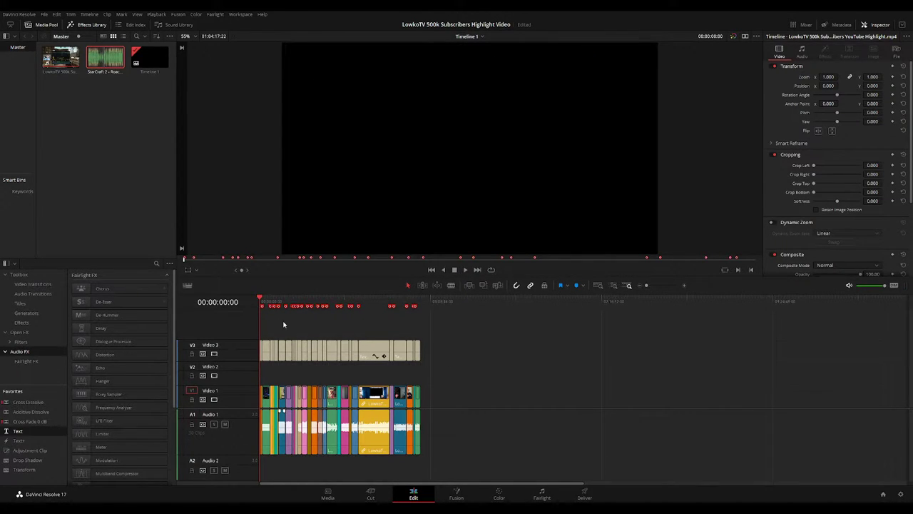
Zoom in on the opening clips and play the timeline from the start to review the 22 September 2011 segment
key("space")
scroll(318, 335, "up", 3)
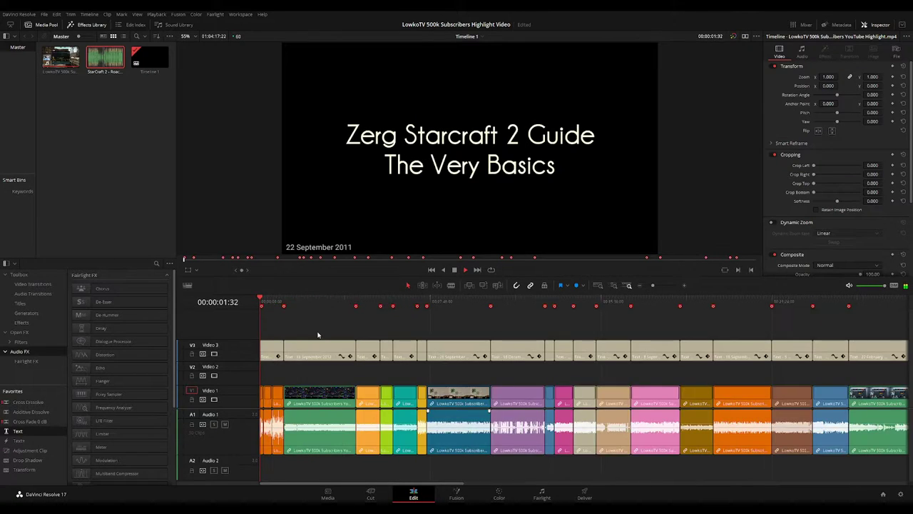
scroll(318, 334, "up", 5)
left_click_drag(289, 301, 252, 301)
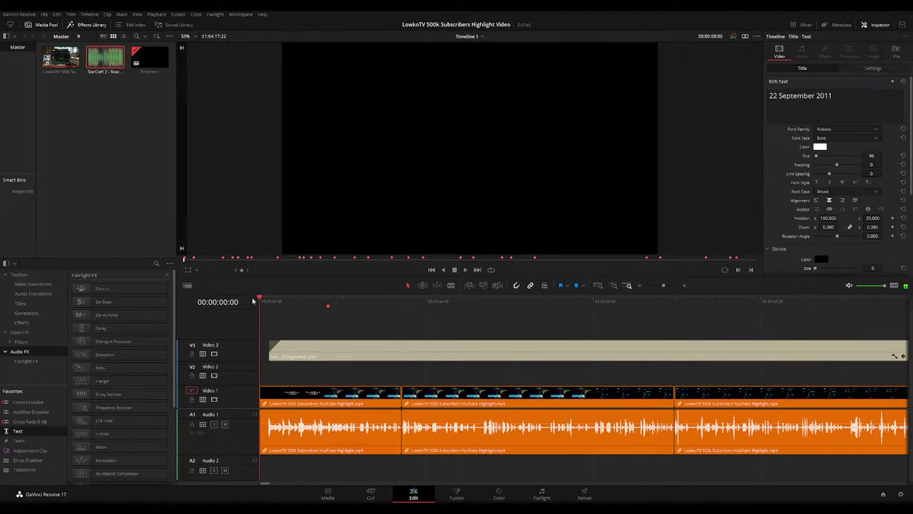
key("space")
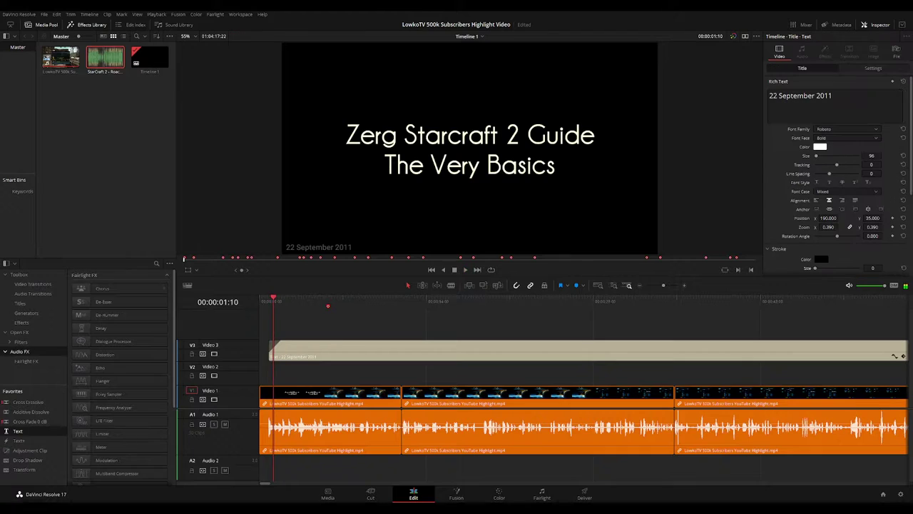
left_click_drag(276, 301, 258, 301)
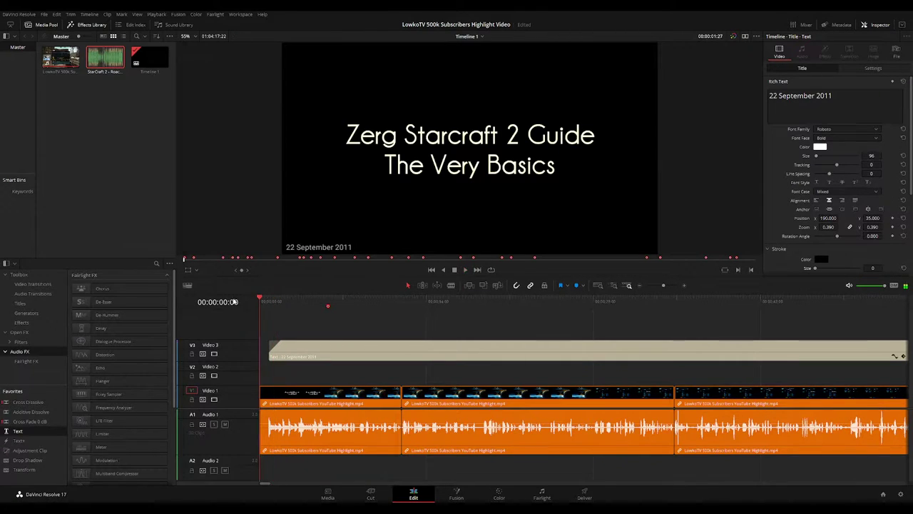
key("space")
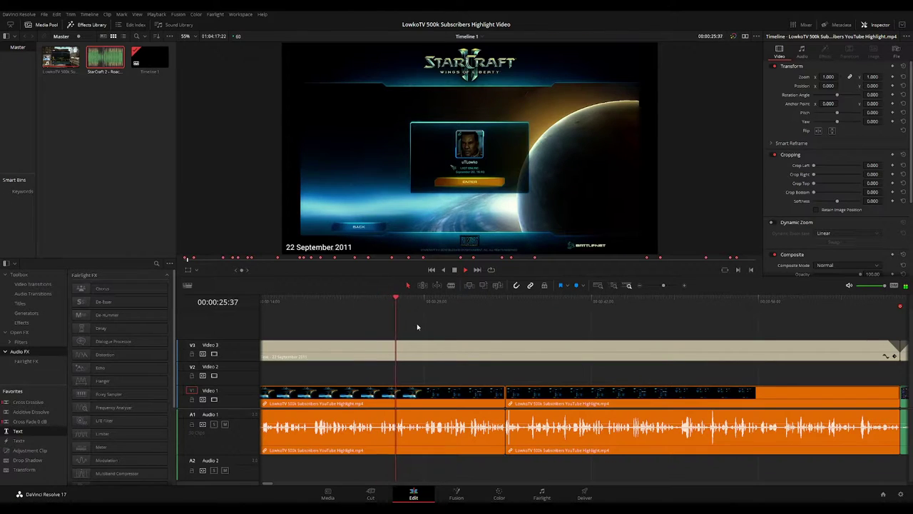
key("space")
left_click(426, 326)
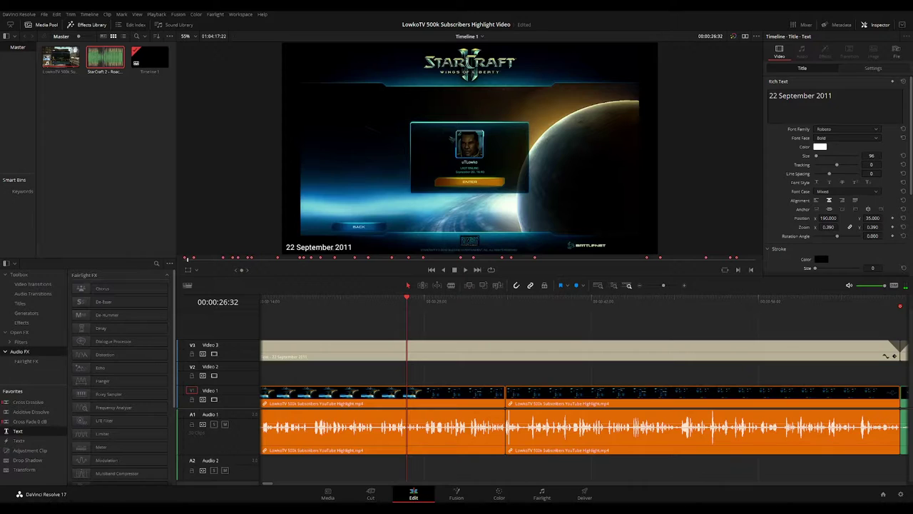
key("space")
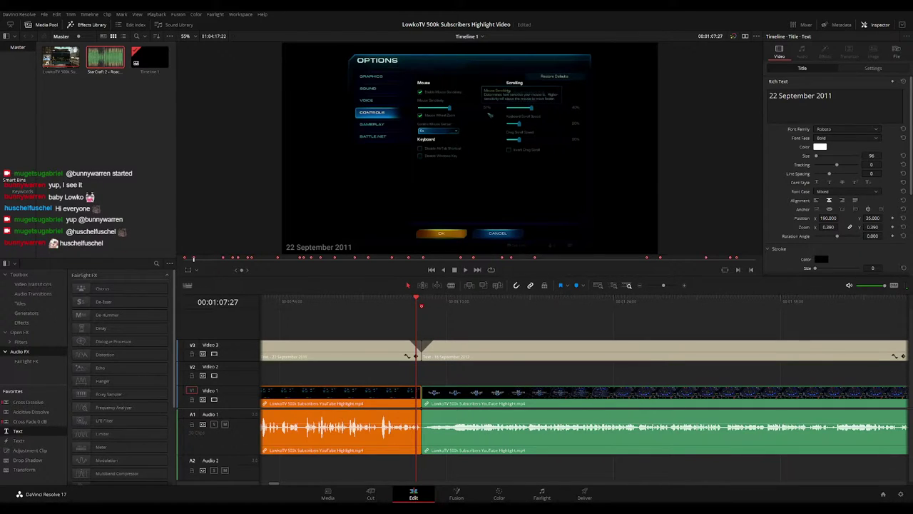
left_click(394, 308)
key("space")
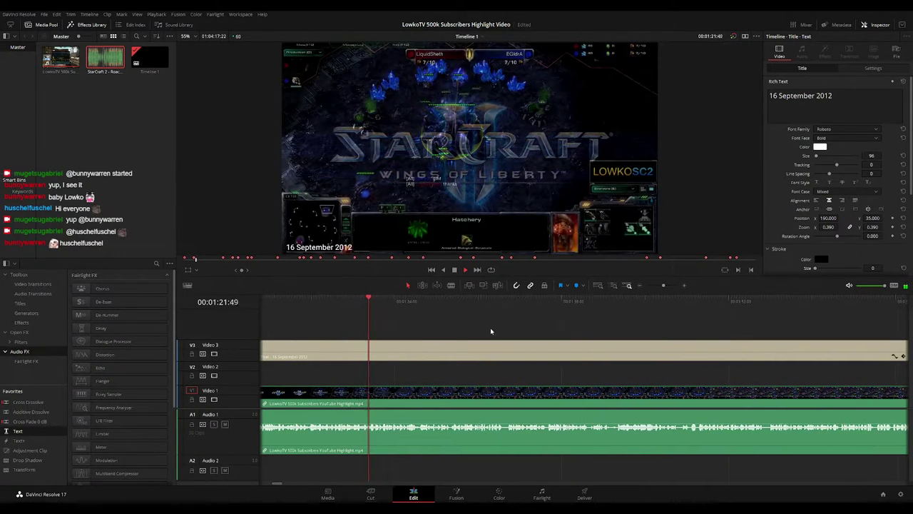
Play through the opening gameplay of the 16 September 2012 segment to find a place to trim
left_click(873, 67)
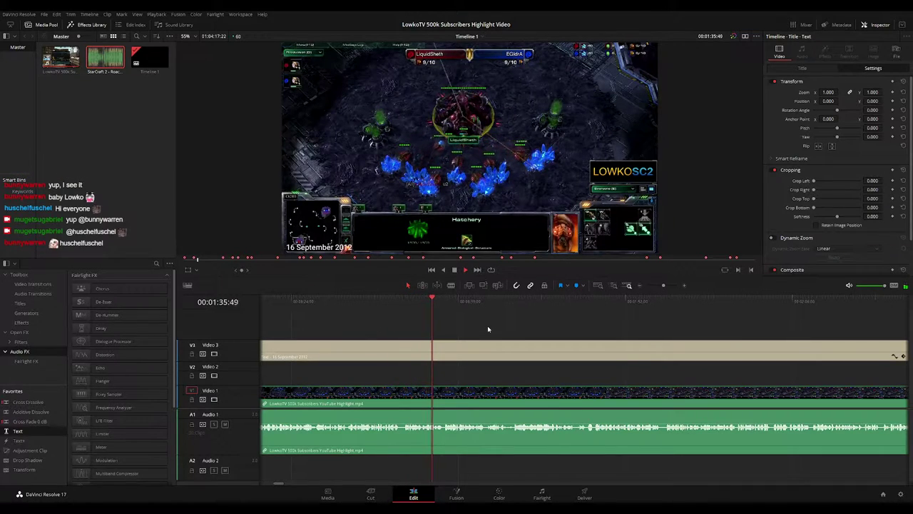
key("space")
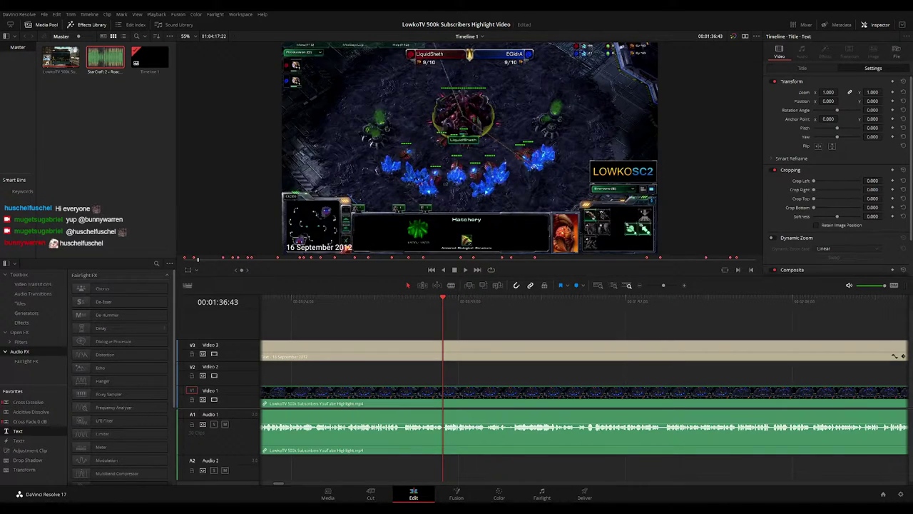
left_click(431, 304)
key("space")
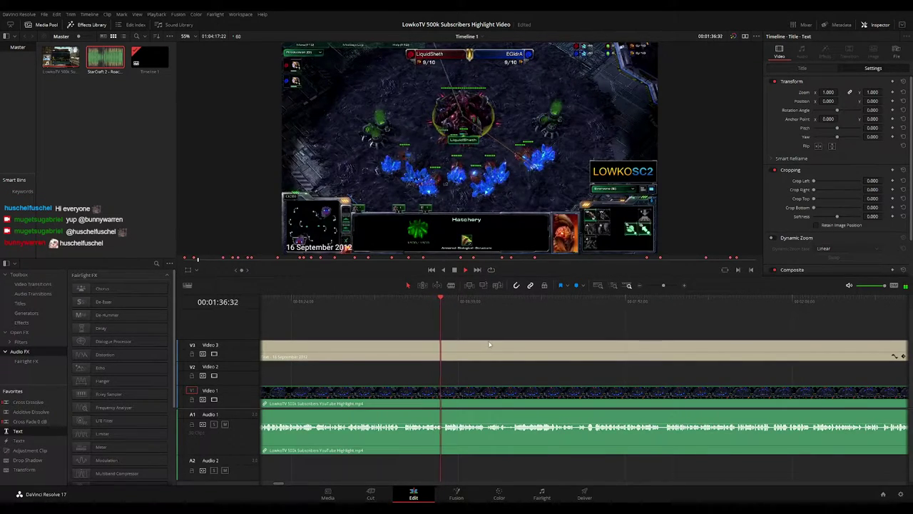
left_click(494, 346)
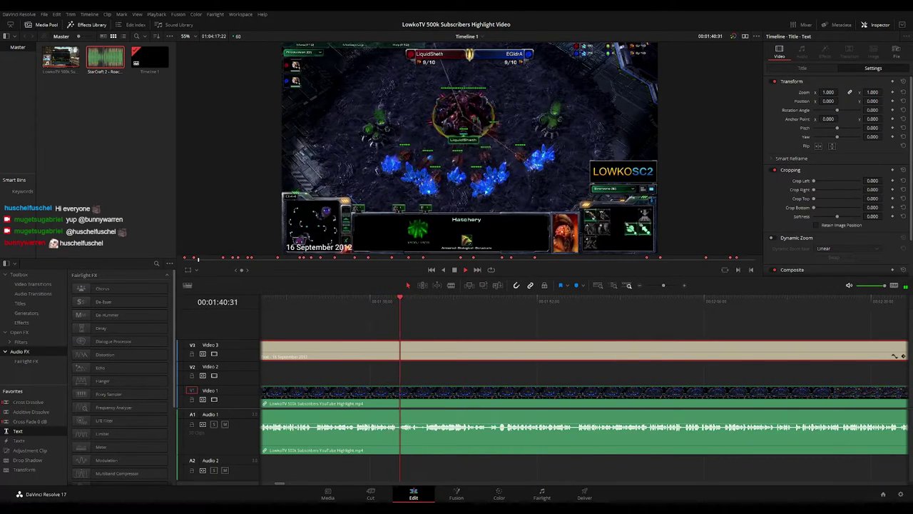
left_click(482, 329)
left_click_drag(483, 328, 432, 330)
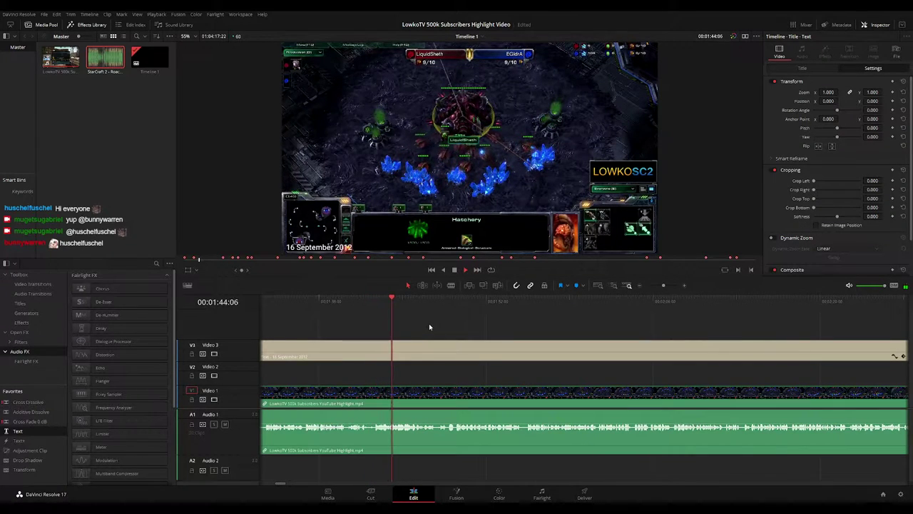
left_click_drag(471, 333, 407, 322)
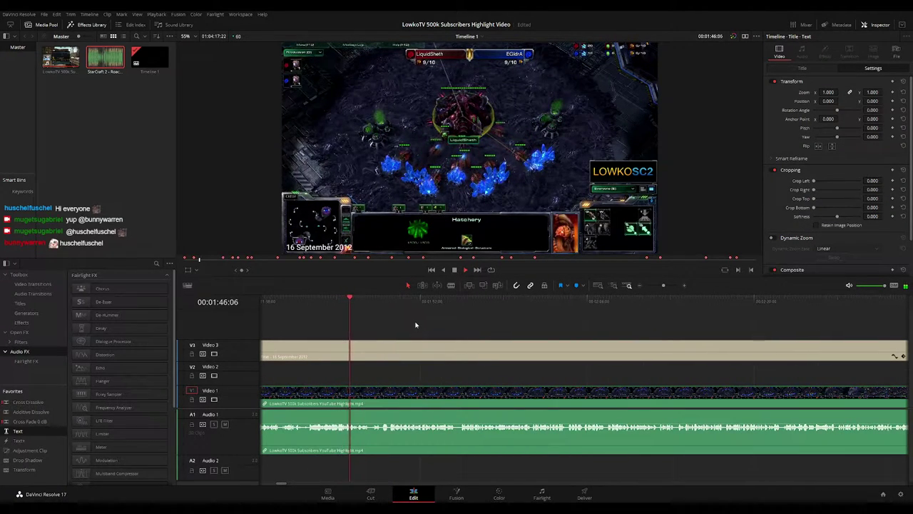
scroll(401, 324, "right", 1)
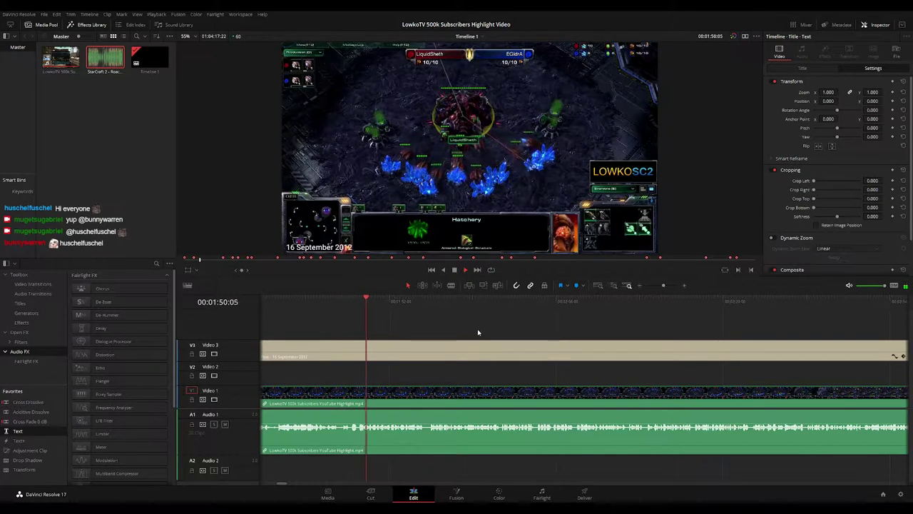
scroll(455, 326, "right", 1)
scroll(450, 326, "right", 1)
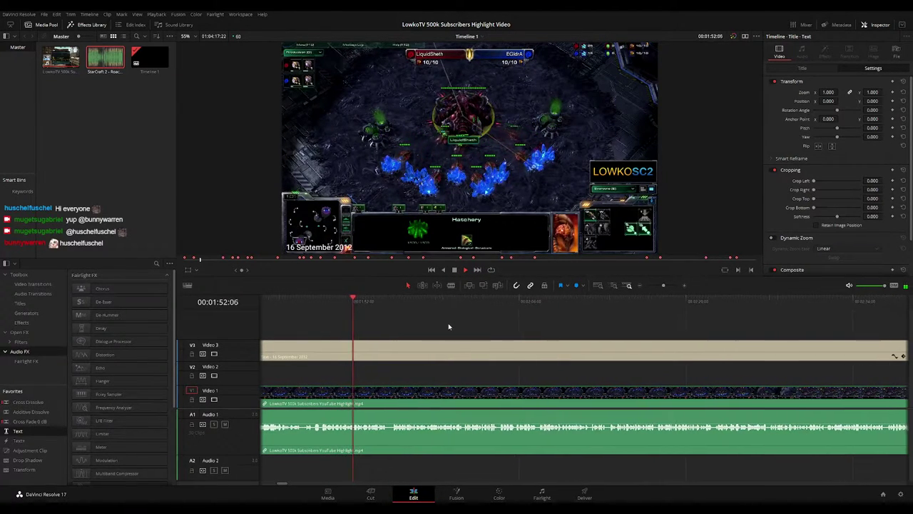
key("space")
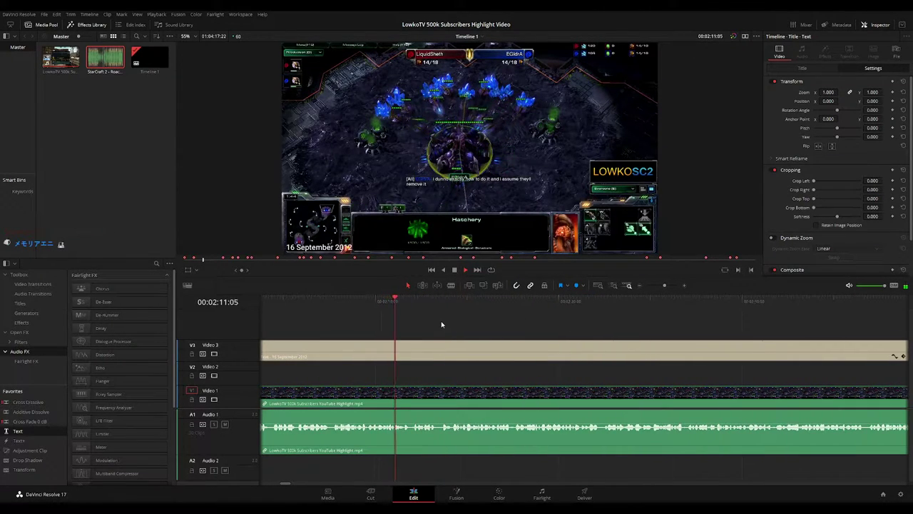
key("space")
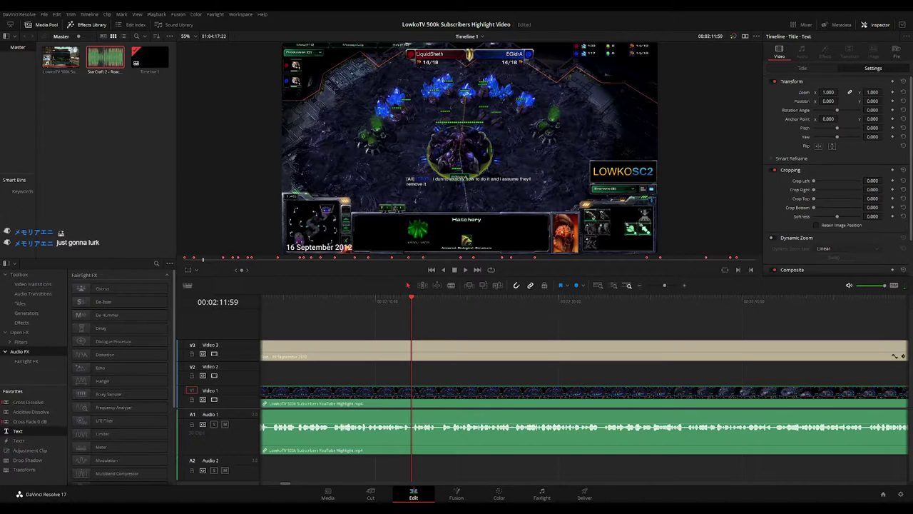
key("space")
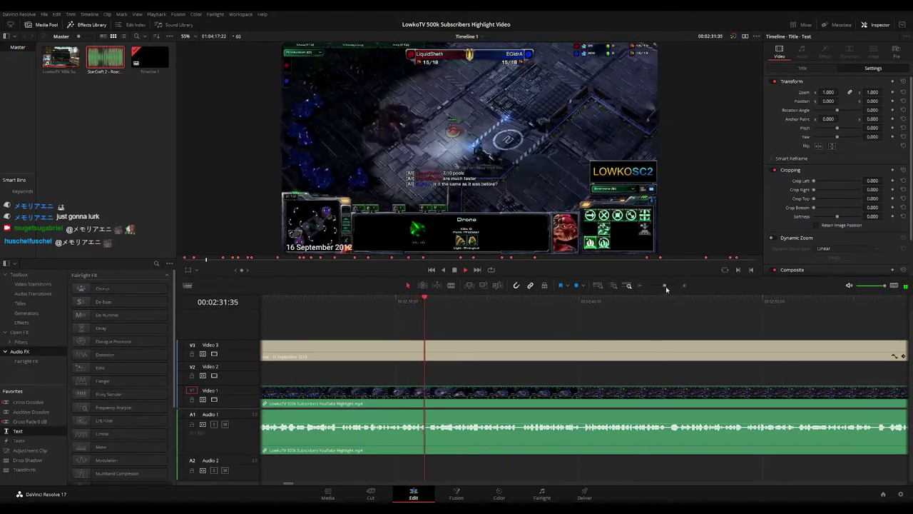
mouse_move(665, 285)
left_mouse_down()
mouse_move(648, 286)
mouse_move(665, 286)
left_mouse_up()
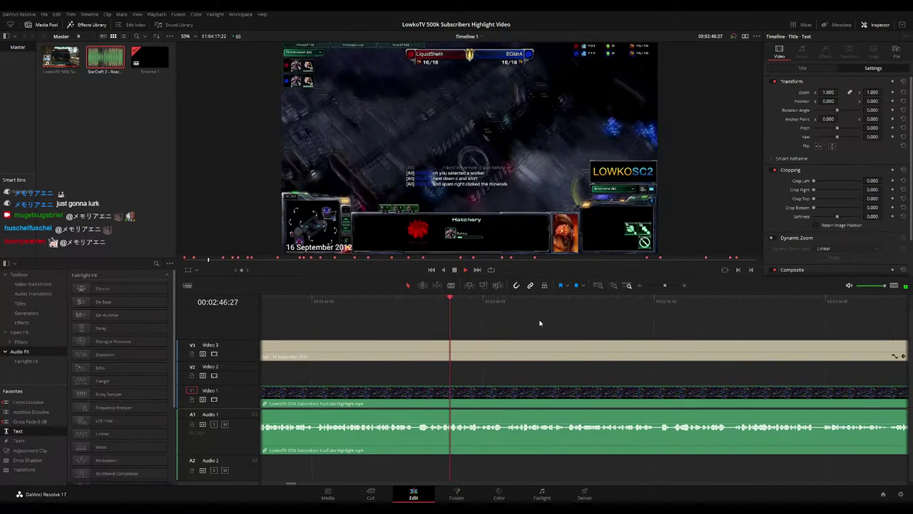
Split the Video 1 clip and its audio at 00:02:44:50 and delete the short piece after the cut
left_click(405, 306)
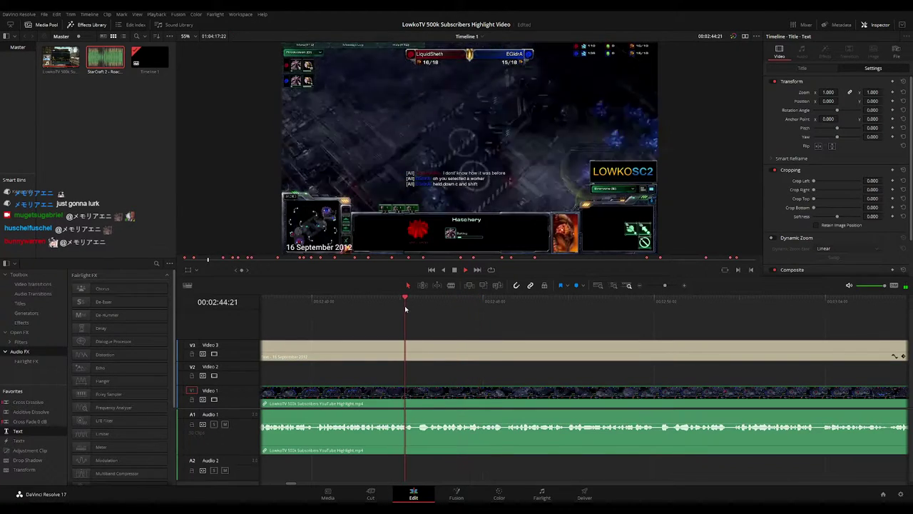
key("b")
left_click(415, 390)
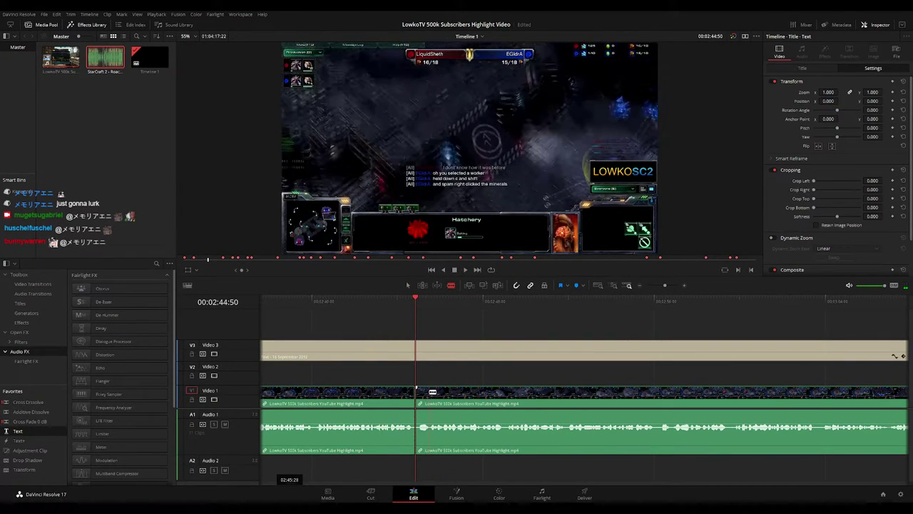
key("a")
left_click(426, 392)
key("Delete")
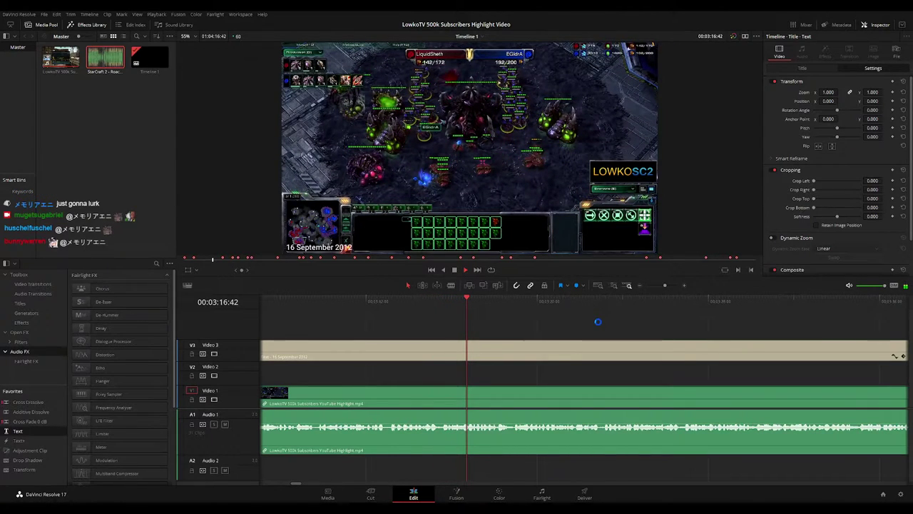
Review the rest of the 16 September 2012 segment up to the closing battle, replaying passages around possible cut points
left_click(452, 301)
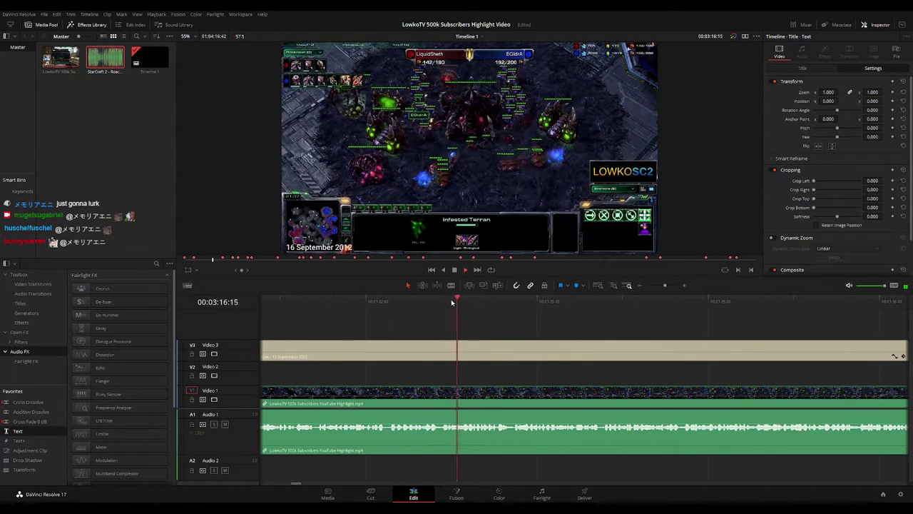
left_click_drag(590, 334, 528, 328)
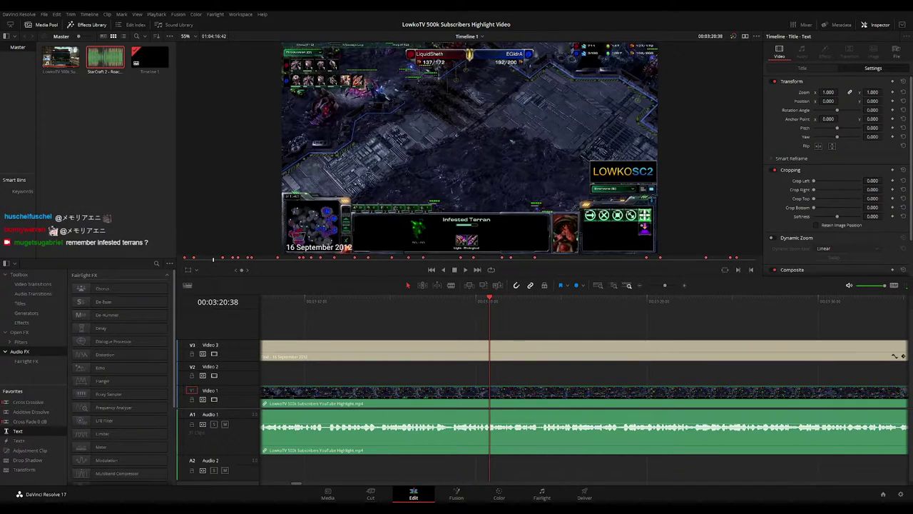
left_click(461, 303)
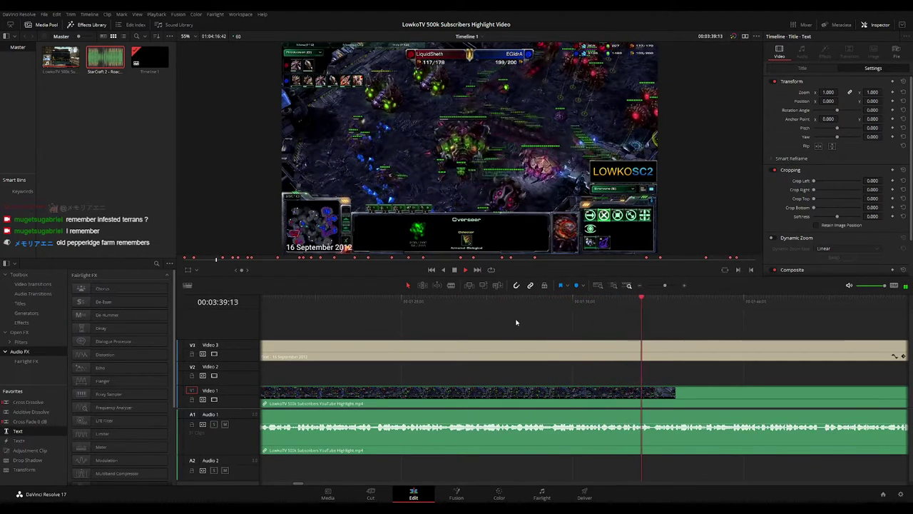
left_click_drag(730, 325, 534, 321)
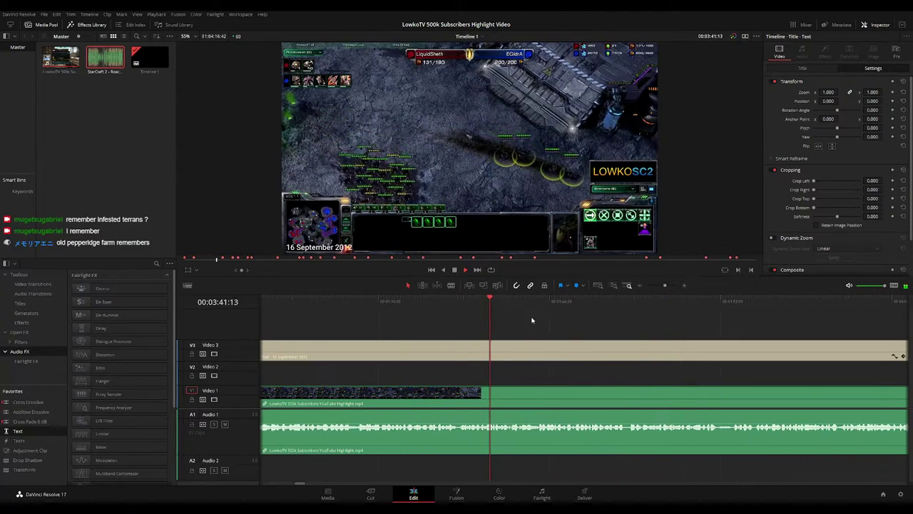
scroll(524, 307, "right", 3)
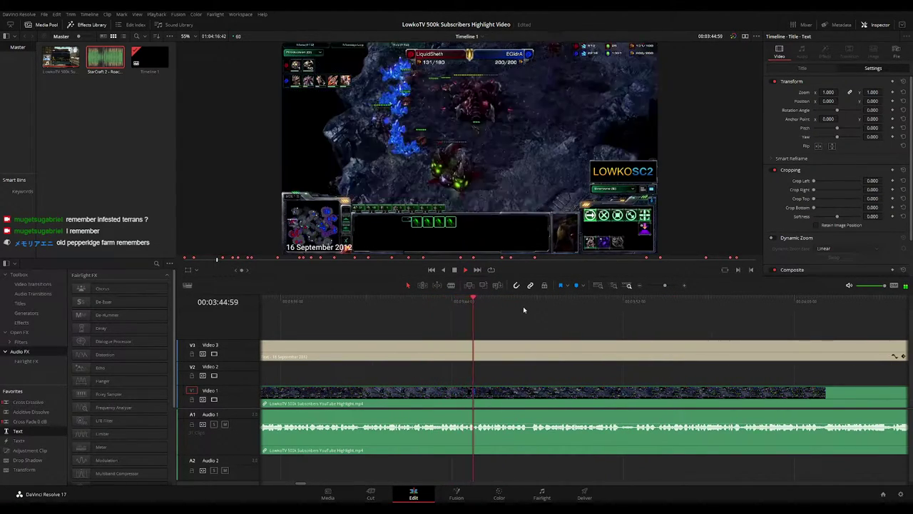
scroll(523, 310, "right", 3)
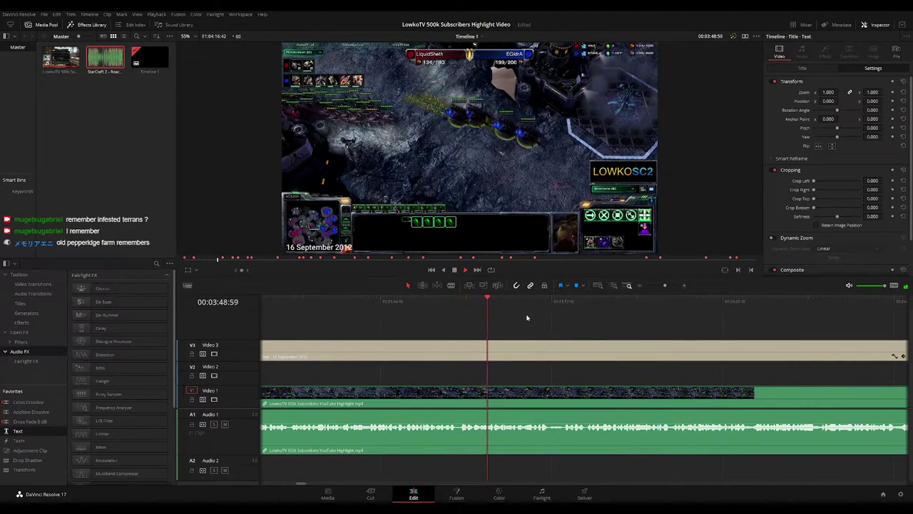
scroll(503, 312, "right", 3)
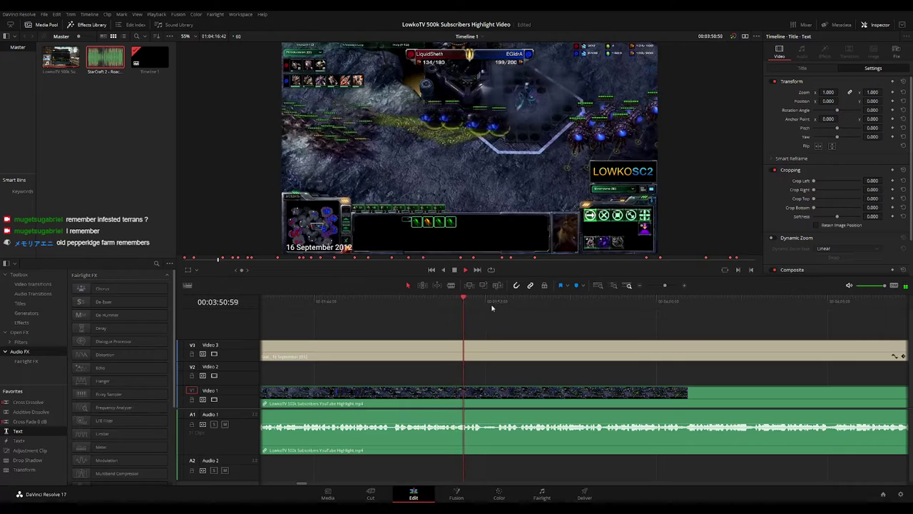
left_click(487, 303)
left_click_drag(600, 338, 533, 328)
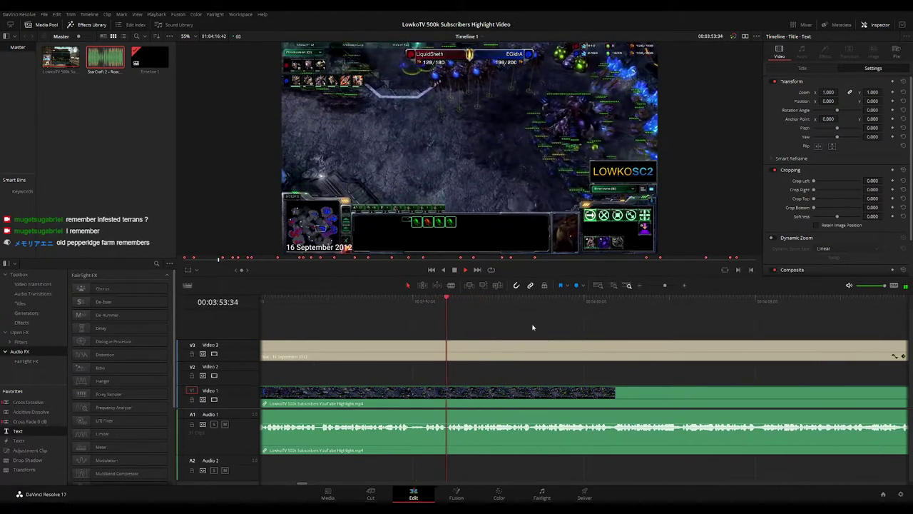
left_click_drag(601, 335, 549, 329)
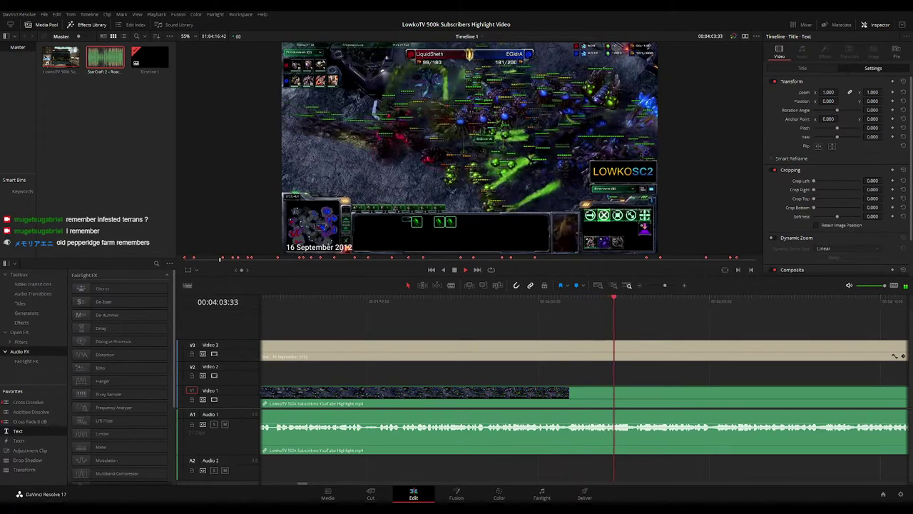
left_click_drag(724, 329, 556, 312)
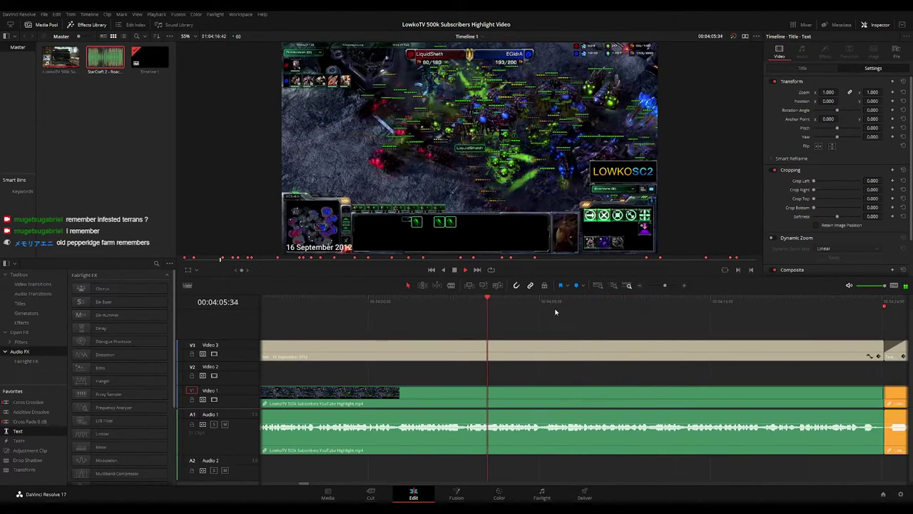
left_click_drag(618, 319, 558, 309)
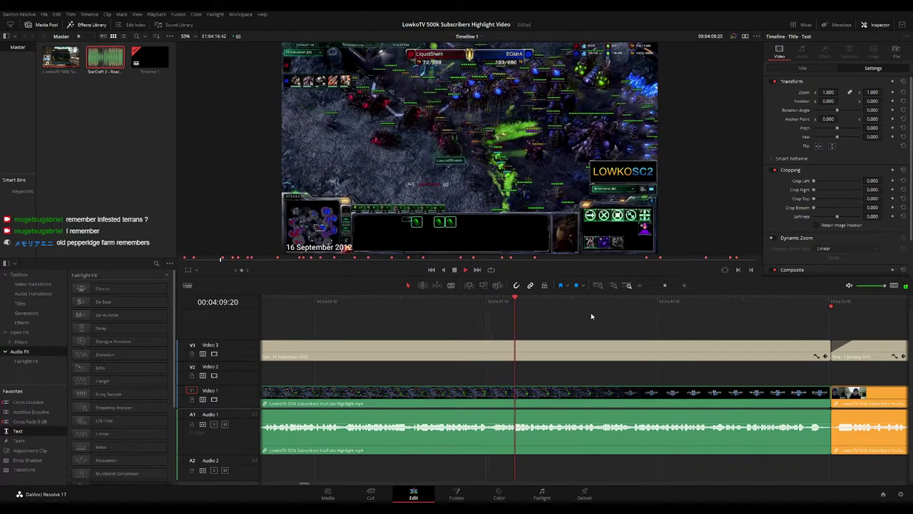
scroll(514, 308, "right", 2)
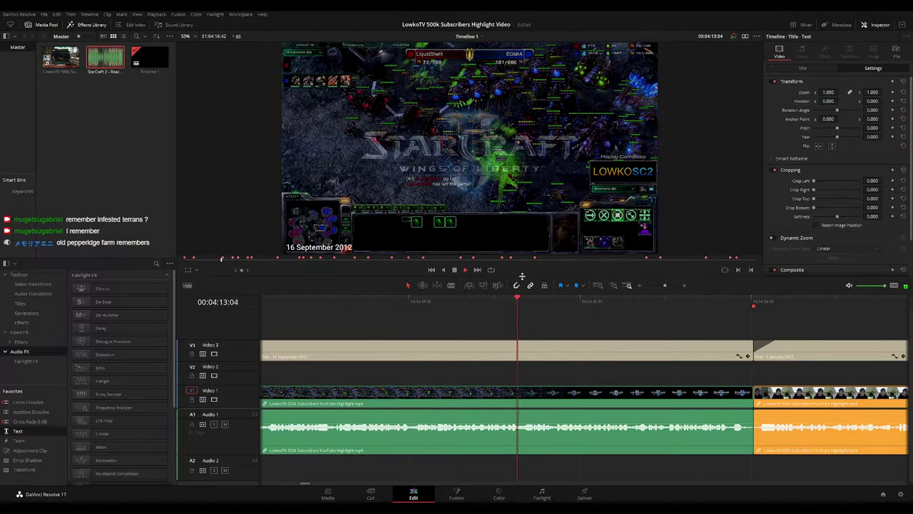
Enlarge the viewer and play the ending of the 16 September 2012 segment through the StarCraft logo into the 1 January 2013 segment
left_click_drag(522, 278, 523, 291)
scroll(578, 375, "right", 2)
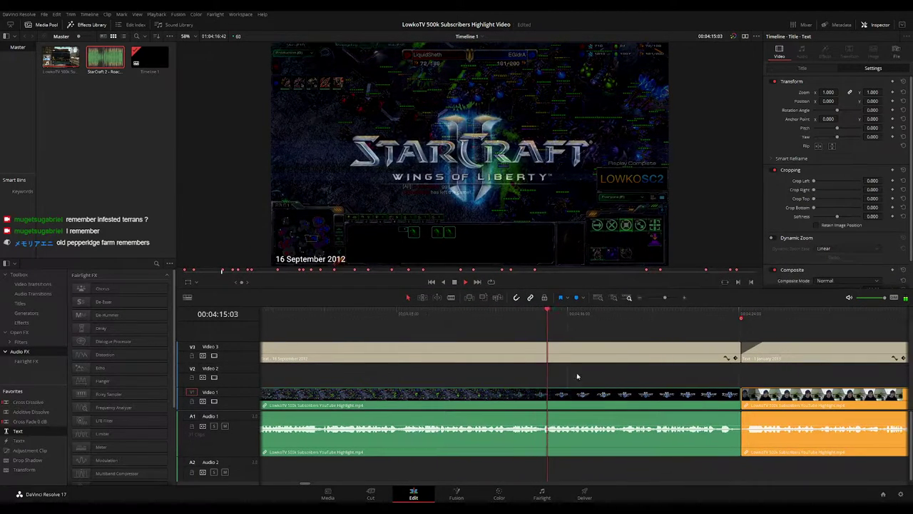
left_click(513, 315)
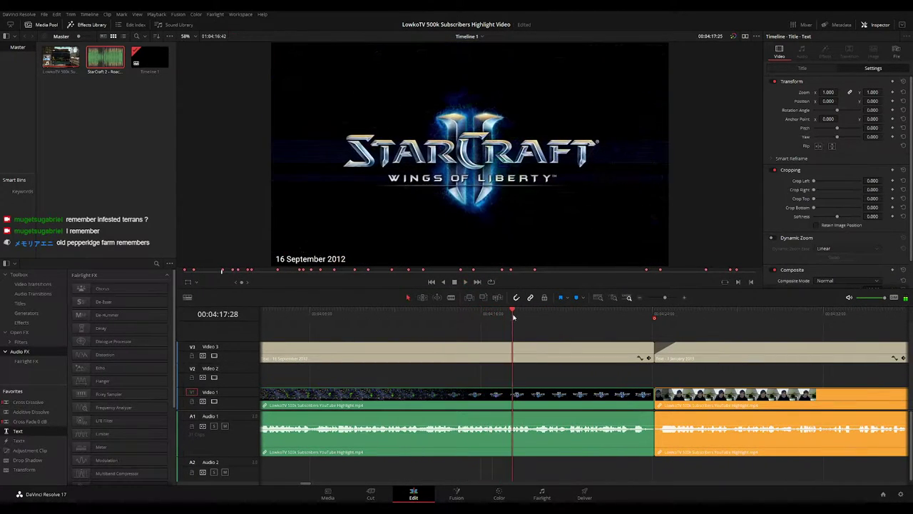
key("space")
left_click(606, 320)
key("space")
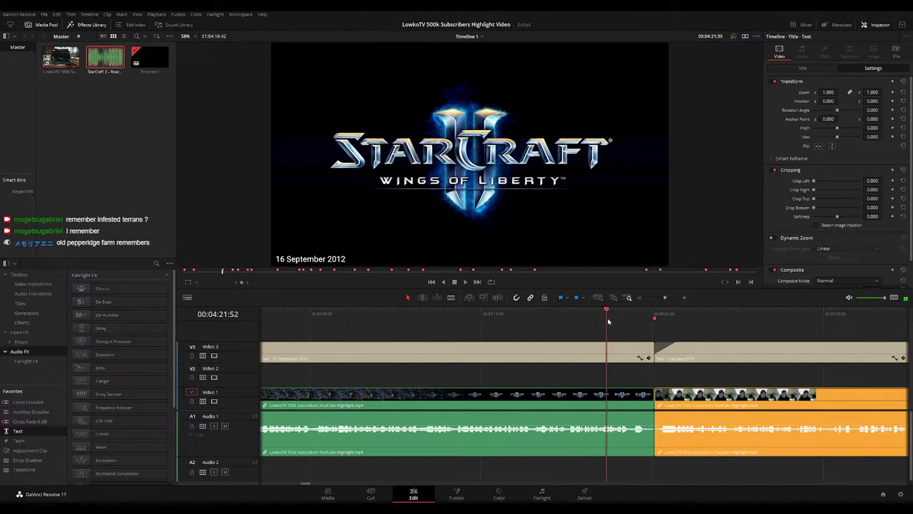
scroll(574, 374, "right", 1)
scroll(573, 371, "right", 1)
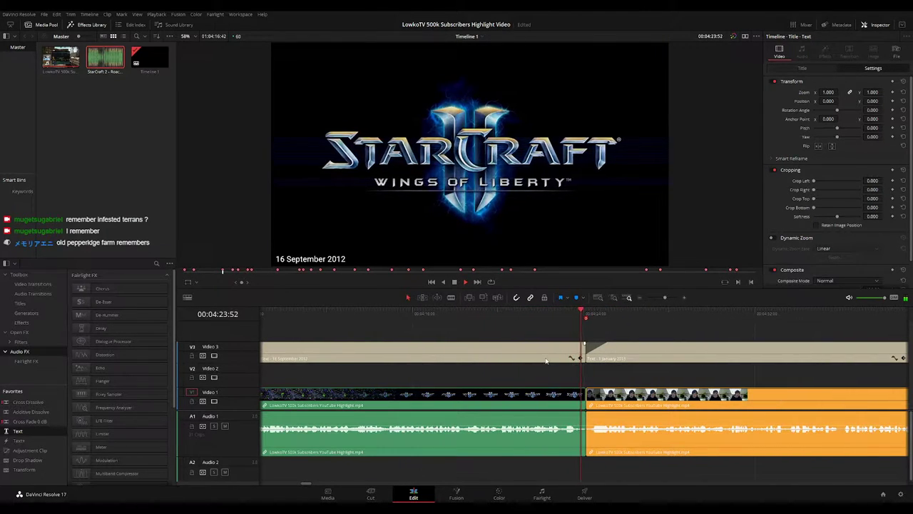
scroll(598, 366, "right", 4)
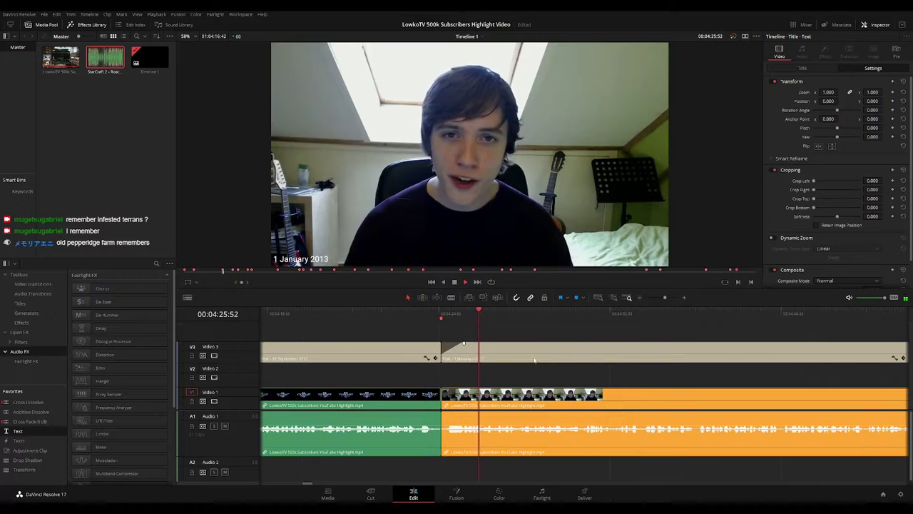
Add a fade-in of about 22 frames to the start of the 1 January 2013 audio clip and replay the transition
left_click(447, 315)
key("space")
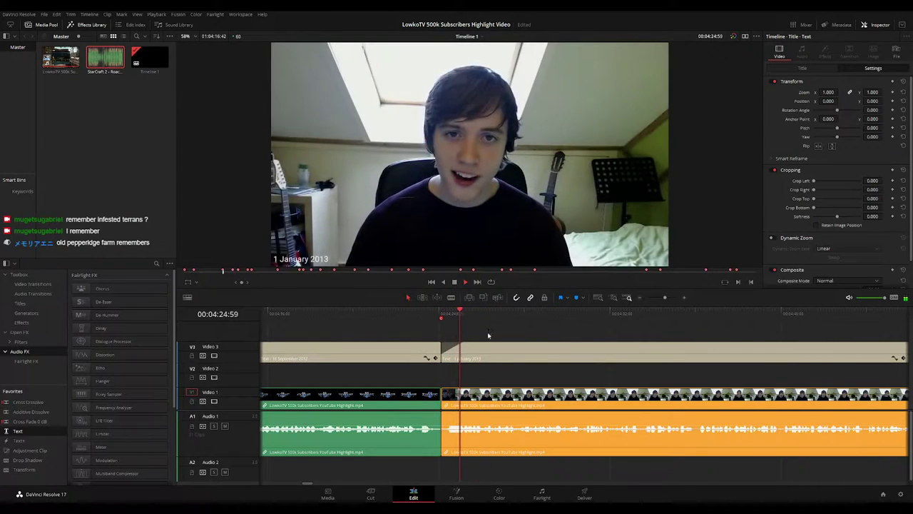
scroll(571, 374, "right", 1)
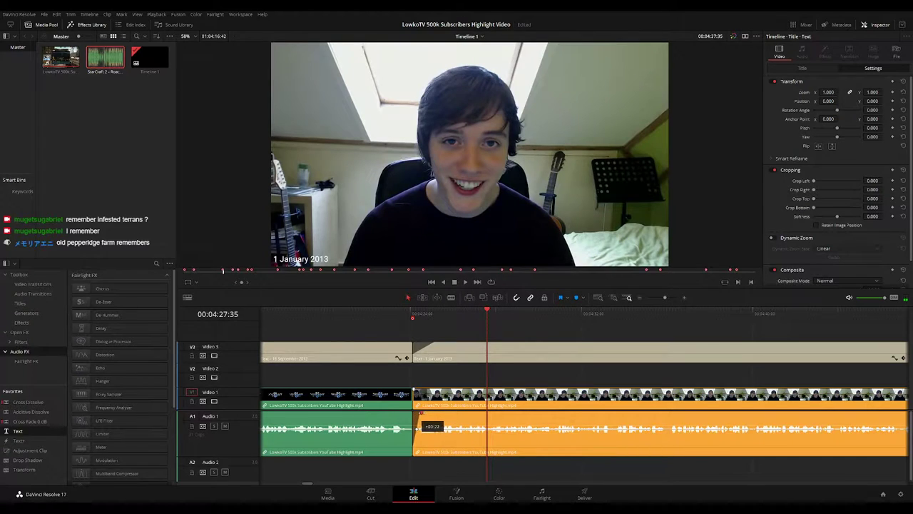
left_click(386, 317)
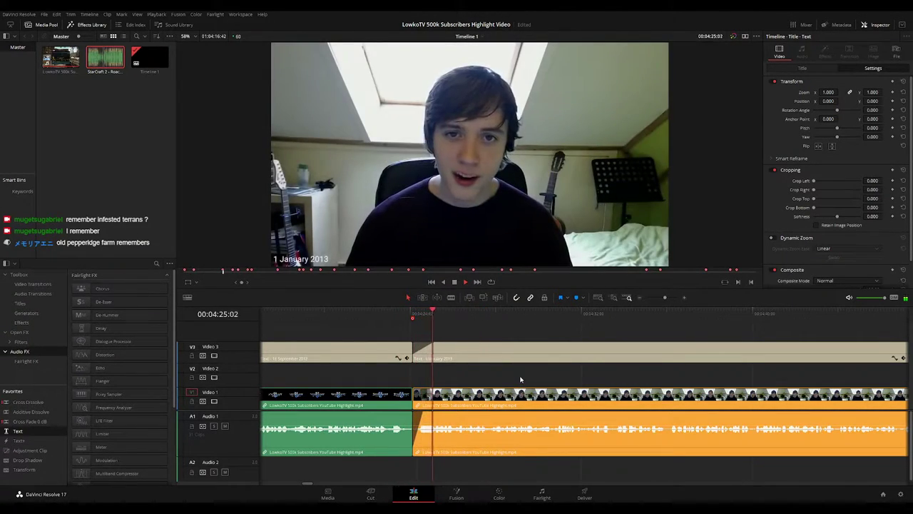
Play into the 1 January 2013 segment, then cut out the short pause after 00:04:36:01 from the Video 1 clip and its audio, closing the gap
scroll(541, 372, "right", 2)
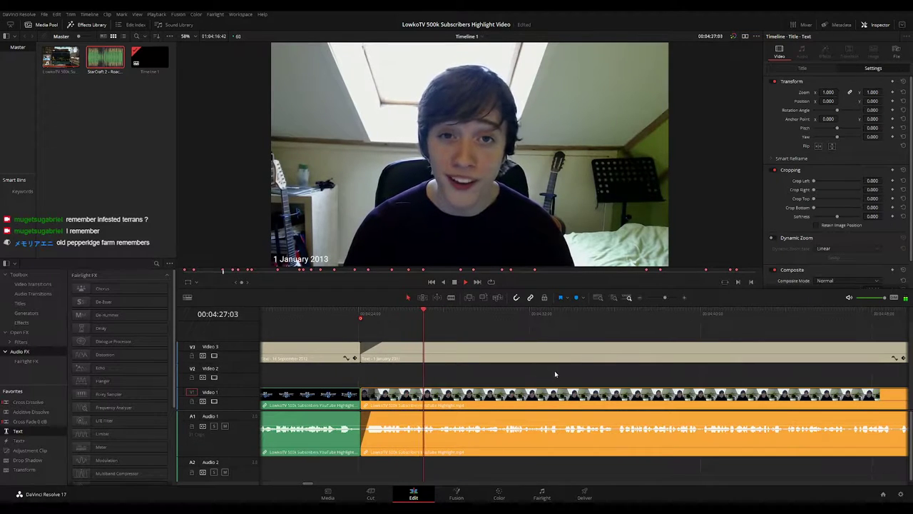
scroll(554, 370, "right", 1)
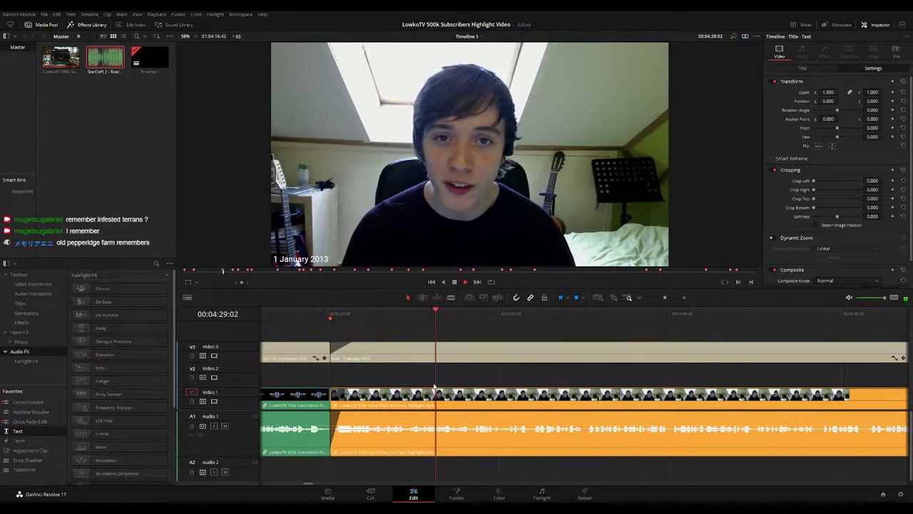
left_click_drag(246, 454, 245, 453)
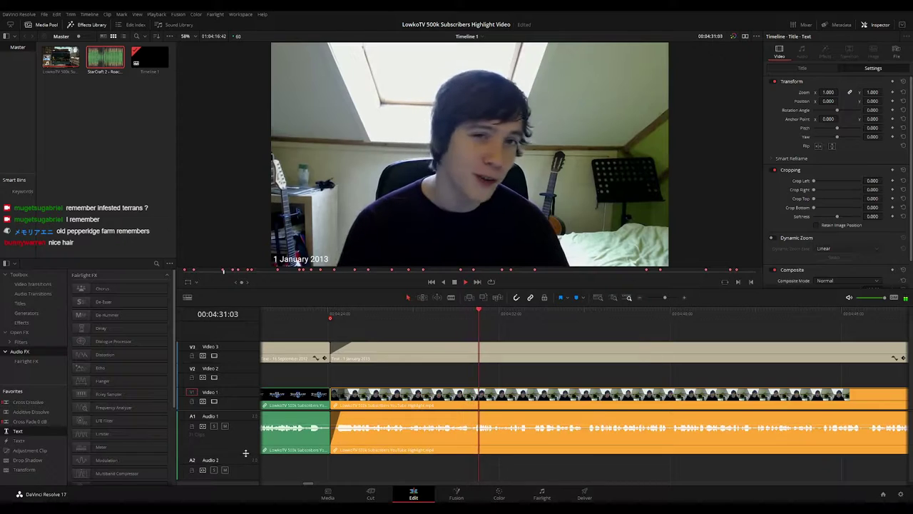
scroll(510, 369, "right", 5)
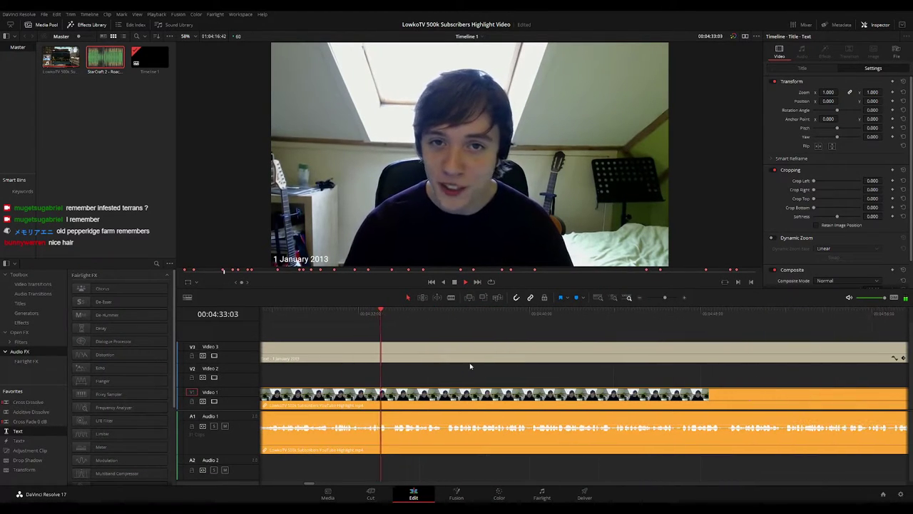
scroll(472, 370, "right", 1)
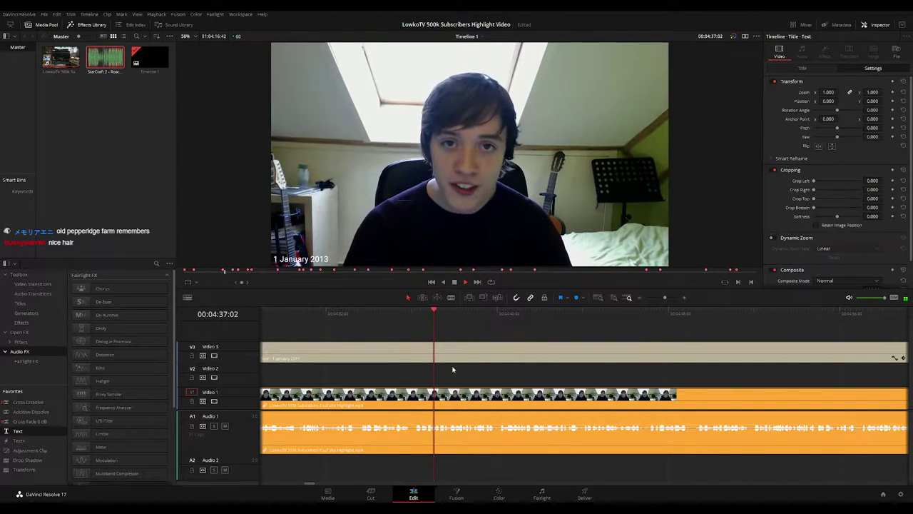
left_click(396, 312)
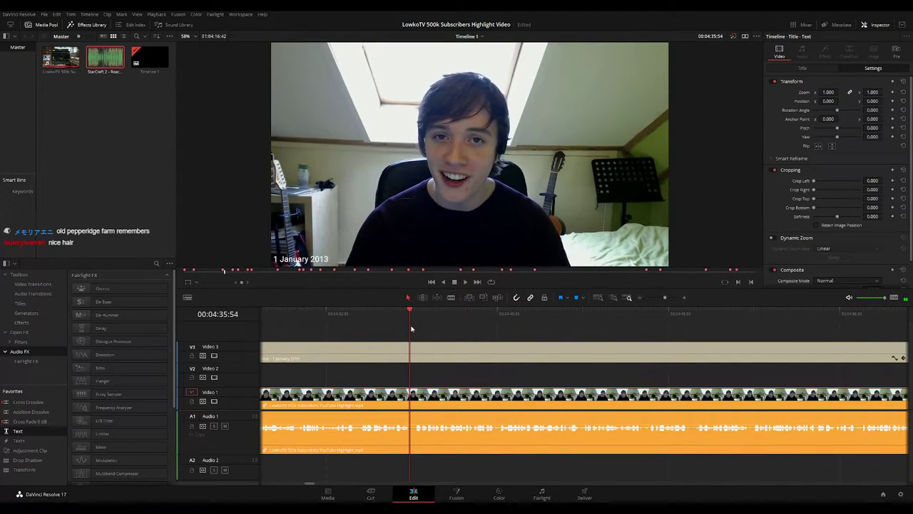
left_click(423, 404)
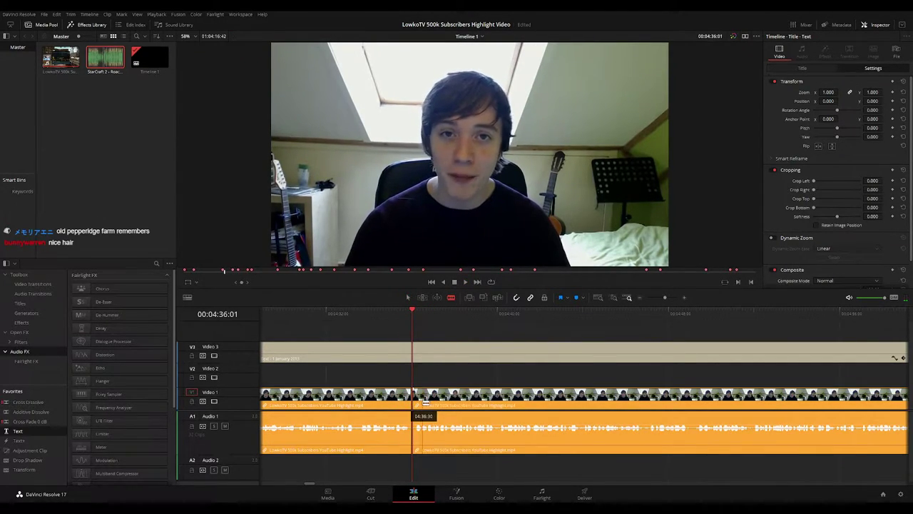
key("a")
left_click(415, 408)
key("Delete")
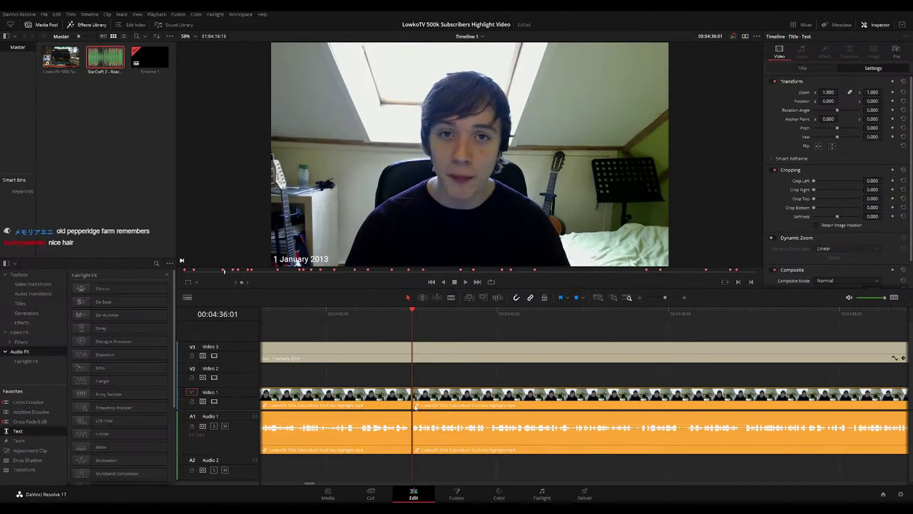
Review past the first cut, then remove the short piece after 00:04:51:15 from the 1 January 2013 video and audio and replay the join
left_click(398, 314)
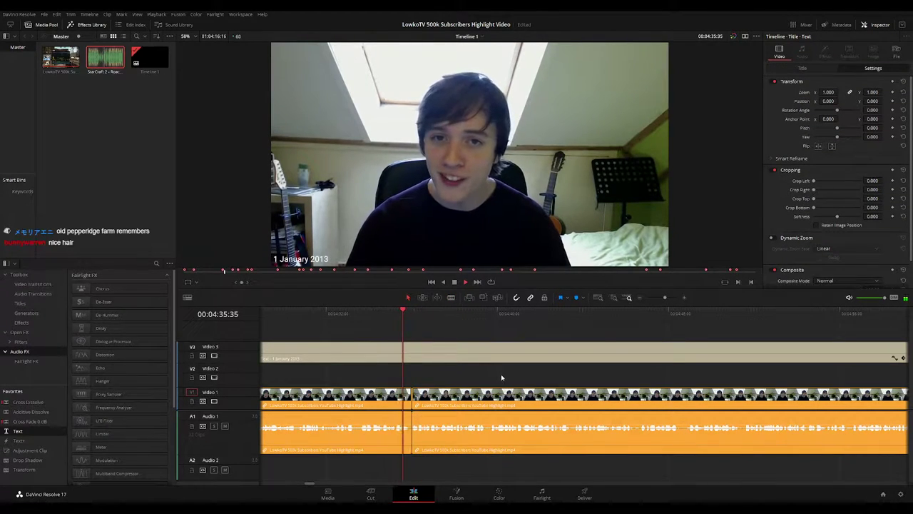
left_click_drag(548, 383, 496, 372)
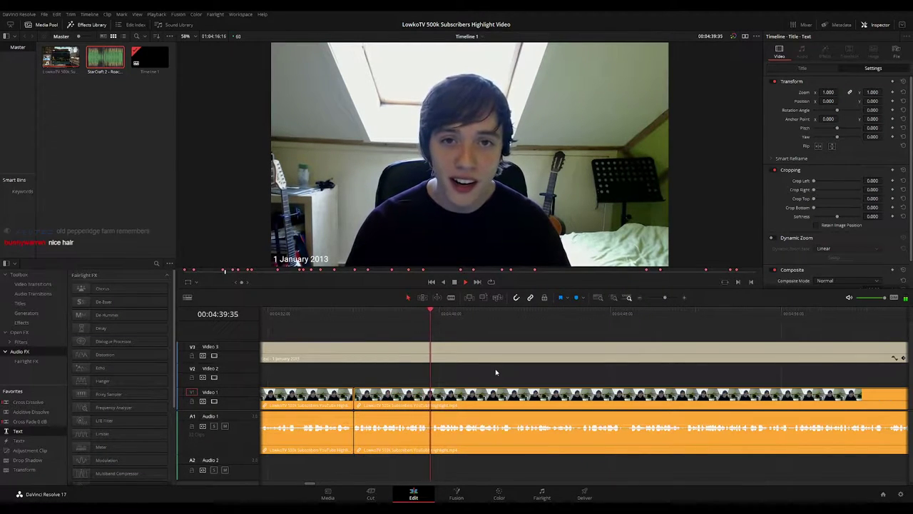
scroll(492, 367, "right", 3)
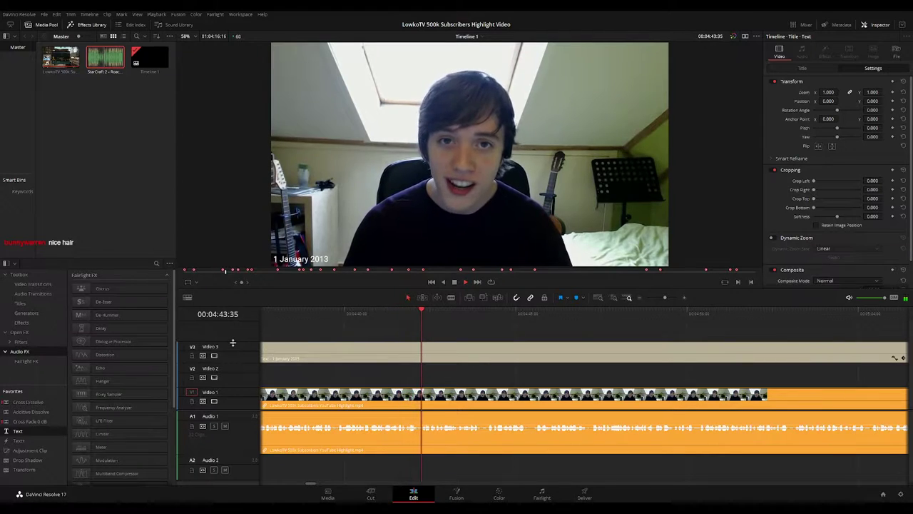
scroll(540, 381, "right", 3)
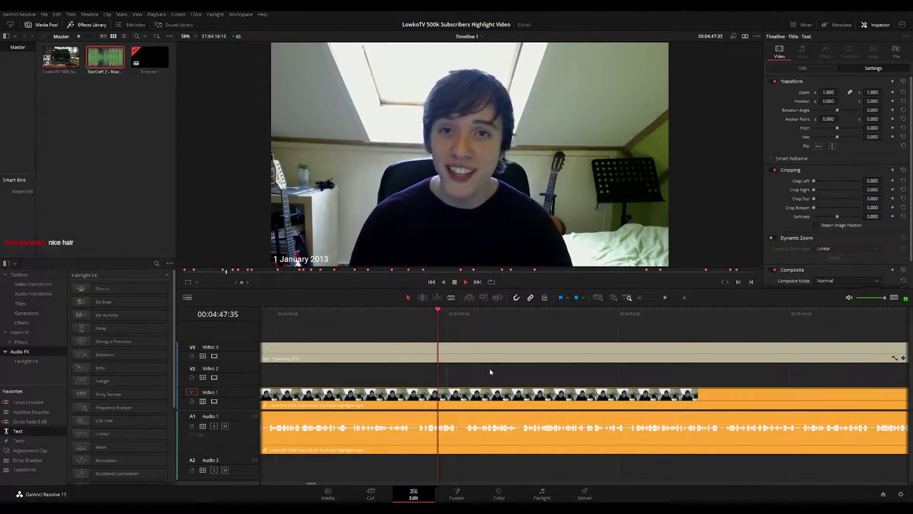
scroll(495, 374, "right", 4)
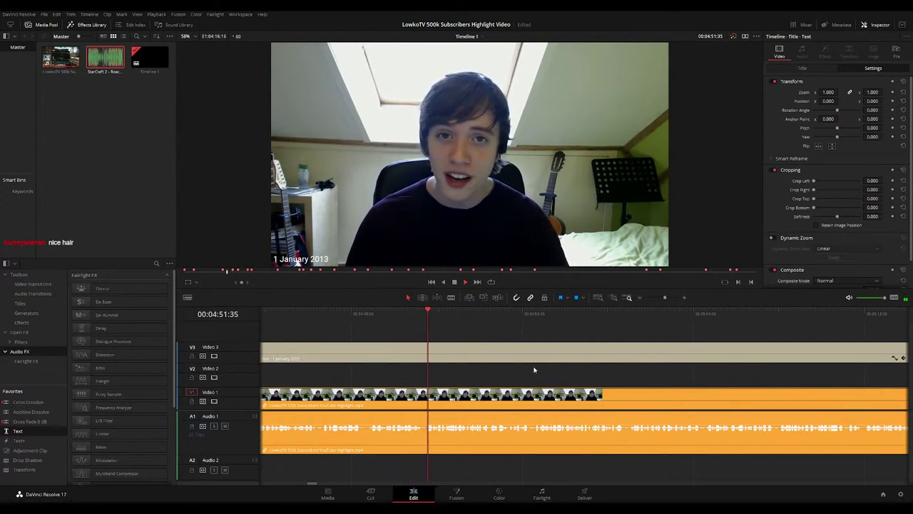
scroll(544, 372, "right", 2)
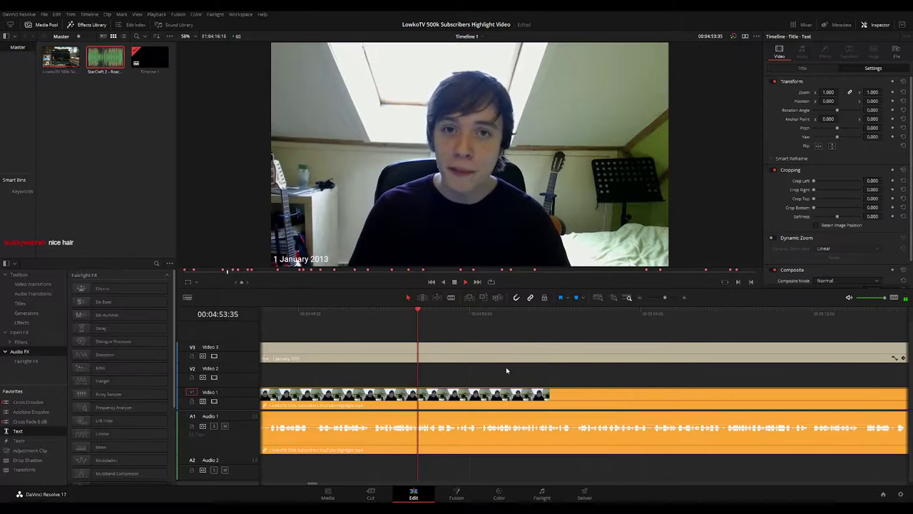
left_click(351, 315)
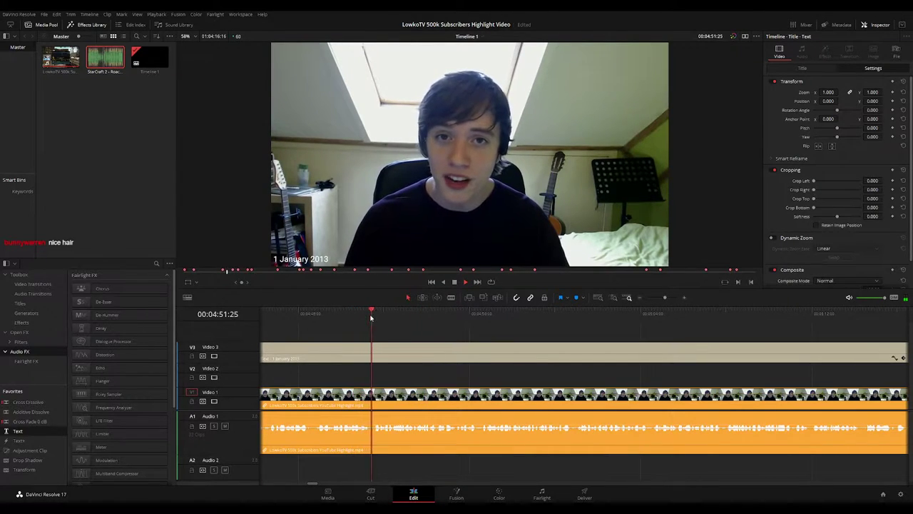
left_click(372, 321)
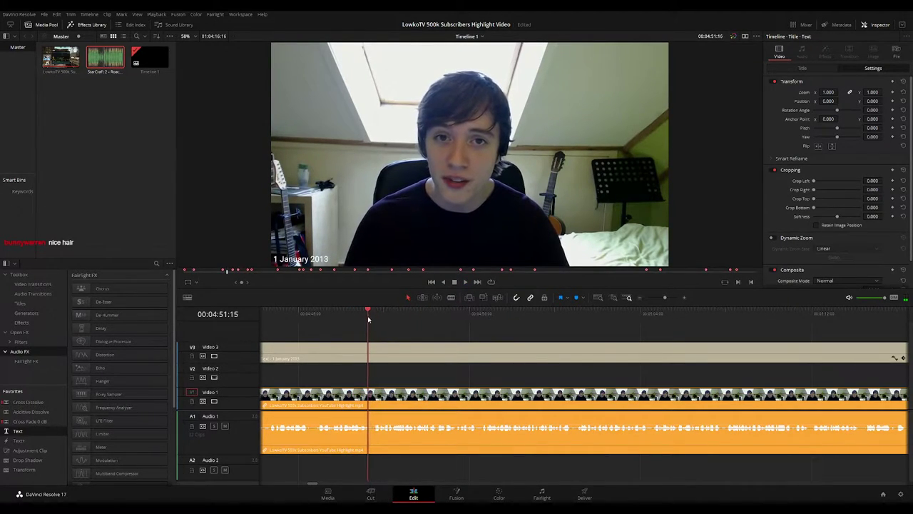
left_click_drag(371, 321, 368, 320)
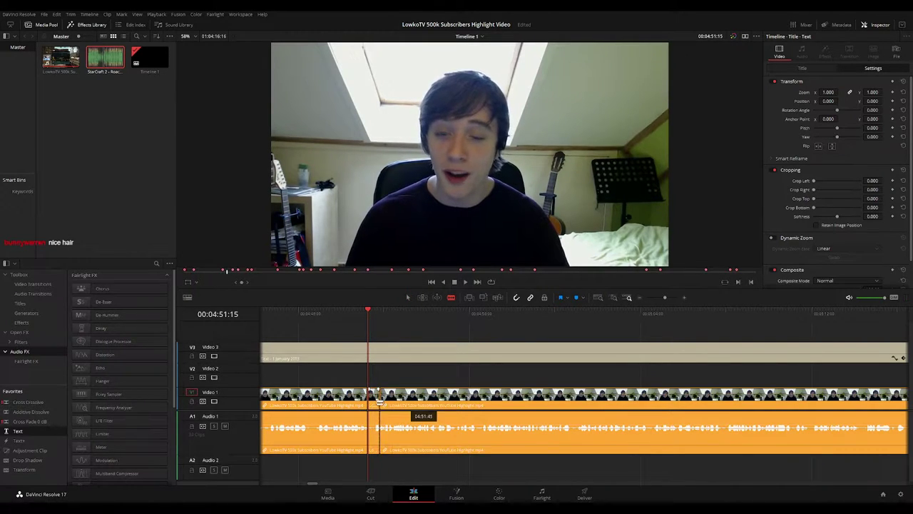
key("space")
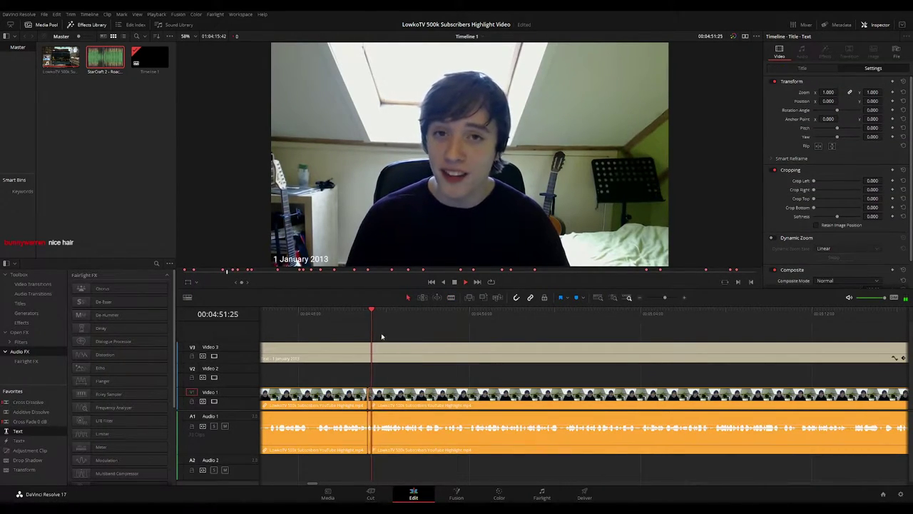
left_click(356, 315)
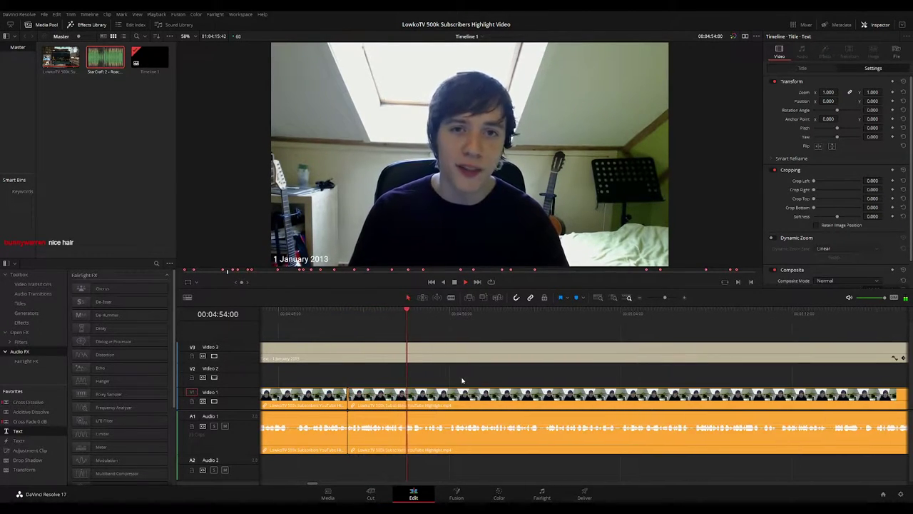
Review the rest of the 1 January 2013 segment to about 00:05:11, then replay the passage from around 00:05:09 to look for more trims
key("space")
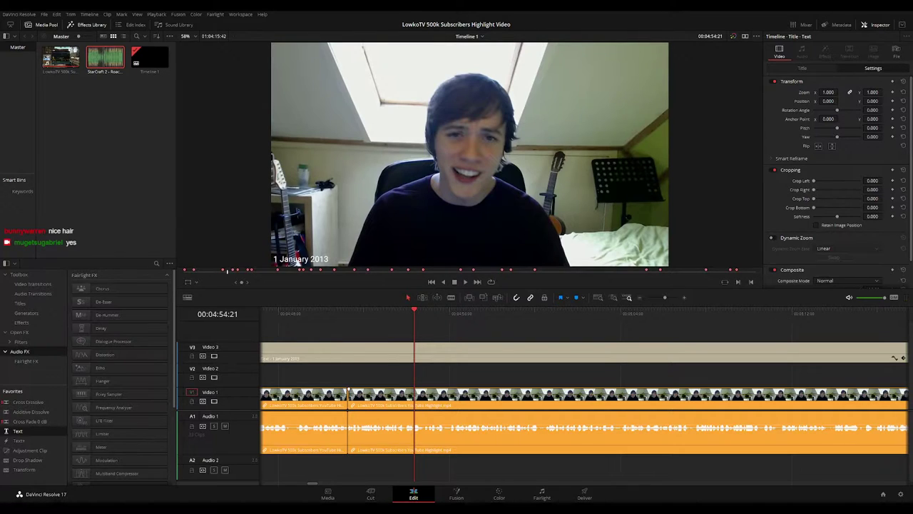
key("space")
left_click(332, 314)
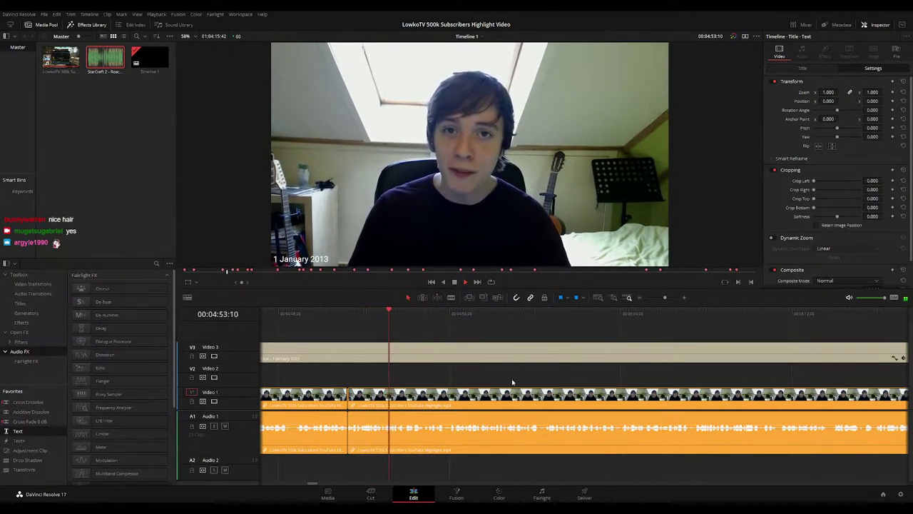
left_click_drag(516, 380, 486, 379)
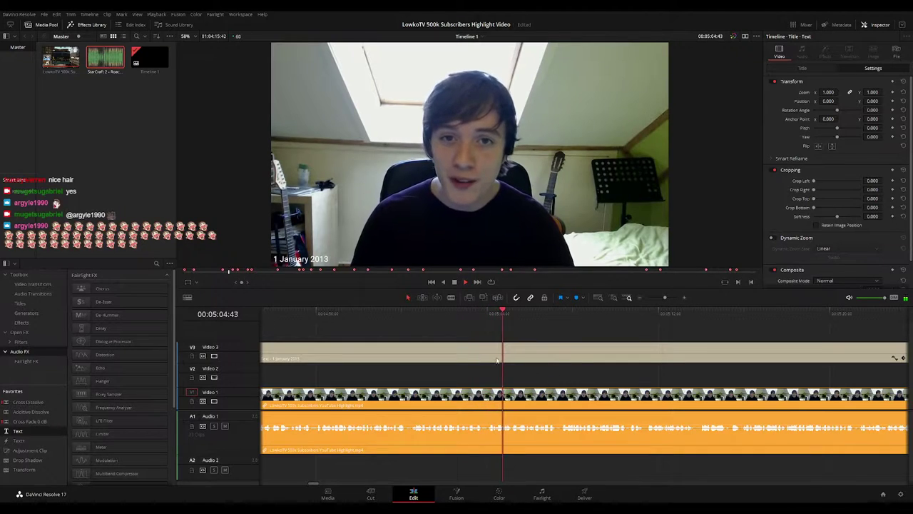
left_click_drag(595, 375, 471, 362)
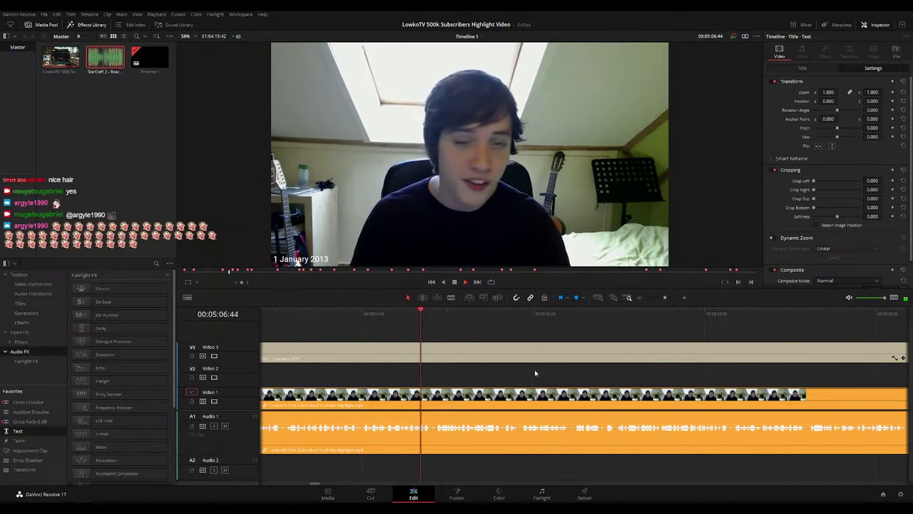
left_click_drag(535, 370, 510, 368)
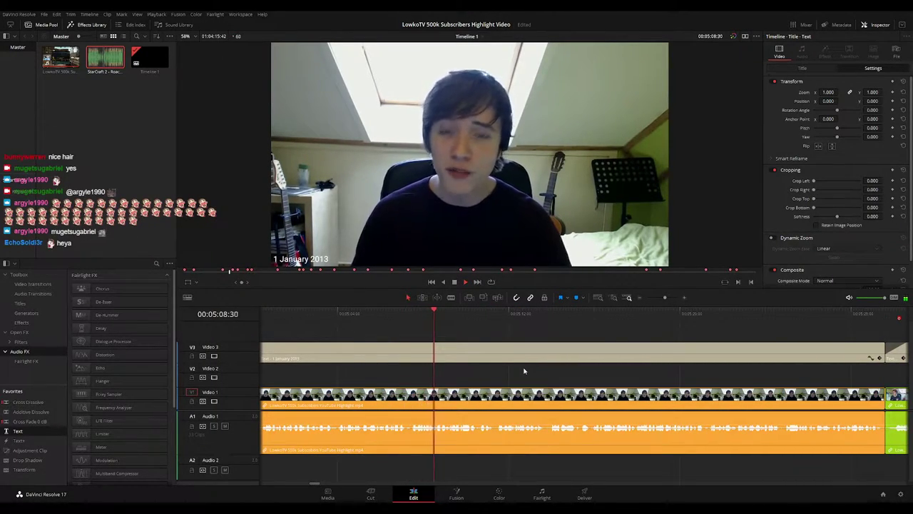
scroll(544, 375, "right", 2)
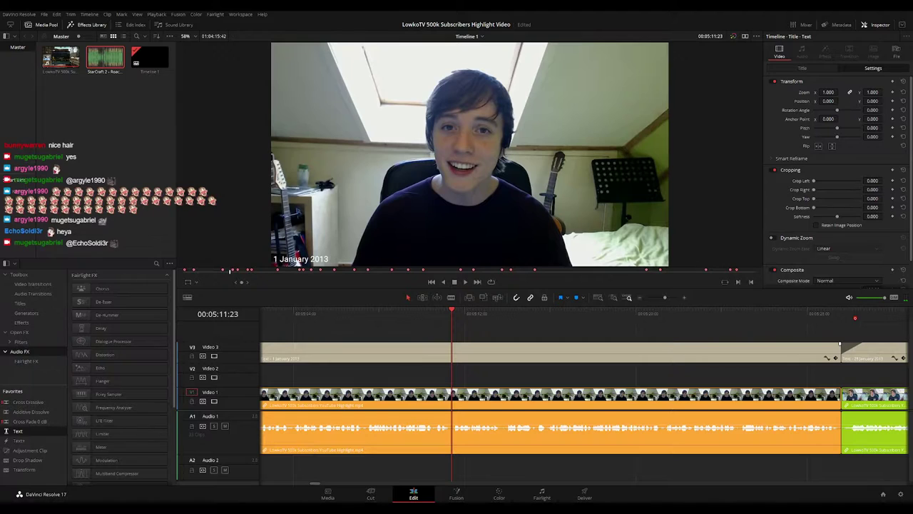
left_click_drag(665, 298, 659, 298)
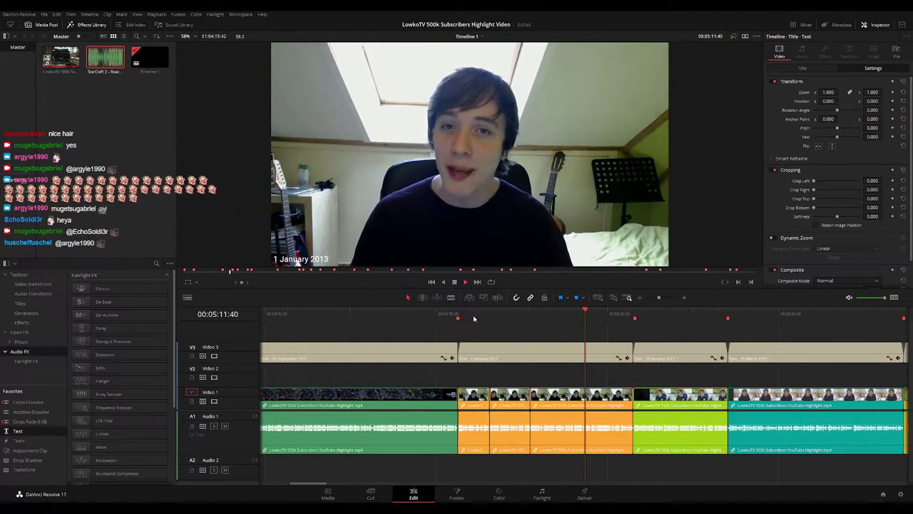
left_click_drag(425, 316, 576, 321)
key("space")
left_click_drag(658, 297, 666, 300)
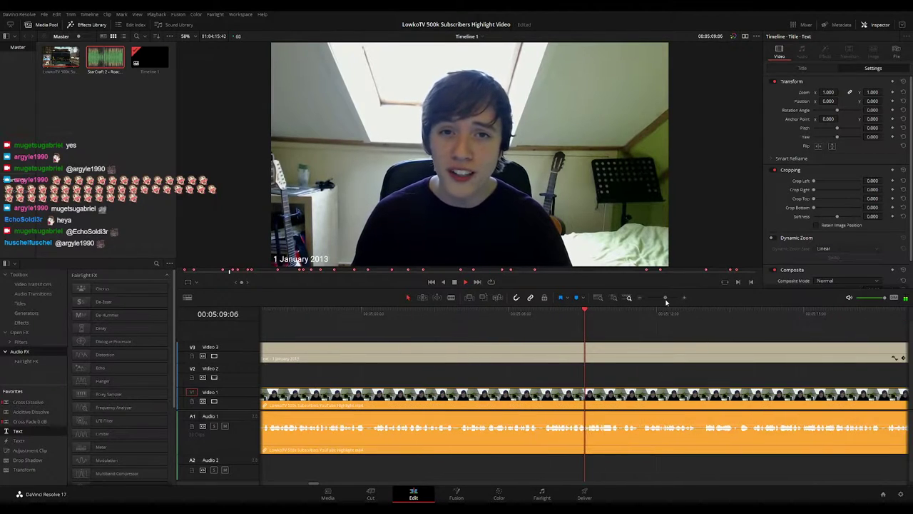
Review up to about 00:05:16, then cut the short pause ending at 00:05:15:49 from the 1 January 2013 video and audio and replay the join
left_click_drag(686, 374, 564, 362)
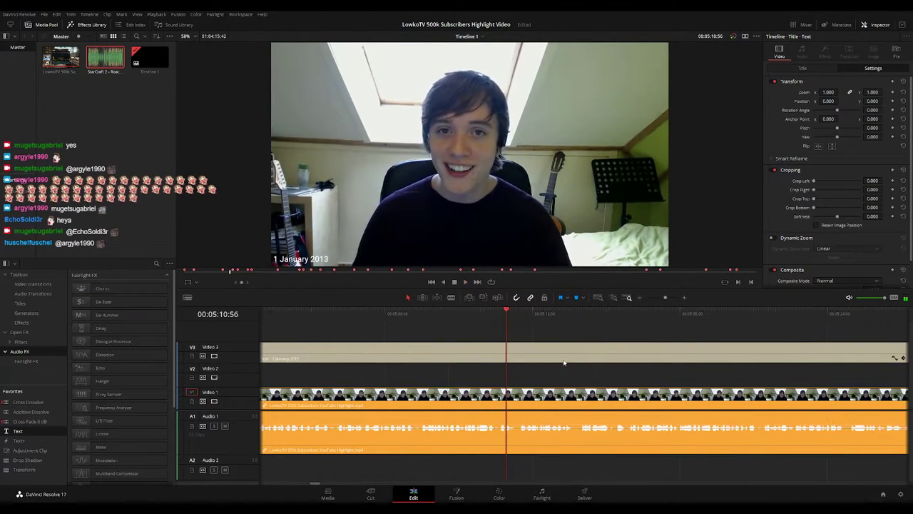
left_click_drag(665, 297, 665, 300)
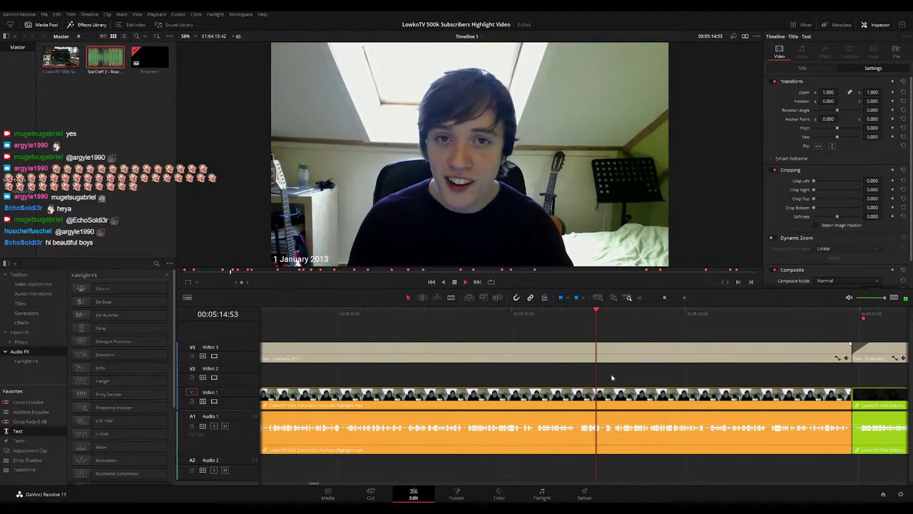
scroll(616, 382, "up", 3)
key("space")
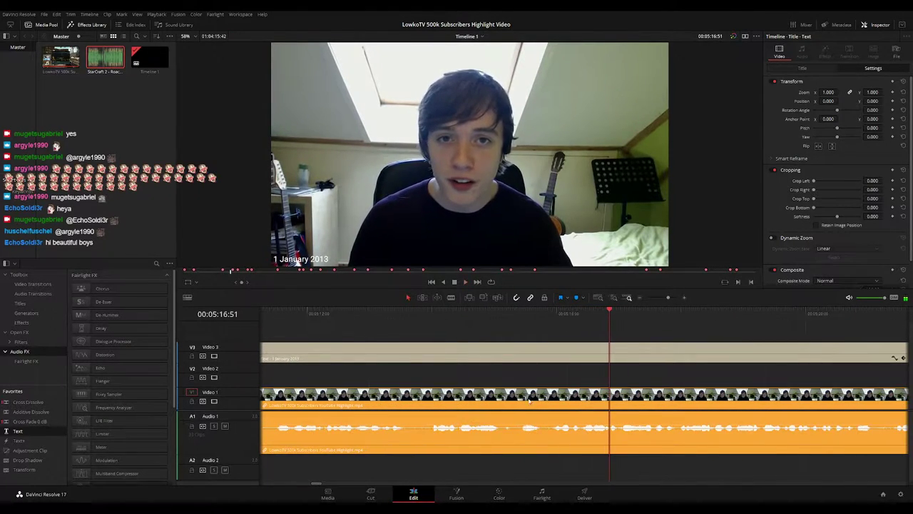
key("b")
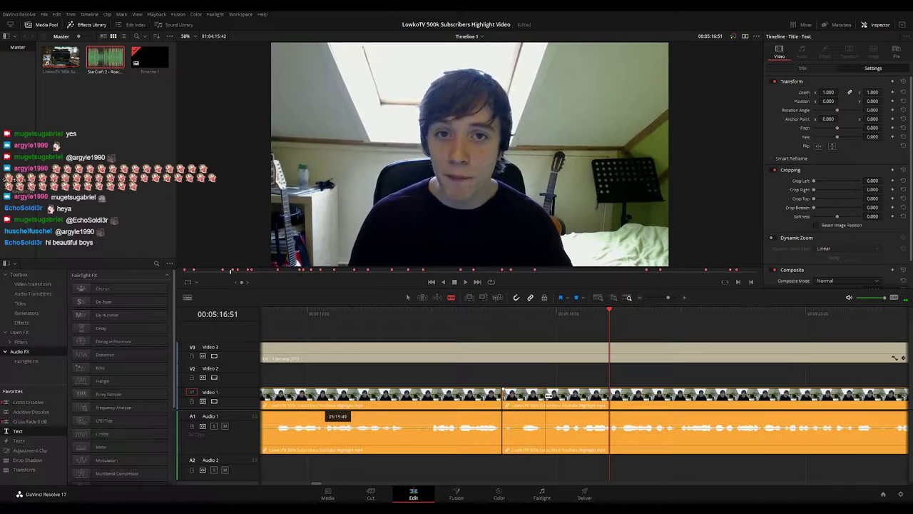
left_click(546, 395)
key("a")
left_click(527, 397)
key("BackSpace")
left_click(525, 397)
key("BackSpace")
left_click(455, 314)
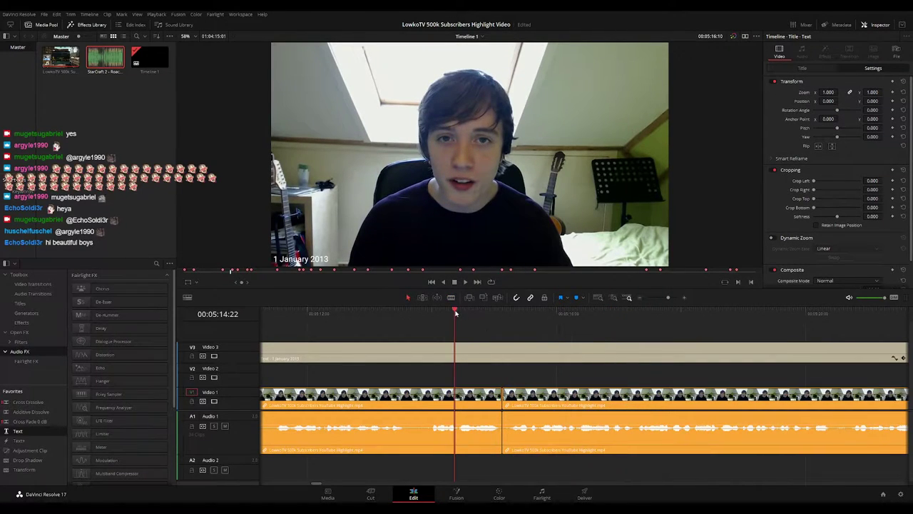
key("space")
Review the rest of the 1 January 2013 segment and add a fade-out to the end of its Video 3 date title
left_click_drag(668, 298, 663, 299)
scroll(703, 380, "right", 1)
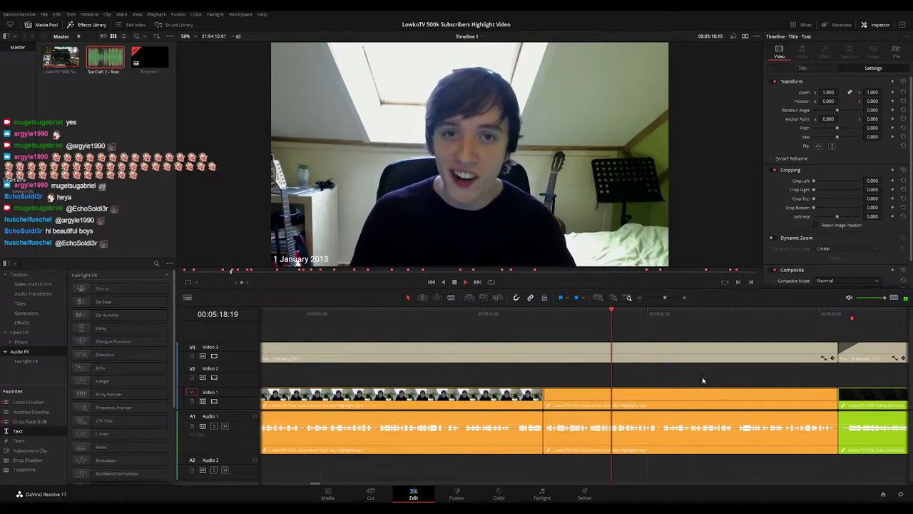
left_click_drag(703, 379, 629, 373)
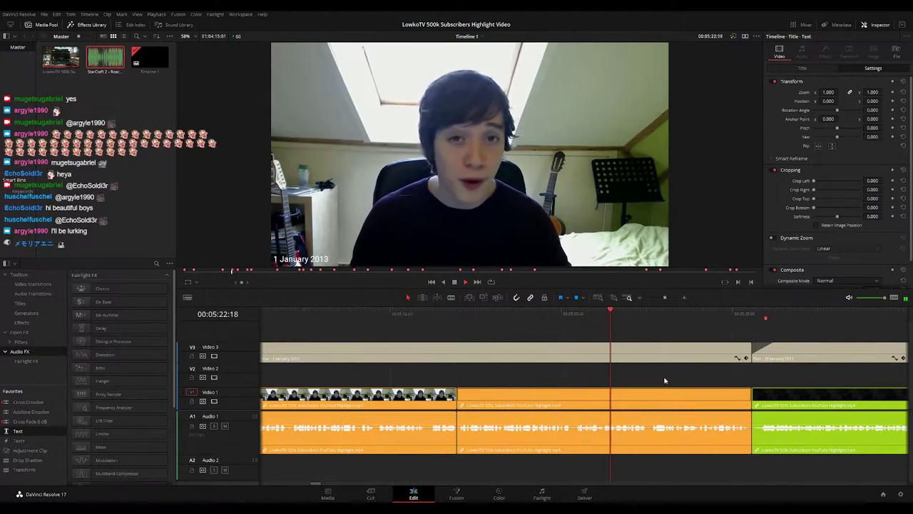
scroll(600, 371, "right", 3)
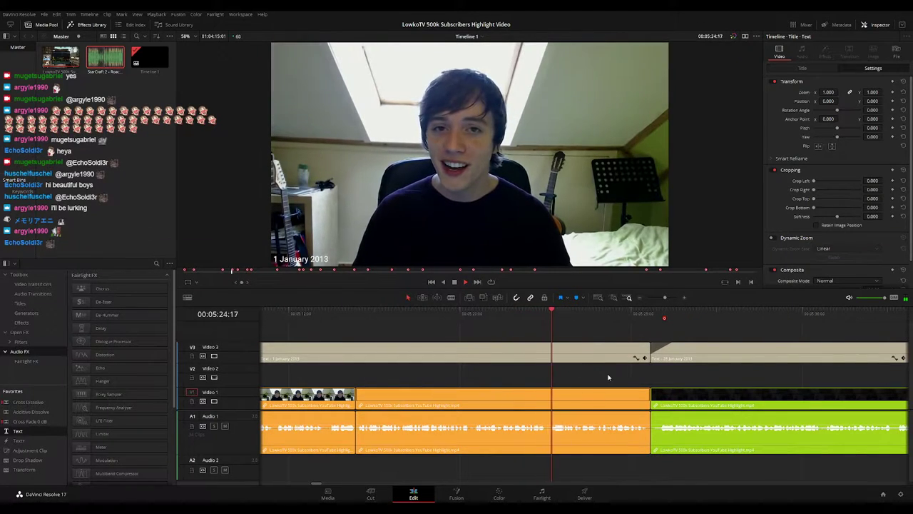
scroll(514, 366, "right", 3)
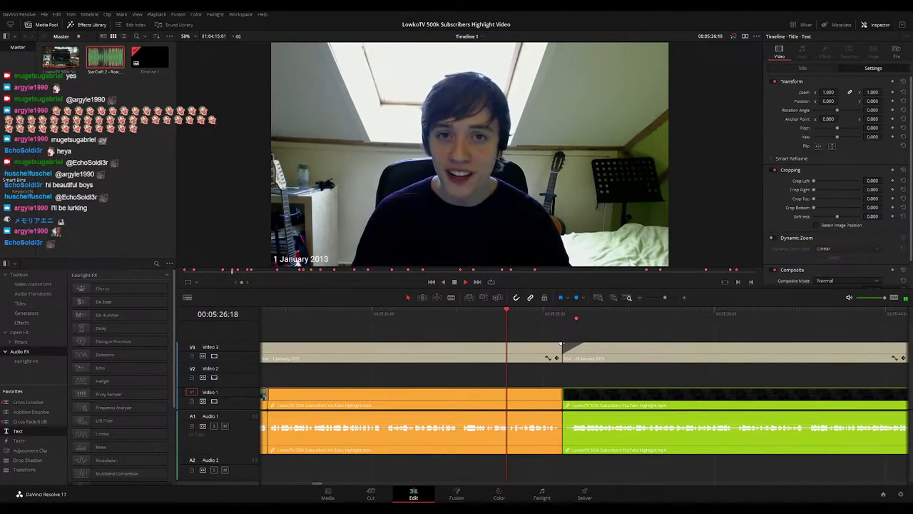
left_click_drag(562, 344, 550, 345)
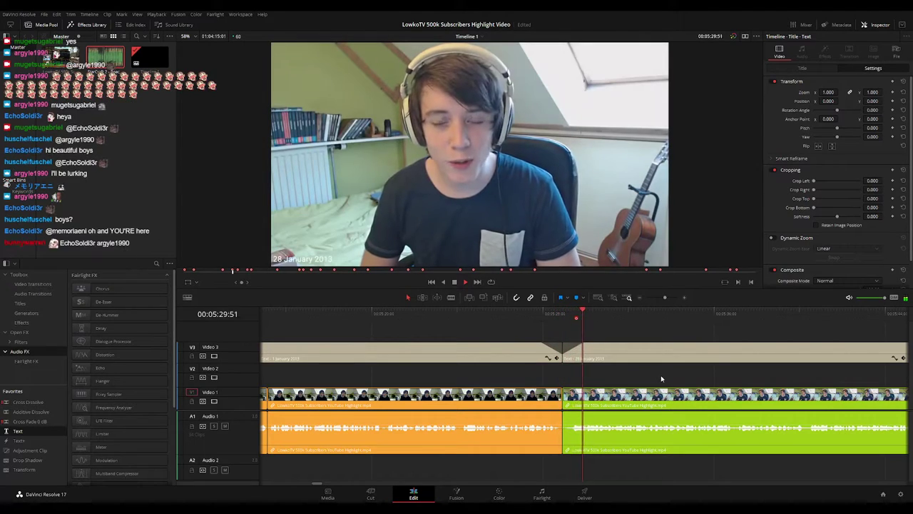
Add a fade-in of about one second to the start of the 28 January 2013 audio clip and replay the transition
left_click_drag(669, 379, 600, 373)
key("space")
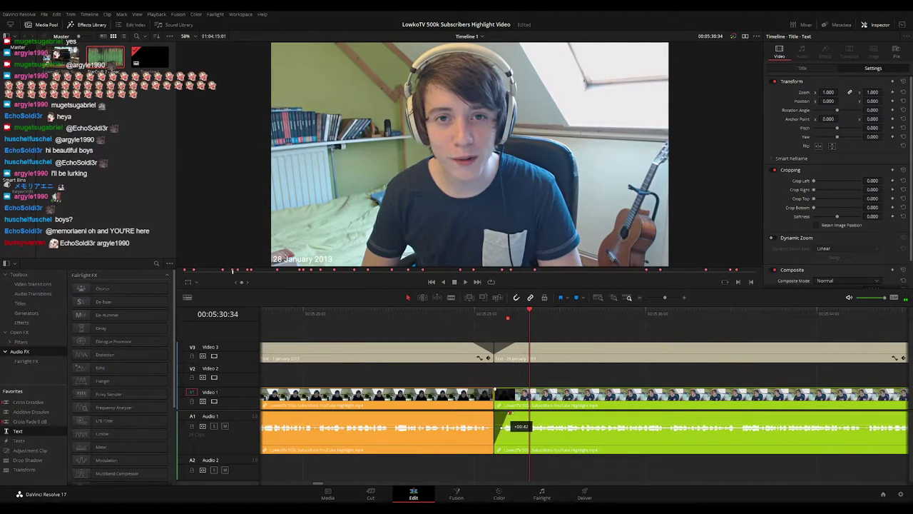
left_click_drag(513, 414, 517, 415)
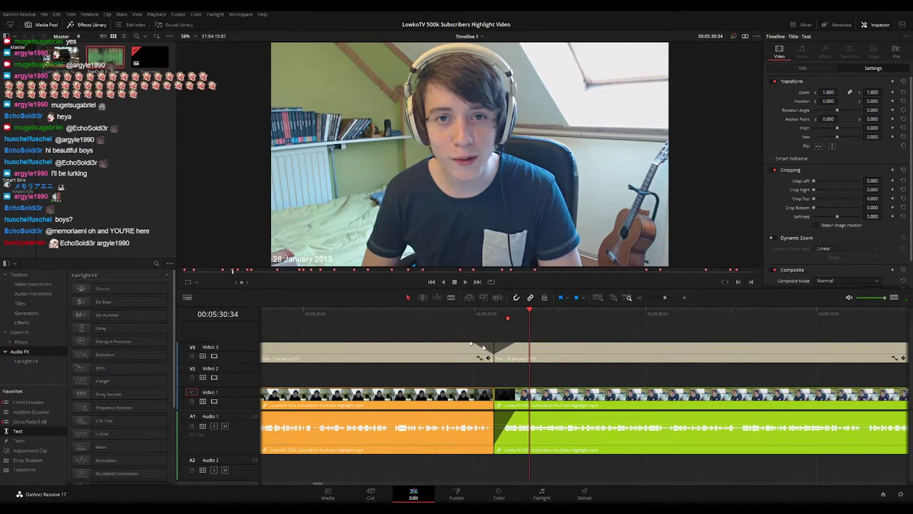
left_click(469, 314)
key("space")
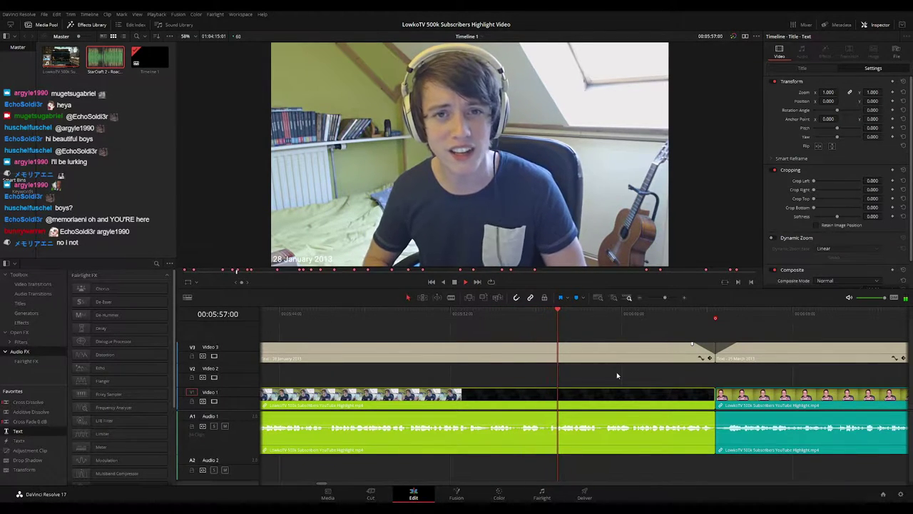
Review the 28 January 2013 segment, then add a one-second fade-in to the 25 March 2013 audio clip and replay the transition
left_click_drag(668, 381, 566, 379)
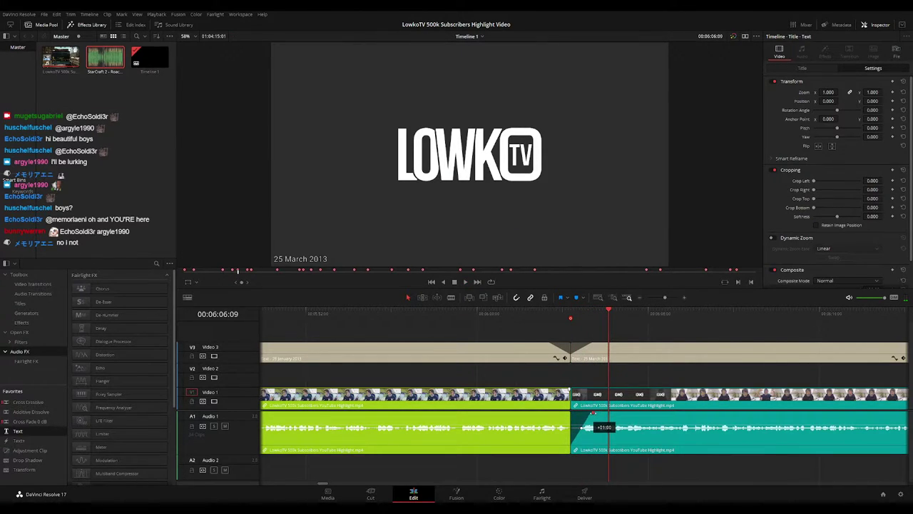
left_click(535, 316)
key("space")
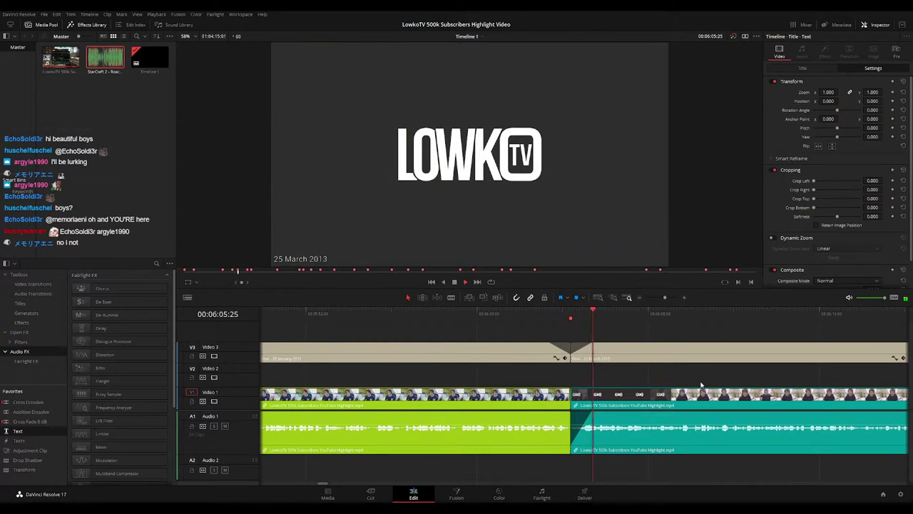
Review the 25 March 2013 segment up to about 00:06:42, replaying the passage from around 00:06:12 to look for moments to trim
scroll(653, 374, "right", 3)
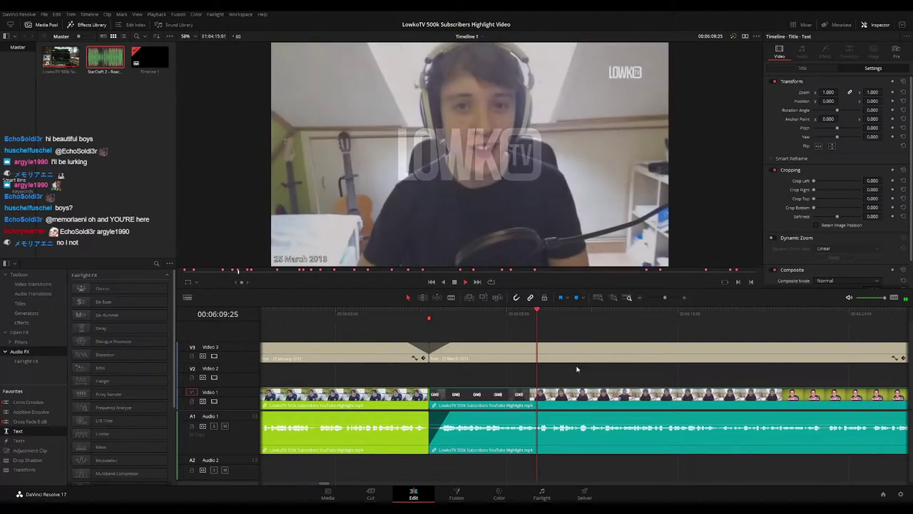
scroll(492, 371, "right", 4)
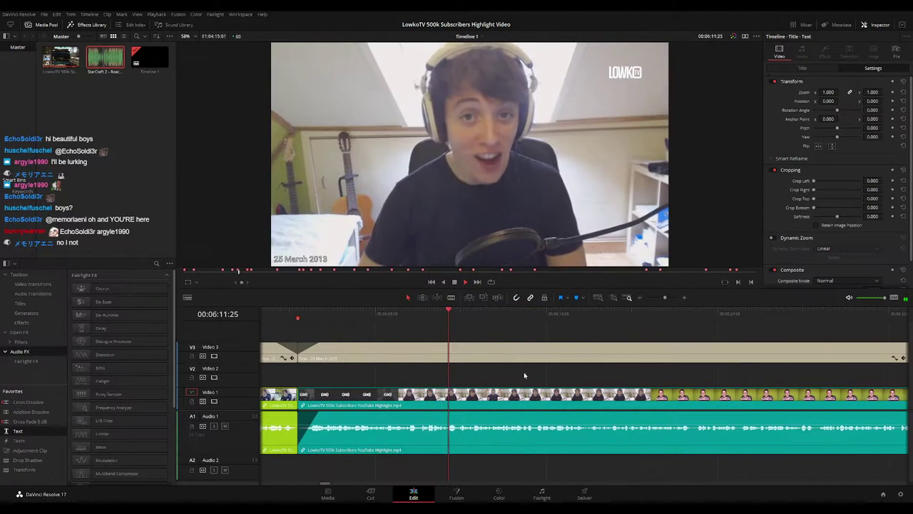
scroll(523, 371, "right", 3)
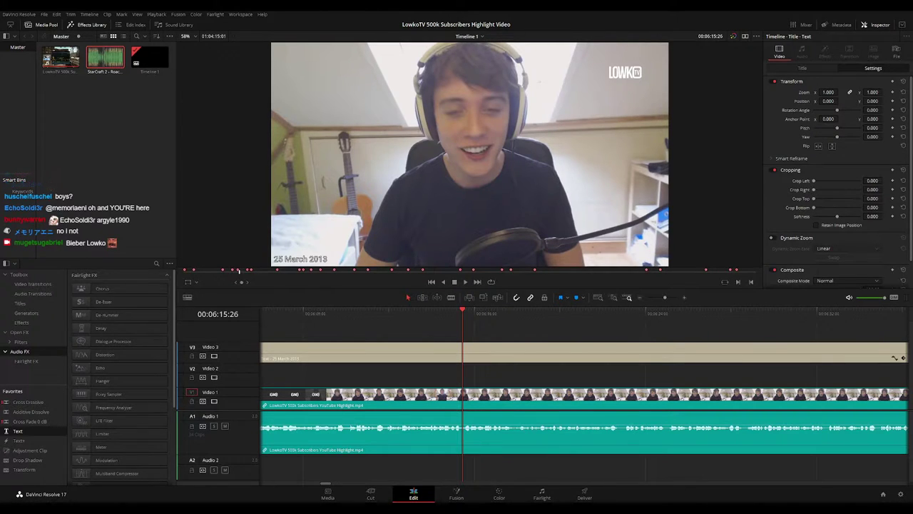
left_click(401, 314)
key("space")
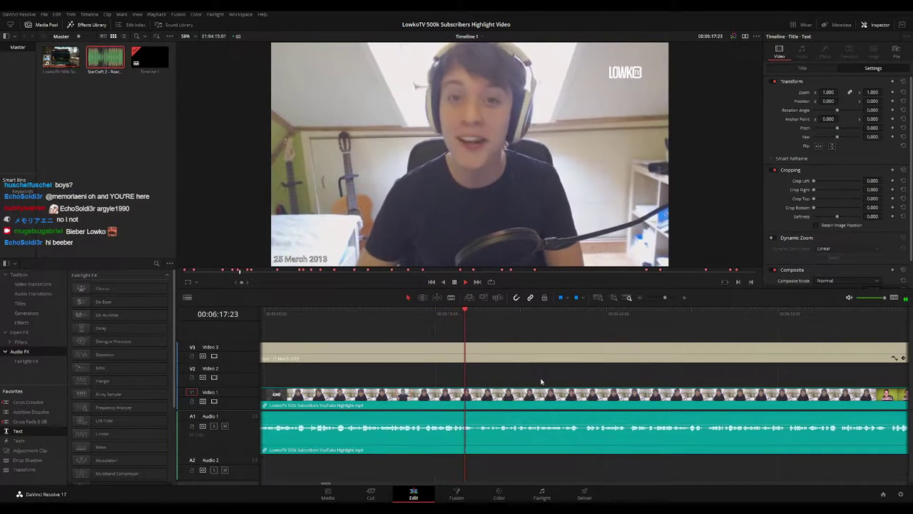
key("space")
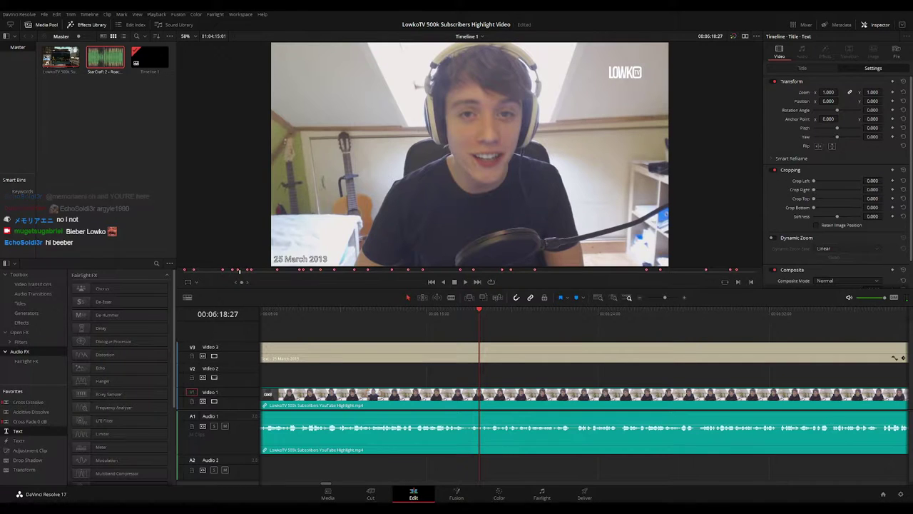
key("space")
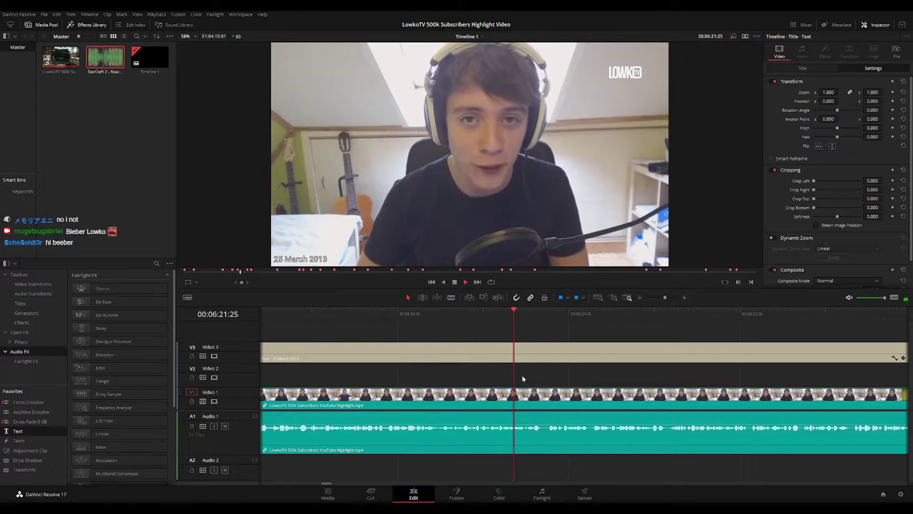
key("space")
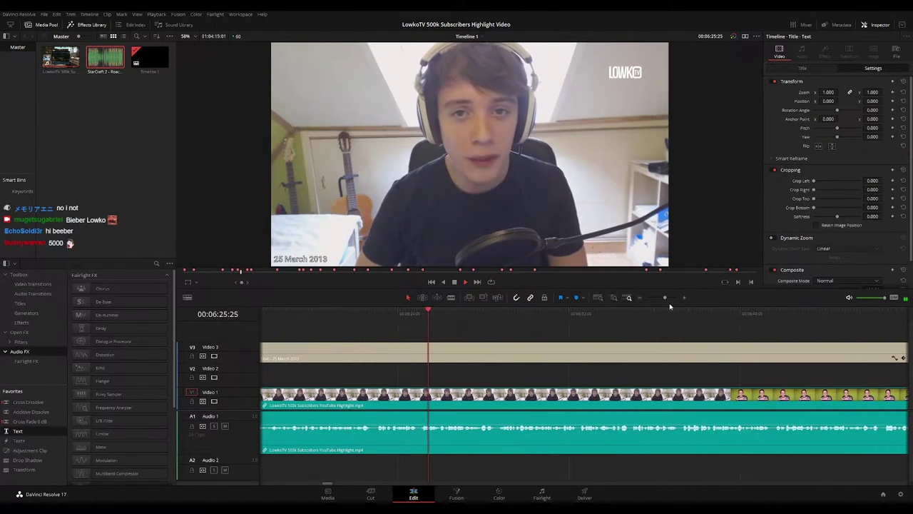
mouse_move(665, 299)
left_mouse_down()
mouse_move(652, 299)
mouse_move(665, 299)
left_mouse_up()
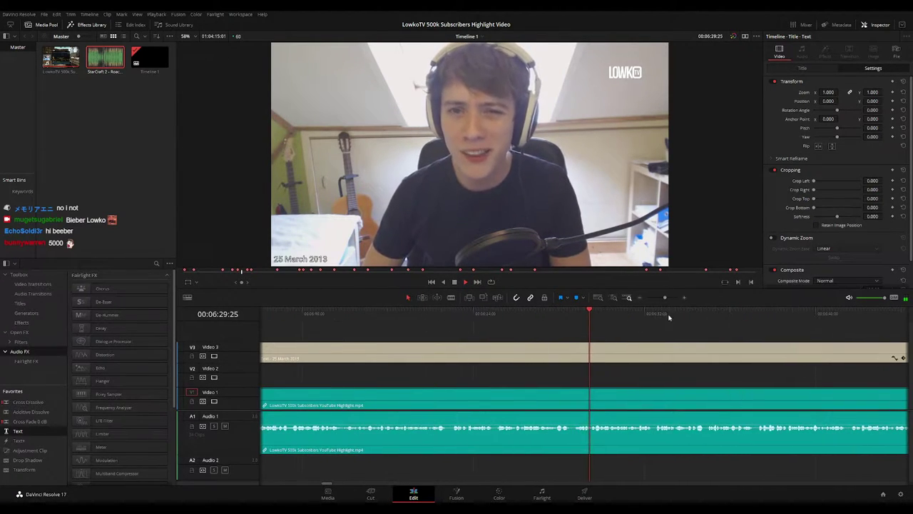
left_click_drag(673, 375, 545, 364)
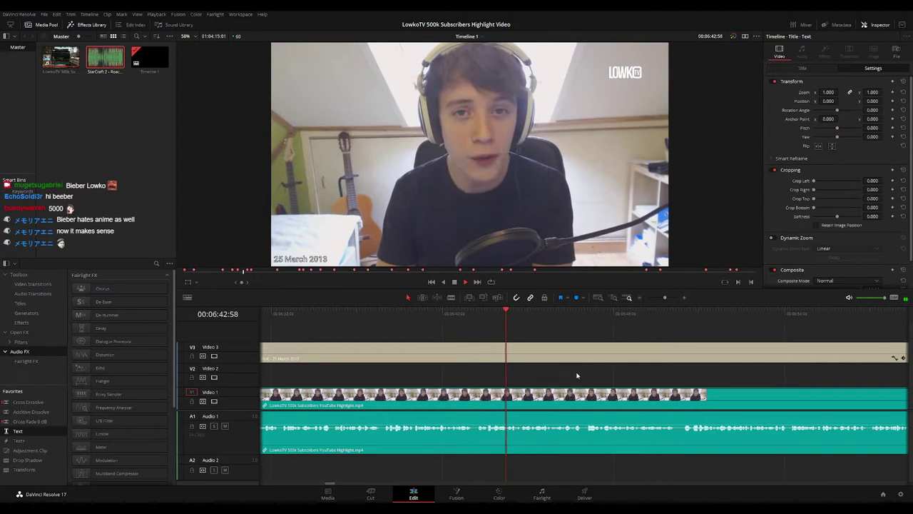
Cut out the short piece after 00:06:41:27 from the 25 March 2013 video and audio, closing the gap, and replay the join
left_click(474, 314)
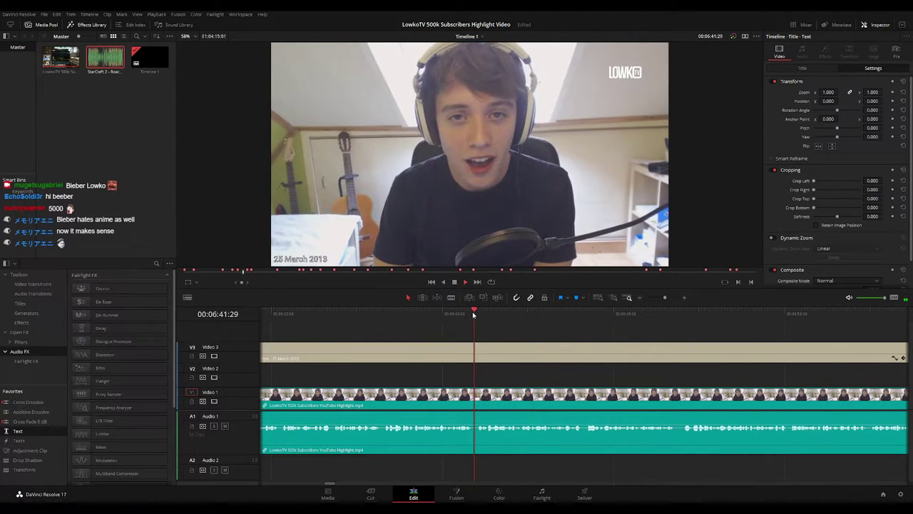
left_click_drag(472, 314, 469, 313)
scroll(521, 386, "up", 3)
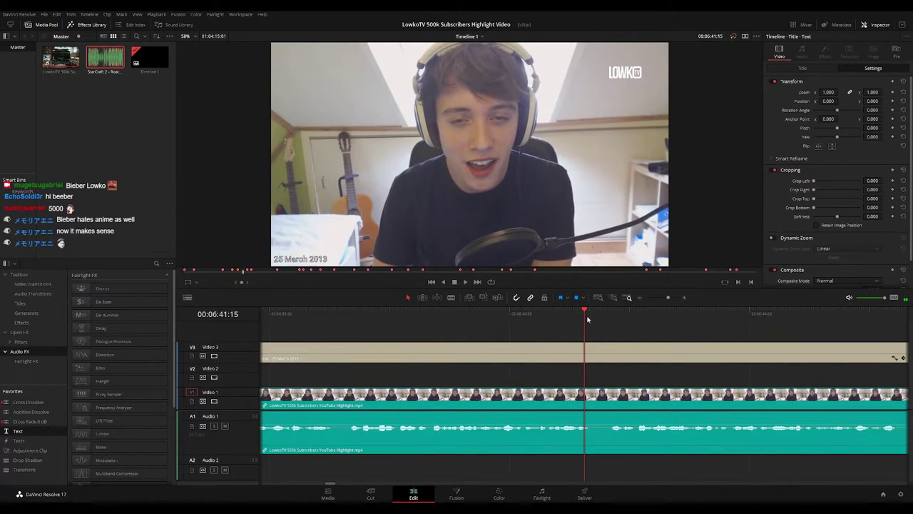
left_click_drag(588, 318, 596, 320)
left_click(597, 399)
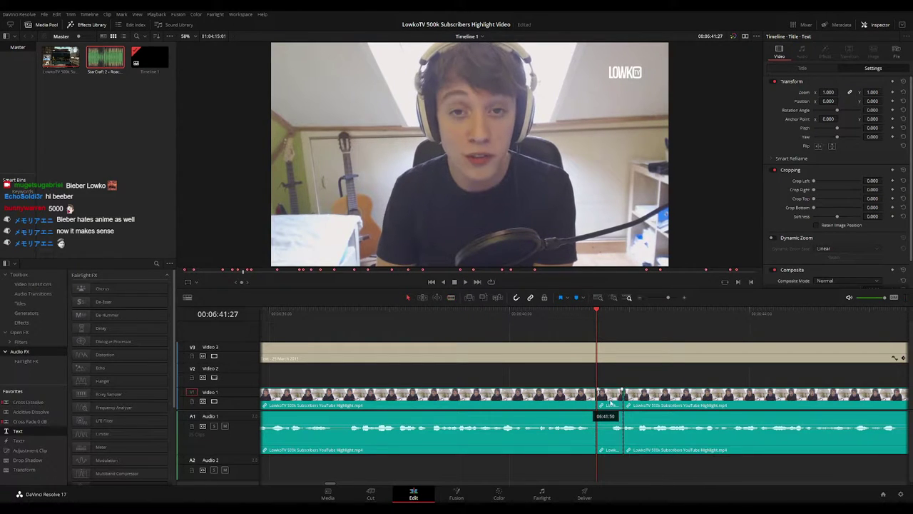
key("a")
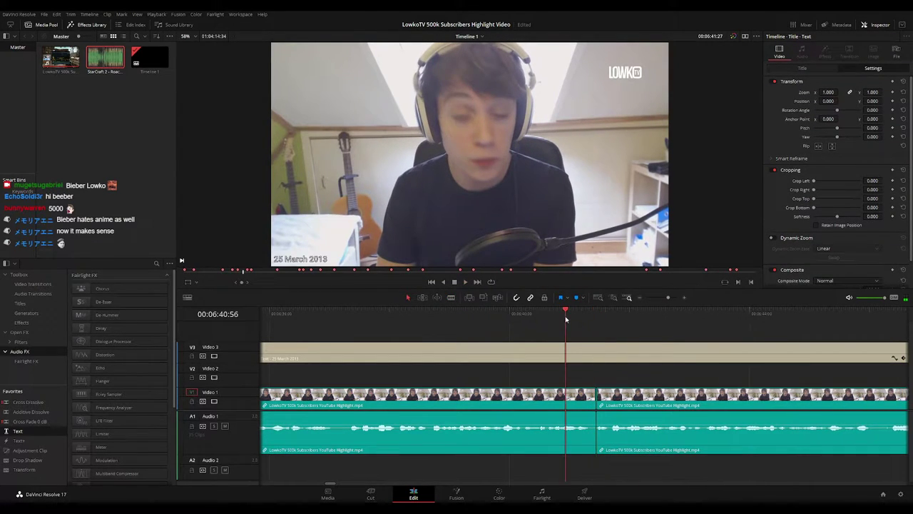
key("space")
Review the remainder of the 25 March 2013 segment and add a fade-out to the end of its Video 3 date title
left_click_drag(668, 297, 663, 297)
left_click_drag(787, 383, 631, 365)
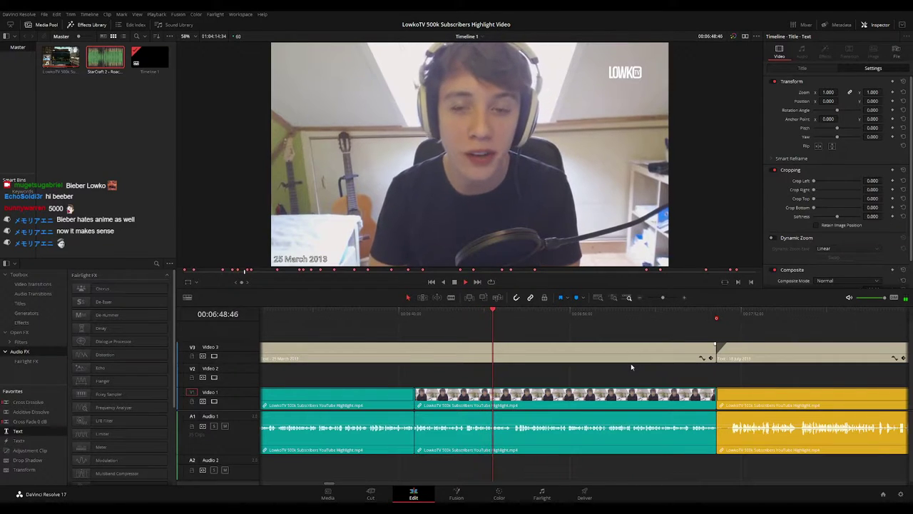
scroll(600, 376, "right", 1)
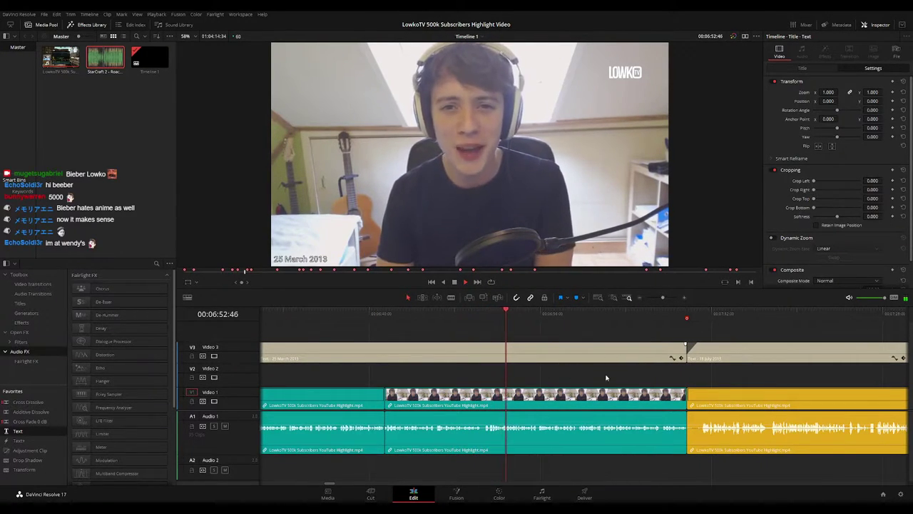
scroll(606, 378, "right", 1)
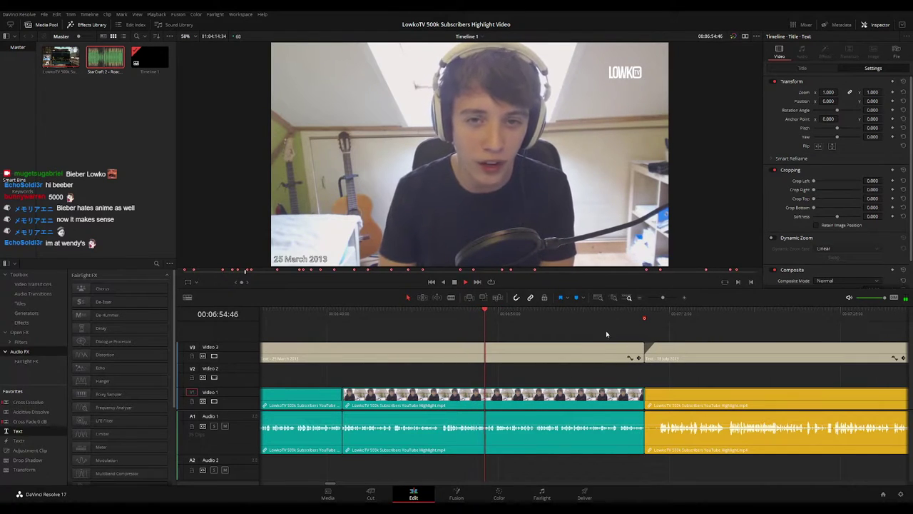
left_click_drag(643, 345, 633, 343)
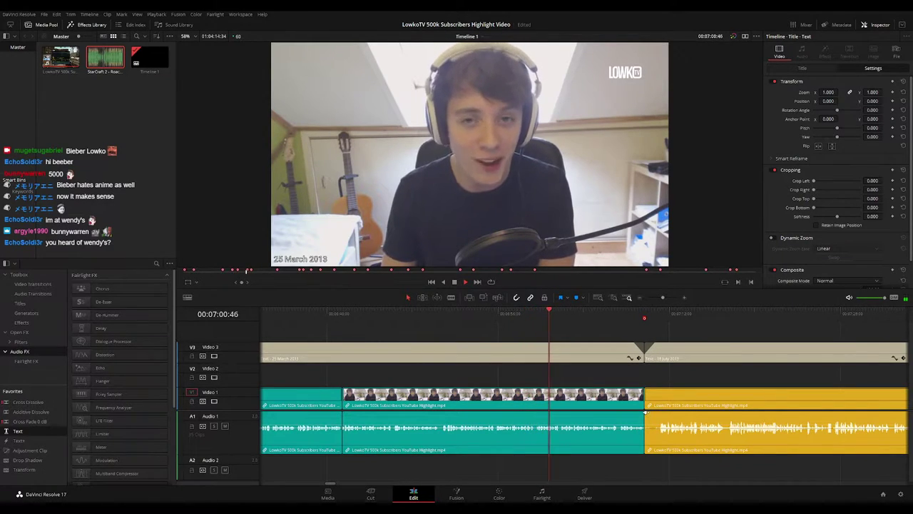
Add a fade-in of about one second to the start of the 18 July 2013 audio clip and play into the segment
left_click_drag(650, 420, 653, 414)
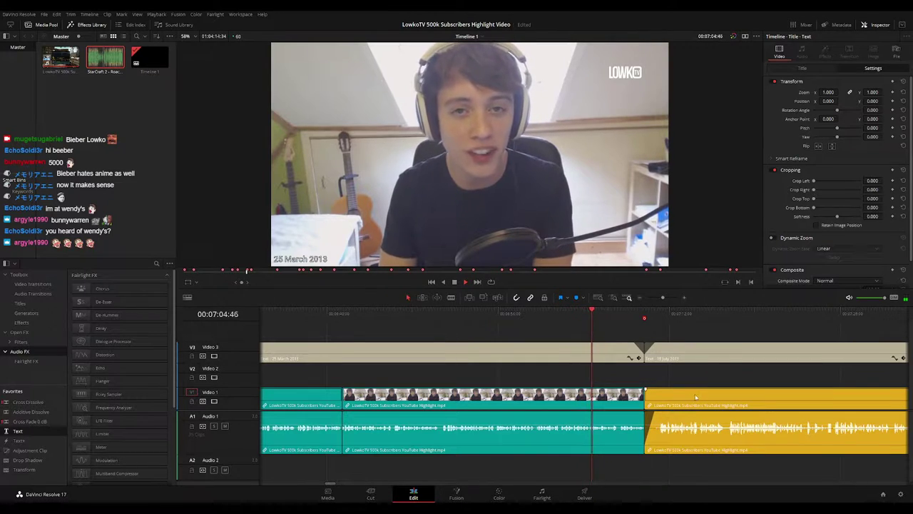
scroll(663, 409, "up", 1)
scroll(676, 408, "up", 3)
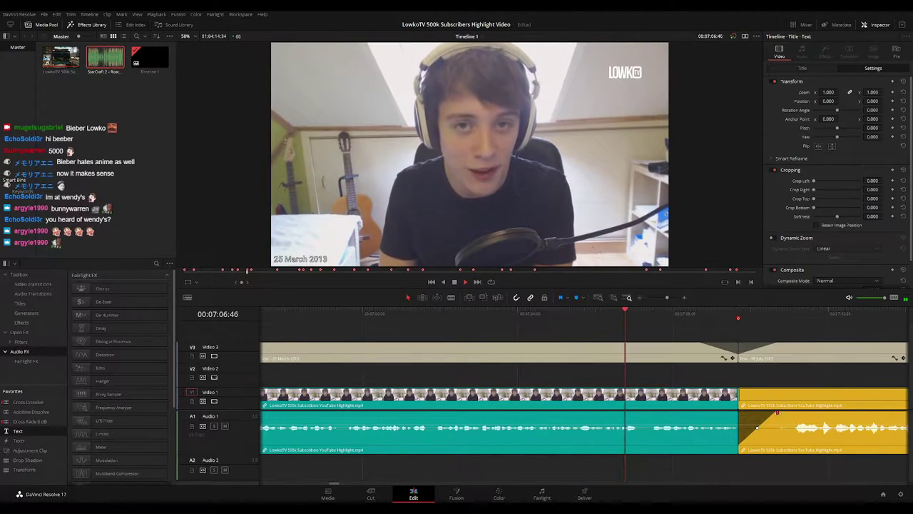
left_click_drag(777, 413, 779, 414)
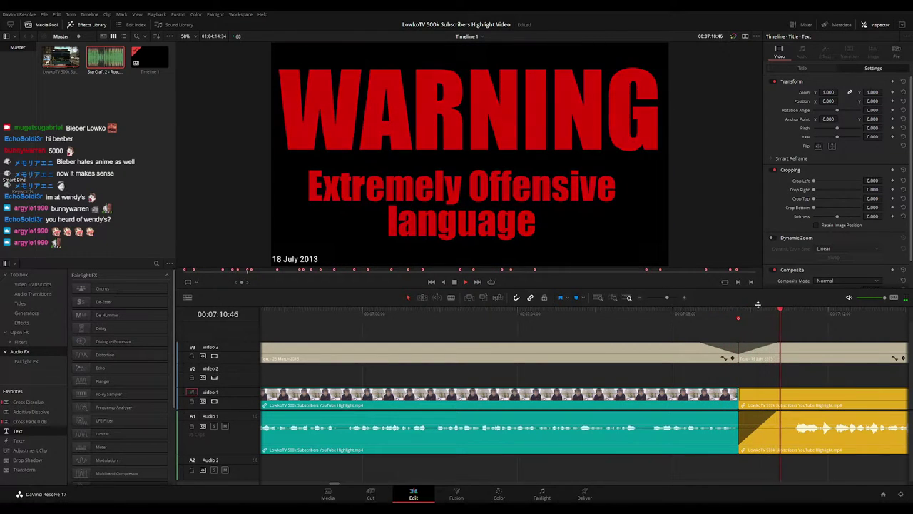
Review the 18 July 2013 segment up to about 00:07:33, replaying passages from around 00:07:20 and 00:07:26 to look for moments to trim
left_click_drag(668, 298, 664, 299)
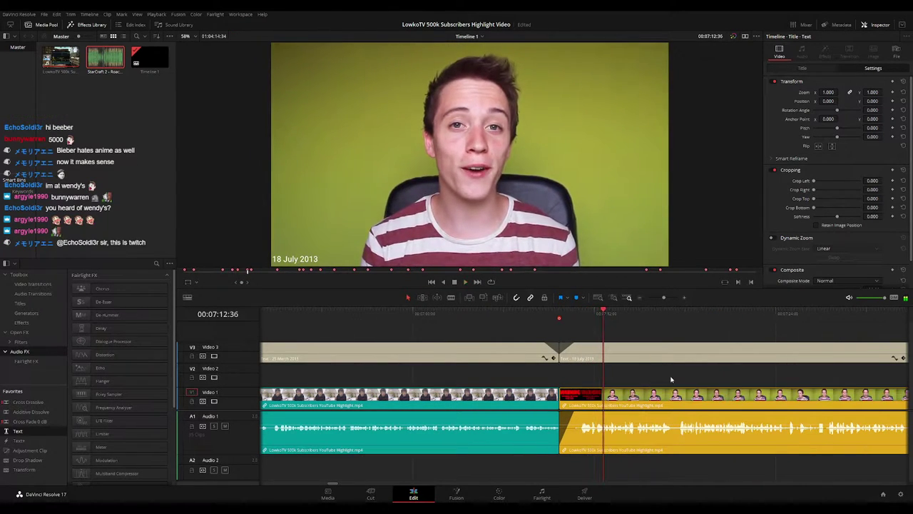
left_click_drag(677, 380, 571, 368)
left_click_drag(624, 376, 576, 370)
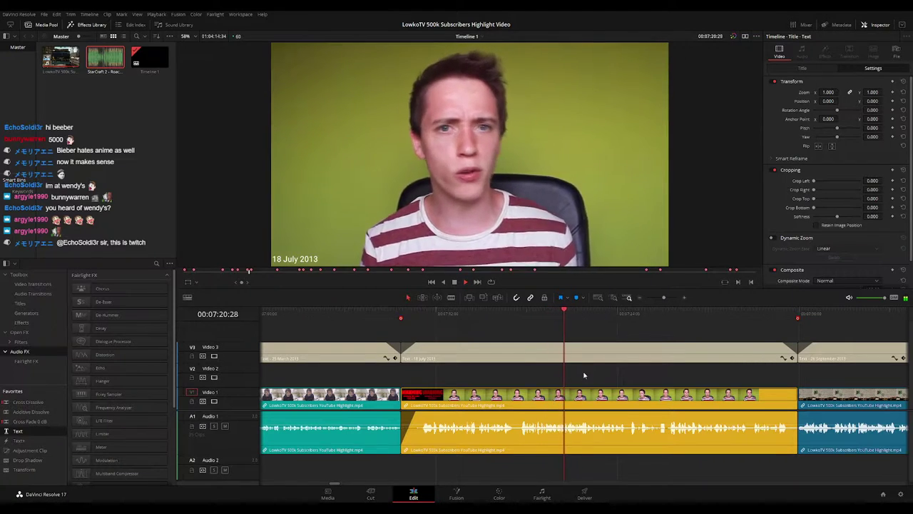
left_click_drag(628, 379, 555, 368)
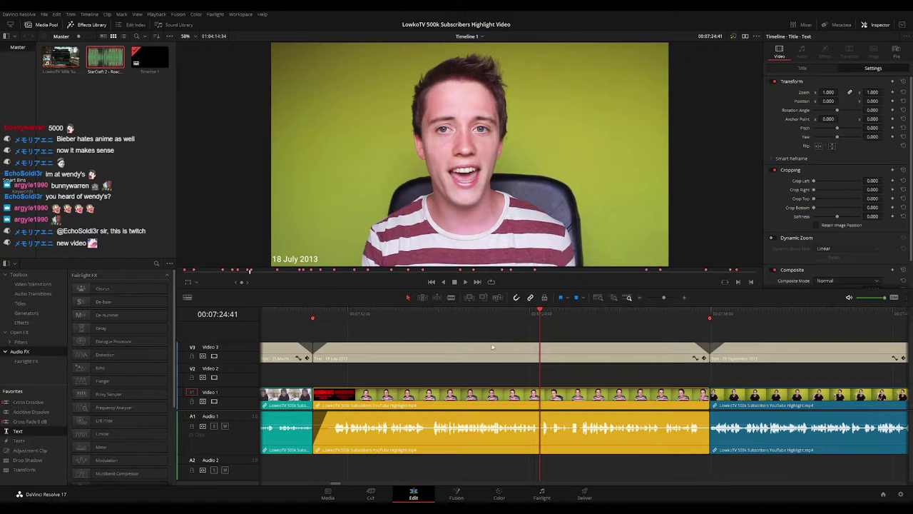
left_click(486, 314)
key("space")
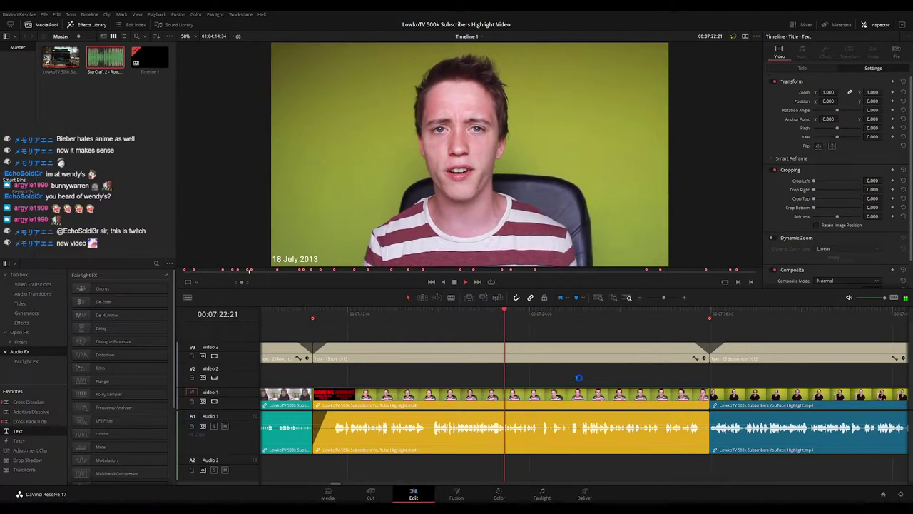
left_click_drag(581, 377, 524, 372)
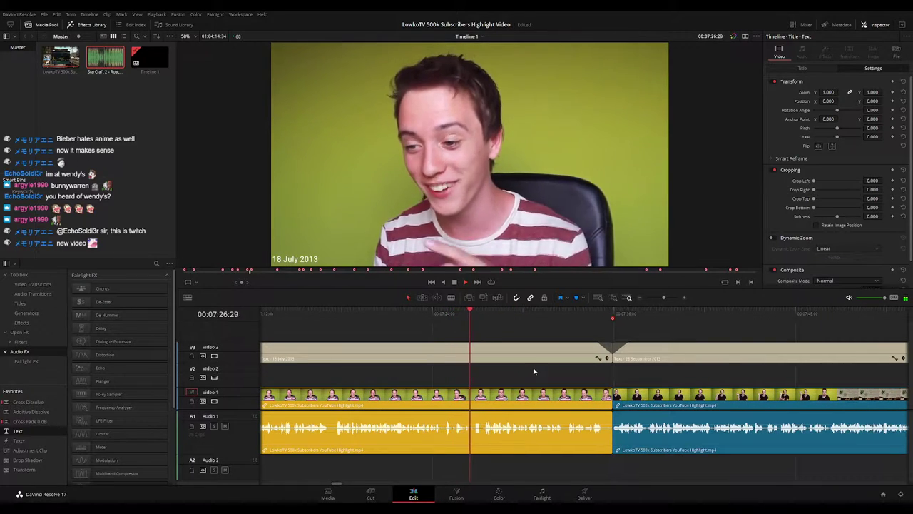
left_click(456, 314)
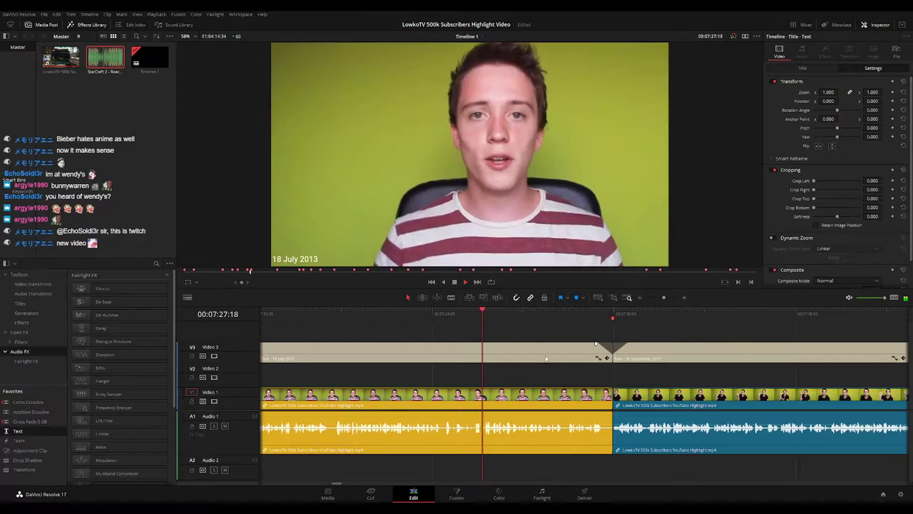
scroll(565, 376, "right", 3)
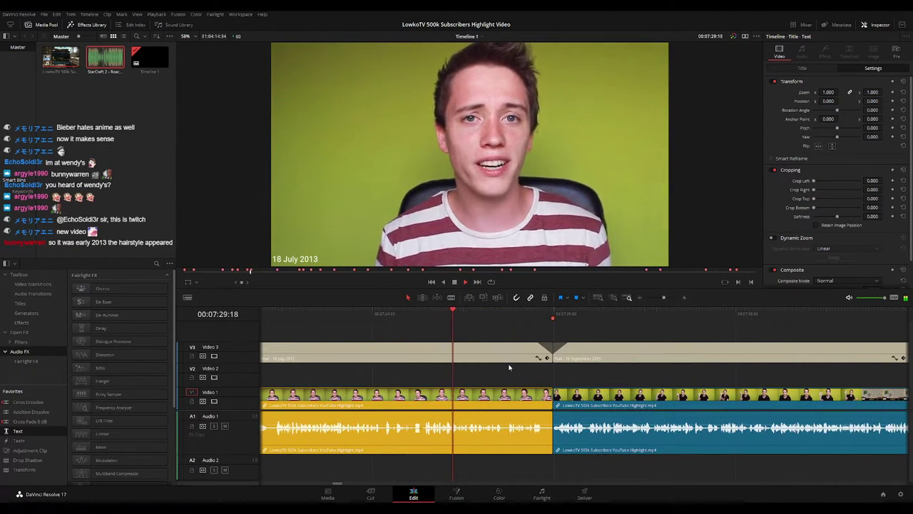
scroll(606, 375, "right", 3)
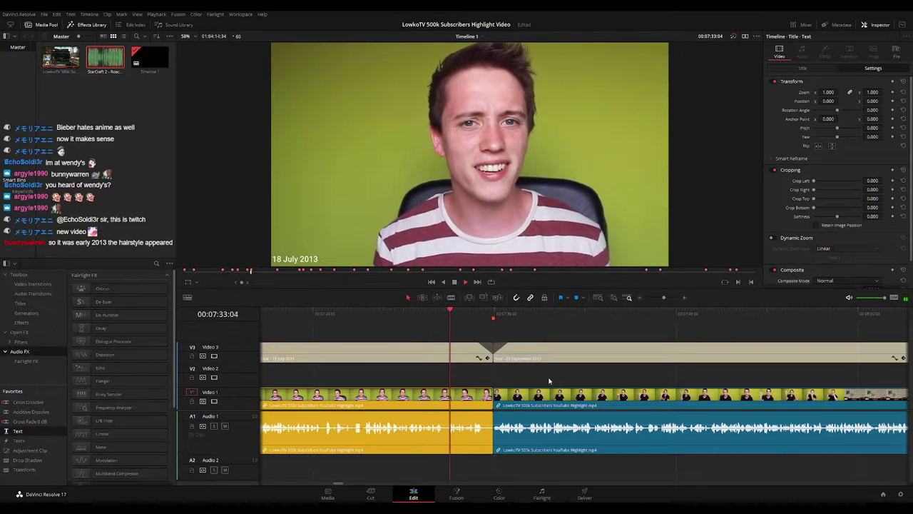
Check the transition from the 18 July 2013 segment into 26 September 2013, replaying it from about 00:07:28
key("space")
scroll(483, 383, "left", 9)
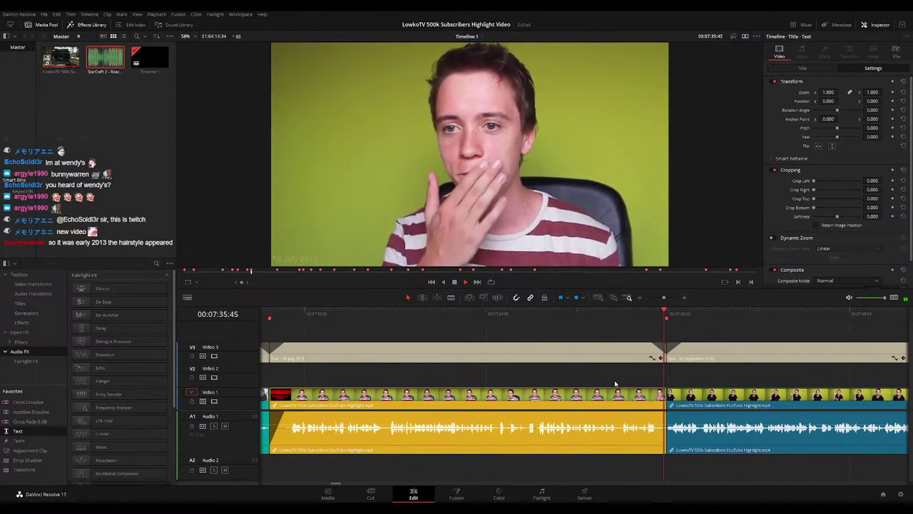
scroll(614, 379, "right", 6)
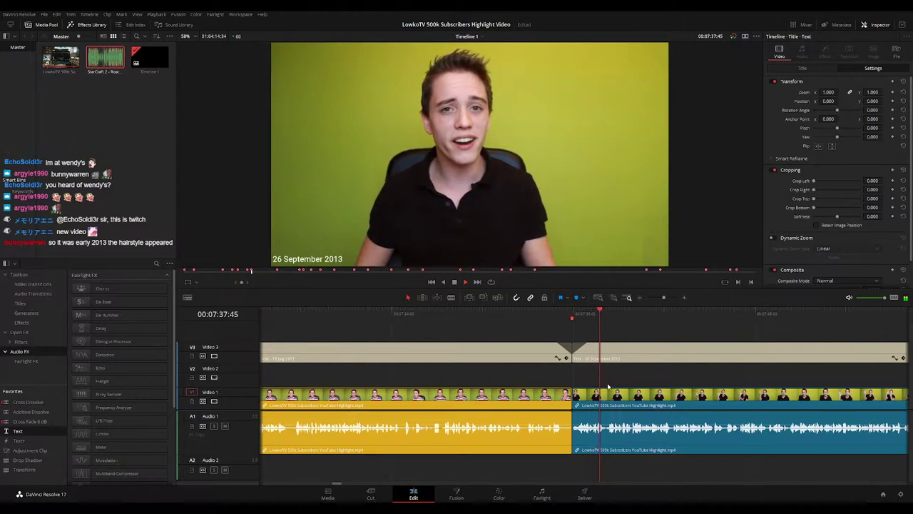
scroll(607, 381, "right", 5)
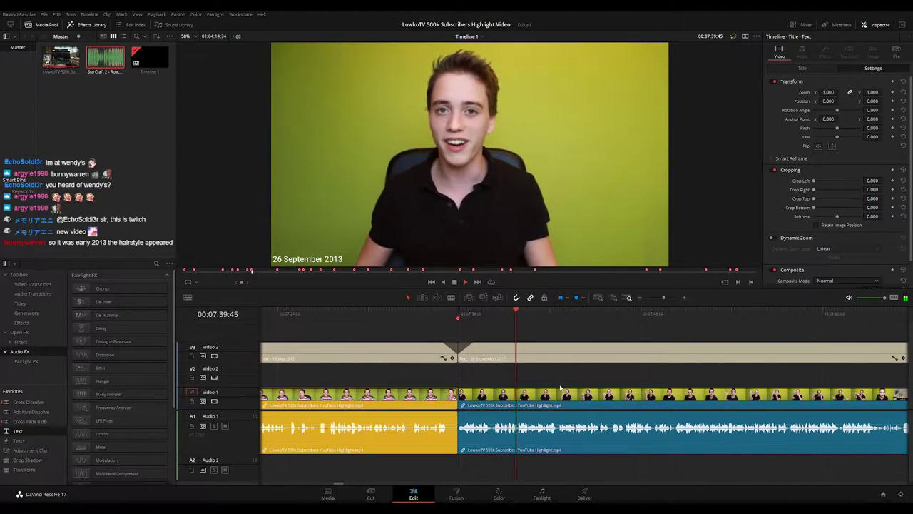
key("space")
scroll(450, 372, "left", 5)
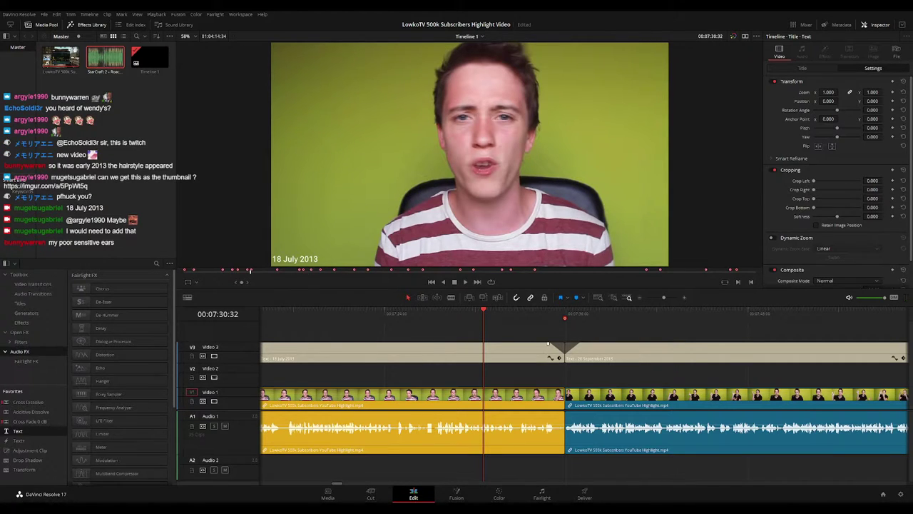
left_click(441, 313)
key("space")
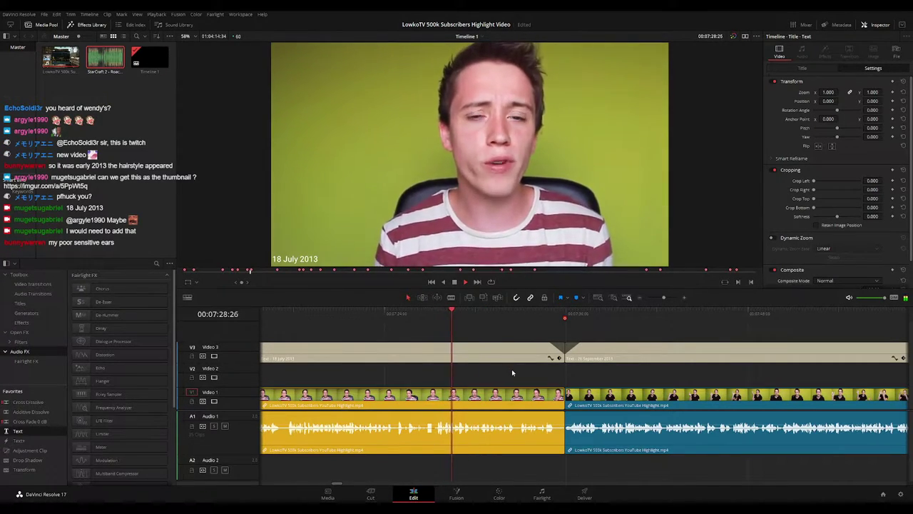
scroll(534, 366, "right", 2)
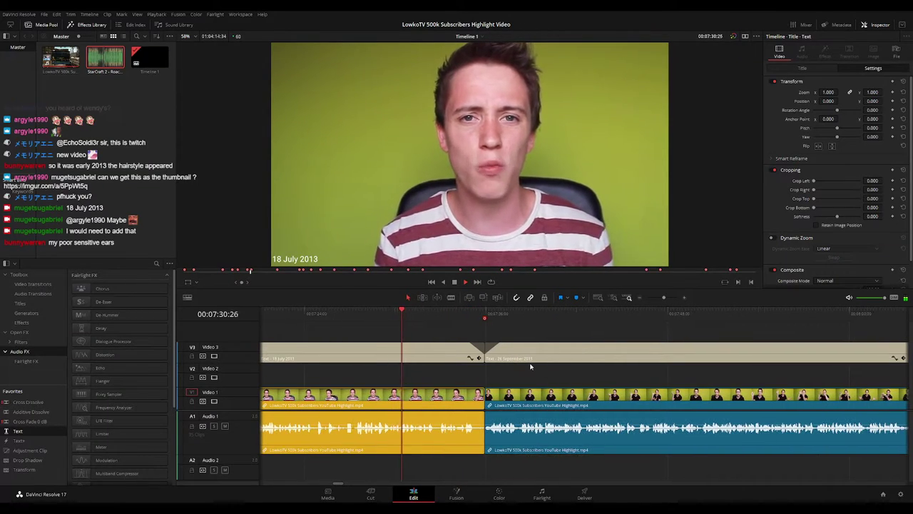
scroll(527, 373, "right", 1)
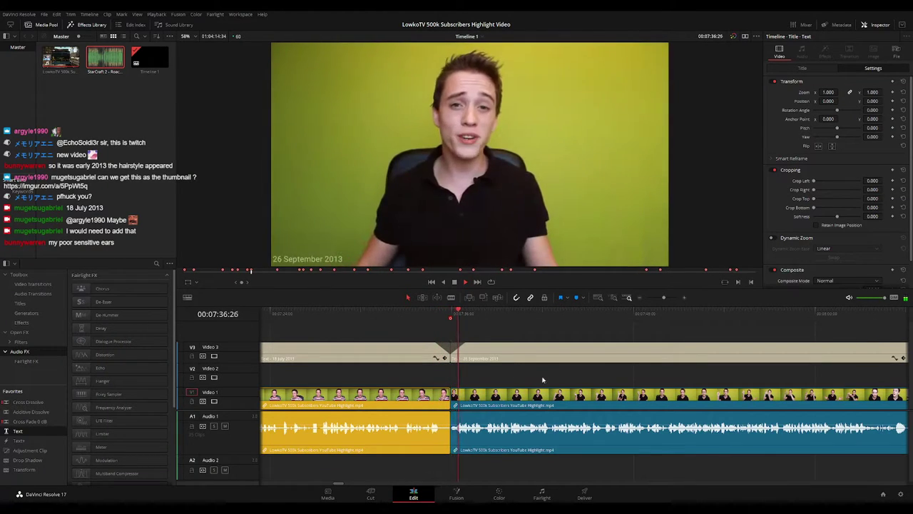
scroll(471, 369, "right", 2)
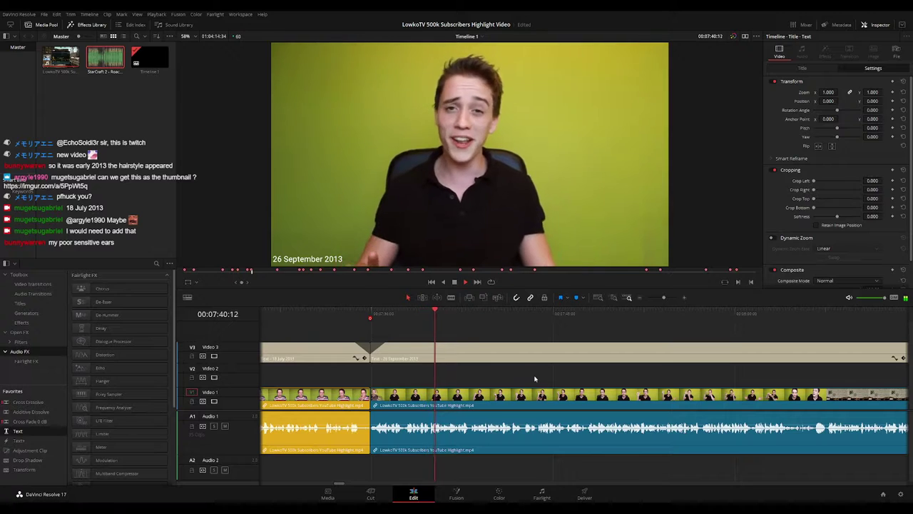
Review the opening talking part of the 26 September 2013 segment and stop shortly after the gameplay footage begins, around 00:08:13
left_click_drag(560, 383, 490, 374)
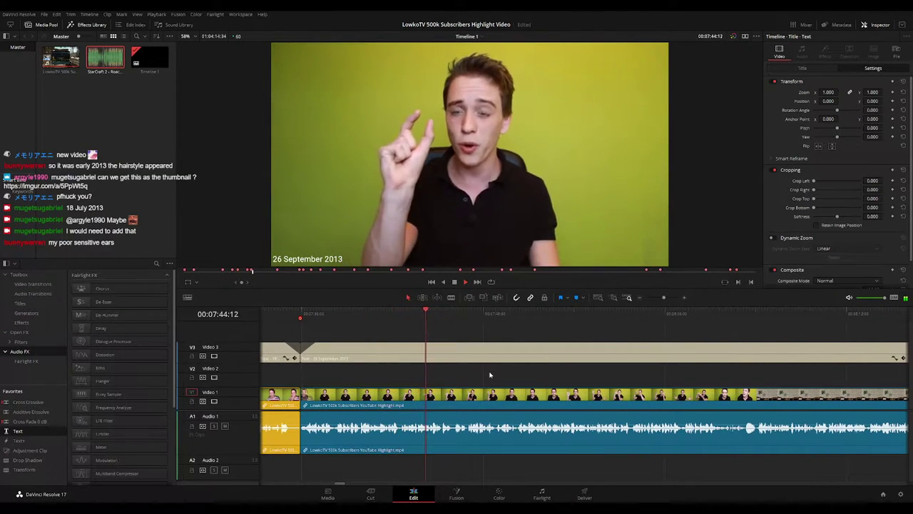
left_click_drag(519, 379, 469, 373)
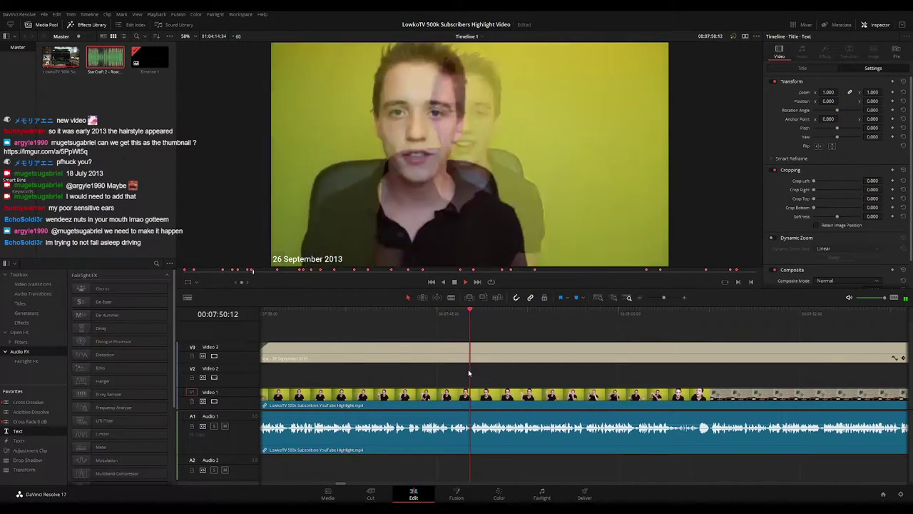
left_click_drag(565, 373, 484, 363)
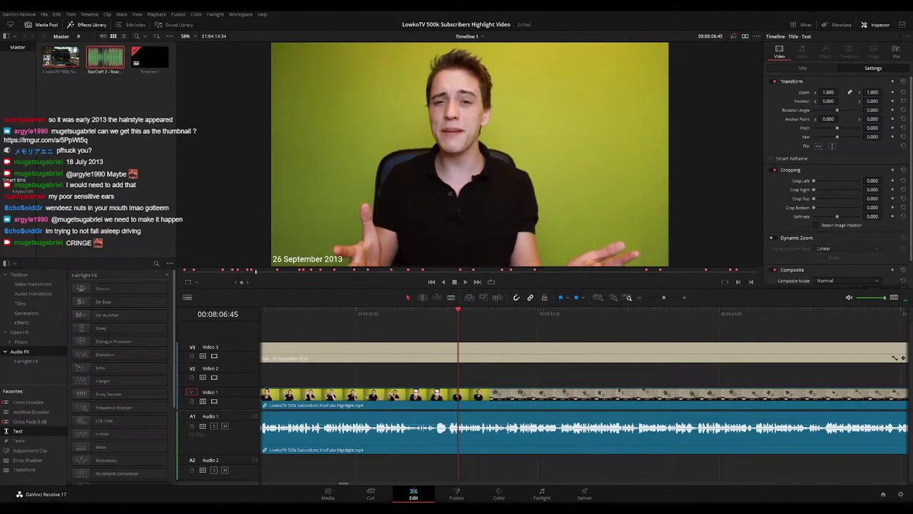
left_click(413, 315)
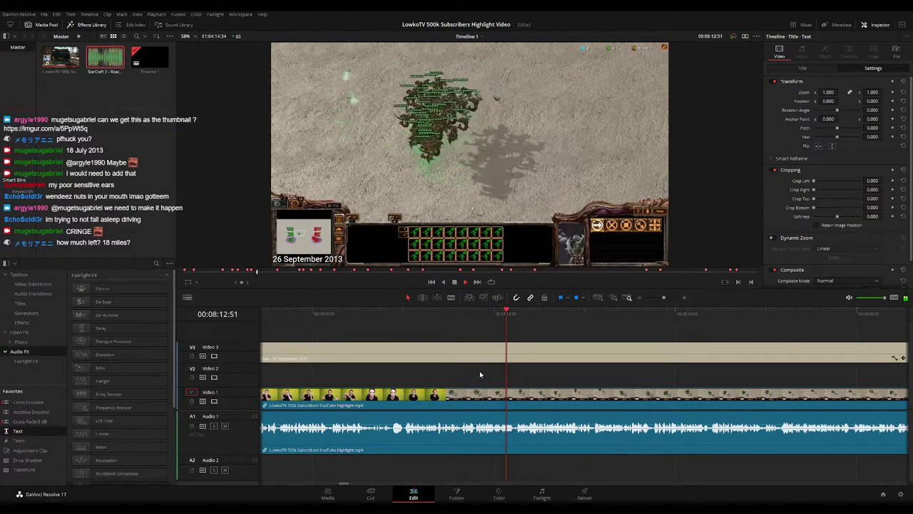
key("space")
Check the full timeline length at its last frame and return to the start of the 26 September 2013 segment
left_click_drag(664, 298, 646, 298)
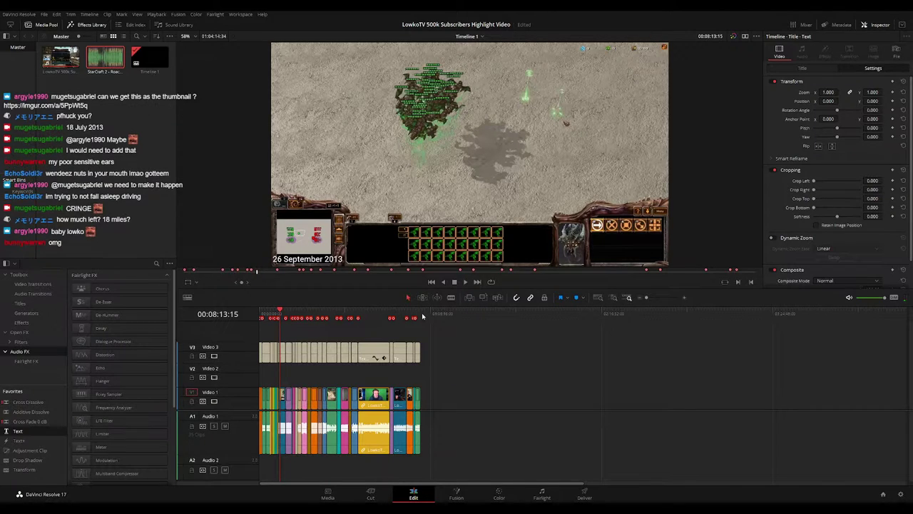
left_click(423, 317)
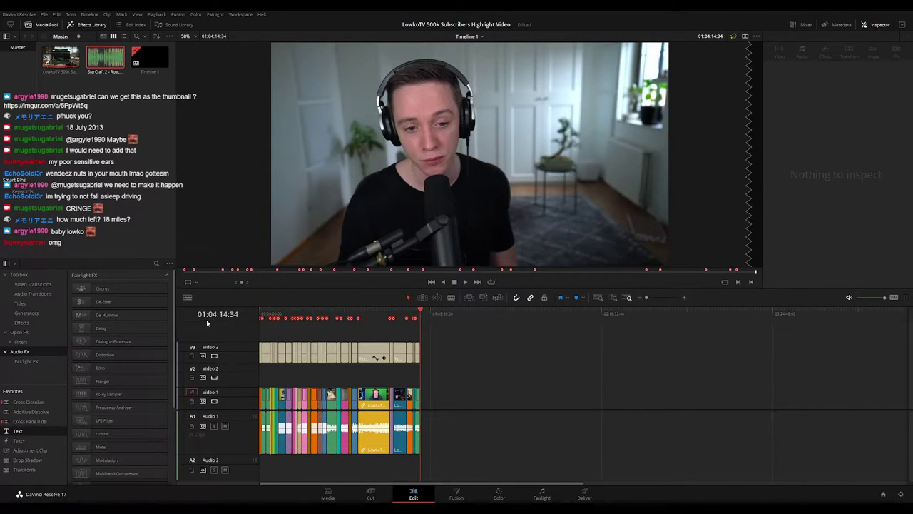
left_click(278, 314)
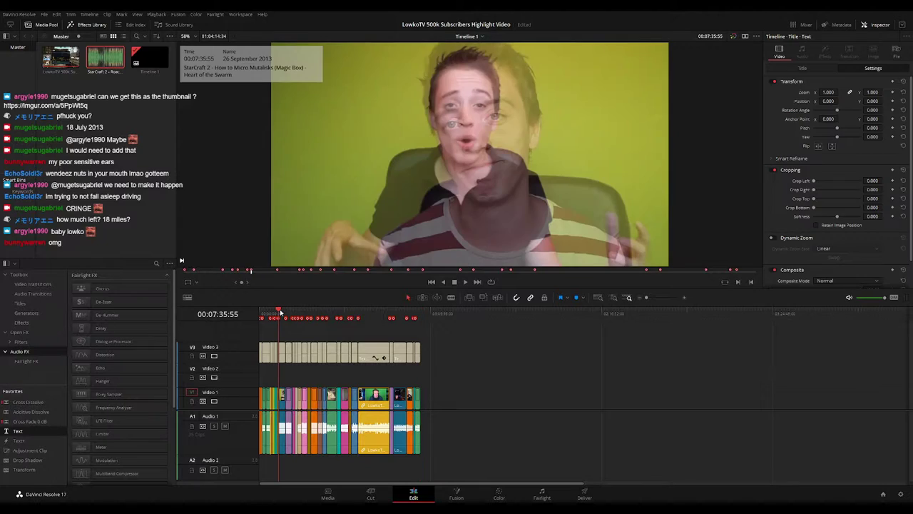
left_click_drag(646, 298, 665, 299)
Skim the 26 September 2013 talking part and review its gameplay footage from about 00:08:09 for material to trim
left_click(857, 316)
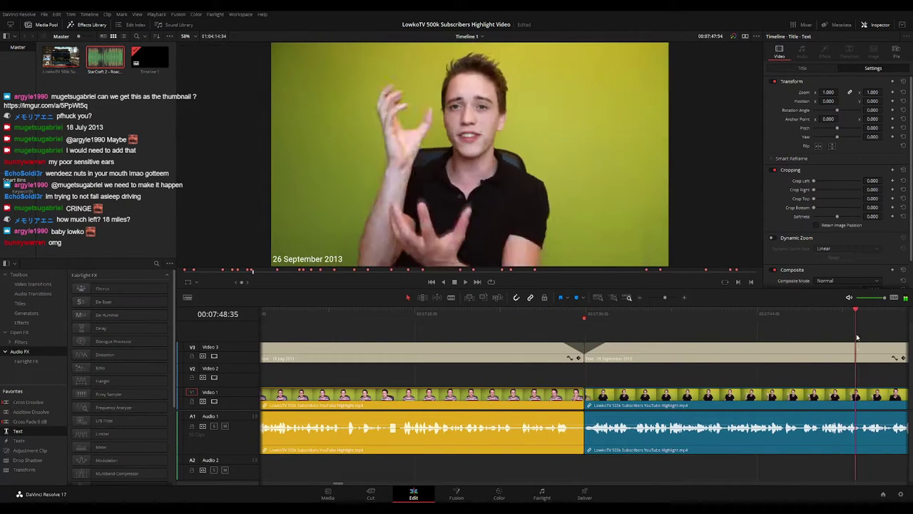
left_click_drag(856, 335, 424, 331)
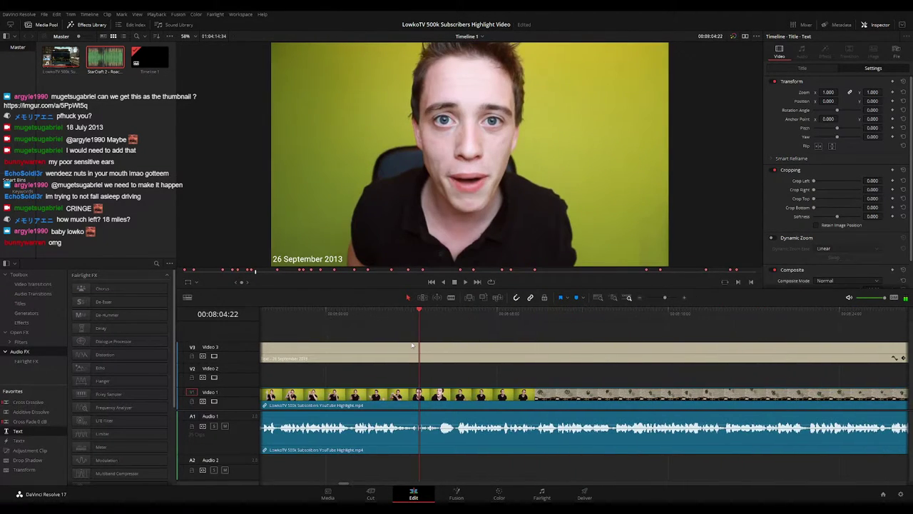
key("space")
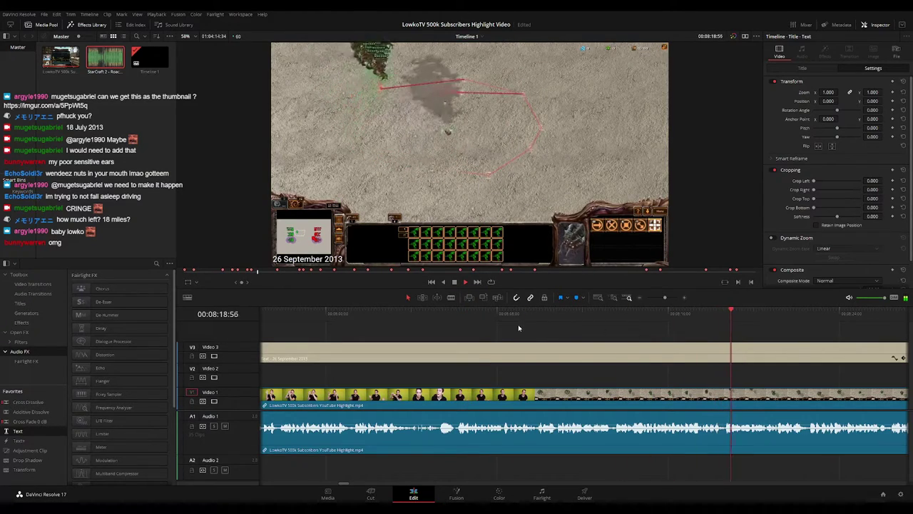
left_click(524, 314)
key("space")
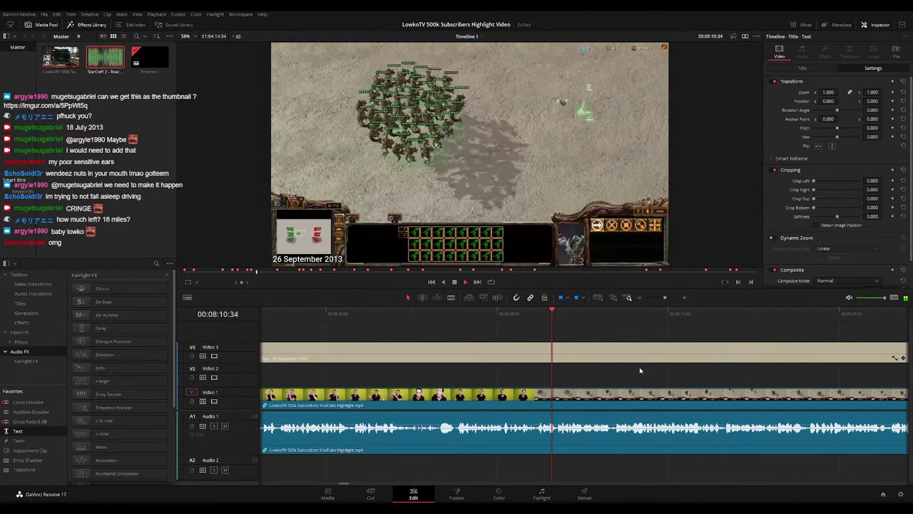
left_click_drag(663, 383, 579, 381)
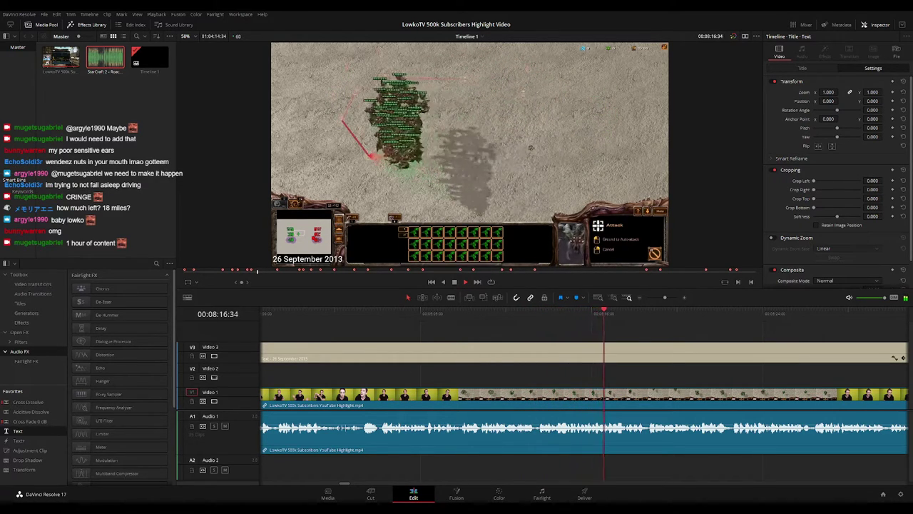
left_click_drag(701, 388, 579, 378)
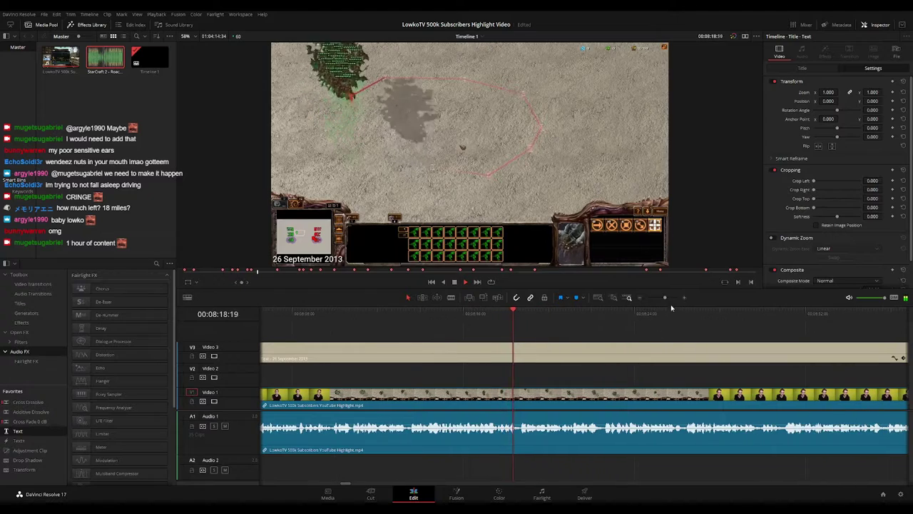
left_click_drag(665, 297, 661, 299)
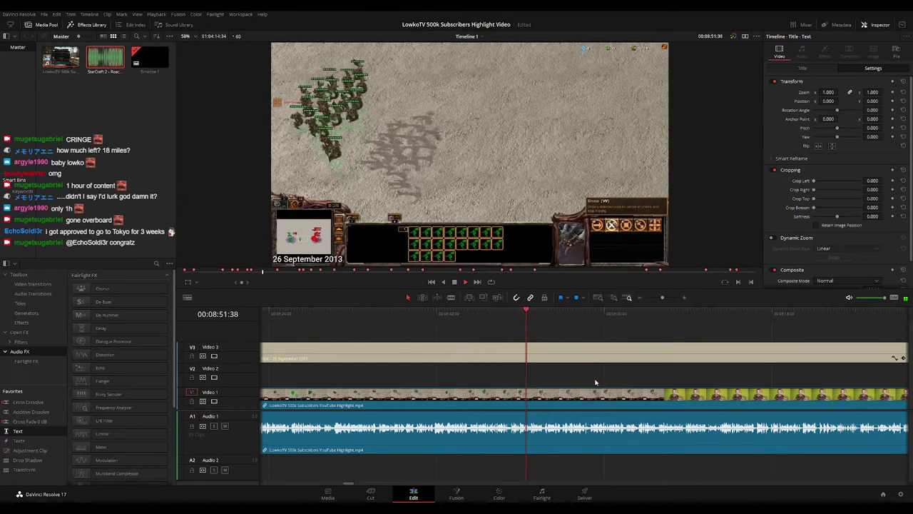
Skim the rest of the 26 September 2013 gameplay and play its ending from about 00:10:27 towards the next segment
left_click_drag(603, 379, 566, 380)
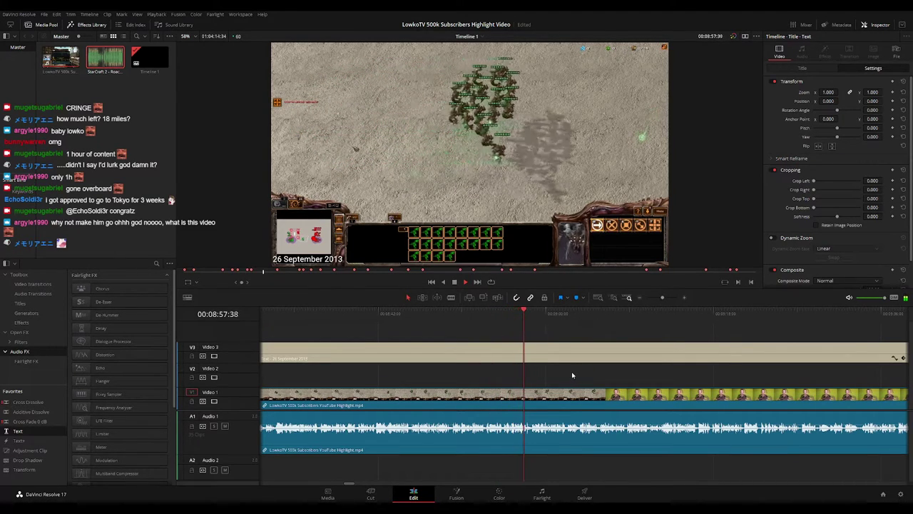
scroll(605, 375, "right", 1)
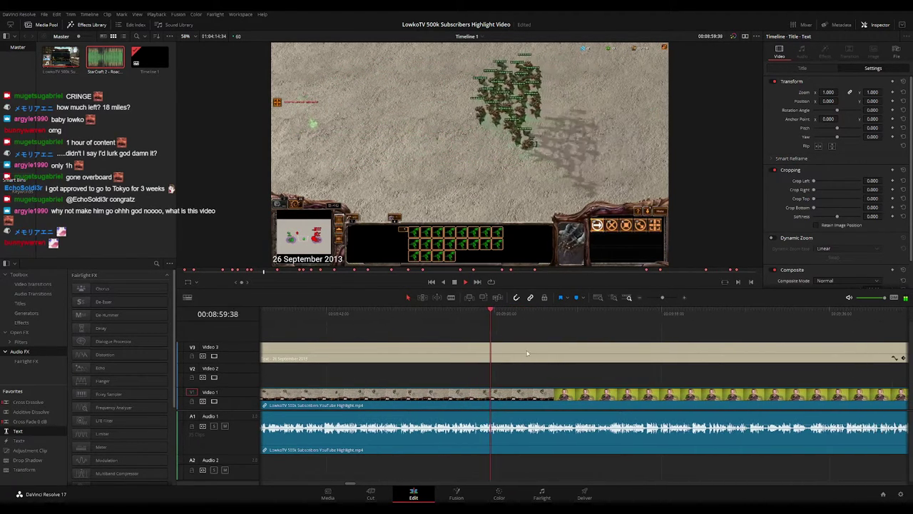
left_click_drag(520, 318, 699, 333)
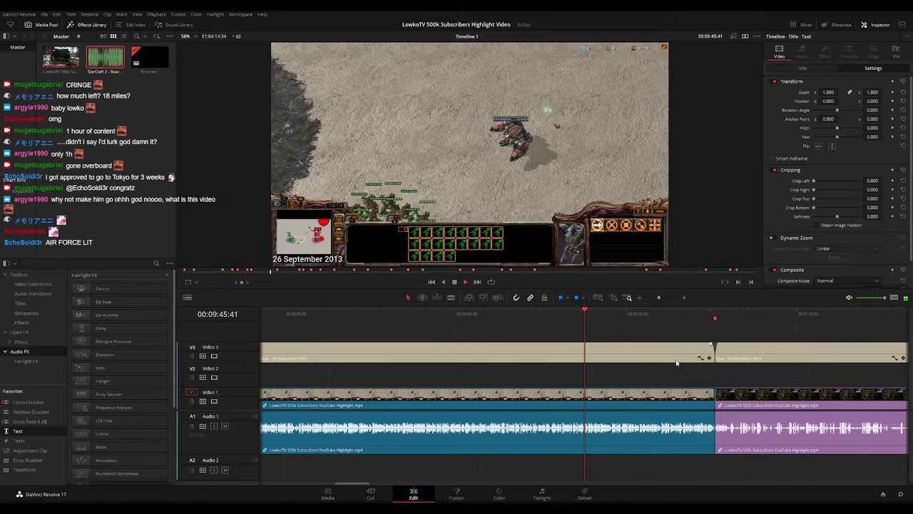
left_click_drag(592, 320, 705, 317)
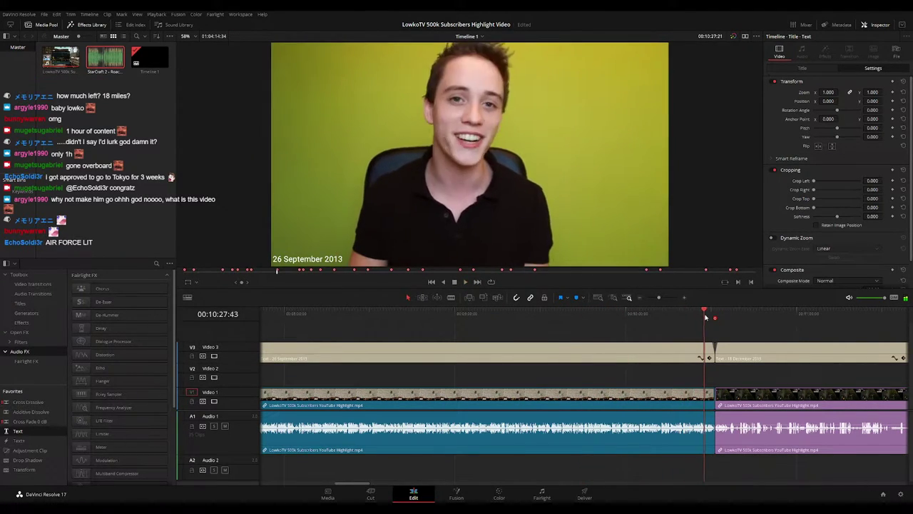
scroll(770, 383, "up", 2)
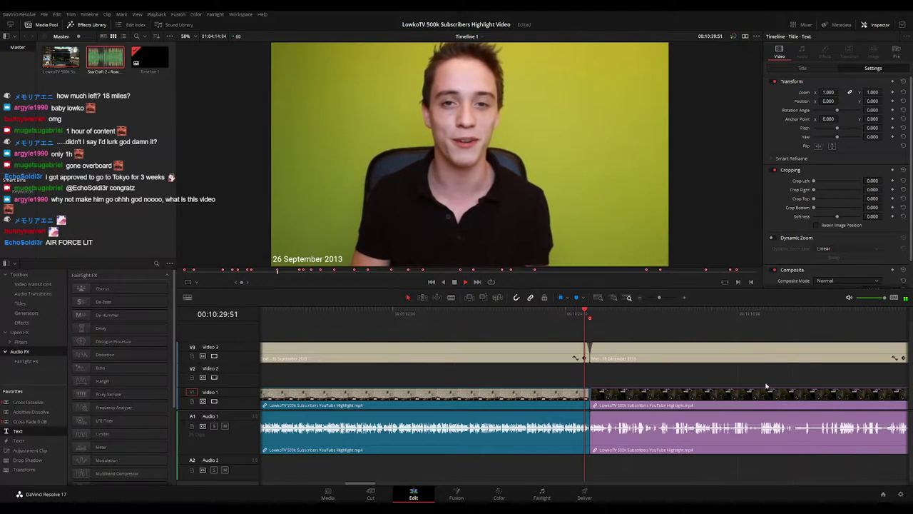
Review the transition into the 18 December 2013 segment and its opening gameplay from about 00:10:29 to find moments to edit
left_click_drag(713, 379, 608, 379)
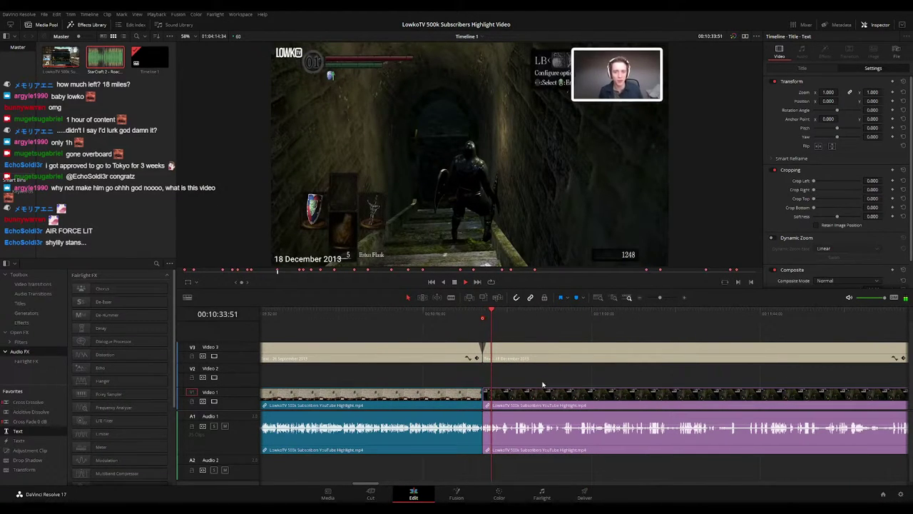
scroll(505, 383, "right", 1)
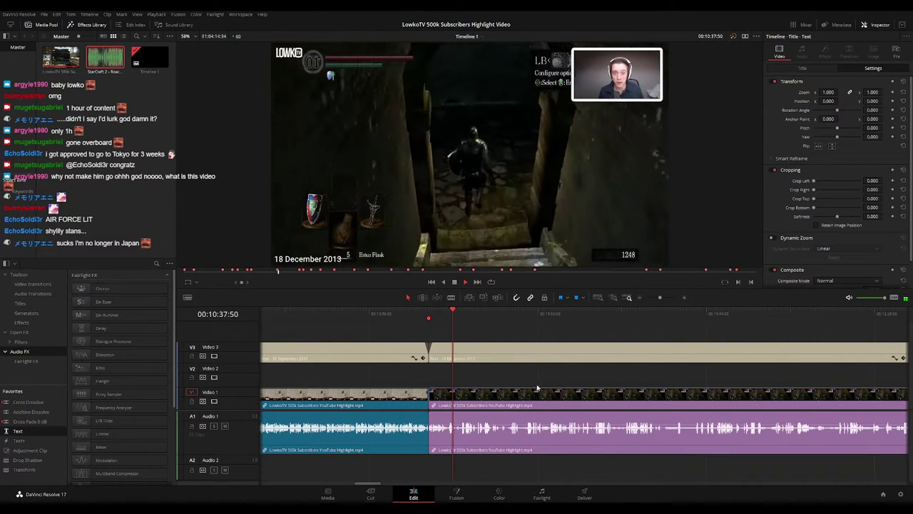
scroll(585, 385, "up", 2)
scroll(604, 379, "down", 2)
scroll(605, 379, "up", 3)
scroll(606, 379, "up", 2)
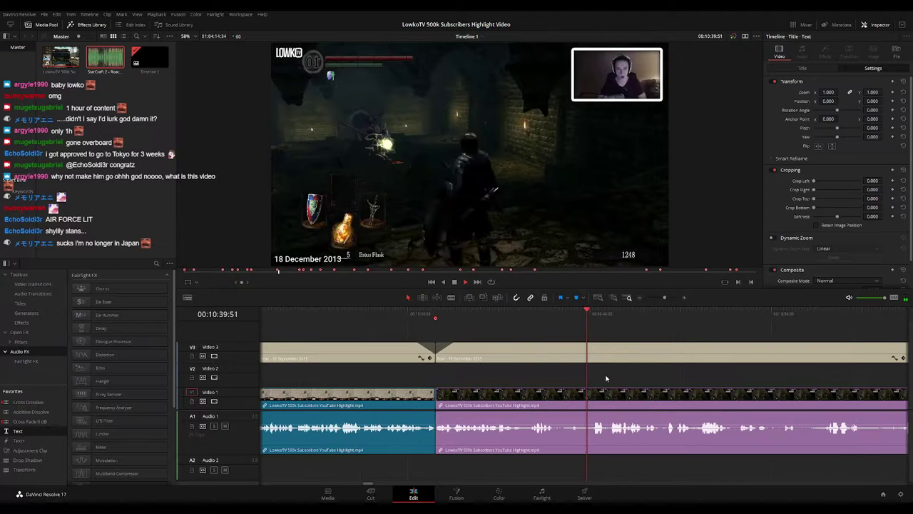
left_click_drag(652, 377, 518, 363)
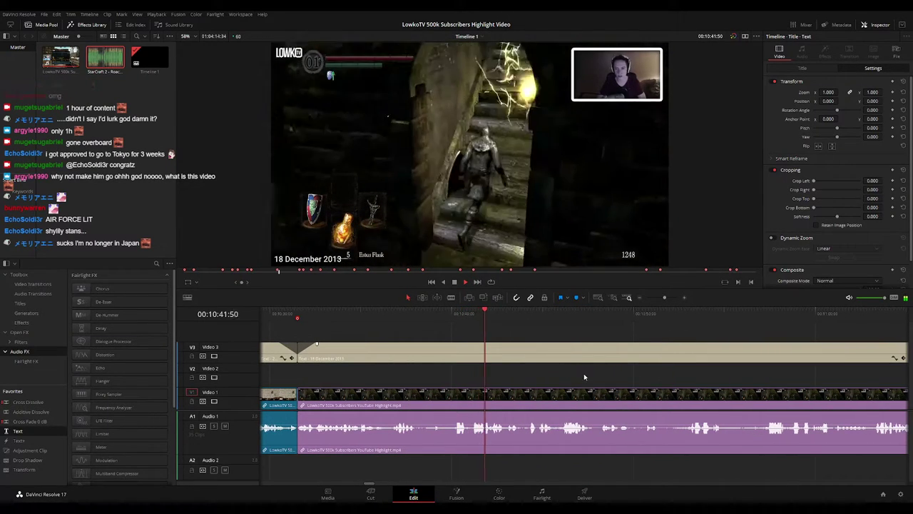
scroll(584, 373, "right", 2)
scroll(528, 376, "right", 1)
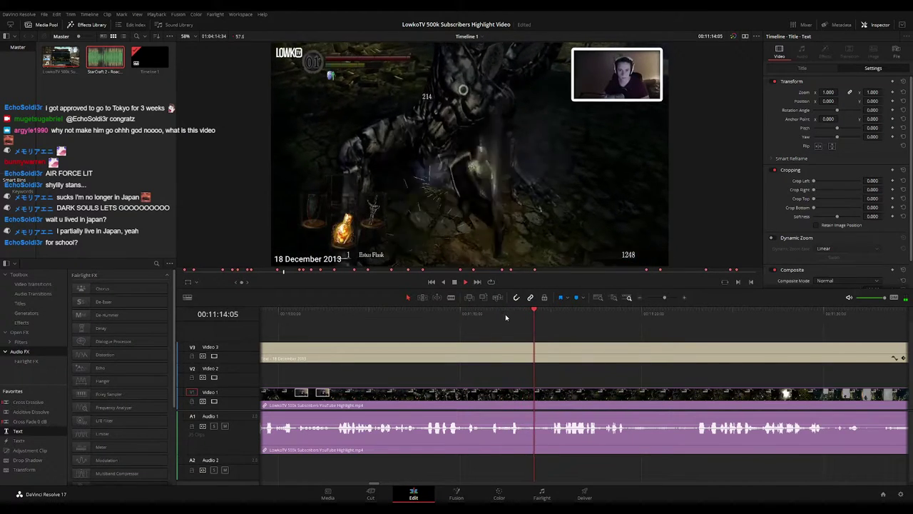
Censor the speech from 00:11:12:51 to 00:11:13:14 by silencing that piece and placing StarCraft 2 - Roach Quotes.mp3 on Audio 2 at volume -17
left_click_drag(507, 315, 509, 342)
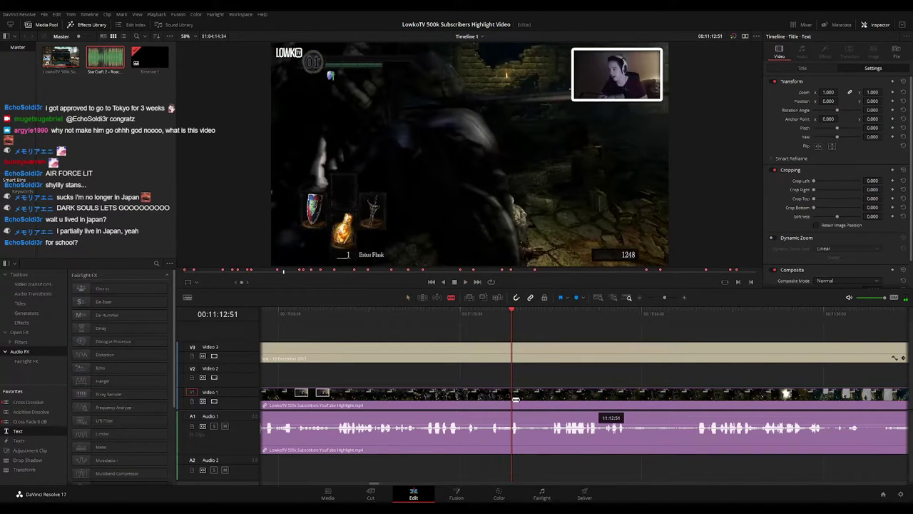
key("ctrl+b")
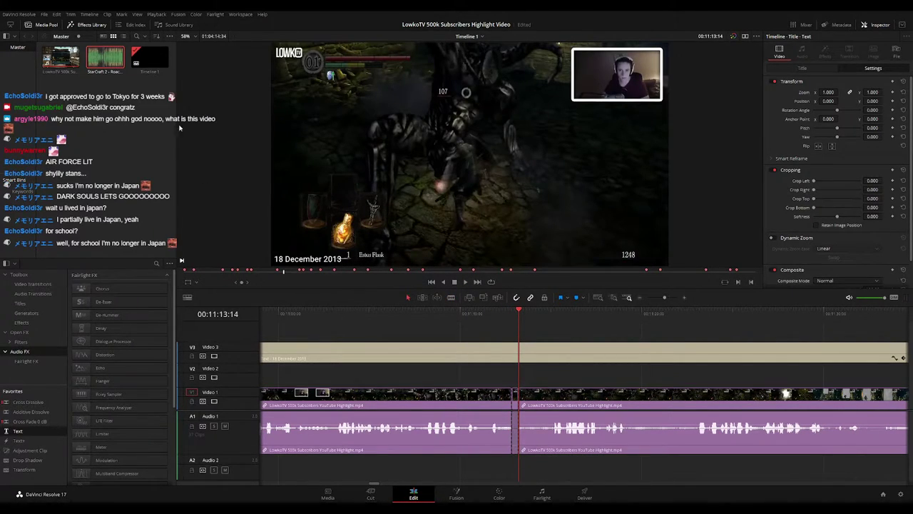
left_click_drag(109, 70, 509, 473)
key("ctrl+equal")
key("ctrl+equal")
key("ctrl+equal")
mouse_move(579, 470)
left_mouse_down()
mouse_move(565, 468)
mouse_move(584, 467)
left_mouse_up()
left_click(871, 76)
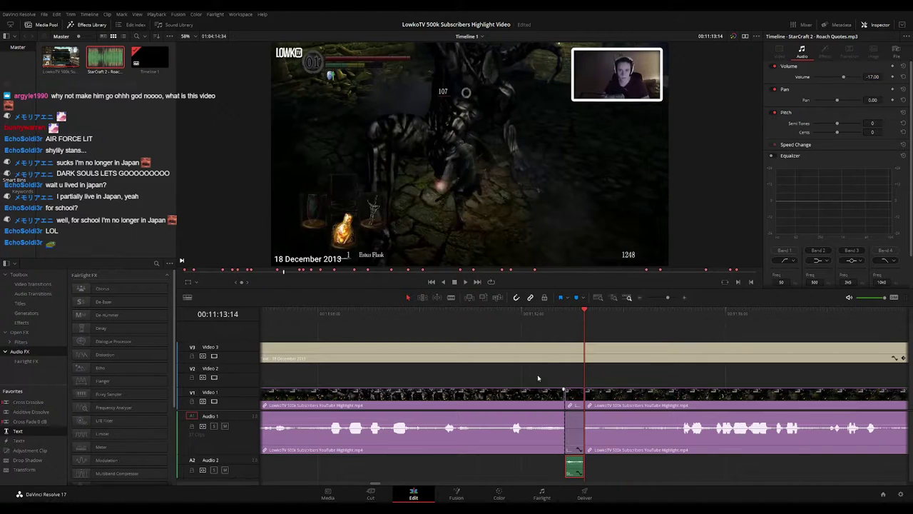
Play back the censored moment from about 00:11:12 and continue through the fight to about 00:11:26
left_click(621, 377)
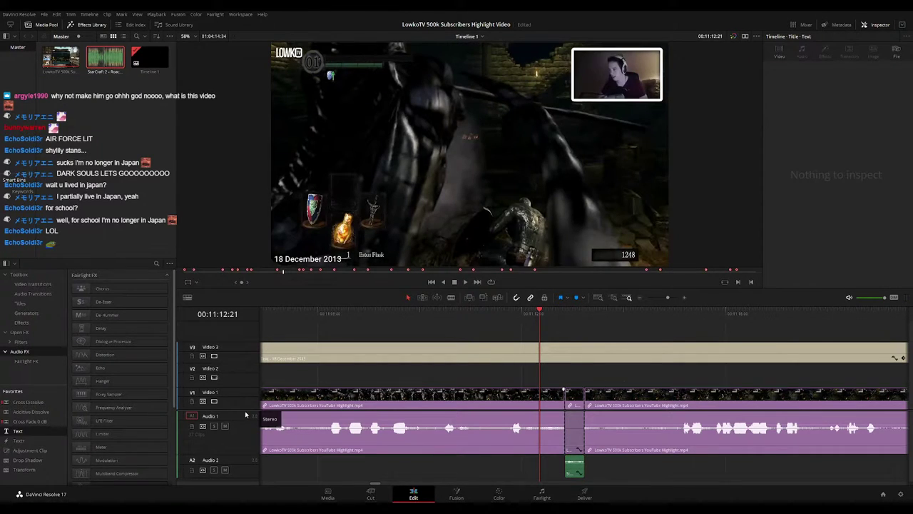
scroll(245, 414, "down", 1)
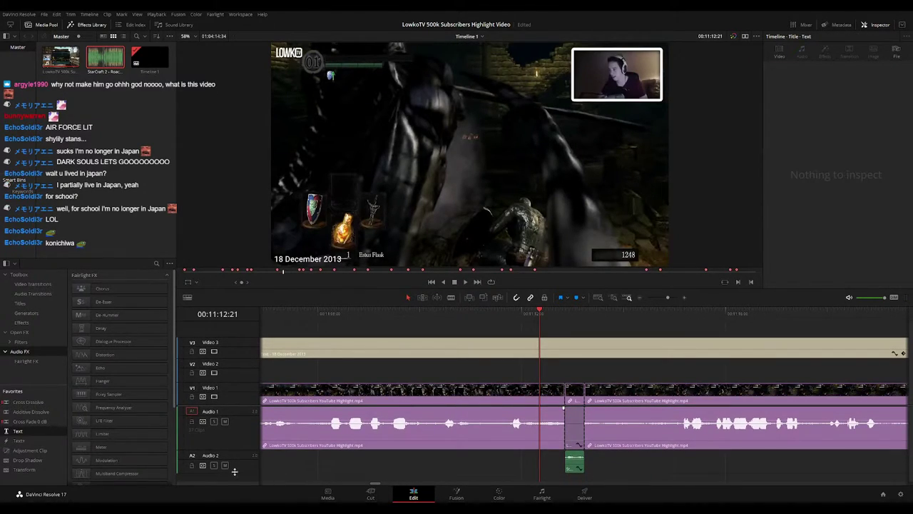
key("space")
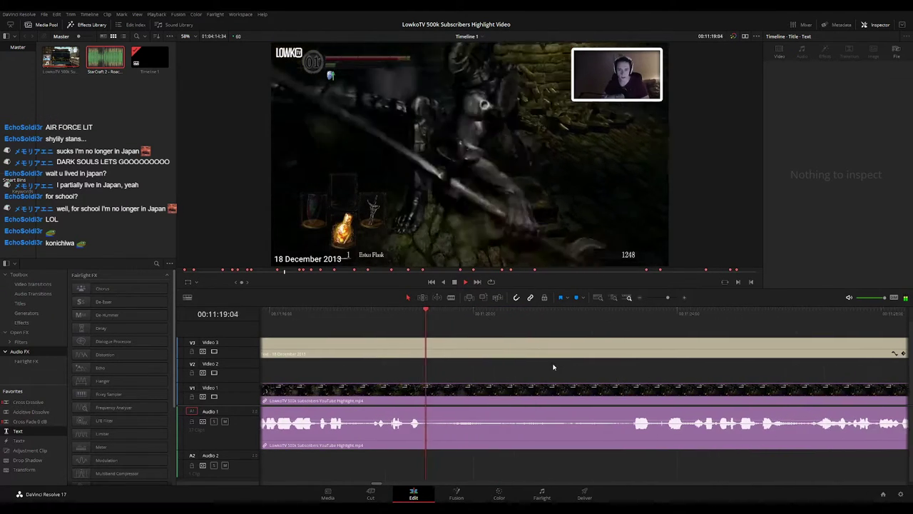
left_click(573, 322)
key("space")
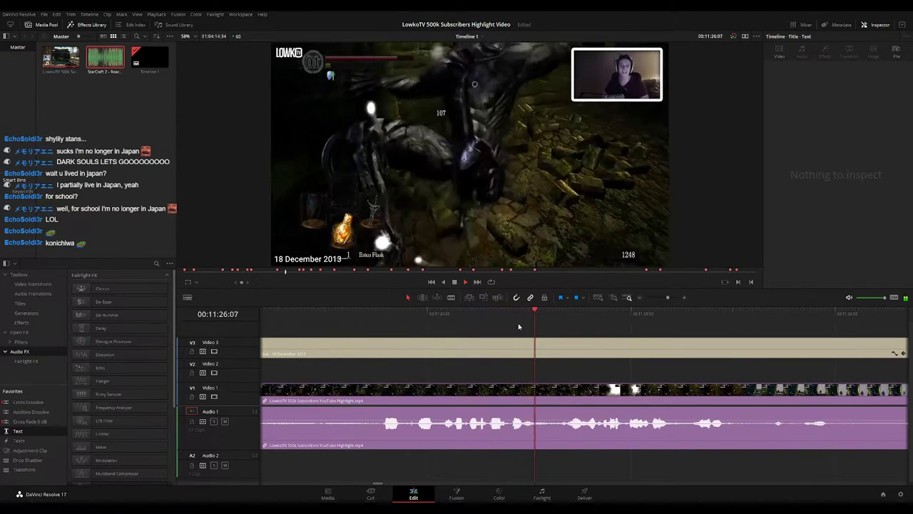
Split off and silence the short piece of speech ending at 00:11:26:09, covering it with a Roach Quotes audio clip on Audio 2
key("b")
left_click(516, 389)
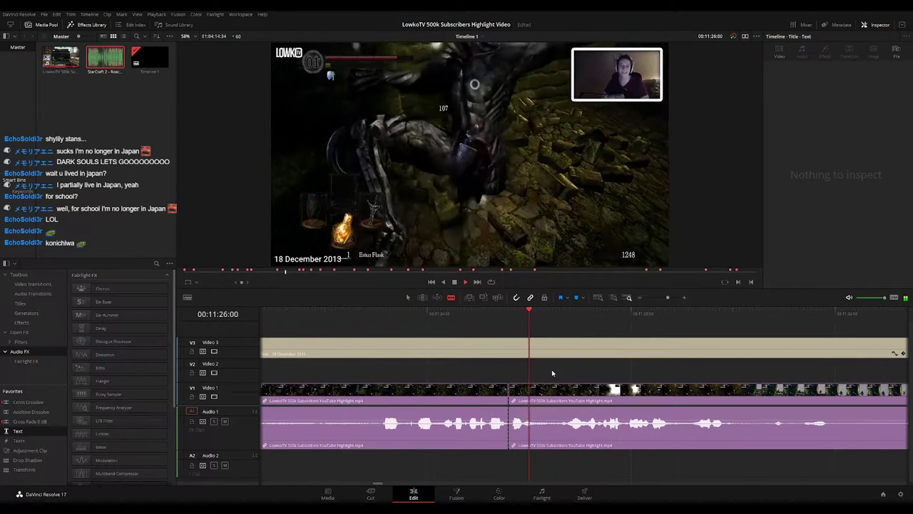
key("space")
left_click_drag(519, 420, 520, 440)
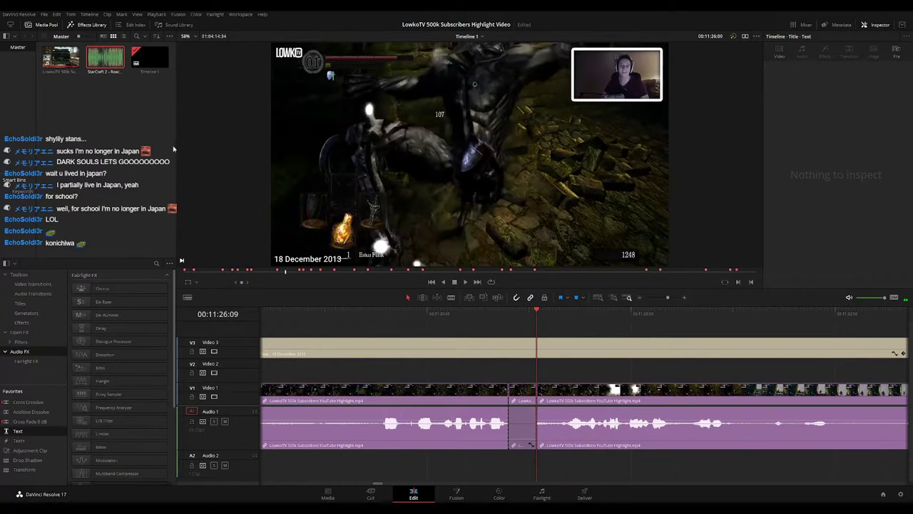
left_click_drag(100, 59, 510, 466)
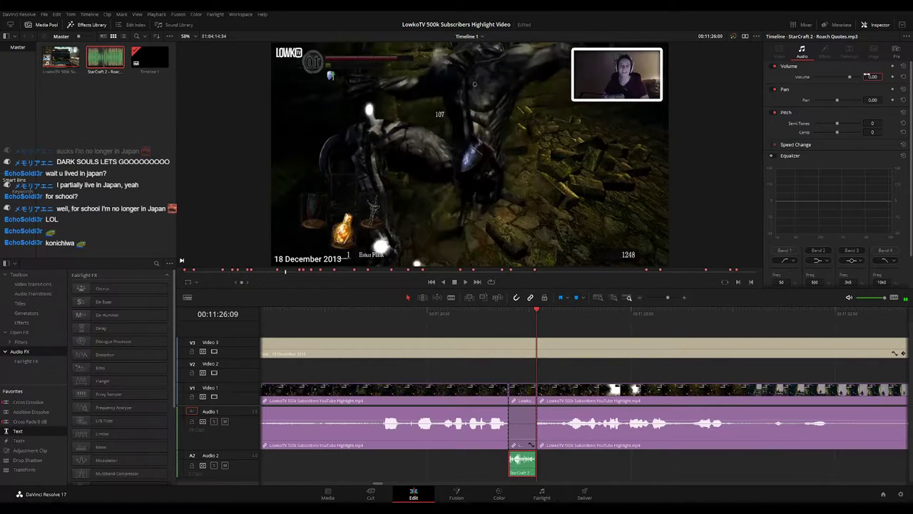
Check the censored moment before 00:11:26:09 and review the gameplay up to the Moonlight Butterfly bridge for dead time
left_click(467, 315)
key("space")
left_click(647, 375)
left_click_drag(668, 297, 664, 299)
left_click_drag(642, 366, 522, 375)
scroll(545, 377, "right", 1)
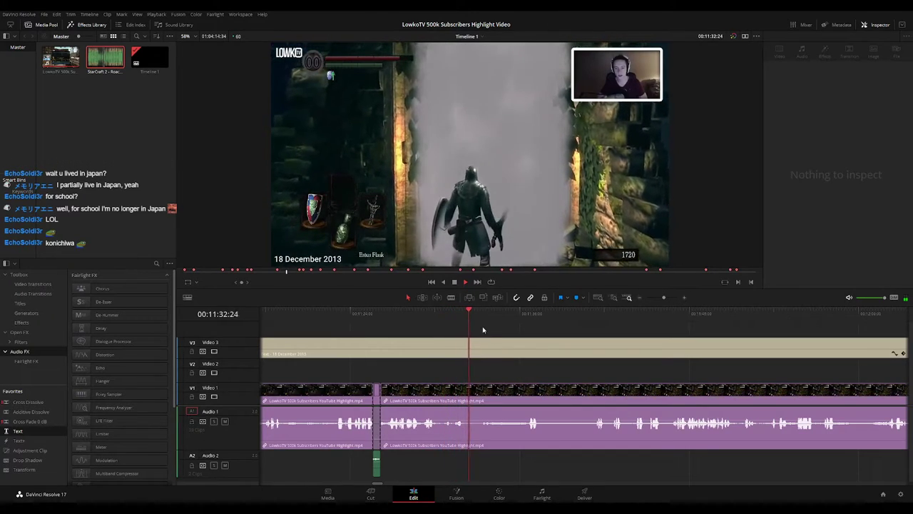
left_click(504, 314)
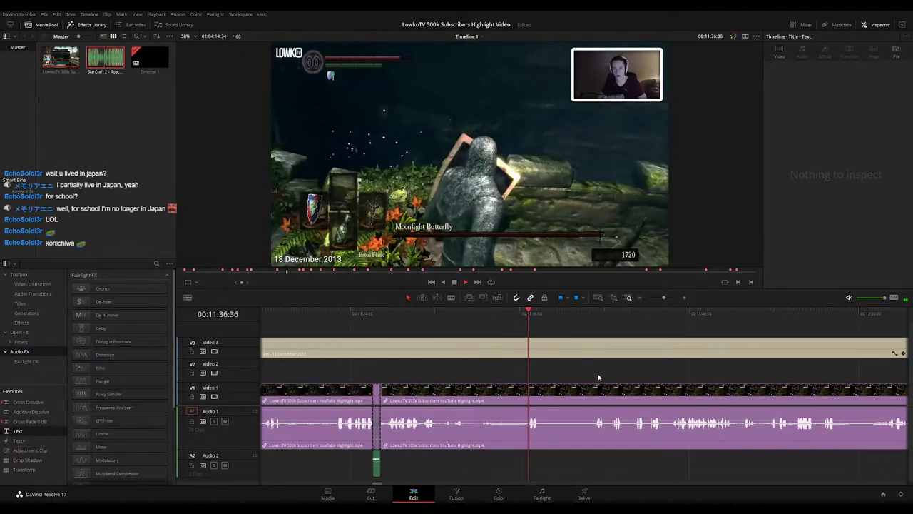
scroll(536, 363, "right", 2)
left_click(513, 314)
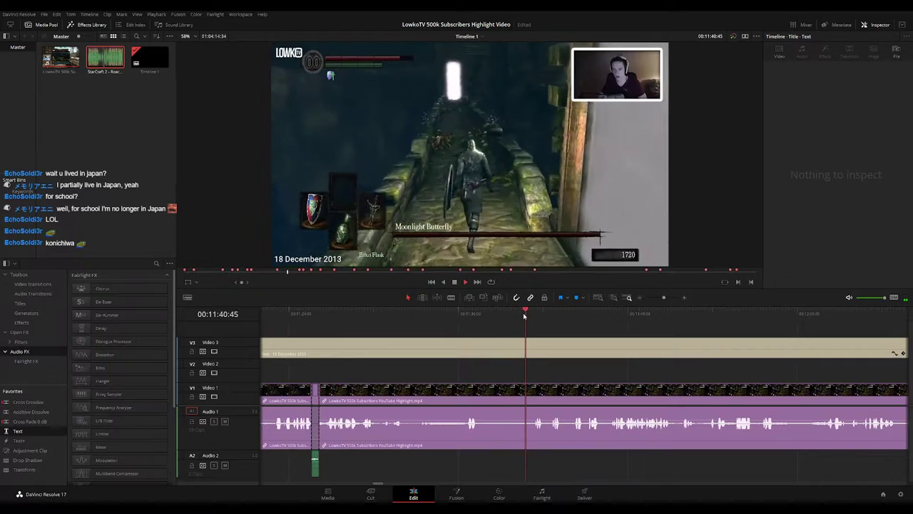
left_click(464, 315)
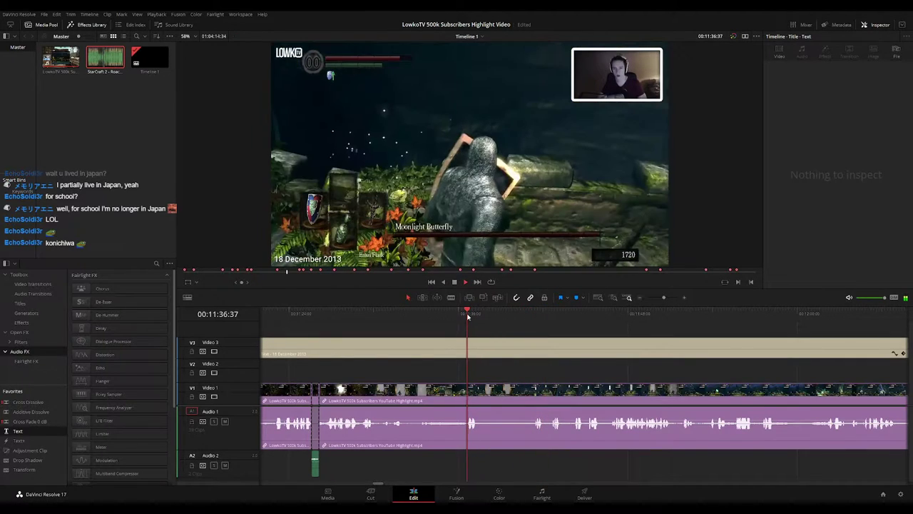
Remove about three seconds of bridge footage starting at 00:11:37:55 and put a Cross Fade 0 dB on the audio join
key("space")
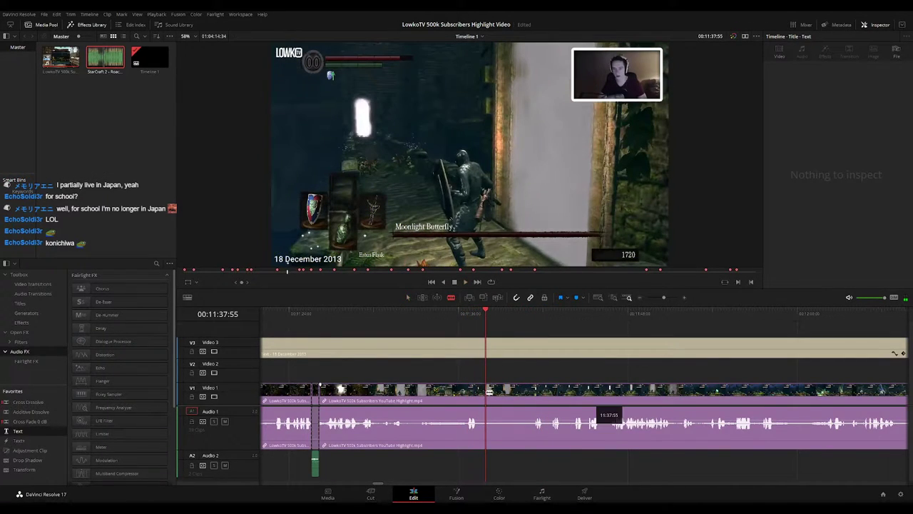
left_click(489, 392)
left_click(530, 392)
key("a")
left_click(511, 398)
key("Delete")
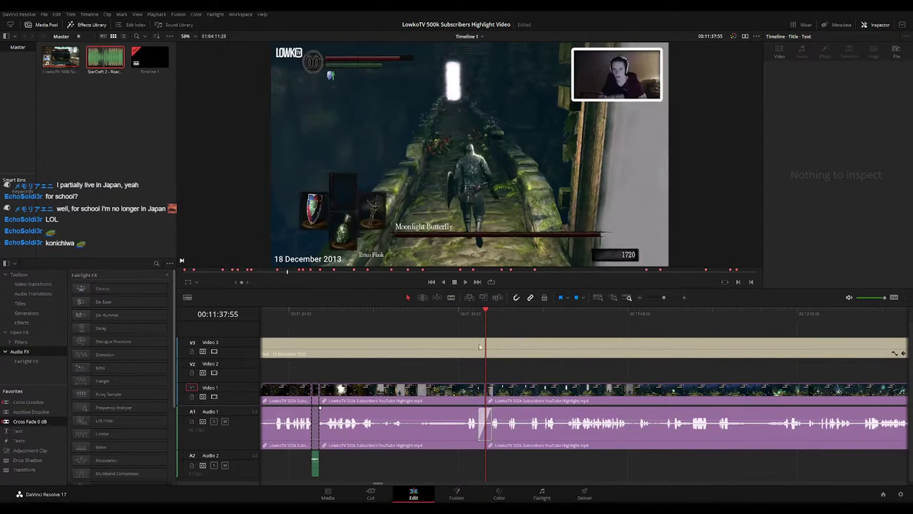
Play the footage after the new cut to about 00:11:42 and locate the next spoken moment to censor
key("space")
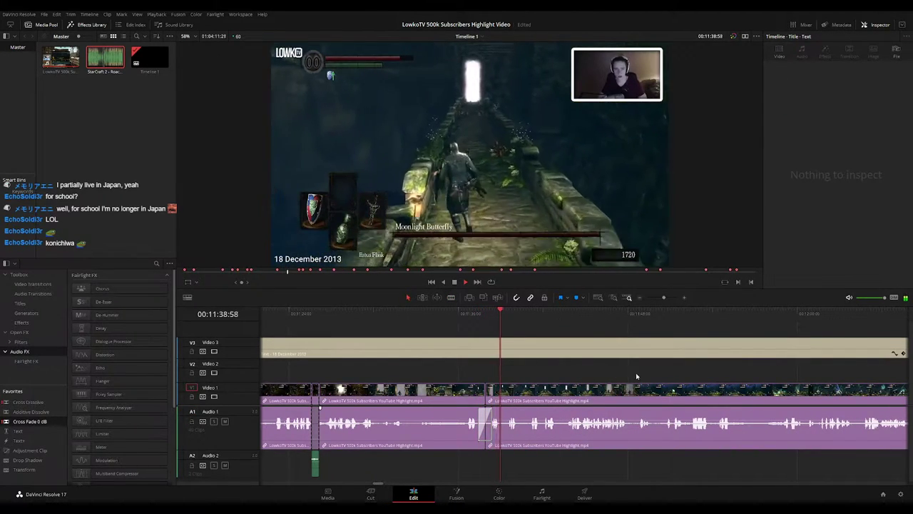
left_click_drag(637, 374, 549, 365)
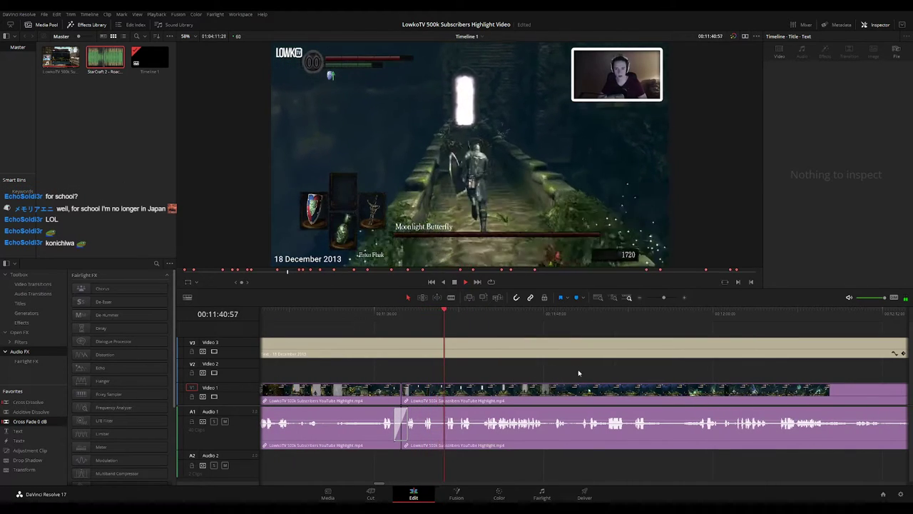
key("space")
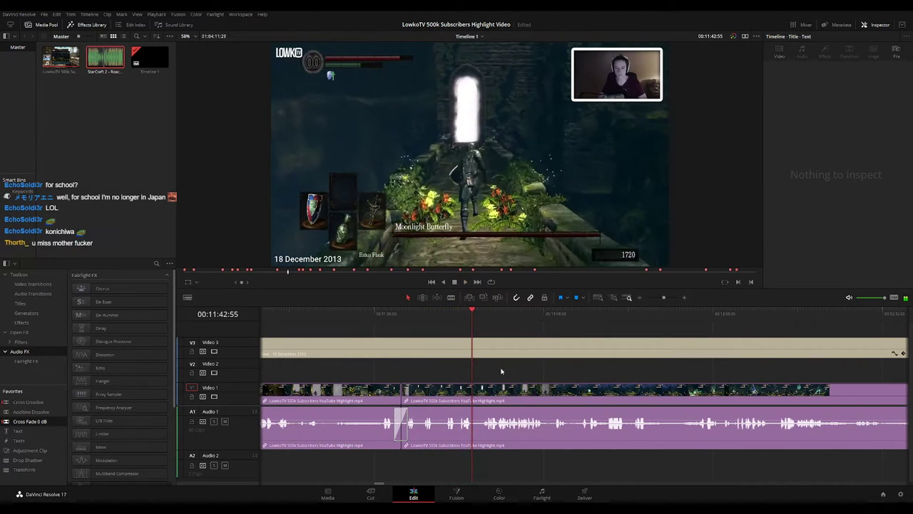
left_click(454, 316)
left_click(445, 316)
scroll(497, 381, "down", 2)
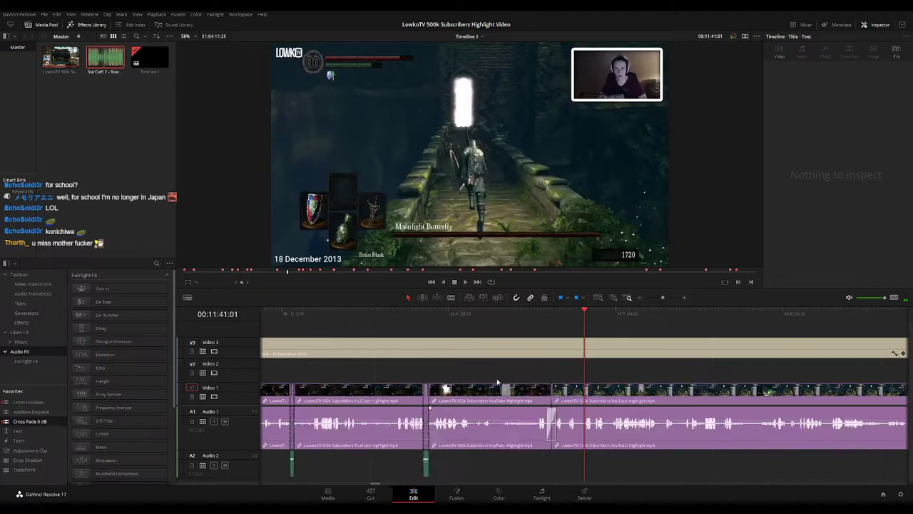
scroll(615, 389, "up", 3)
scroll(615, 388, "up", 3)
key("space")
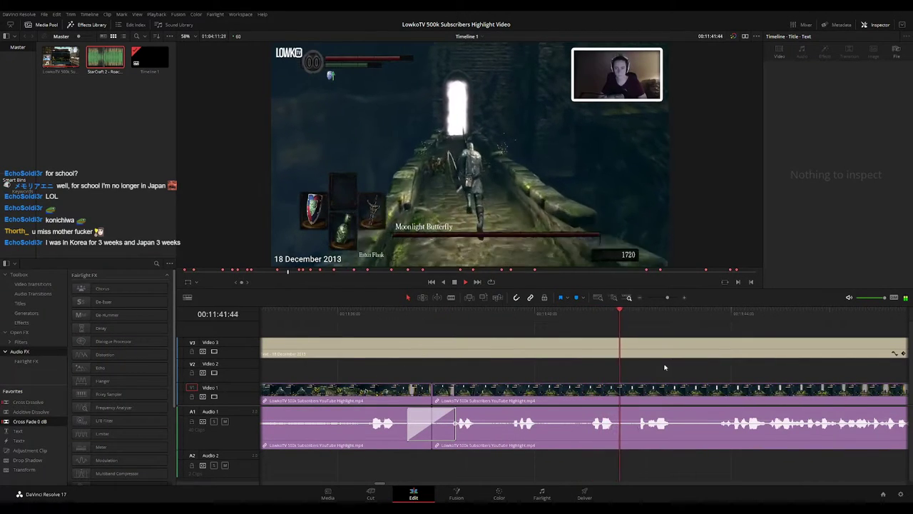
Censor the speech from 00:11:42:02 to 00:11:42:26 by silencing that piece and adding the Roach Quotes audio on Audio 2 at volume -17
left_click_drag(664, 367, 588, 358)
key("space")
left_click(562, 318)
key("b")
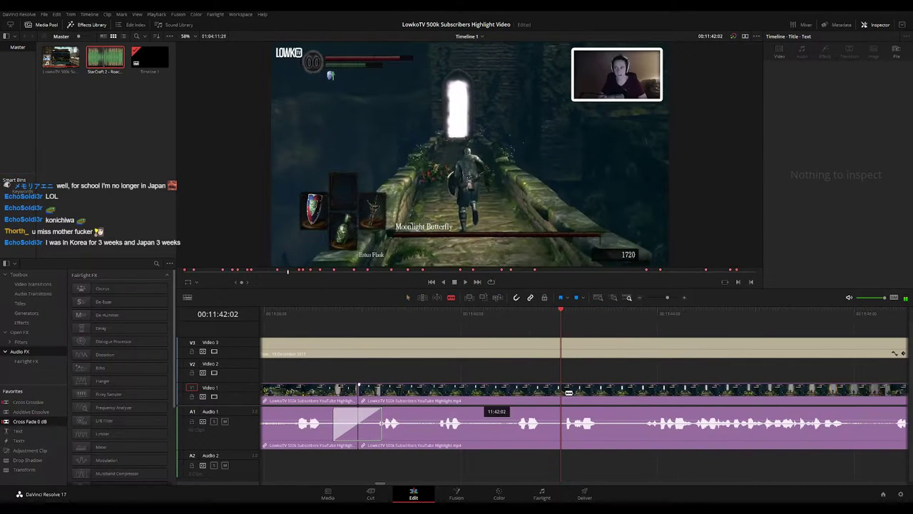
left_click(561, 395)
key("space")
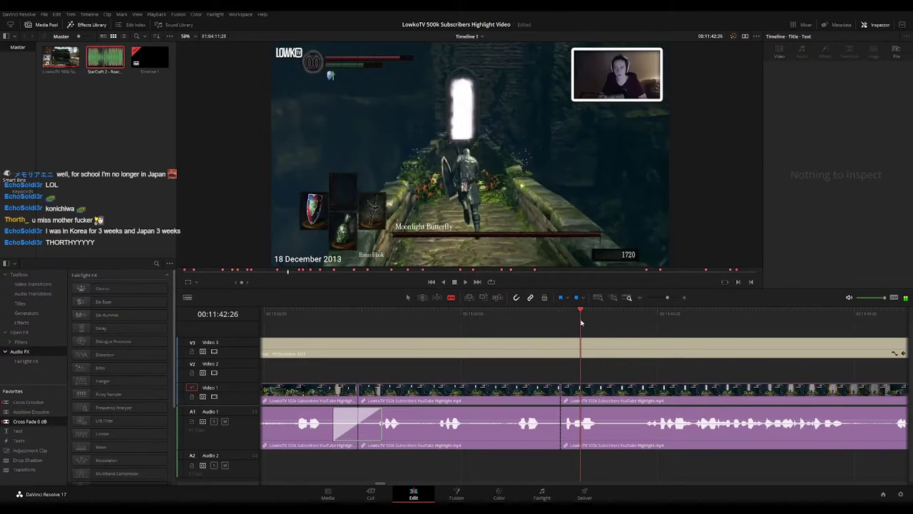
left_click(580, 390)
key("a")
left_click_drag(571, 421, 572, 452)
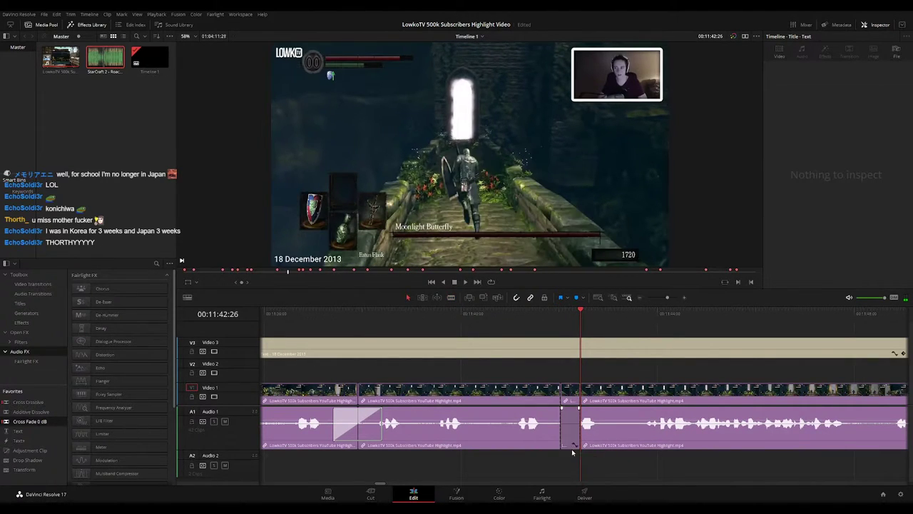
left_click_drag(102, 73, 580, 465)
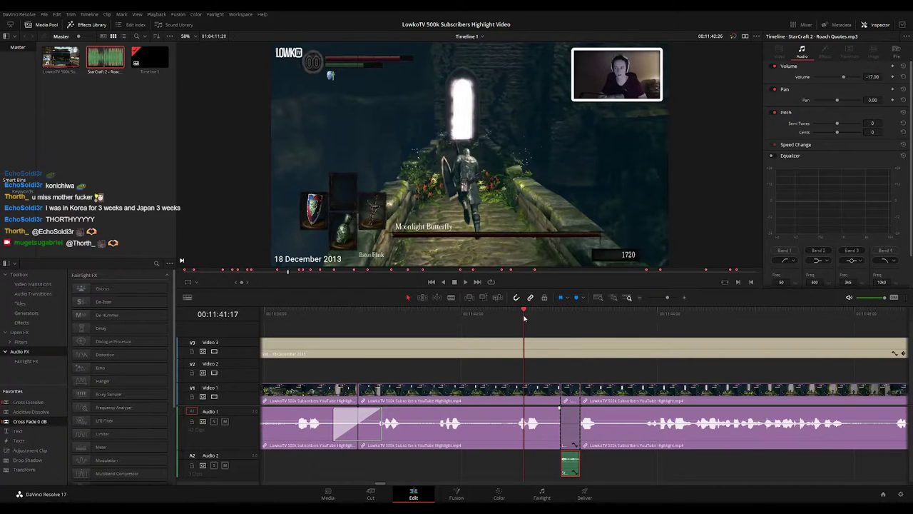
Play back the newly censored moment from 00:11:41:17 and review the speech that follows up to about 00:11:44
key("space")
left_click(640, 378)
left_click_drag(680, 378, 508, 360)
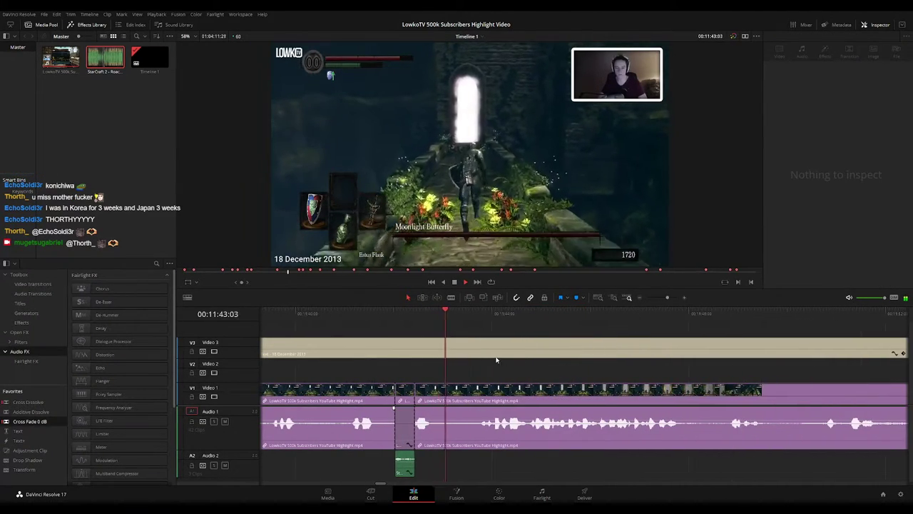
left_click_drag(585, 375, 526, 373)
key("space")
left_click(415, 311)
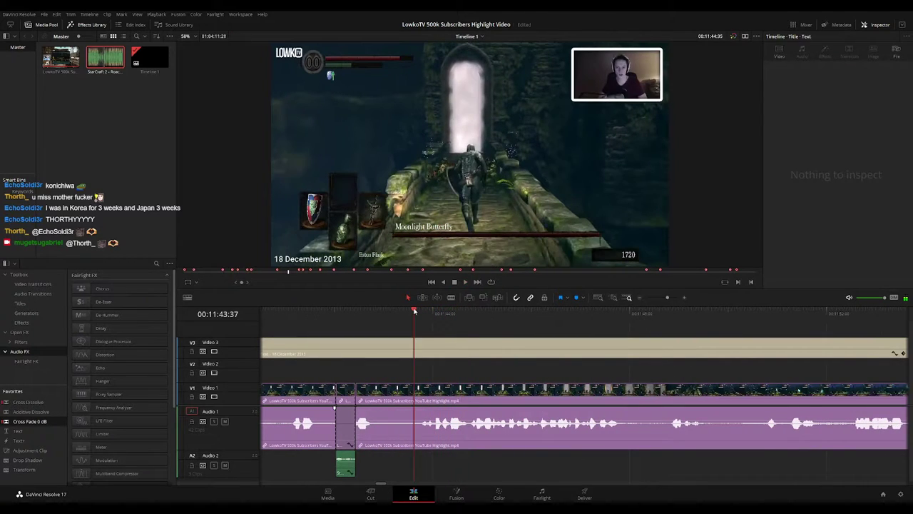
Censor the speech from about 00:11:44 to 00:11:44:18 by silencing that piece and adding the Roach Quotes audio on Audio 2 at volume -17
left_click_drag(414, 311, 433, 319)
key("b")
left_click(434, 386)
key("space")
key("space")
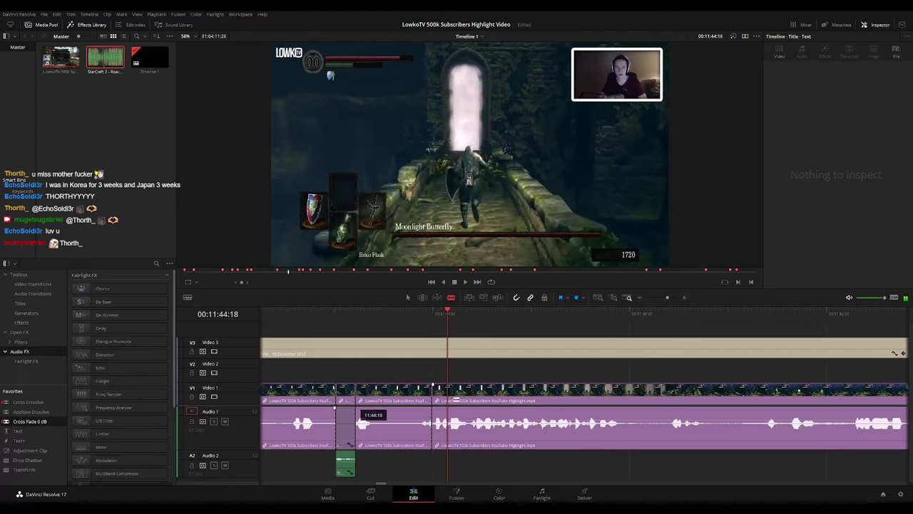
left_click(455, 399)
key("a")
left_click_drag(441, 418, 439, 463)
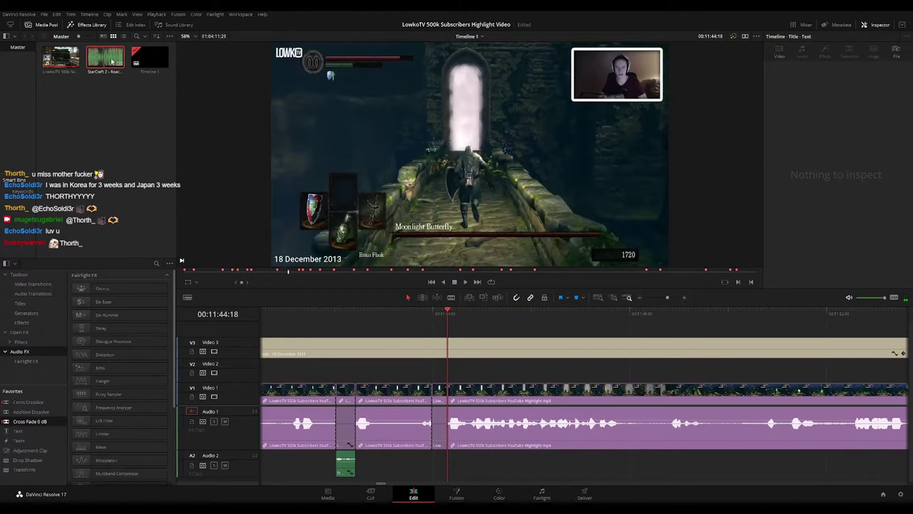
left_click_drag(111, 62, 448, 467)
left_click(443, 468)
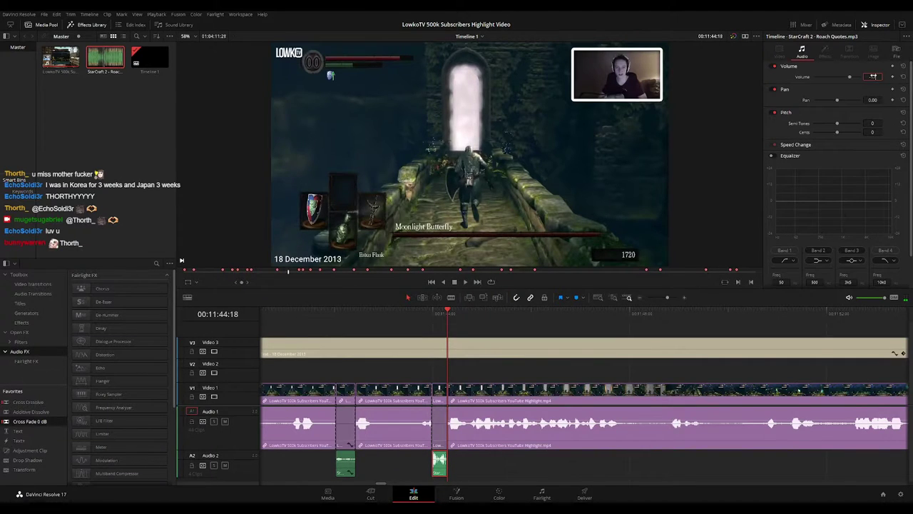
Censor the speech from 00:11:45:29 to 00:11:45:48 by silencing that piece and adding the Roach Quotes audio on Audio 2 at volume -17
left_click(397, 315)
key("space")
left_click(538, 379)
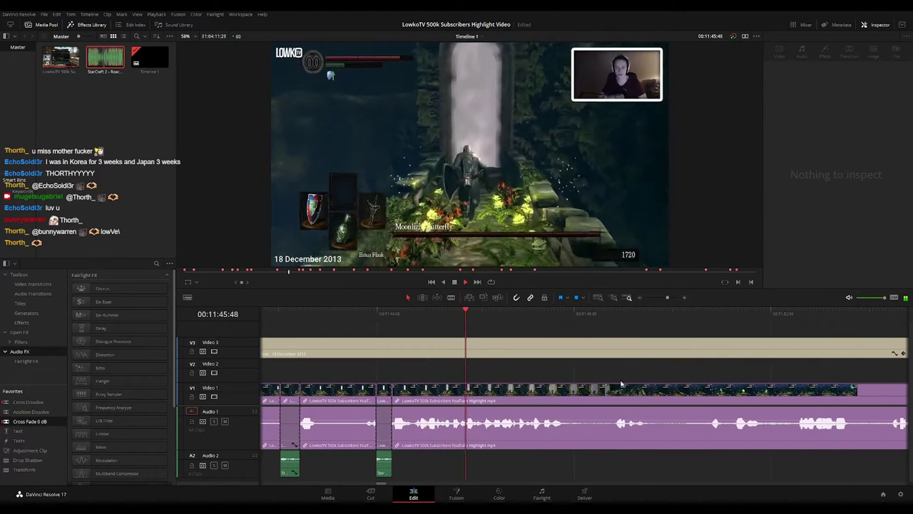
key("space")
key("b")
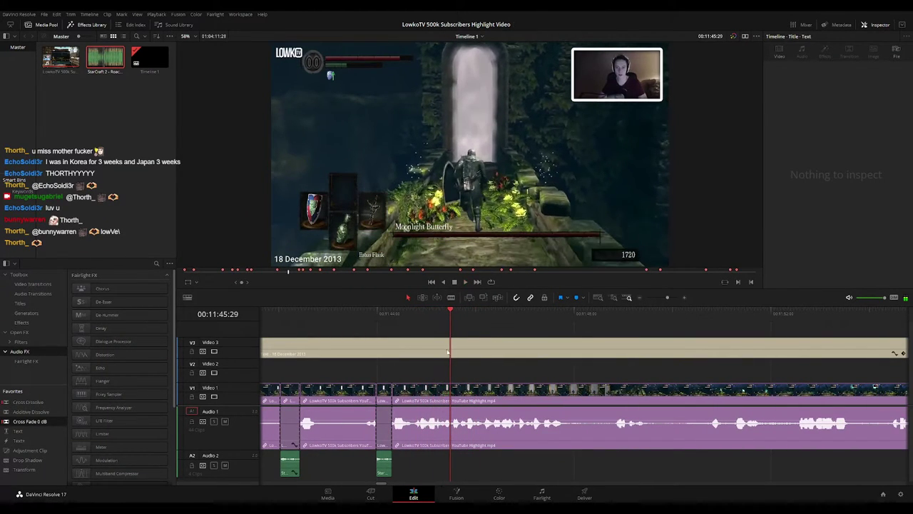
left_click(457, 393)
key("space")
key("space")
left_click(465, 393)
key("a")
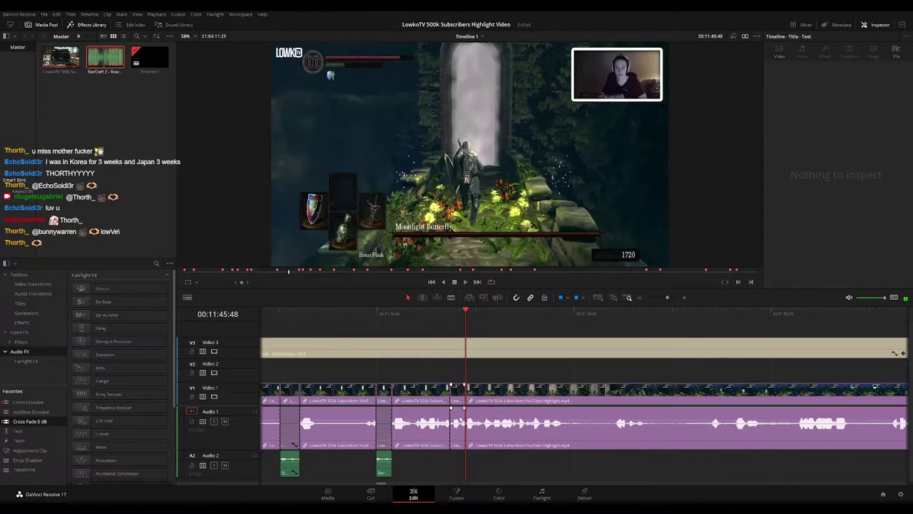
left_click_drag(101, 62, 463, 464)
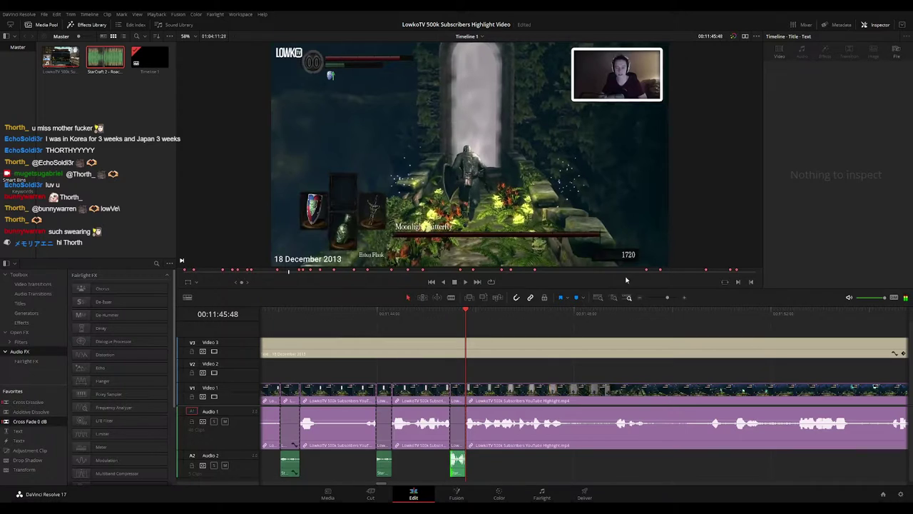
left_click(451, 462)
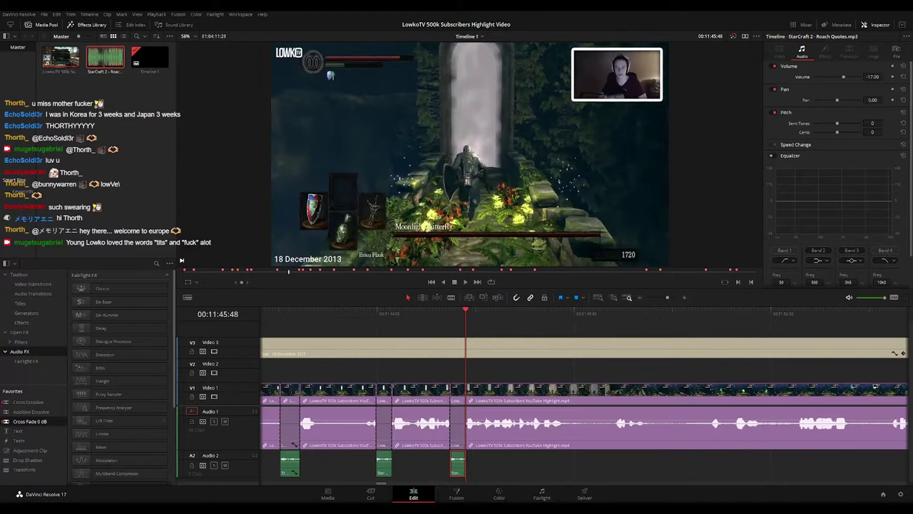
Split the Moonlight Butterfly footage at 00:11:46:51 and 00:11:47:07 and silence the audio between the two cuts
key("alt+l")
left_click(593, 375)
key("alt+l")
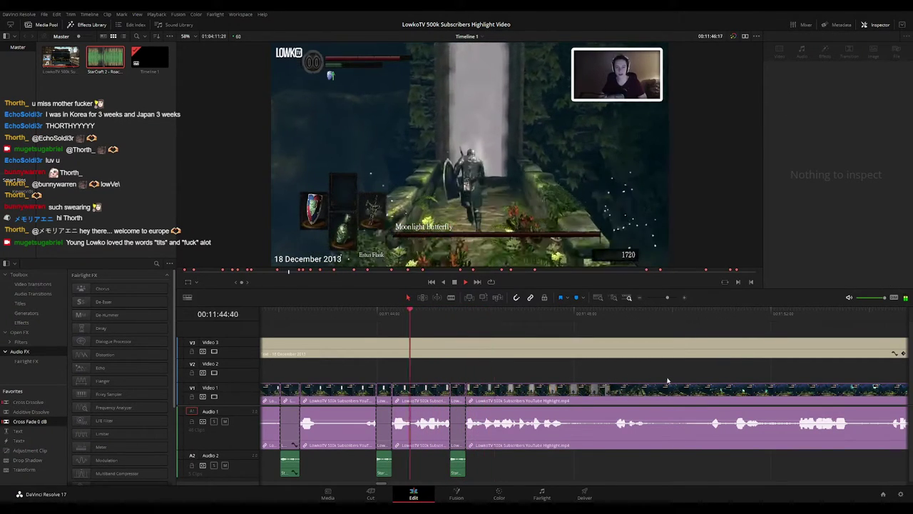
scroll(642, 378, "right", 3)
left_click(418, 315)
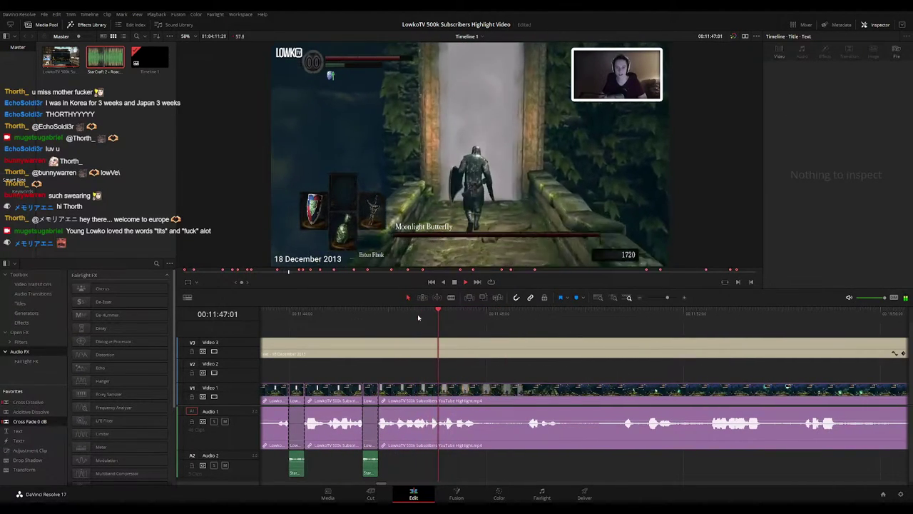
key("j")
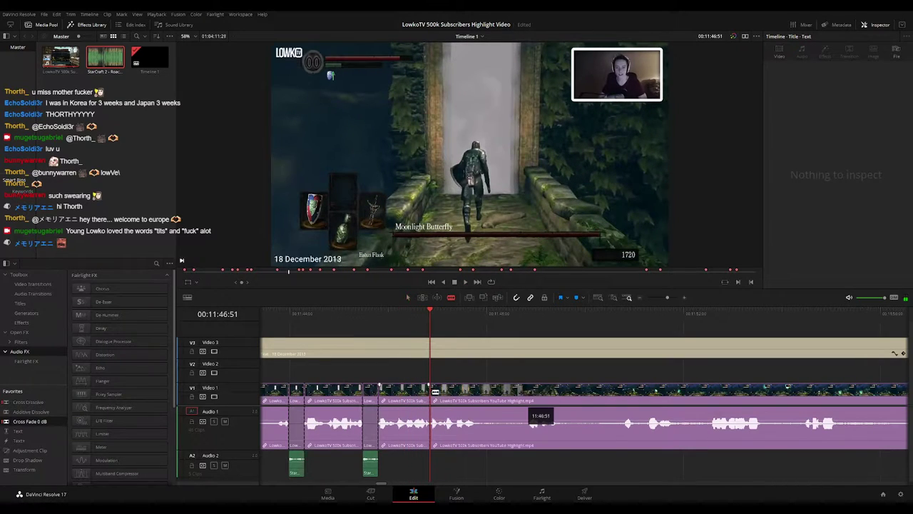
key("space")
key("space")
left_click(431, 320)
key("space")
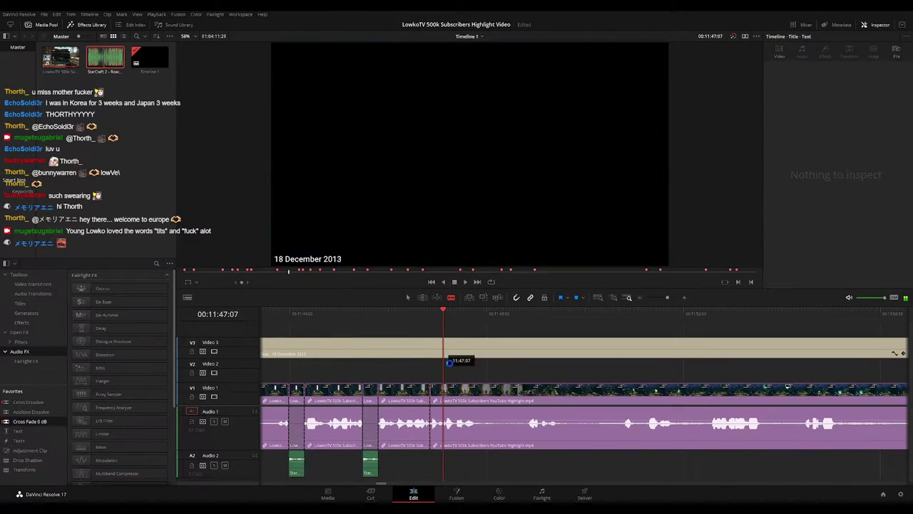
left_click(444, 387)
key("a")
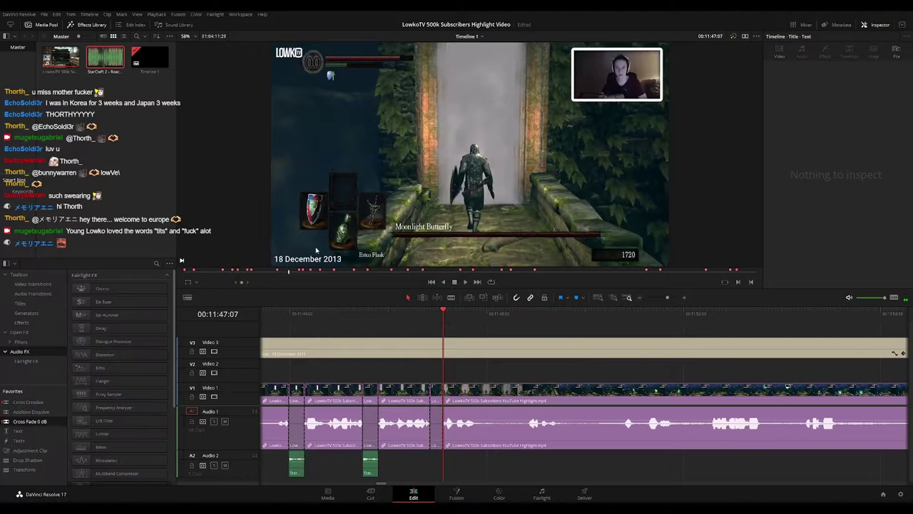
Add the Roach Quotes audio on Audio 2 beneath the piece from 00:11:46:51 to 00:11:47:07 and set its volume to -17
left_click_drag(115, 66, 418, 472)
left_click_drag(419, 468, 442, 467)
left_click(438, 468)
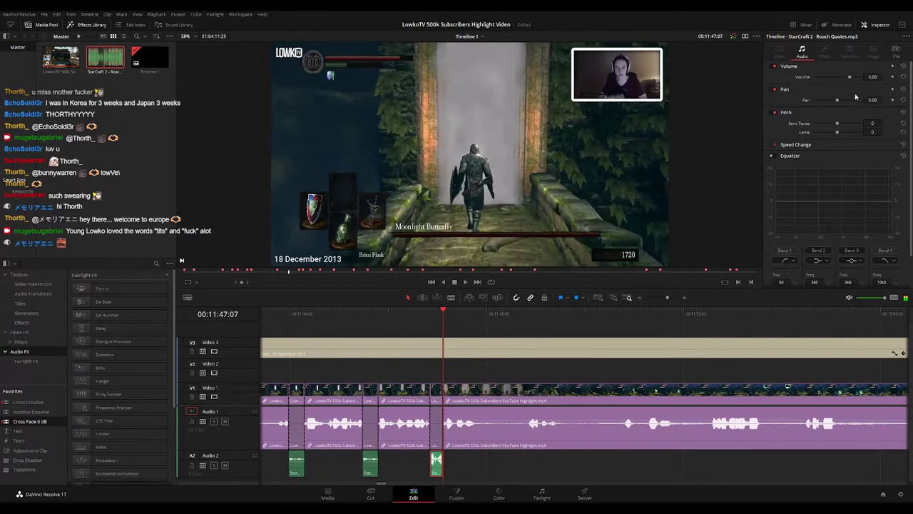
double_click(873, 77)
type("-17")
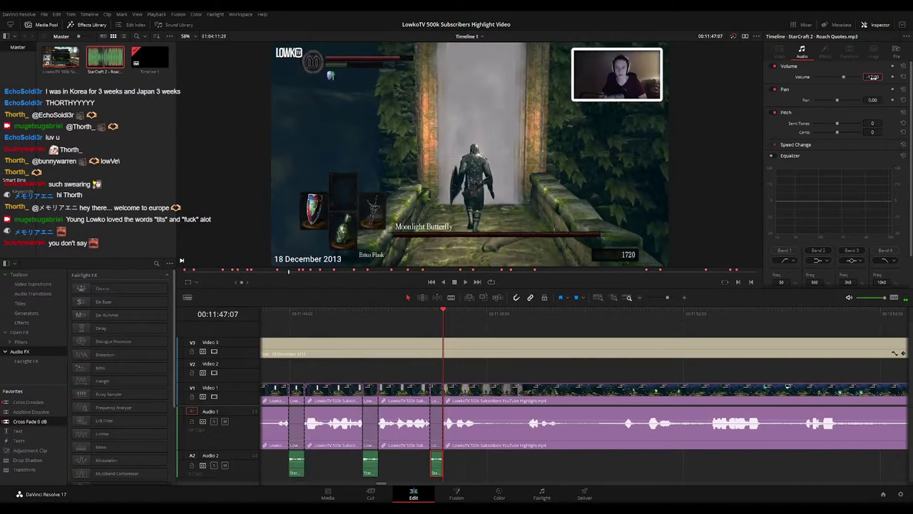
Play the footage after 00:11:47:07 up to about 00:12:02 and locate the next spoken moment to censor
left_click(577, 376)
left_click(526, 319)
left_click(605, 318)
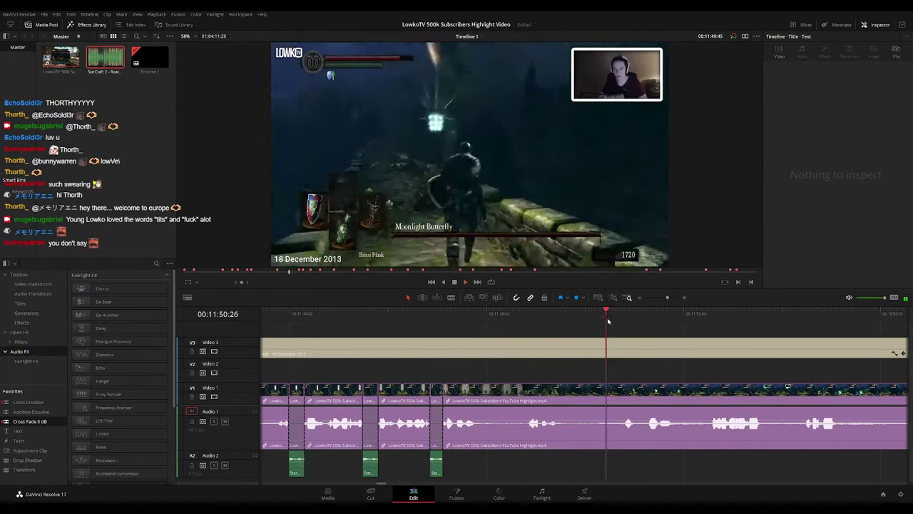
left_click_drag(706, 370, 535, 360)
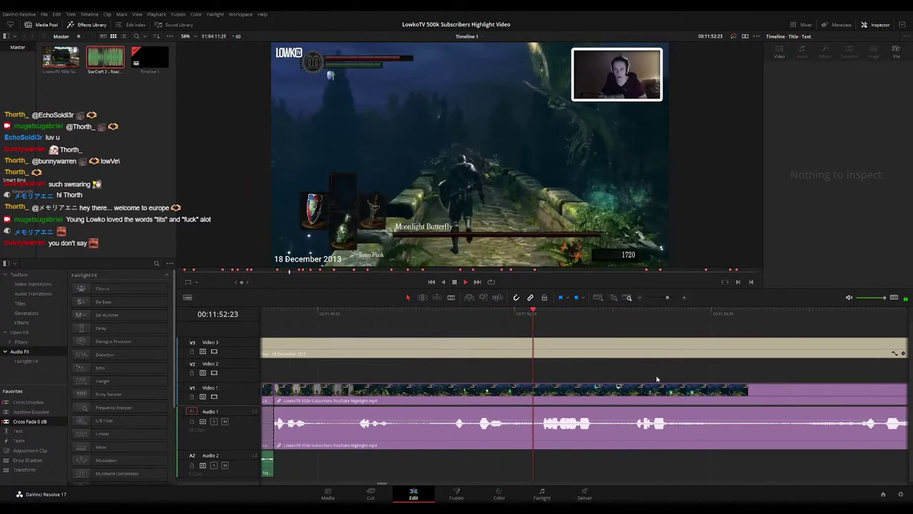
scroll(548, 365, "right", 3)
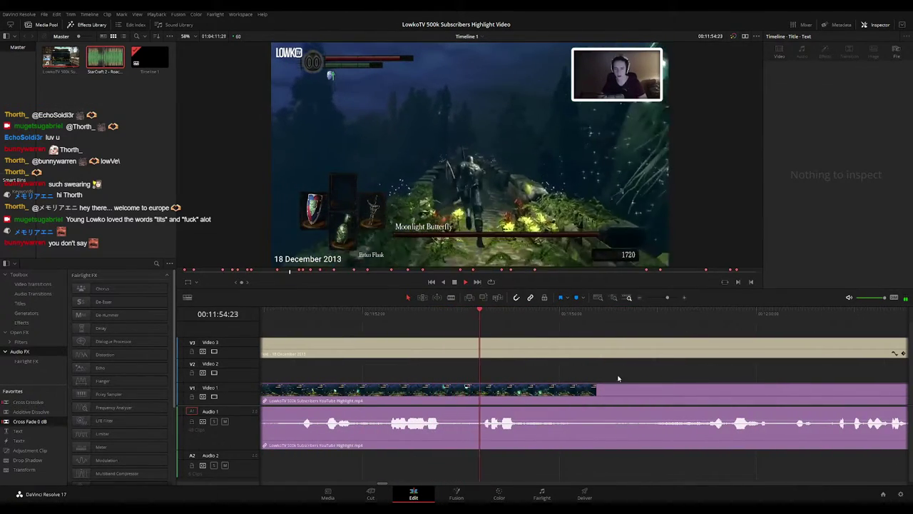
scroll(619, 378, "right", 3)
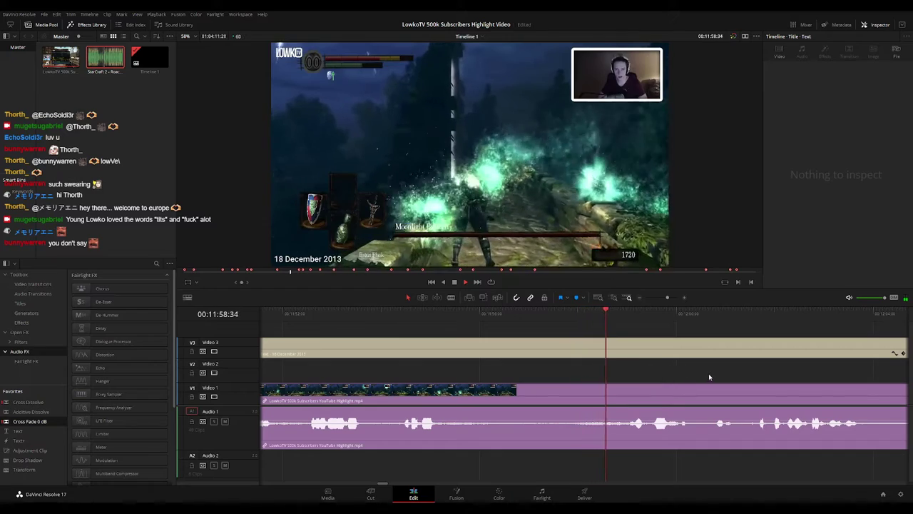
scroll(709, 374, "right", 4)
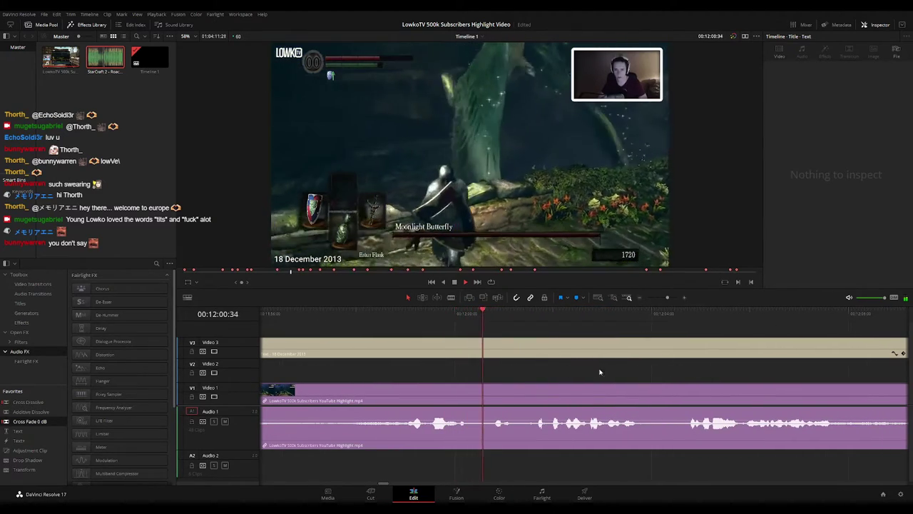
scroll(571, 364, "right", 4)
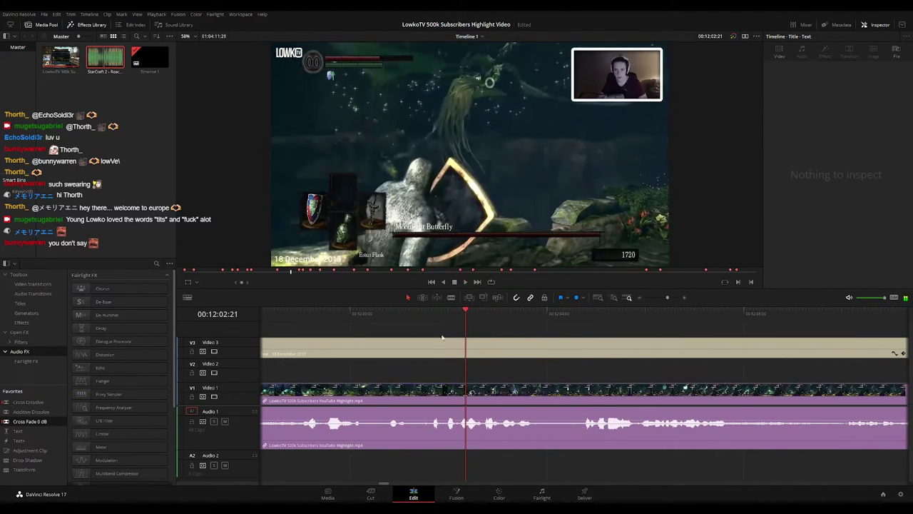
Censor the short word ending at 00:12:02:13 by silencing that piece and adding the Roach Quotes audio on Audio 2 at volume -17
left_click(425, 315)
key("space")
key("b")
left_click(446, 390)
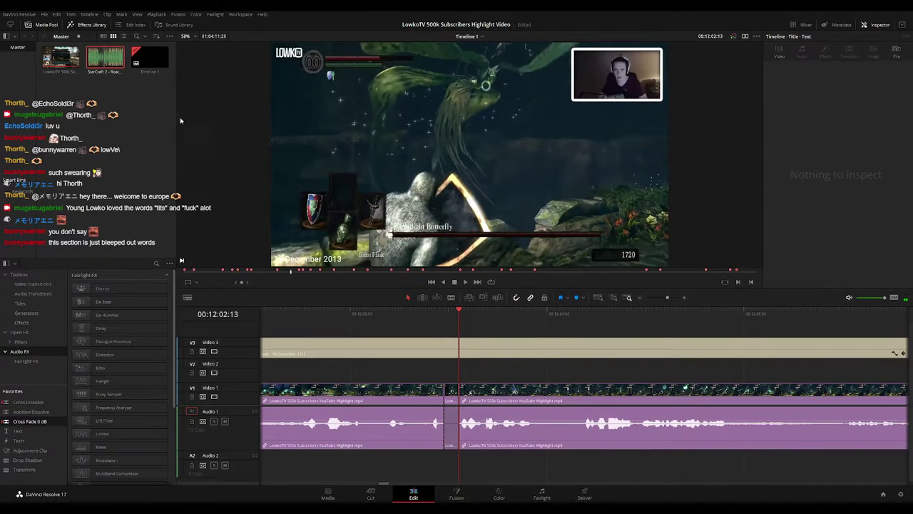
left_click_drag(105, 58, 458, 468)
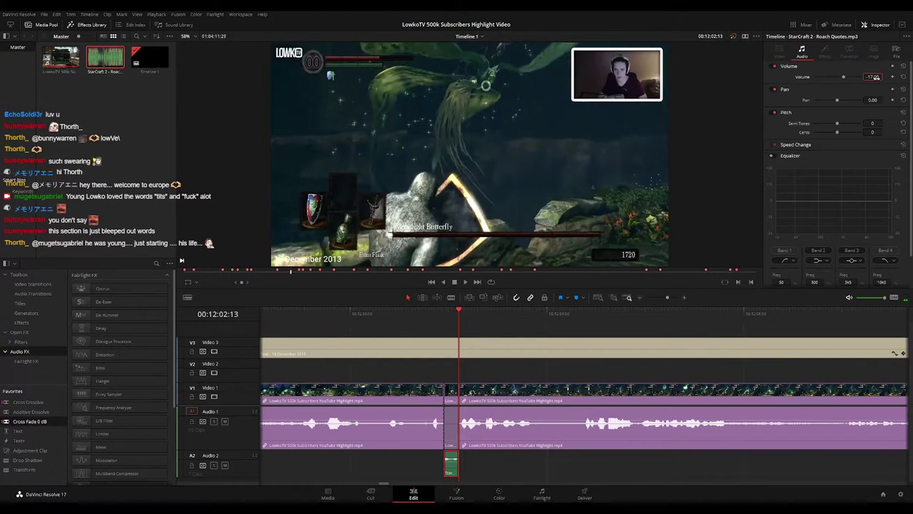
Play back the newly censored moment near 00:12:02 and review the boss fight up to the death at about 00:12:21
left_click(414, 314)
key("space")
left_click(580, 377)
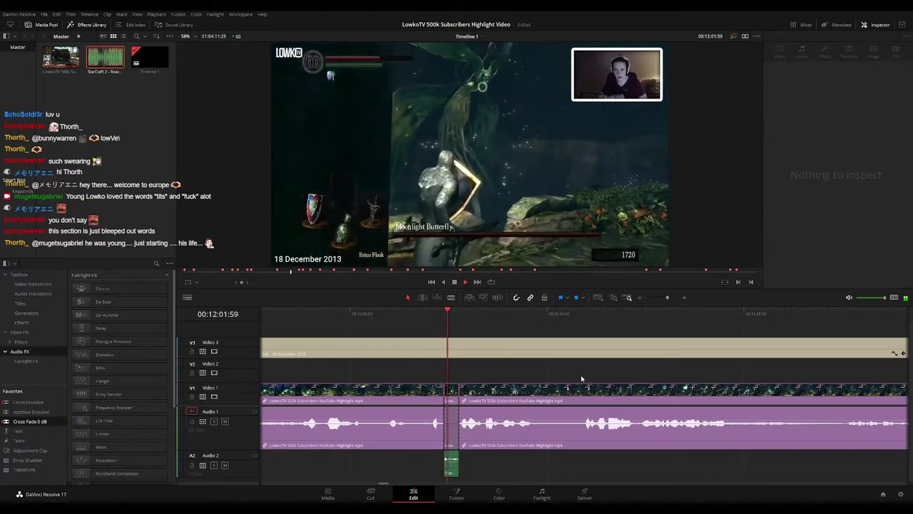
left_click_drag(649, 376, 563, 369)
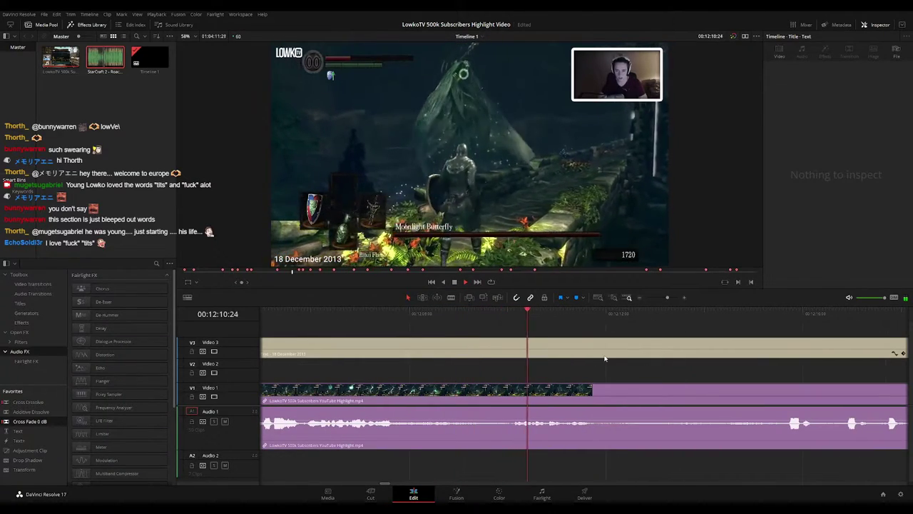
left_click(728, 315)
scroll(591, 364, "right", 2)
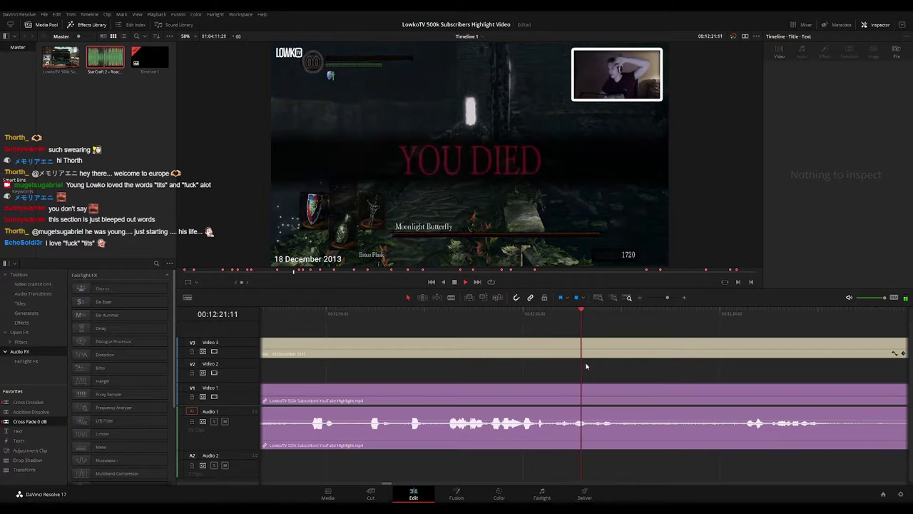
Censor the speech from 00:12:20:16 to 00:12:20:29 by silencing that piece and adding the Roach Quotes audio on Audio 2 at volume -17
left_click(504, 311)
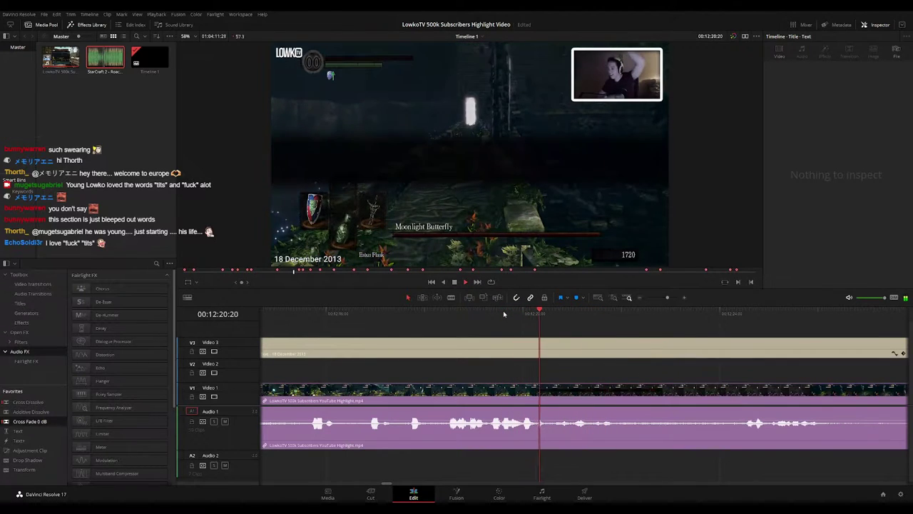
left_click(536, 314)
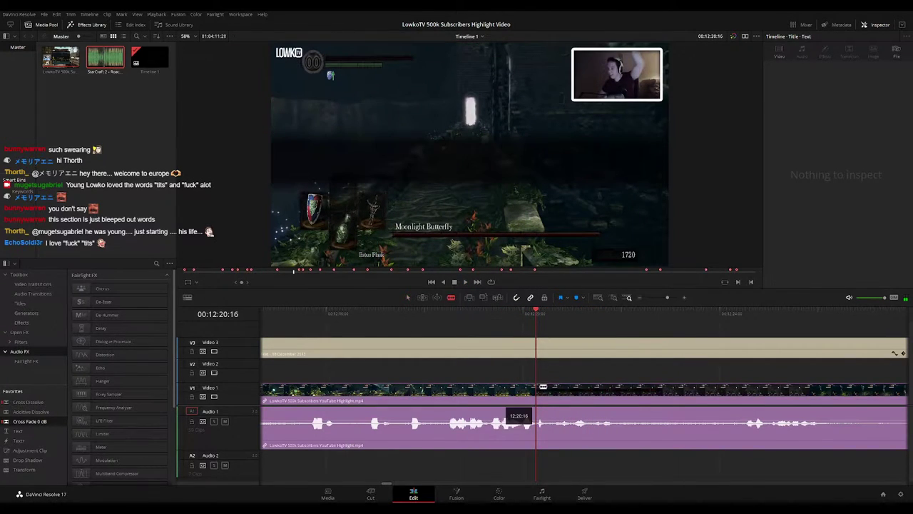
left_click(543, 389)
left_click(541, 424)
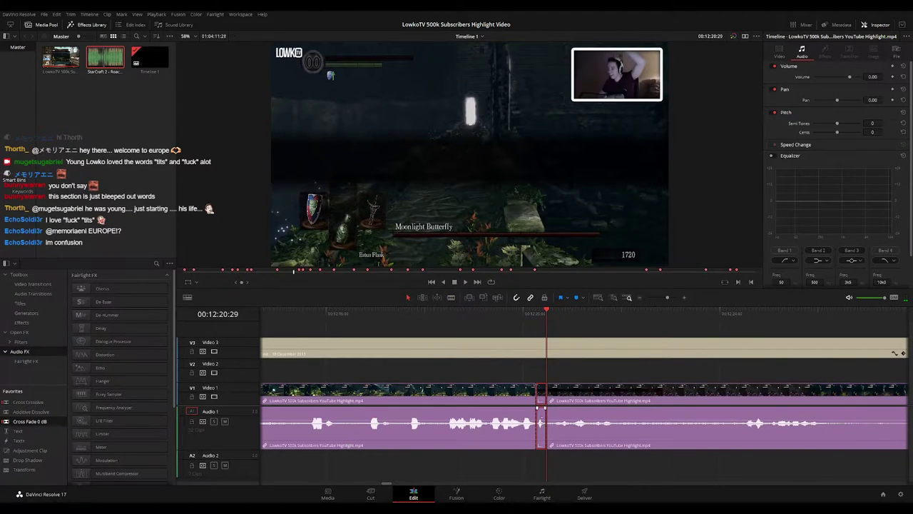
left_click_drag(114, 71, 542, 467)
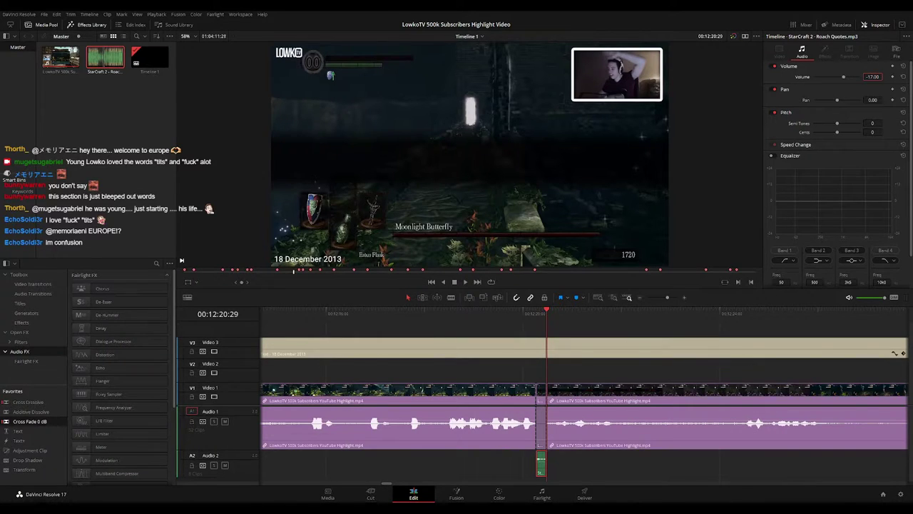
Play back the newly censored moment from about 00:12:19 and review the speech that follows up to about 00:12:33
left_click(492, 314)
key("space")
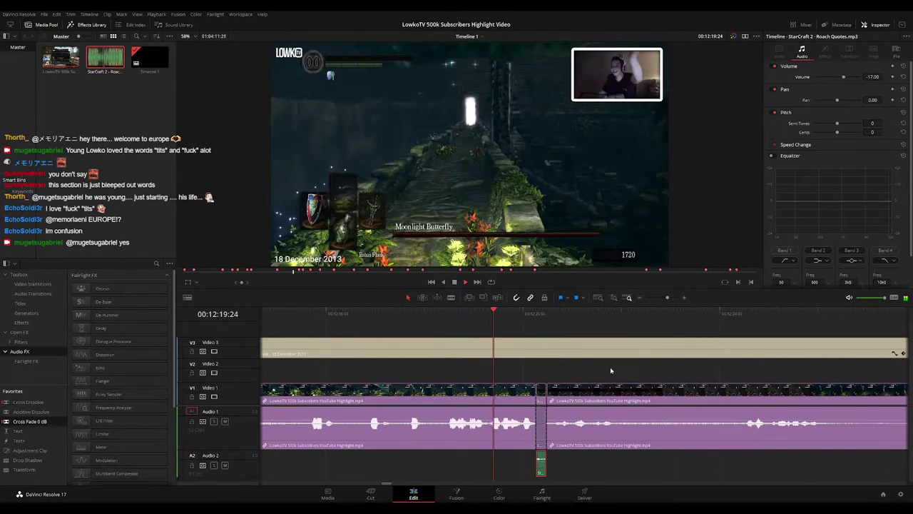
left_click(624, 375)
left_click_drag(743, 387, 593, 371)
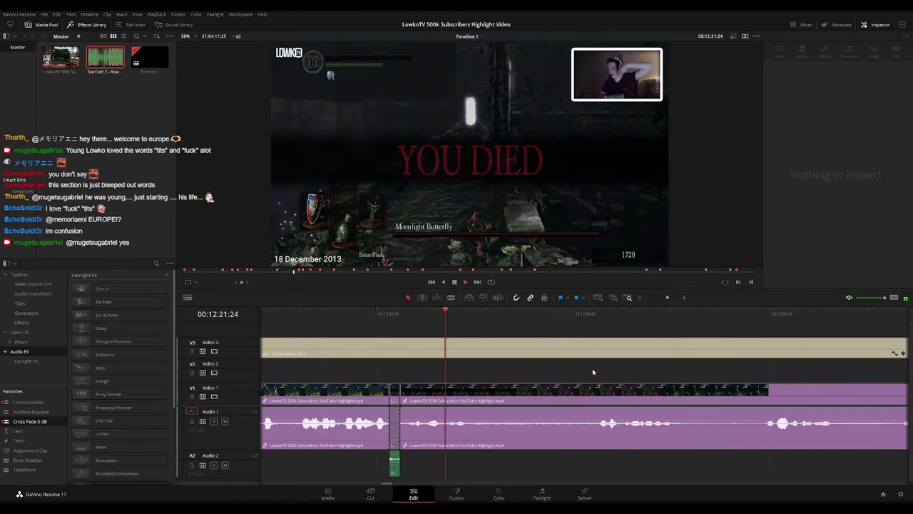
left_click(590, 312)
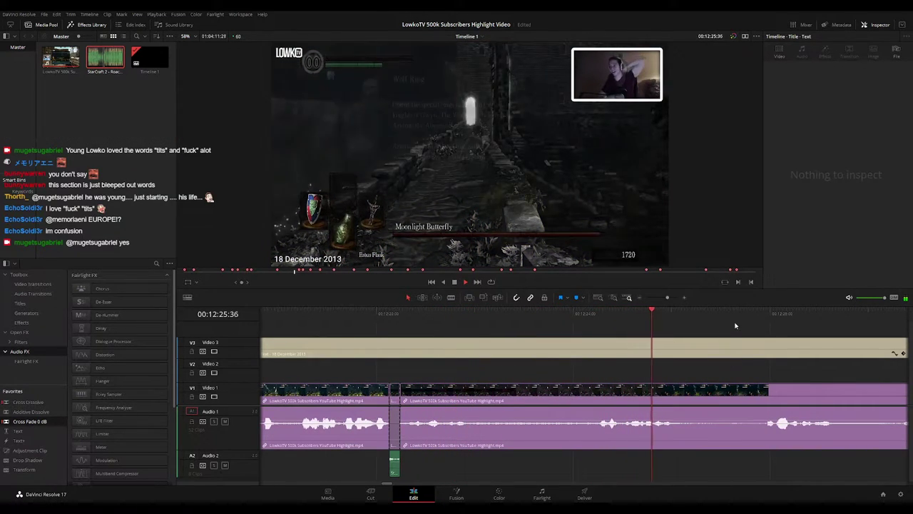
scroll(545, 355, "right", 6)
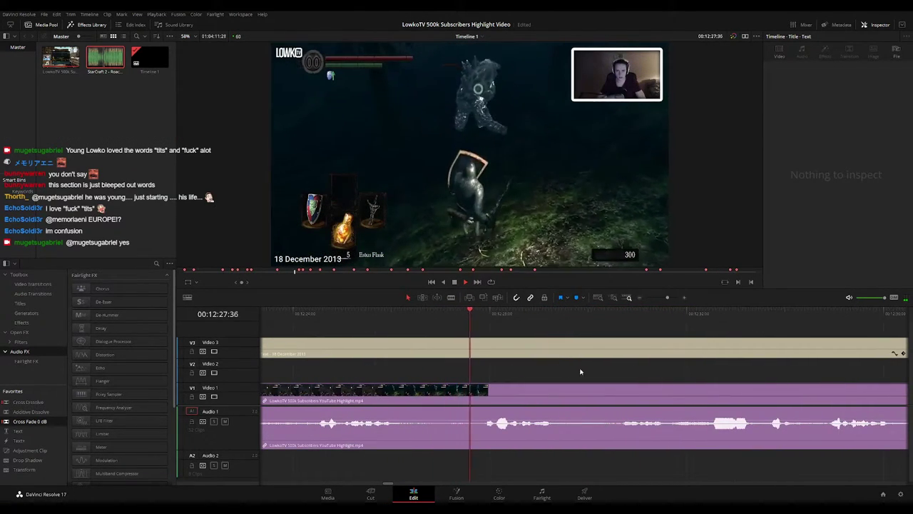
mouse_move(668, 303)
left_mouse_down()
mouse_move(651, 300)
mouse_move(669, 299)
left_mouse_up()
scroll(723, 363, "right", 3)
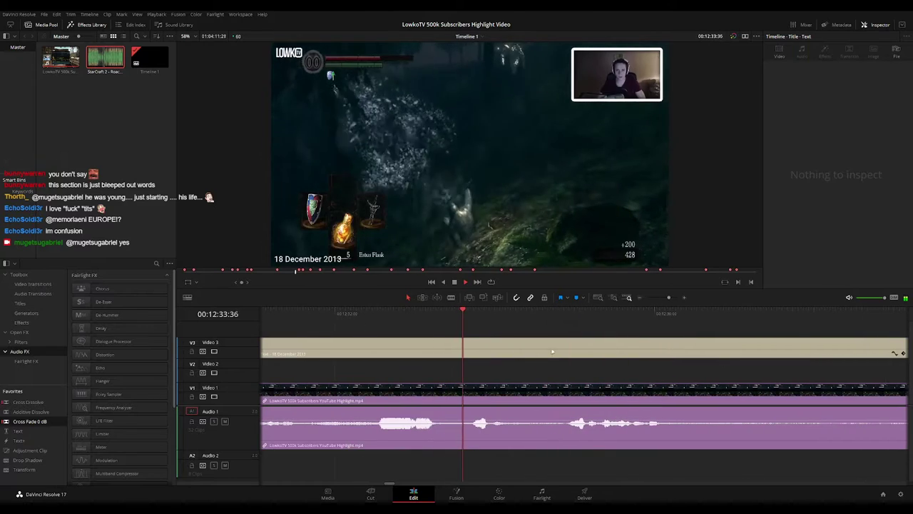
Review the rest of the 18 December 2013 footage in playback from about 00:12:33 to 00:12:53
left_click_drag(671, 299, 665, 301)
scroll(540, 359, "right", 2)
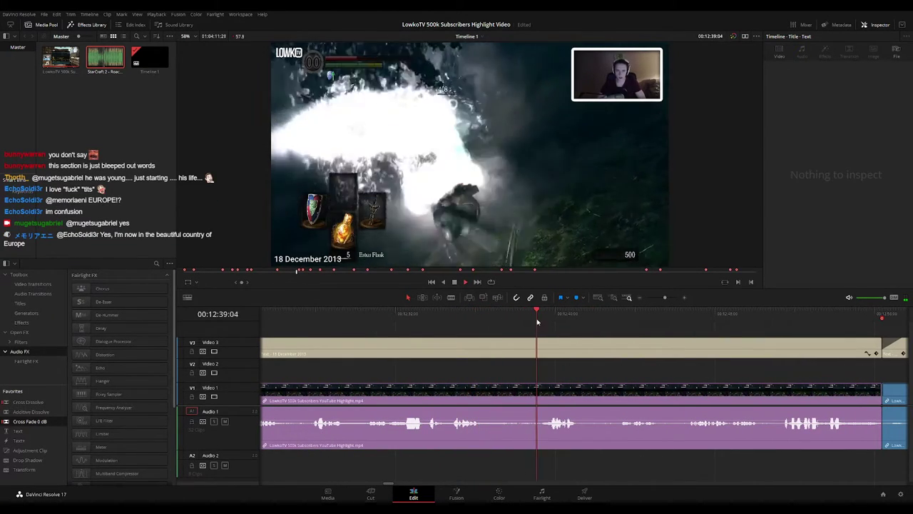
scroll(570, 365, "right", 1)
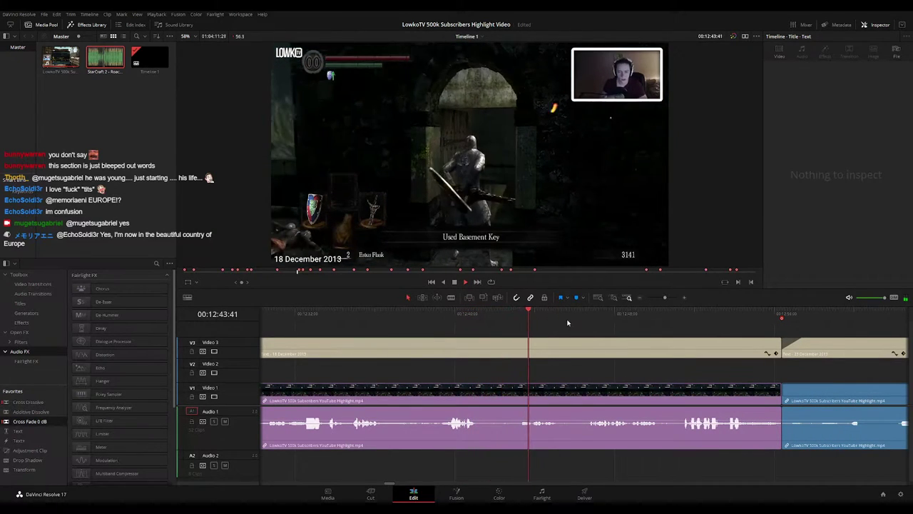
scroll(556, 365, "right", 1)
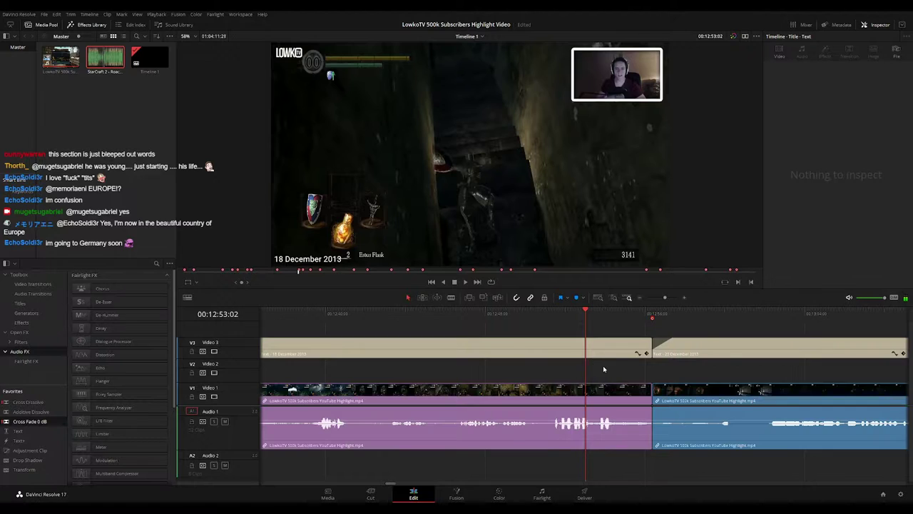
Censor the speech from 00:12:52:46 to 00:12:53:17 by silencing that piece and adding the Roach Quotes audio on Audio 2 at volume -17
scroll(604, 369, "up", 3)
left_click(515, 311)
key("space")
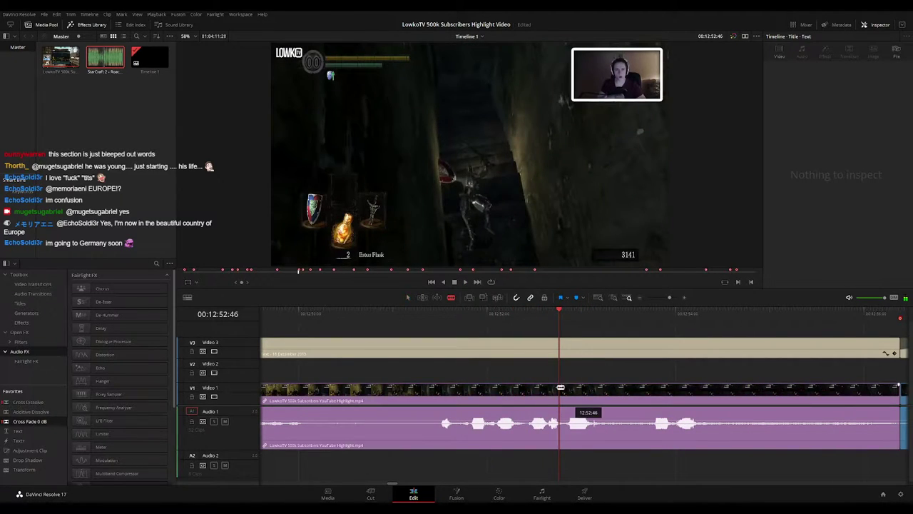
left_click(561, 388)
key("space")
key("space")
left_click(609, 391)
key("a")
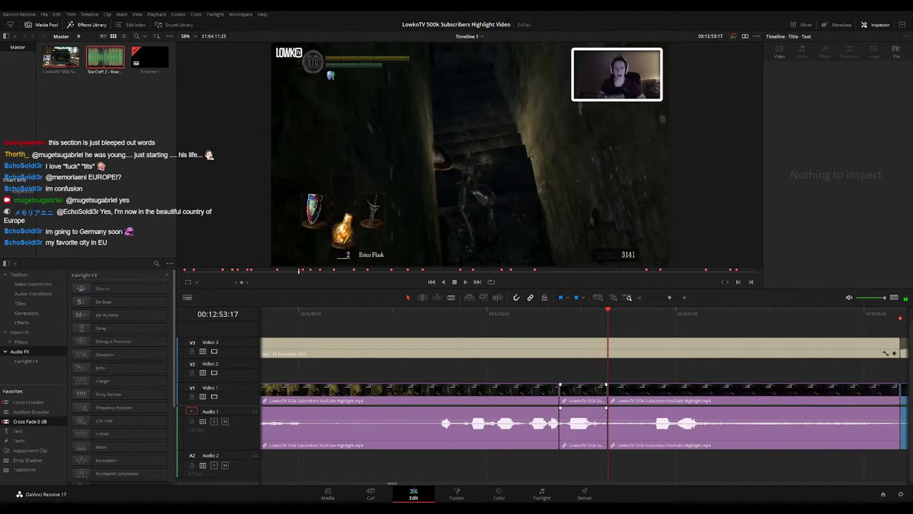
left_click_drag(587, 422, 577, 447)
left_click_drag(107, 77, 600, 471)
left_click(592, 471)
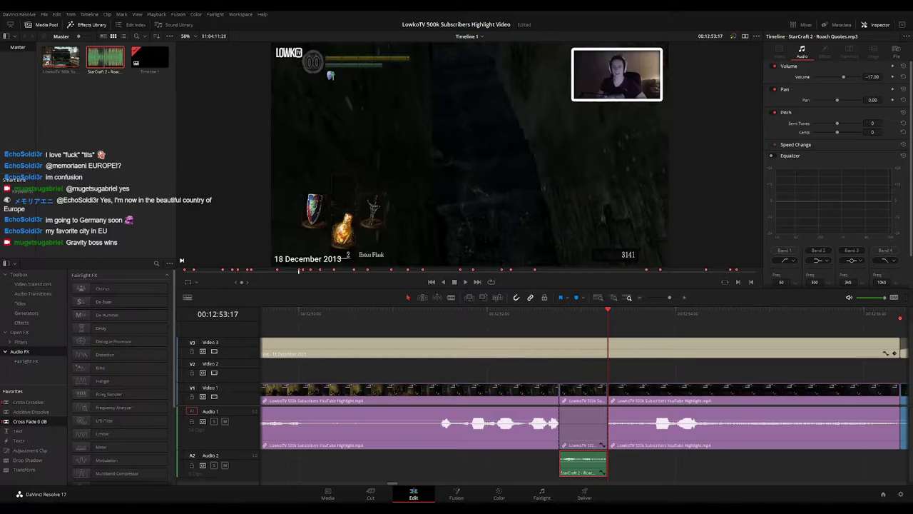
Play back the newly censored moment near 00:12:52 and review the speech that follows up to about 00:12:54
left_click(346, 314)
key("space")
left_click(510, 370)
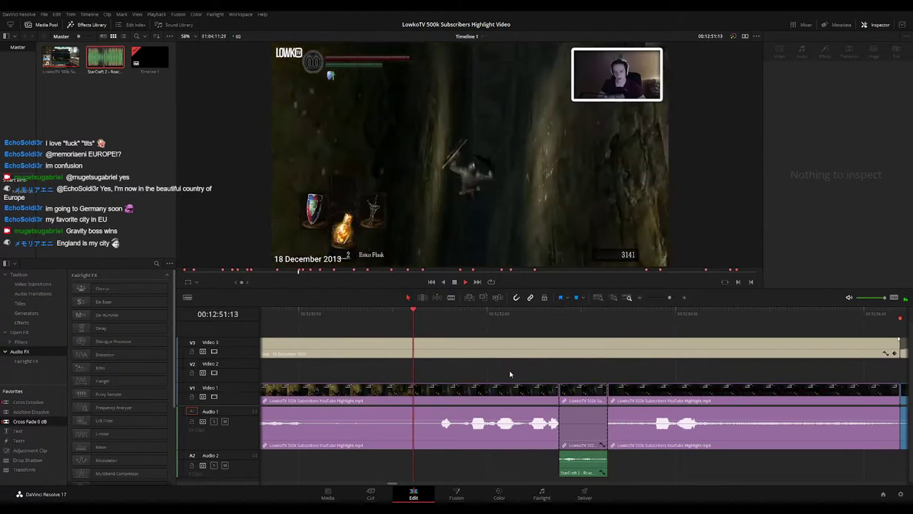
key("space")
scroll(582, 328, "down", 3, "alt")
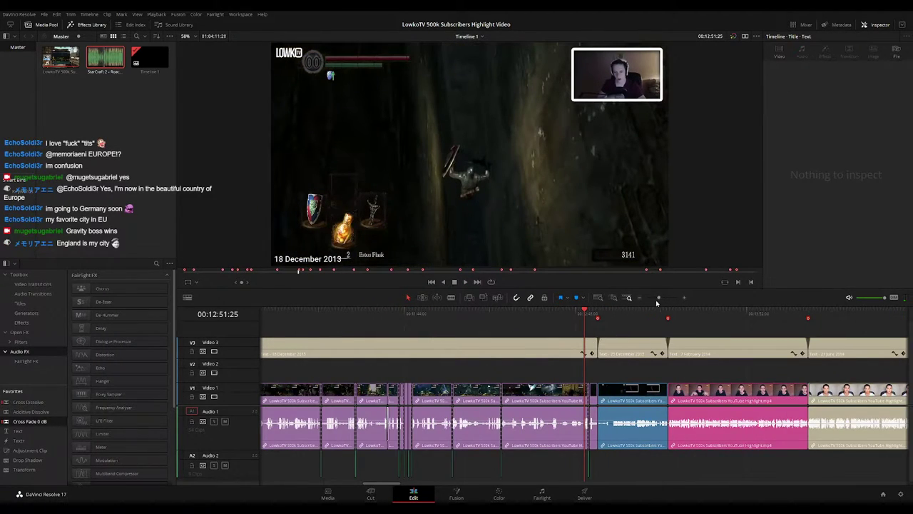
left_click_drag(658, 299, 668, 300)
left_click(491, 314)
key("space")
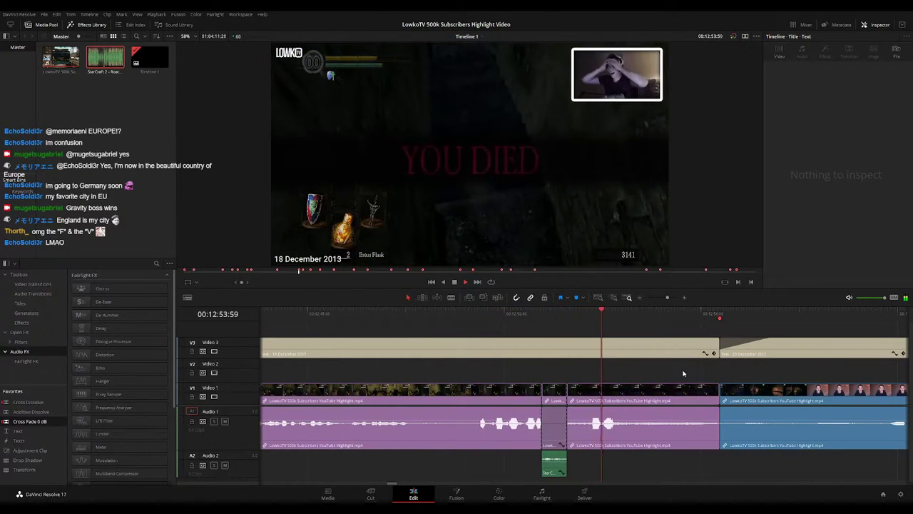
Censor the short word starting at 00:12:53:43 by silencing that piece and adding the Roach Quotes audio on Audio 2 at volume -17
left_click_drag(581, 314, 588, 314)
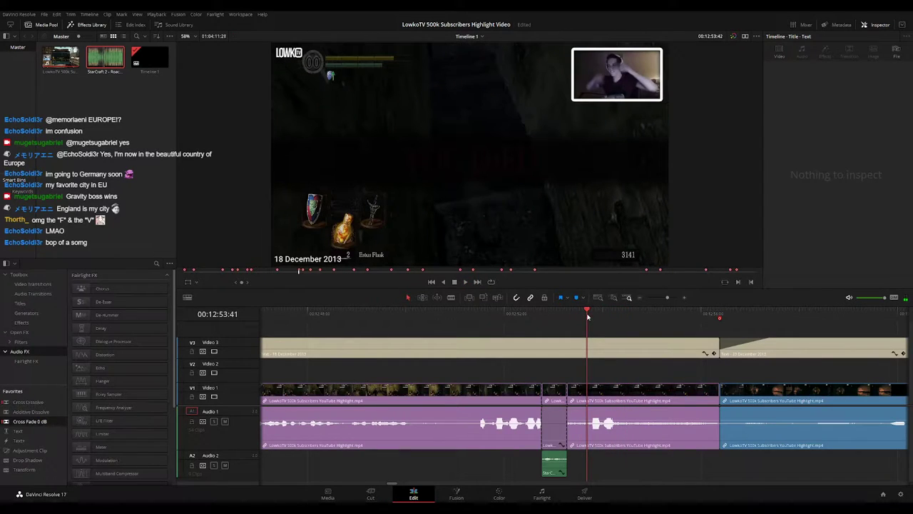
left_click(591, 398)
left_click(601, 397)
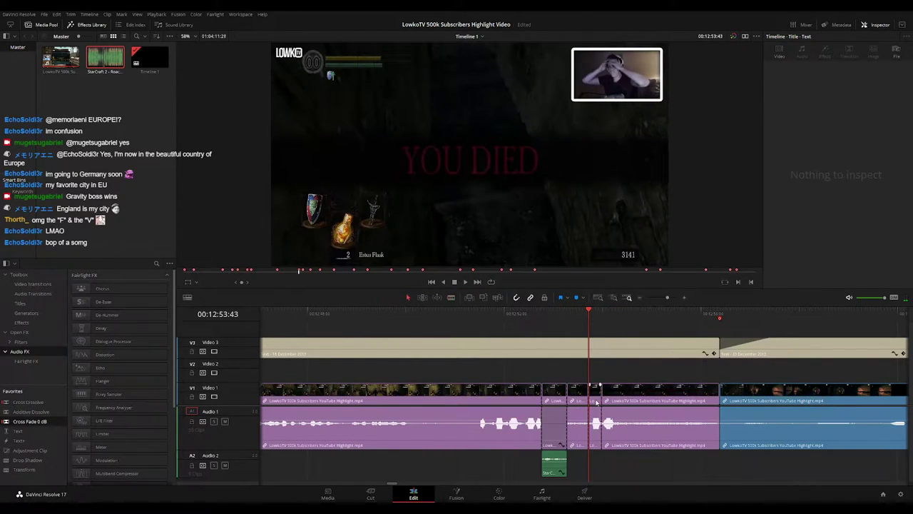
key("a")
left_click(598, 427)
left_click_drag(596, 414, 599, 448)
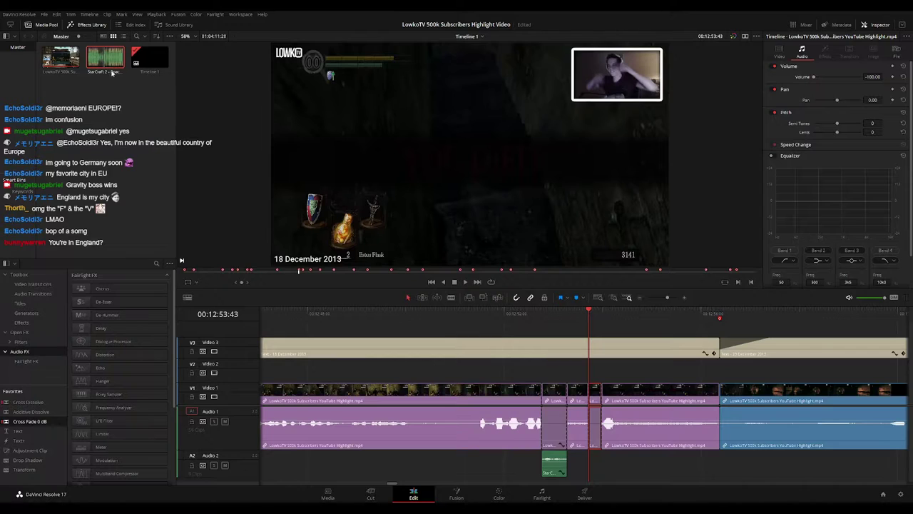
double_click(112, 73)
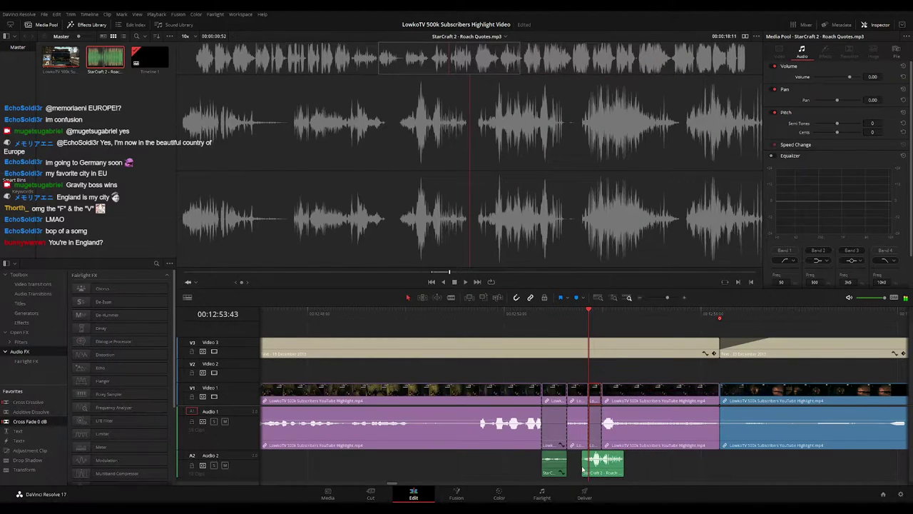
left_click_drag(584, 469, 601, 464)
left_click(599, 466)
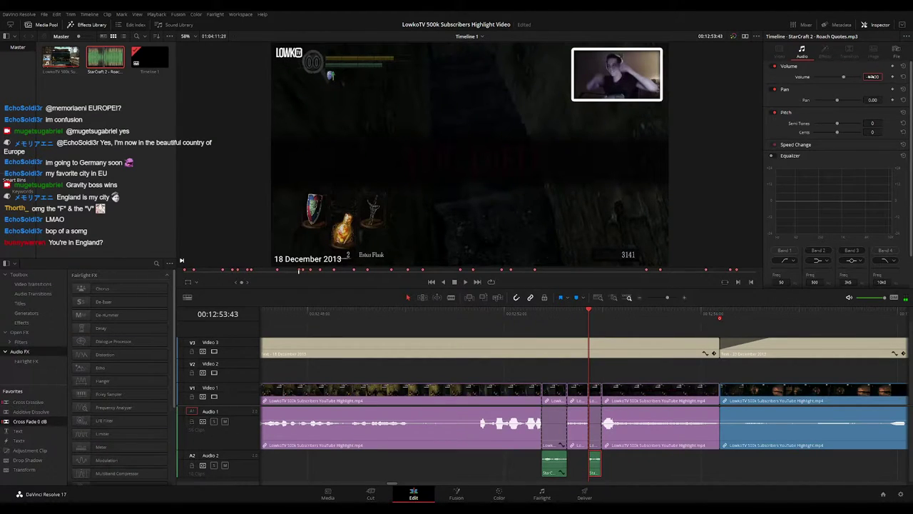
Play back the two censored moments near 00:12:53 to check how they sound
left_click(504, 312)
key("space")
left_click(703, 380)
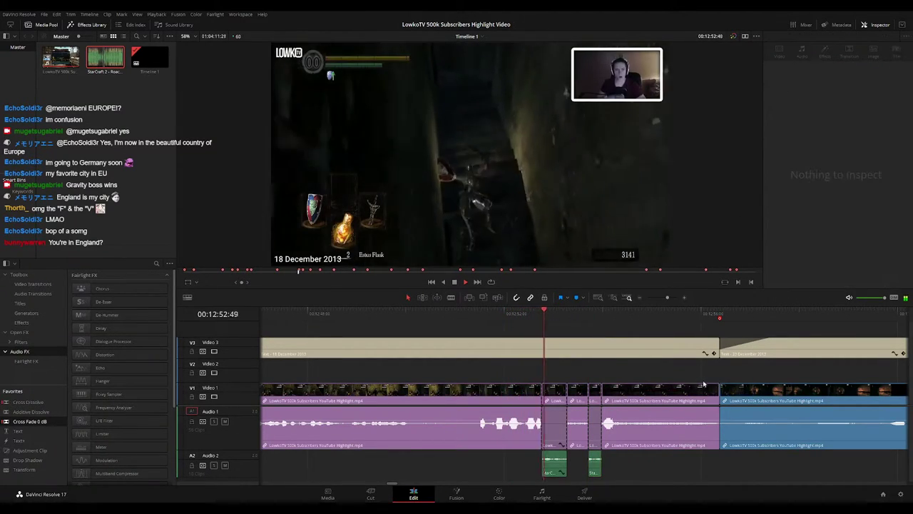
Add a short fade-out to the end of the 18 December 2013 title on Video 3 and replay the transition
scroll(671, 373, "right", 2)
left_click_drag(615, 340, 592, 339)
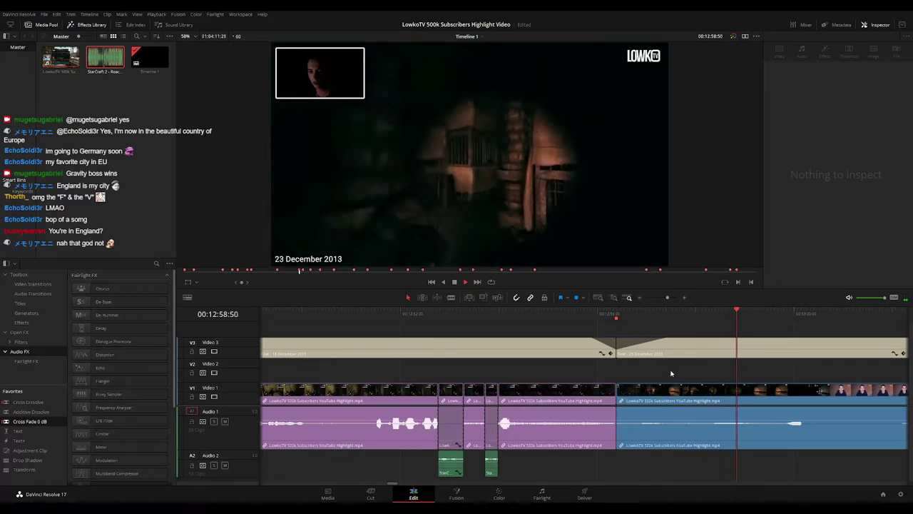
left_click(558, 311)
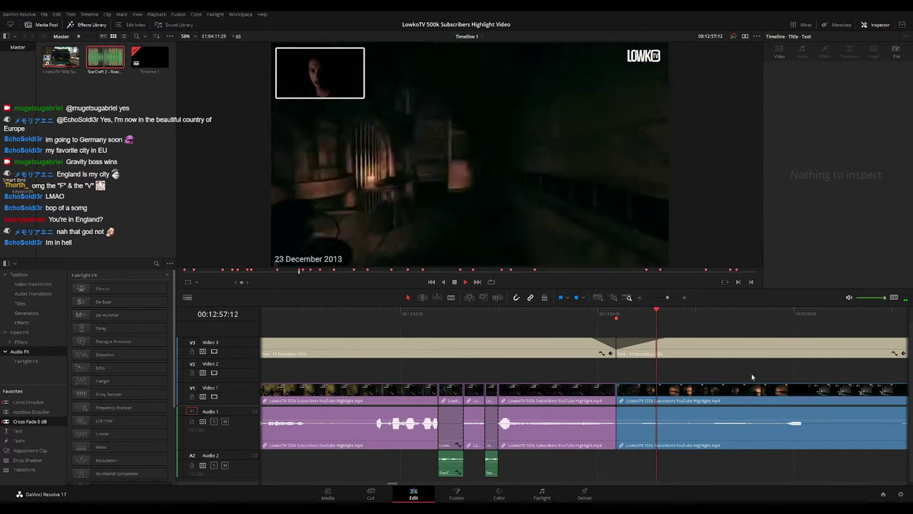
Review the opening of the 23 December 2013 segment in playback up to about 00:13:04
left_click_drag(751, 373, 577, 361)
key("space")
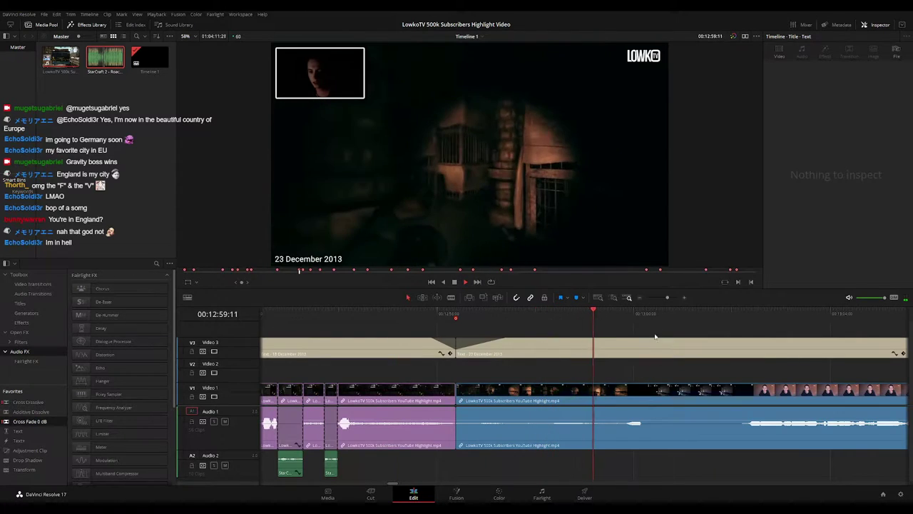
left_click_drag(667, 298, 665, 297)
left_click_drag(667, 375, 590, 364)
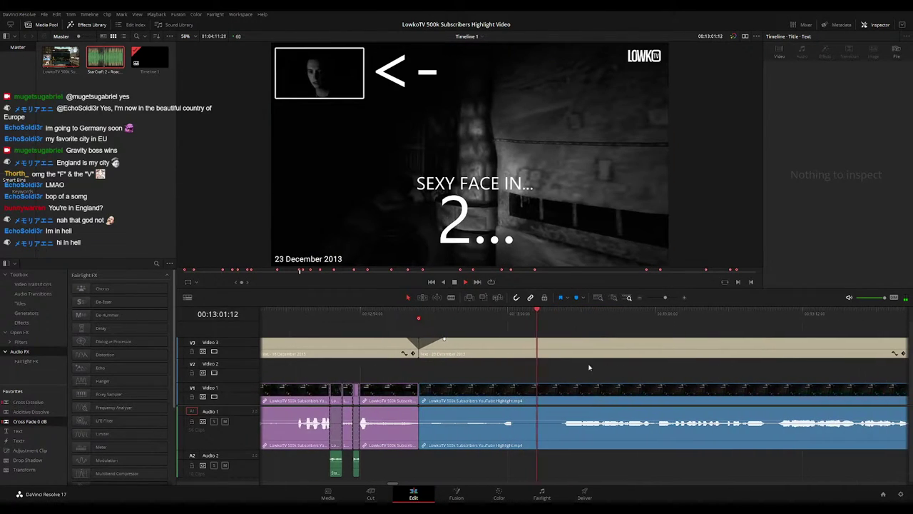
left_click(495, 315)
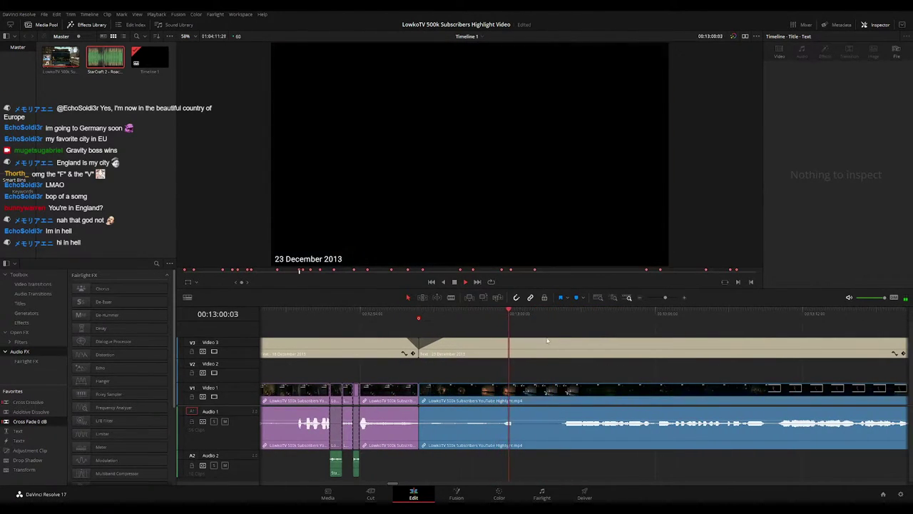
scroll(606, 369, "right", 3)
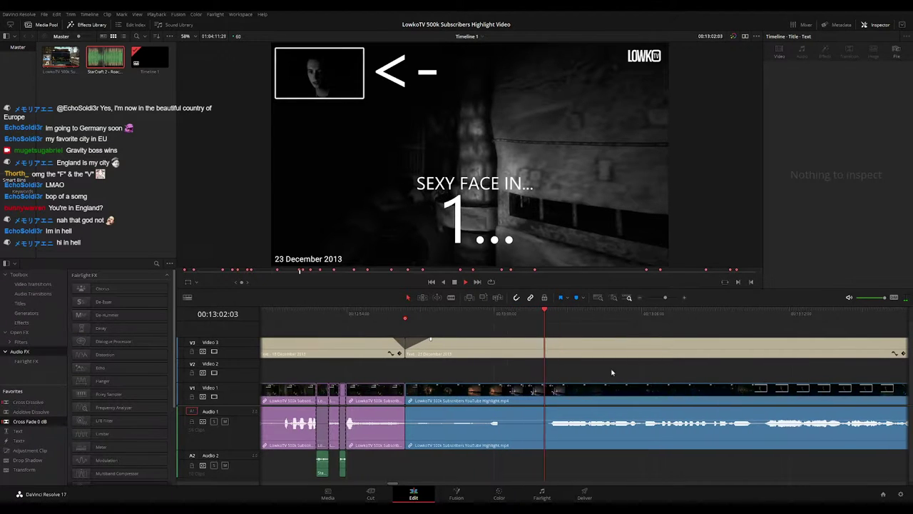
scroll(621, 377, "right", 2)
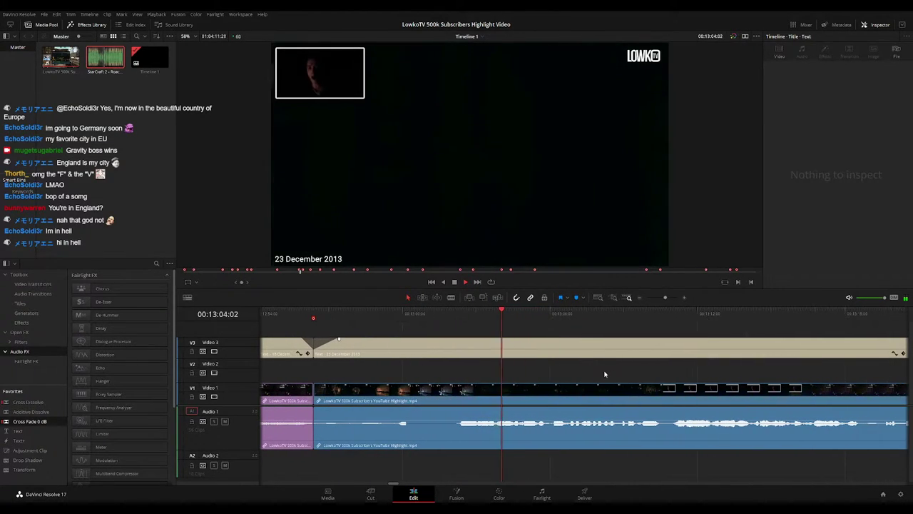
Censor the speech from 00:13:04:23 to 00:13:04:48 by silencing that piece and adding the Roach Quotes audio on Audio 2 at volume -17
left_click(483, 314)
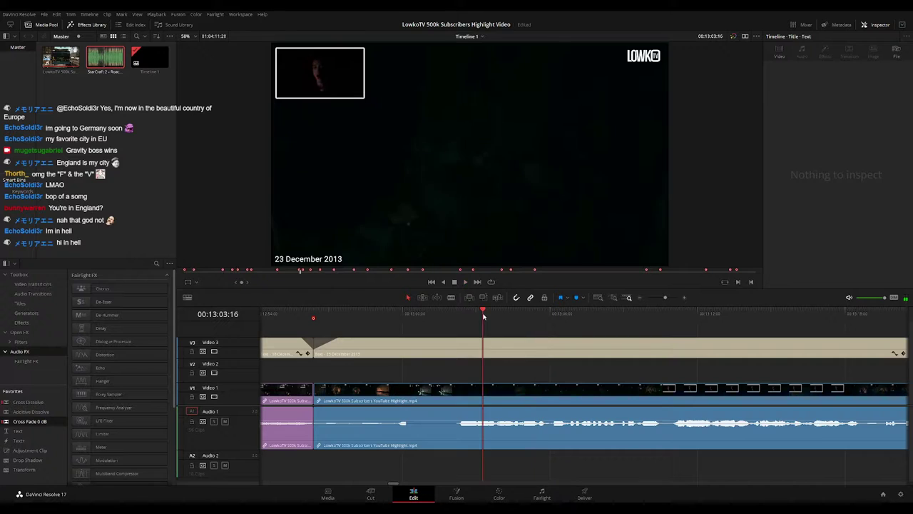
key("space")
key("b")
left_click(510, 389)
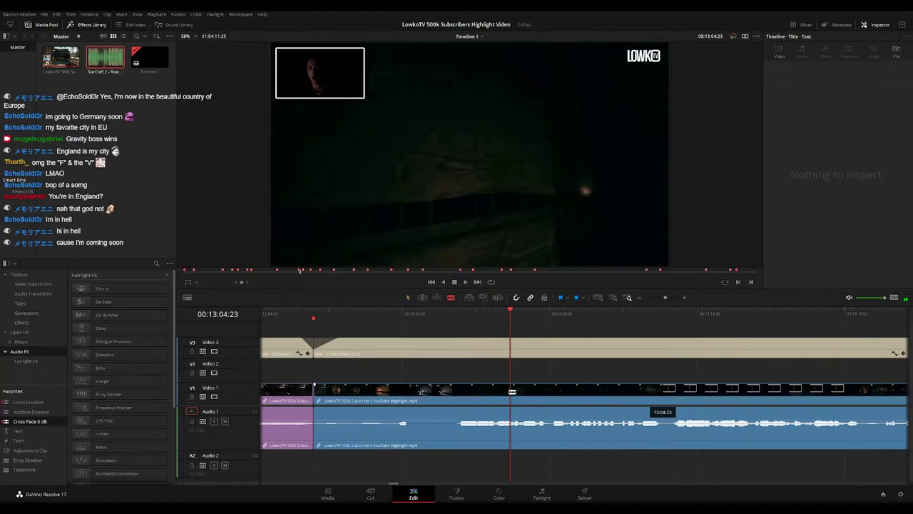
key("space")
scroll(532, 390, "up", 3)
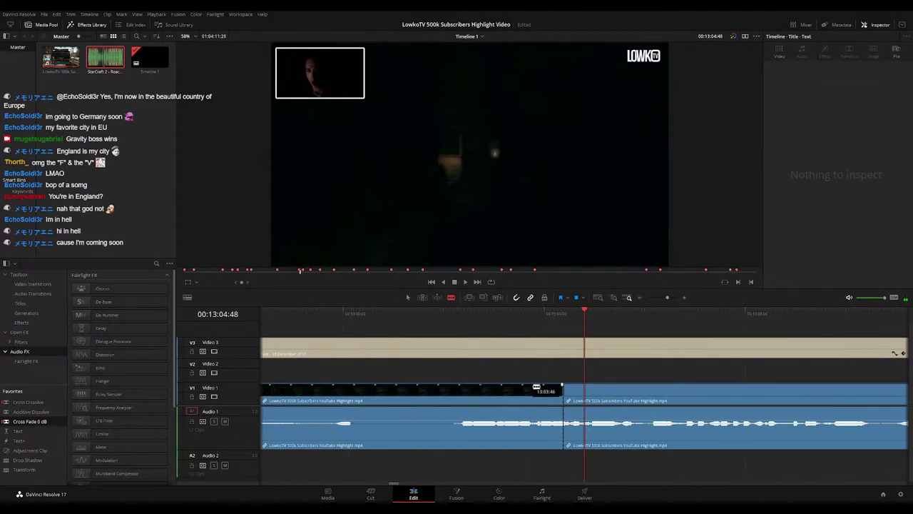
left_click(585, 394)
key("a")
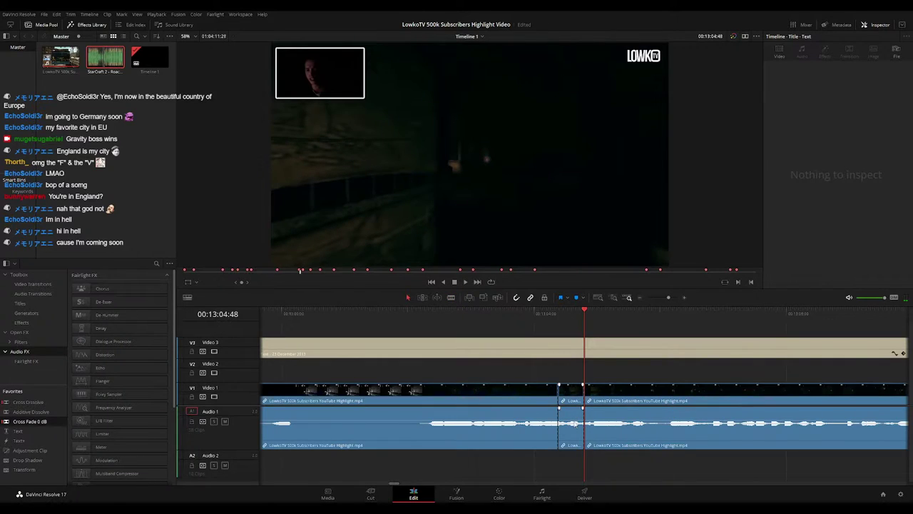
left_click_drag(576, 424, 569, 466)
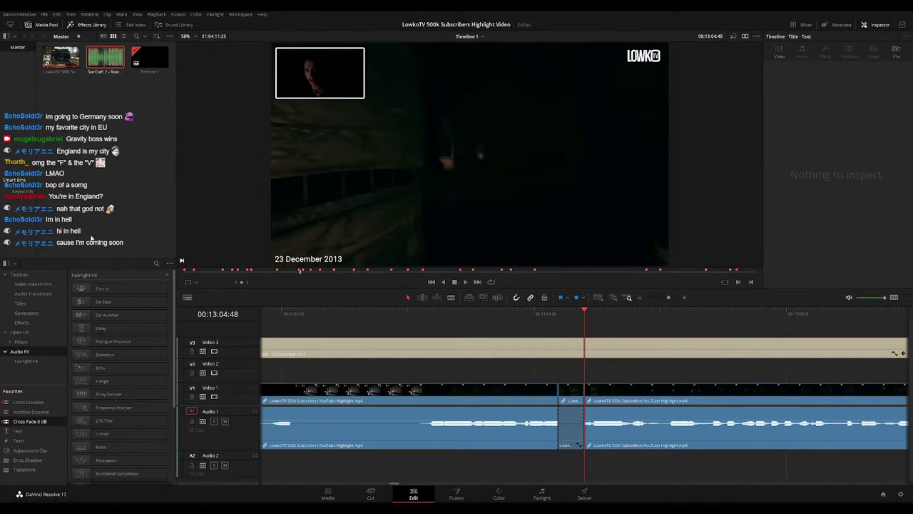
left_click_drag(105, 58, 584, 466)
left_click(573, 464)
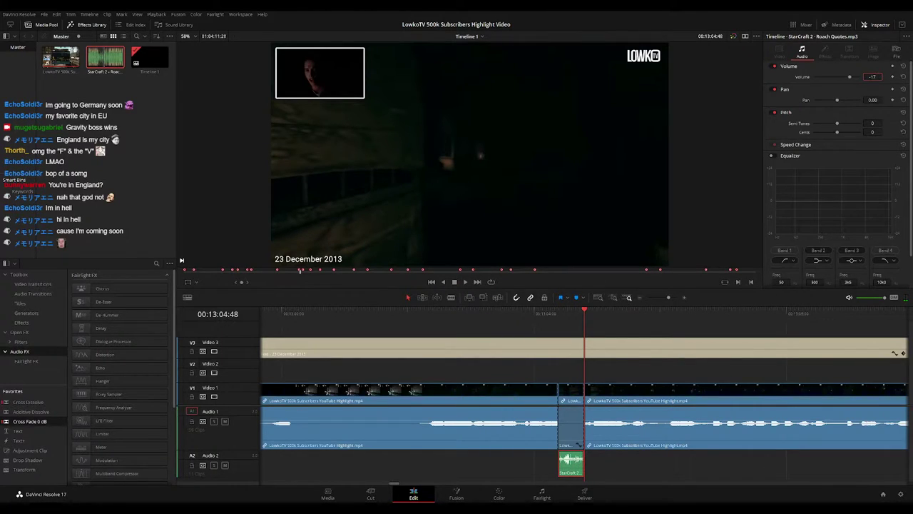
Censor the short word ending at 00:13:05:56 by silencing that piece and adding the Roach Quotes audio on Audio 2 at volume -17
left_click(522, 322)
key("space")
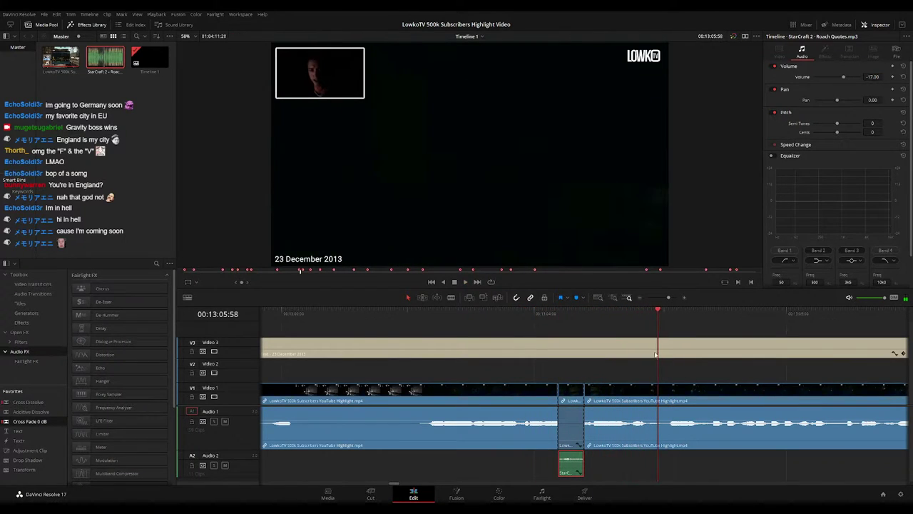
key("b")
left_click(631, 400)
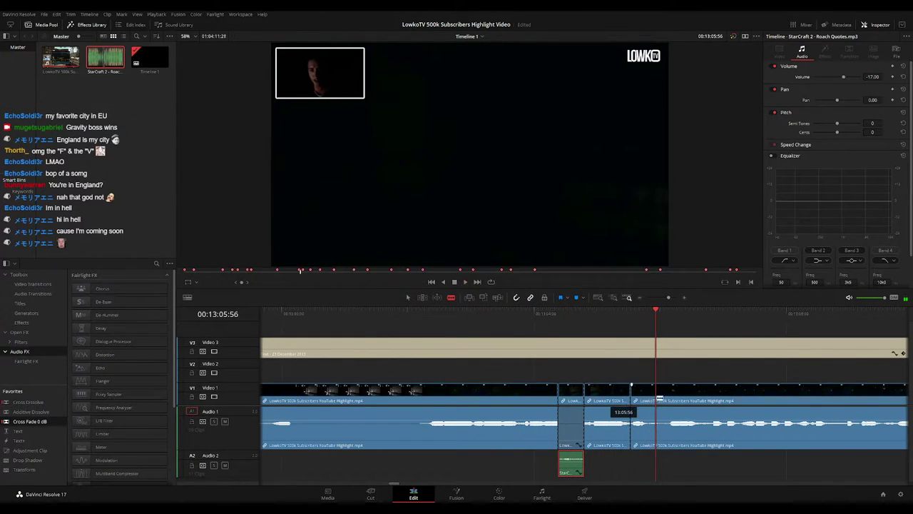
key("space")
left_click(656, 436)
key("a")
left_click_drag(114, 60, 632, 464)
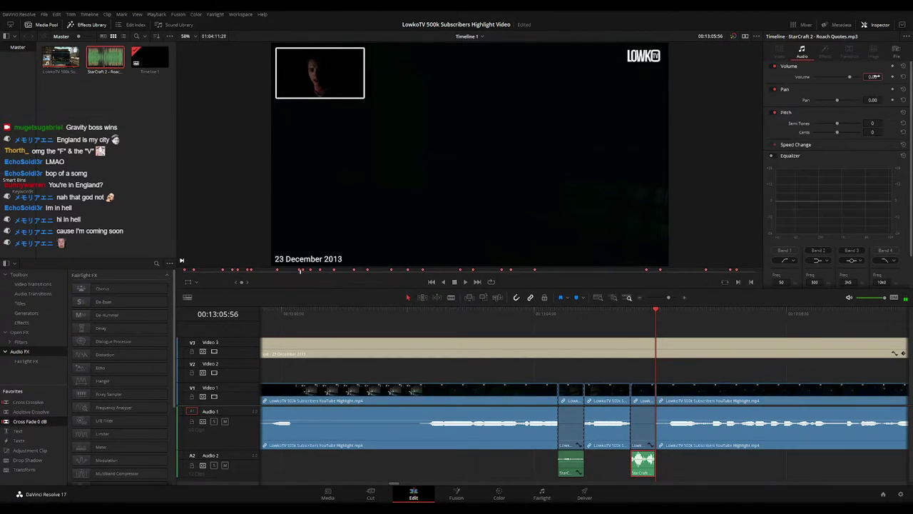
Play back both newly censored moments from about 00:13:01 and review the speech that follows up to about 00:13:07
left_click(403, 319)
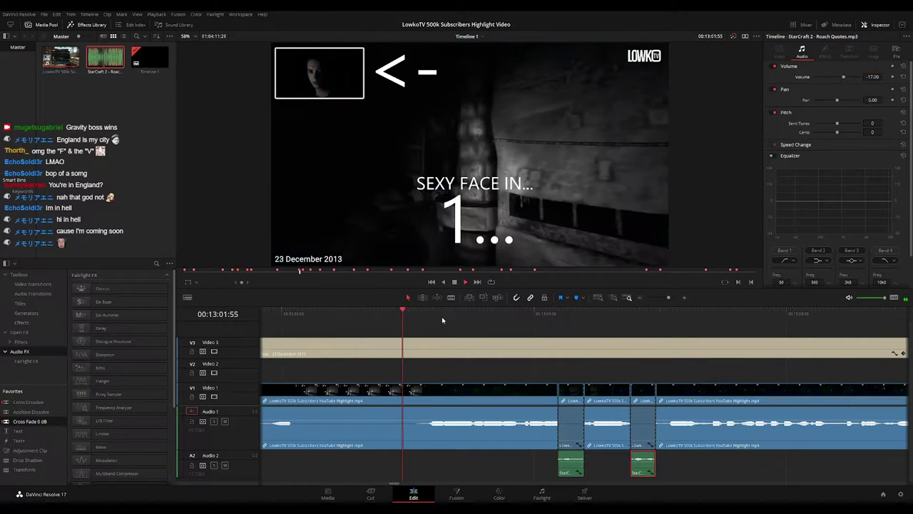
key("space")
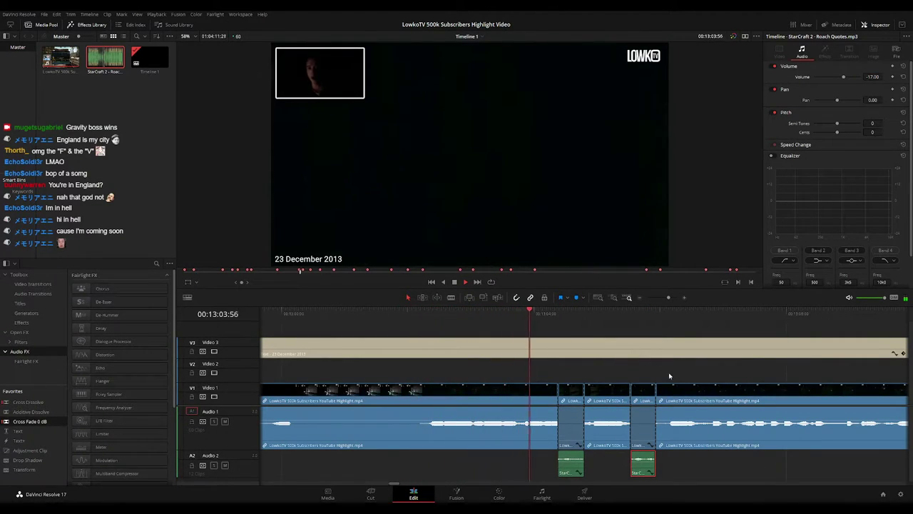
left_click_drag(745, 375, 572, 352)
scroll(572, 353, "right", 1)
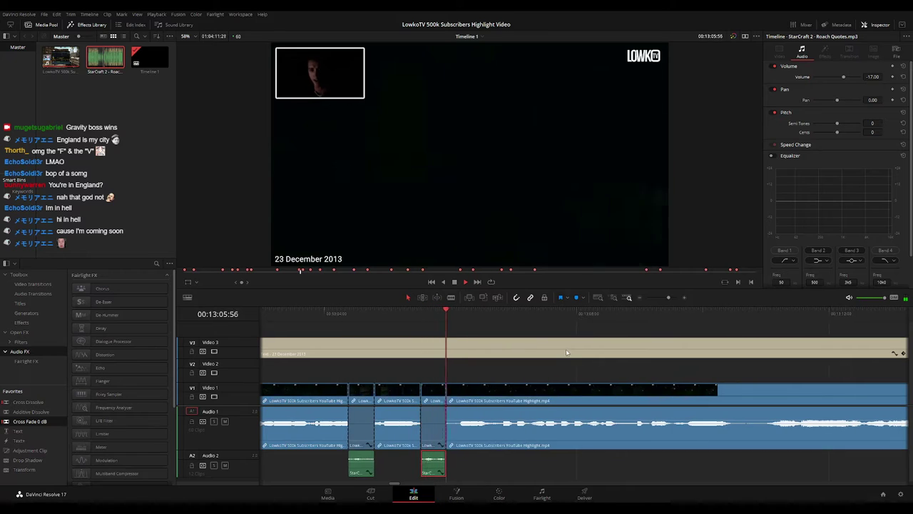
scroll(717, 376, "right", 2)
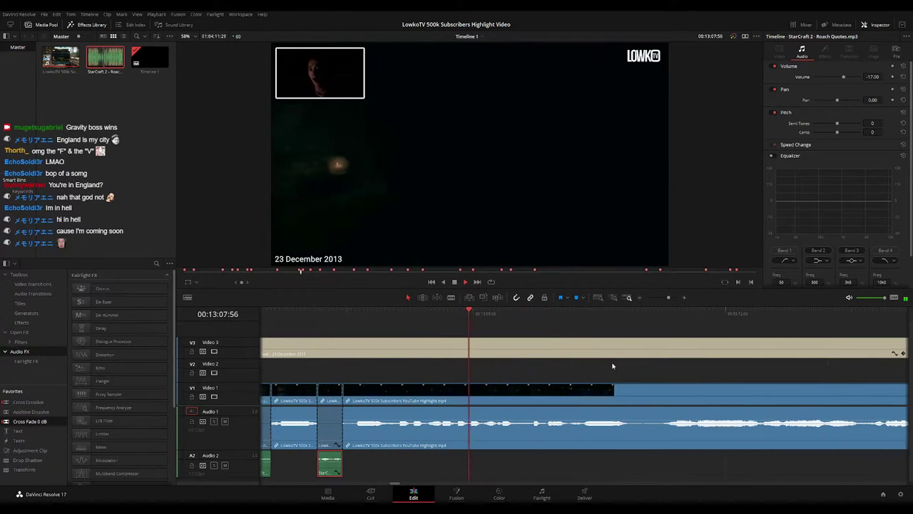
Review the rest of the 23 December 2013 segment in playback up to about 00:13:19
scroll(587, 371, "right", 2)
scroll(602, 371, "right", 1)
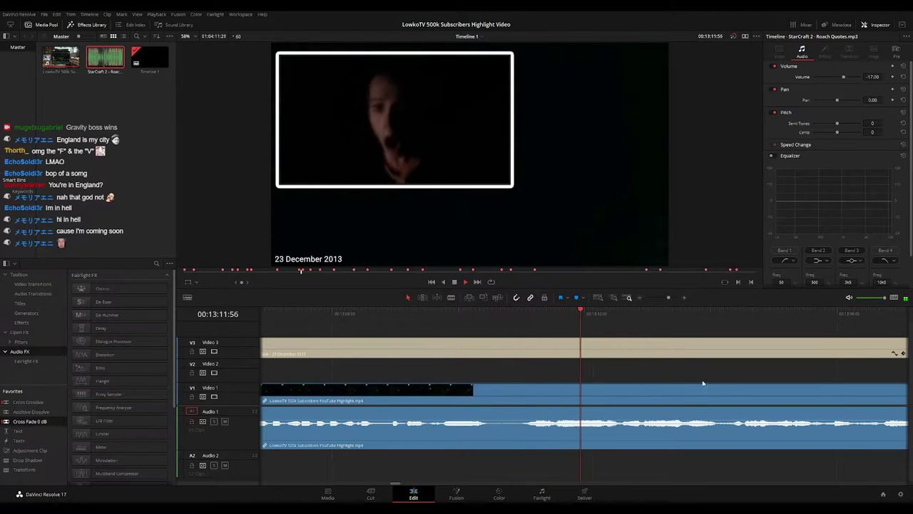
scroll(657, 377, "right", 4)
scroll(581, 378, "right", 1)
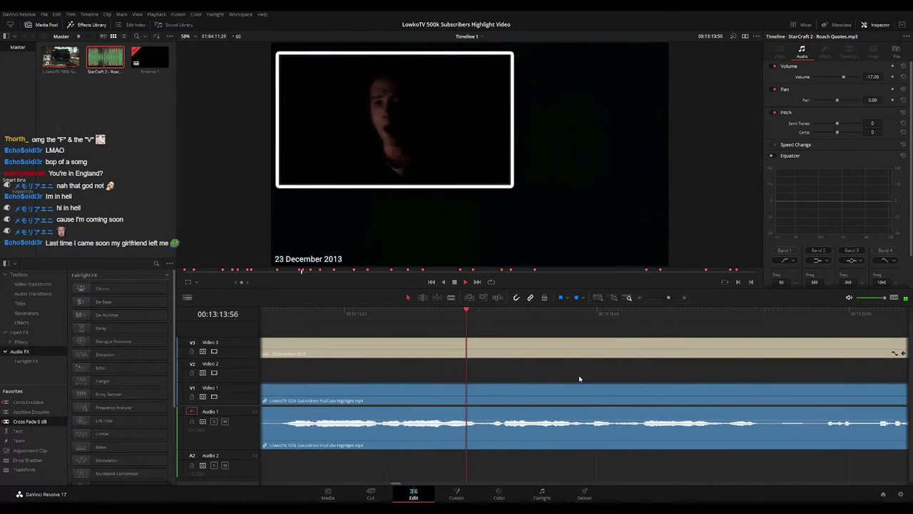
scroll(612, 379, "right", 1)
scroll(607, 379, "right", 1)
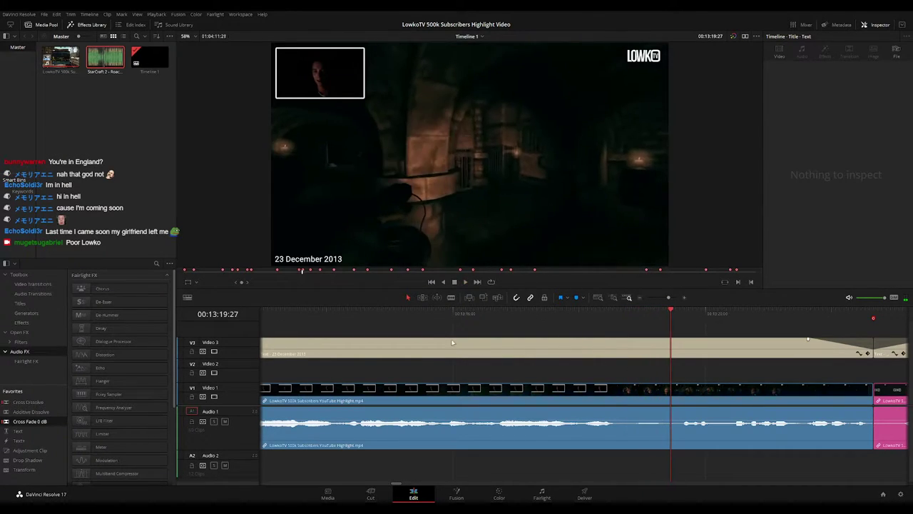
Play back the speech from about 00:13:15 again, skip ahead to 00:13:19 and review the change to the 7 February 2014 segment
left_click_drag(428, 313, 394, 314)
key("space")
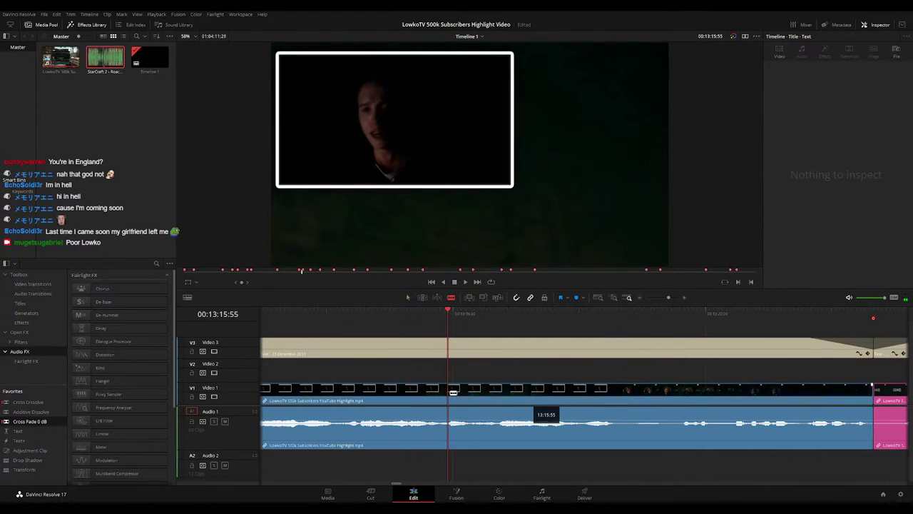
key("space")
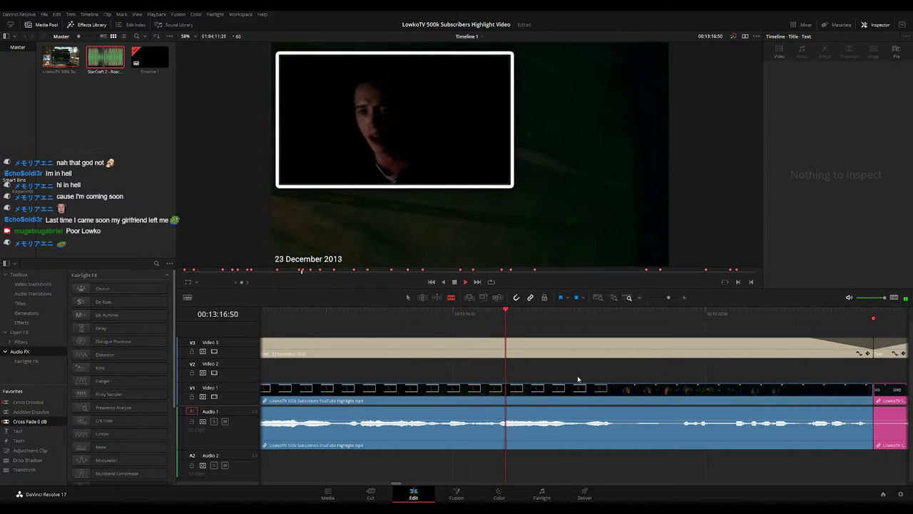
left_click(665, 314)
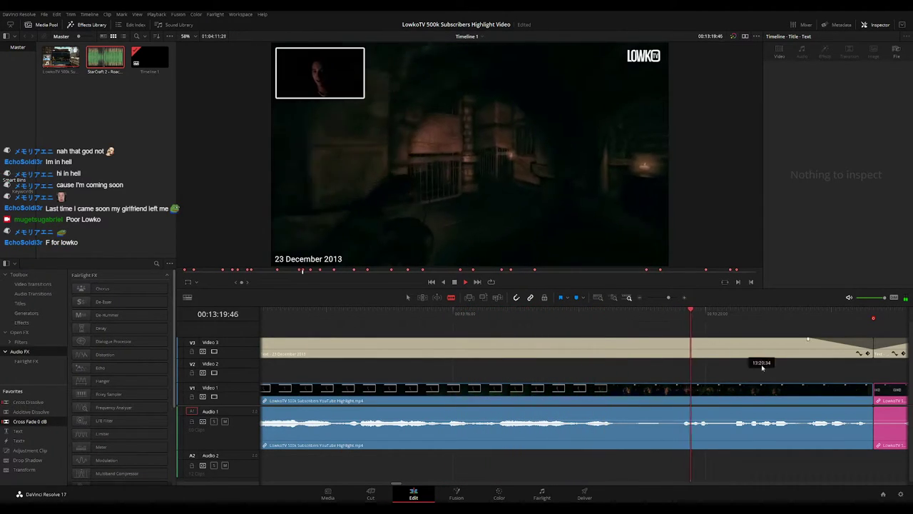
left_click_drag(839, 374, 549, 362)
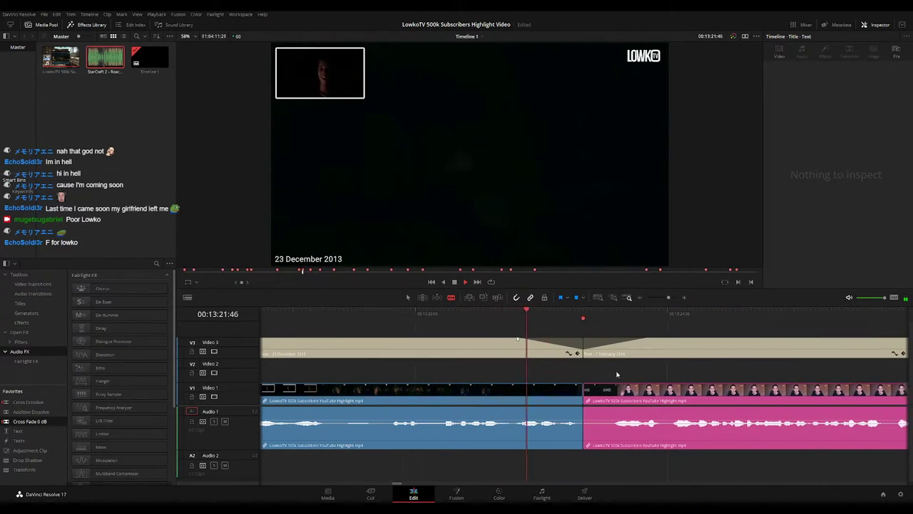
left_click_drag(617, 374, 576, 373)
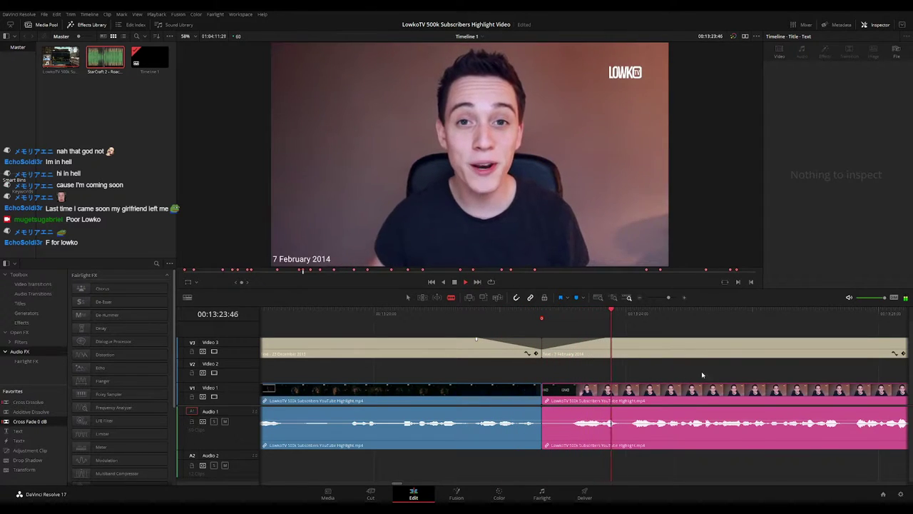
Review the 7 February 2014 segment in playback up to about 00:13:58
scroll(613, 352, "right", 3)
left_click_drag(670, 302, 665, 302)
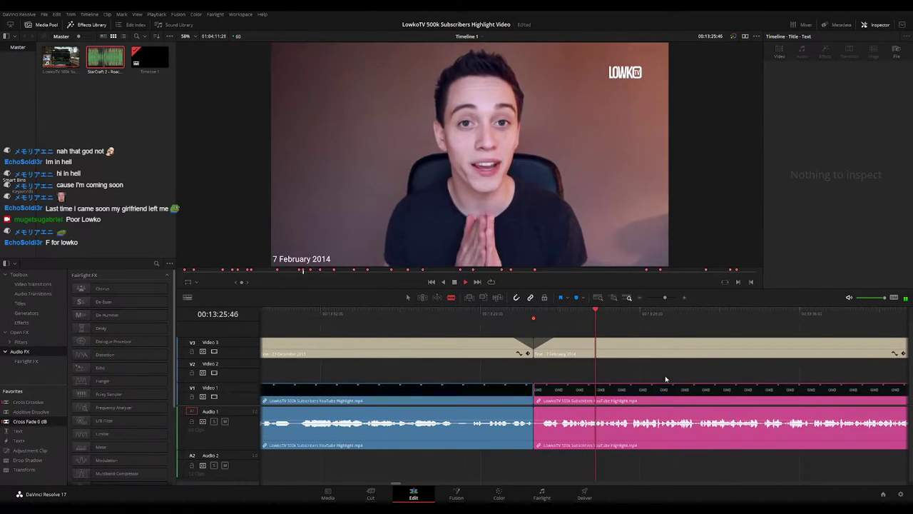
left_click_drag(694, 374, 542, 366)
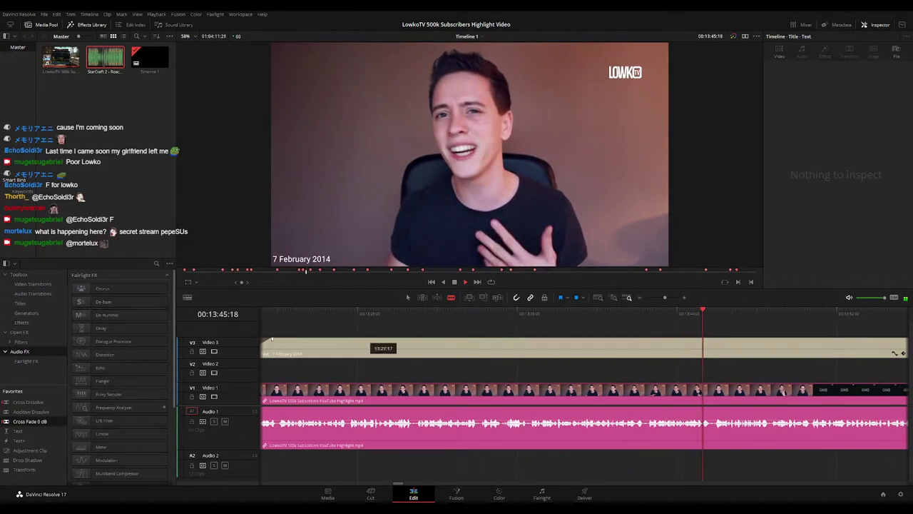
scroll(540, 364, "right", 5)
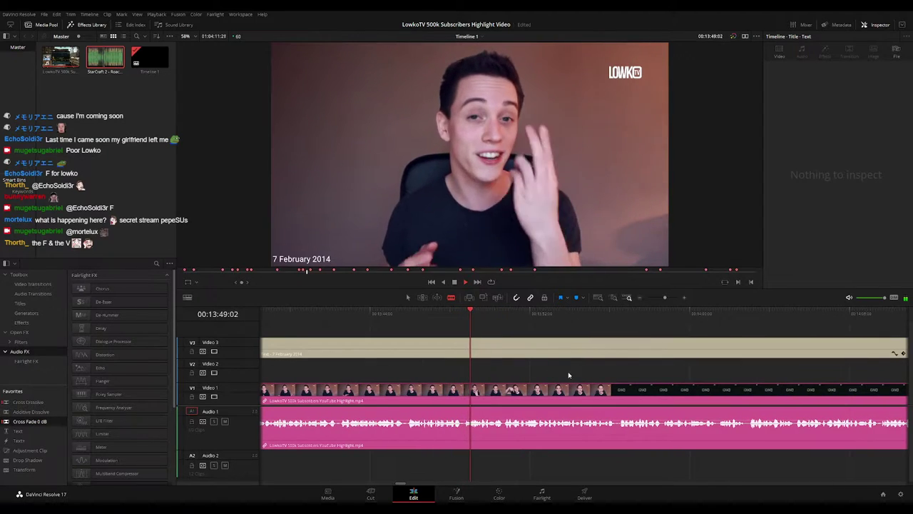
scroll(516, 368, "right", 1)
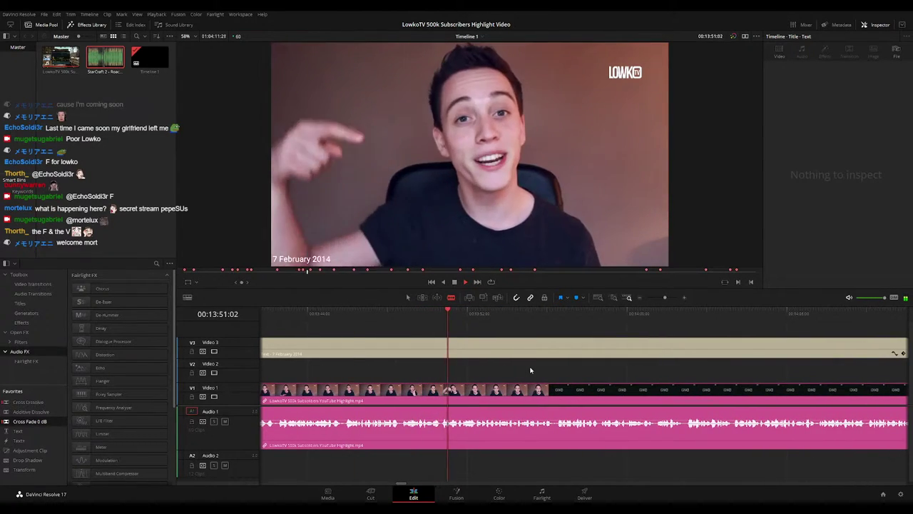
scroll(536, 373, "right", 1)
left_click_drag(666, 296, 668, 297)
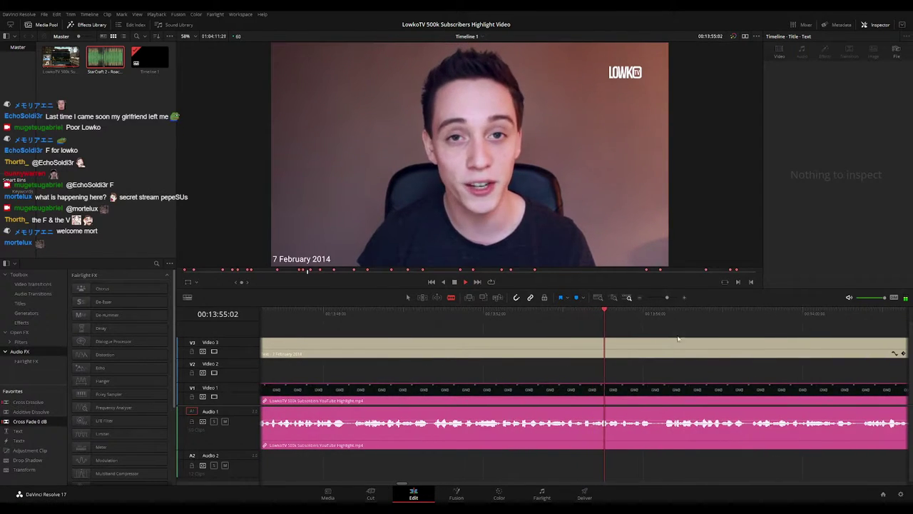
left_click_drag(722, 371, 617, 368)
scroll(587, 370, "right", 1)
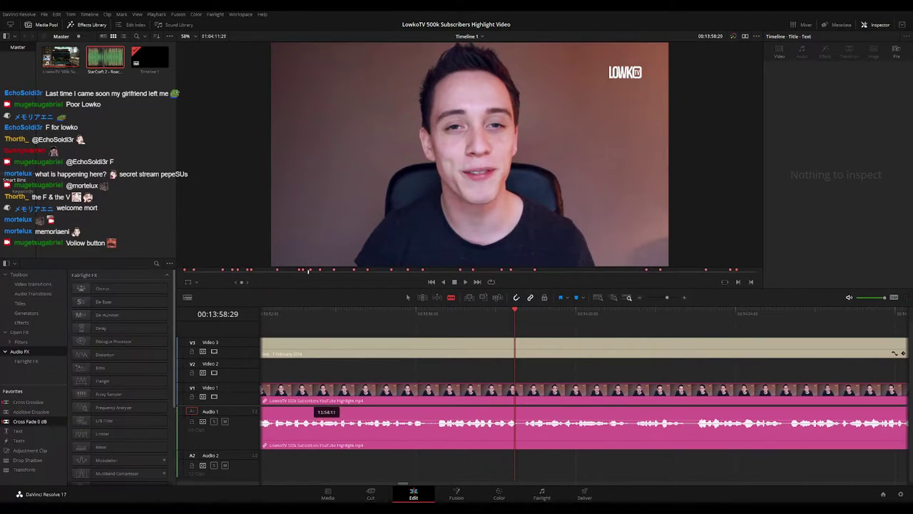
Replay the speech around 00:13:58, restarting from about 00:13:55, and review it up to about 00:14:02
left_click(435, 315)
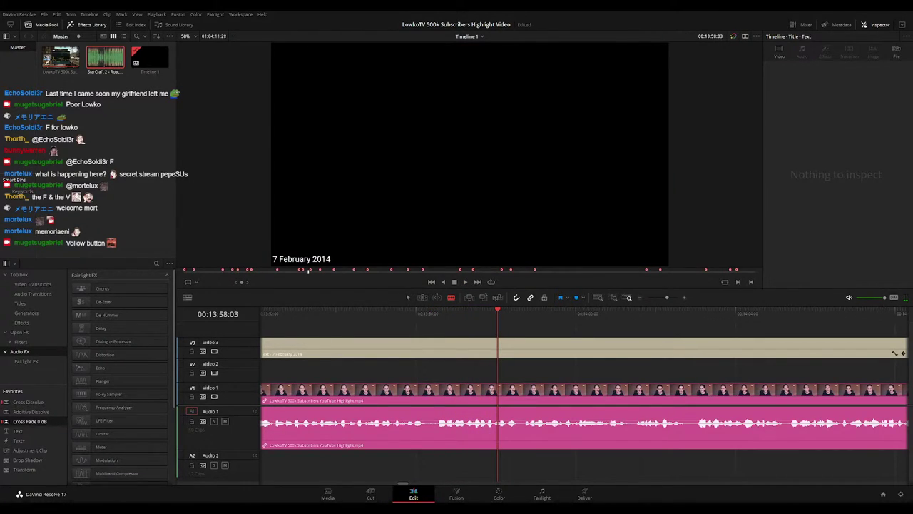
left_click(433, 315)
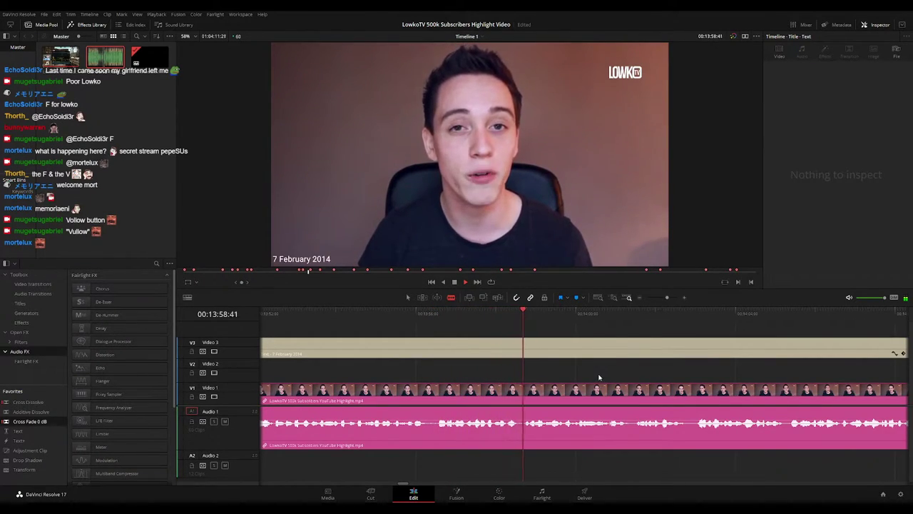
left_click(357, 320)
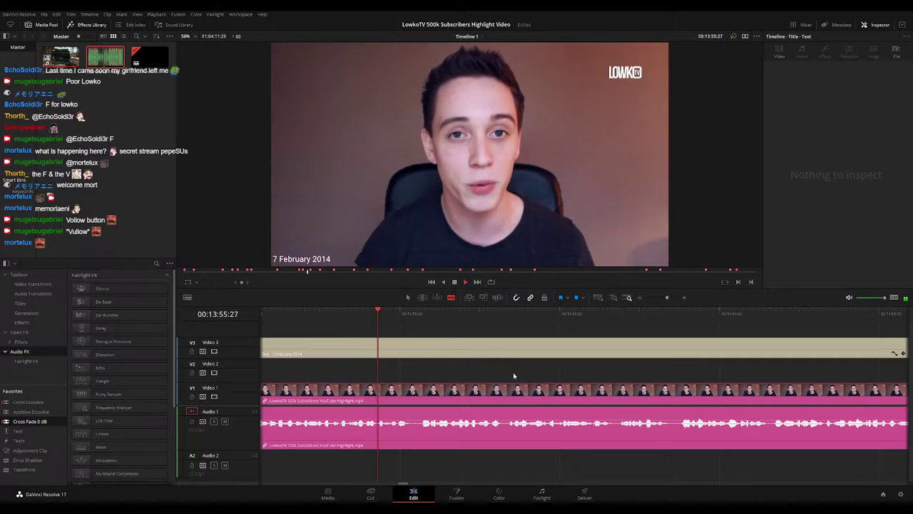
left_click_drag(628, 373, 556, 362)
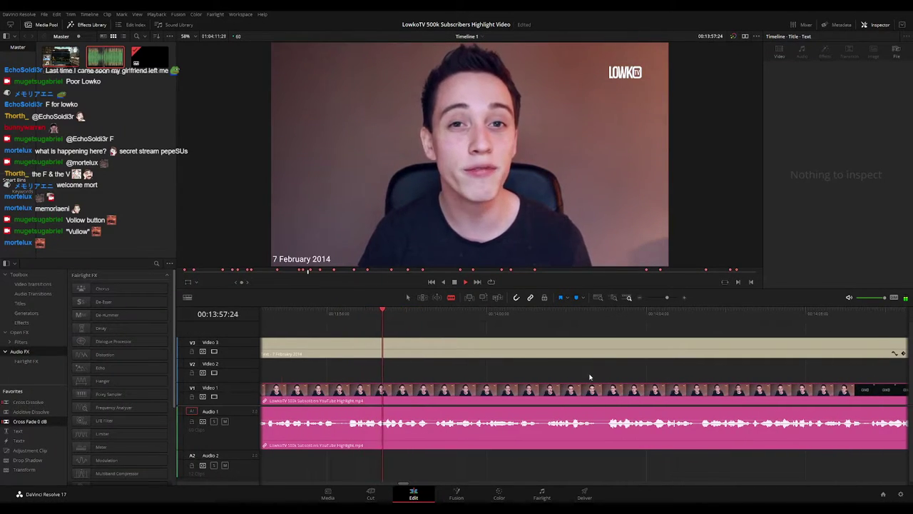
scroll(607, 375, "right", 2)
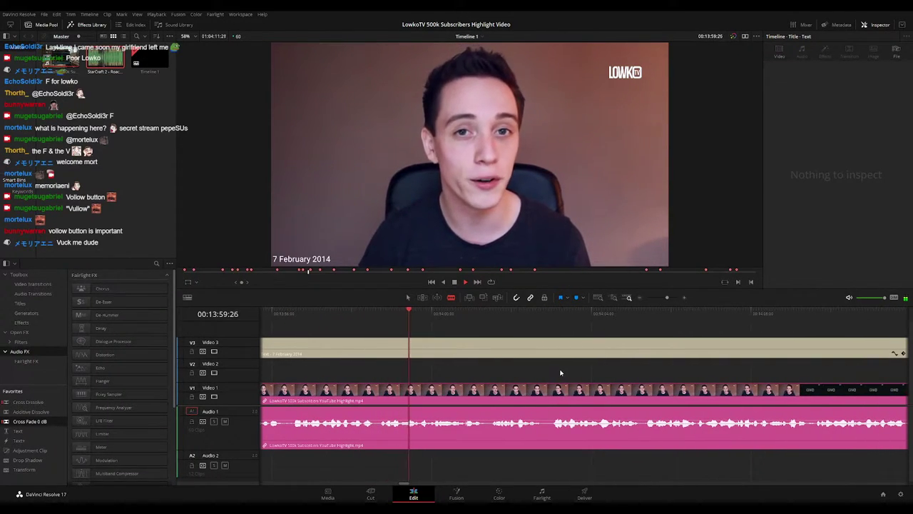
scroll(606, 379, "right", 2)
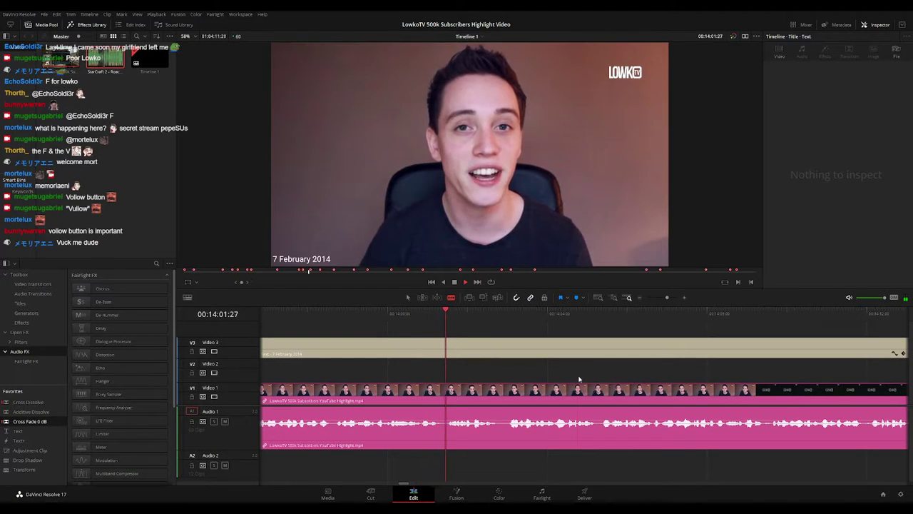
key("ctrl+z")
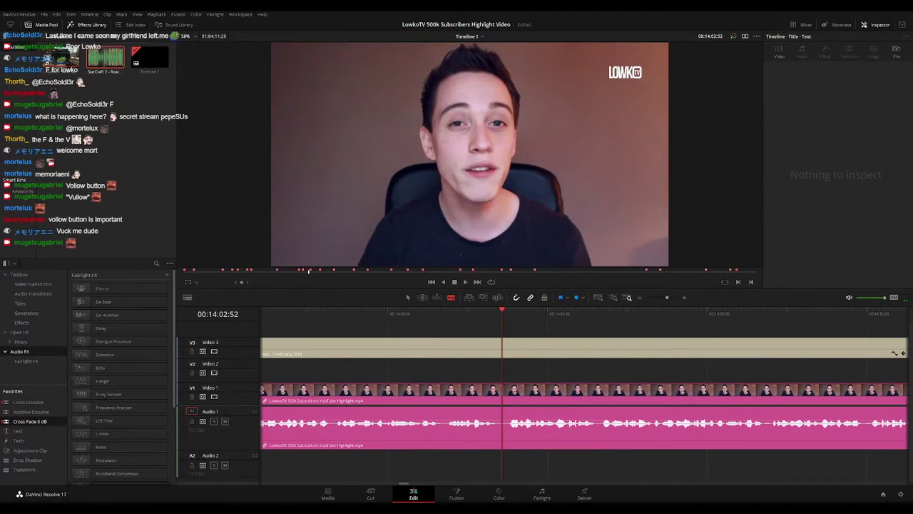
Review the end of the 7 February 2014 segment and the 21 June 2014 segment up to about 00:14:31
key("space")
left_click_drag(669, 373, 546, 367)
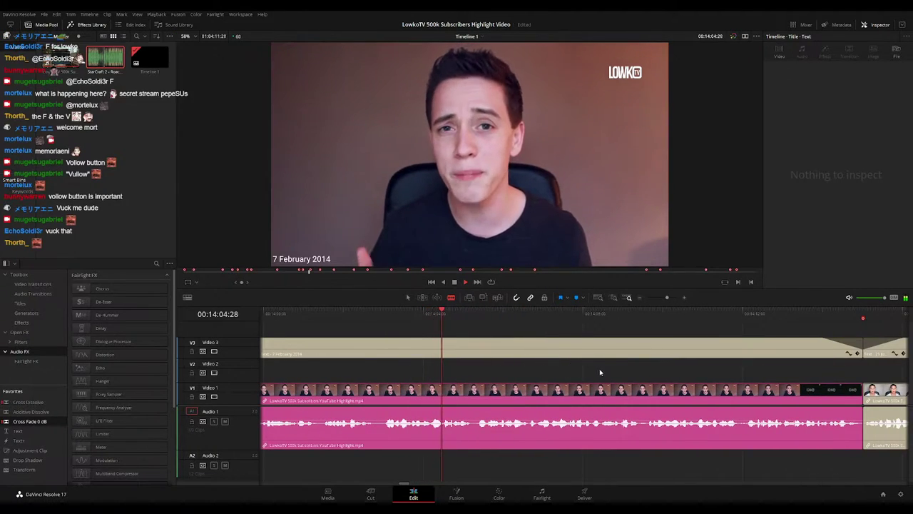
scroll(642, 371, "right", 3)
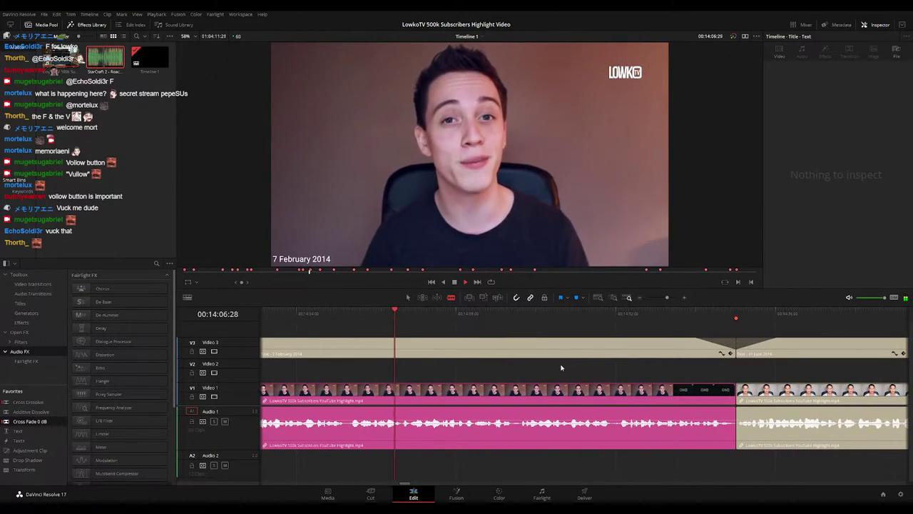
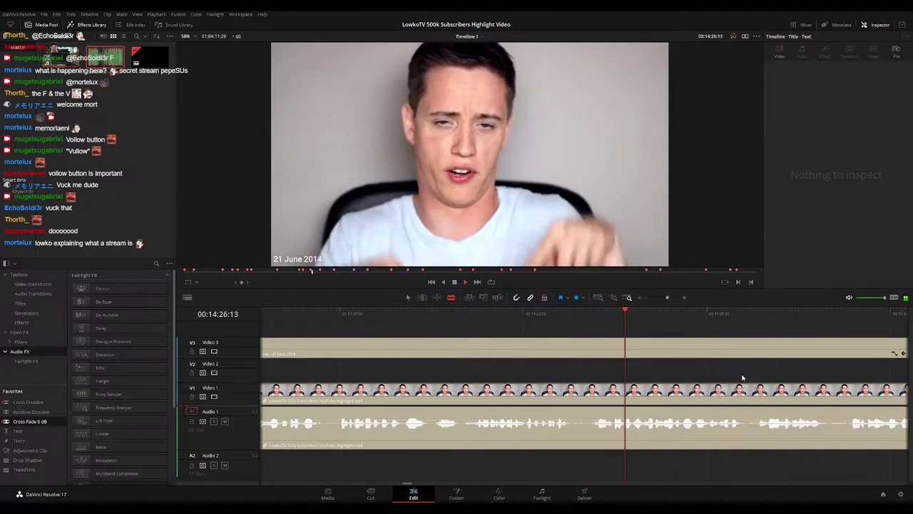
scroll(597, 367, "right", 3)
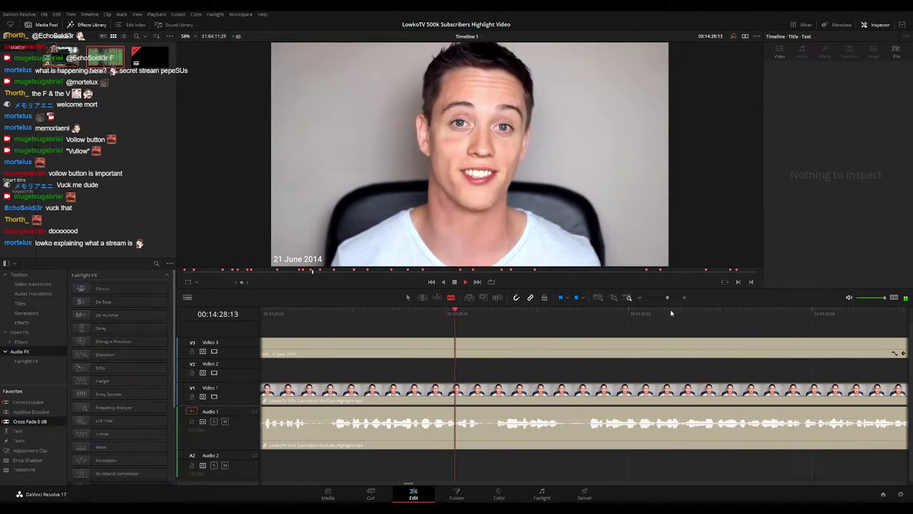
left_click_drag(667, 298, 663, 305)
left_click_drag(647, 371, 465, 363)
key("space")
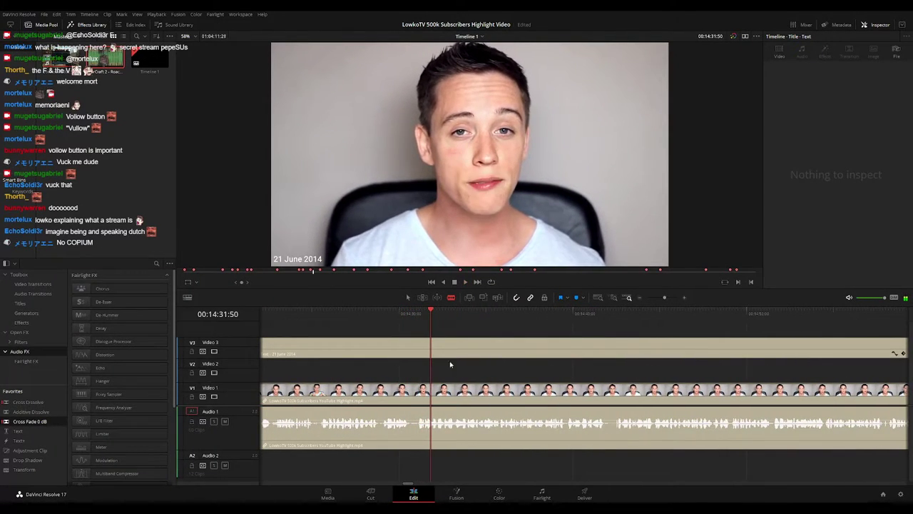
Cut the short pause starting at about 00:14:30:39 out of the 21 June 2014 clip and close the gap
scroll(438, 393, "down", 1)
scroll(437, 393, "up", 2)
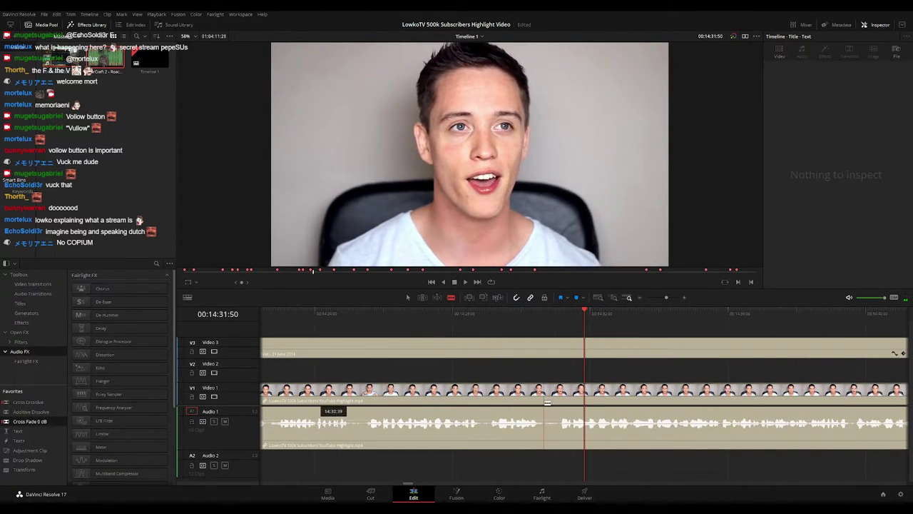
left_click(546, 403)
left_click(556, 401)
key("Delete")
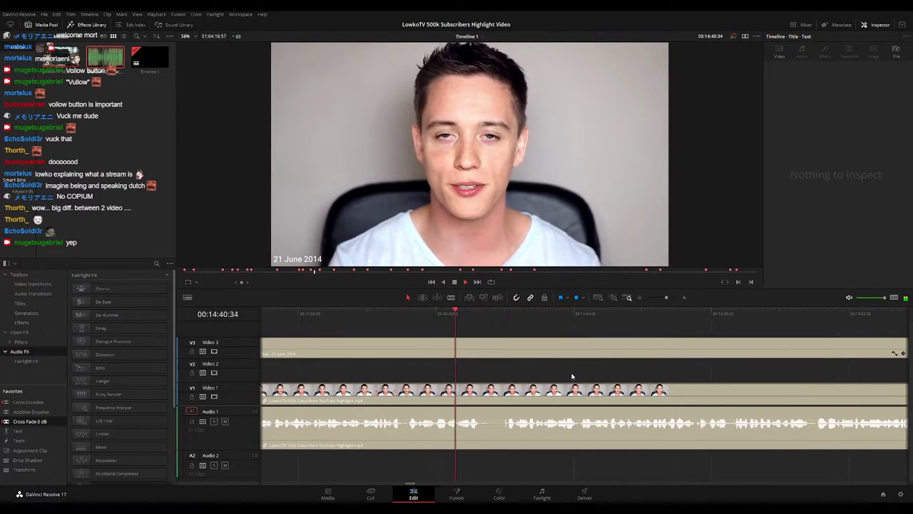
Cut the pause from about 00:14:41:20 to 00:14:42:05 out of the 21 June 2014 clip and close the gap
key("b")
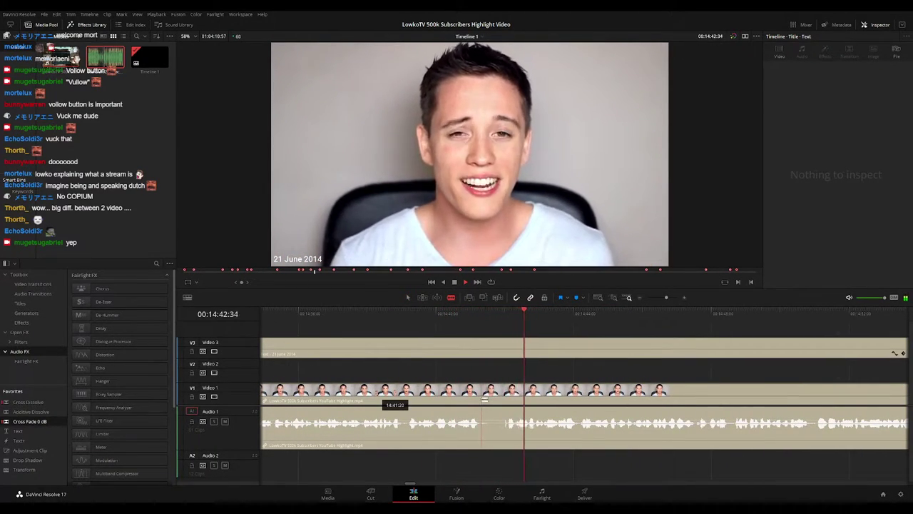
left_click(480, 396)
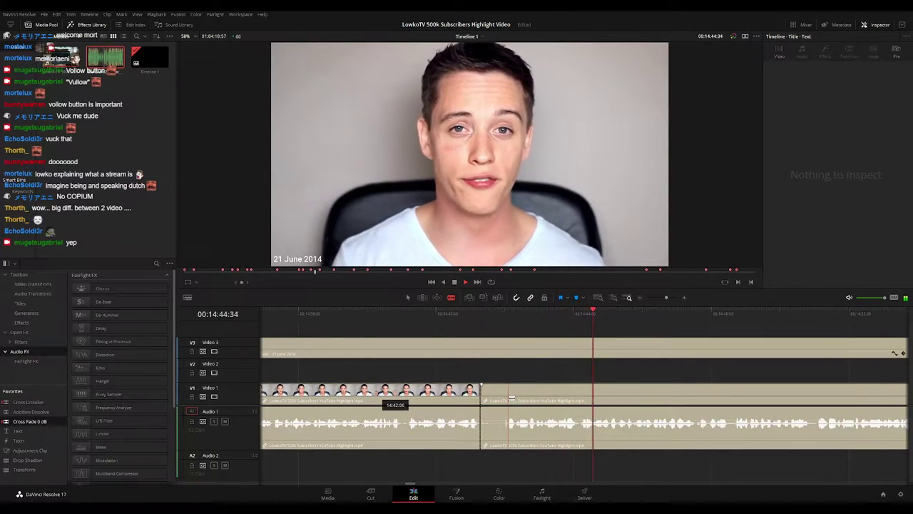
left_click(506, 397)
key("a")
left_click(492, 398)
key("Delete")
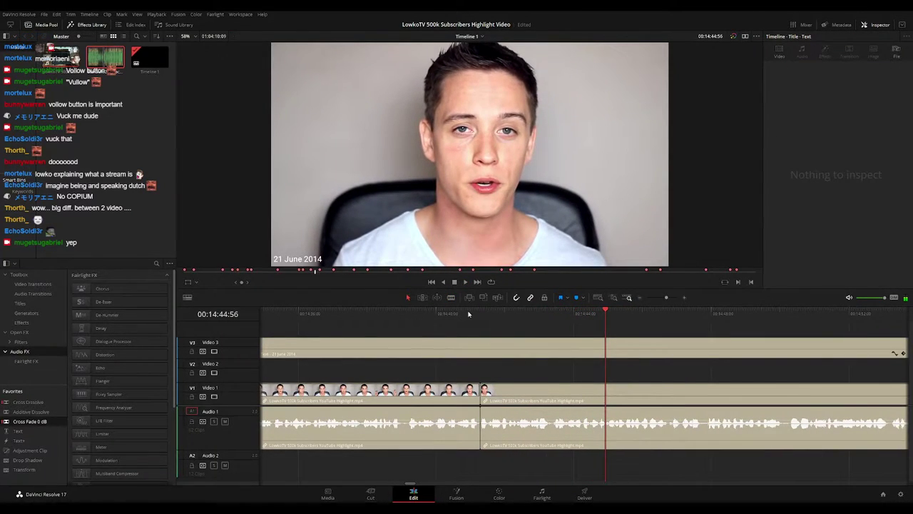
Play back the new cut near 00:14:41 and review the speech that follows up to about 00:14:50
left_click(469, 314)
key("space")
scroll(670, 375, "right", 2)
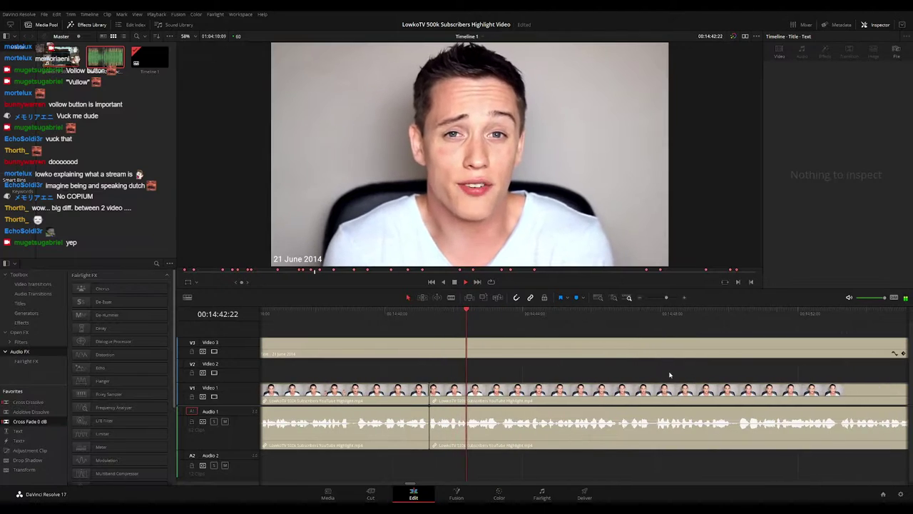
scroll(671, 379, "right", 1)
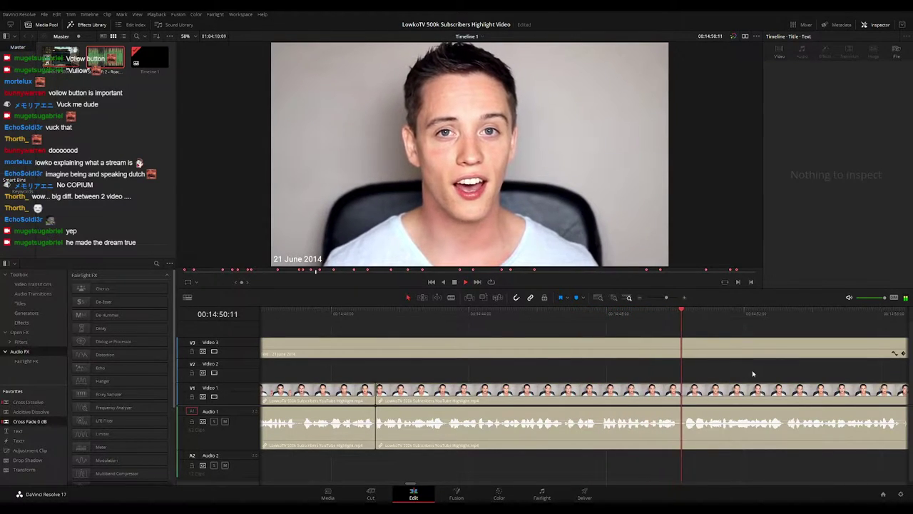
Cut the short pause starting at about 00:14:50:16 out of the 21 June 2014 clip and close the gap
left_click_drag(752, 373, 513, 348)
key("b")
key("space")
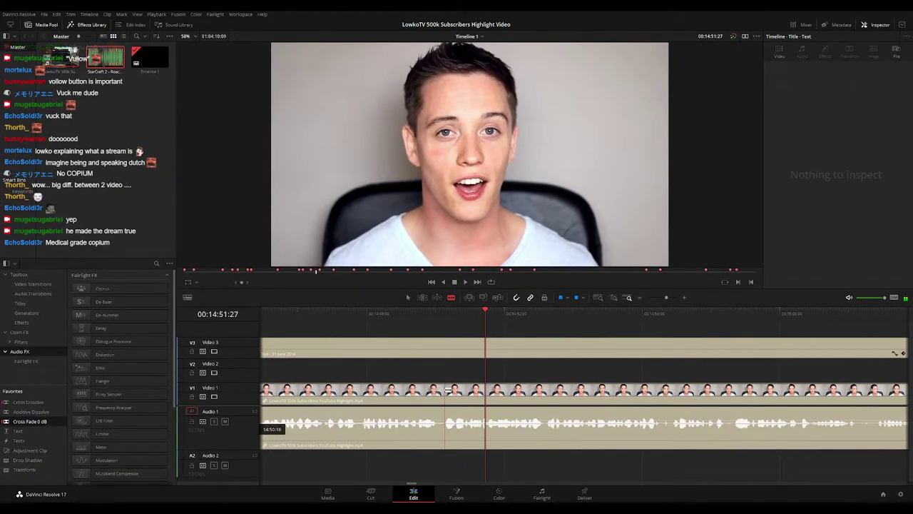
left_click(455, 390)
key("a")
left_click(446, 390)
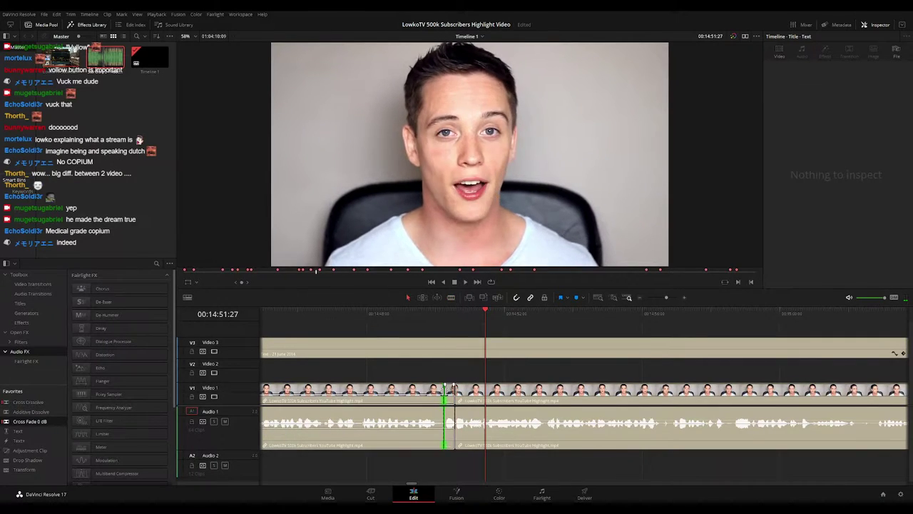
left_click(449, 394)
key("Delete")
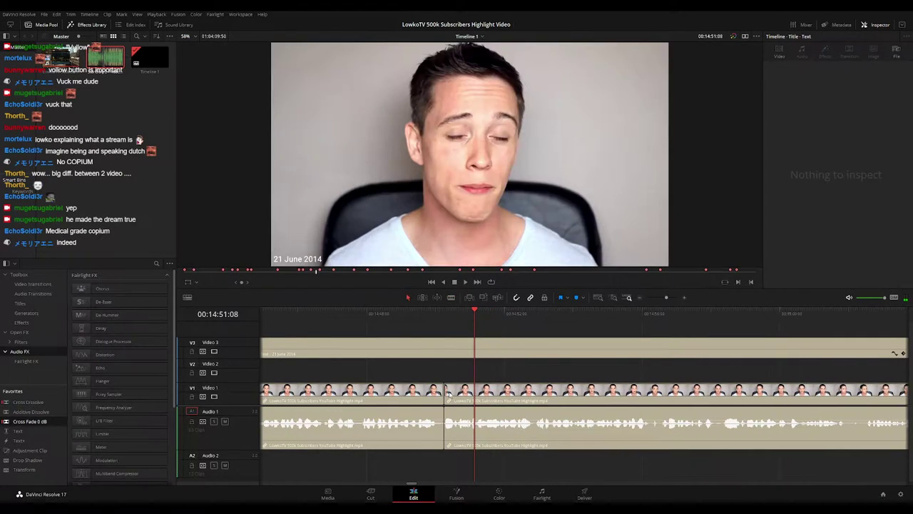
Play back the new cut near 00:14:50 and review the speech that follows up to about 00:14:56
left_click(417, 318)
key("space")
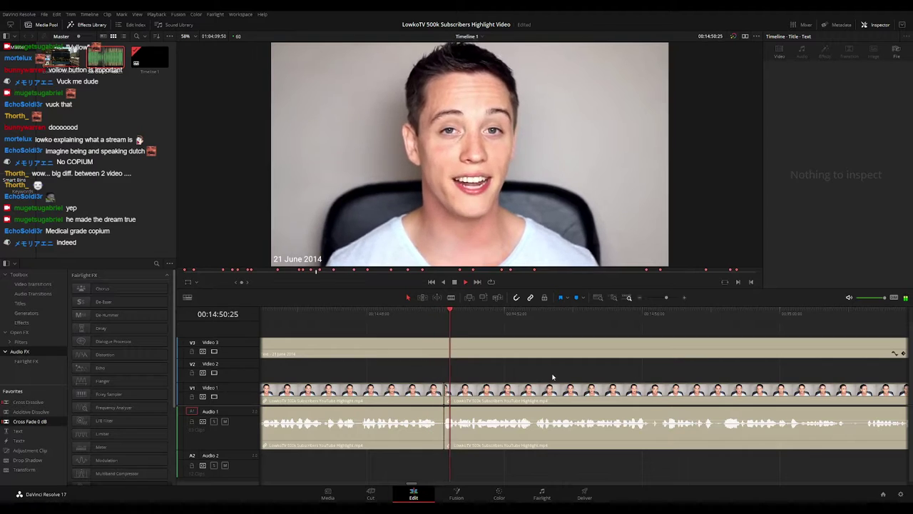
scroll(635, 379, "right", 1)
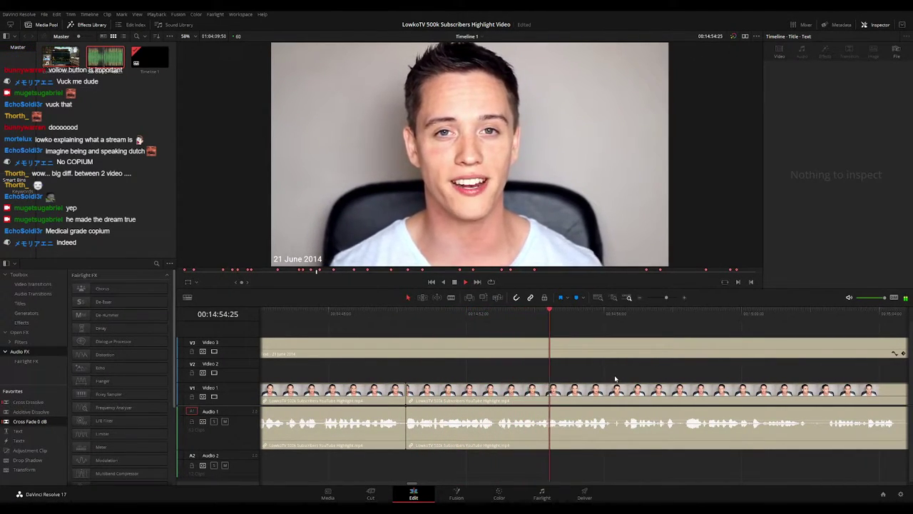
scroll(666, 364, "right", 4)
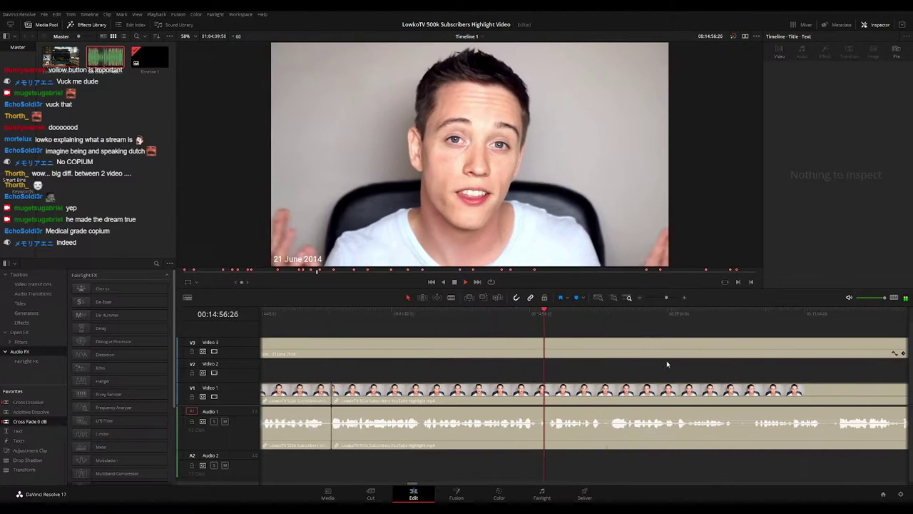
Cut the very short piece at about 00:14:56 out of the 21 June 2014 clip and close the gap
key("b")
left_click(454, 389)
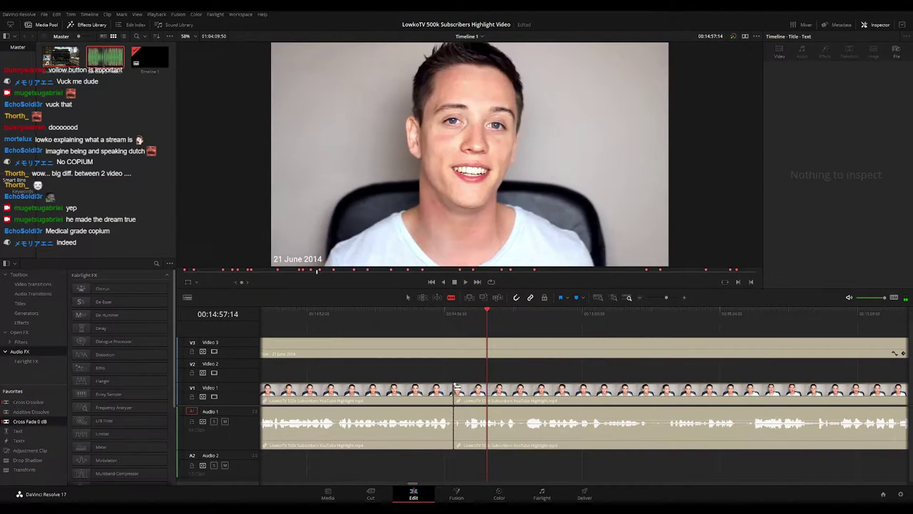
key("a")
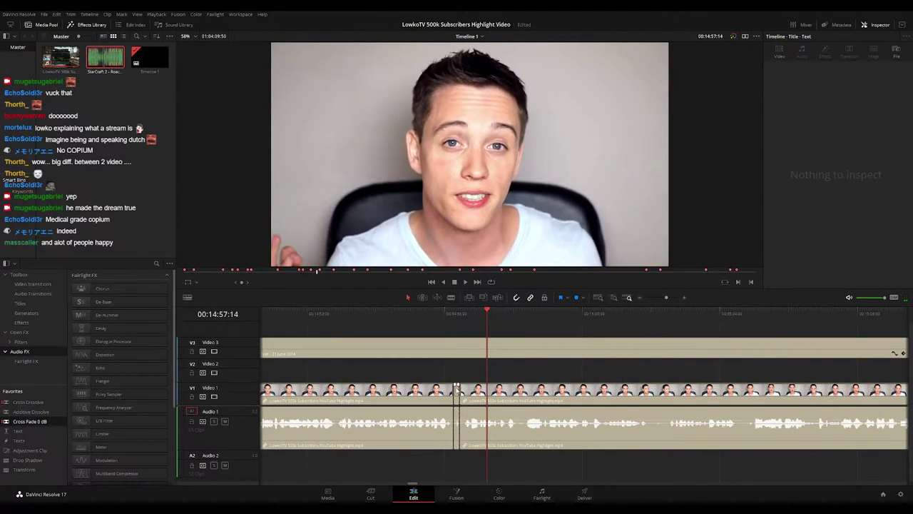
left_click(456, 389)
key("Delete")
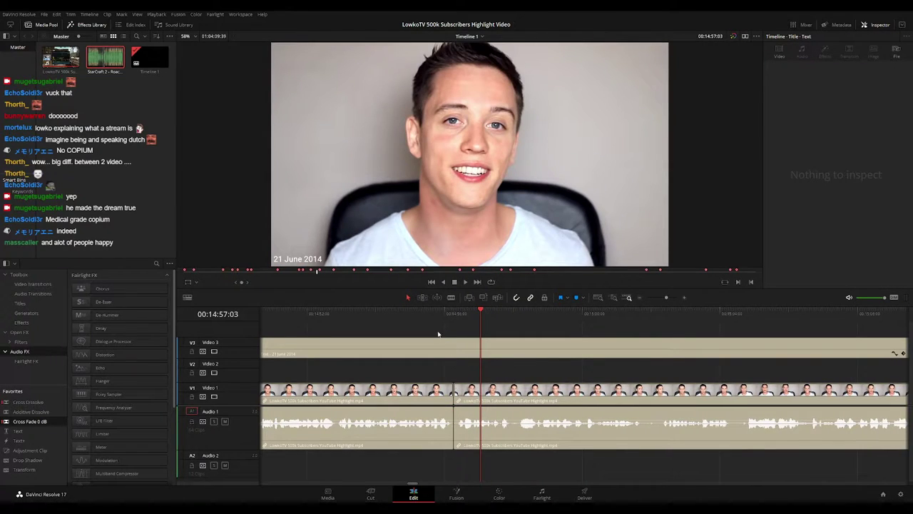
Play back the new cut near 00:14:56 and review the rest of the 21 June 2014 speech up to about 00:15:08
key("space")
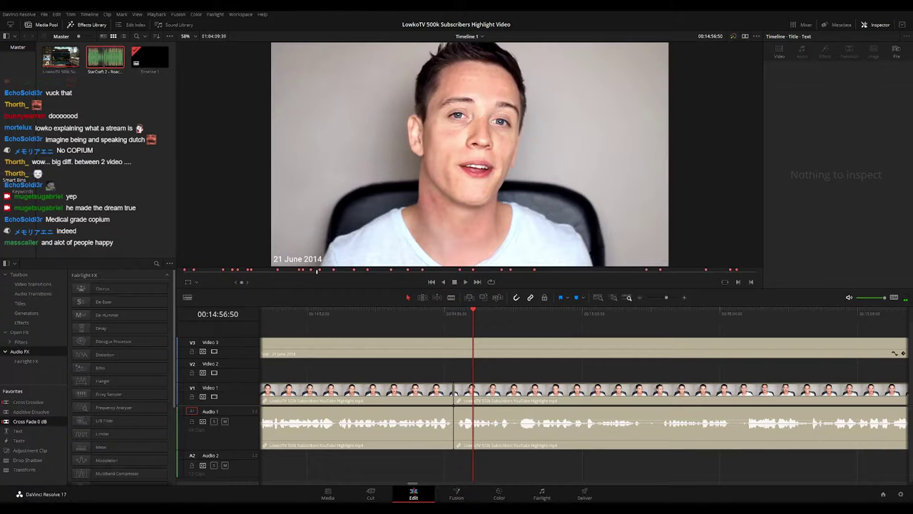
left_click(438, 310)
key("space")
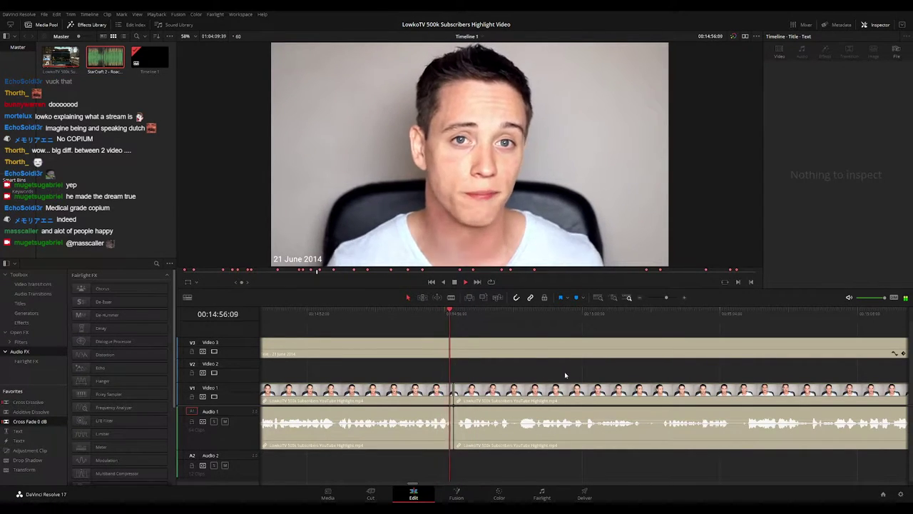
scroll(635, 379, "right", 1)
scroll(636, 379, "right", 1)
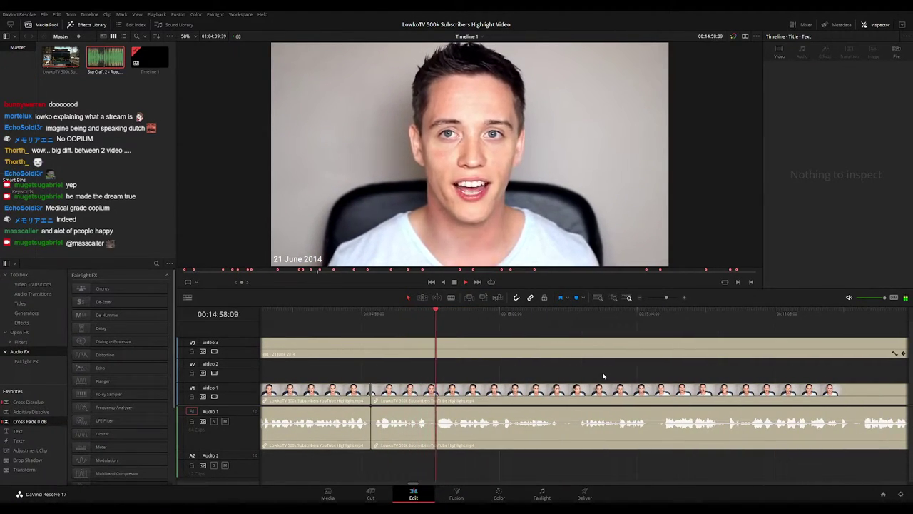
scroll(620, 374, "down", 1)
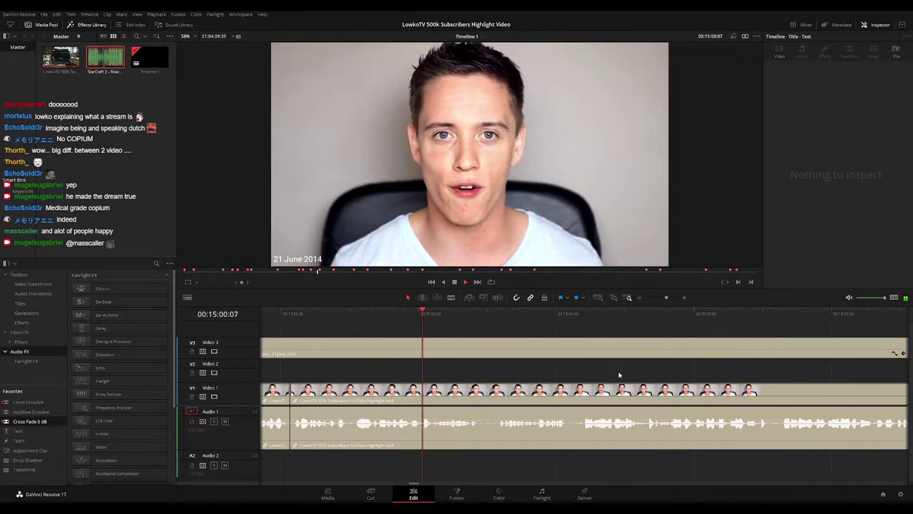
scroll(628, 377, "down", 1)
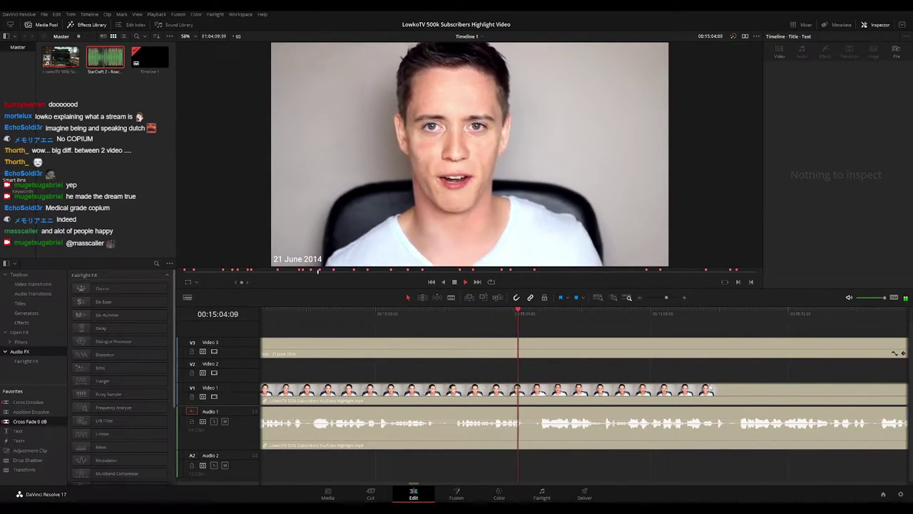
scroll(668, 373, "down", 1)
scroll(626, 371, "down", 1)
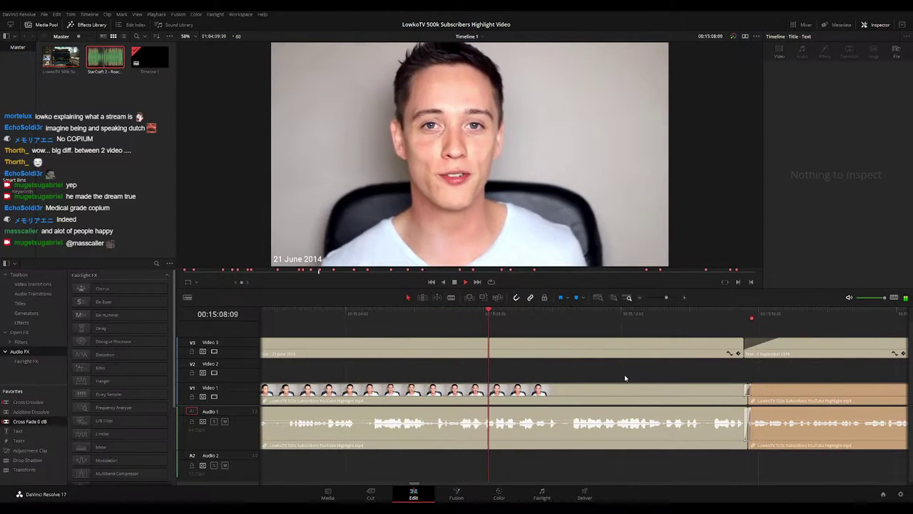
Add a fade-out to the end of the 21 June 2014 date title, just before the 6 September 2014 title starts
scroll(624, 371, "down", 2)
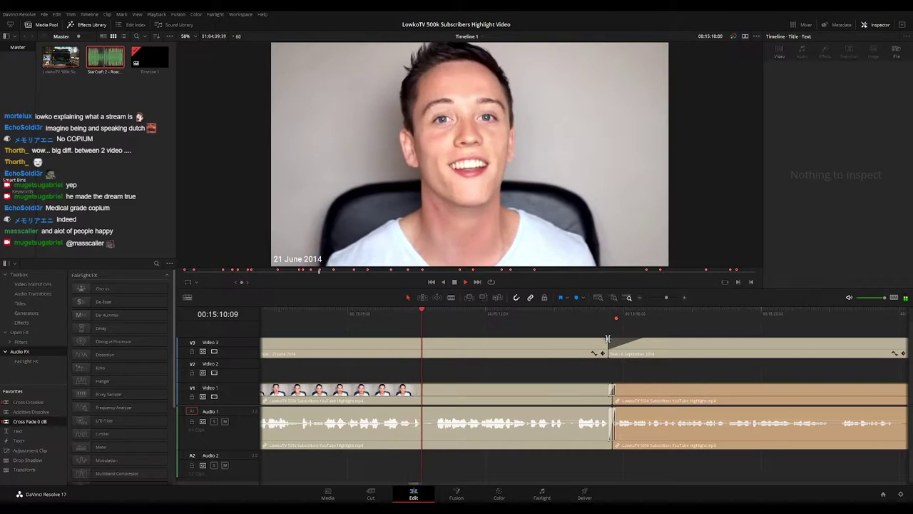
left_click_drag(580, 339, 574, 339)
scroll(612, 364, "down", 2)
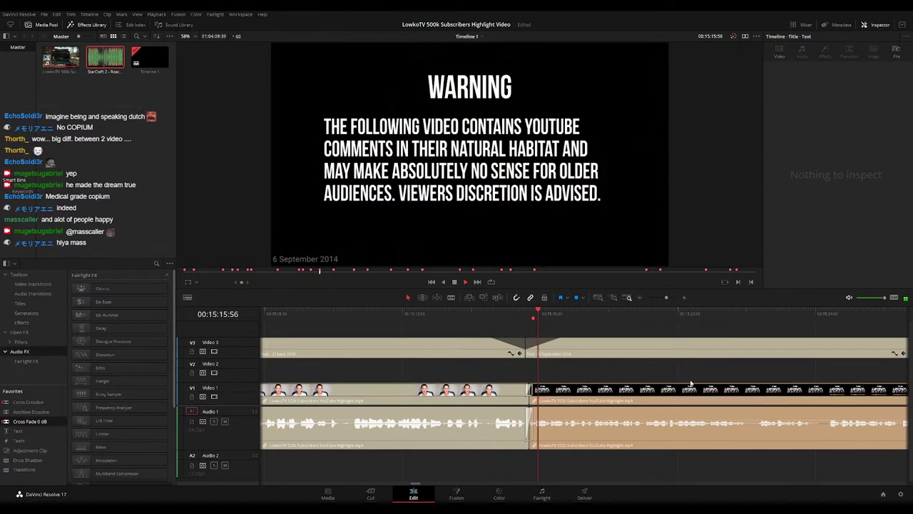
Review the 6 September 2014 segment from its opening warning screen up to about 00:15:38
scroll(699, 371, "down", 3)
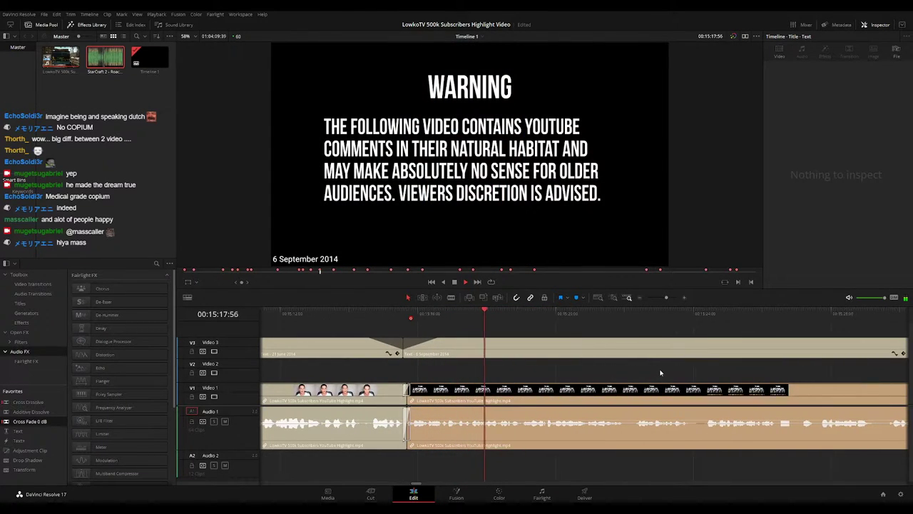
scroll(586, 365, "down", 2)
scroll(606, 377, "down", 1)
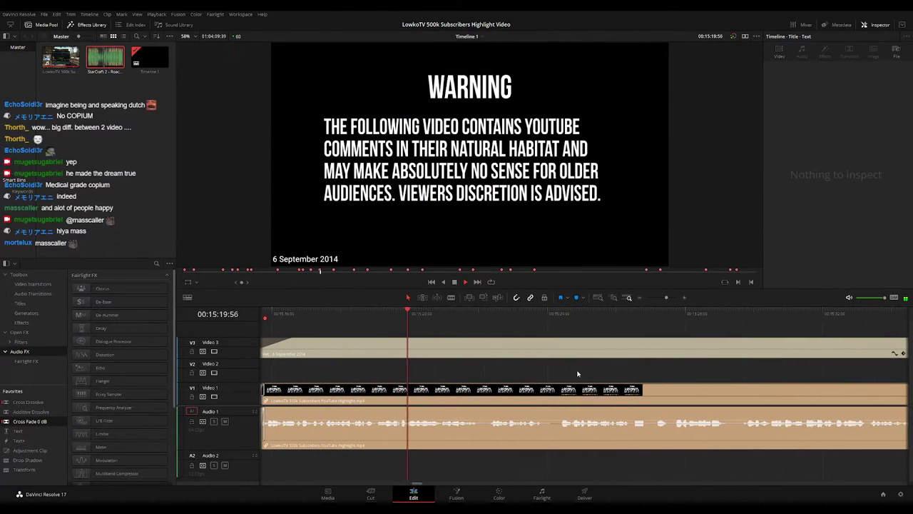
scroll(578, 377, "down", 1)
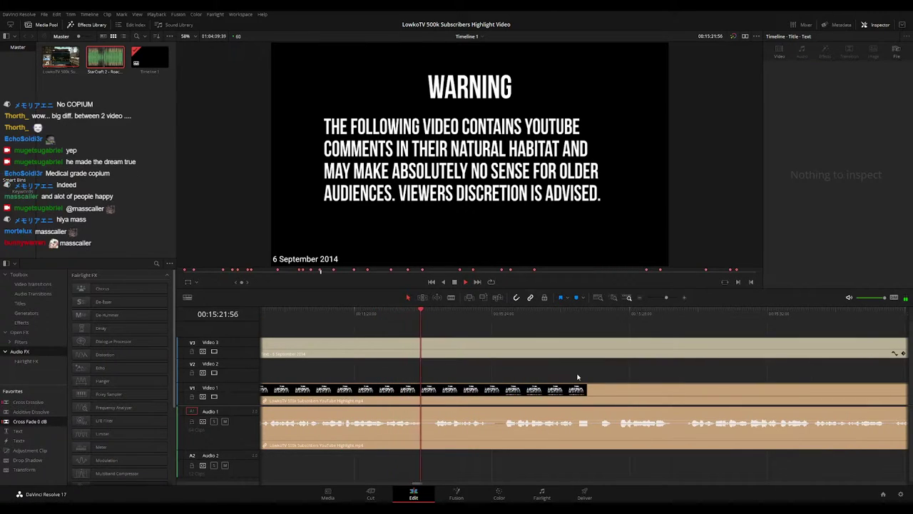
scroll(582, 376, "down", 1)
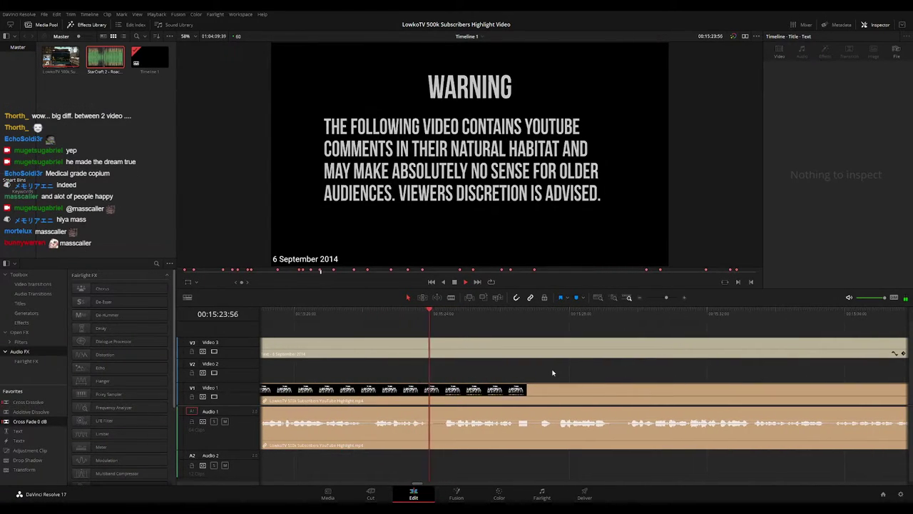
scroll(563, 370, "down", 2)
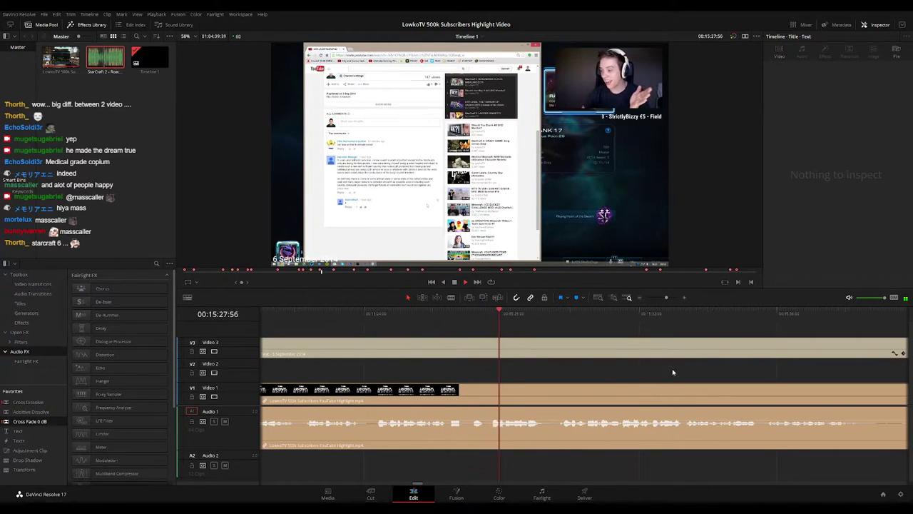
scroll(620, 365, "down", 1)
scroll(635, 372, "down", 1)
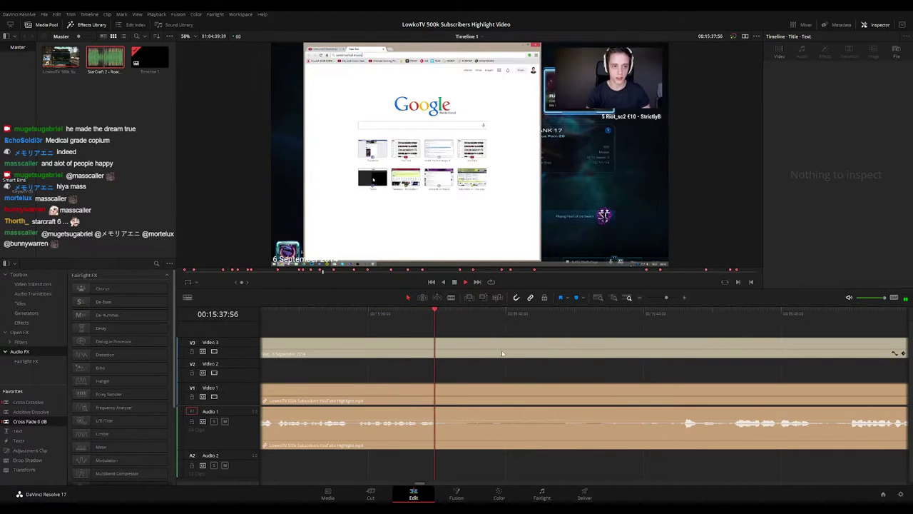
Cut the silent music search from about 00:15:38:36 to 00:15:42:39 out of the 6 September 2014 clip and close the gap
key("b")
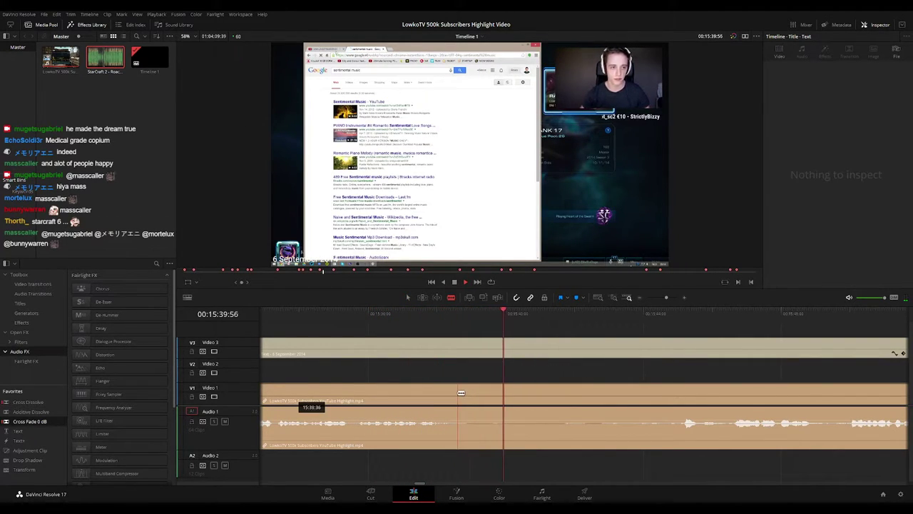
left_click(459, 393)
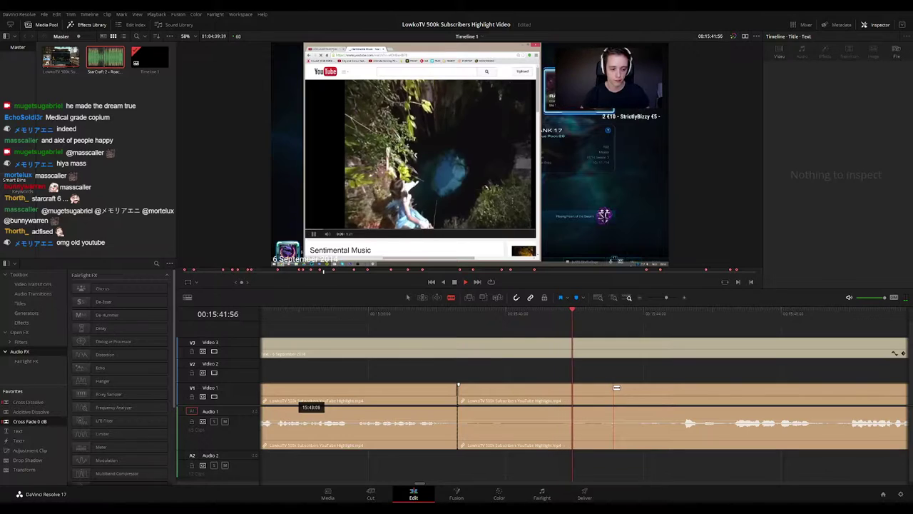
key("space")
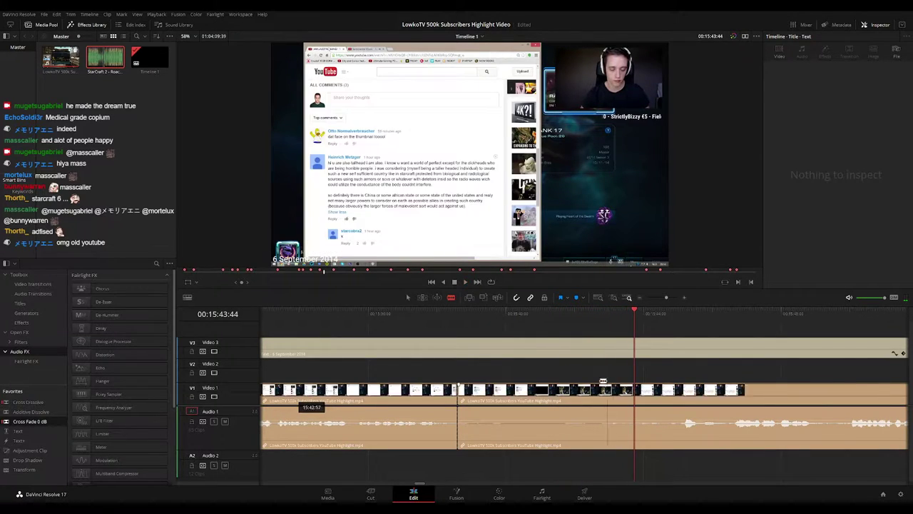
left_click(597, 388)
key("a")
left_click(568, 394)
key("Delete")
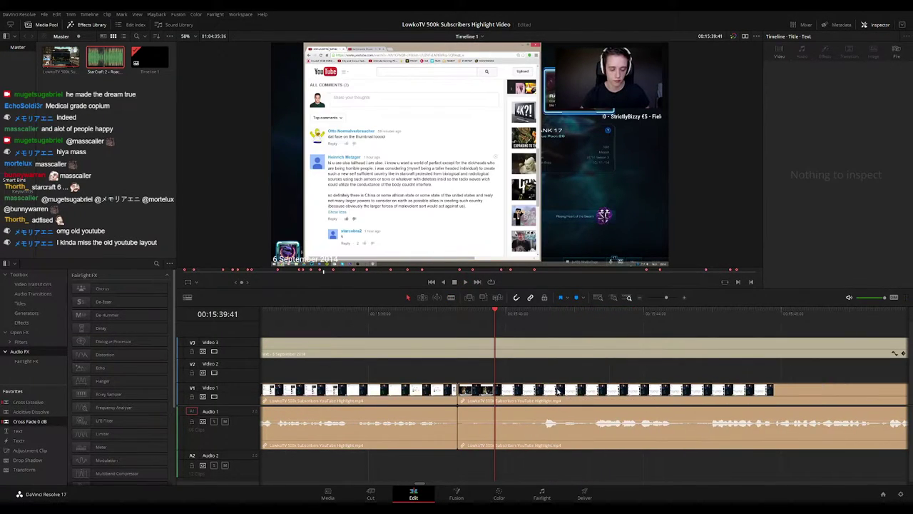
Play back the new cut near 00:15:38 and review the comment reading that follows up to about 00:15:52
left_click(423, 310)
key("space")
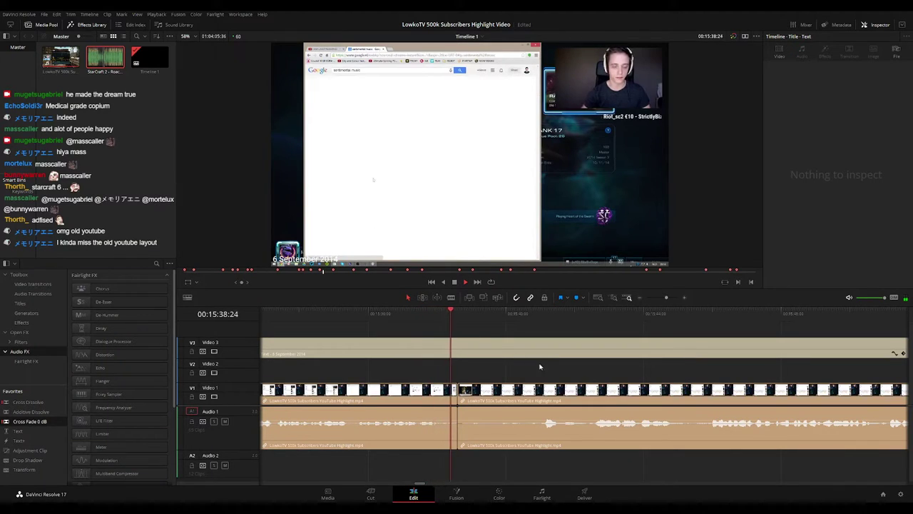
key("space")
left_click_drag(414, 314, 355, 311)
key("space")
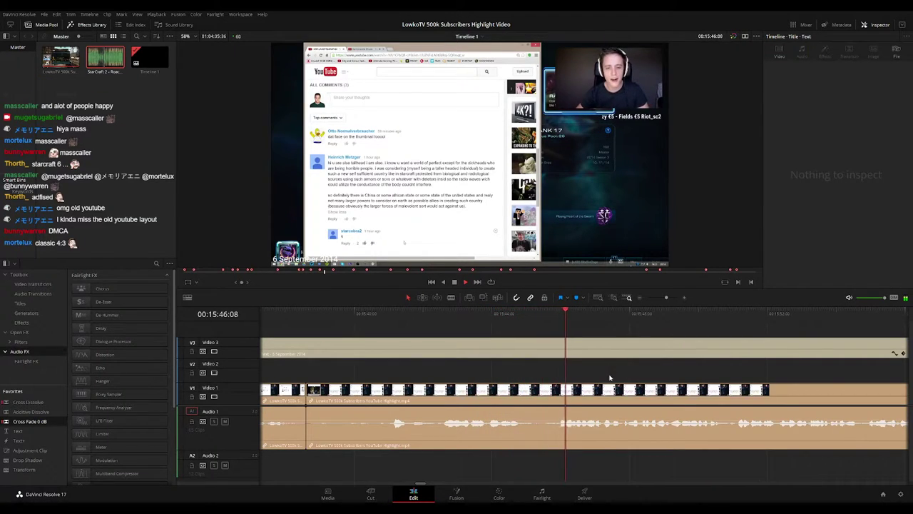
key("space")
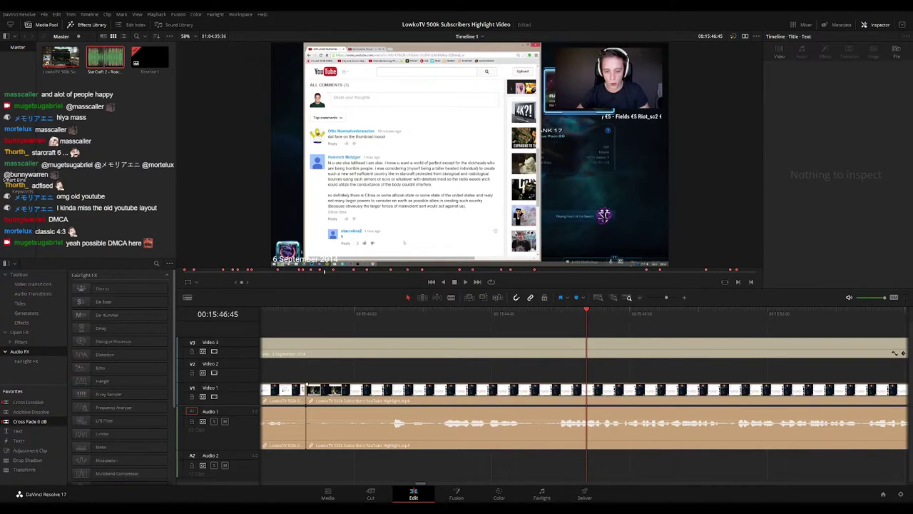
scroll(582, 355, "right", 3)
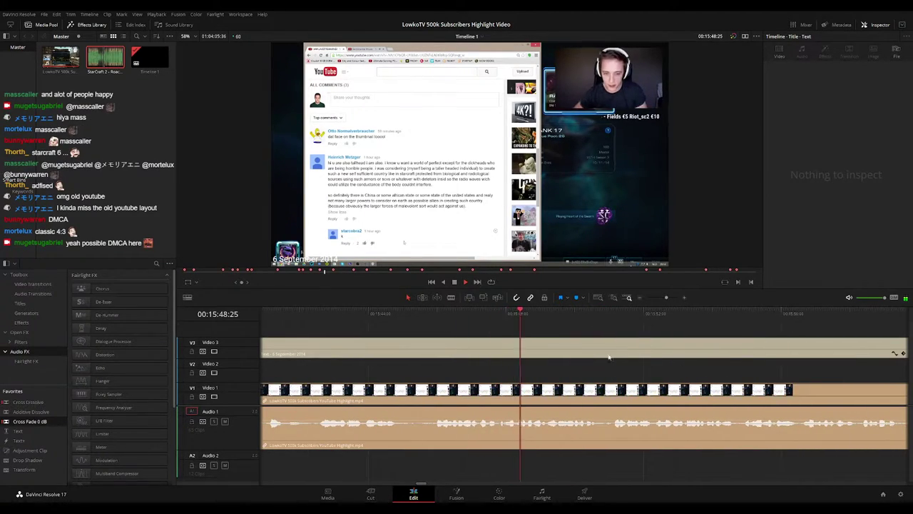
scroll(578, 353, "right", 3)
scroll(578, 370, "right", 3)
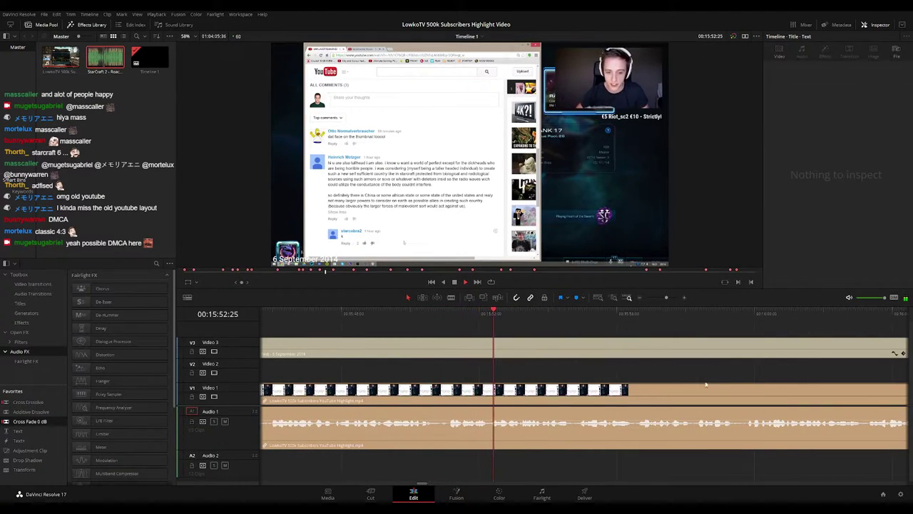
scroll(614, 372, "right", 3)
Move the 6 September 2014 date title over the comment-reading clip to position X 1750, Y 50
scroll(649, 361, "down", 4)
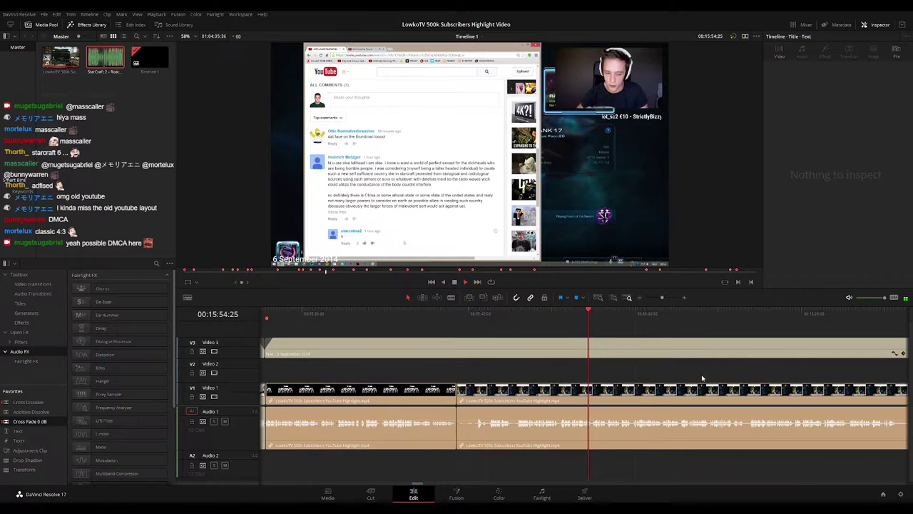
scroll(520, 363, "right", 4)
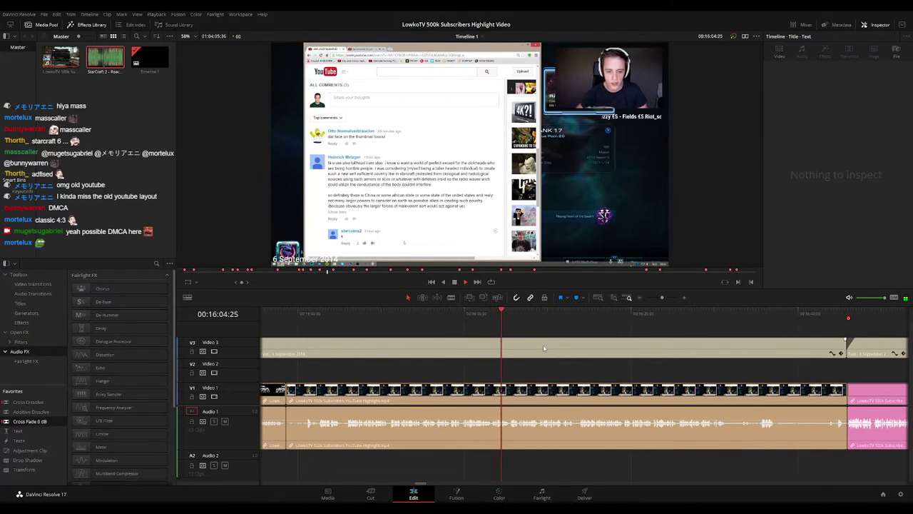
left_click(569, 349)
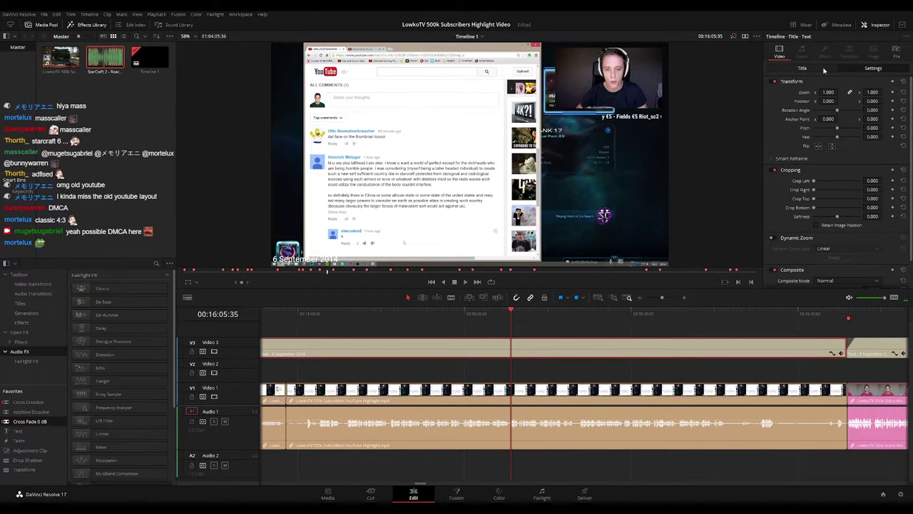
left_click(824, 69)
left_click_drag(829, 218, 874, 225)
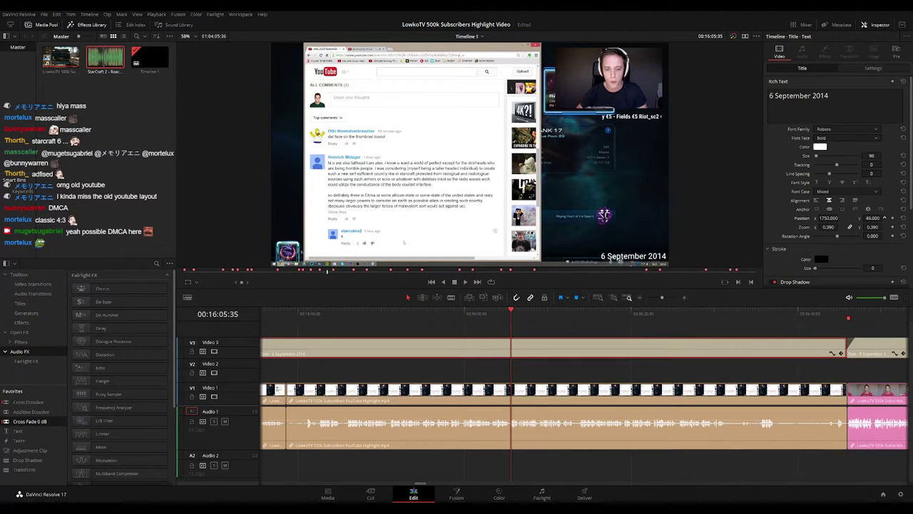
left_click(612, 374)
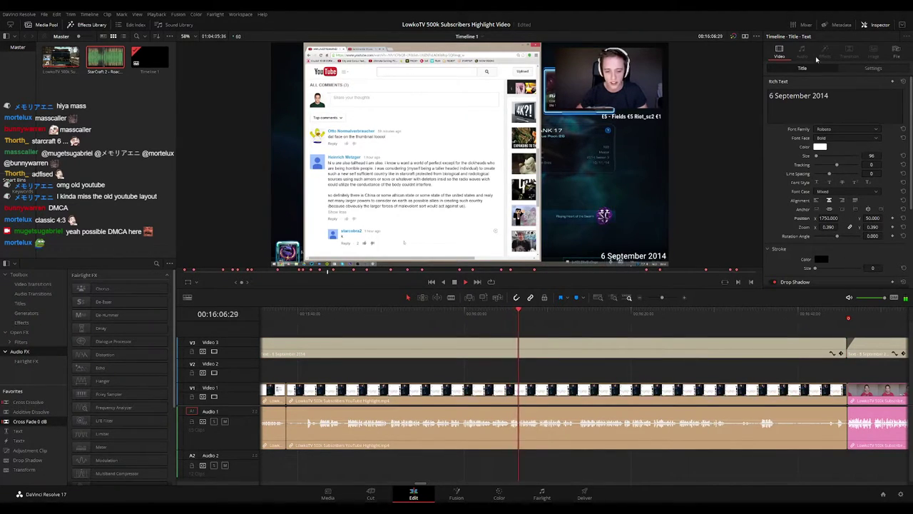
left_click(887, 71)
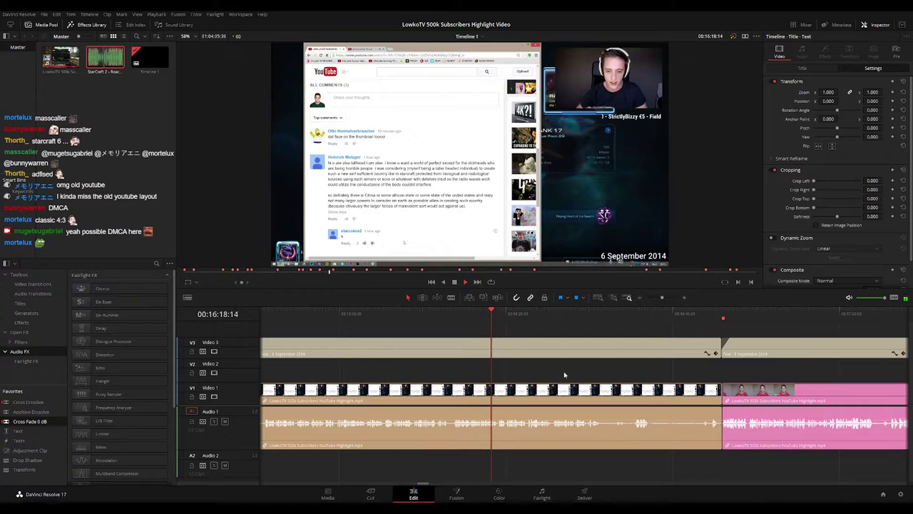
Review the rest of the 6 September 2014 segment and the opening of the 8 September 2014 segment up to about 00:16:57
left_click_drag(565, 372, 521, 371)
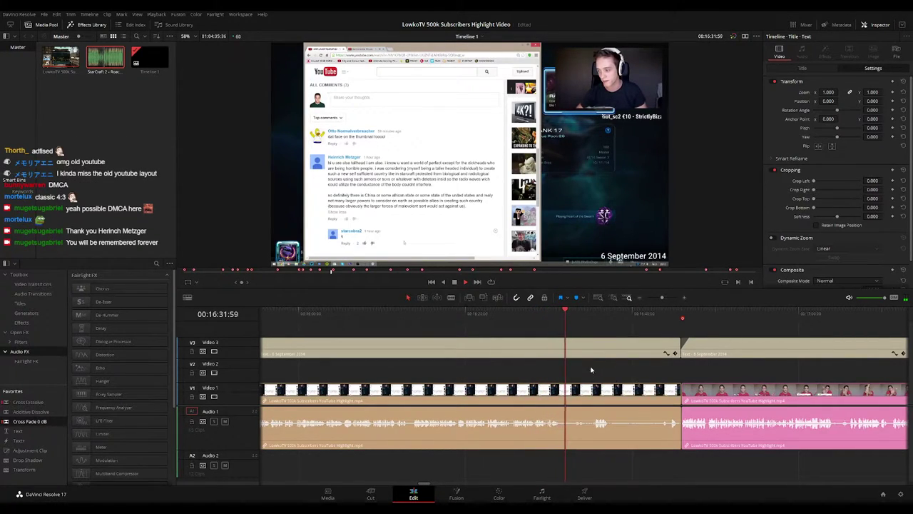
left_click_drag(592, 366, 500, 366)
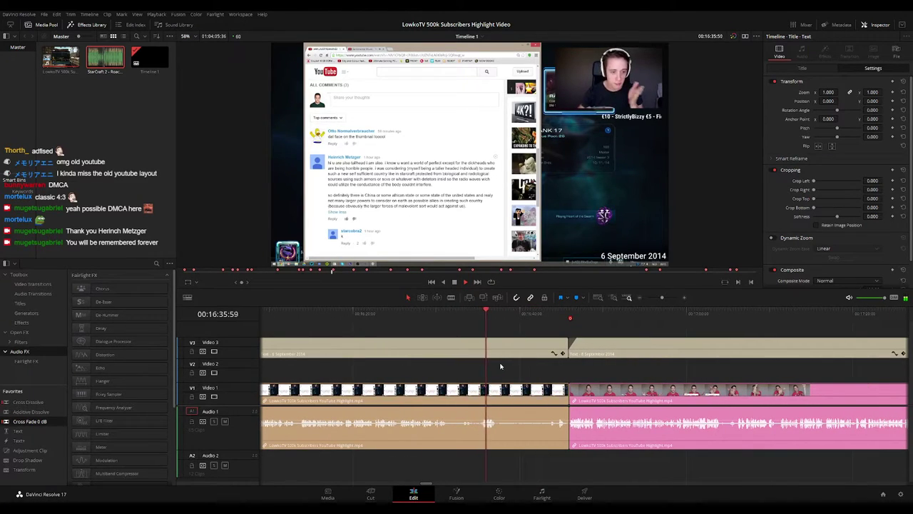
left_click_drag(521, 318, 541, 318)
left_click_drag(612, 374, 532, 365)
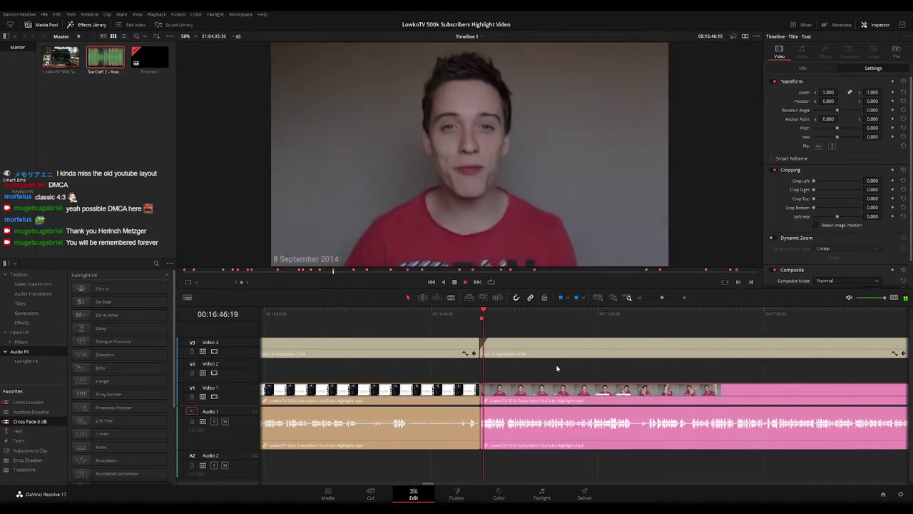
scroll(558, 366, "right", 1)
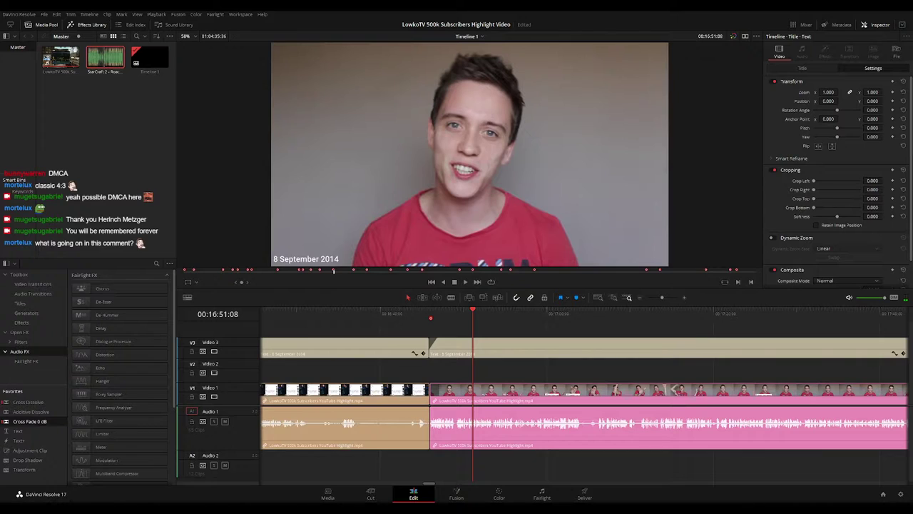
key("space")
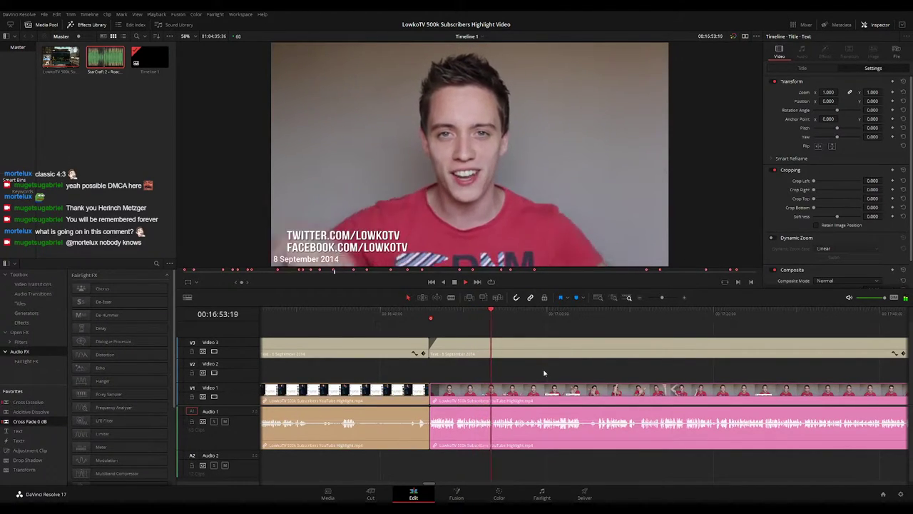
left_click_drag(588, 375, 546, 375)
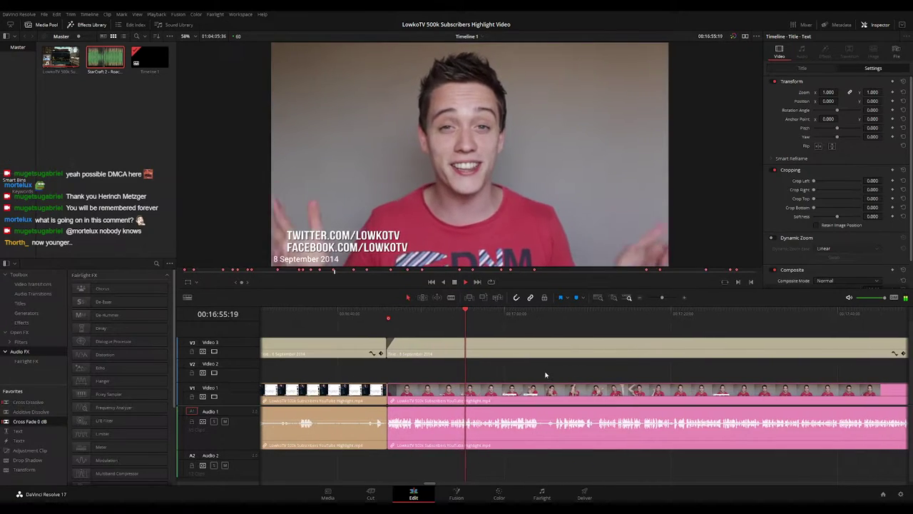
scroll(542, 372, "right", 2)
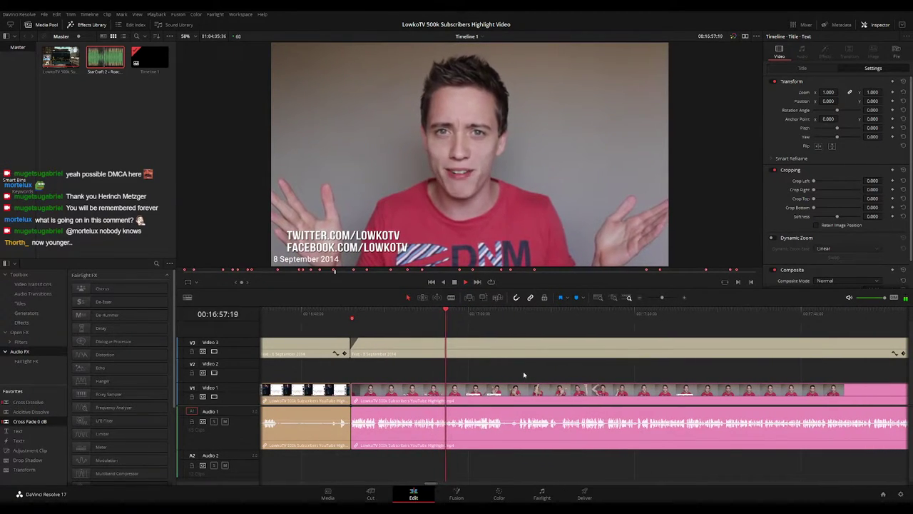
Compare playback at the end of the 6 September 2014 clip with several points early in the 8 September 2014 clip
left_click(328, 314)
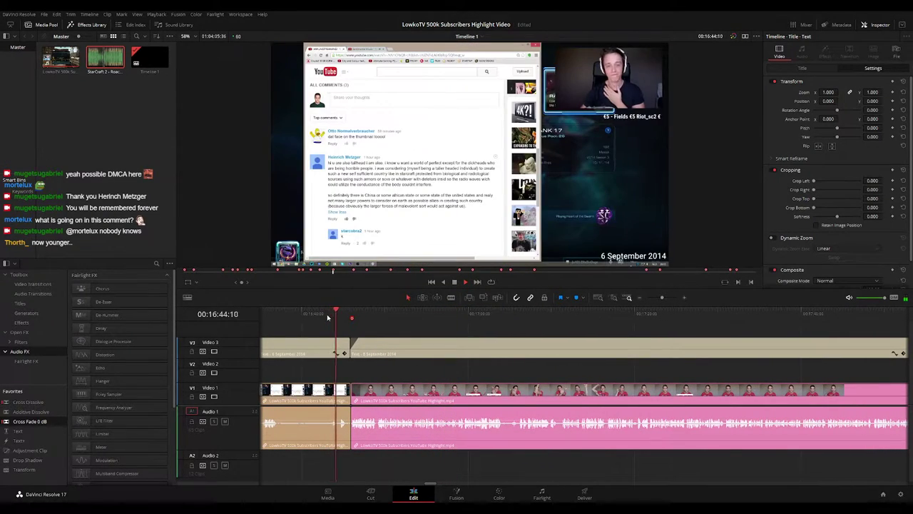
left_click(405, 319)
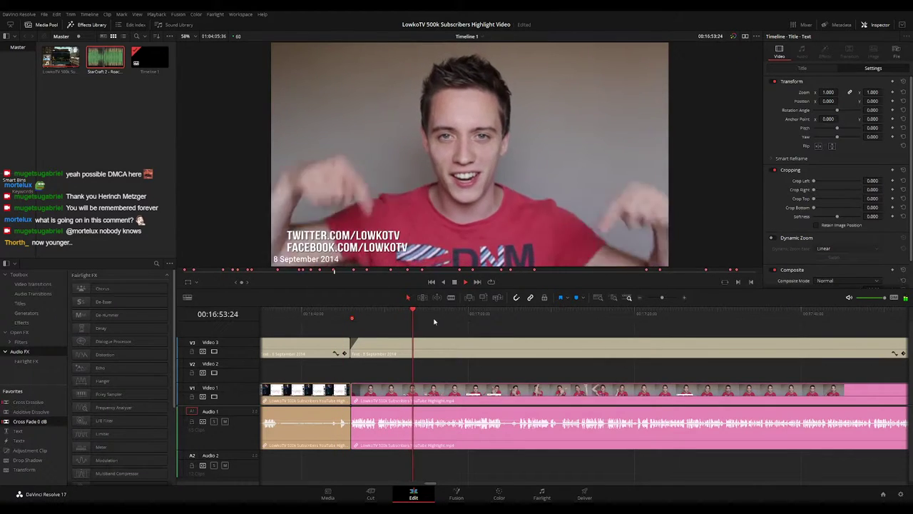
left_click(328, 315)
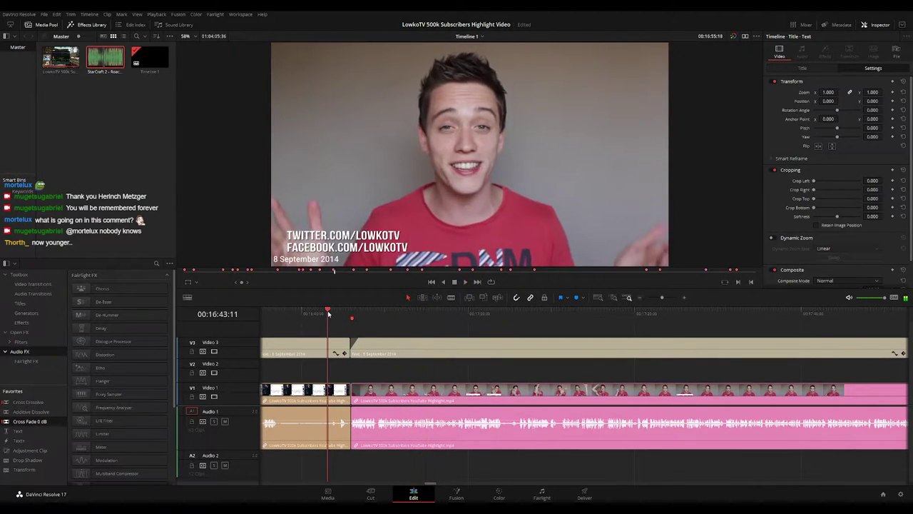
left_click(492, 314)
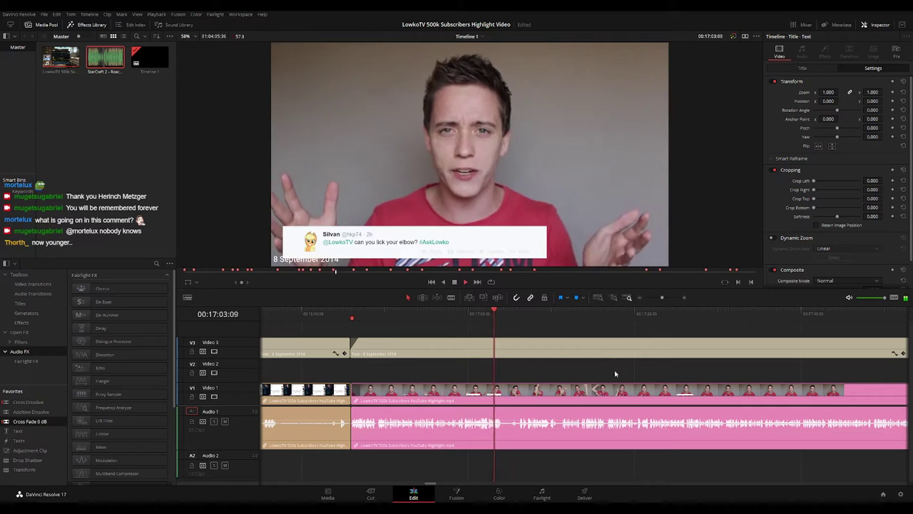
left_click(454, 324)
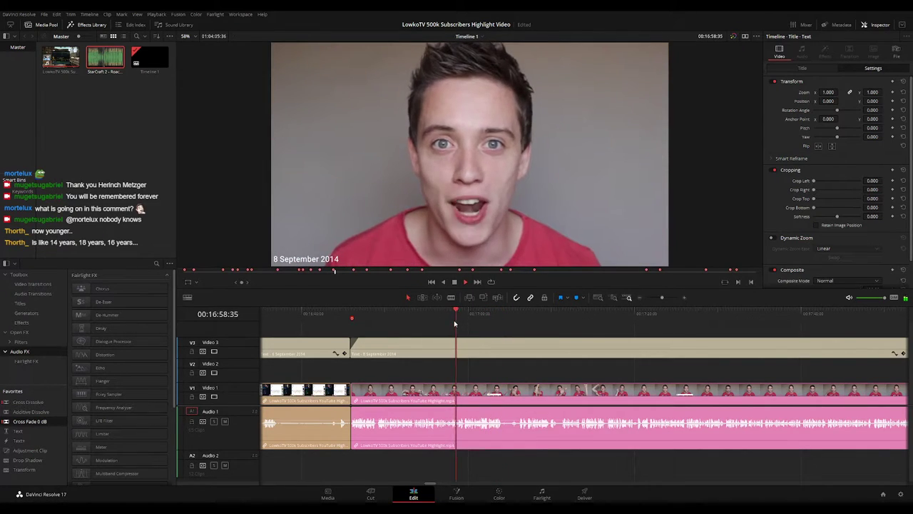
Review the elbow-licking question in the 8 September 2014 segment, replaying its start and continuing to about 00:17:24
left_click_drag(532, 375, 496, 369)
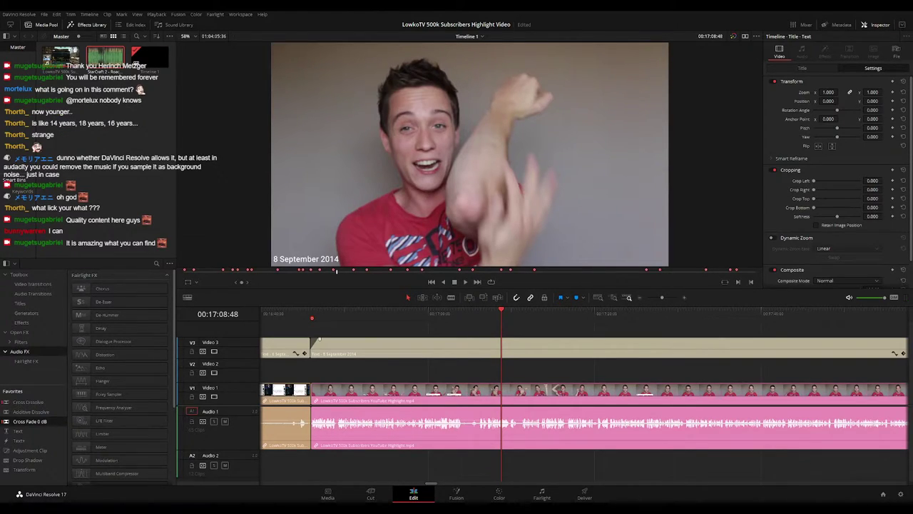
left_click(404, 314)
key("space")
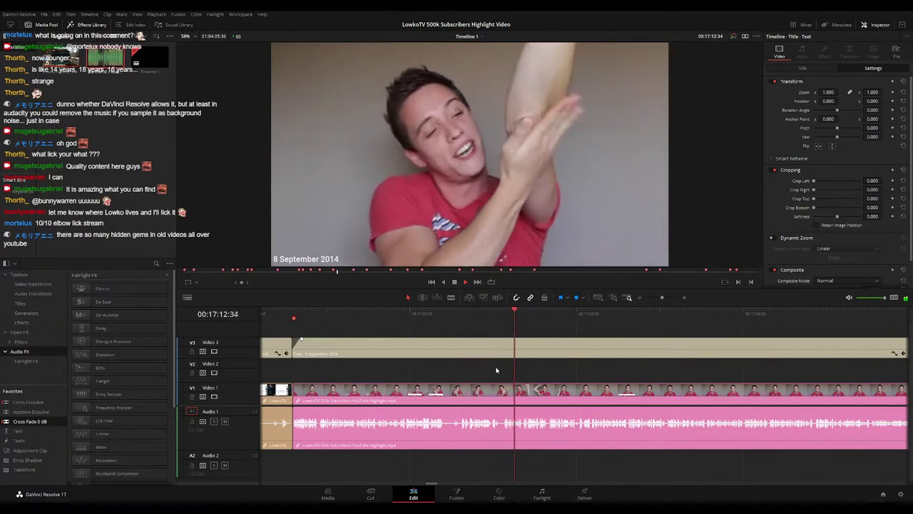
left_click_drag(585, 369, 451, 366)
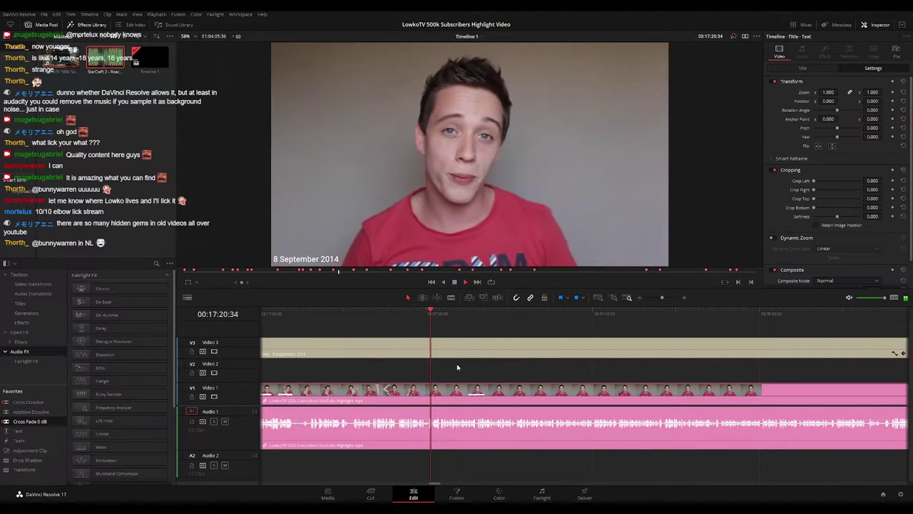
left_click_drag(504, 374, 467, 369)
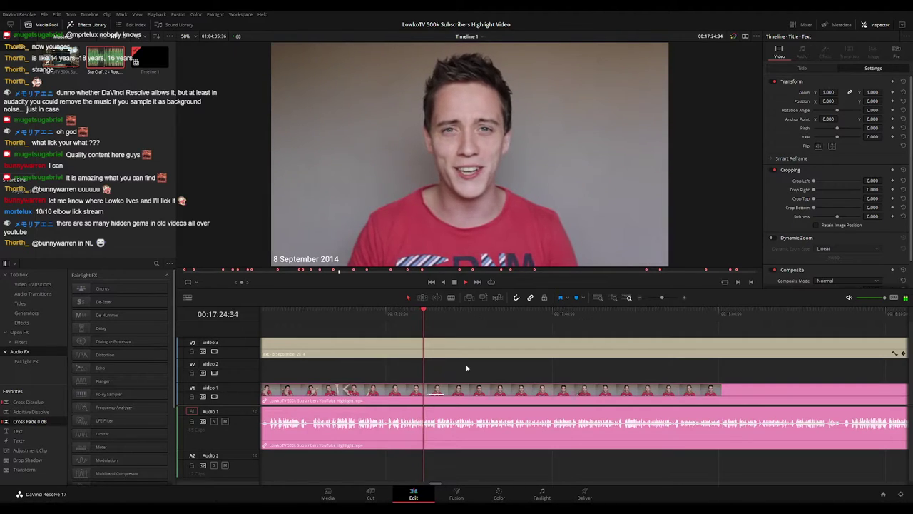
Review the talking part of the 8 September 2014 segment from about 00:17:24 to 00:18:15
scroll(468, 369, "right", 2)
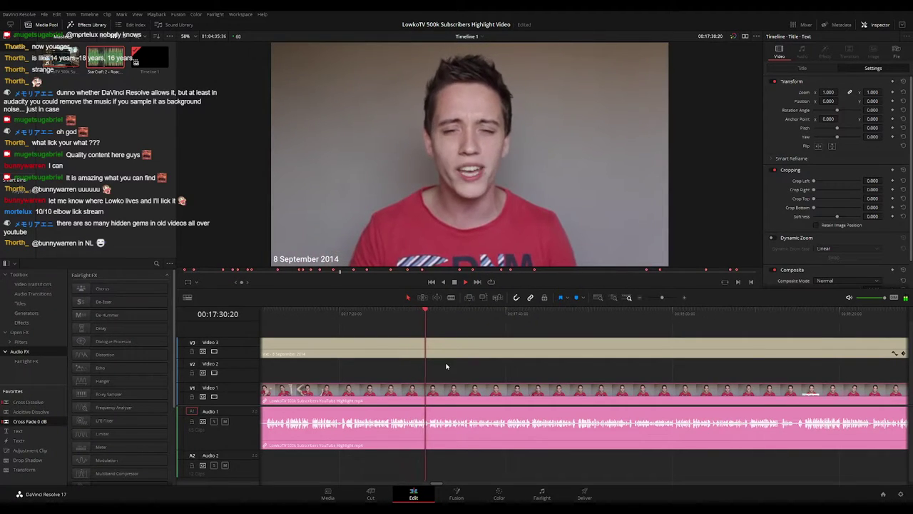
scroll(485, 368, "right", 3)
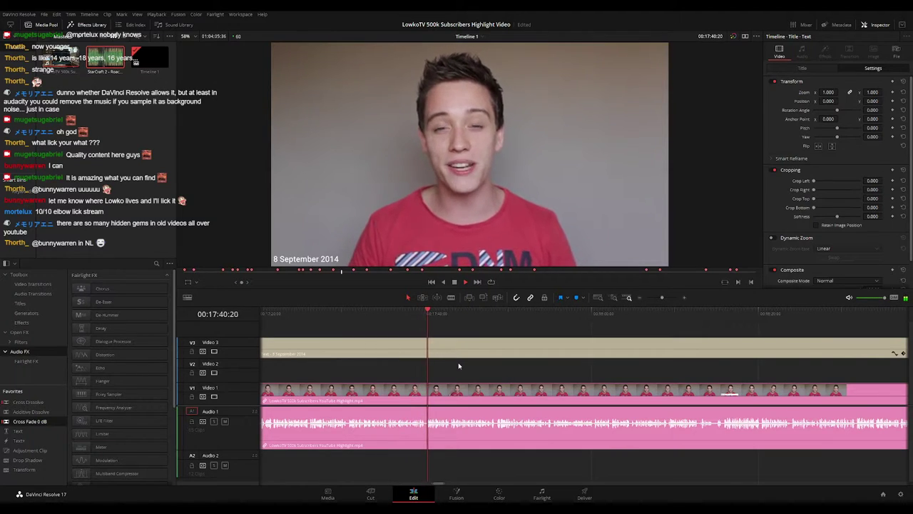
scroll(434, 366, "right", 3)
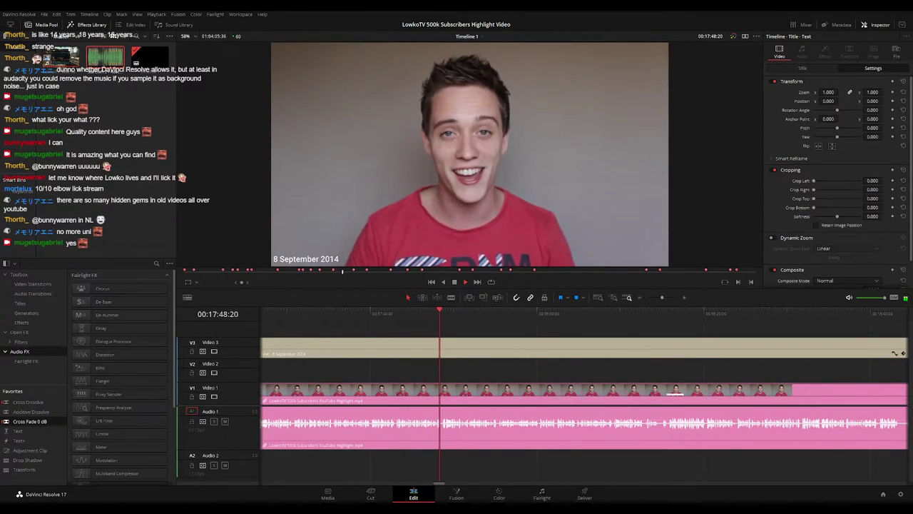
scroll(453, 371, "right", 1)
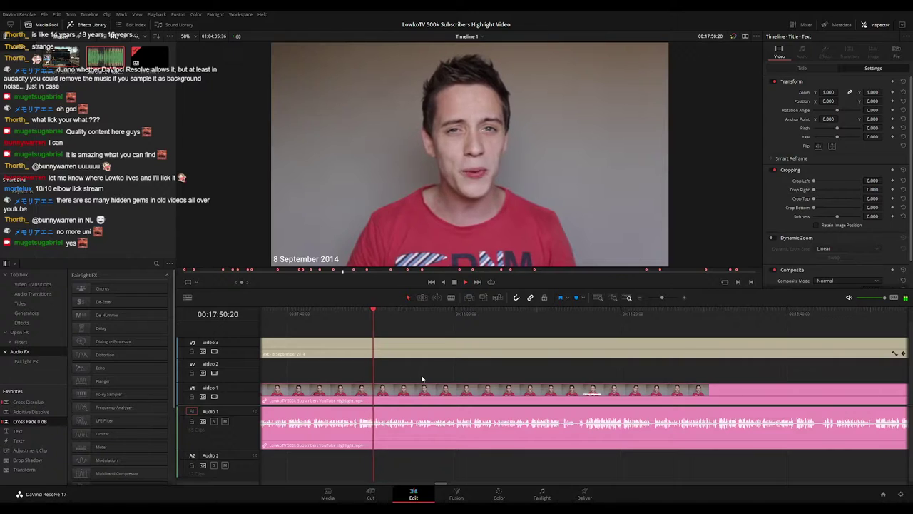
scroll(461, 375, "right", 1)
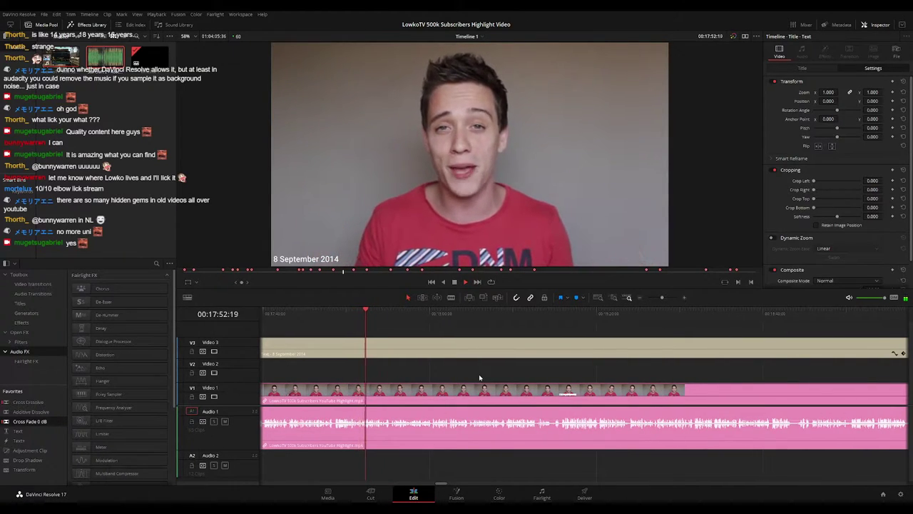
scroll(454, 375, "right", 1)
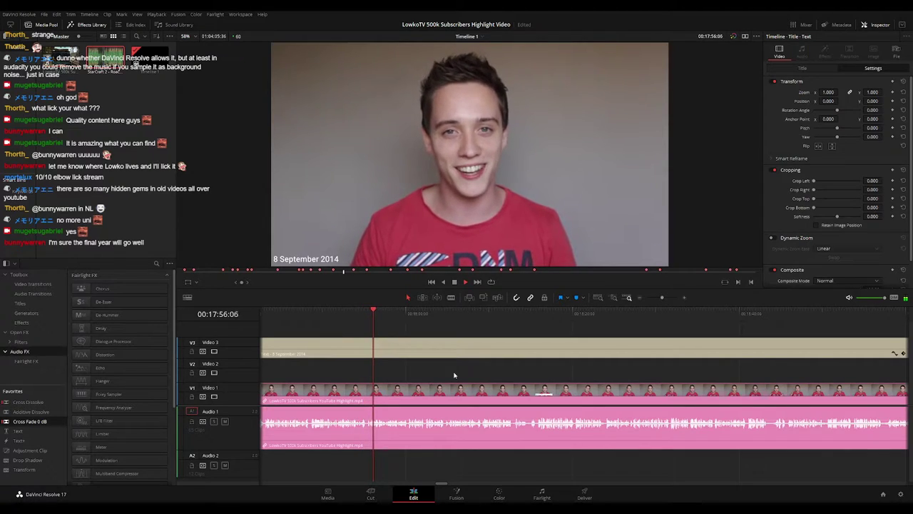
scroll(455, 375, "right", 1)
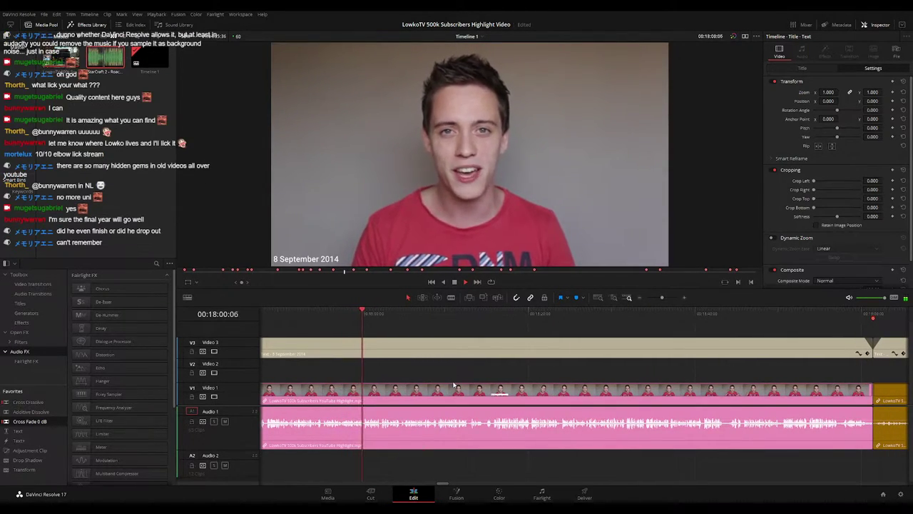
scroll(426, 369, "right", 1)
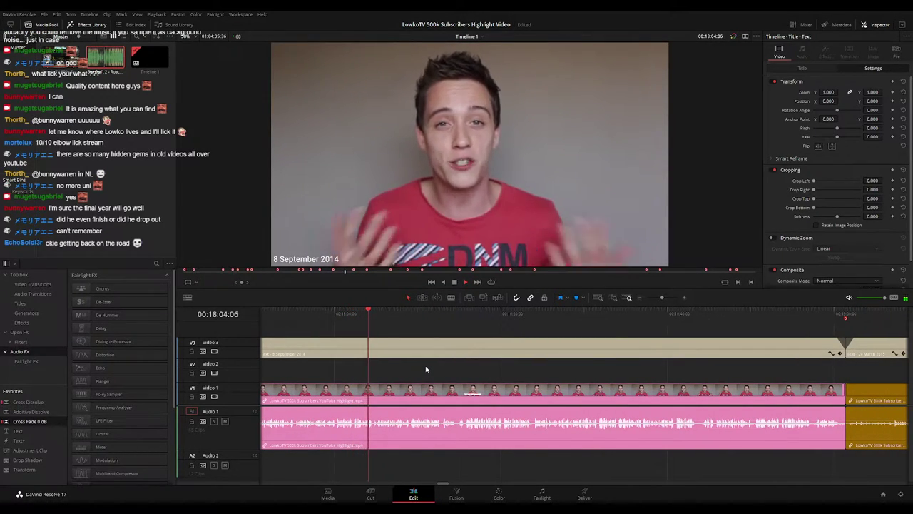
scroll(430, 369, "right", 1)
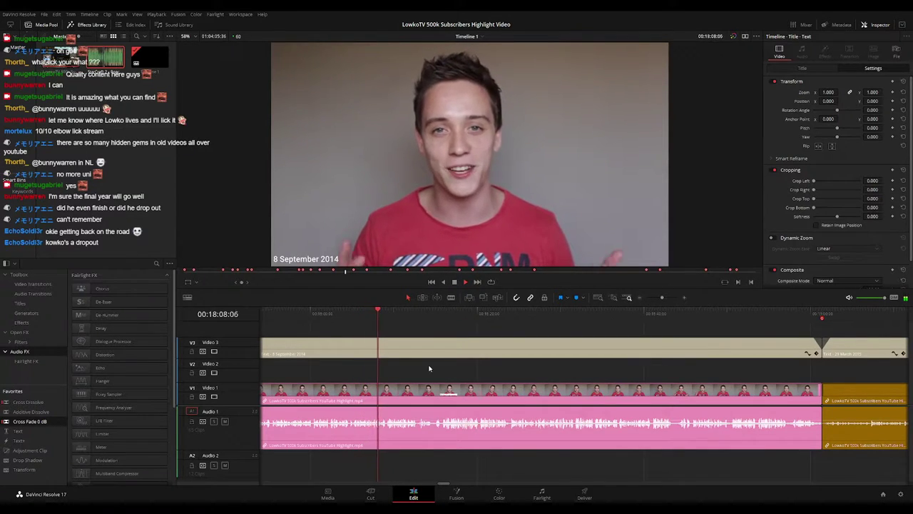
scroll(435, 369, "right", 2)
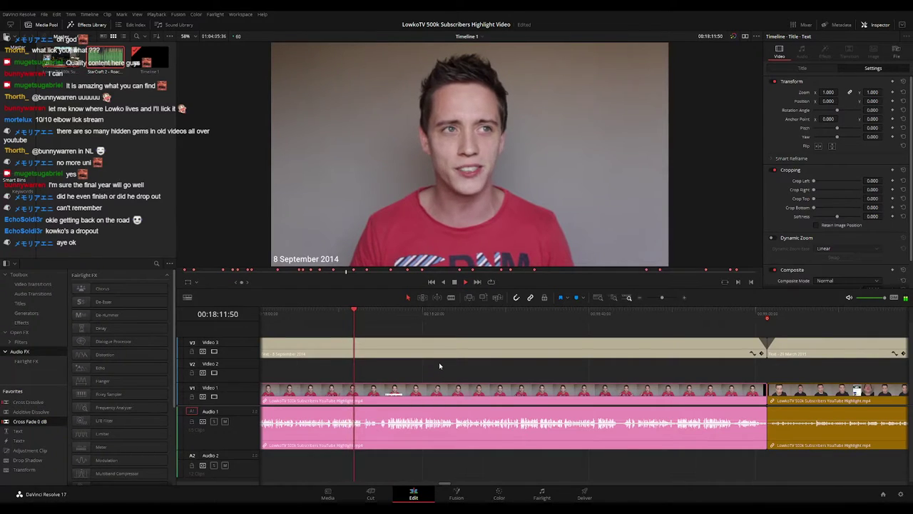
scroll(418, 372, "right", 2)
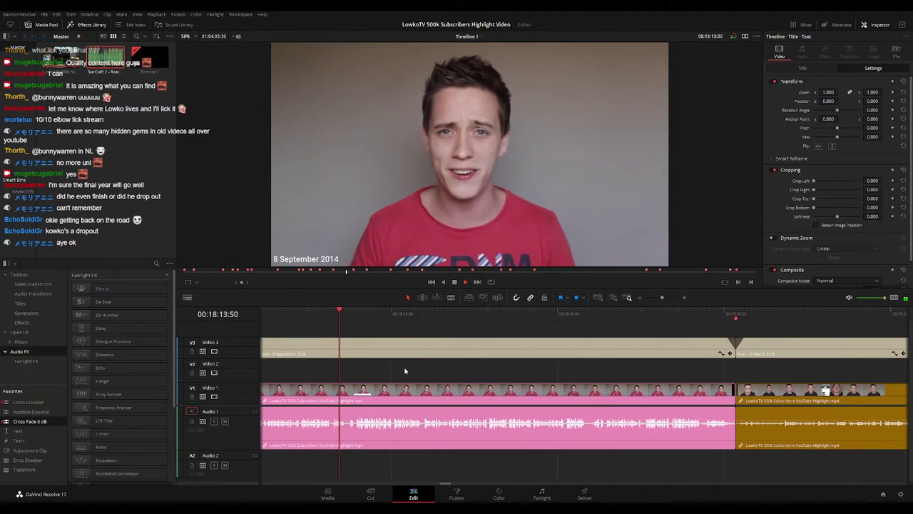
key("space")
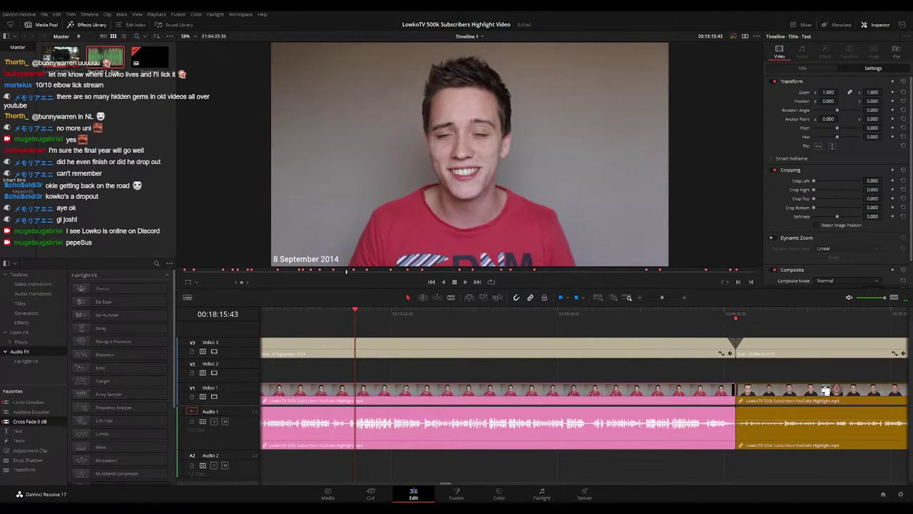
key("space")
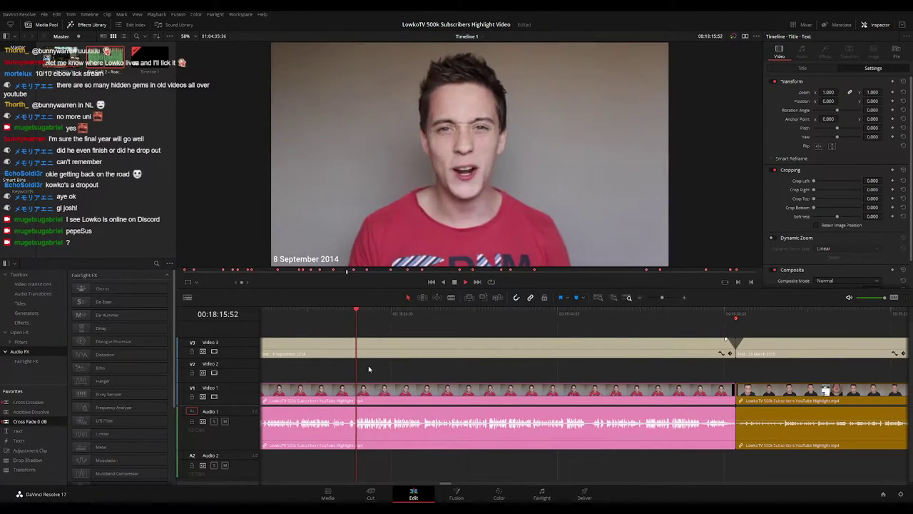
Review the 8 September 2014 segment from about 00:18:15 to 00:18:52, replaying the moment just before 00:18:34
mouse_move(394, 371)
left_mouse_down()
mouse_move(424, 374)
mouse_move(402, 373)
left_mouse_up()
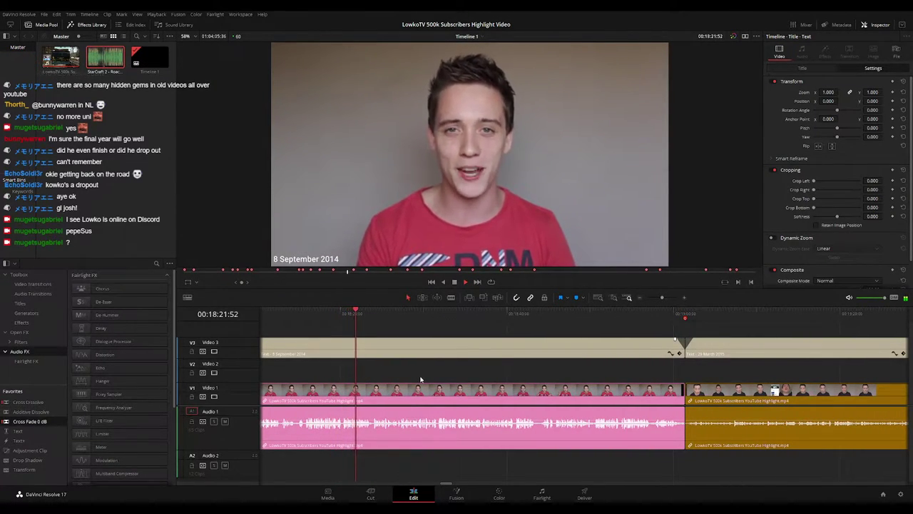
scroll(414, 379, "right", 1)
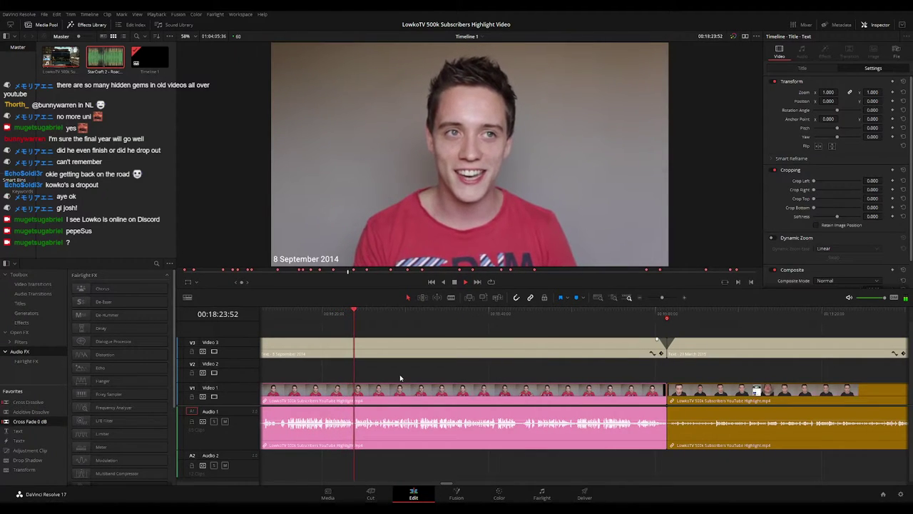
scroll(398, 377, "right", 2)
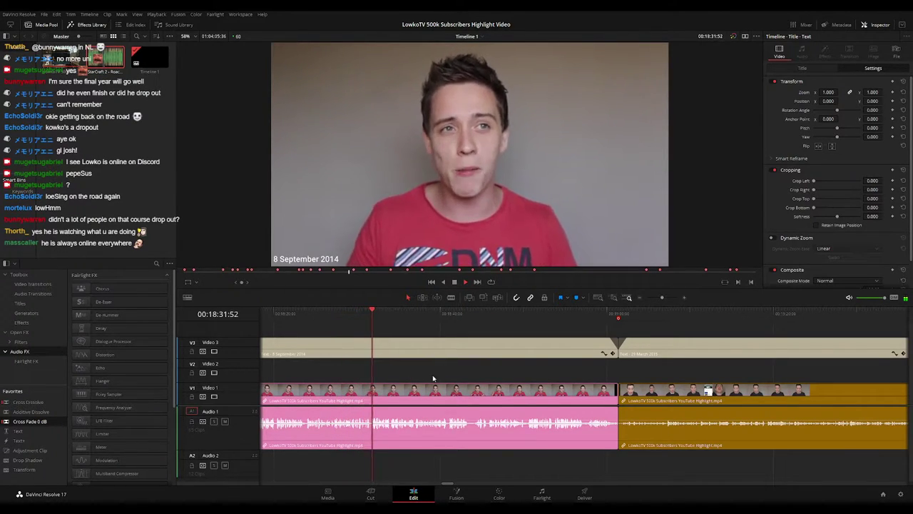
left_click_drag(432, 374, 407, 374)
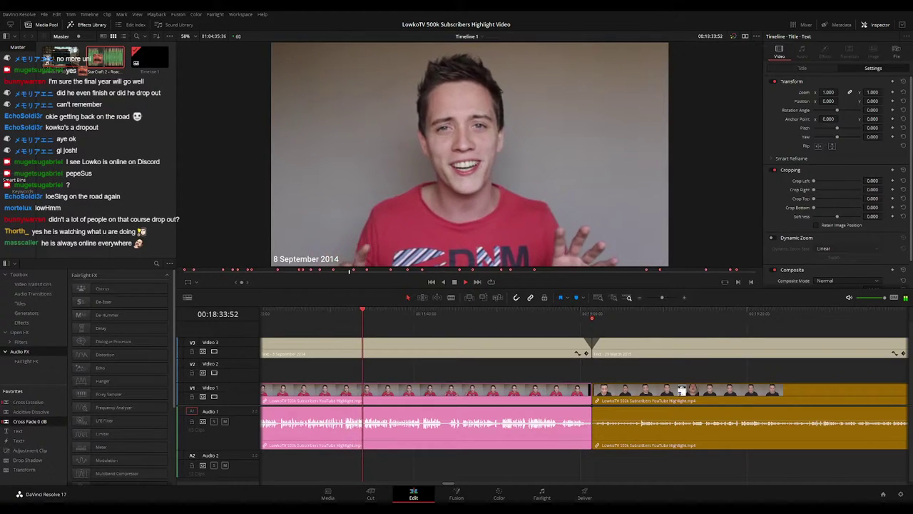
left_click(364, 319)
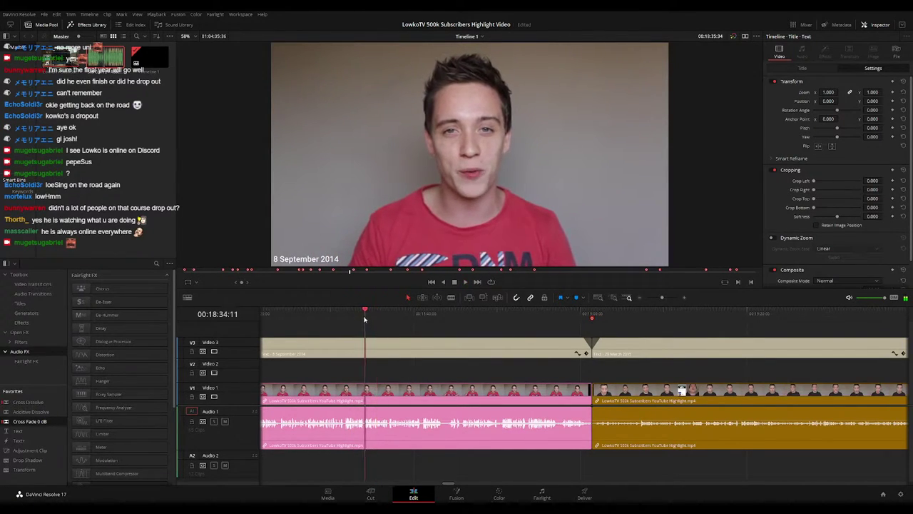
left_click(341, 315)
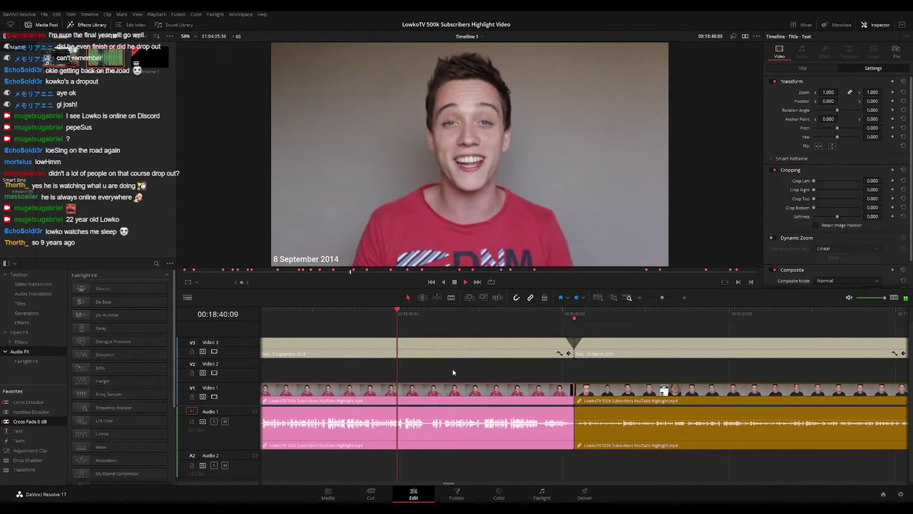
left_click_drag(484, 374, 448, 368)
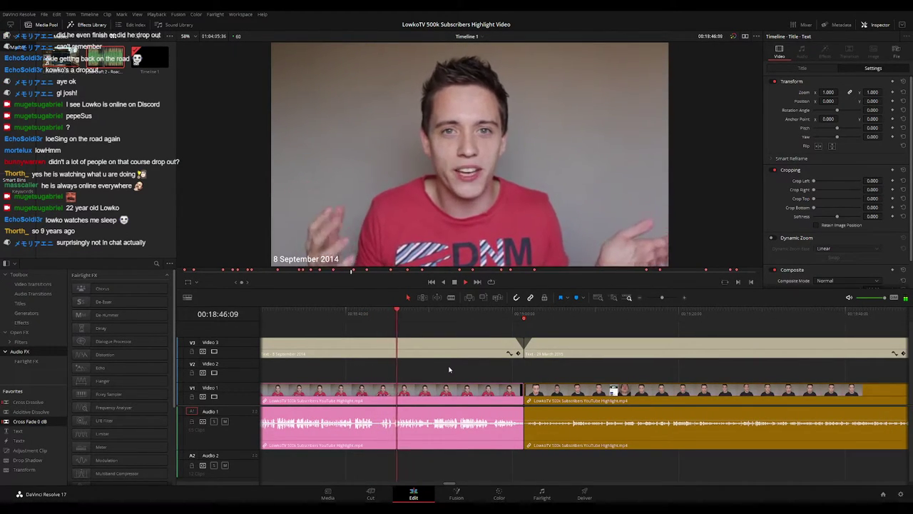
left_click_drag(464, 370, 447, 370)
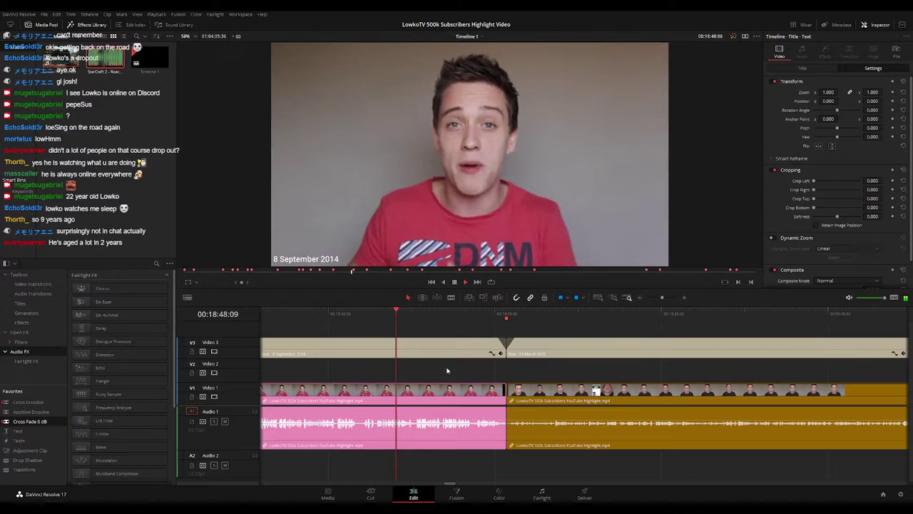
scroll(442, 370, "right", 1)
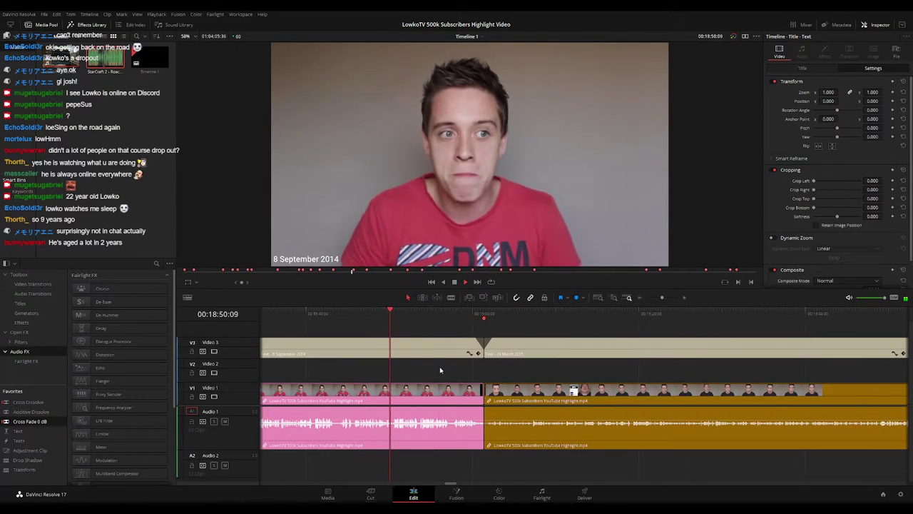
scroll(451, 369, "right", 1)
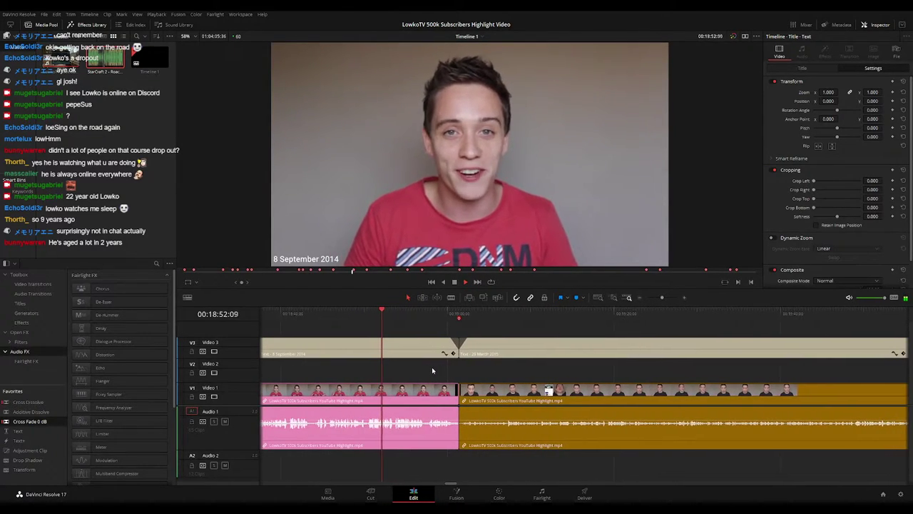
Play and replay the cut from the September 2014 clip into the 29 March 2015 clip to examine the transition and following footage
scroll(444, 370, "right", 1)
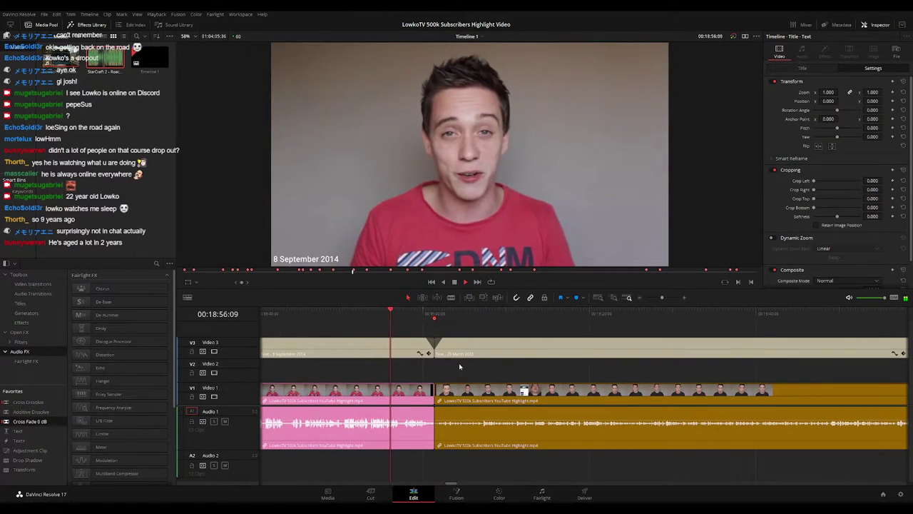
scroll(449, 366, "right", 1)
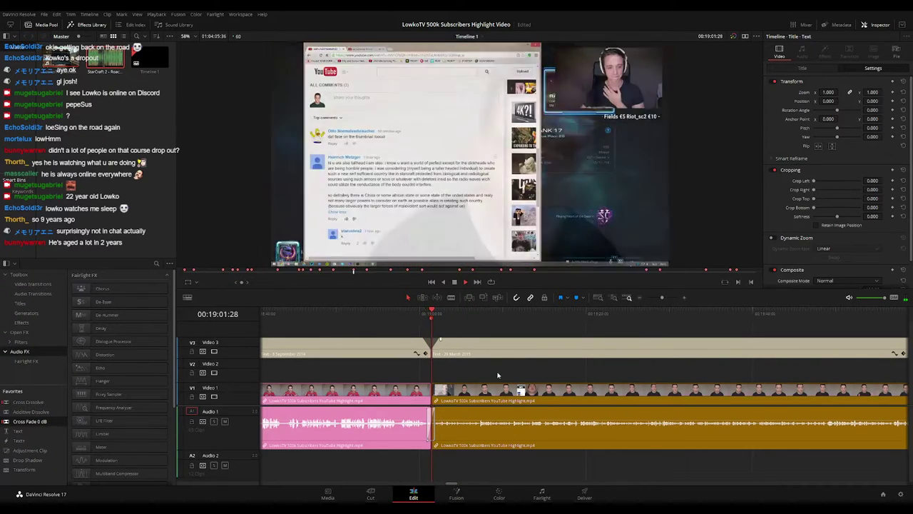
key("space")
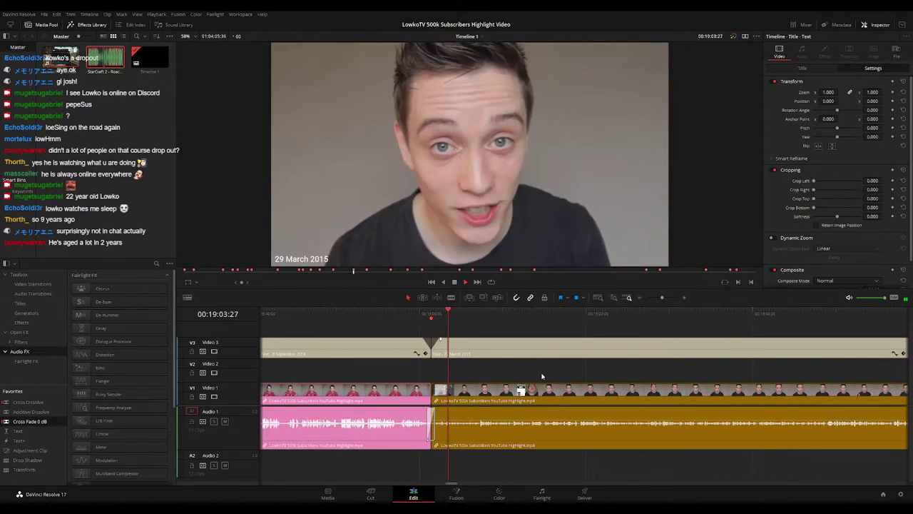
left_click(387, 313)
left_click(429, 316)
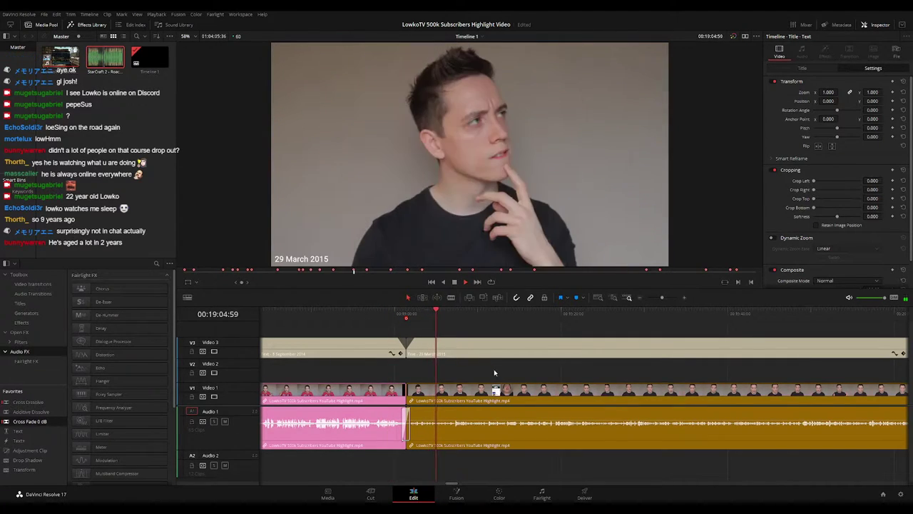
left_click_drag(526, 377, 490, 373)
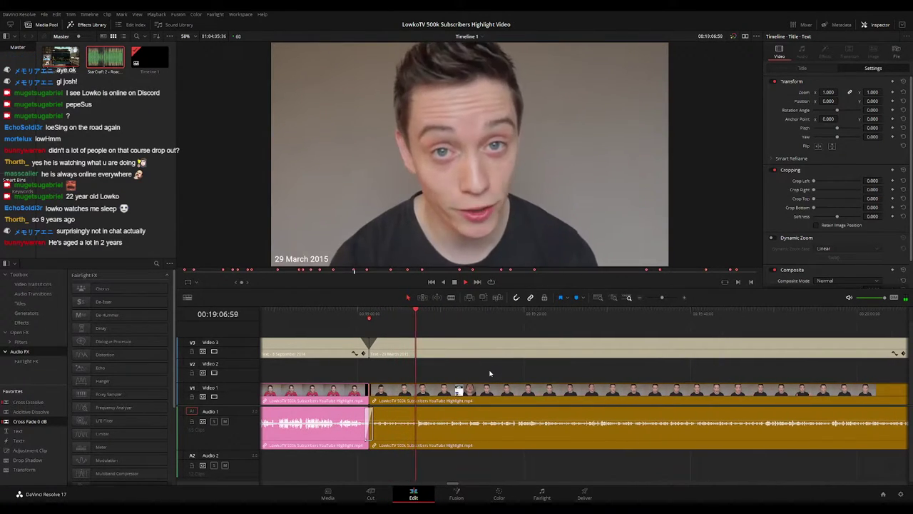
left_click_drag(390, 313, 385, 314)
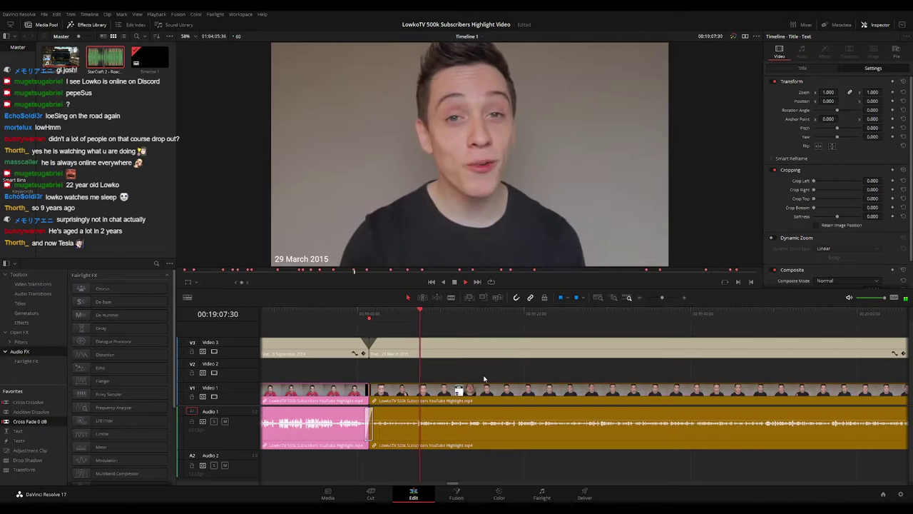
left_click_drag(529, 379, 476, 371)
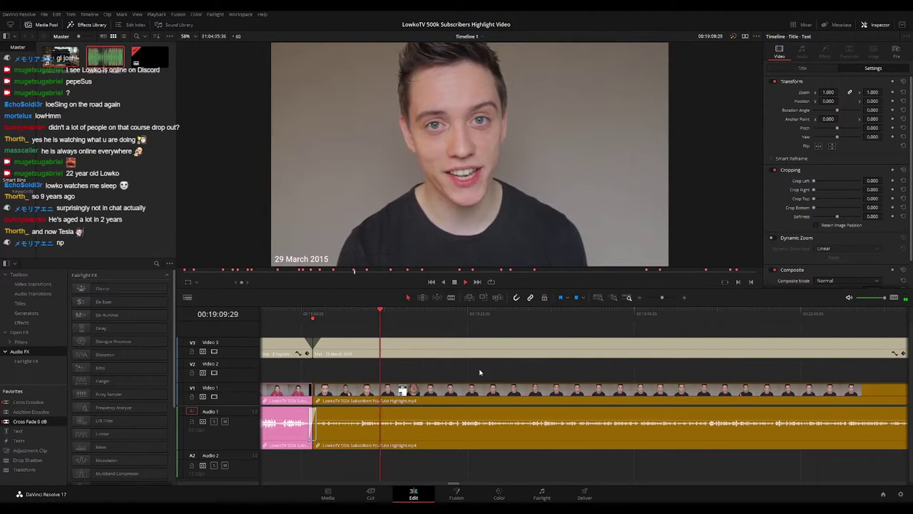
scroll(478, 371, "right", 2)
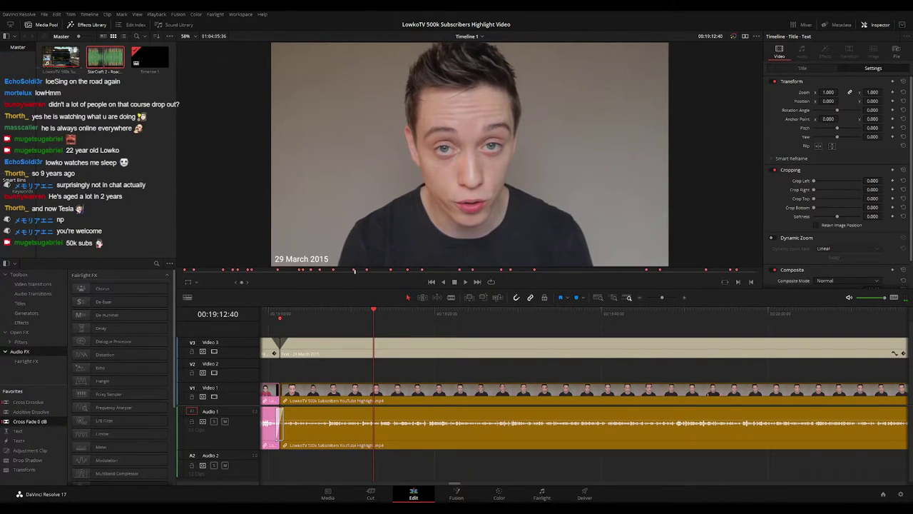
left_click(358, 315)
key("space")
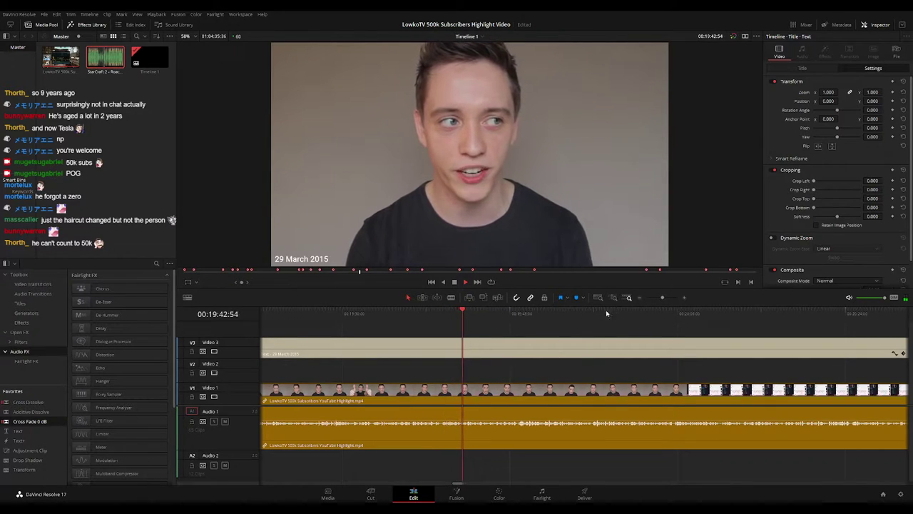
Raise the audio volume of the 29 March 2015 clip to 5.00
left_click_drag(662, 298, 663, 299)
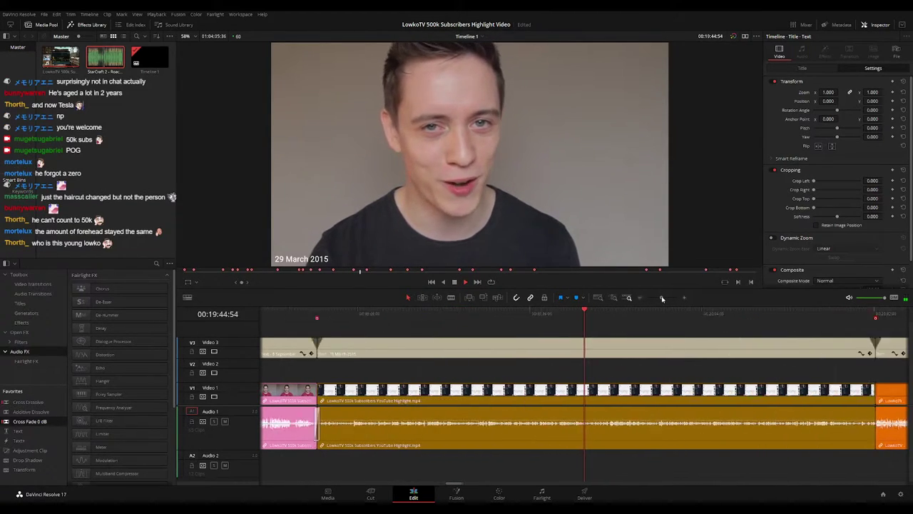
left_click(437, 449)
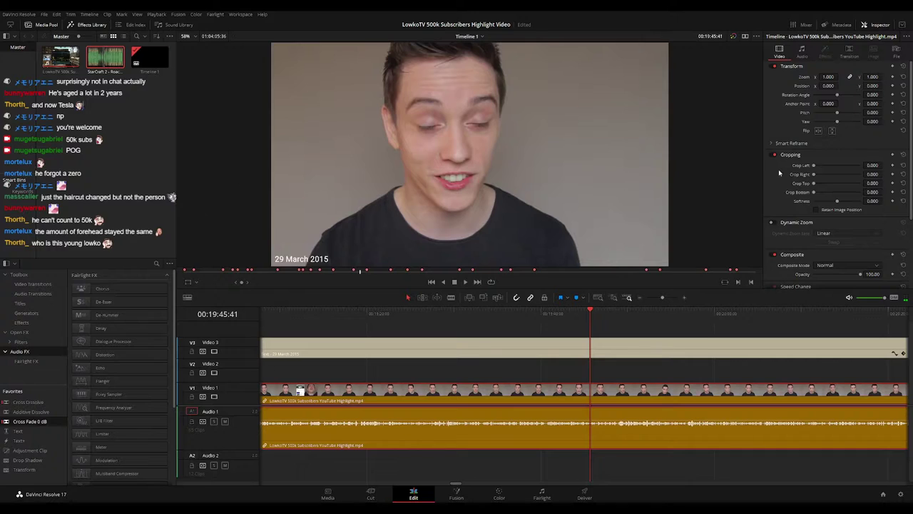
left_click(805, 53)
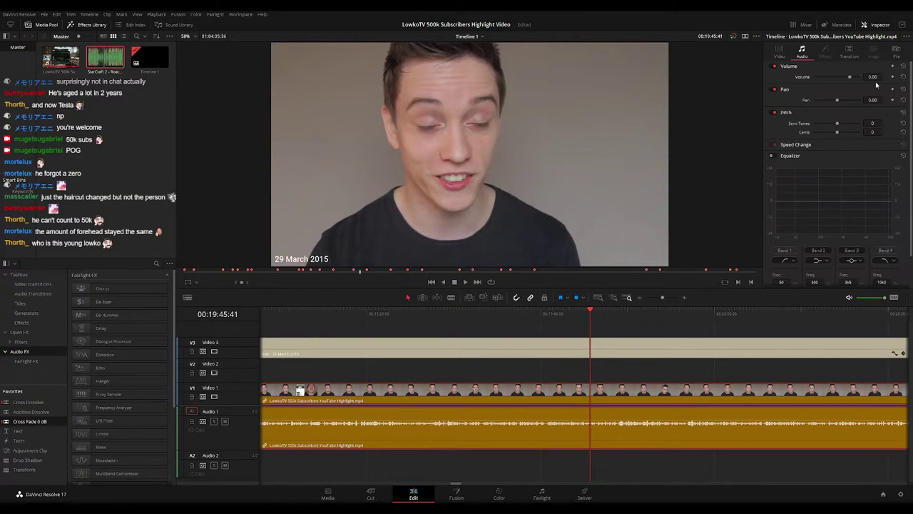
left_click_drag(869, 76, 873, 77)
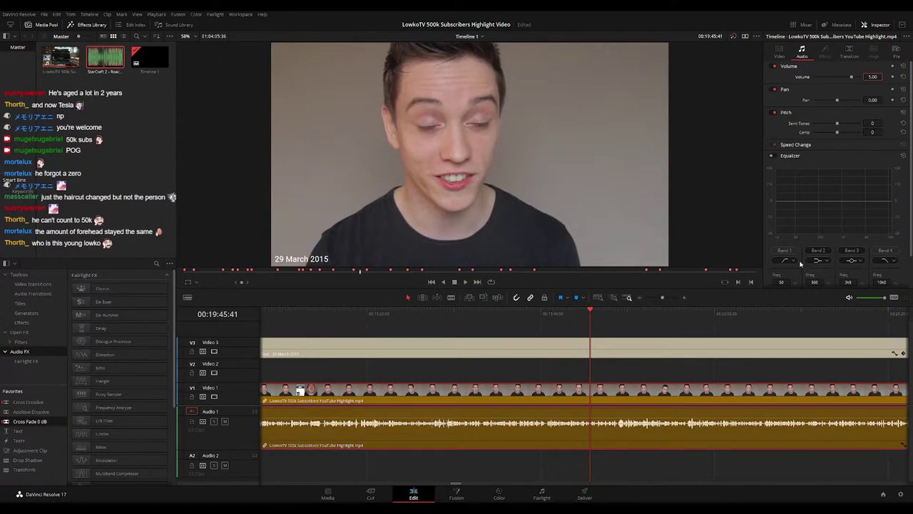
left_click(637, 372)
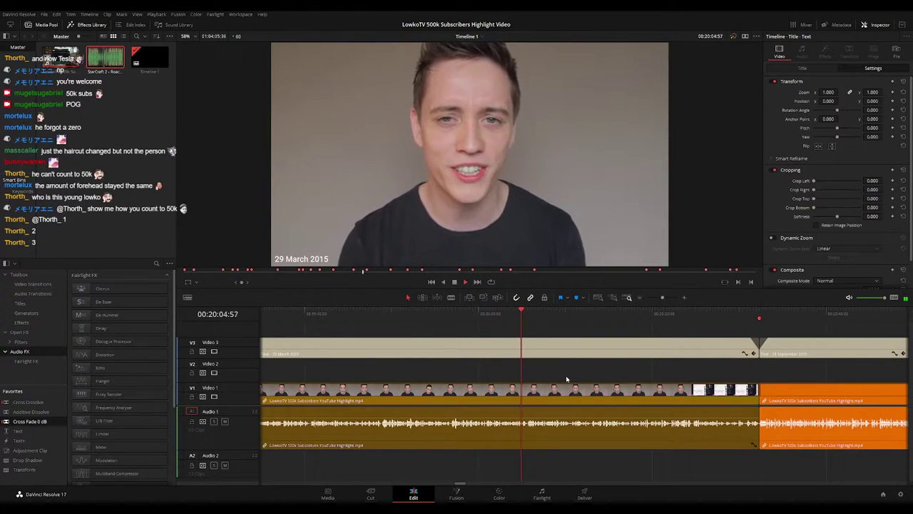
Play the rest of the 29 March 2015 clip through its end to check the audio level against the following clip
left_click_drag(589, 376, 511, 370)
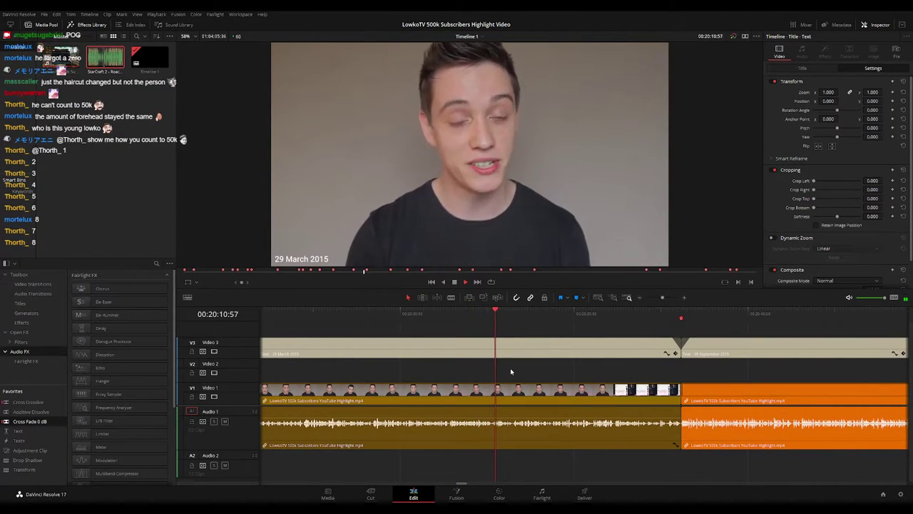
scroll(521, 371, "right", 1)
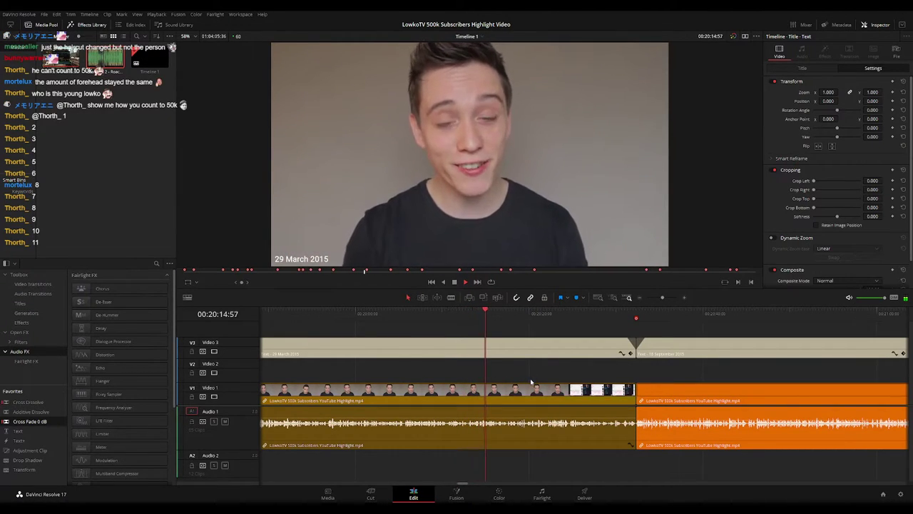
scroll(483, 364, "right", 1)
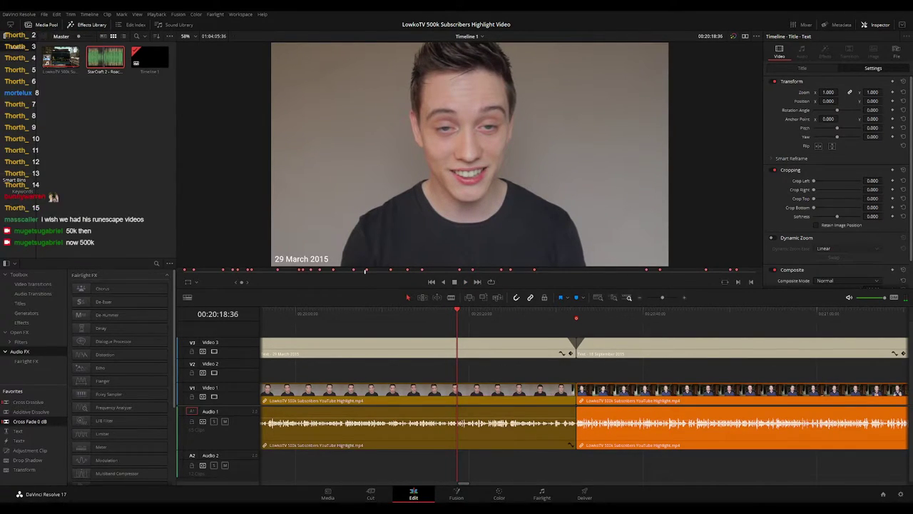
key("space")
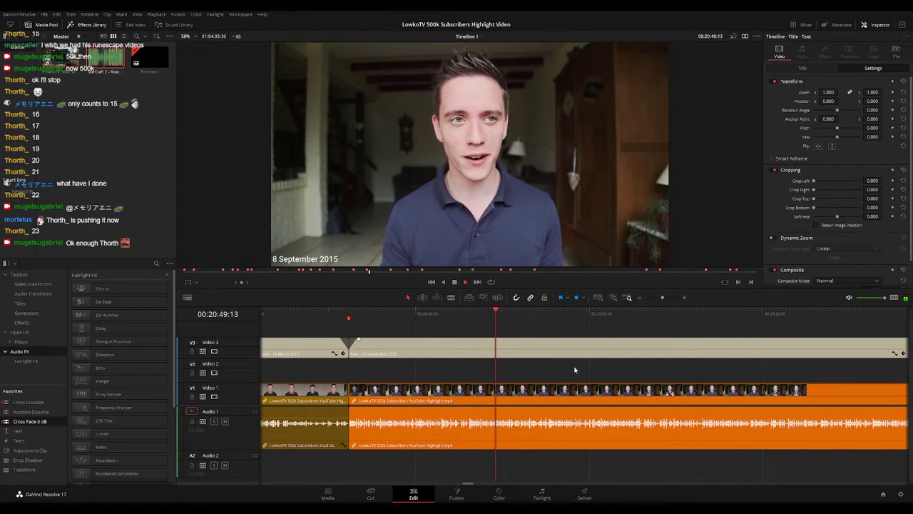
Play the first half of the 8 September 2015 talking clip to examine its footage, date title and audio level
left_click_drag(563, 380, 449, 367)
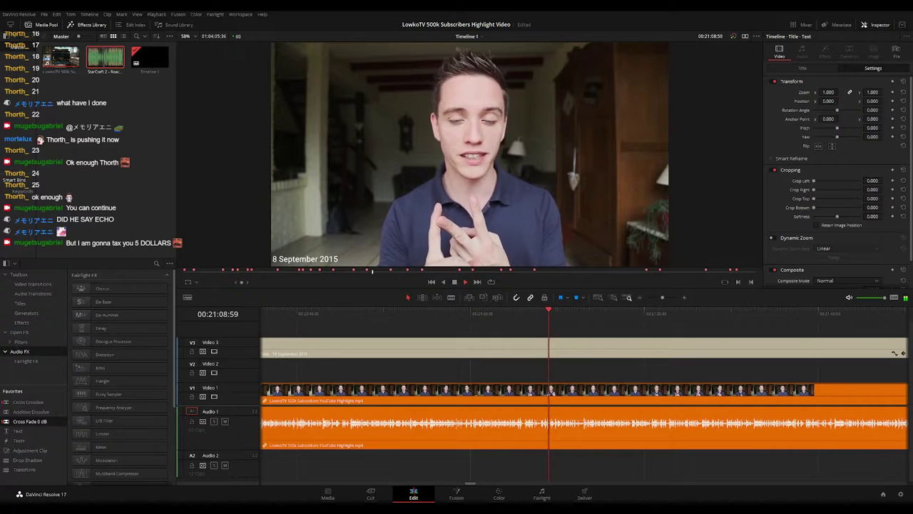
left_click_drag(626, 379, 532, 365)
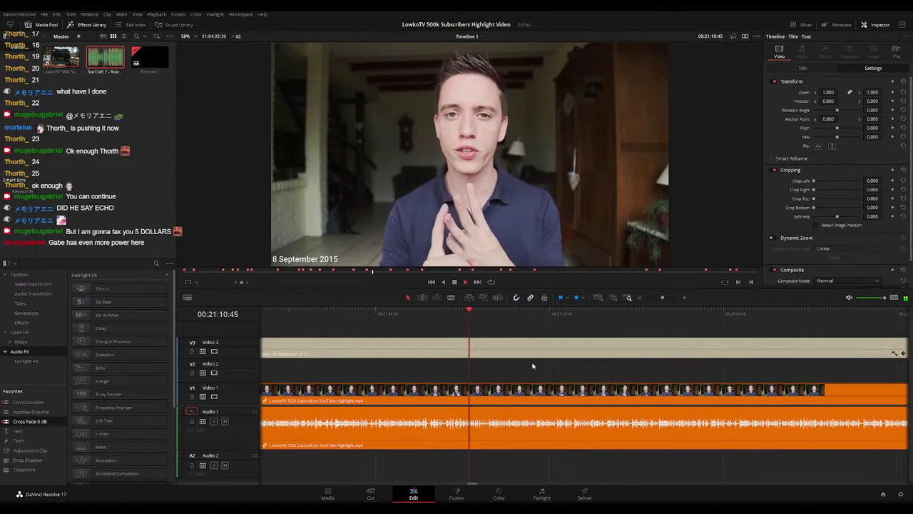
scroll(510, 369, "right", 2)
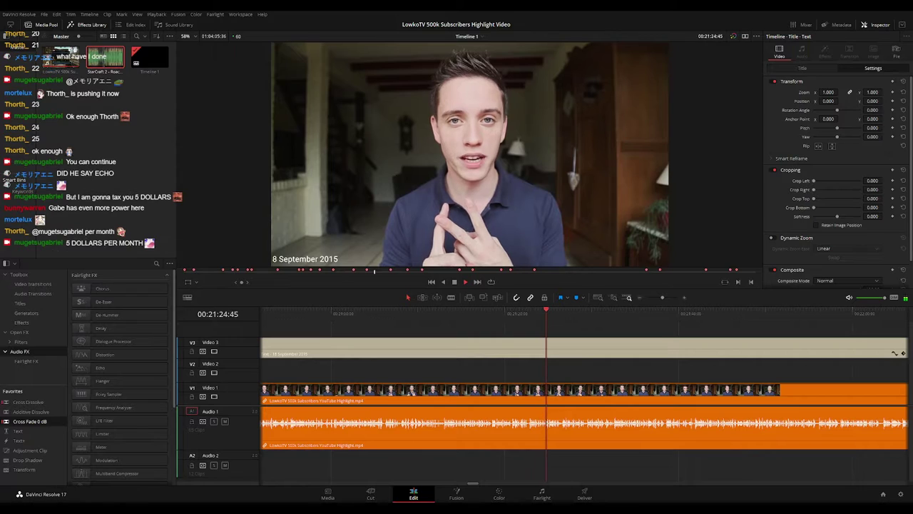
scroll(614, 372, "up", 2)
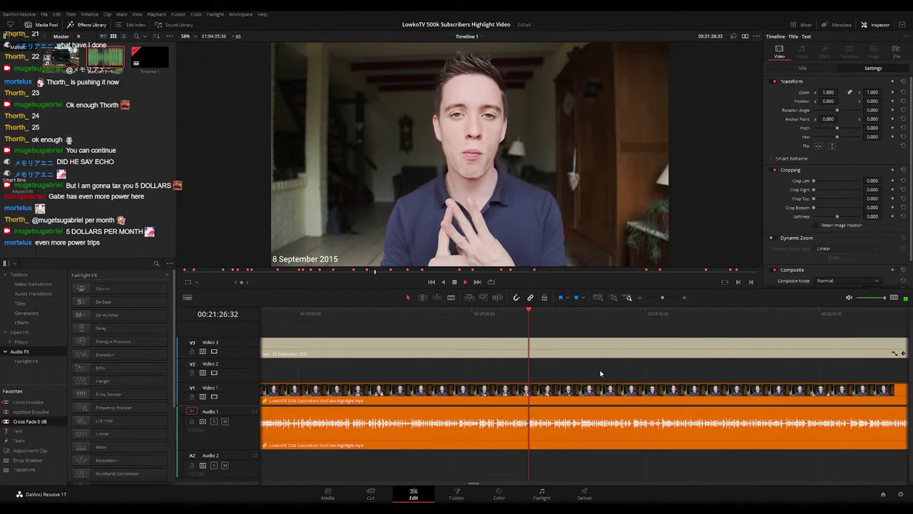
scroll(555, 370, "right", 1)
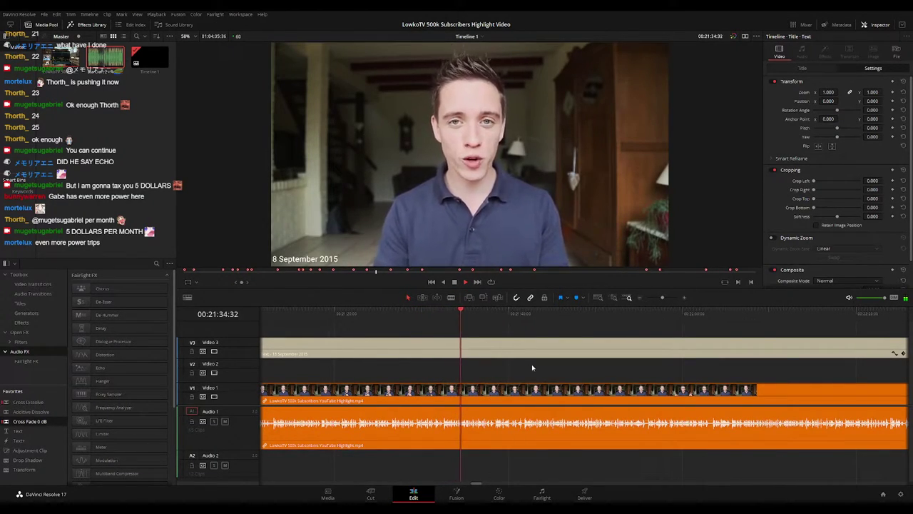
mouse_move(663, 298)
left_mouse_down()
mouse_move(650, 299)
mouse_move(665, 298)
left_mouse_up()
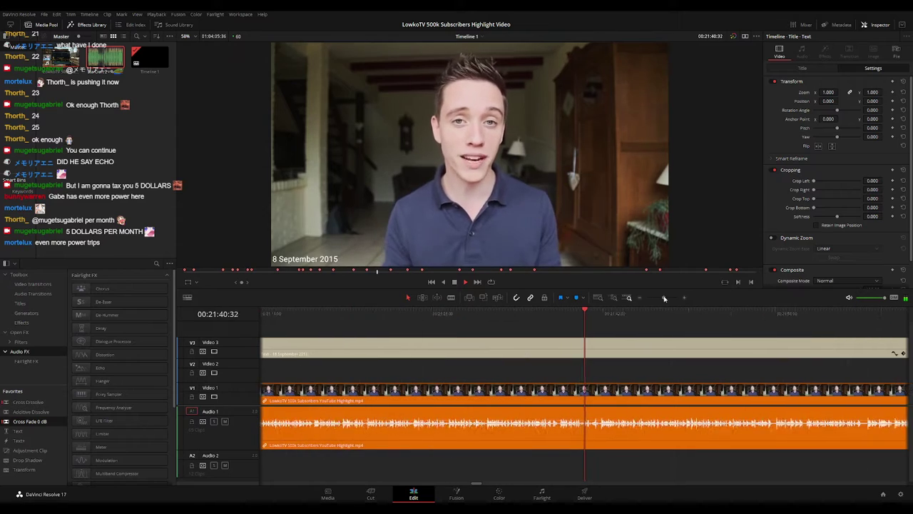
scroll(568, 362, "right", 1)
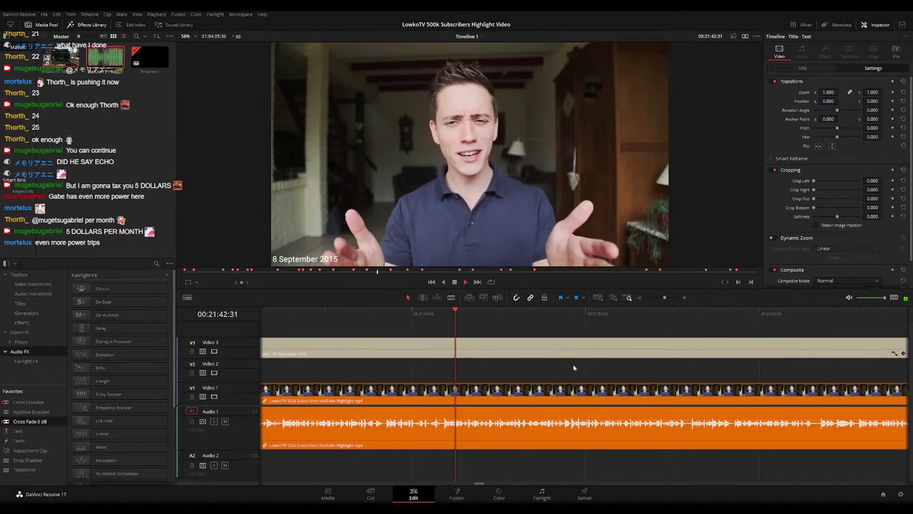
scroll(573, 364, "right", 1)
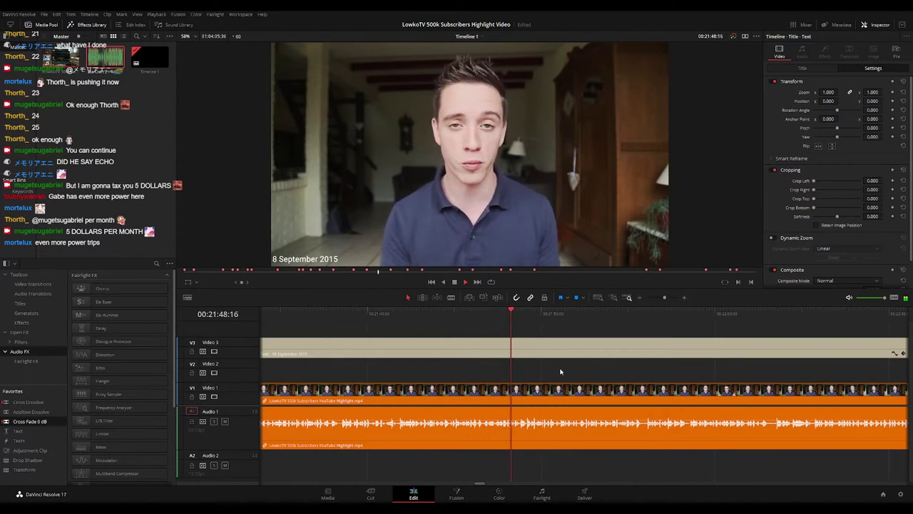
left_click_drag(607, 380, 515, 371)
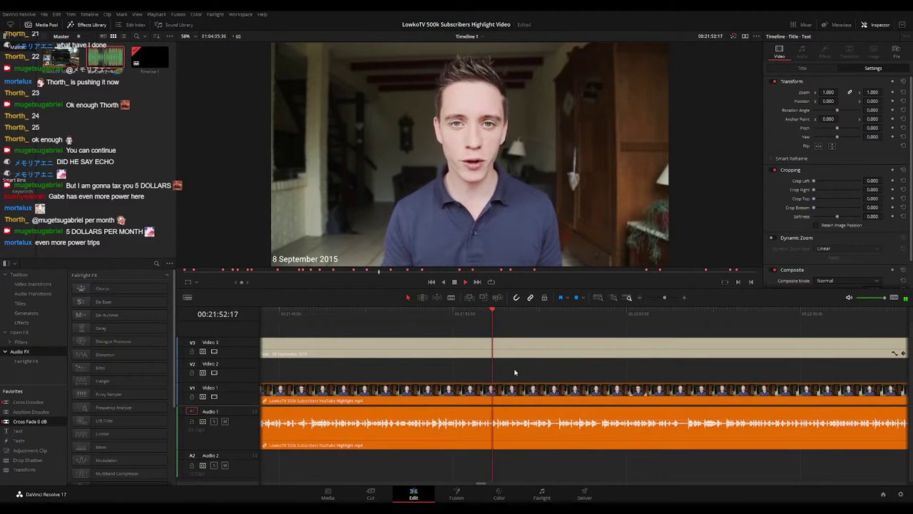
scroll(503, 360, "right", 3)
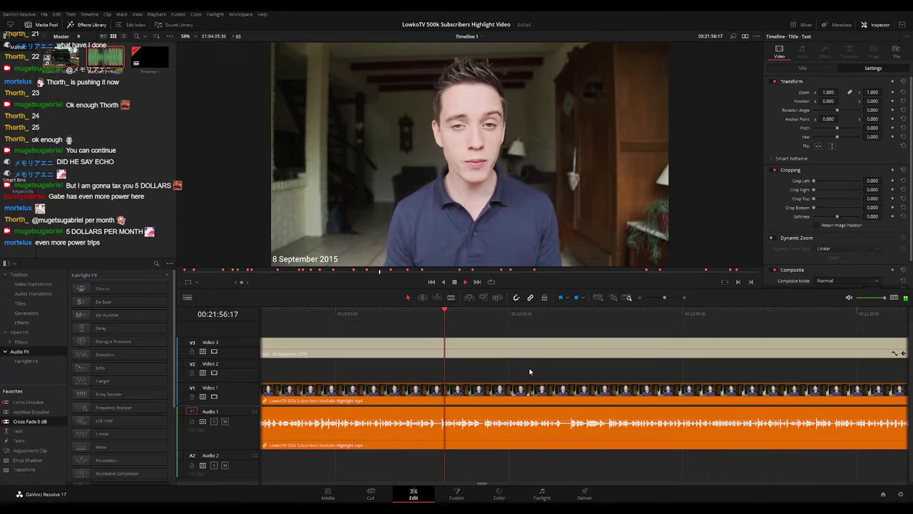
scroll(550, 367, "right", 1)
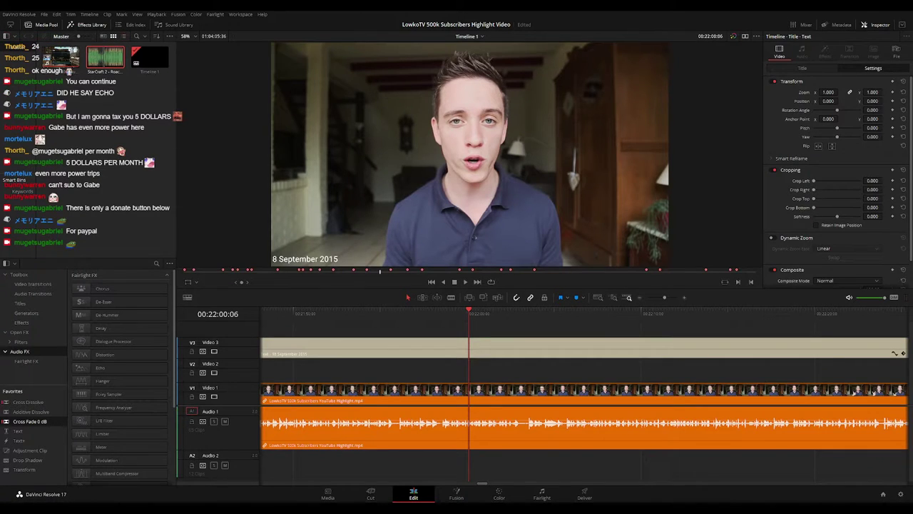
key("space")
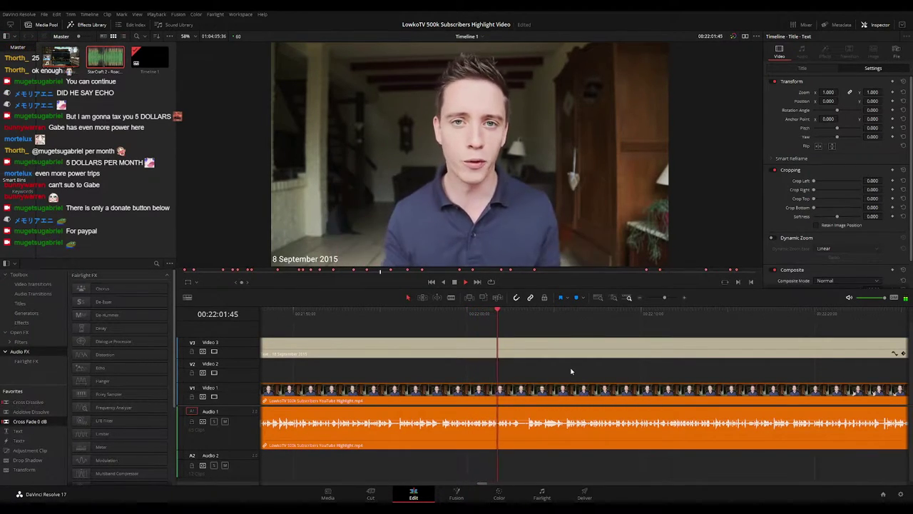
key("space")
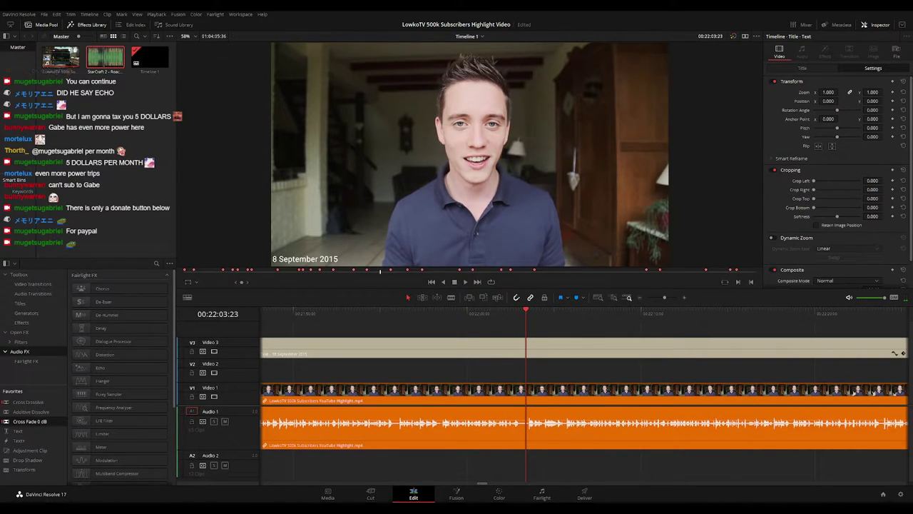
key("space")
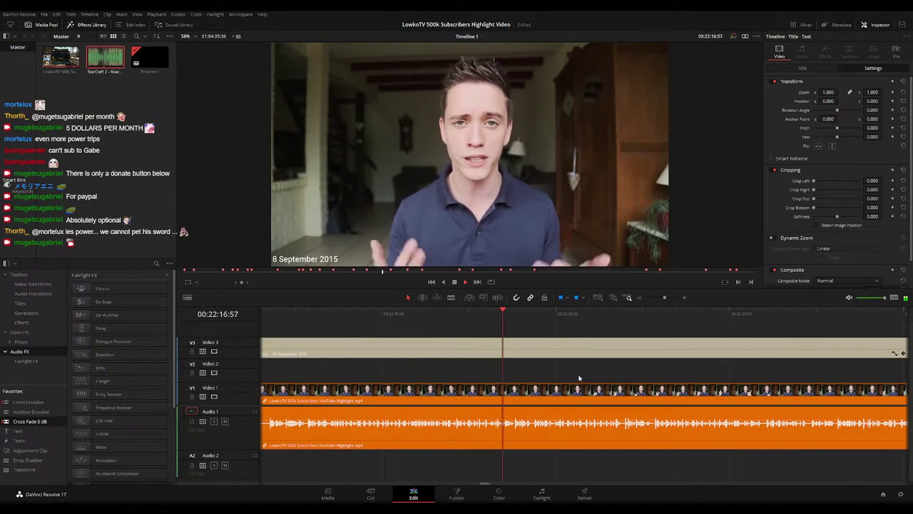
Play the second half of the 8 September 2015 clip to check its footage and audio up to its closing seconds
left_click_drag(587, 377, 490, 363)
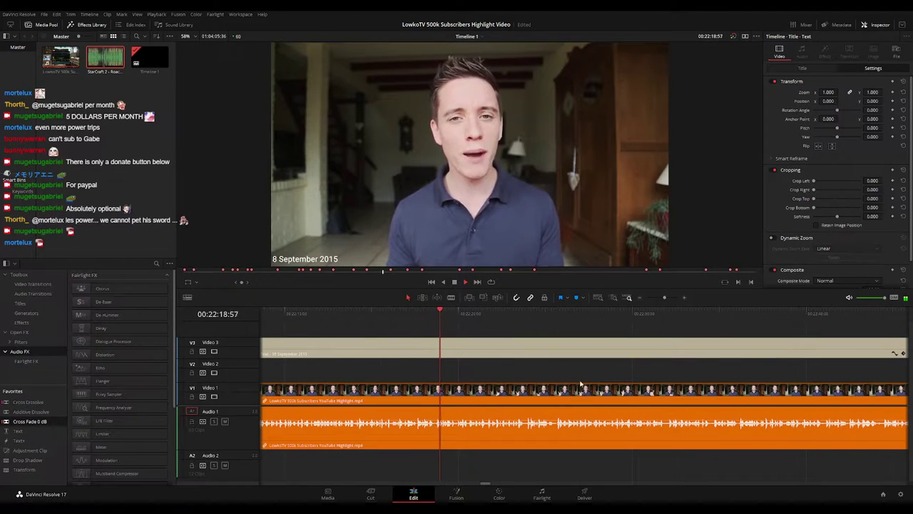
scroll(565, 375, "right", 1)
scroll(564, 380, "right", 2)
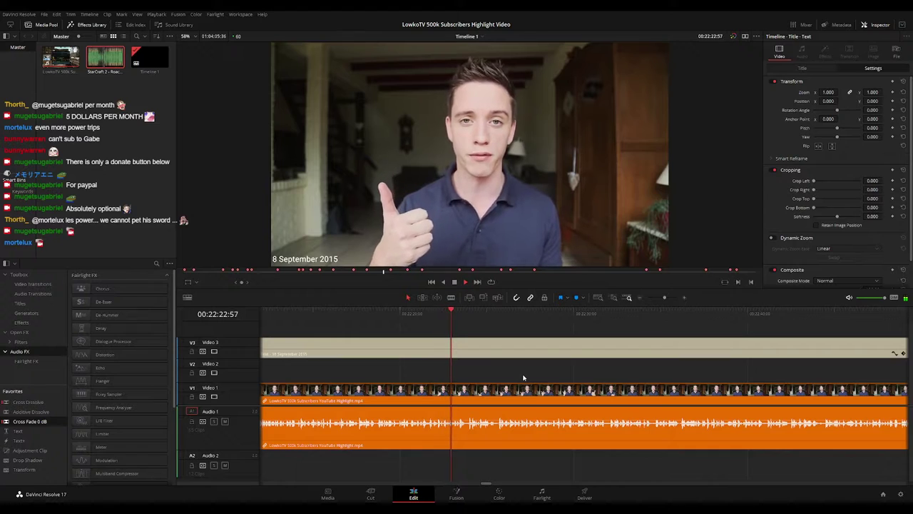
scroll(513, 378, "right", 2)
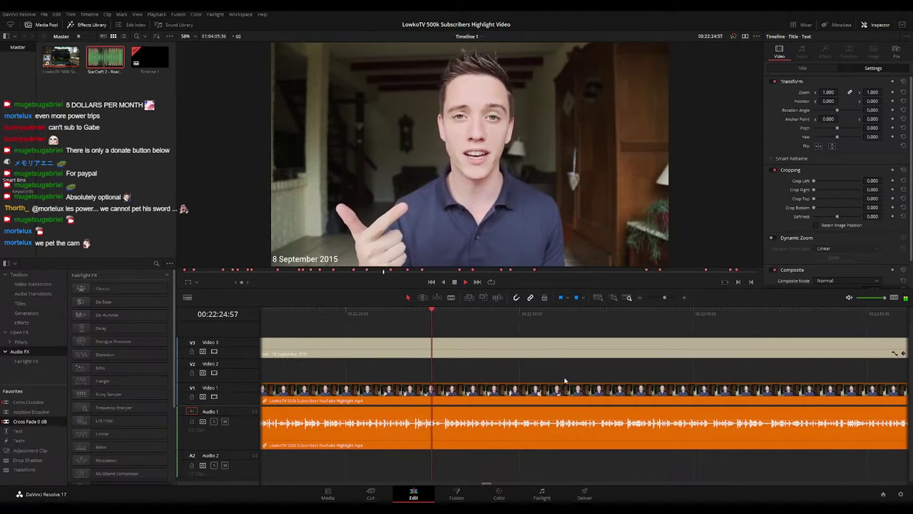
scroll(517, 378, "right", 2)
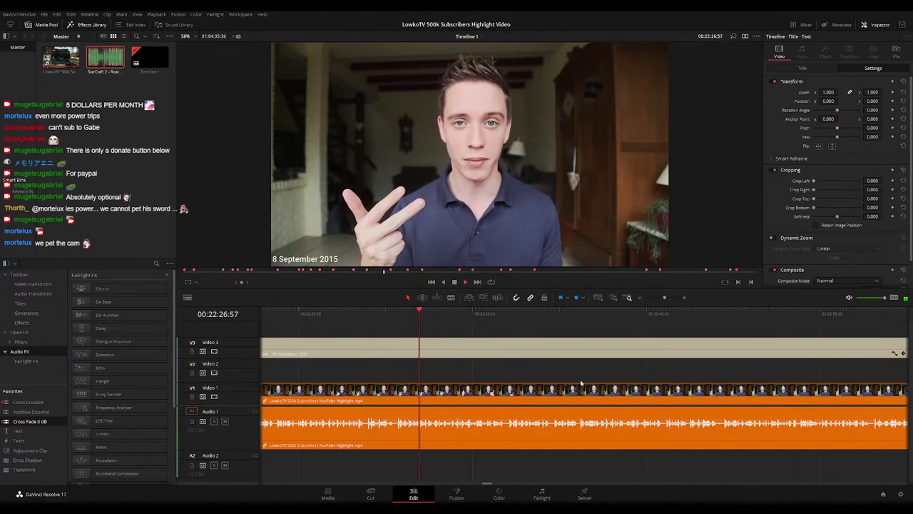
scroll(536, 379, "right", 2)
scroll(528, 375, "right", 2)
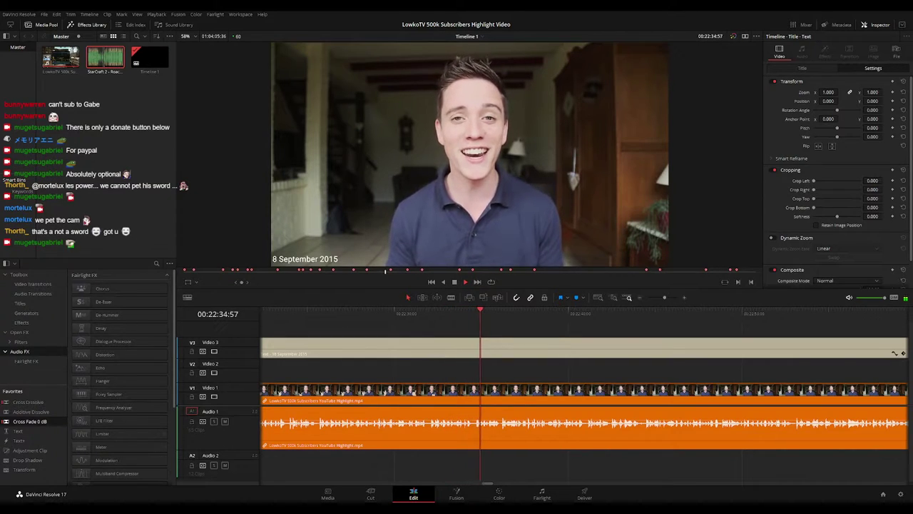
left_click_drag(603, 373, 513, 373)
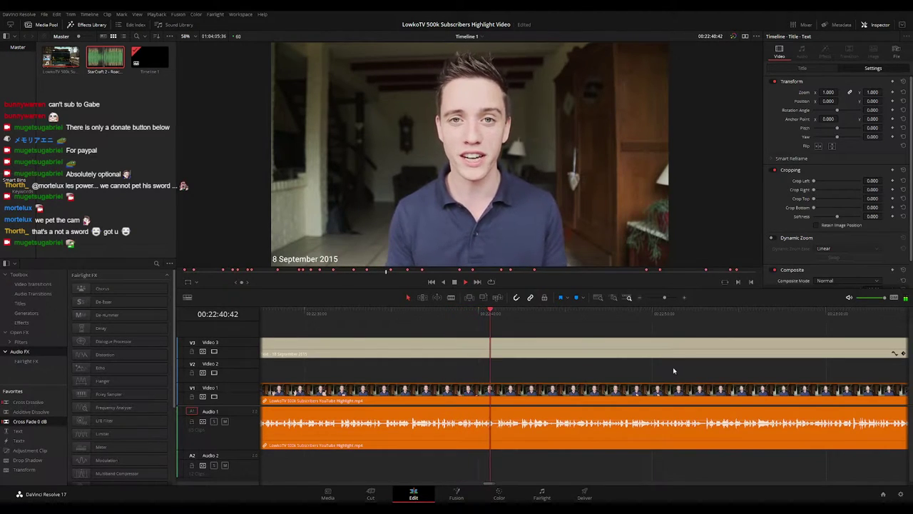
scroll(607, 369, "right", 1)
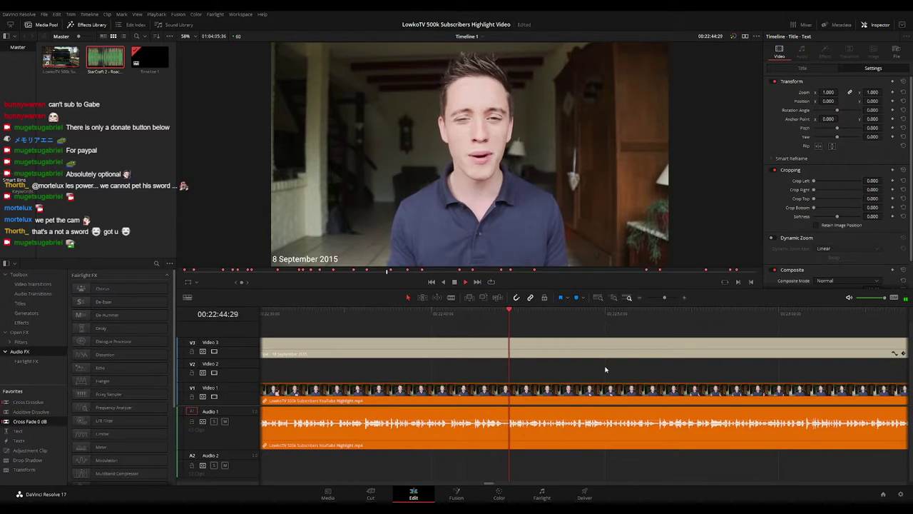
scroll(672, 383, "right", 2)
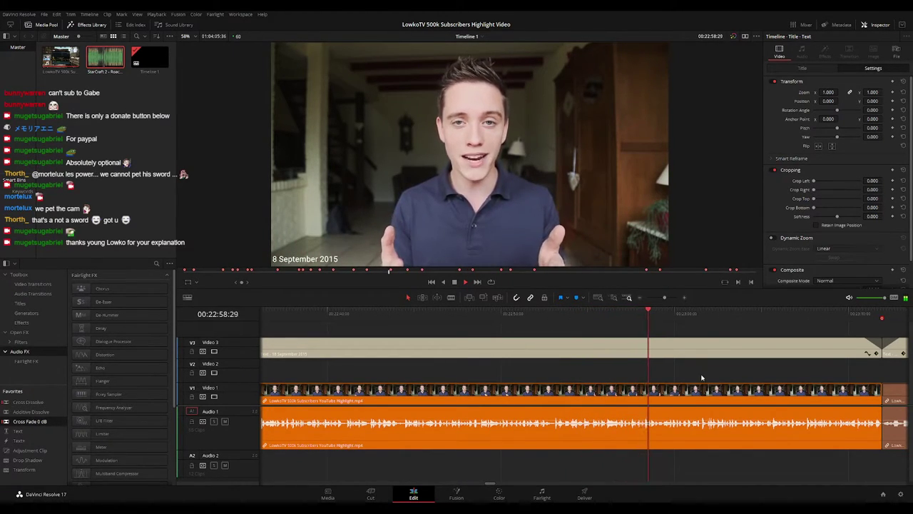
Play the end of the 8 September 2015 clip across the cut into the 5 November 2015 clip to check the transition
scroll(642, 368, "right", 3)
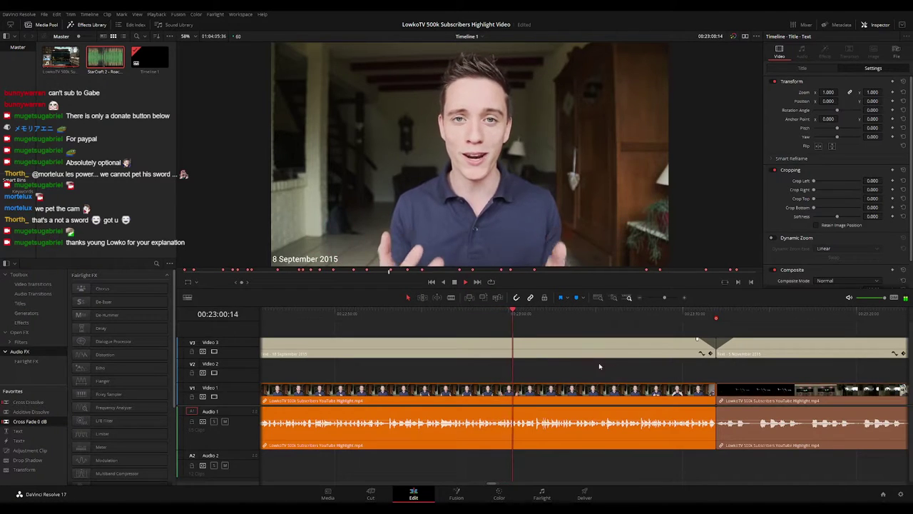
scroll(598, 363, "right", 2)
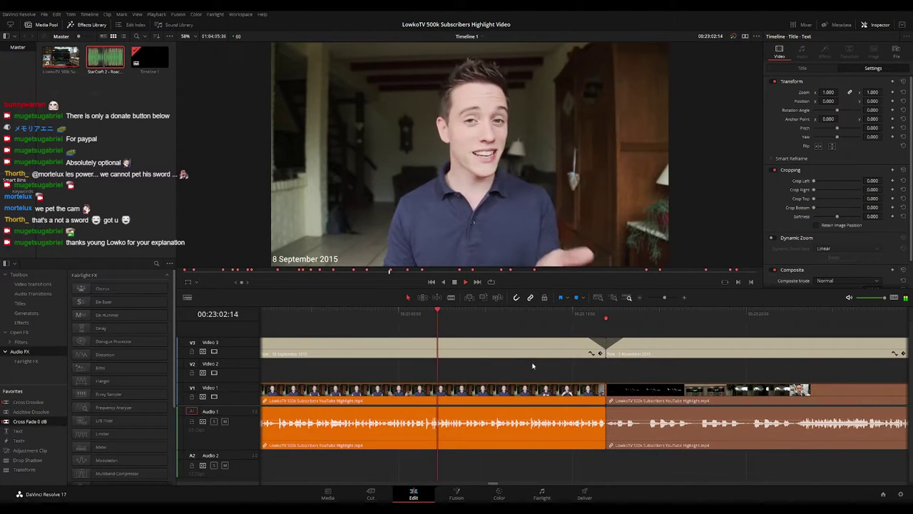
scroll(499, 364, "right", 1)
scroll(438, 364, "right", 2)
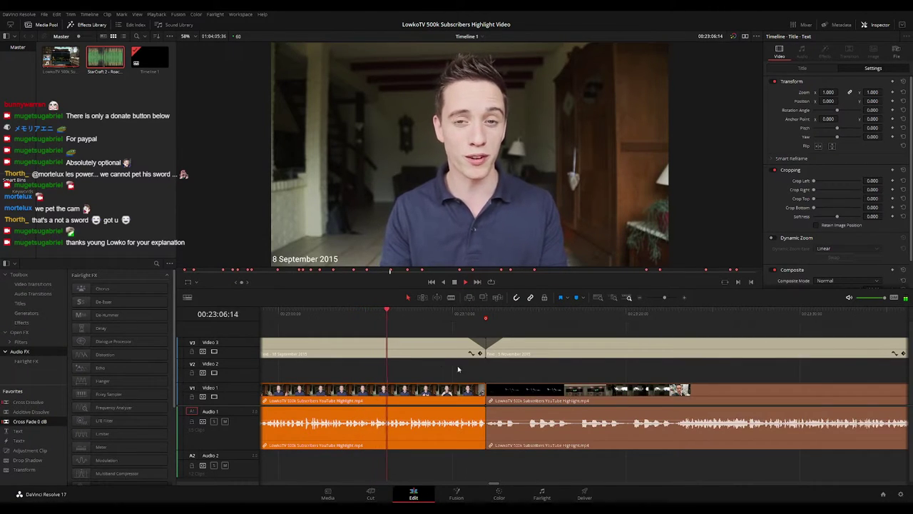
scroll(439, 366, "right", 1)
scroll(446, 368, "right", 1)
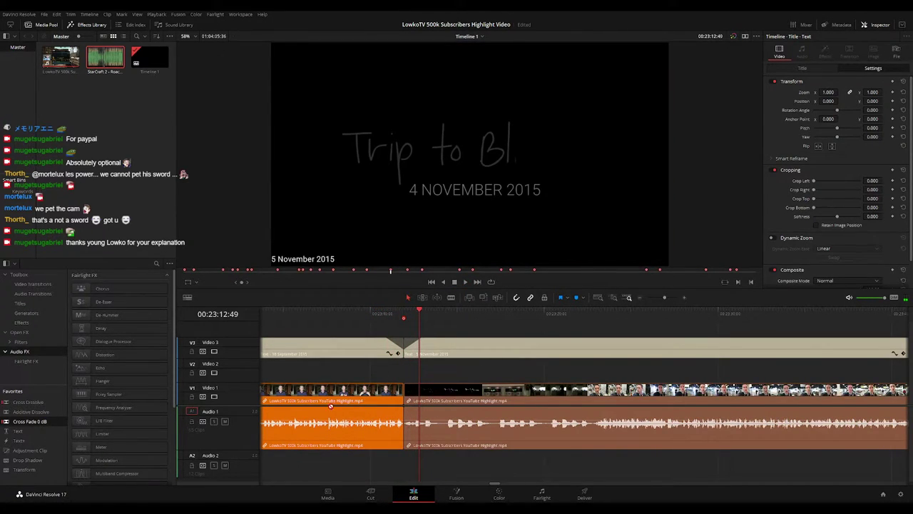
Add a Cross Fade 0 dB to the audio and a Cross Dissolve to the video at the cut into the 5 November 2015 clip
left_click(391, 319)
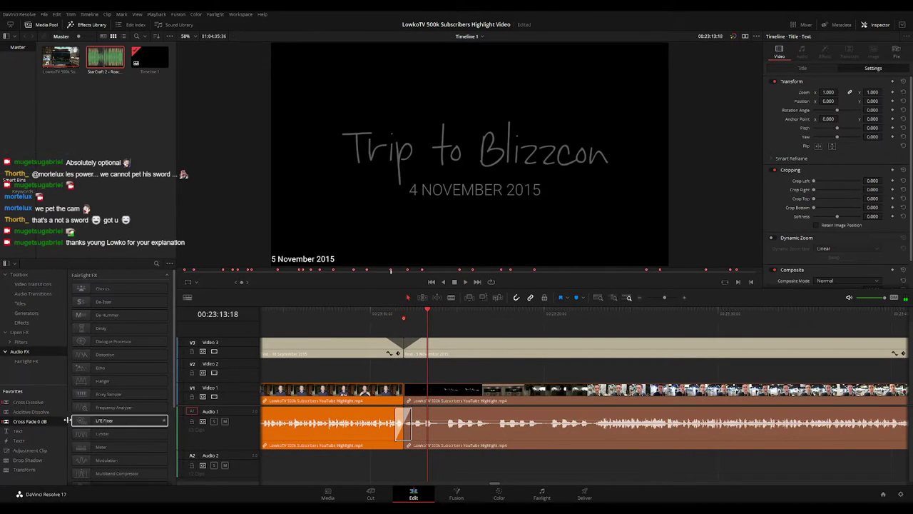
left_click_drag(35, 405, 384, 396)
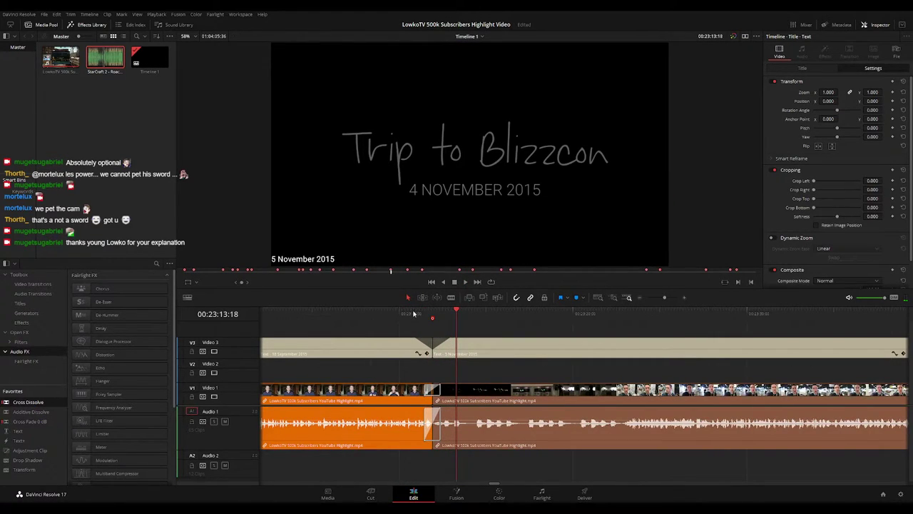
Replay the cut into the 5 November 2015 clip and remove the Cross Dissolve from the video, keeping the audio cross fade
left_click(413, 314)
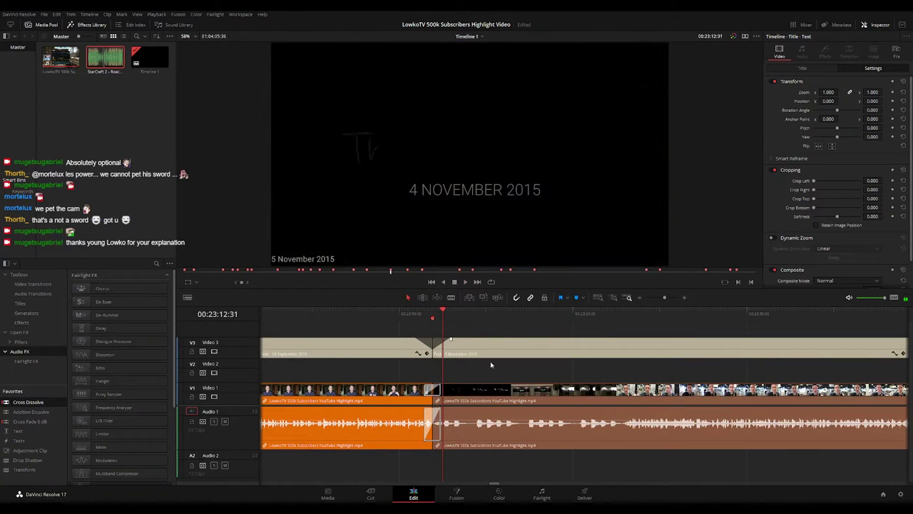
left_click(425, 327)
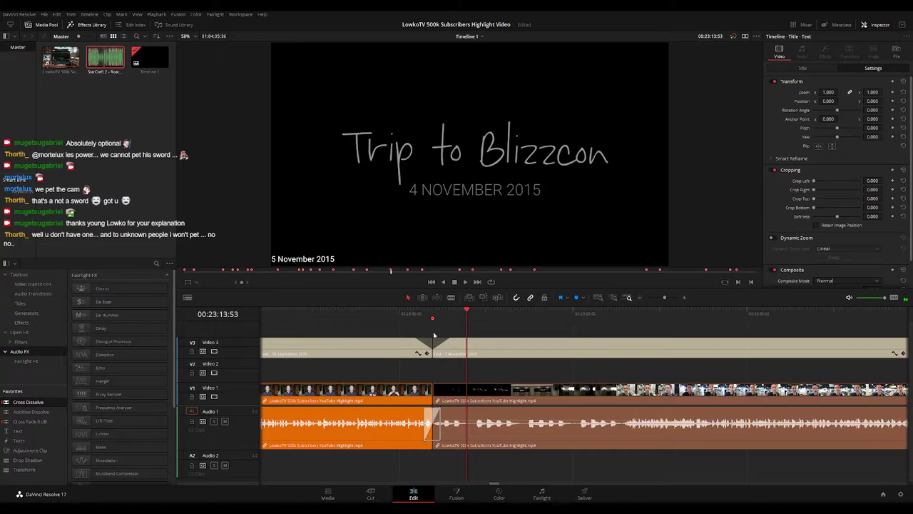
Replay the cut into the Trip to Blizzcon opening at close range to check the hard video cut against the audio cross fade
scroll(454, 371, "down", 8)
scroll(573, 374, "up", 6)
scroll(581, 373, "down", 2)
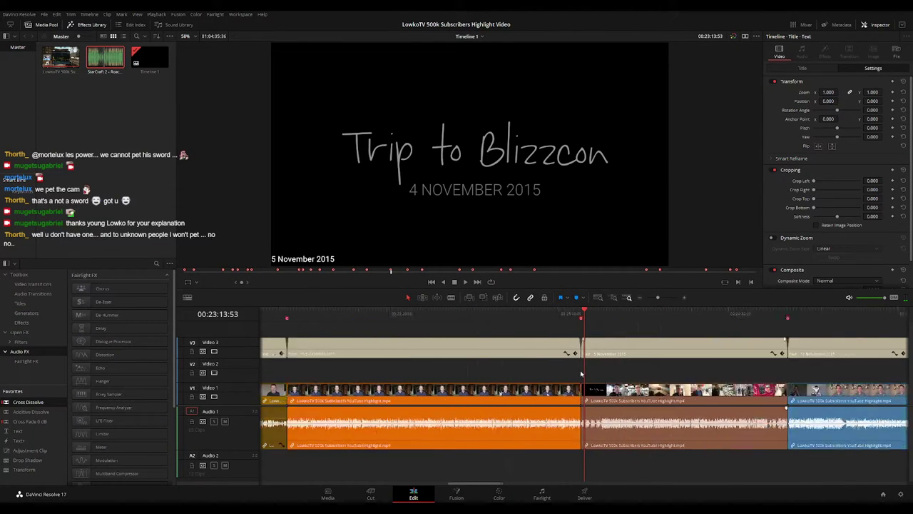
scroll(582, 376, "up", 2)
left_click(679, 298)
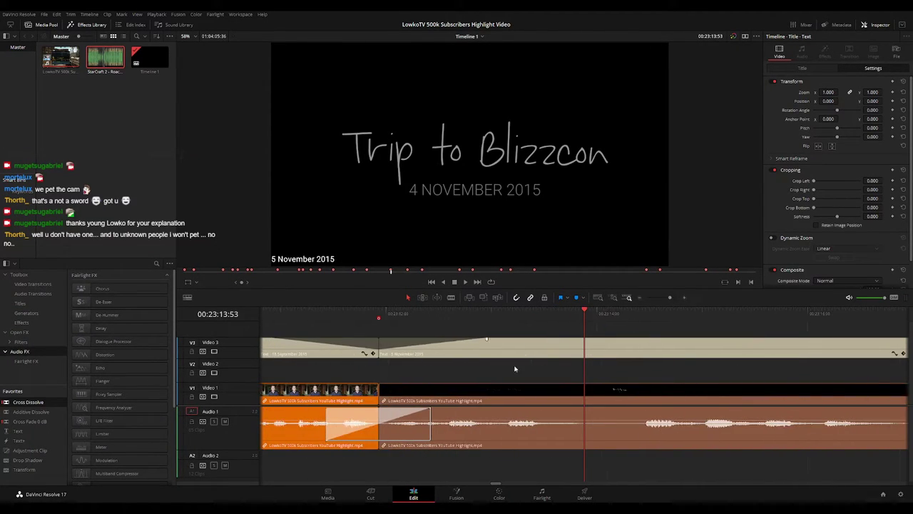
left_click(436, 314)
mouse_move(450, 314)
left_mouse_down()
mouse_move(418, 314)
mouse_move(473, 315)
mouse_move(374, 317)
left_mouse_up()
key("space")
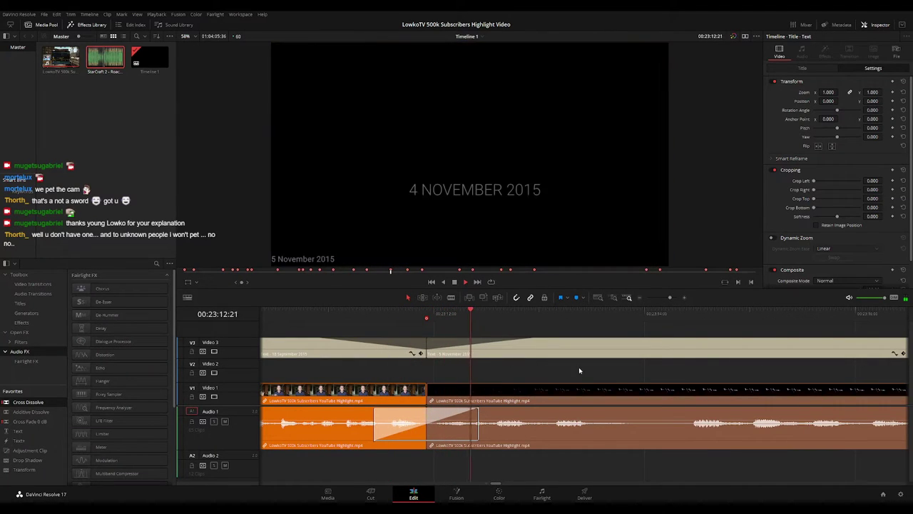
Play through the 5 November 2015 clip from the opening through the airport and hotel-room footage, listening for passages that need trimming
left_click_drag(670, 297, 660, 299)
scroll(538, 365, "right", 2)
scroll(538, 366, "right", 2)
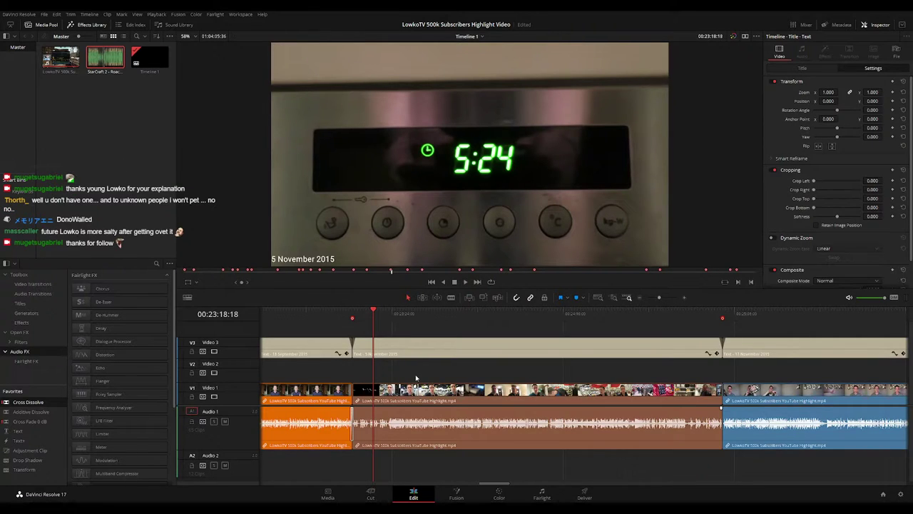
key("space")
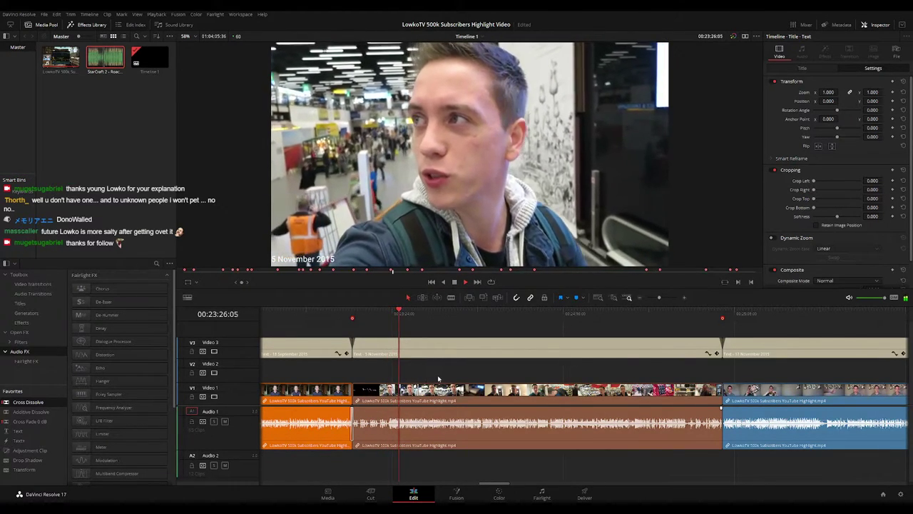
scroll(438, 378, "up", 4)
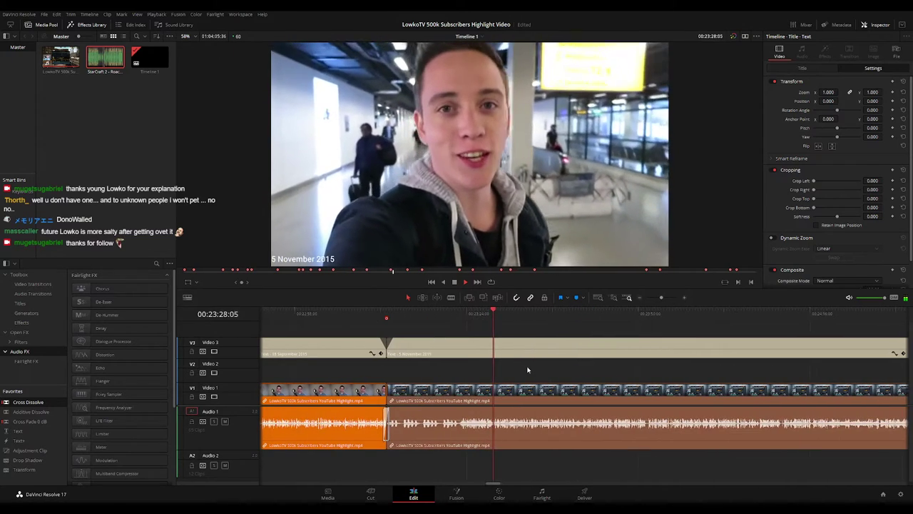
left_click_drag(557, 376, 490, 377)
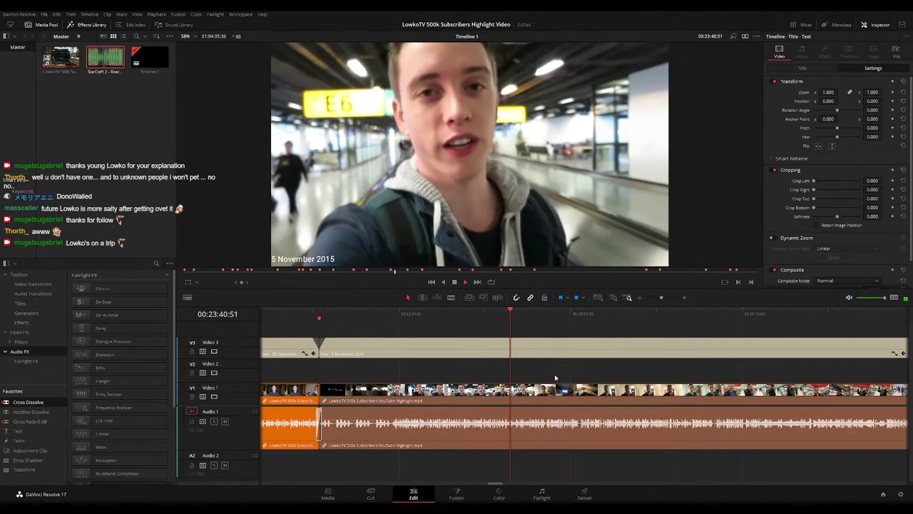
left_click_drag(568, 373, 515, 366)
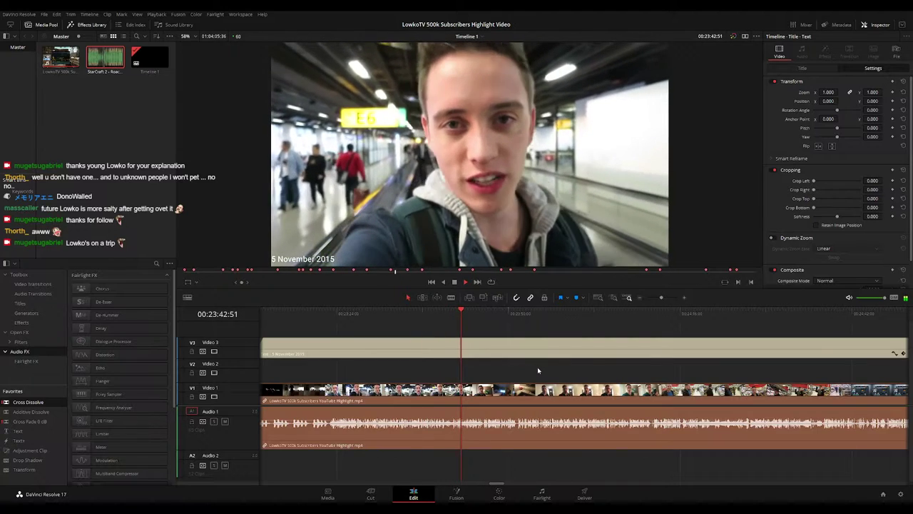
scroll(538, 370, "right", 1)
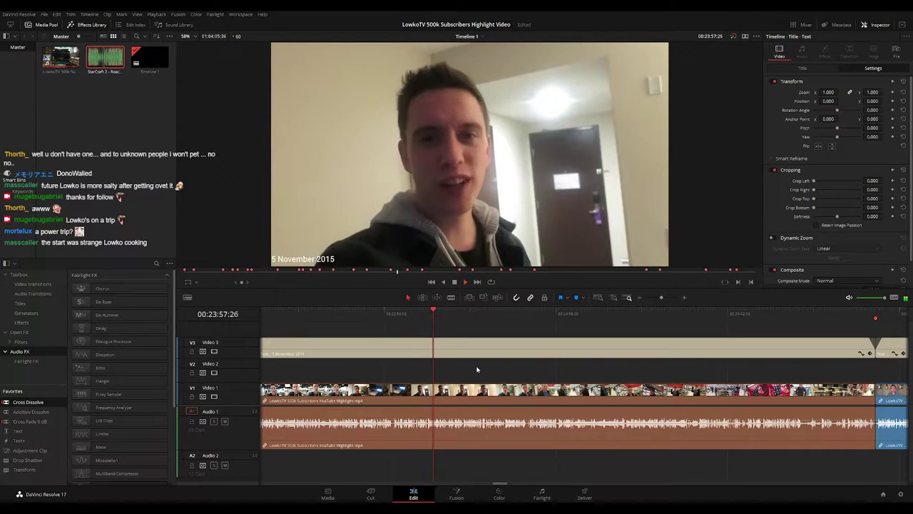
left_click_drag(500, 375, 479, 373)
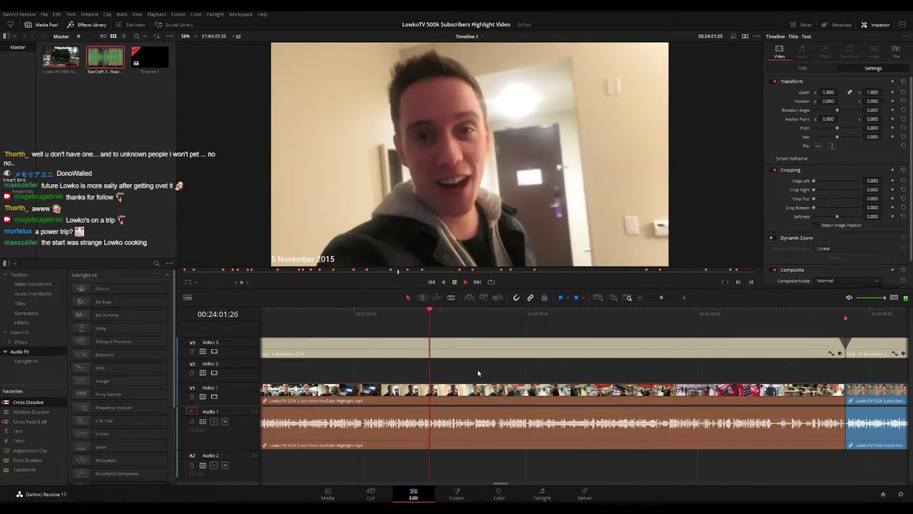
scroll(481, 372, "right", 2)
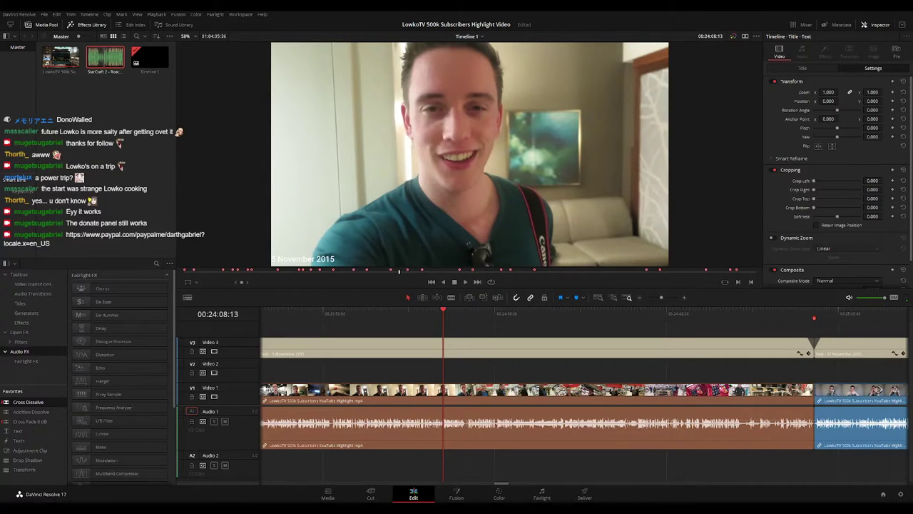
key("space")
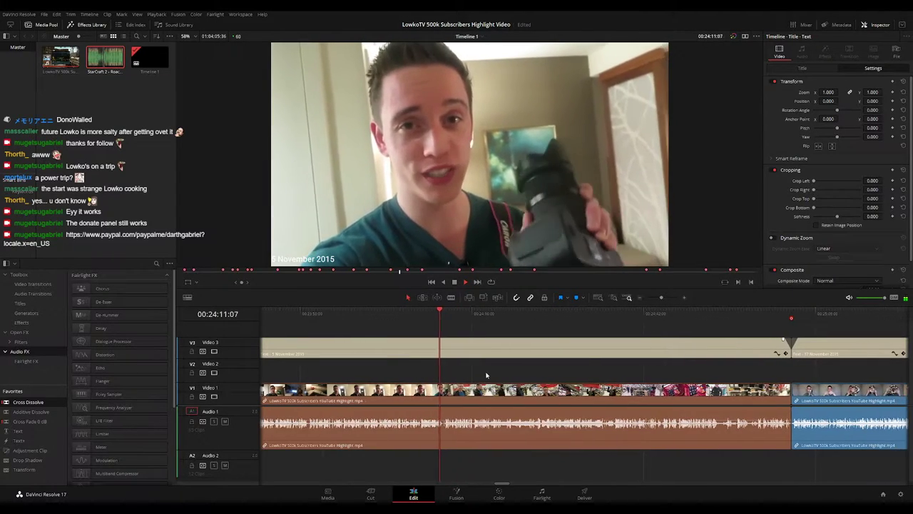
Cut out the silent pause of about 20 frames at 00:24:11:34 in the 5 November 2015 clip and close the gap
scroll(459, 393, "down", 1)
scroll(569, 398, "up", 10)
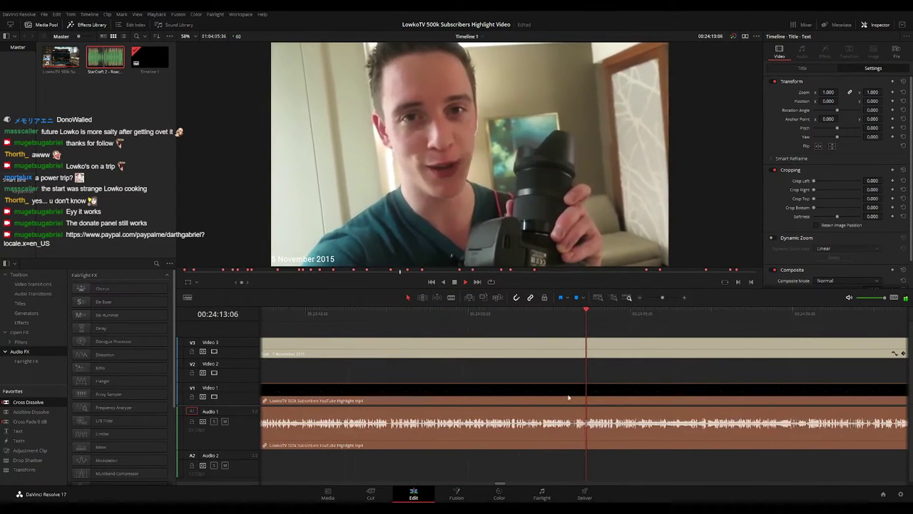
key("space")
left_click_drag(450, 313, 445, 313)
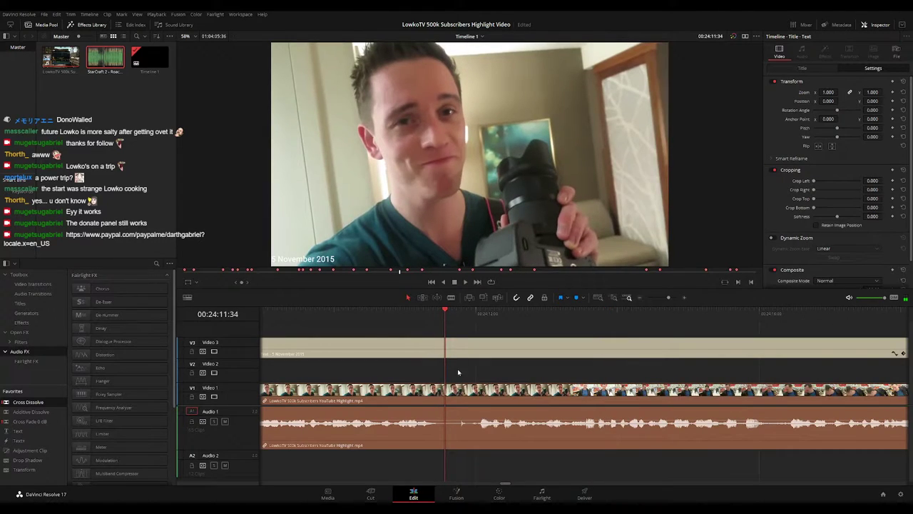
key("b")
left_click(446, 395)
left_click(471, 396)
key("a")
left_click(458, 398)
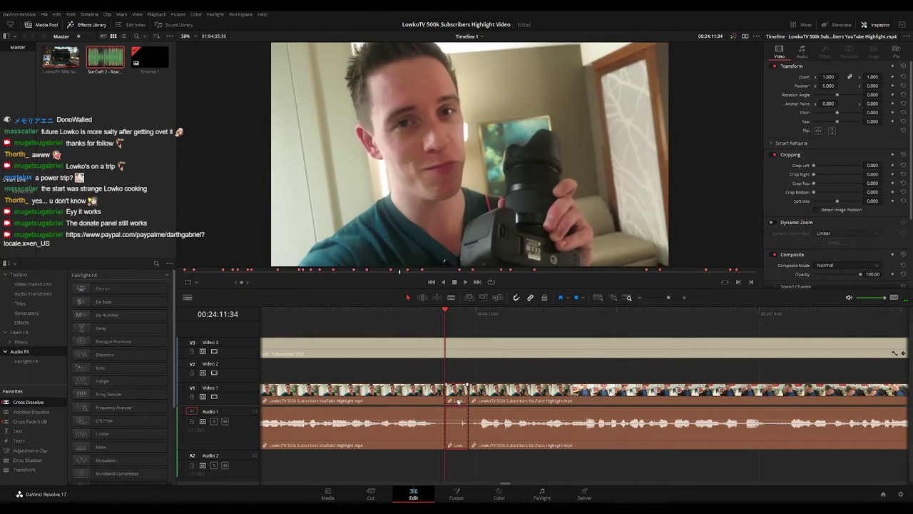
key("Delete")
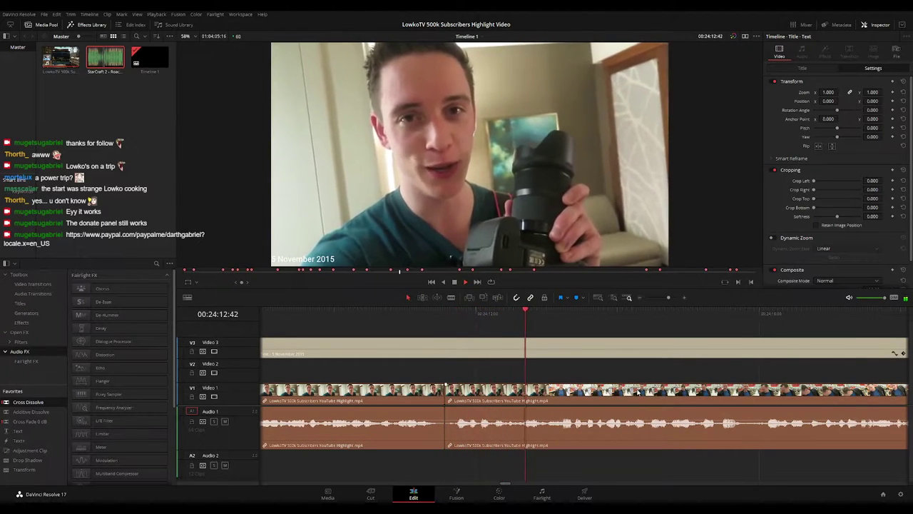
Play the rest of the 5 November 2015 clip past the trimmed pause, through the grocery store footage and into the 17 November 2015 clip
scroll(578, 372, "right", 2)
scroll(556, 369, "right", 1)
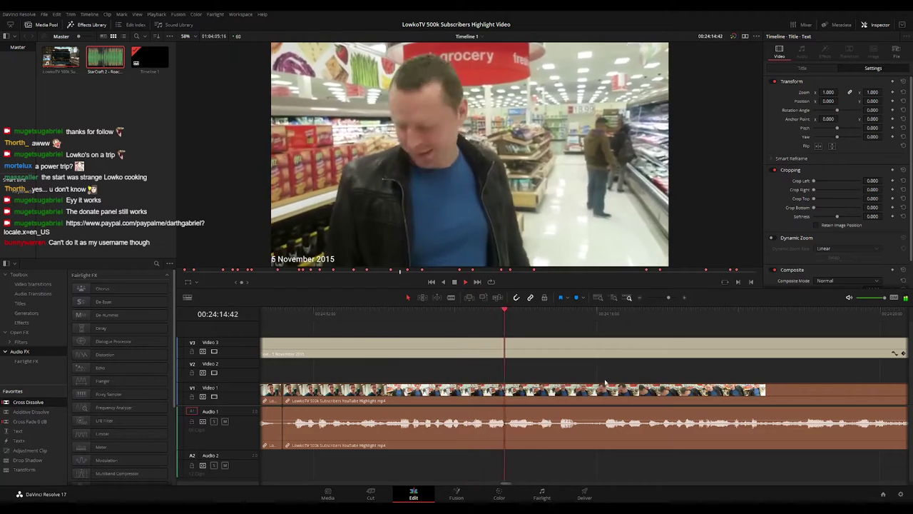
scroll(514, 373, "right", 2)
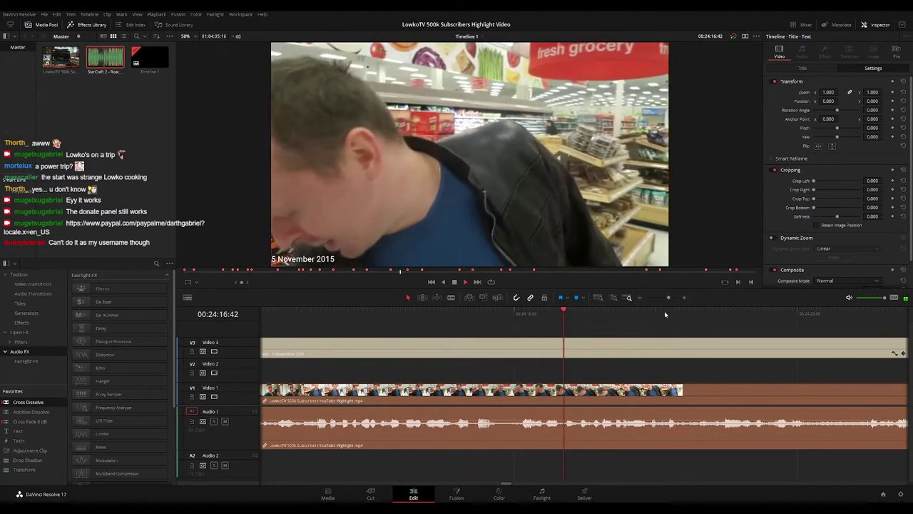
key("space")
left_click_drag(668, 298, 665, 304)
scroll(614, 377, "right", 1)
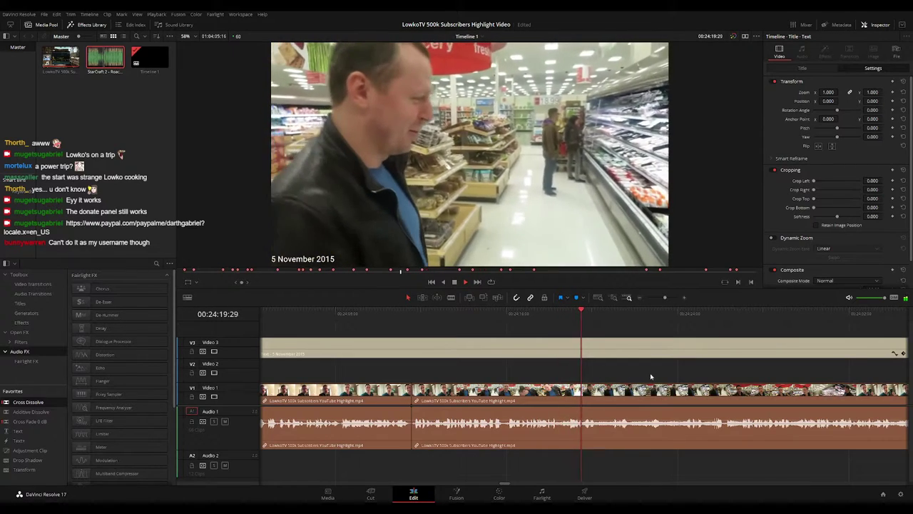
scroll(571, 374, "right", 1)
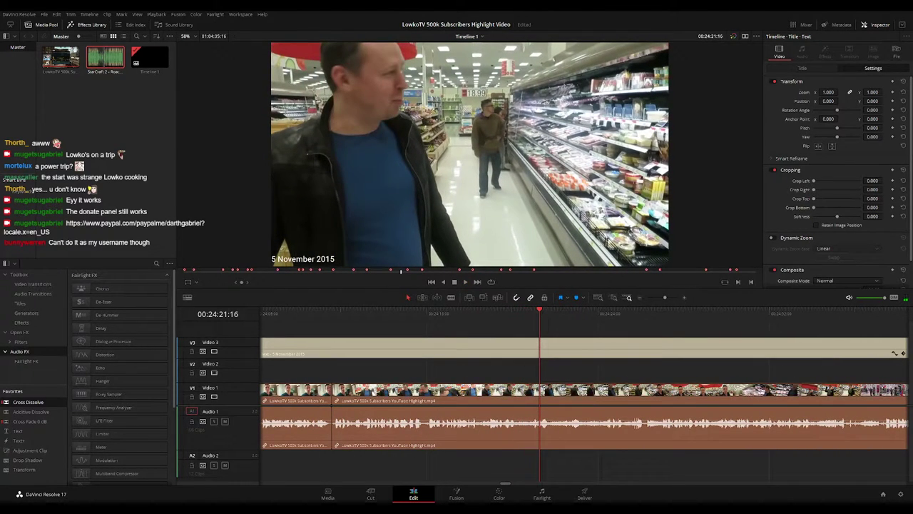
key("space")
scroll(581, 378, "right", 1)
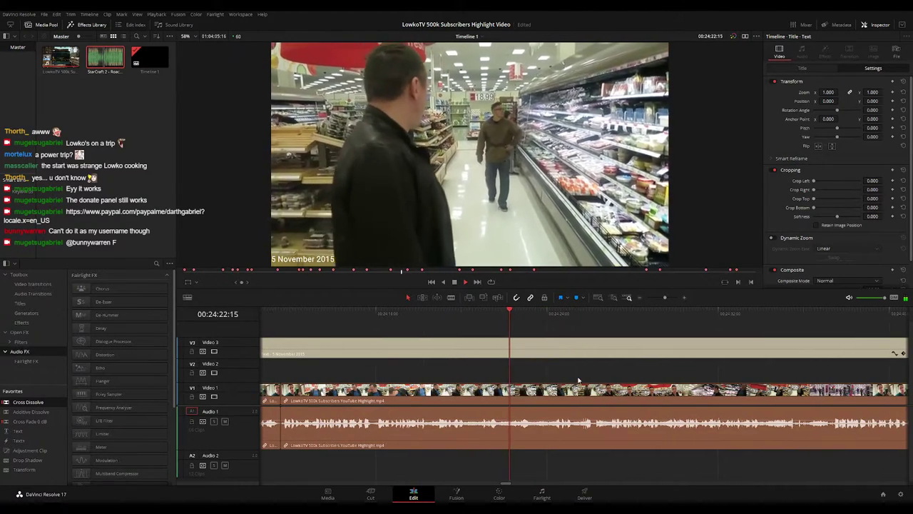
scroll(579, 378, "right", 1)
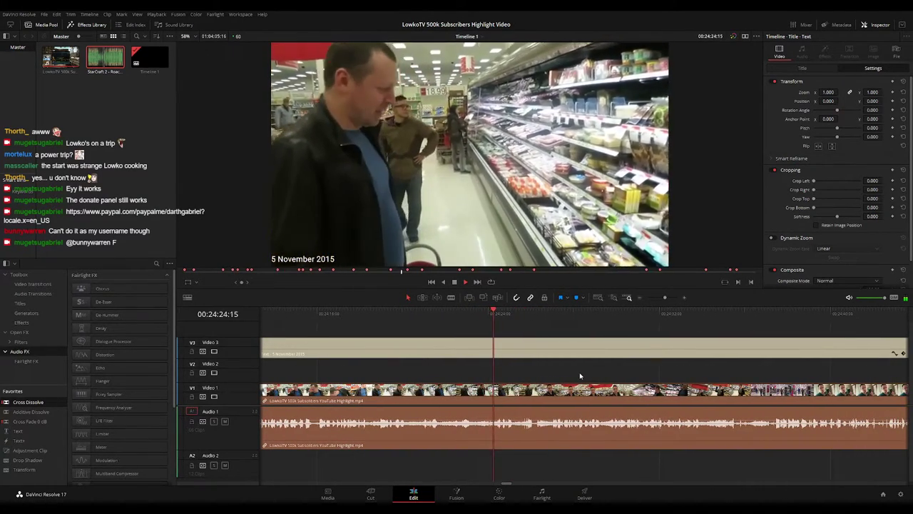
scroll(578, 374, "right", 1)
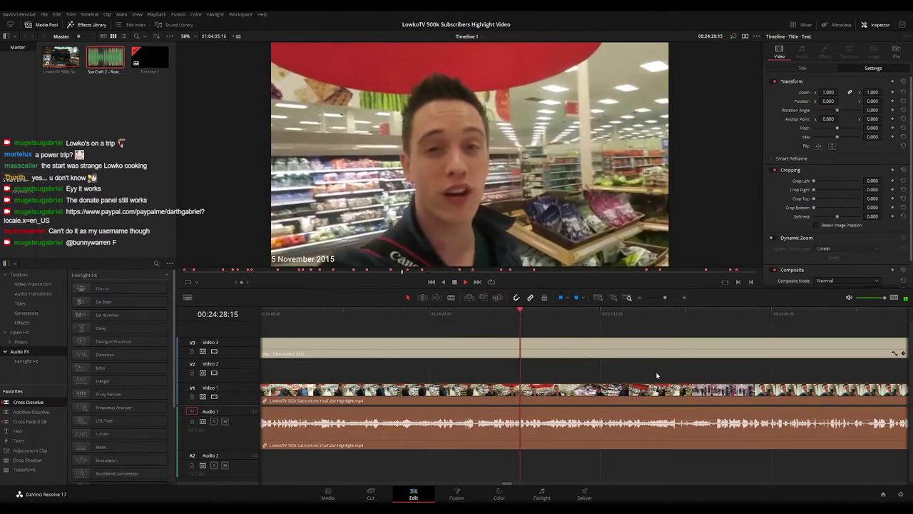
scroll(605, 370, "right", 1)
scroll(620, 371, "right", 1)
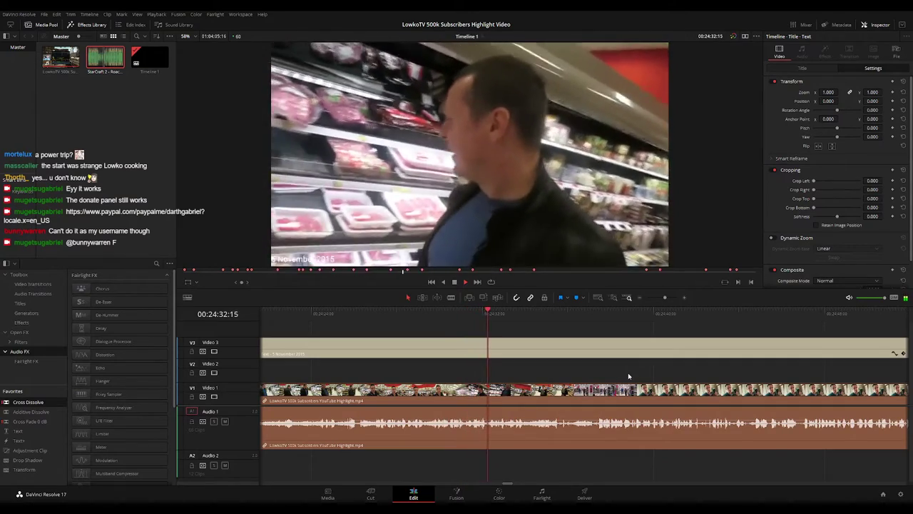
scroll(592, 374, "right", 1)
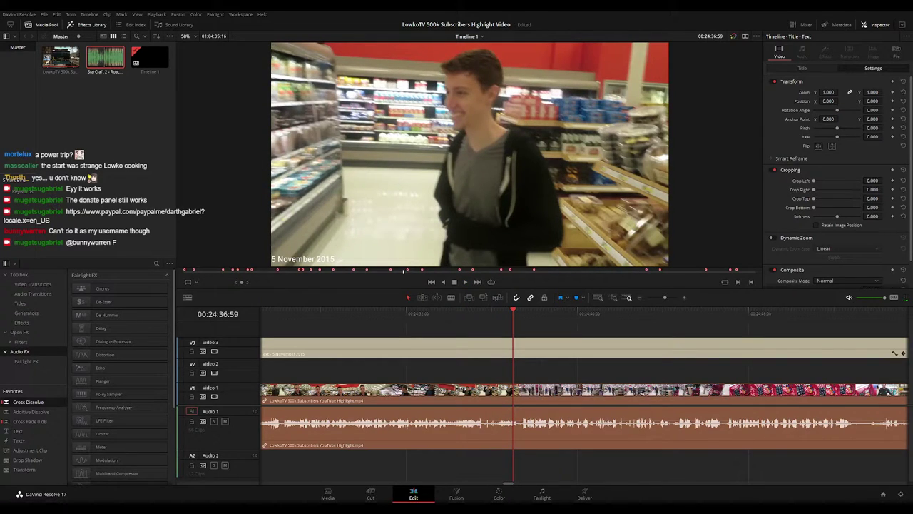
key("space")
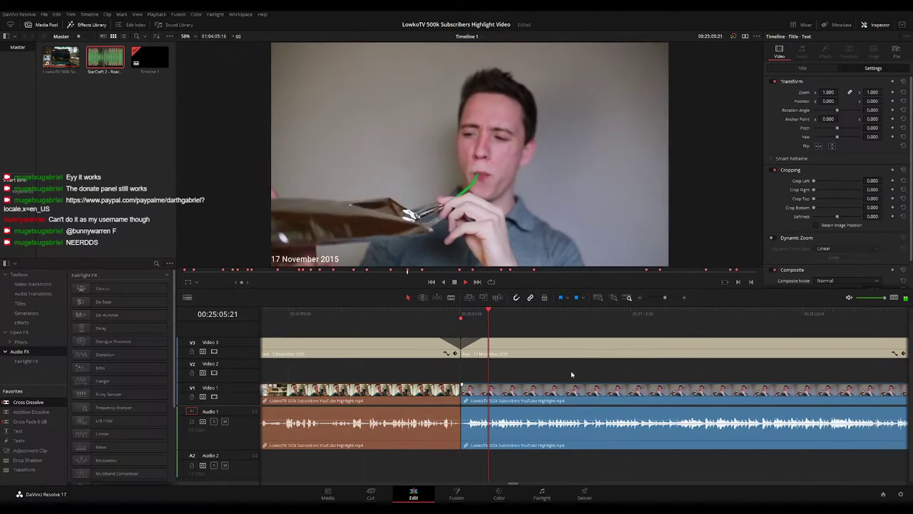
Add a fade-in of about 47 frames to the start of the 17 November 2015 clip's audio and replay the cut
key("space")
left_click_drag(437, 409, 453, 408)
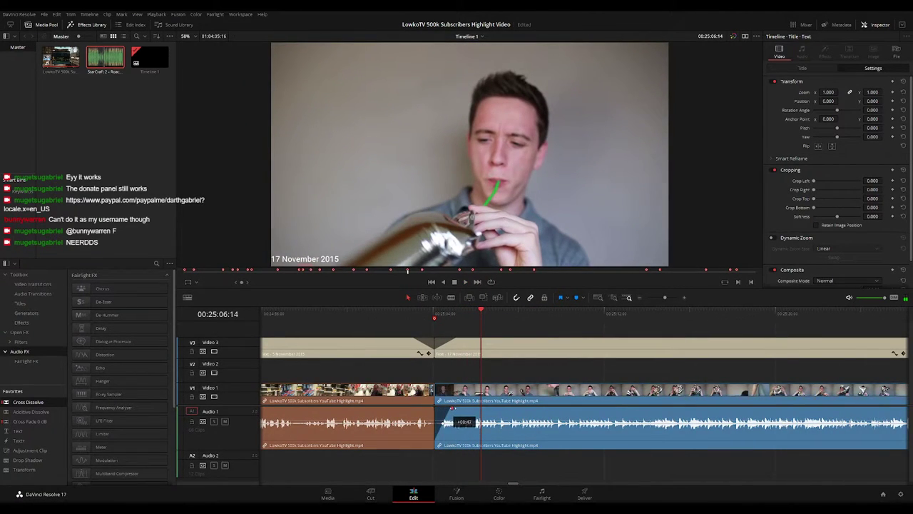
left_click(400, 314)
key("space")
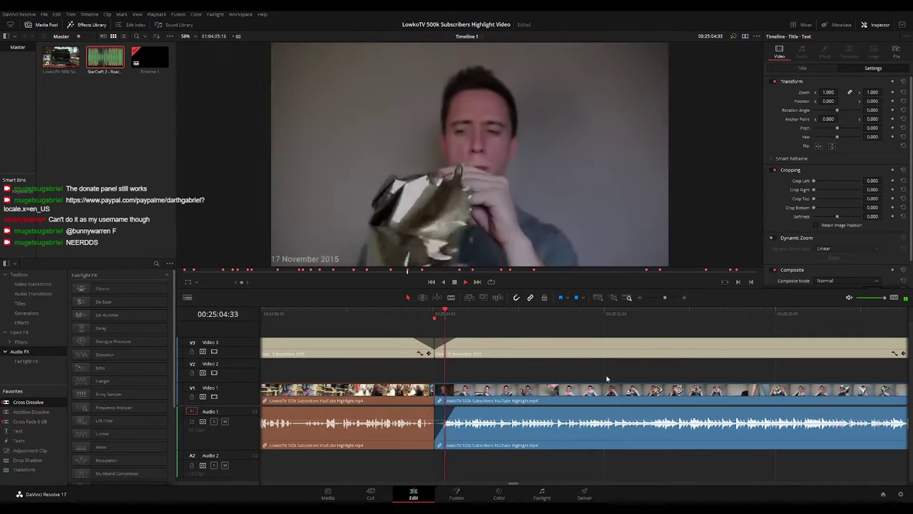
scroll(591, 378, "right", 1)
key("space")
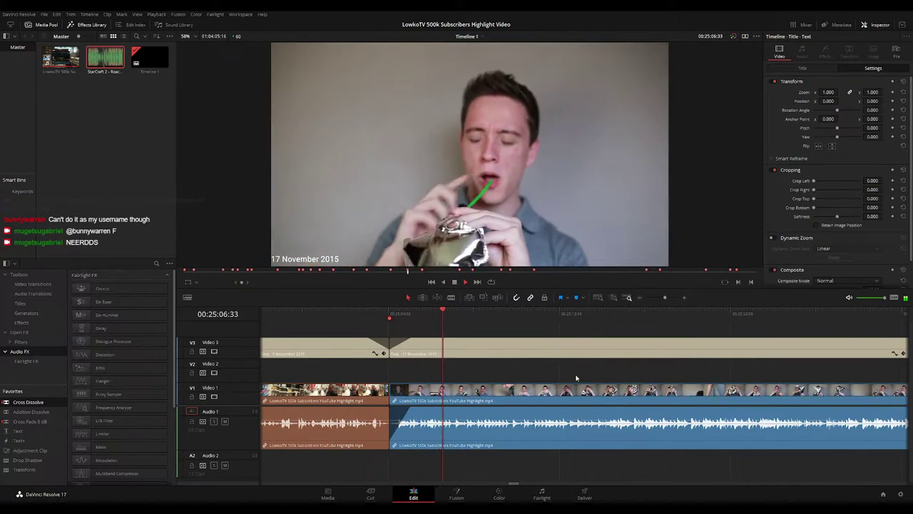
Play the 17 November 2015 clip through the balloon-inflating footage and into the talk in front of the 100K balloons, listening for pauses
key("space")
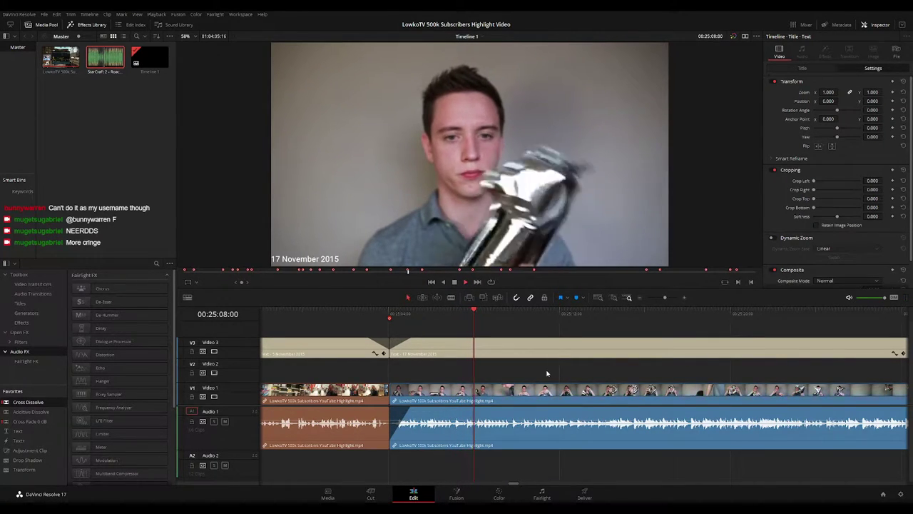
left_click_drag(640, 380, 548, 371)
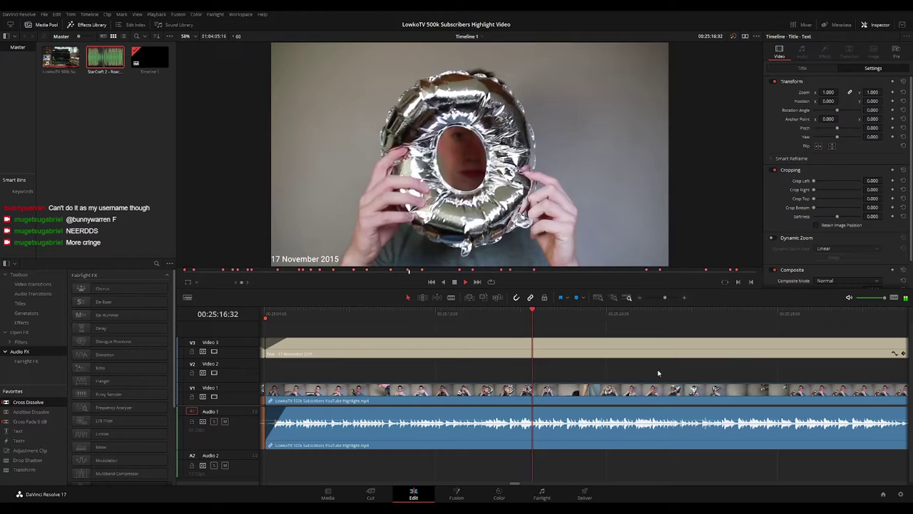
scroll(601, 368, "right", 2)
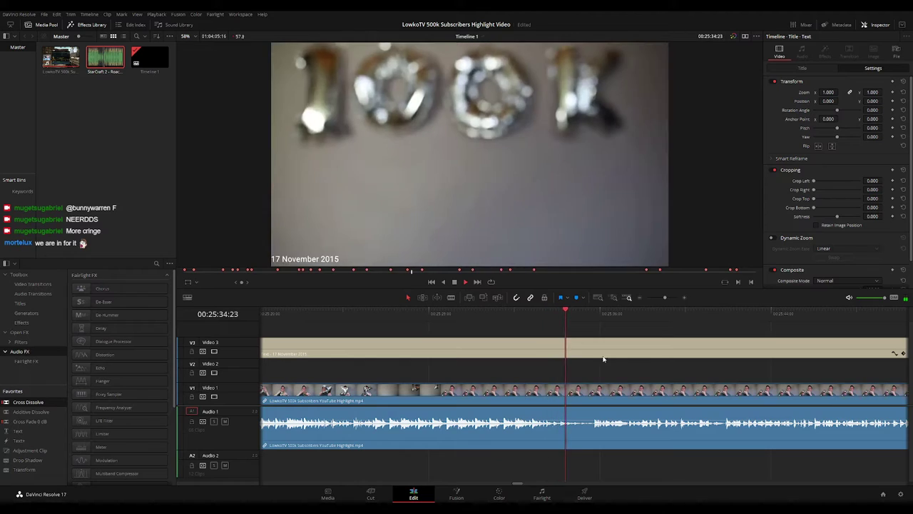
key("space")
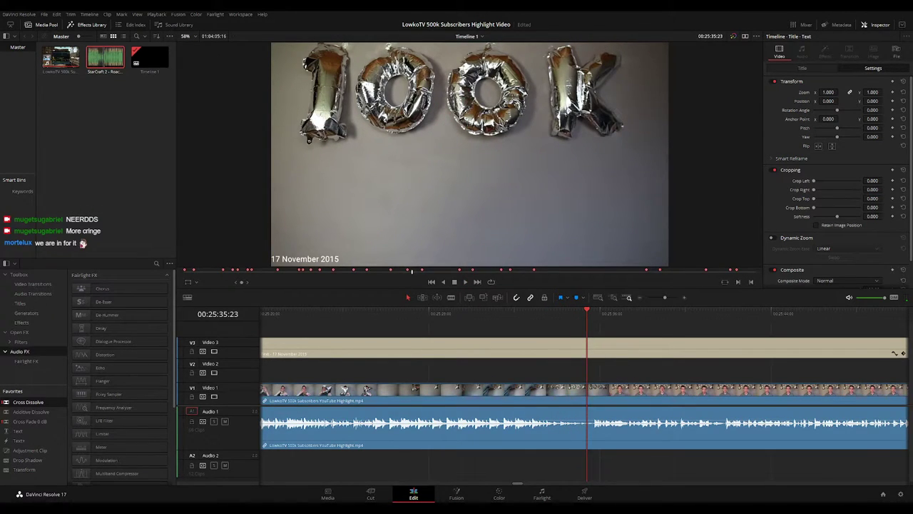
key("space")
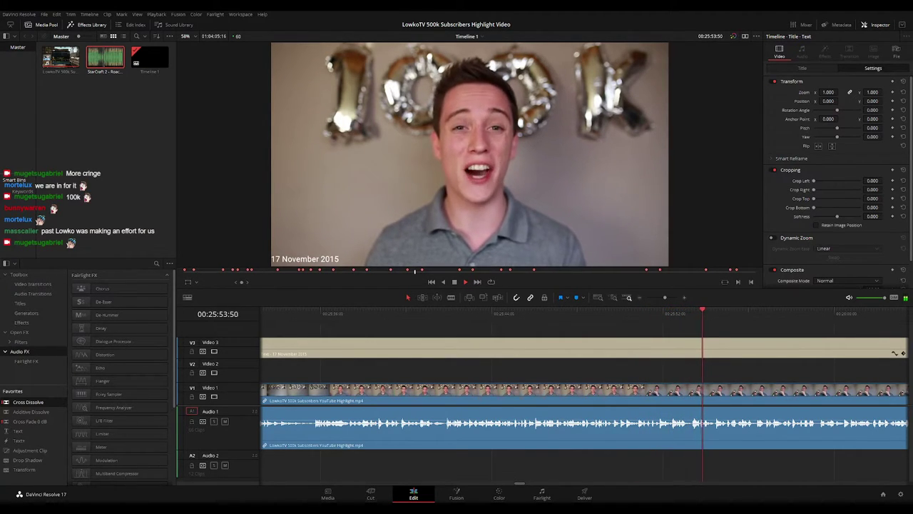
left_click_drag(728, 367, 546, 363)
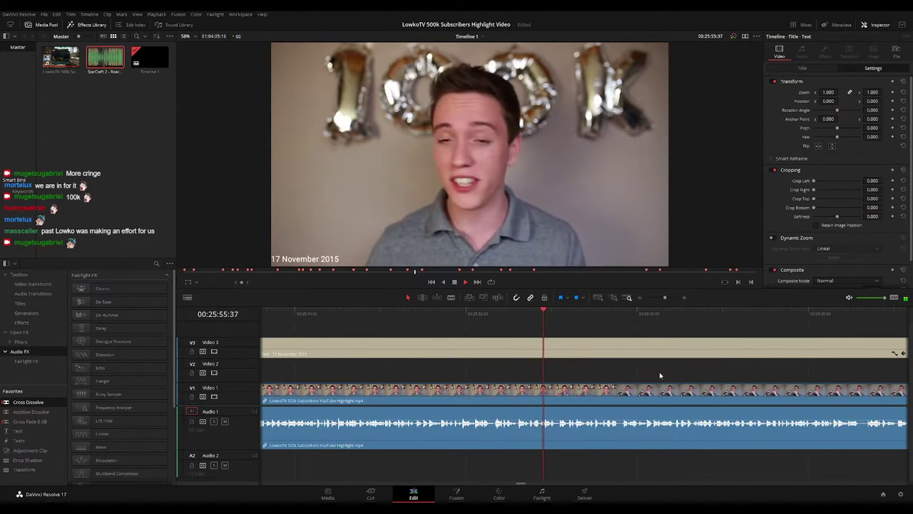
left_click_drag(661, 376, 555, 373)
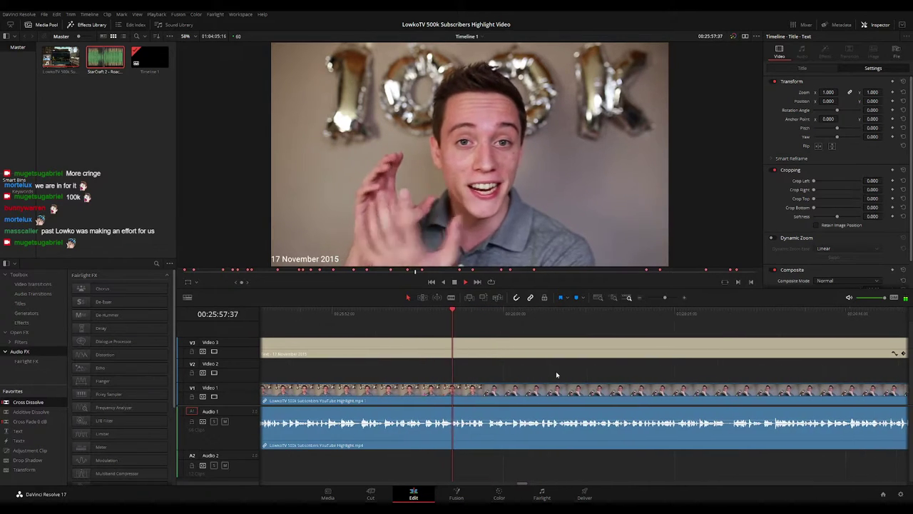
left_click_drag(617, 380, 571, 377)
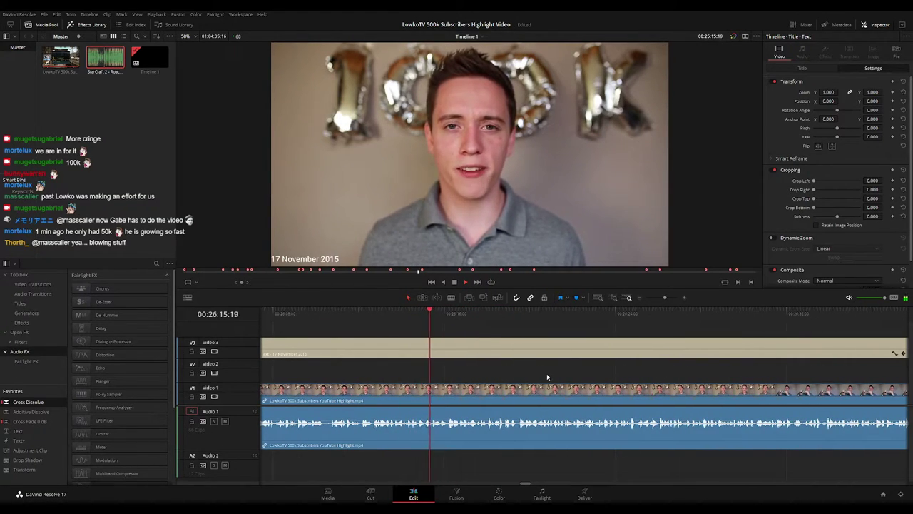
Play the rest of the 100K balloon talk up to the cut into the 22 February 2016 clip, checking its speech
mouse_move(656, 299)
left_mouse_down()
mouse_move(644, 299)
mouse_move(666, 298)
left_mouse_up()
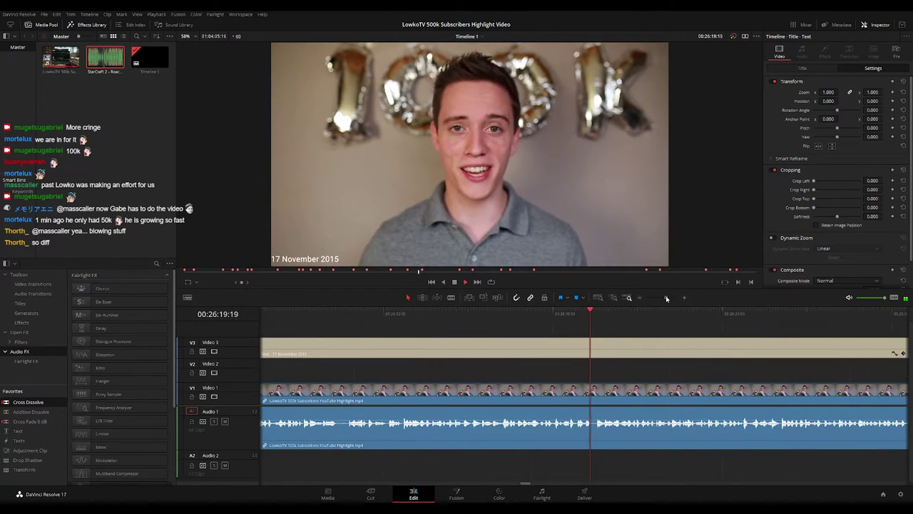
left_click_drag(701, 375, 530, 369)
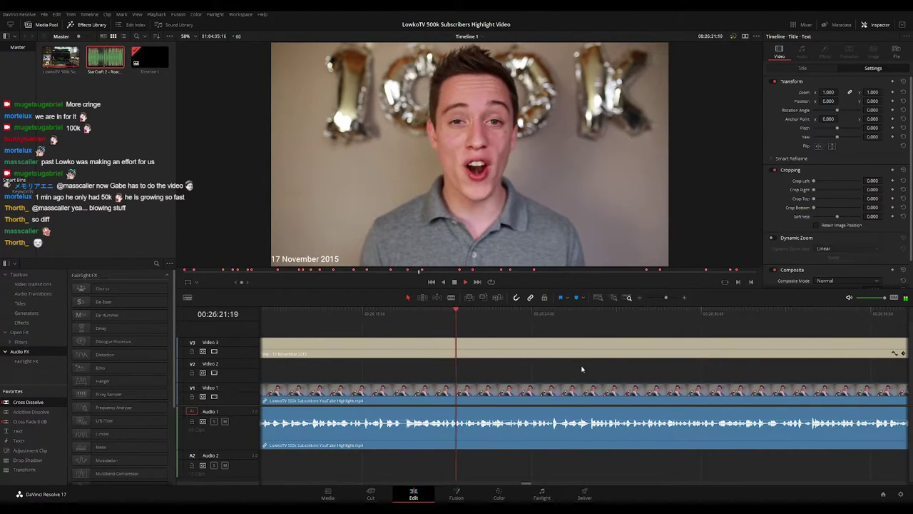
scroll(564, 378, "right", 2)
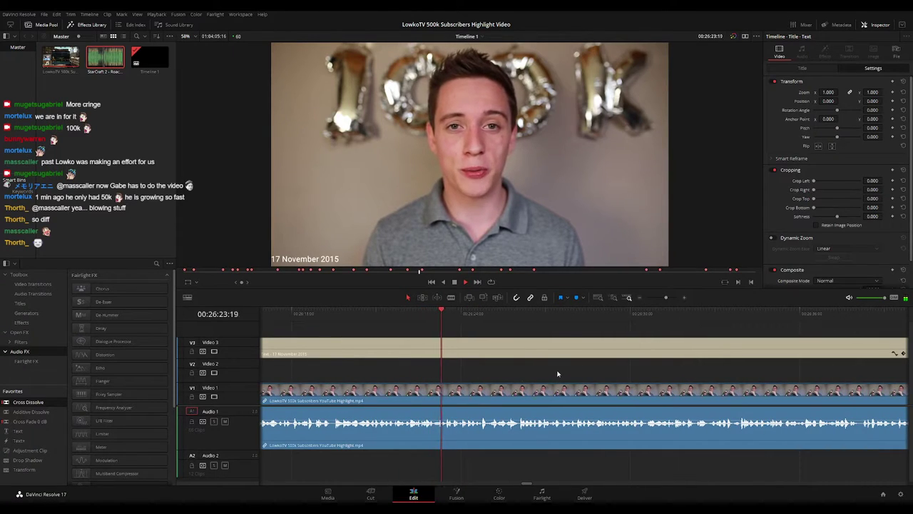
scroll(590, 375, "right", 2)
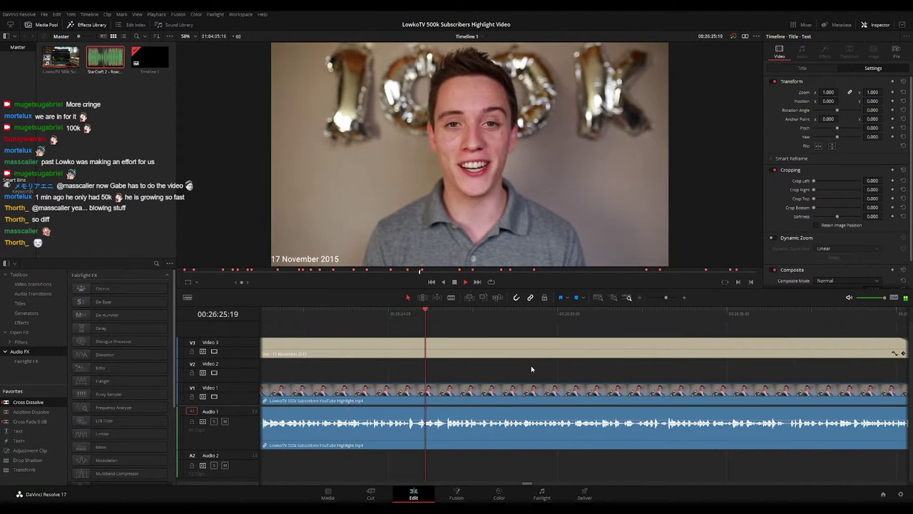
scroll(534, 368, "right", 2)
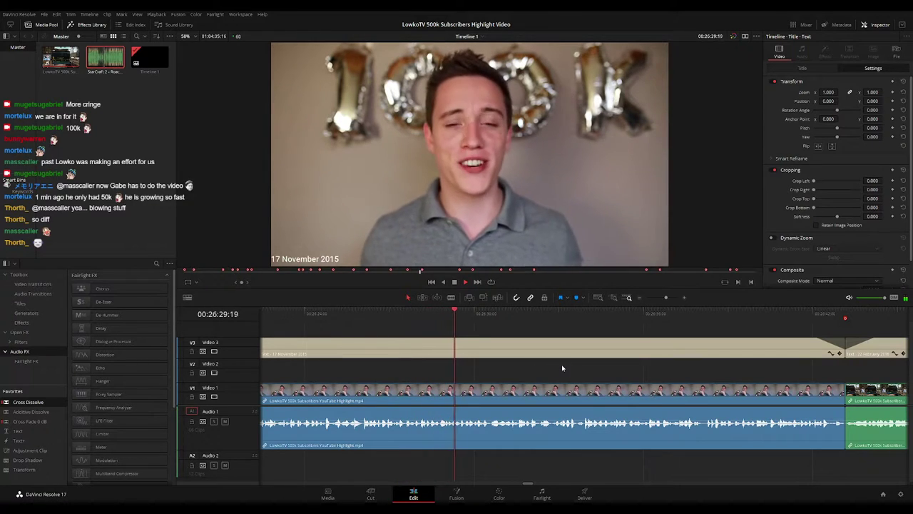
scroll(581, 369, "right", 1)
scroll(553, 367, "right", 2)
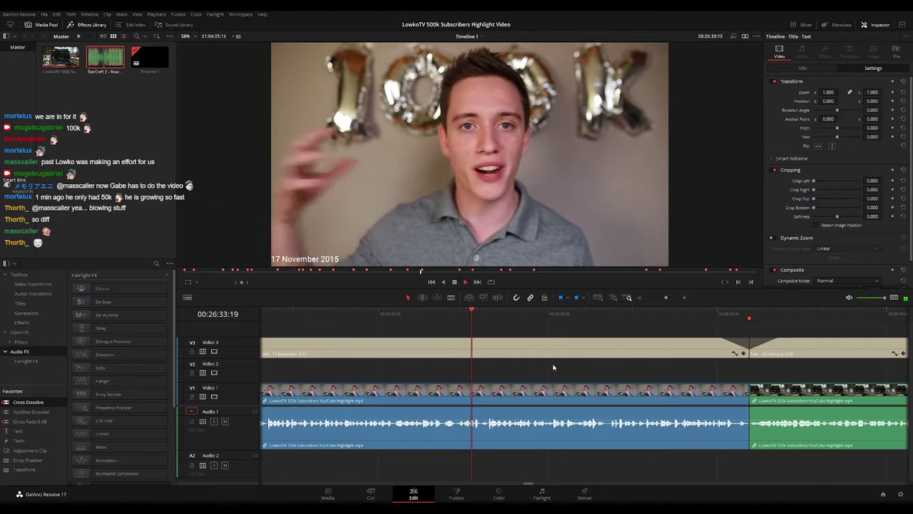
scroll(571, 379, "right", 3)
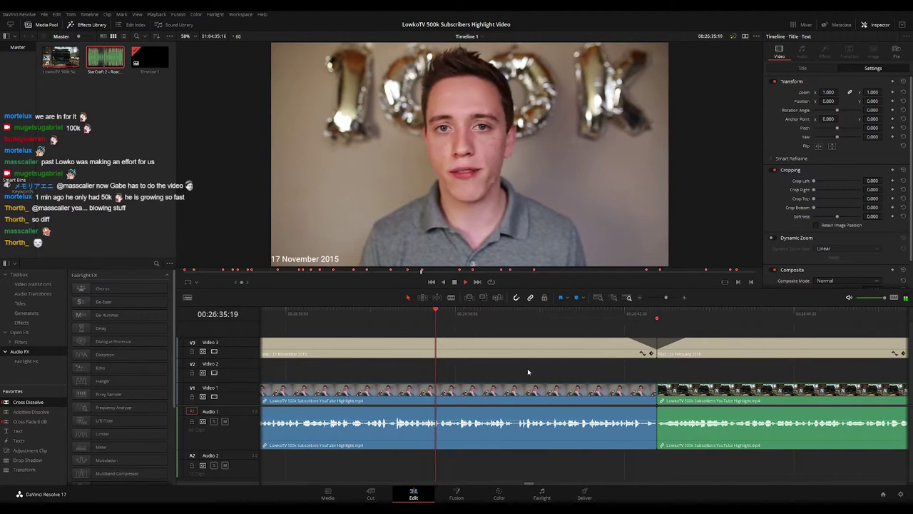
scroll(571, 375, "right", 2)
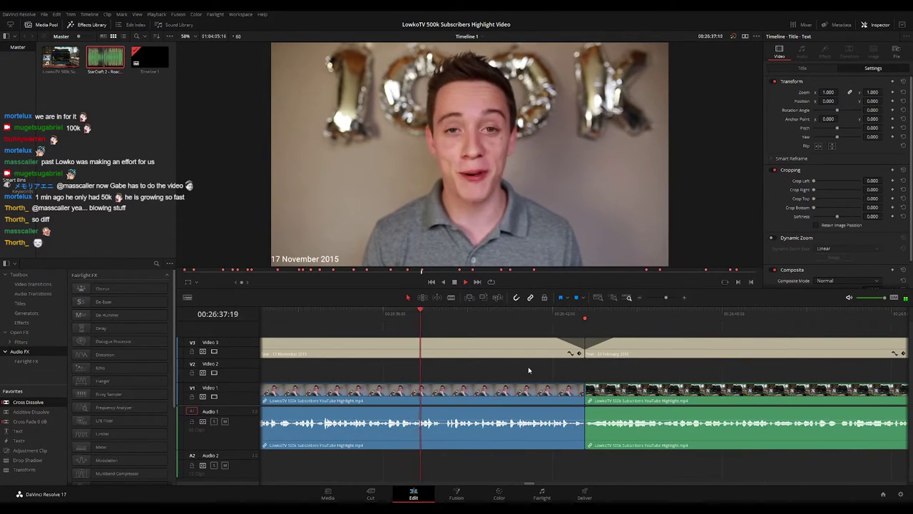
scroll(557, 371, "right", 2)
scroll(513, 367, "right", 1)
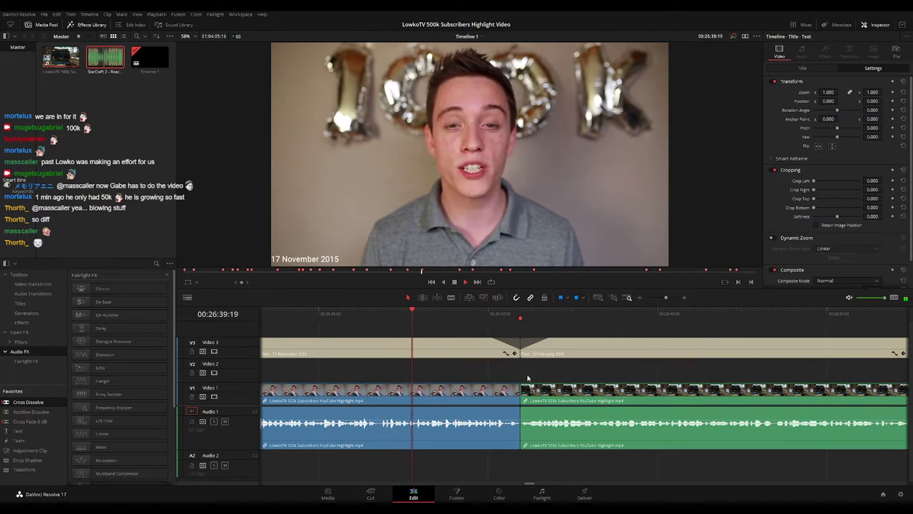
Add a fade-in of about one second to the start of the 22 February 2016 clip's audio and replay the cut
left_click_drag(520, 407, 550, 409)
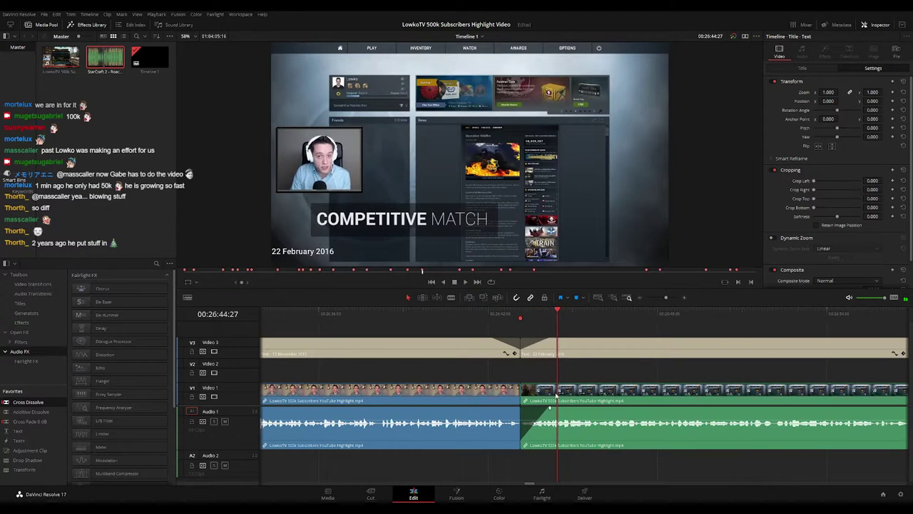
left_click(483, 315)
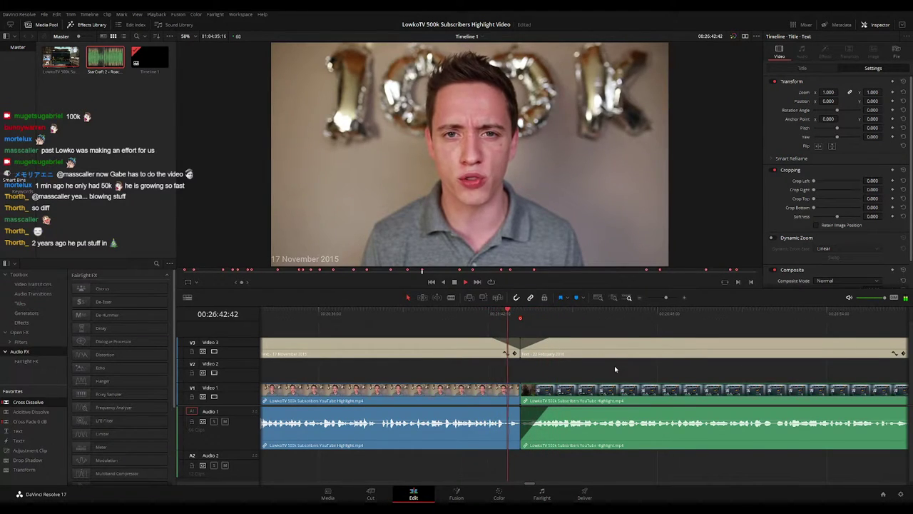
left_click_drag(657, 371, 578, 365)
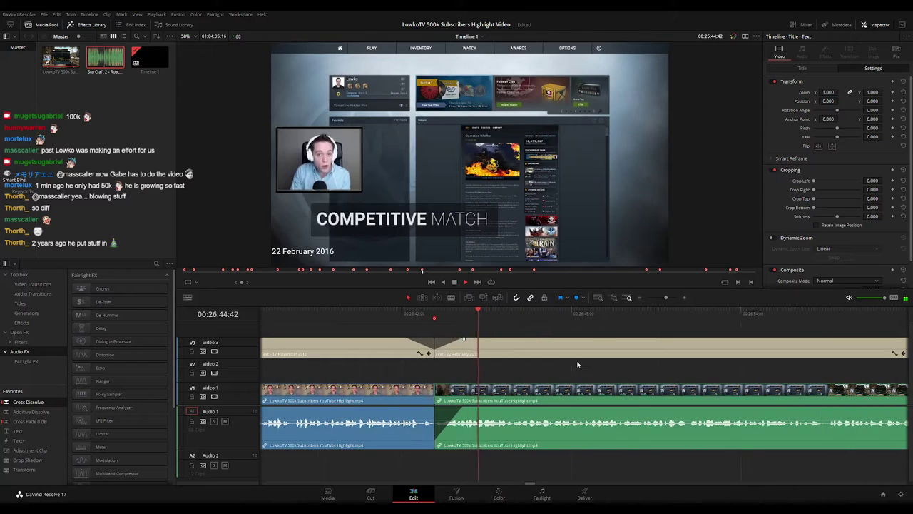
Play the 22 February 2016 clip through the game-menu introduction and the bomb-defusal footage, checking its audio and date title
scroll(619, 376, "right", 3)
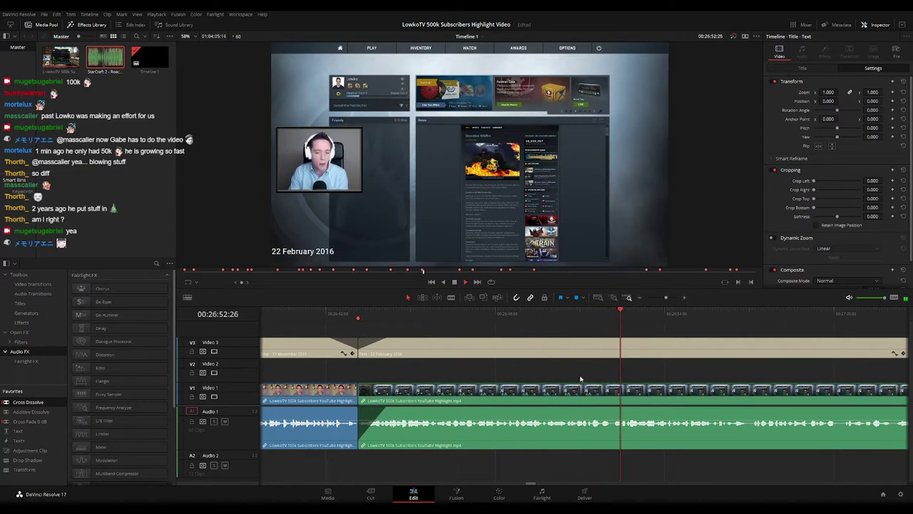
left_click_drag(683, 391, 550, 373)
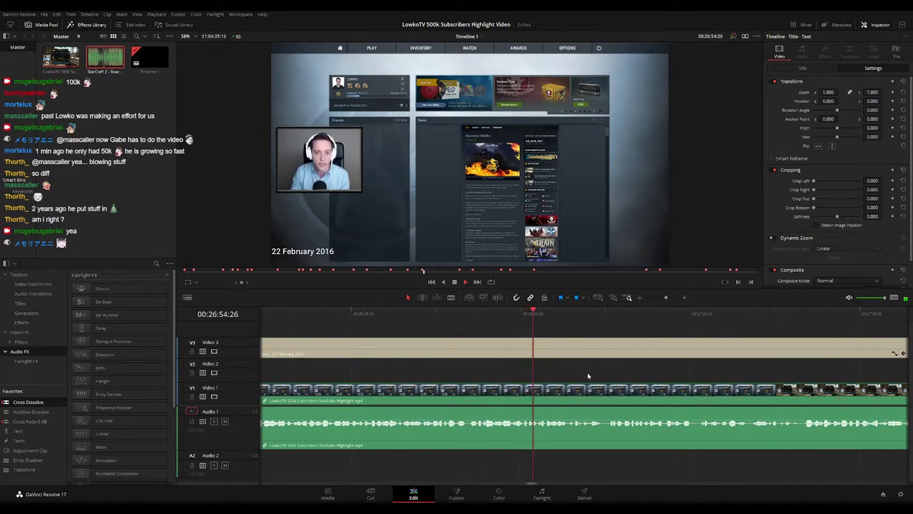
left_click_drag(630, 373, 589, 370)
scroll(564, 368, "right", 1)
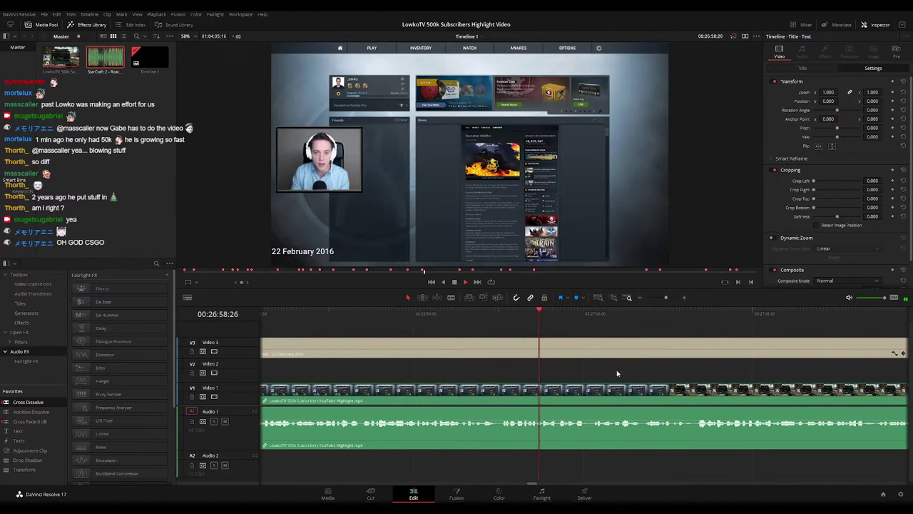
scroll(601, 373, "right", 2)
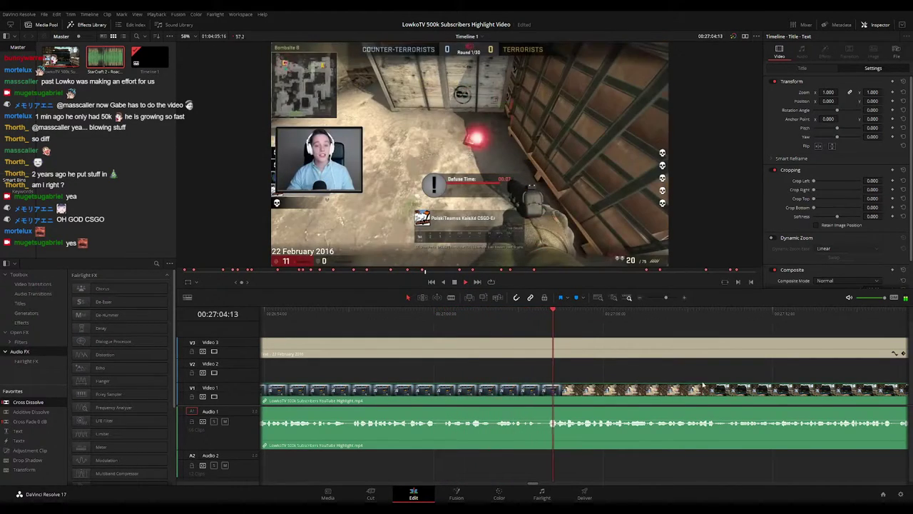
scroll(528, 365, "right", 3)
scroll(555, 371, "right", 1)
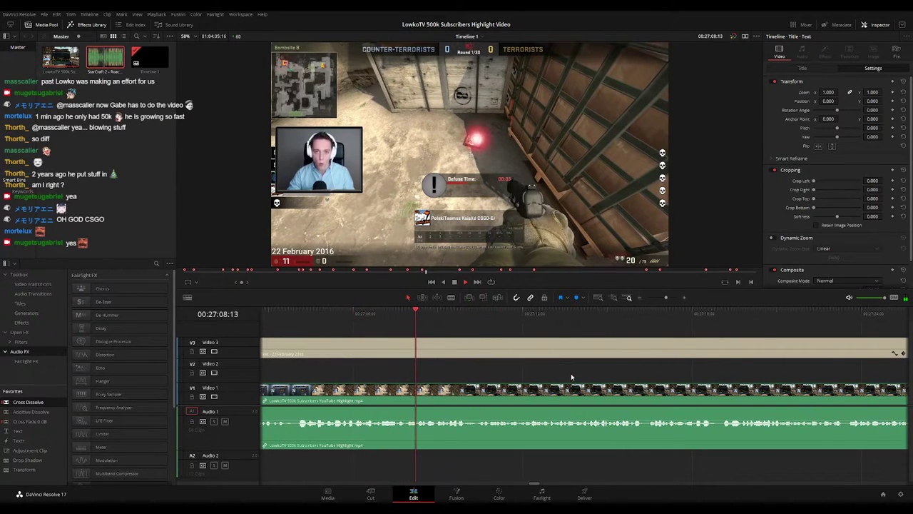
scroll(534, 371, "right", 1)
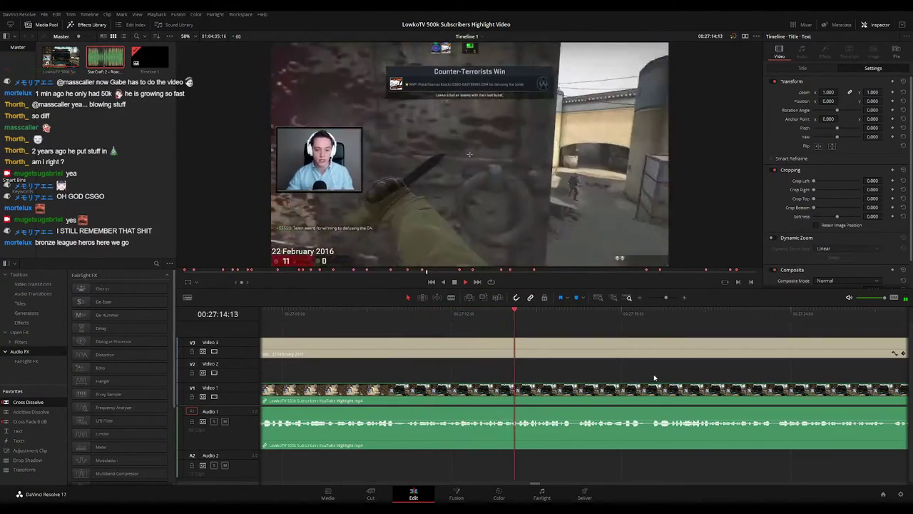
Play the 22 February 2016 clip from the bomb-defusal round win through the buy menu and next round start, listening for pauses
left_click_drag(655, 377, 549, 361)
scroll(596, 367, "right", 1)
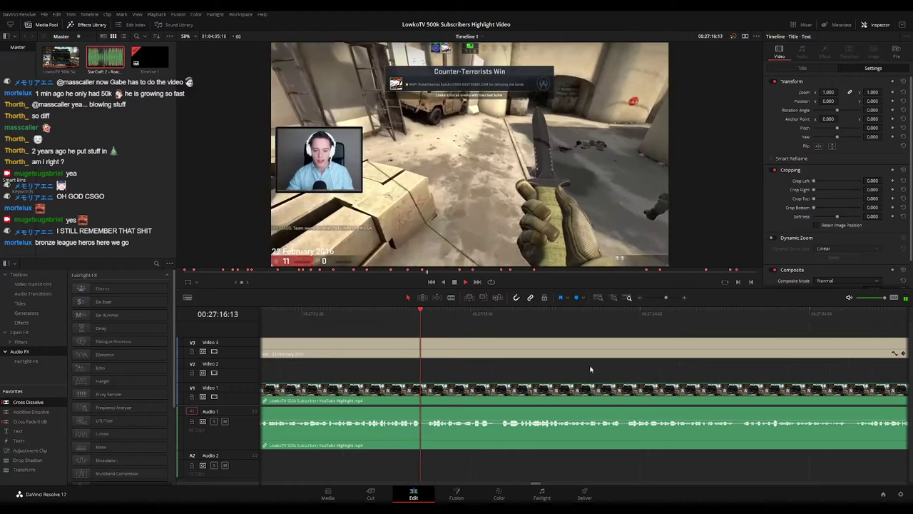
scroll(585, 371, "right", 1)
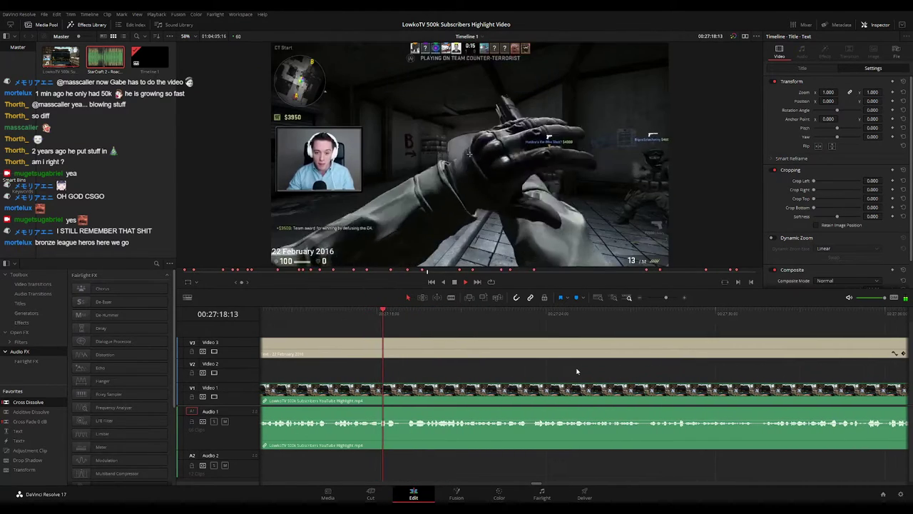
scroll(577, 371, "right", 1)
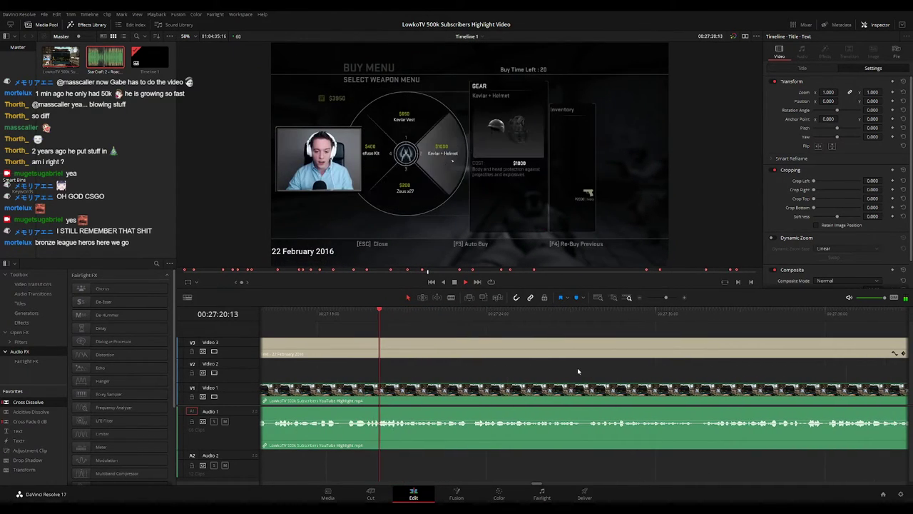
scroll(565, 371, "right", 1)
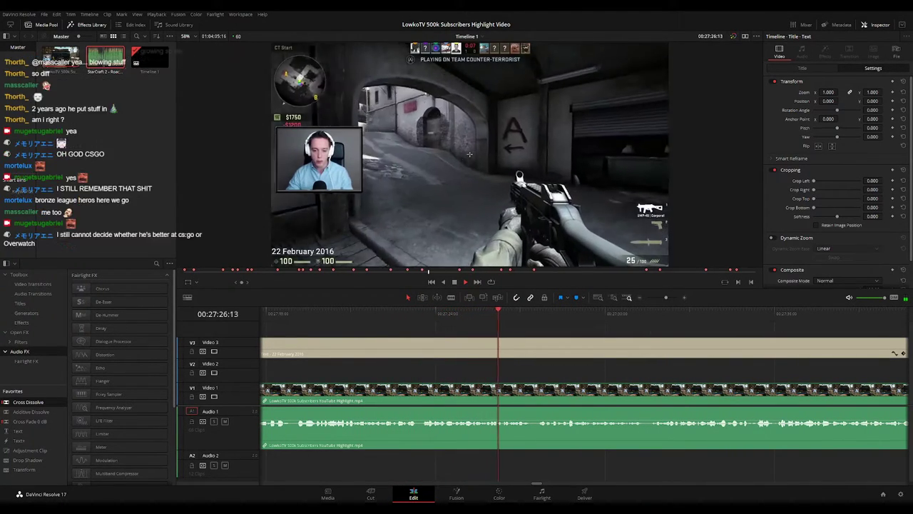
scroll(551, 361, "right", 2)
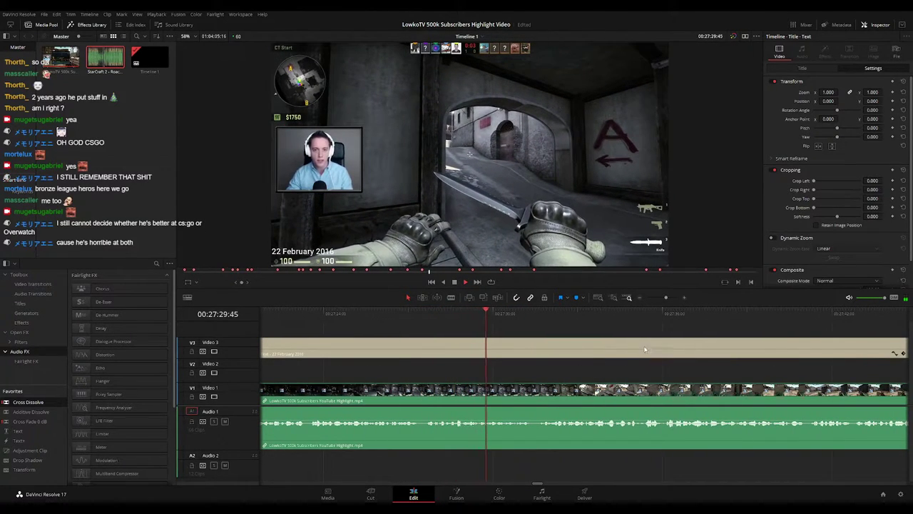
Play the next round's footage up to the Long Doors area near 27:44, checking the waveform ahead, and pause there
mouse_move(666, 298)
left_mouse_down()
mouse_move(658, 300)
mouse_move(665, 298)
left_mouse_up()
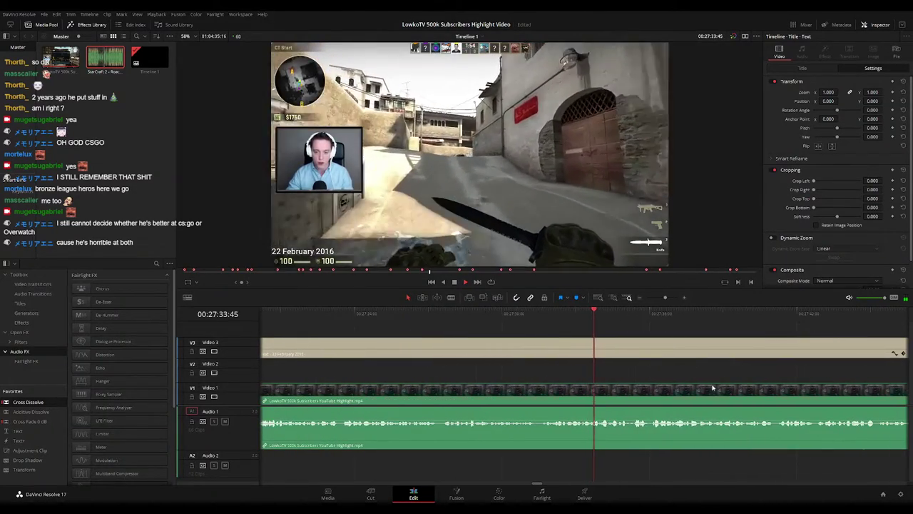
left_click_drag(712, 388, 578, 365)
left_click_drag(688, 371, 609, 372)
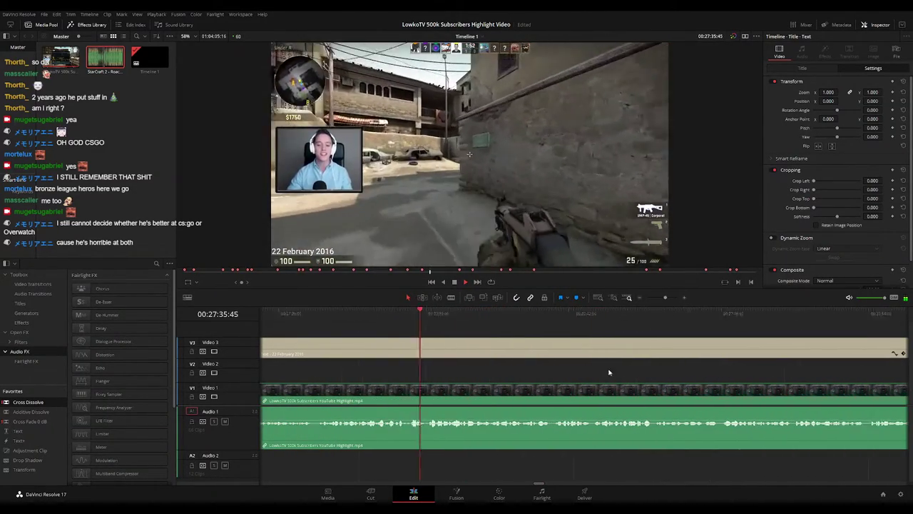
scroll(606, 371, "right", 2)
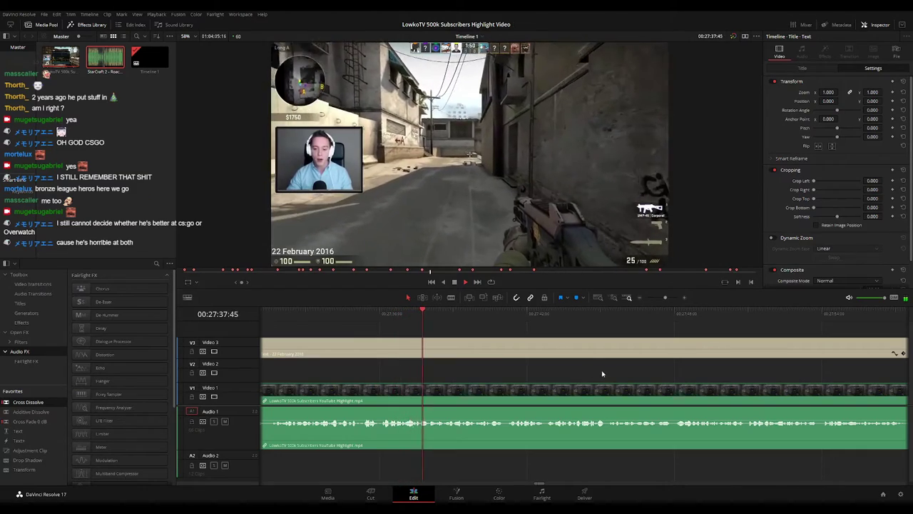
left_click_drag(628, 382, 535, 373)
left_click_drag(665, 297, 662, 300)
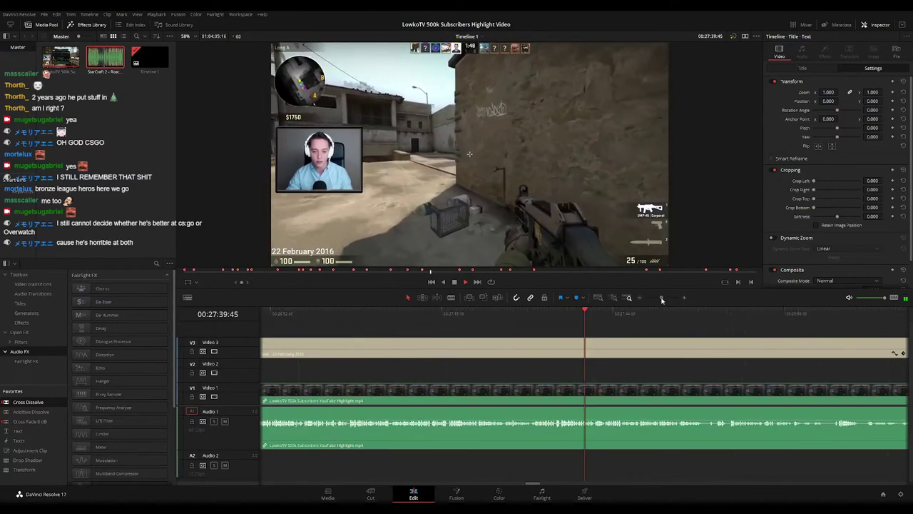
scroll(550, 369, "right", 4)
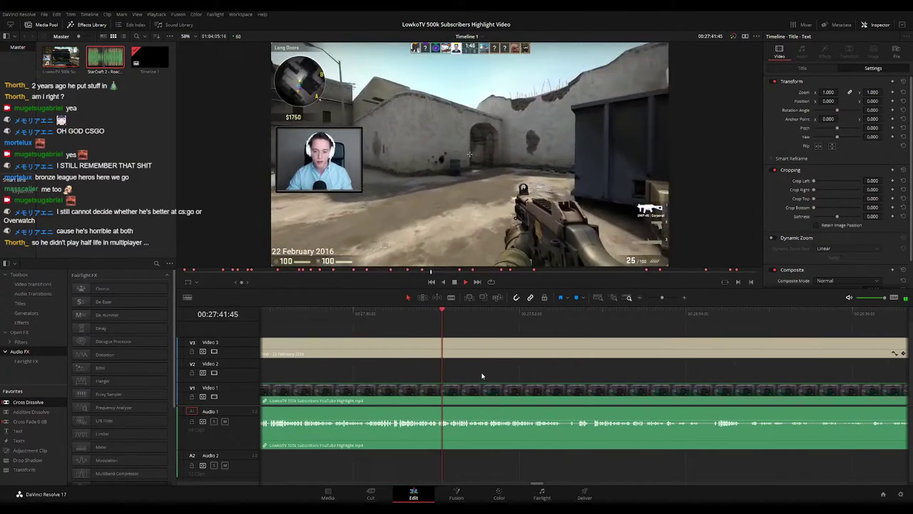
left_click_drag(661, 299, 664, 300)
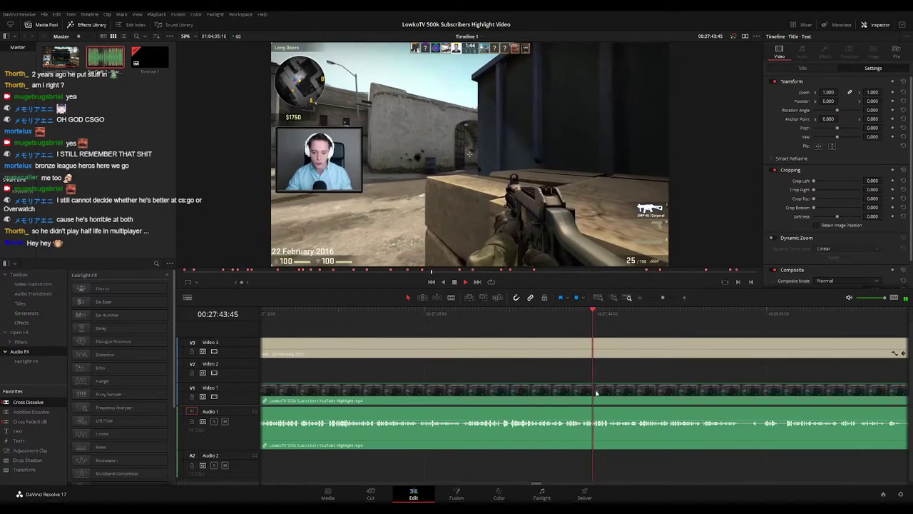
key("space")
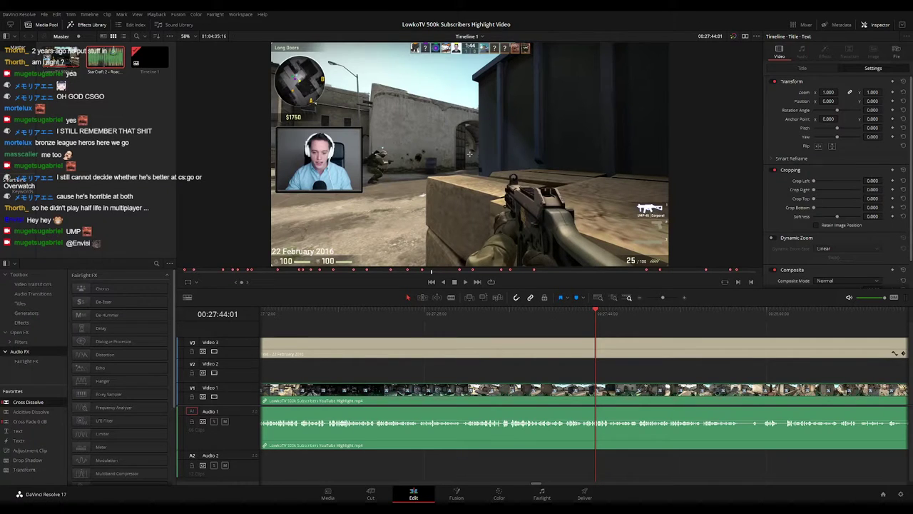
Play on from Long Doors over the catwalk to the weapon pickup at Short Stairs near 28:15, checking the speech
scroll(671, 368, "right", 2)
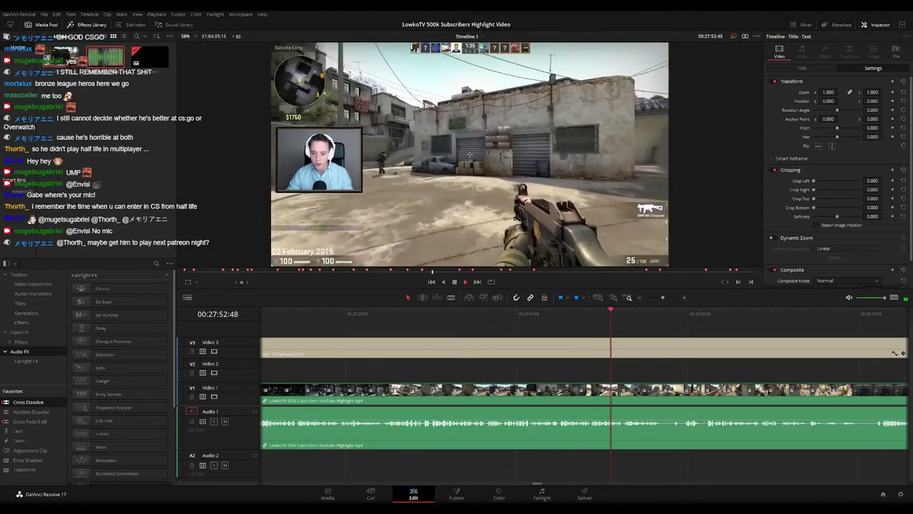
key("space")
left_click_drag(668, 371, 548, 363)
scroll(540, 365, "right", 1)
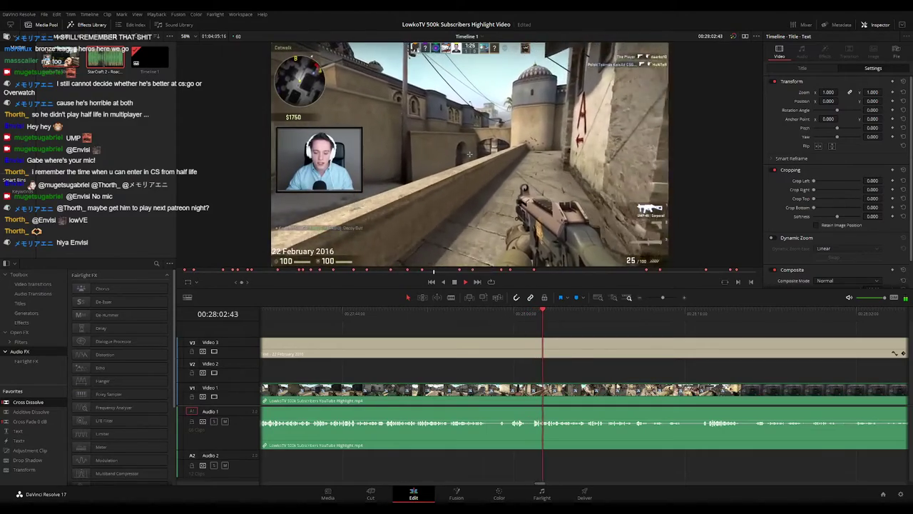
scroll(579, 368, "right", 2)
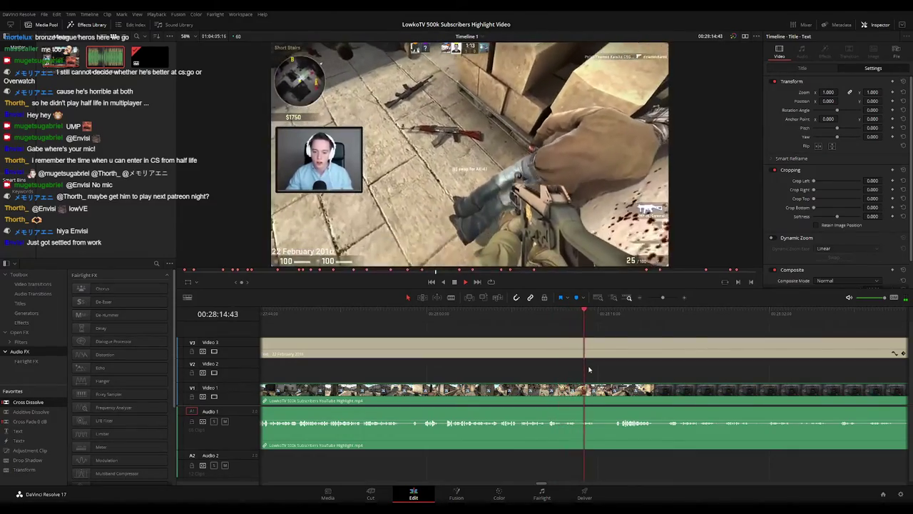
left_click_drag(651, 370, 592, 365)
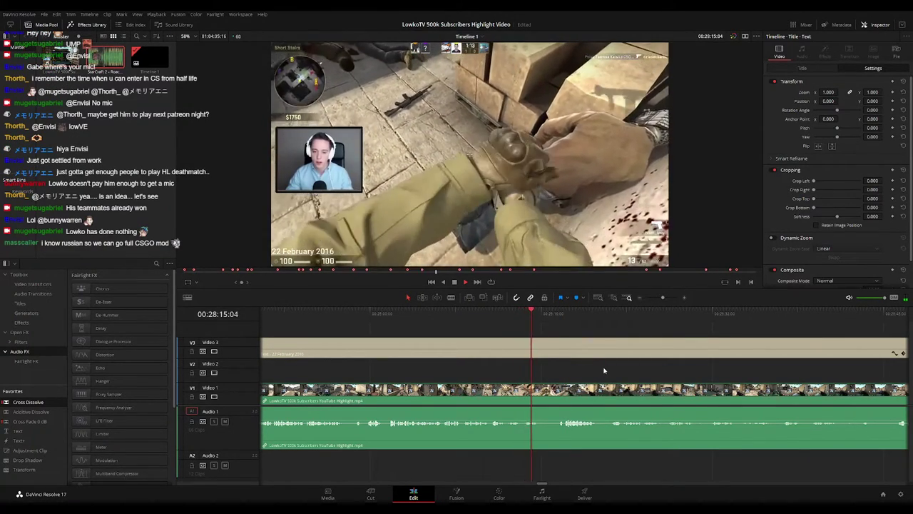
Play through the second Counter-Terrorist win and the run through Mid Doors toward Bombsite B, looking for a quiet stretch
left_click_drag(610, 373, 538, 363)
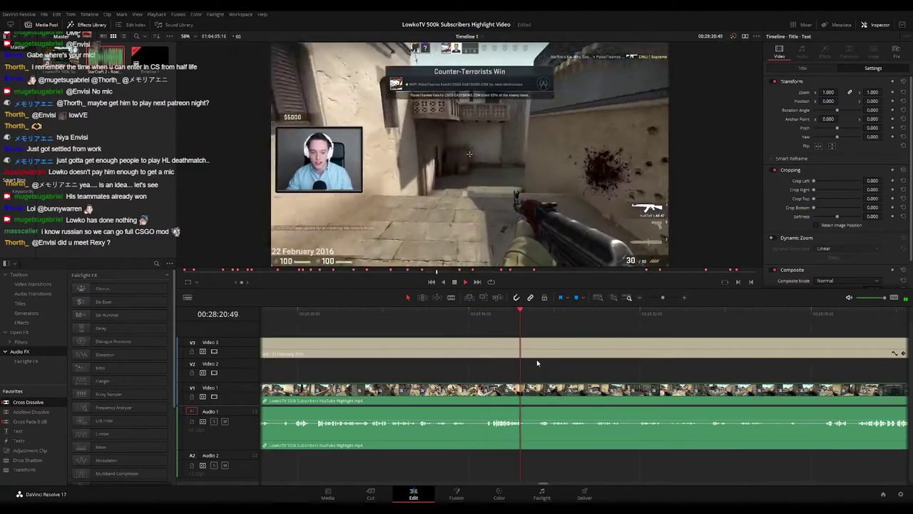
left_click_drag(594, 369, 521, 372)
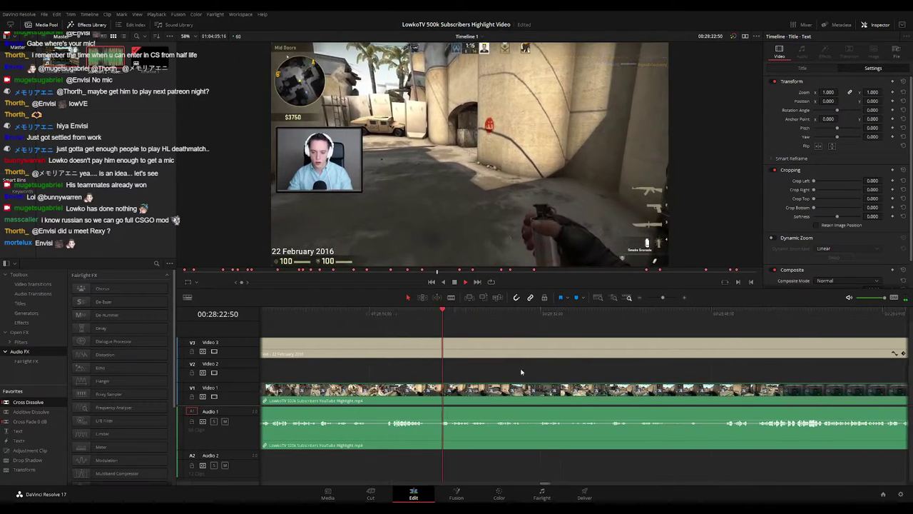
scroll(515, 371, "right", 1)
scroll(512, 369, "right", 1)
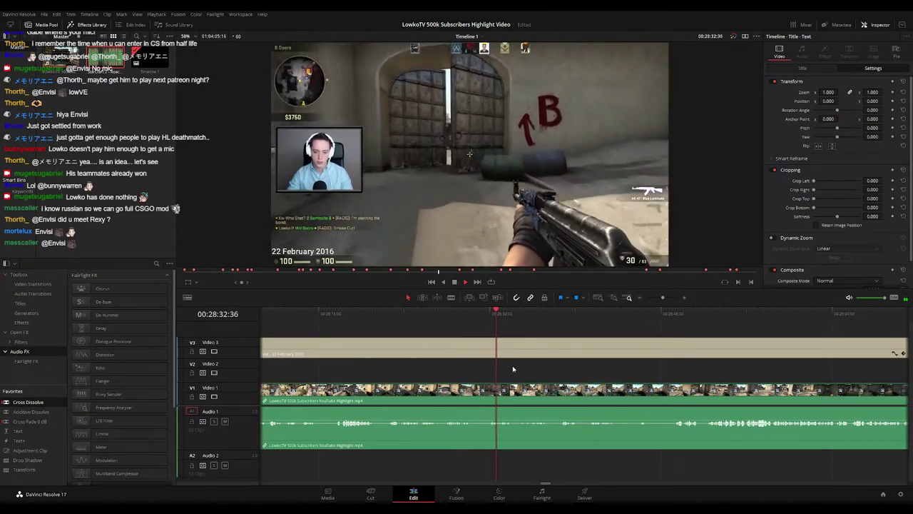
scroll(528, 368, "right", 1)
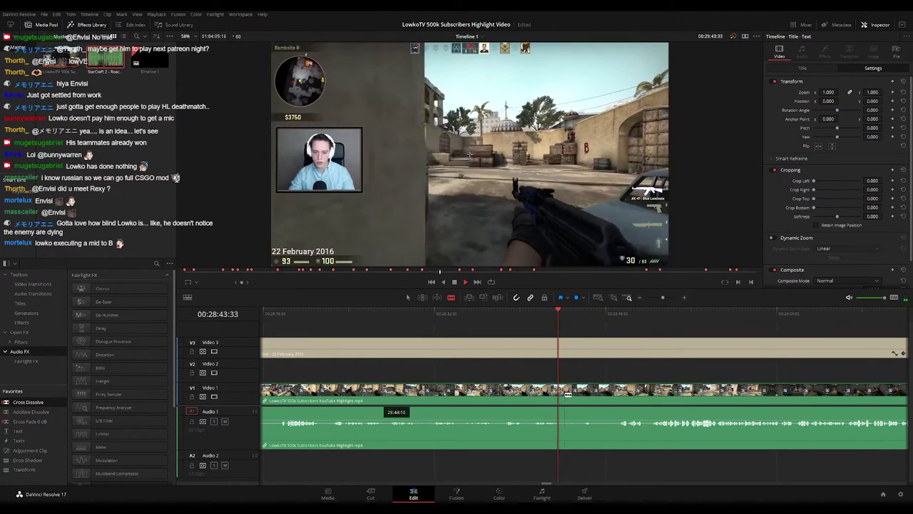
Cut out about five seconds of quiet Bombsite B footage starting at 28:43:48 and close the gap
left_click(563, 397)
left_click(618, 397)
key("a")
left_click(597, 397)
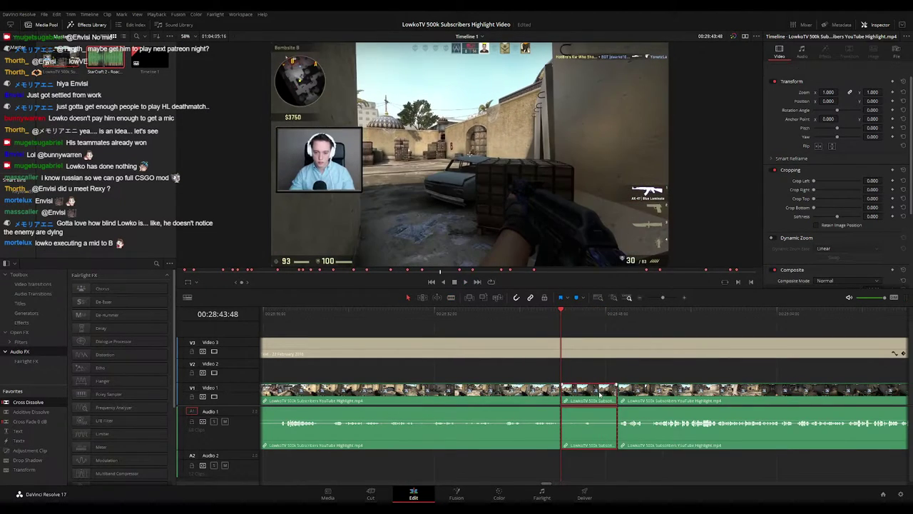
key("Delete")
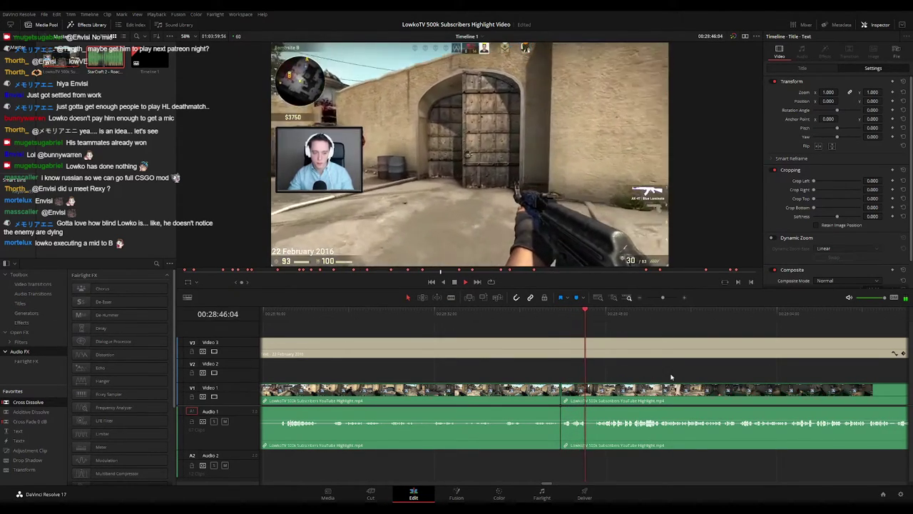
Play on past the cut through the Terrorist win and the tunnel fights up to about 29:31, listening for pauses
left_click_drag(670, 374, 597, 367)
key("Up")
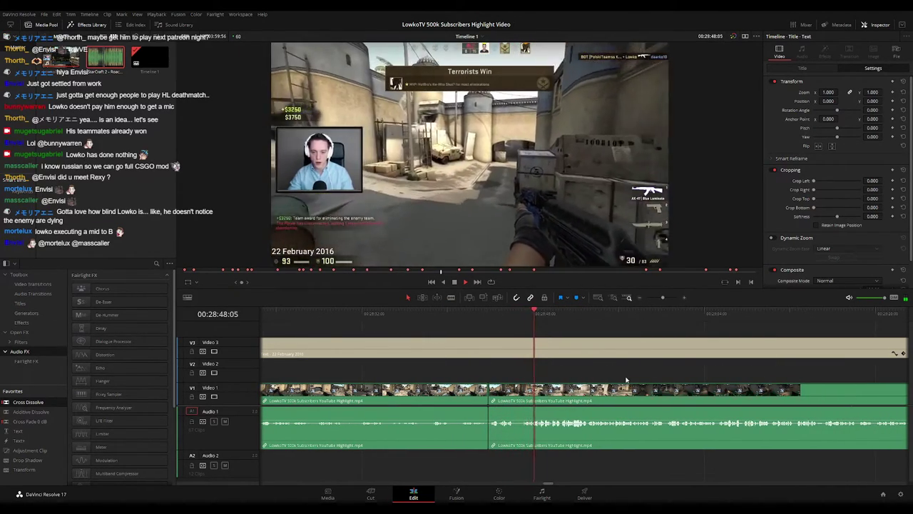
scroll(550, 362, "right", 3)
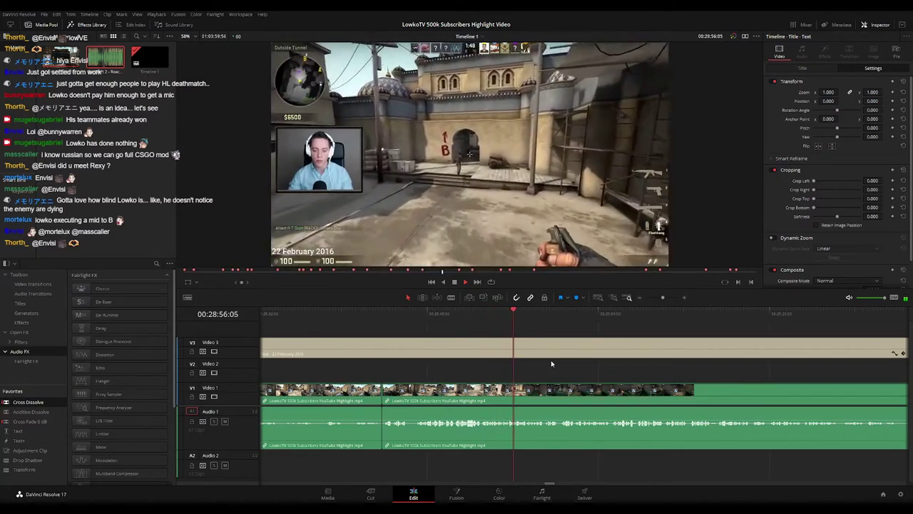
scroll(611, 375, "right", 2)
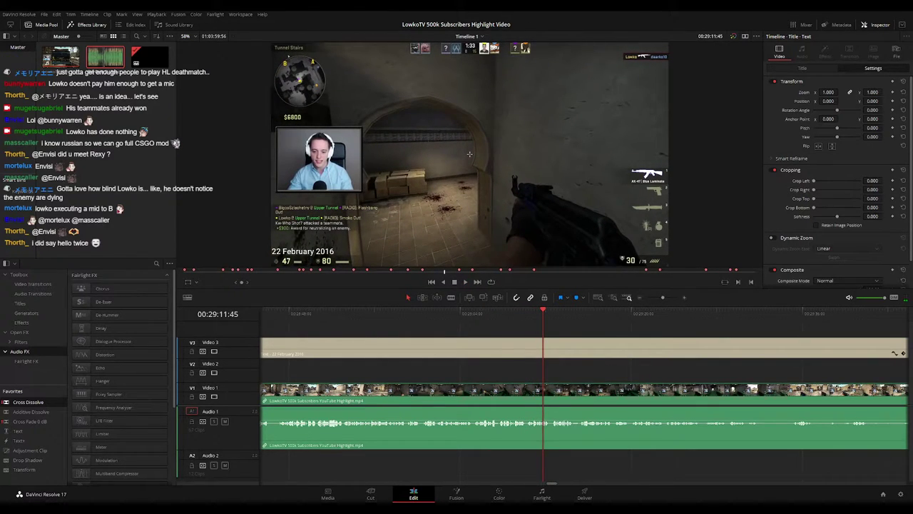
left_click_drag(648, 376, 556, 364)
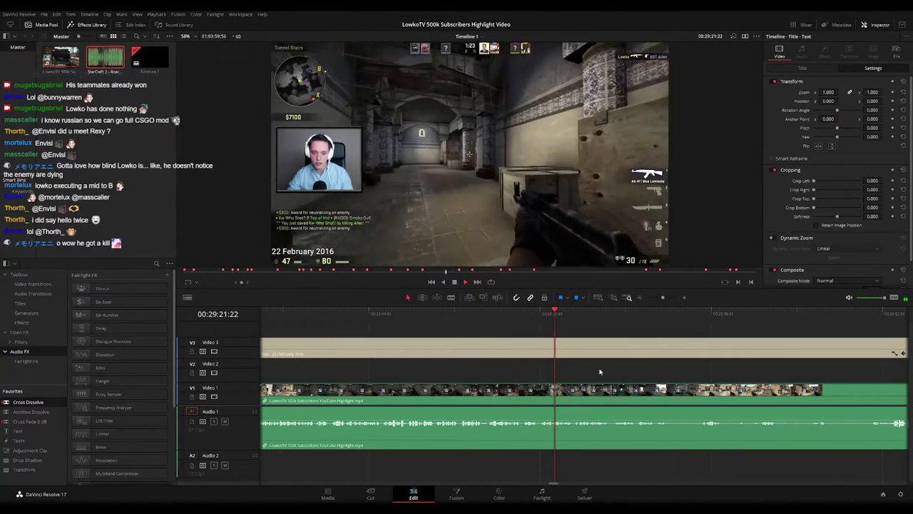
left_click_drag(599, 371, 506, 356)
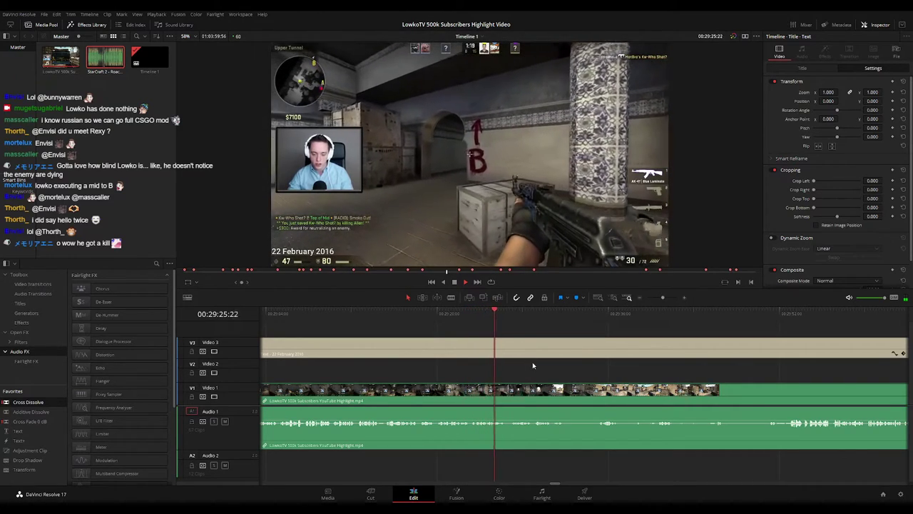
left_click_drag(536, 367, 497, 363)
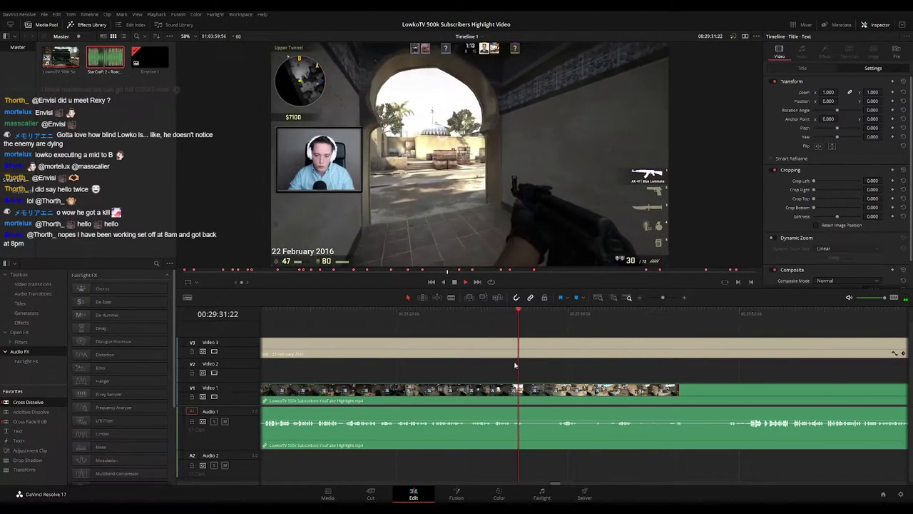
Cut out about three seconds of quiet footage at the tunnel exit near 29:32, close the gap and resume playback
key("b")
left_click(531, 391)
left_click_drag(557, 314, 566, 319)
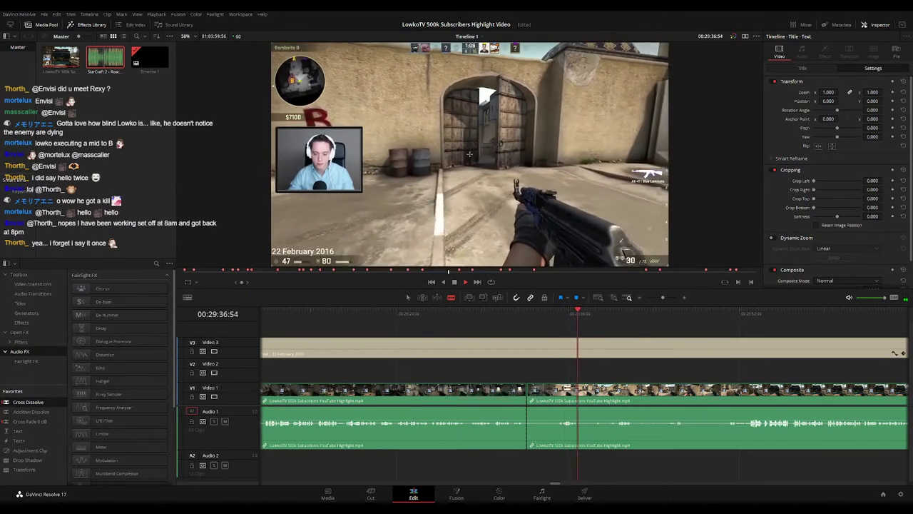
left_click(560, 397)
key("a")
left_click(544, 396)
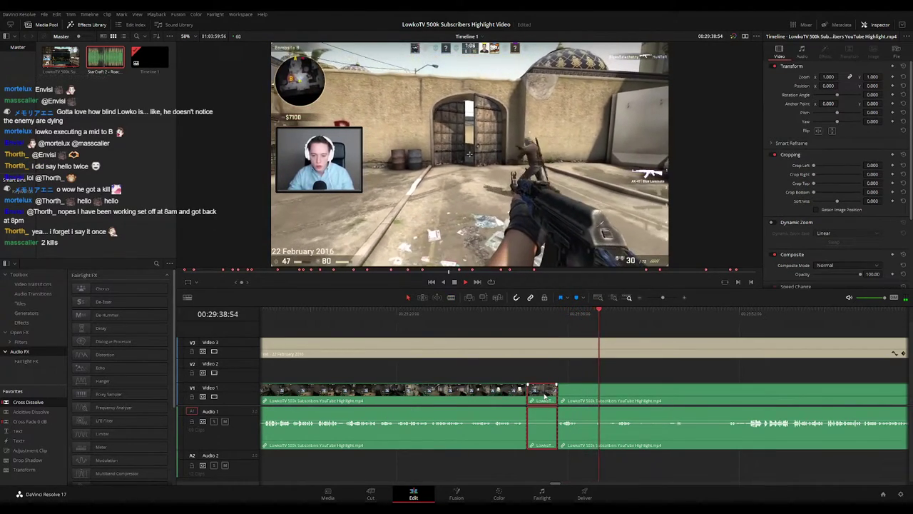
key("Delete")
key("space")
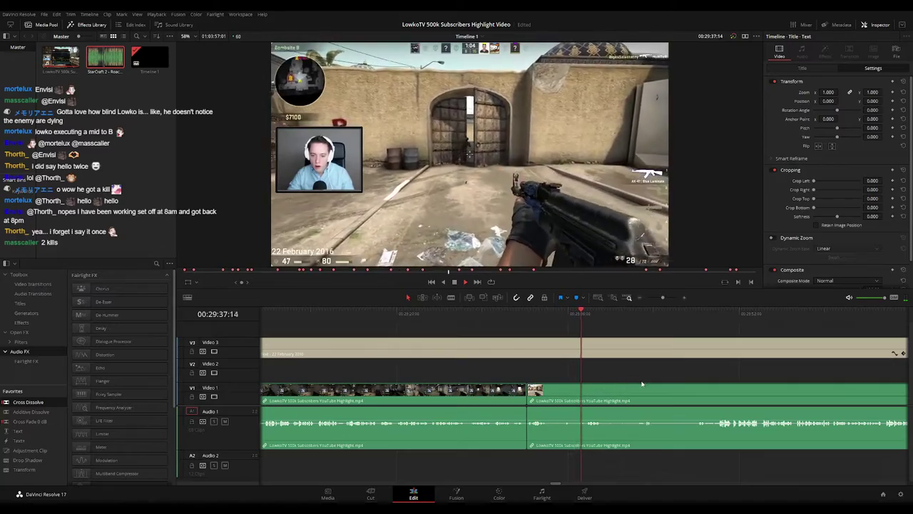
Cut out about 3.5 seconds of silent footage starting at 29:44:32, close the gap and play on into the match win
left_click_drag(636, 379, 559, 370)
left_click(539, 316)
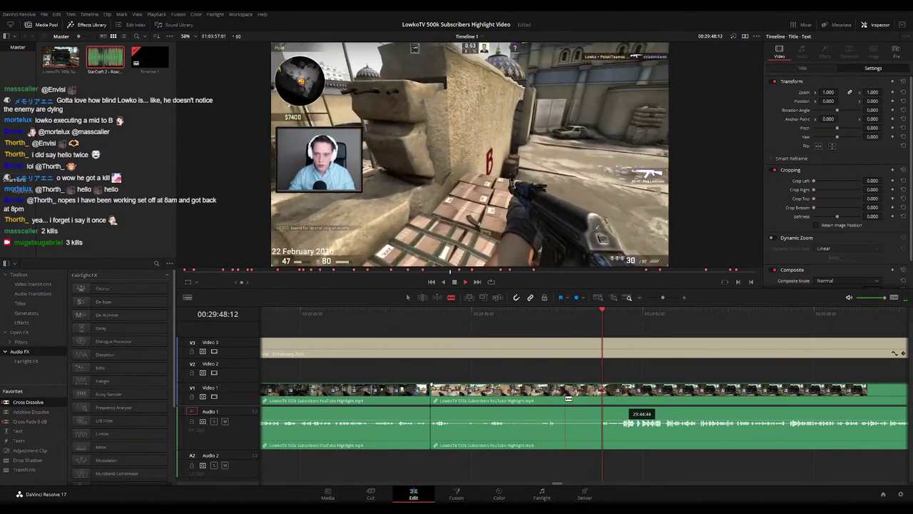
key("b")
left_click(556, 318)
key("space")
left_click(564, 393)
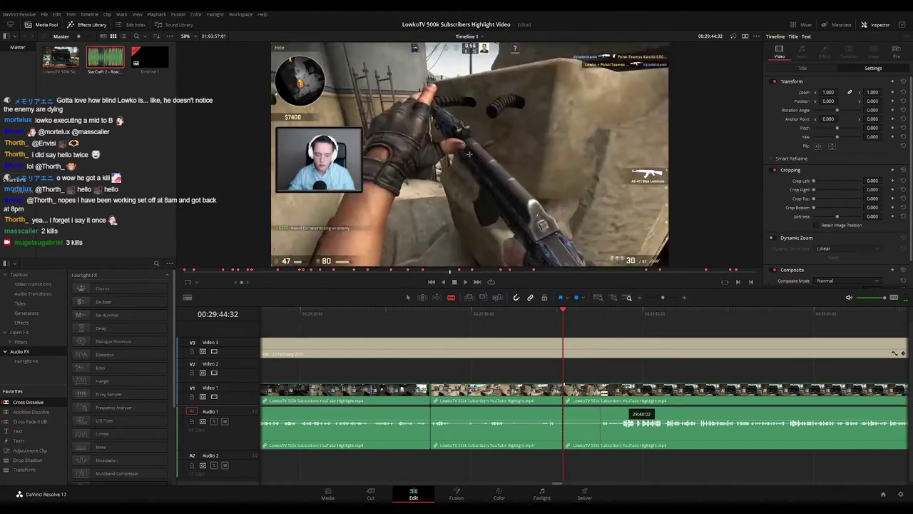
left_click(599, 393)
key("a")
left_click(581, 395)
key("Delete")
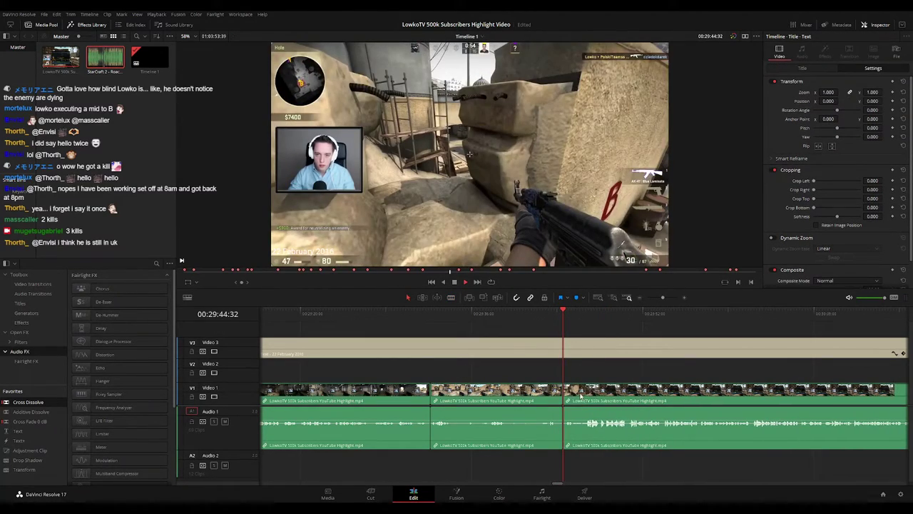
key("space")
left_click_drag(680, 374, 590, 355)
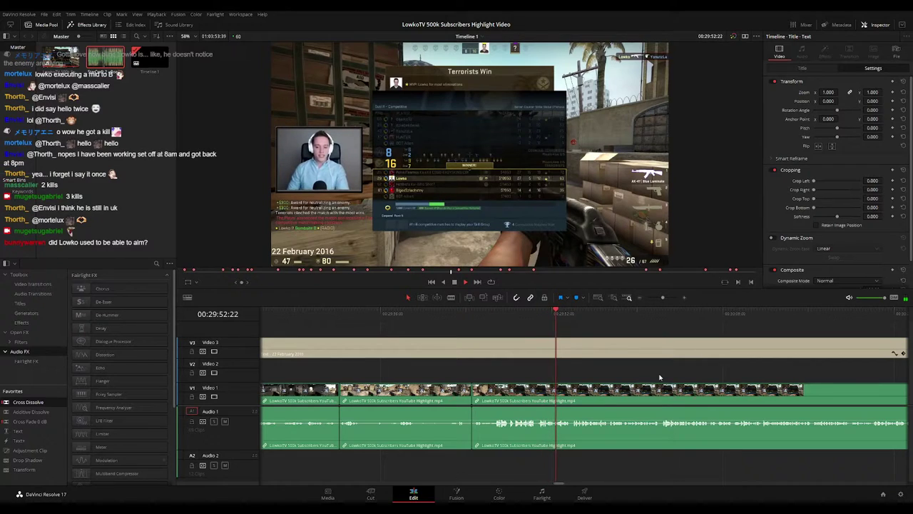
Review the match-win scoreboard and main-menu outro of the 22 February 2016 segment, skimming ahead to about 30:40 to find its end point
scroll(583, 374, "right", 2)
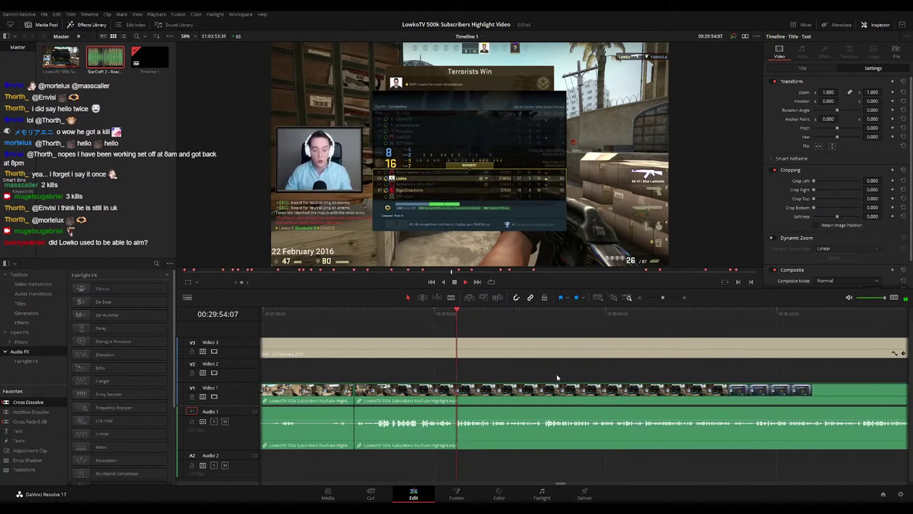
scroll(584, 373, "right", 2)
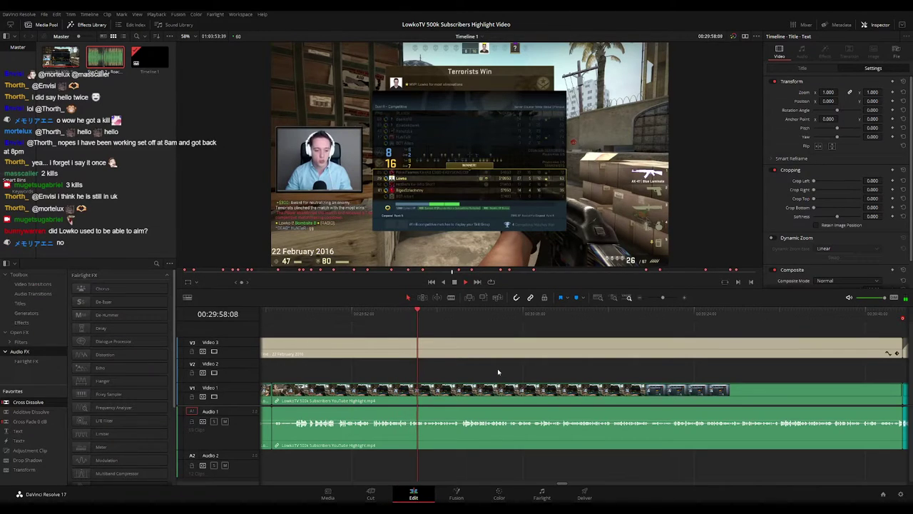
scroll(471, 374, "right", 1)
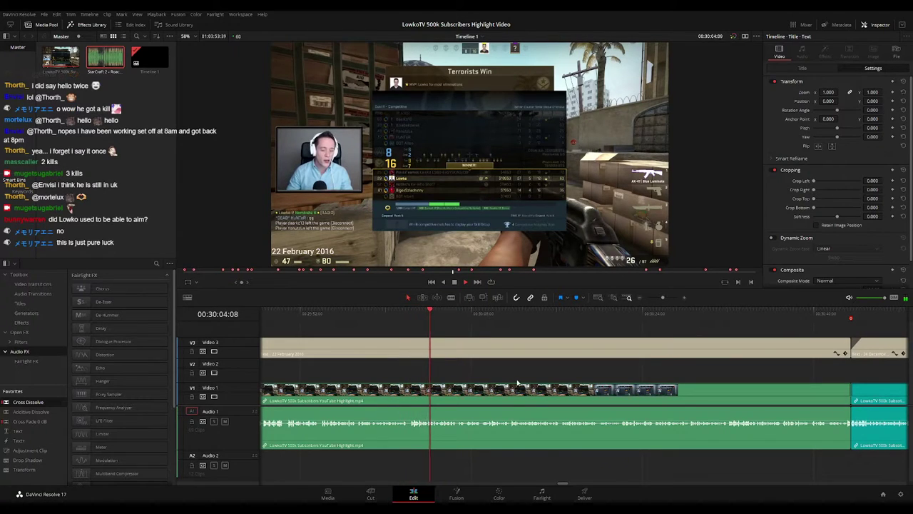
scroll(456, 370, "right", 2)
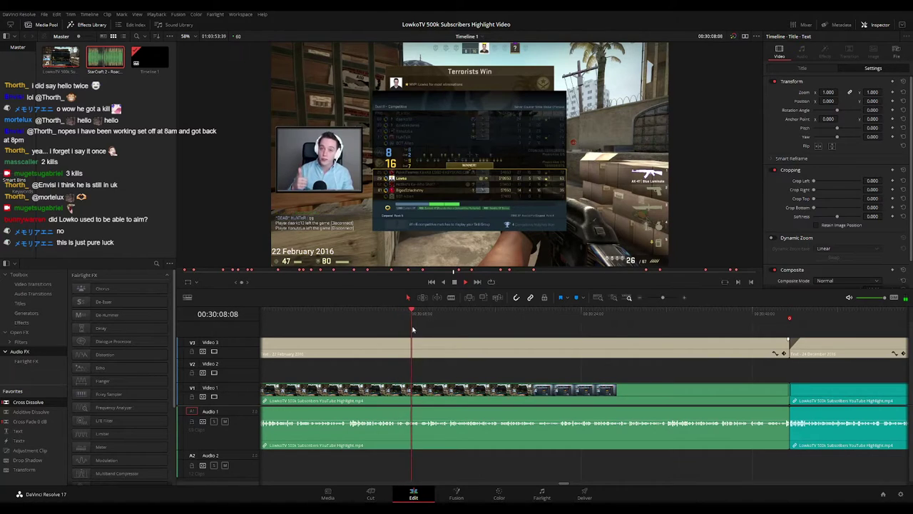
left_click_drag(483, 314, 742, 316)
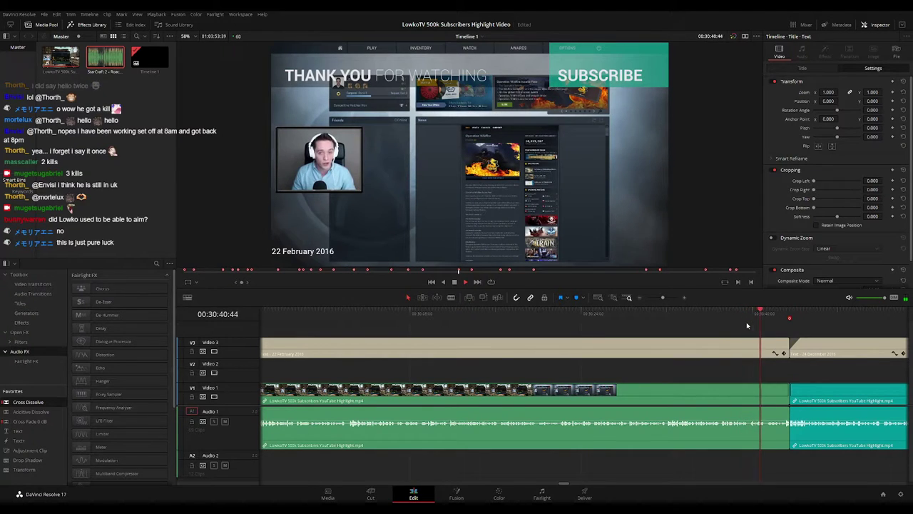
left_click(542, 312)
left_click(524, 312)
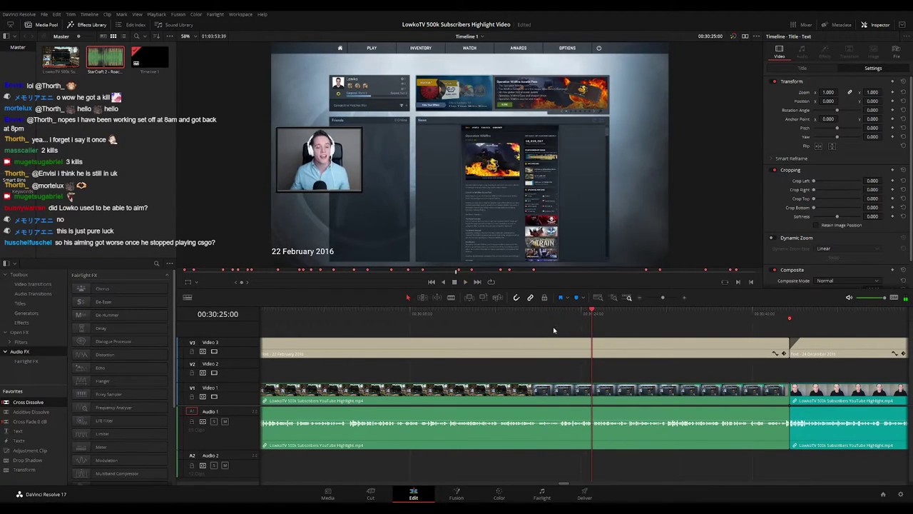
Cut the main-menu outro from about 30:21:57 up to the 24 December 2016 clip, close the gap and replay the join
left_click(543, 316)
key("space")
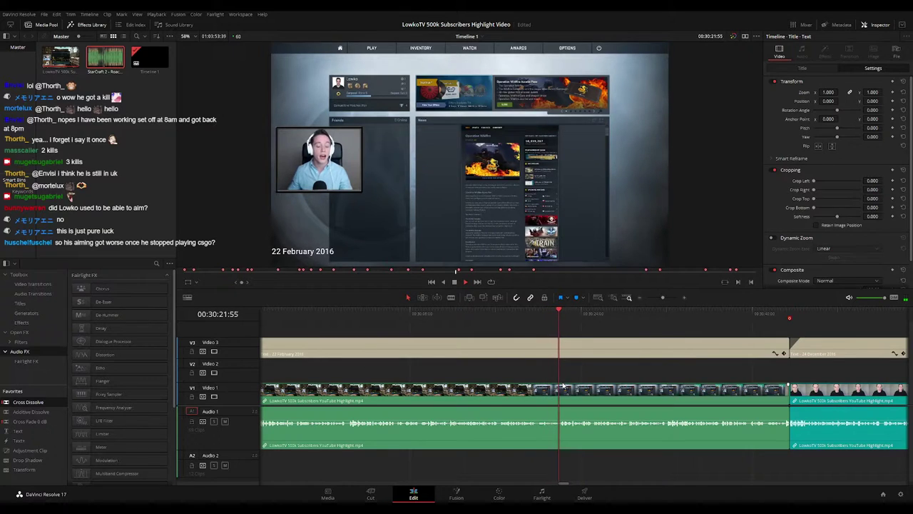
left_click(621, 390)
key("Delete")
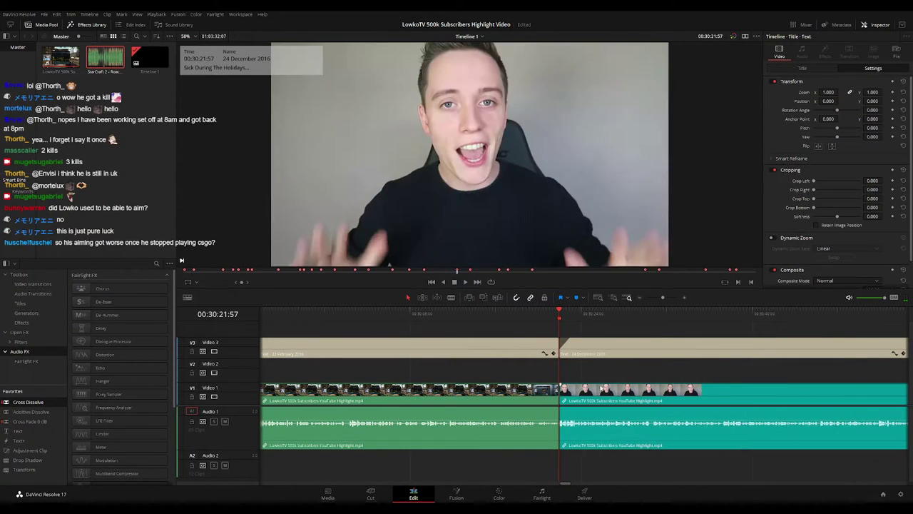
left_click(548, 317)
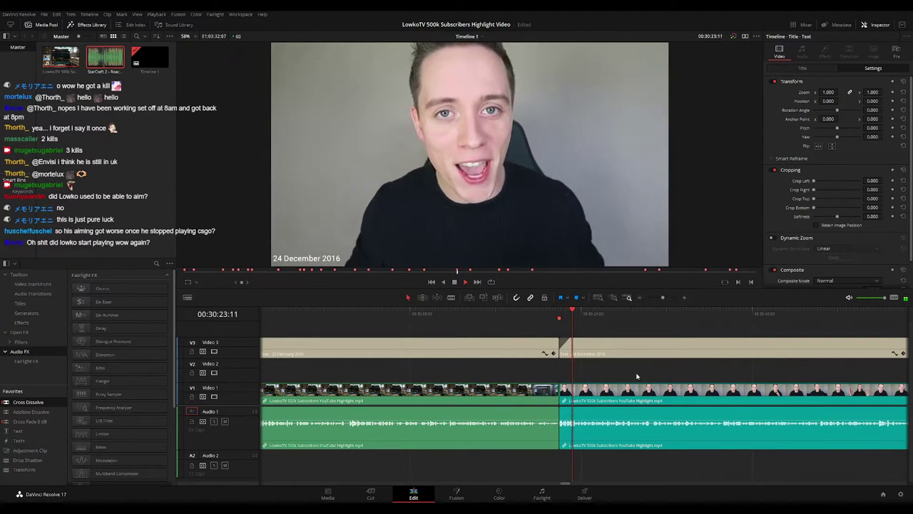
Add a fade-out of about one second to the end of the 22 February 2016 date title and play across the join
scroll(636, 373, "right", 2)
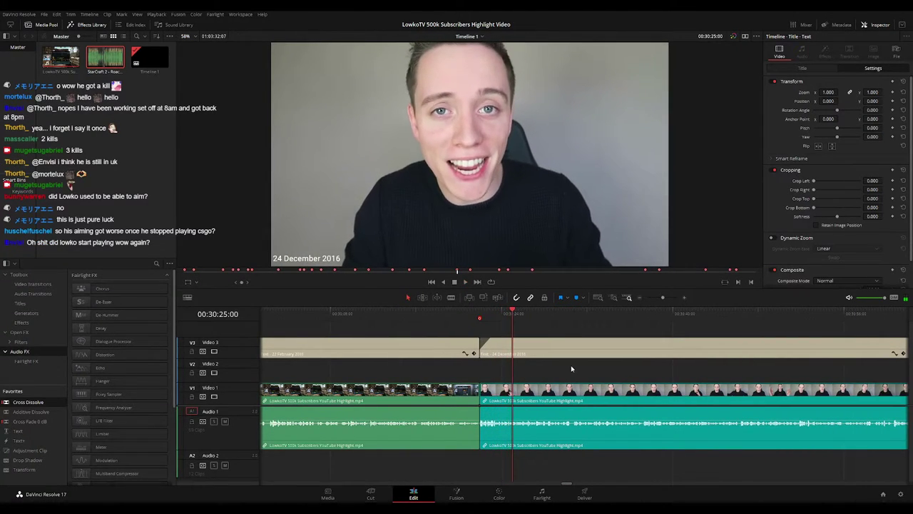
left_click(455, 315)
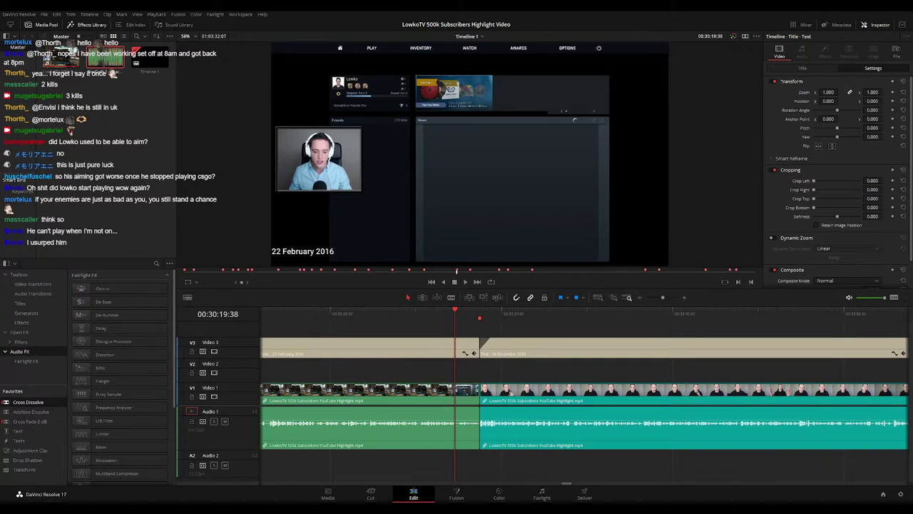
key("space")
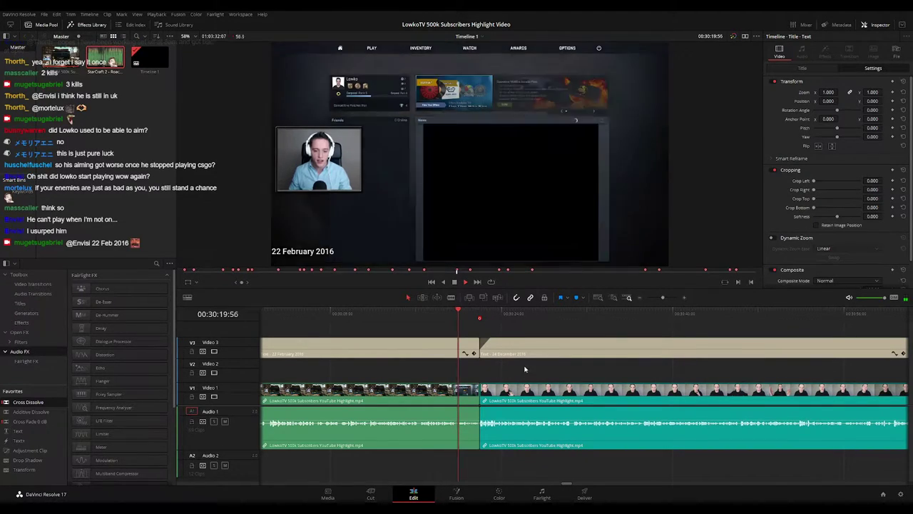
key("space")
left_click_drag(478, 340, 467, 339)
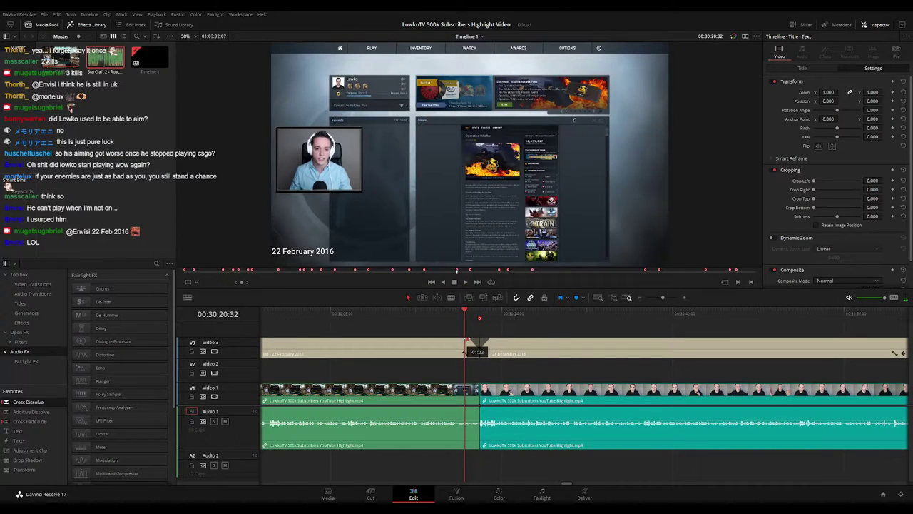
key("space")
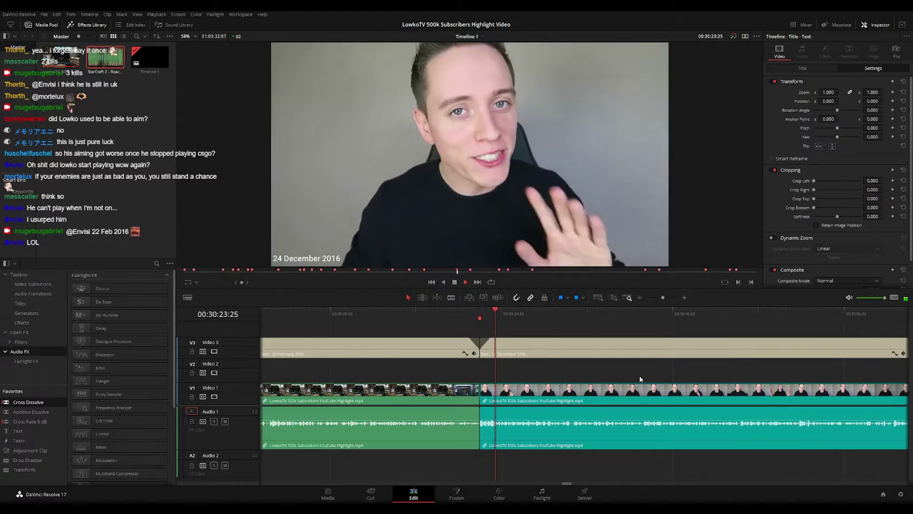
Play through the 24 December 2016 vlog up to about 31:25, listening for pauses and watching the audio waveform
left_click_drag(638, 379, 572, 373)
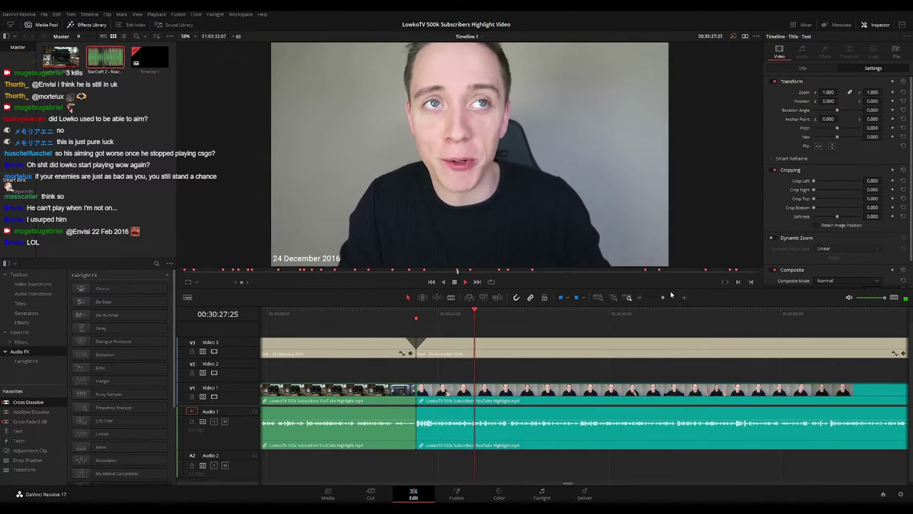
mouse_move(671, 297)
left_mouse_down()
mouse_move(656, 299)
mouse_move(663, 298)
left_mouse_up()
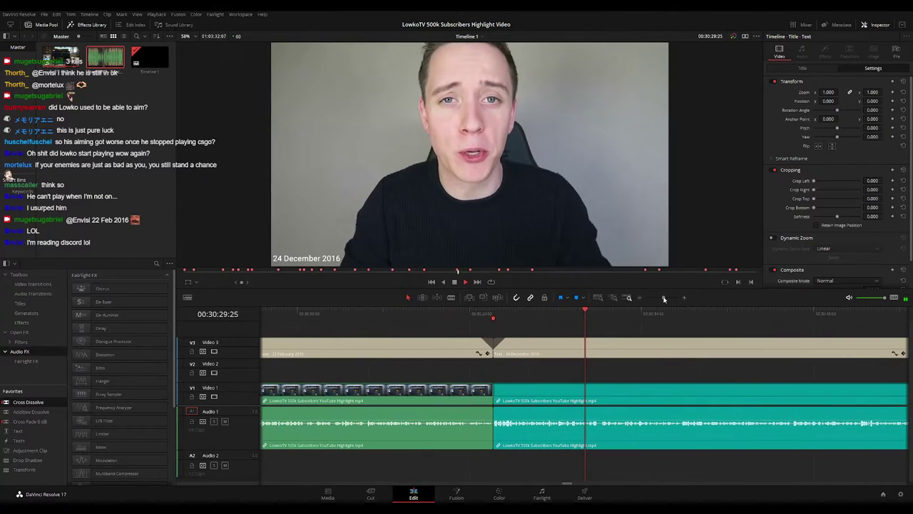
left_click_drag(698, 383, 532, 378)
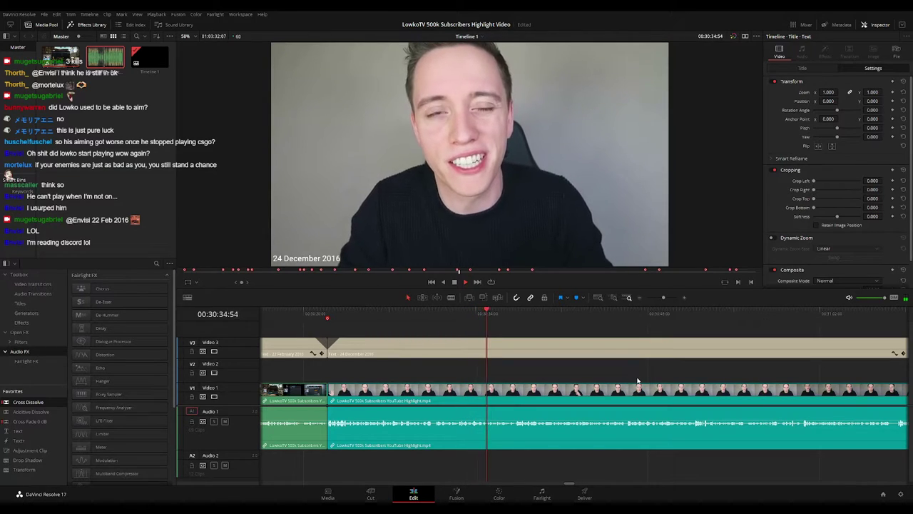
scroll(577, 376, "right", 2)
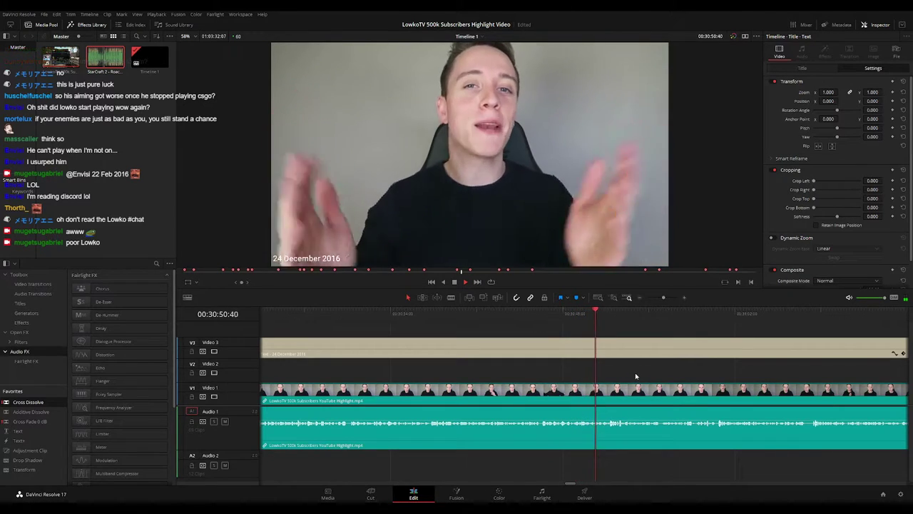
left_click_drag(704, 379, 545, 367)
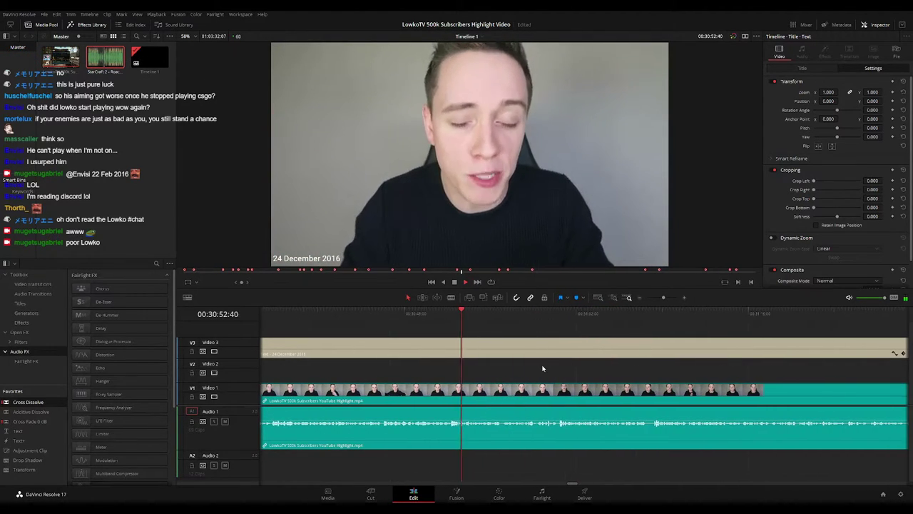
scroll(535, 368, "right", 1)
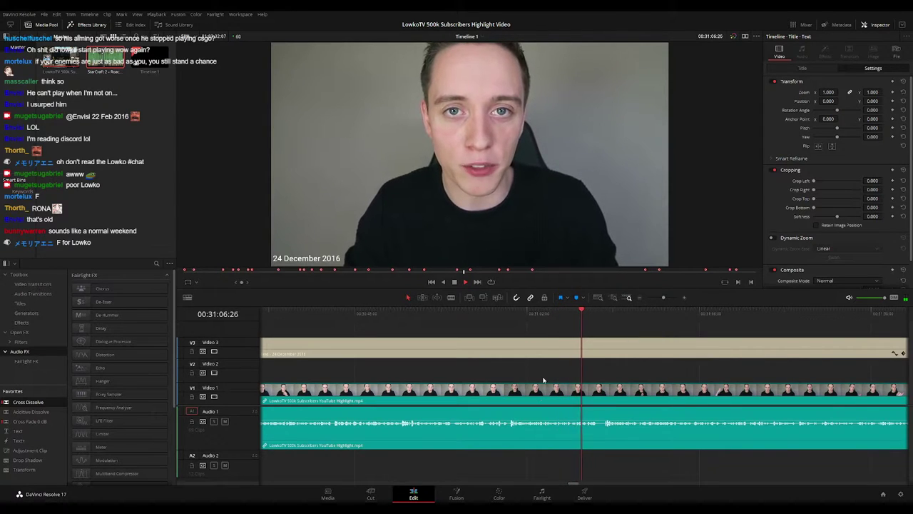
left_click_drag(640, 364, 473, 356)
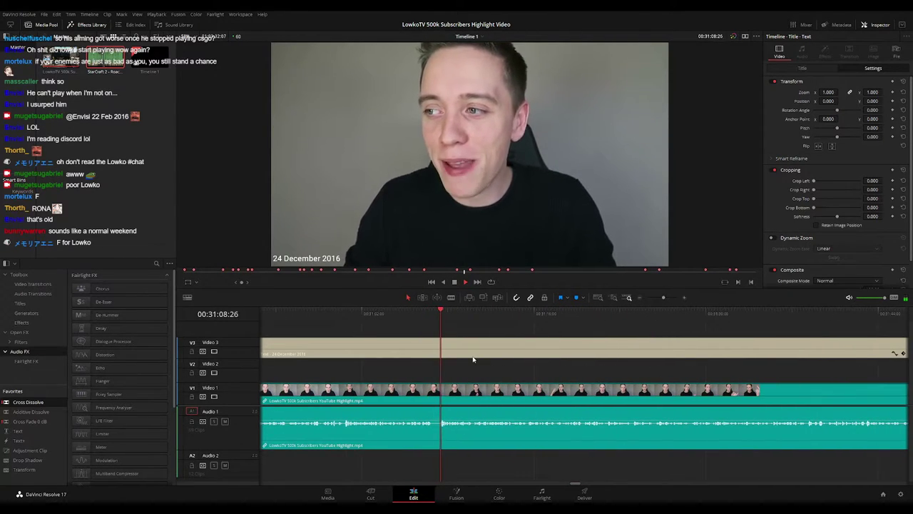
left_click_drag(581, 371, 505, 359)
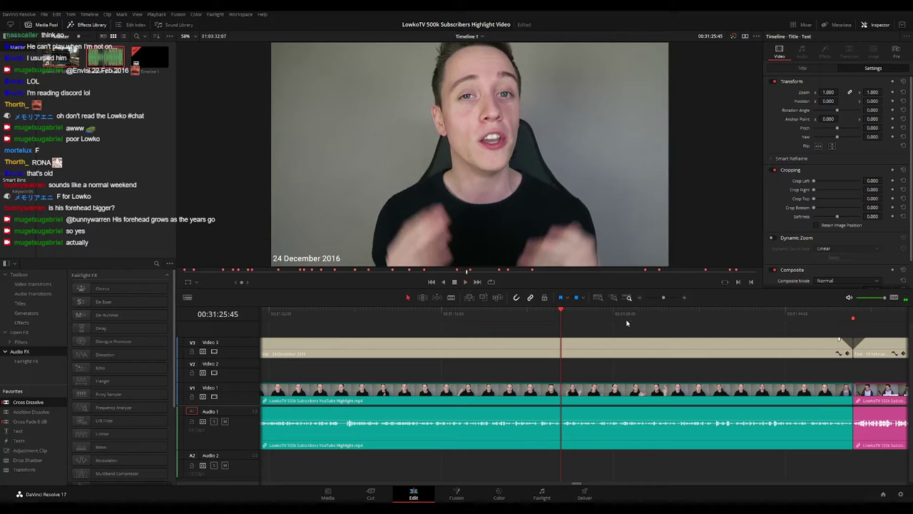
Return to the early part of the timeline and spot-check the 2013 segments, from 1 January 2013 to 18 December 2013
left_click_drag(664, 297, 649, 298)
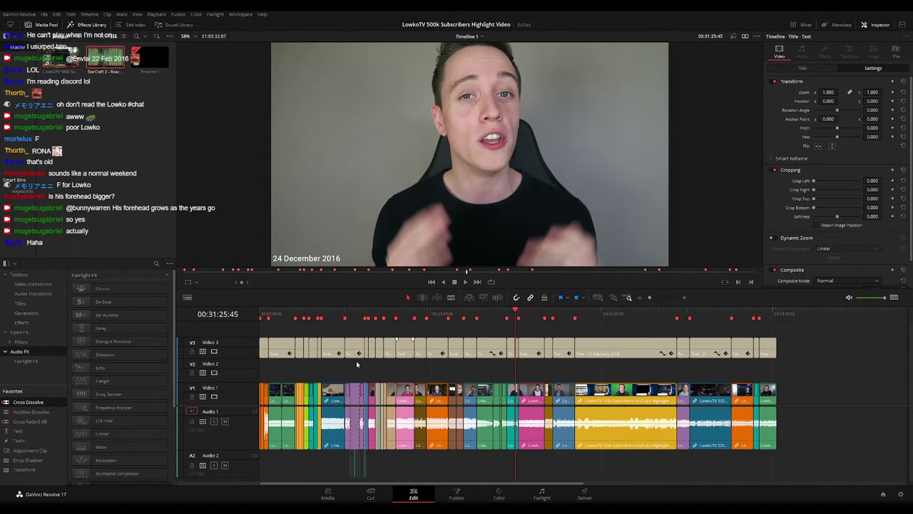
left_click(301, 312)
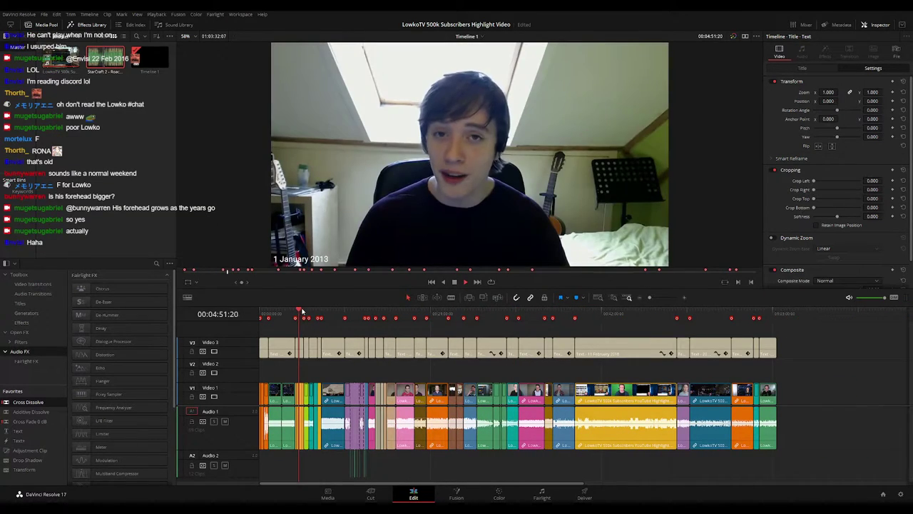
left_click(308, 312)
key("space")
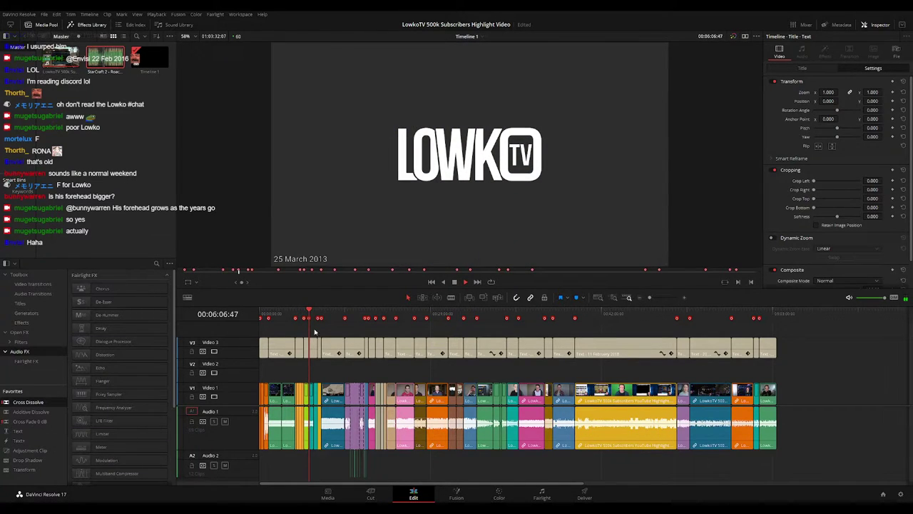
scroll(423, 384, "up", 3)
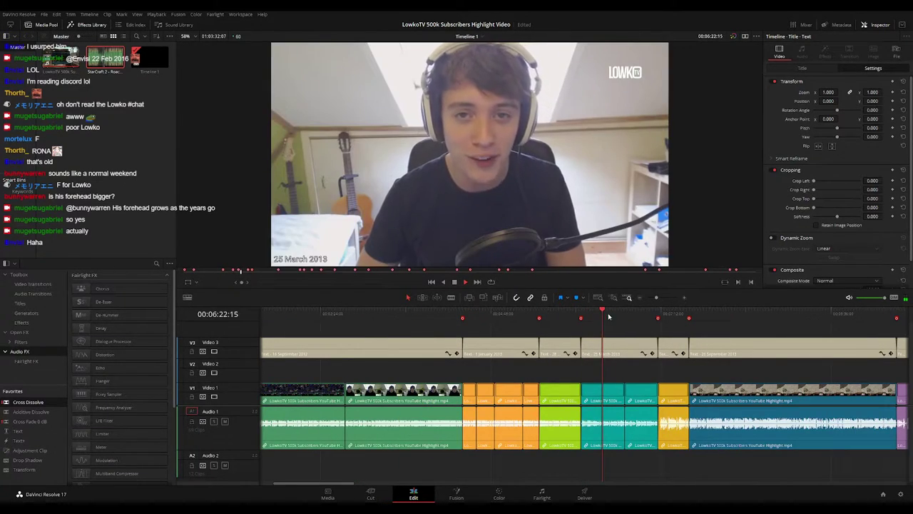
left_click(673, 315)
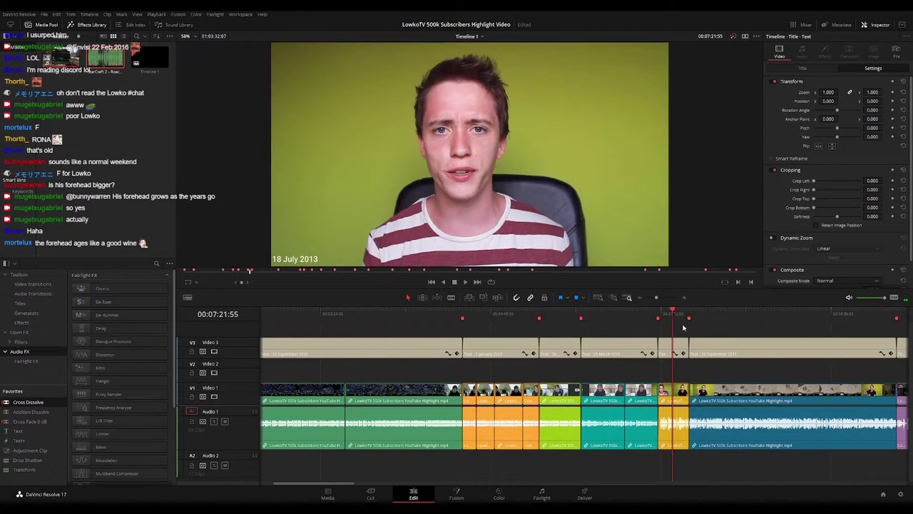
left_click_drag(742, 385, 548, 358)
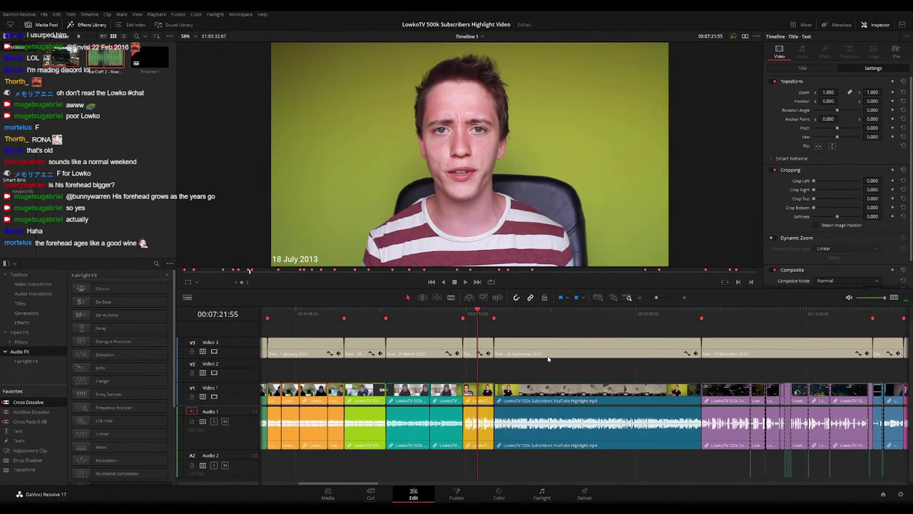
left_click(590, 314)
left_click(511, 319)
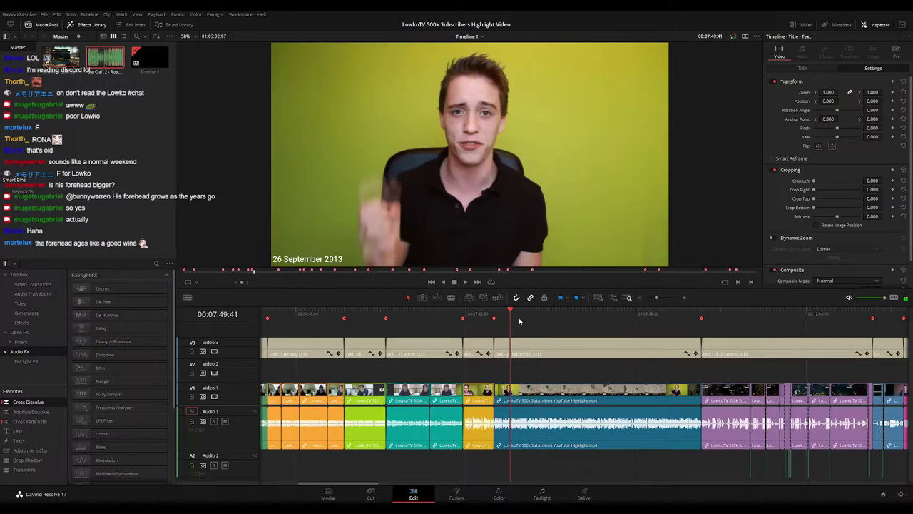
scroll(542, 339, "right", 1)
left_click(662, 318)
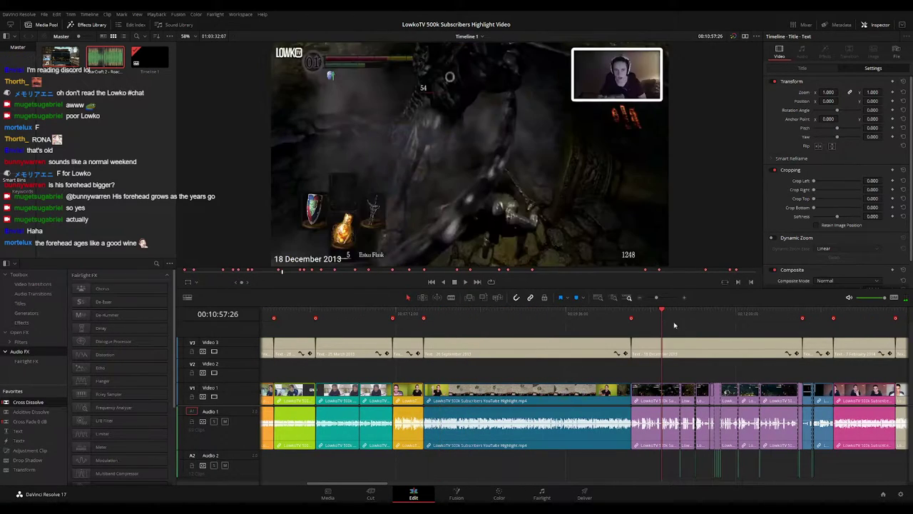
Spot-check the 2014 segments in order, from the 7 February 2014 clip through to the 8 September 2014 clip
scroll(509, 343, "right", 3)
scroll(509, 343, "right", 1)
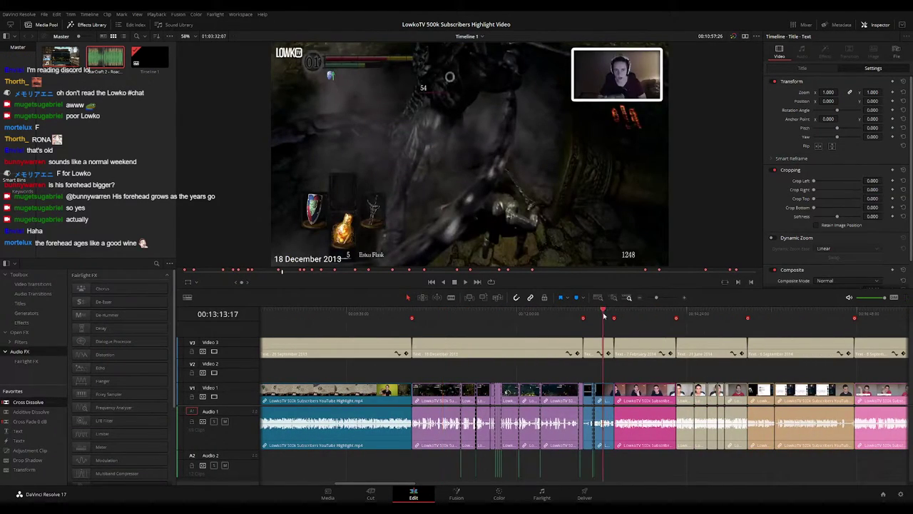
left_click(636, 320)
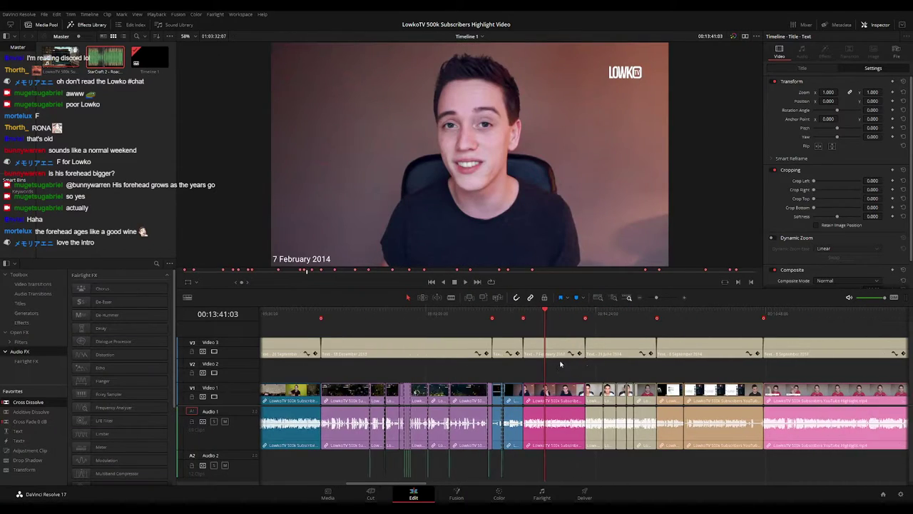
scroll(606, 320, "right", 4)
left_click(555, 320)
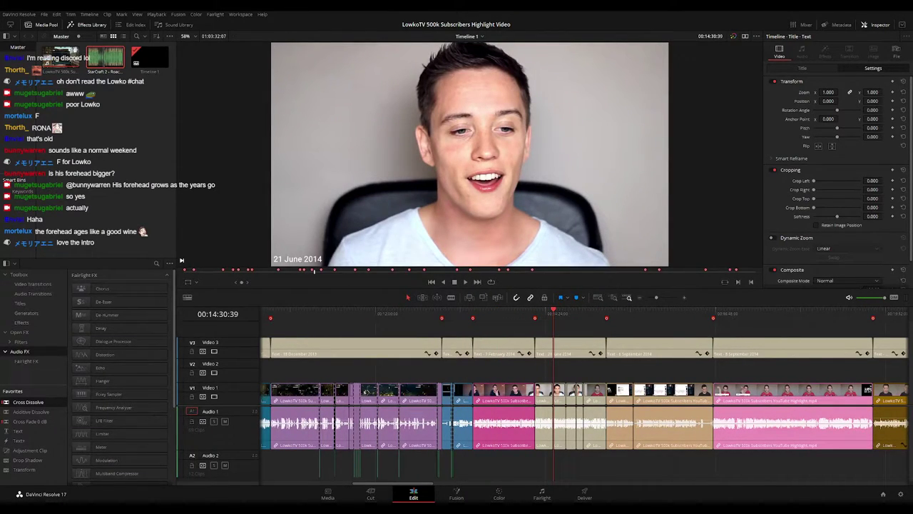
left_click(622, 319)
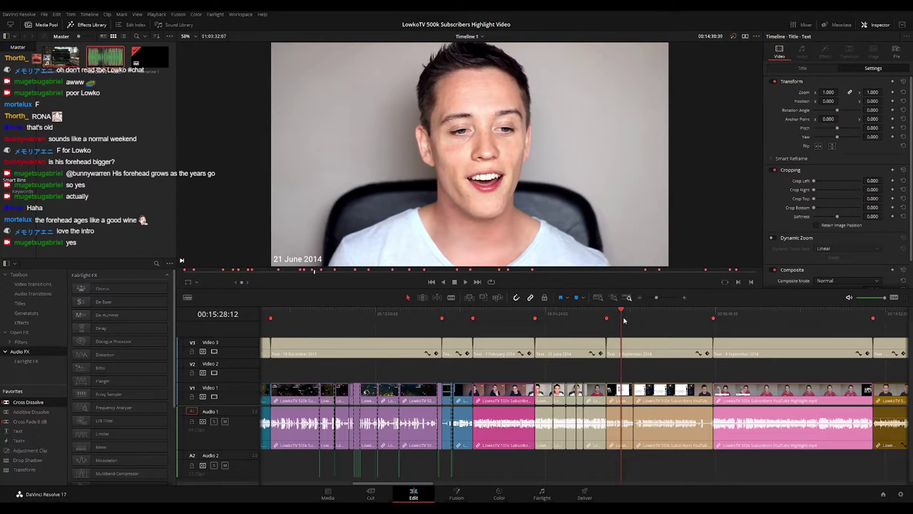
left_click(665, 320)
left_click(779, 316)
scroll(635, 327, "right", 6)
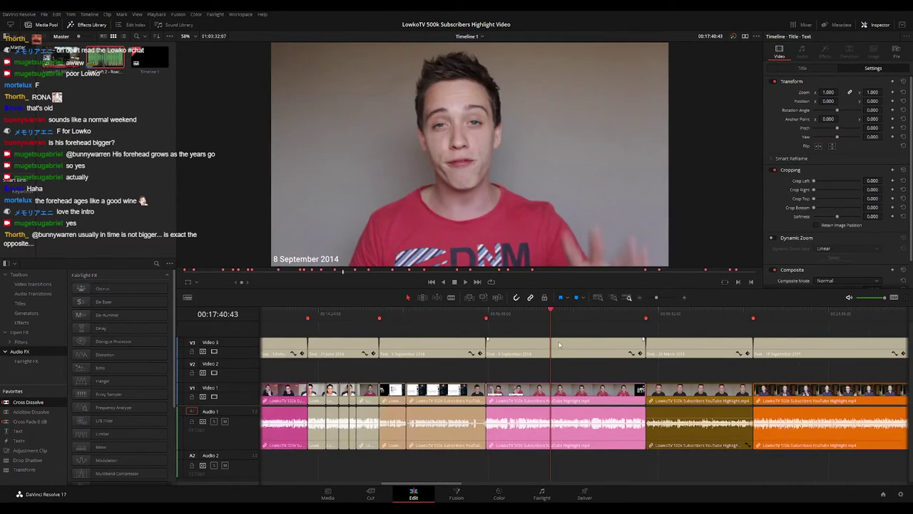
Spot-check the segments in order from September 2015 through November 2015 and 22 February 2016 to the 24 December 2016 clip
left_click(633, 327)
scroll(633, 327, "right", 5)
left_click(579, 314)
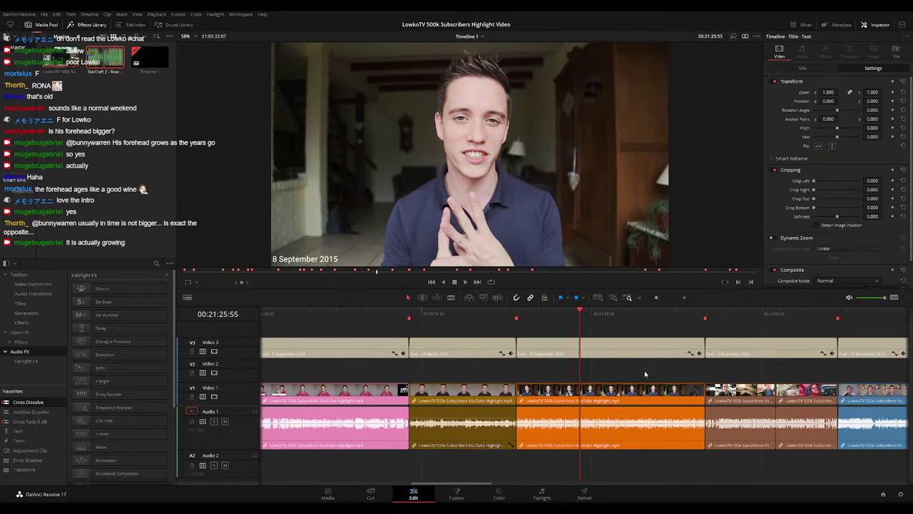
scroll(644, 371, "right", 3)
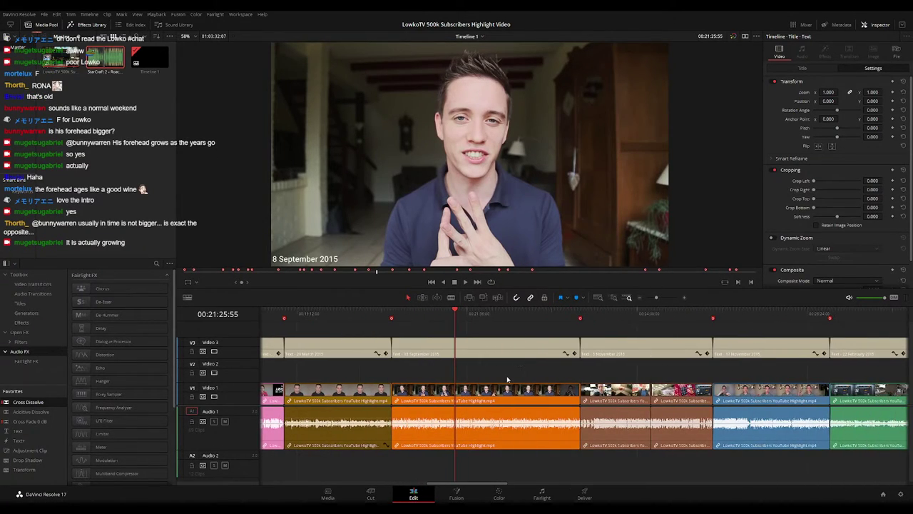
left_click(617, 314)
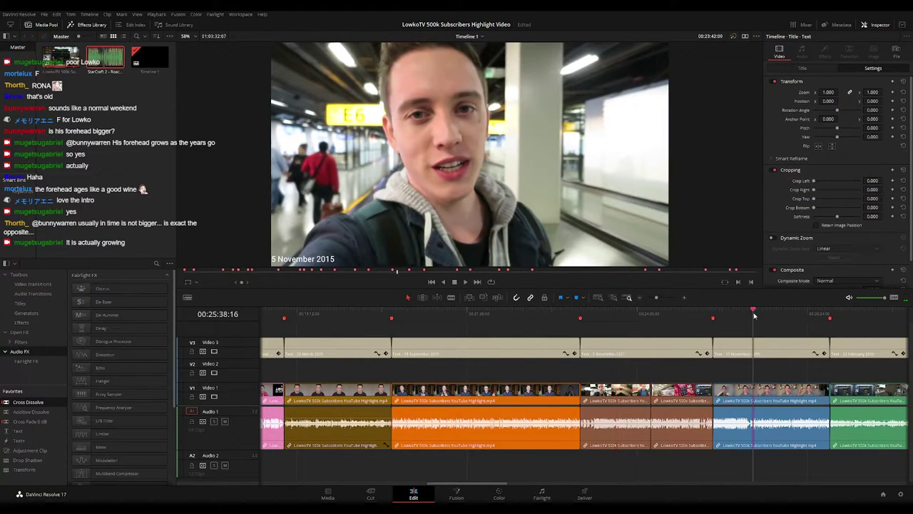
scroll(628, 328, "right", 5)
left_click(585, 317)
scroll(565, 334, "right", 3)
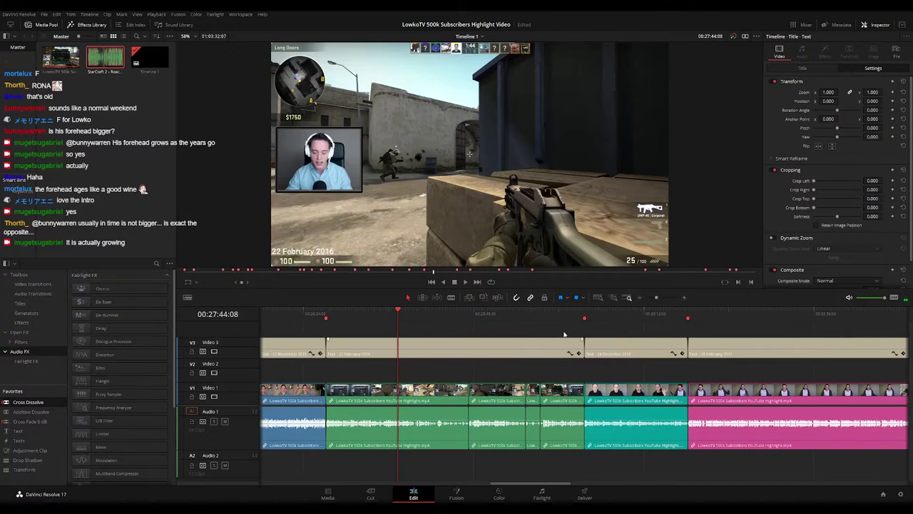
left_click(617, 319)
left_click(640, 317)
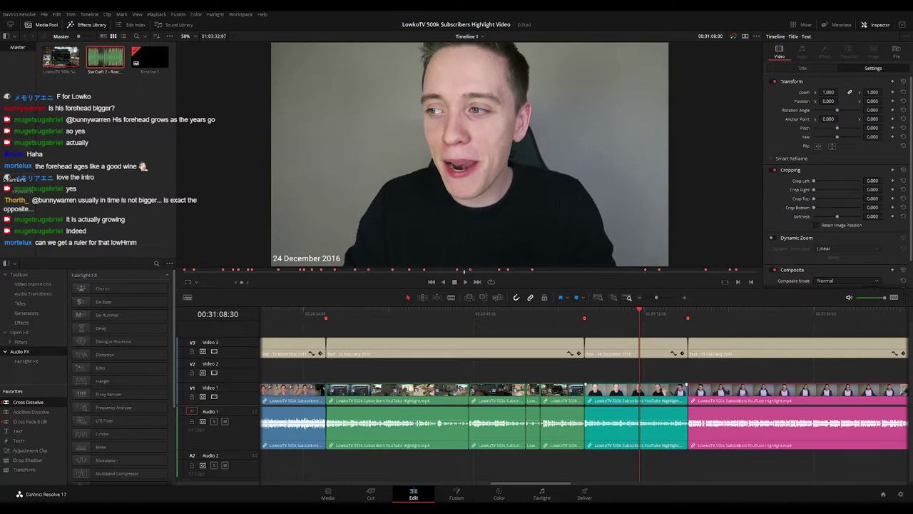
Play the 24 December 2016 vlog from about 31:08 to 31:33, judging its loudness against the audio waveform
key("space")
left_click(655, 319)
scroll(678, 370, "up", 4)
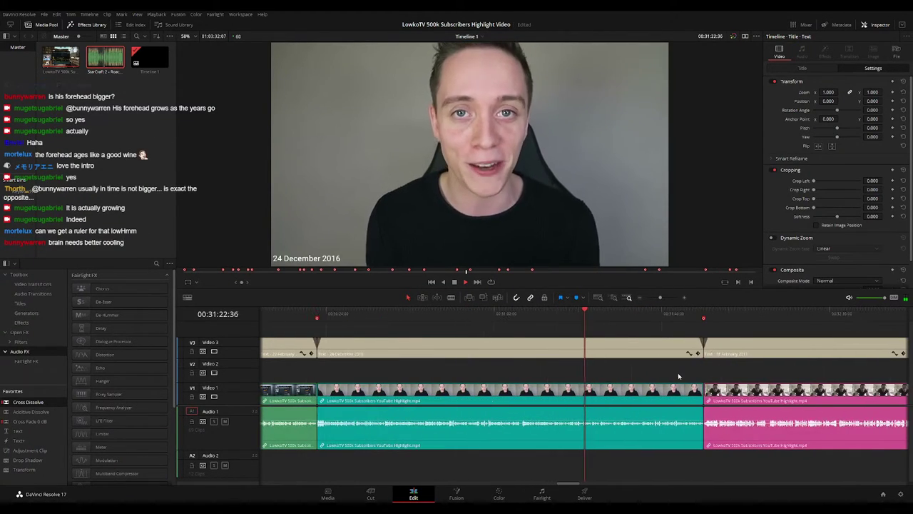
scroll(678, 376, "down", 2)
scroll(679, 376, "up", 6)
scroll(482, 369, "right", 2)
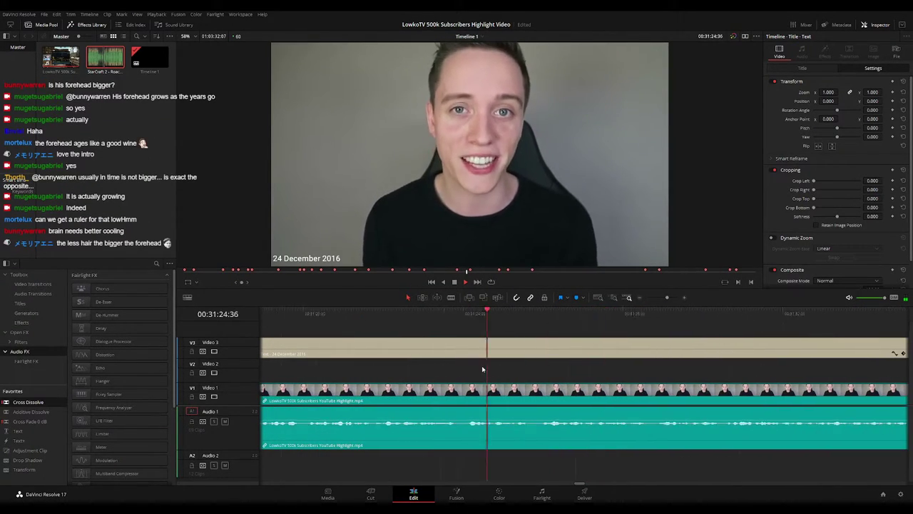
scroll(528, 371, "right", 3)
scroll(534, 372, "left", 2)
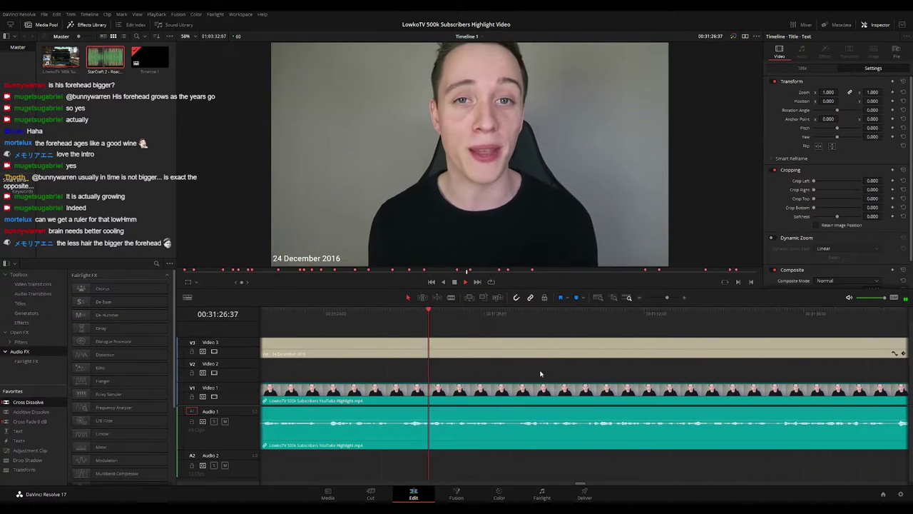
scroll(536, 373, "right", 1)
left_click(495, 311)
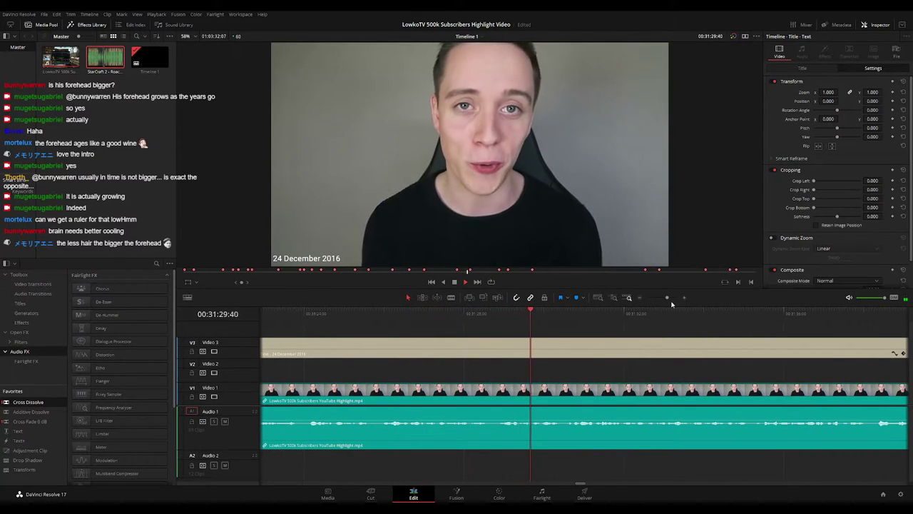
left_click_drag(668, 297, 665, 298)
scroll(599, 376, "right", 3)
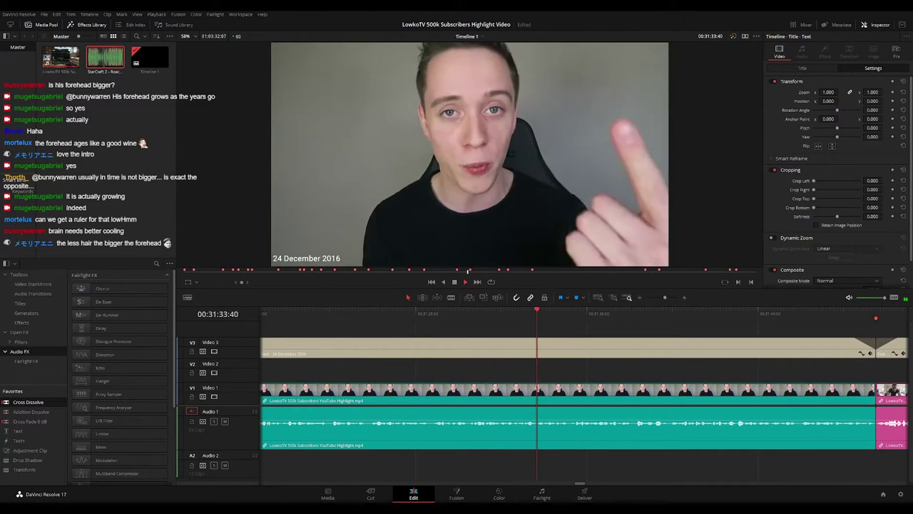
Raise the audio volume of the 24 December 2016 clip to 5
left_click(538, 441)
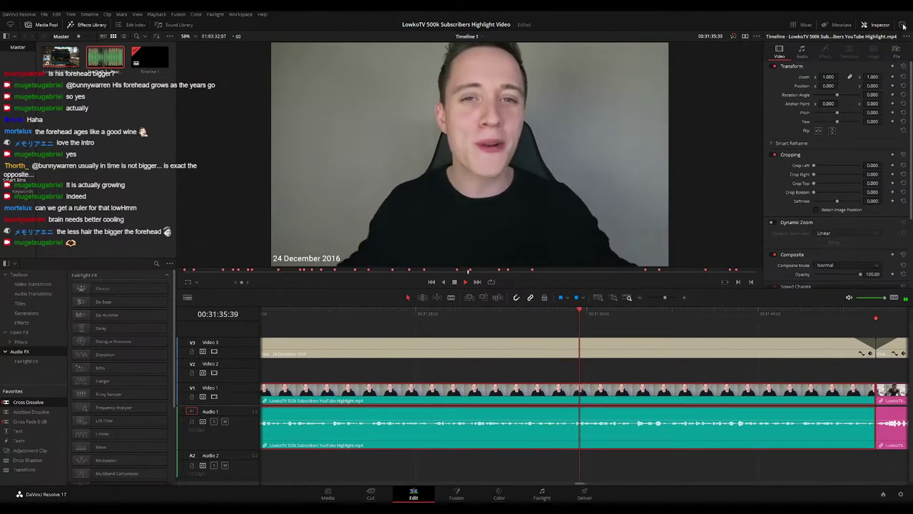
left_click(803, 52)
left_click(872, 77)
type("5")
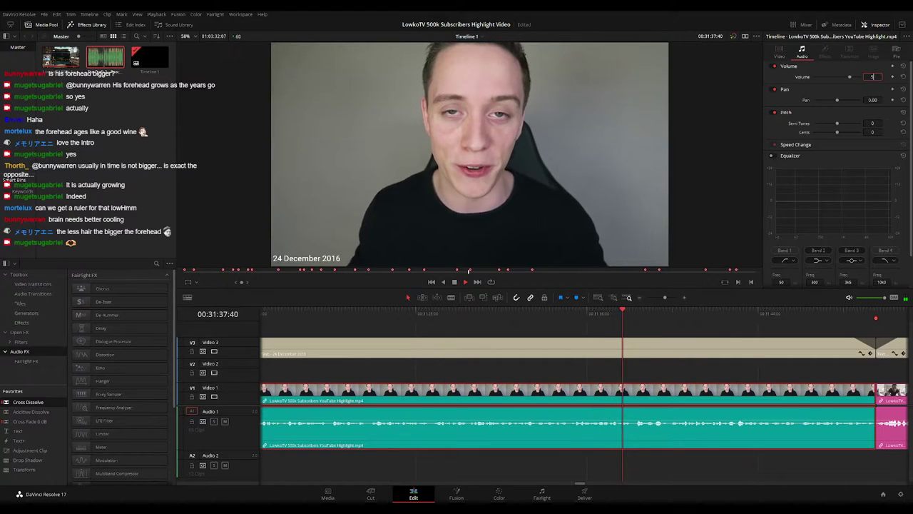
key("Return")
left_click(676, 376)
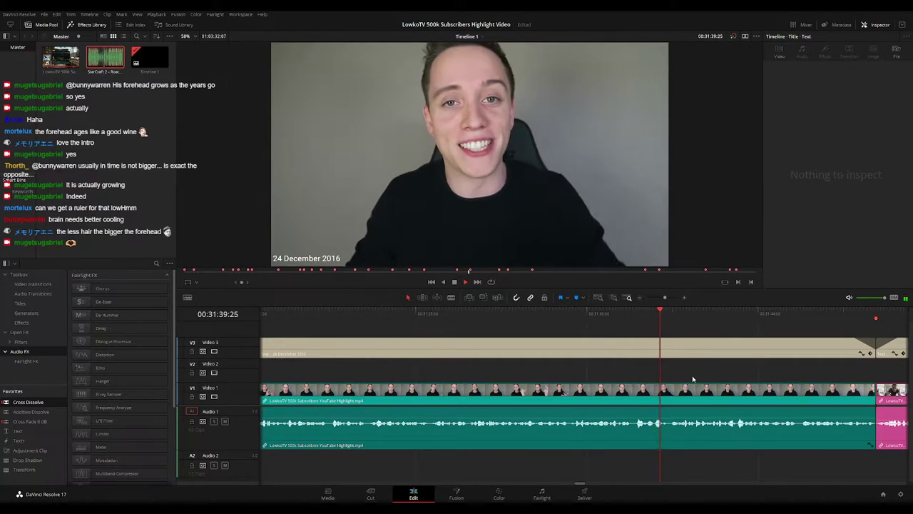
Play the end of the 24 December 2016 vlog across the join and into the 18 February 2017 clip to about 32:03
left_click_drag(724, 383, 611, 372)
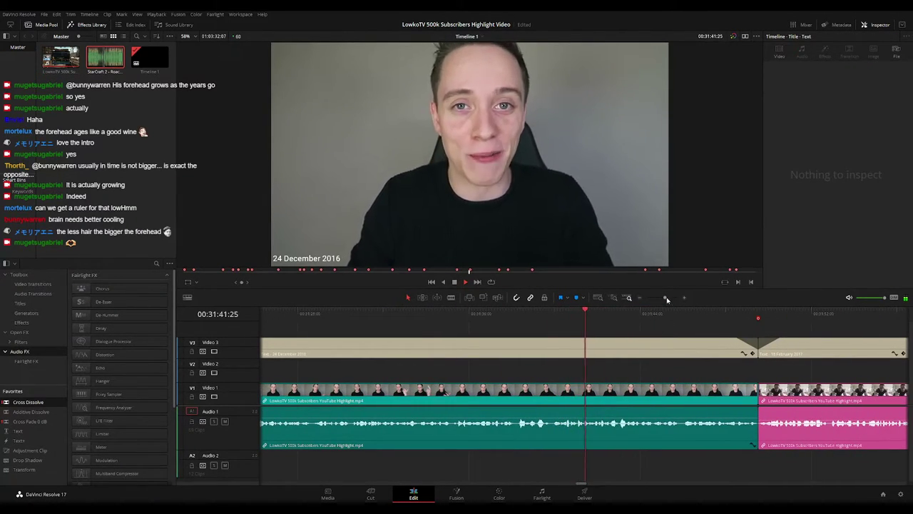
left_click_drag(665, 297, 664, 300)
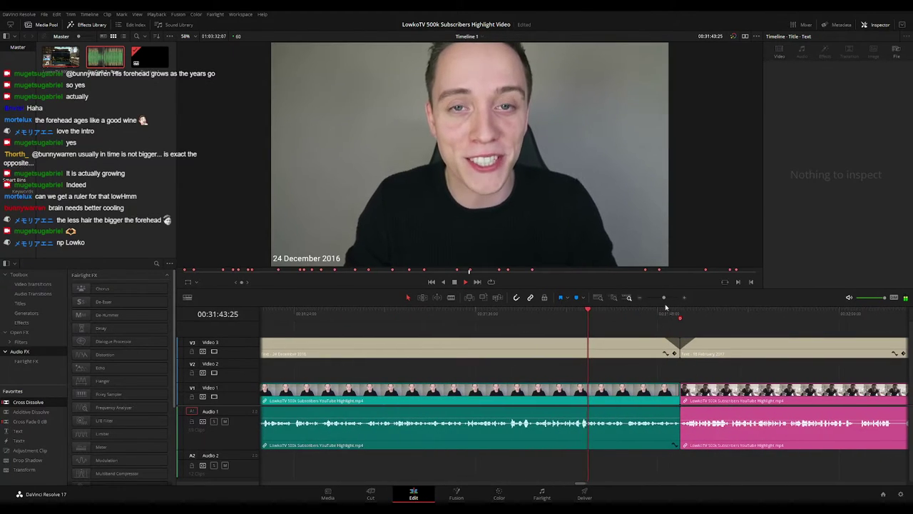
scroll(644, 372, "right", 3)
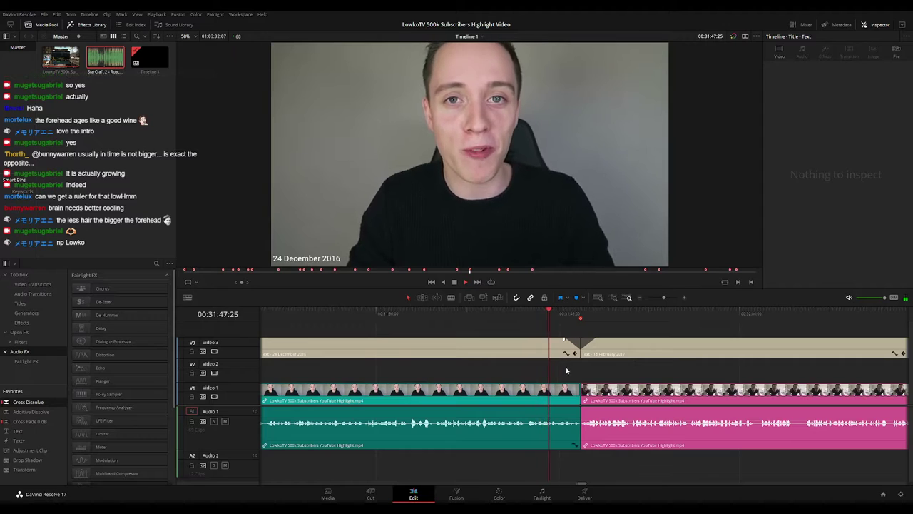
scroll(626, 382, "right", 2)
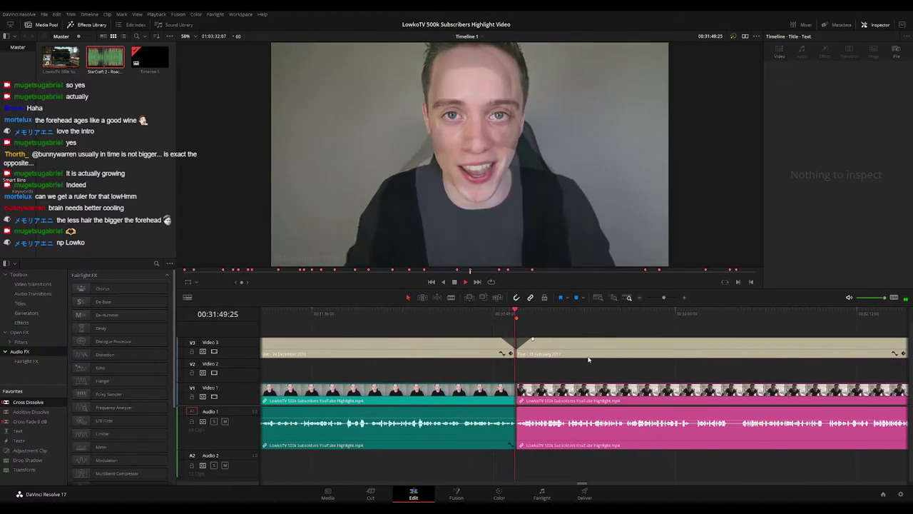
scroll(607, 376, "right", 2)
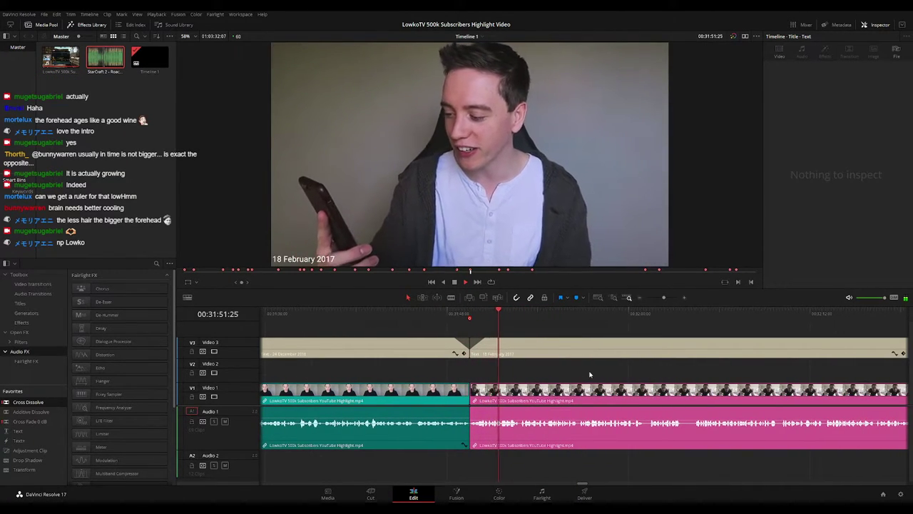
scroll(564, 372, "right", 3)
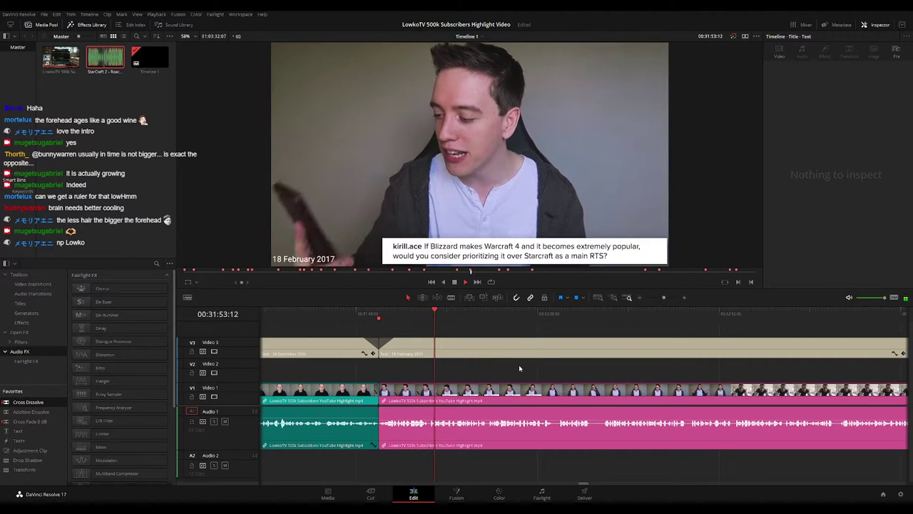
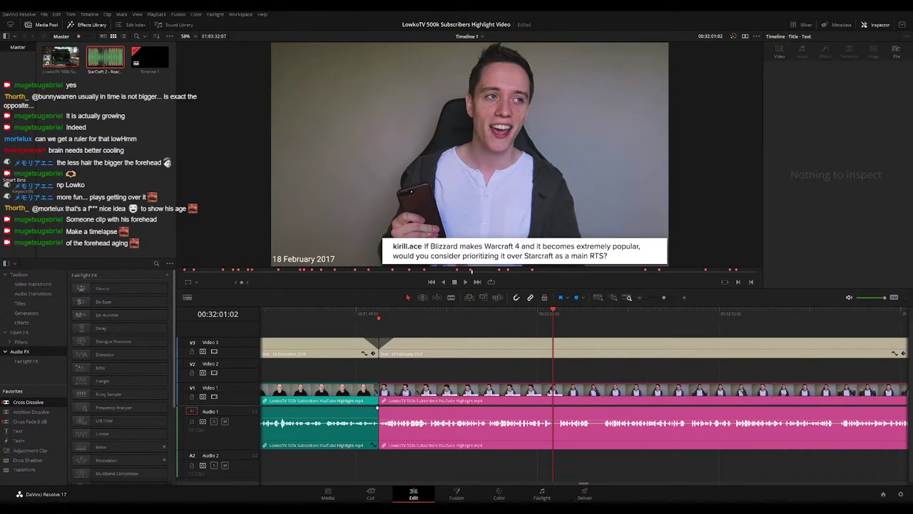
left_click(596, 386)
key("space")
left_click(630, 376)
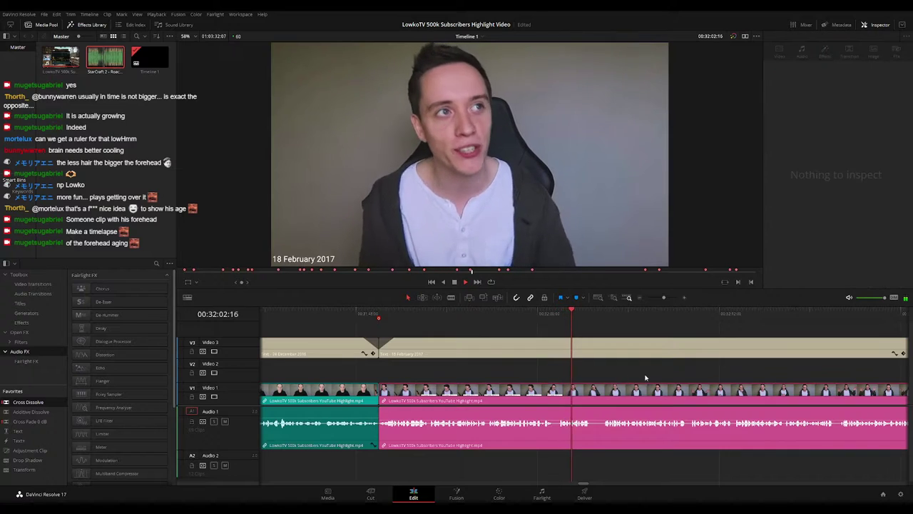
left_click_drag(646, 377, 545, 366)
left_click(447, 316)
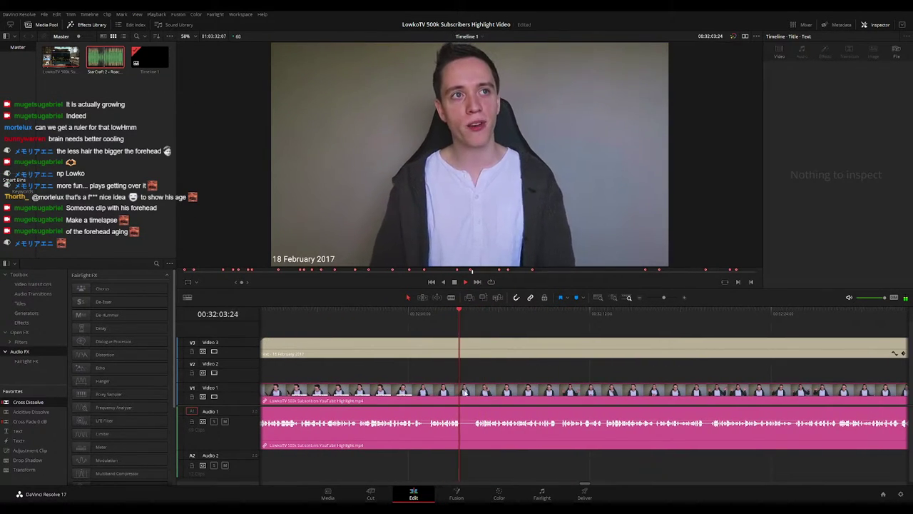
Cut out the short pause at about 32:03 in the 18 February 2017 clip, closing the gap, and play across the cut
key("space")
key("b")
left_click(461, 392)
left_click(475, 392)
key("a")
left_click(468, 393)
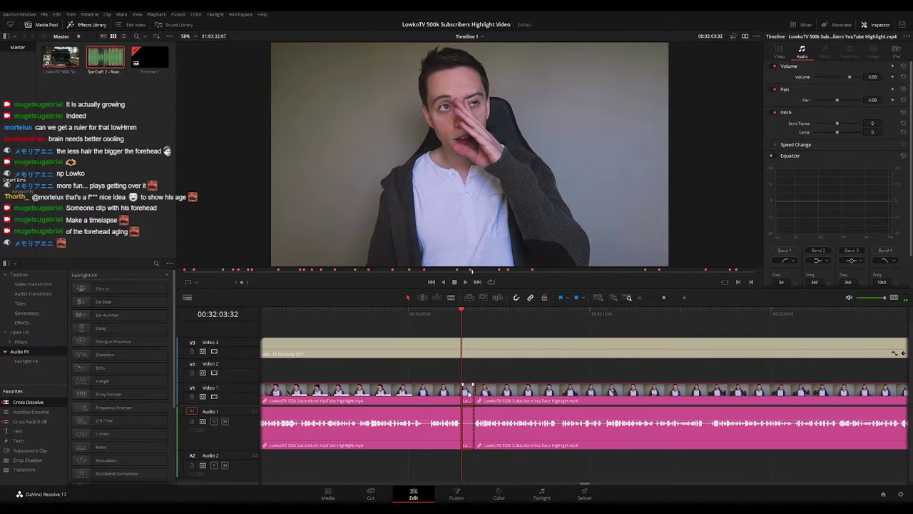
key("Delete")
left_click(448, 316)
key("space")
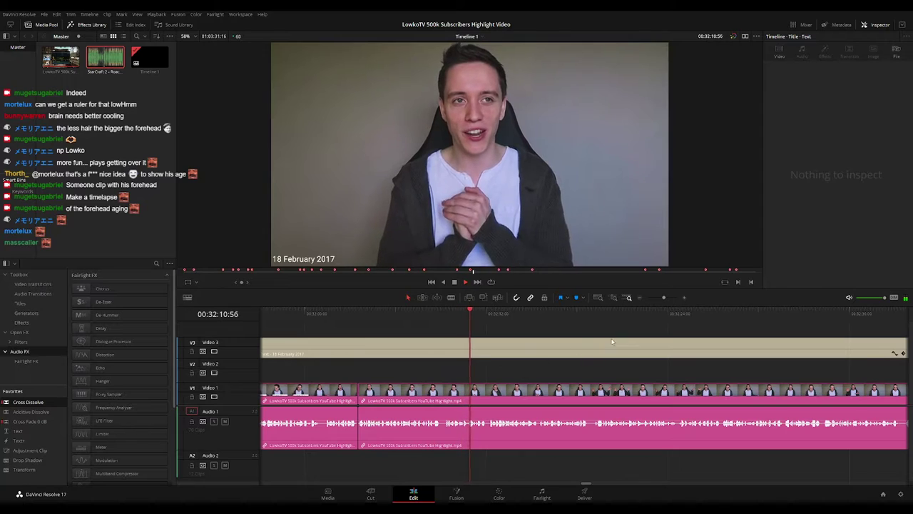
Go back to the start of the timeline and spot-check the 1 January 2013 and 28 January 2013 segments
left_click_drag(666, 300, 647, 298)
left_click(259, 312)
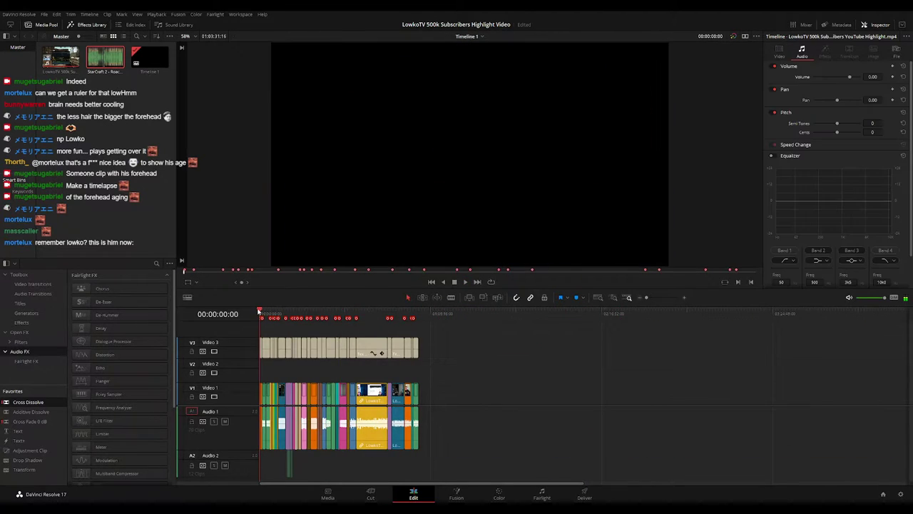
left_click(612, 299)
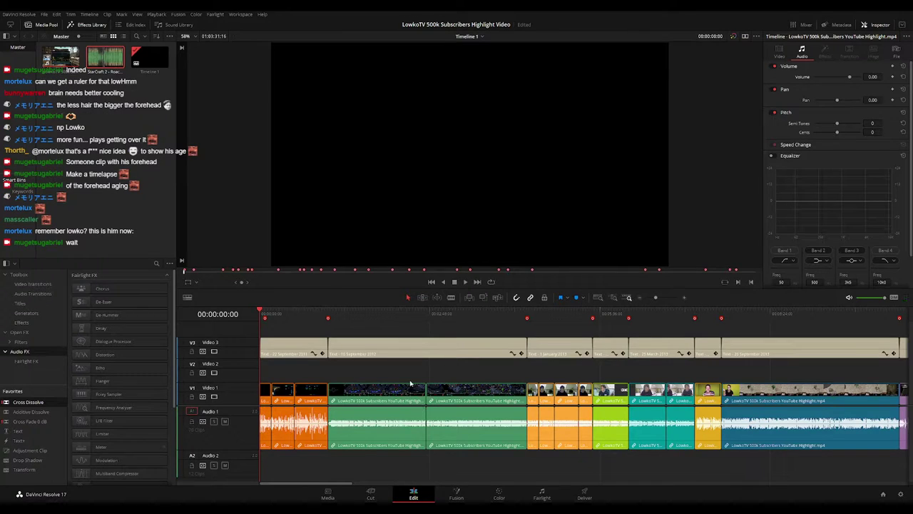
key("space")
left_click_drag(408, 320, 539, 316)
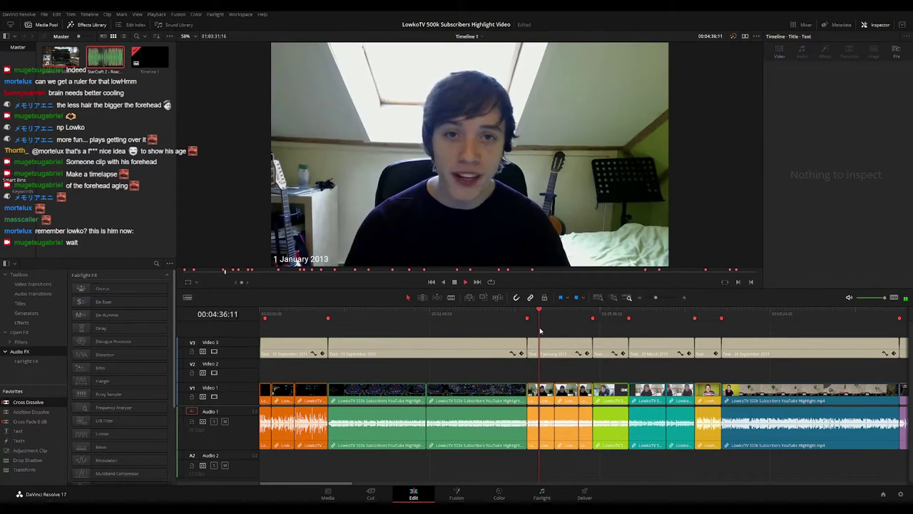
scroll(540, 330, "up", 5)
left_click_drag(612, 361, 476, 330)
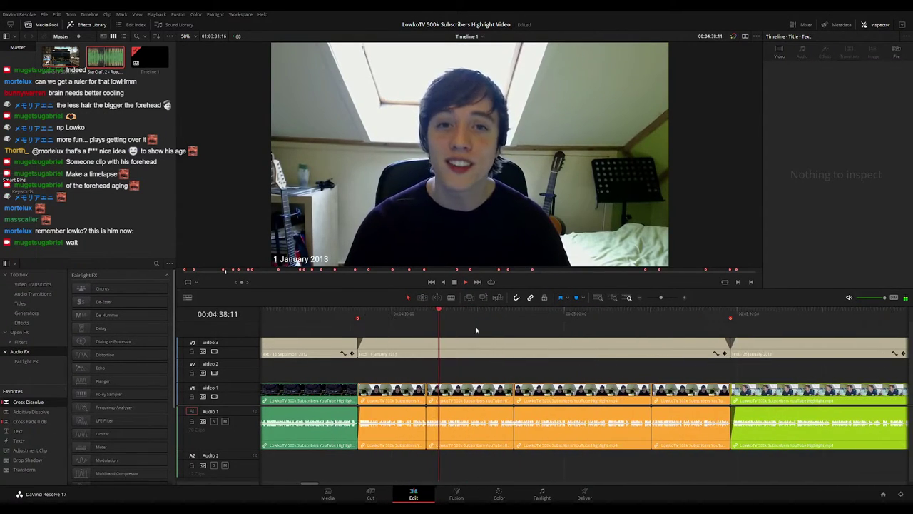
left_click(469, 317)
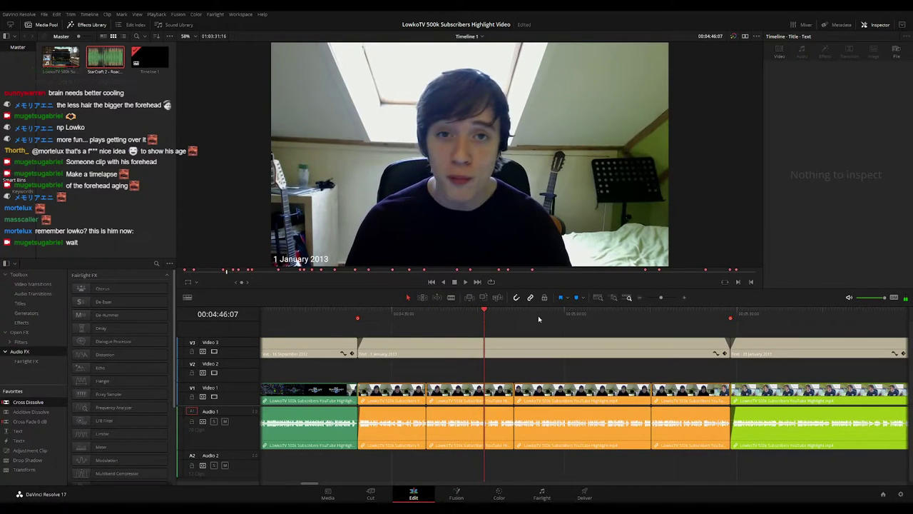
left_click(549, 316)
left_click(779, 318)
left_click_drag(785, 332, 437, 333)
left_click(446, 316)
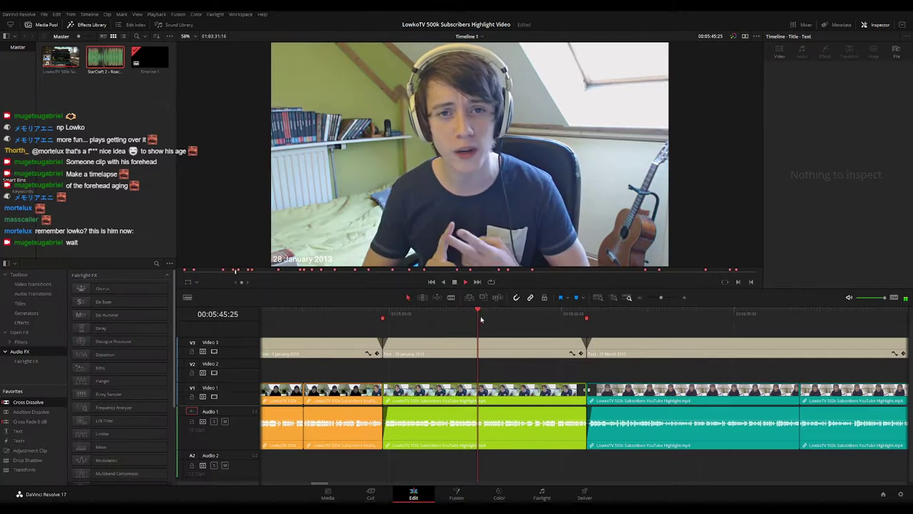
Spot-check the remaining 2013 segments in order, from 25 March through 18 July and 26 September to 18 December 2013
left_click(676, 314)
scroll(676, 329, "right", 3)
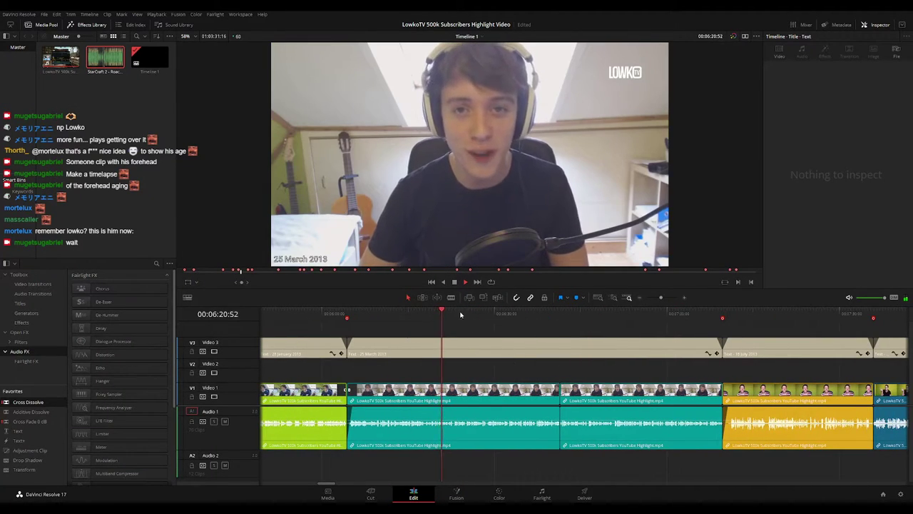
left_click(506, 315)
left_click(771, 316)
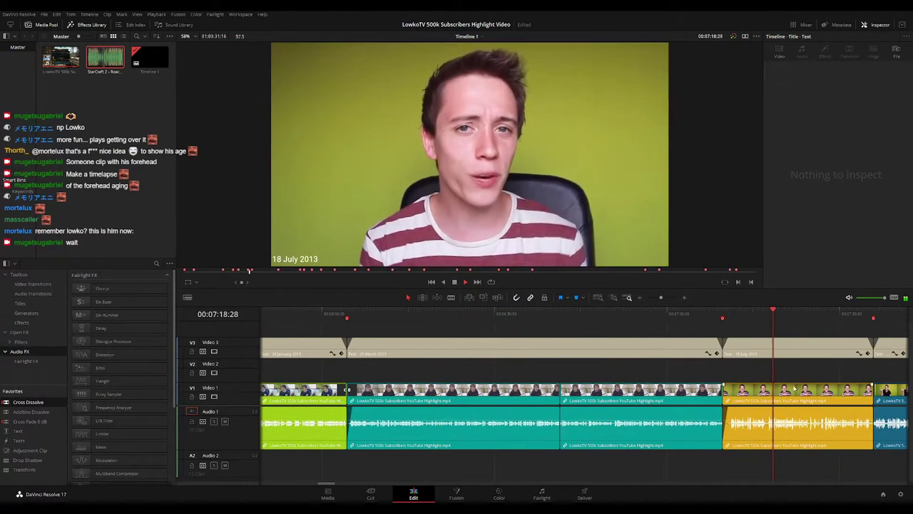
scroll(474, 318, "right", 3)
left_click(463, 314)
key("space")
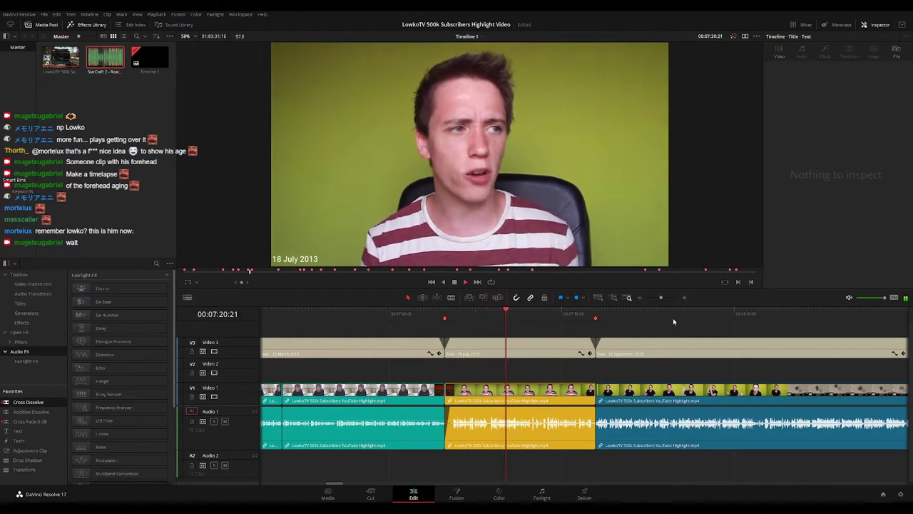
left_click(697, 315)
scroll(556, 342, "right", 3)
scroll(555, 343, "right", 1)
left_click_drag(661, 298, 656, 297)
scroll(478, 339, "right", 3)
scroll(479, 339, "right", 1)
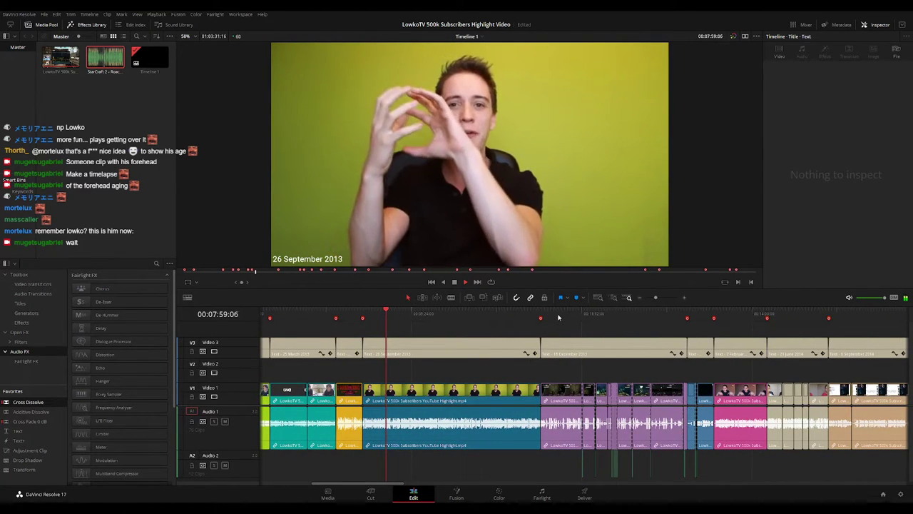
left_click(558, 314)
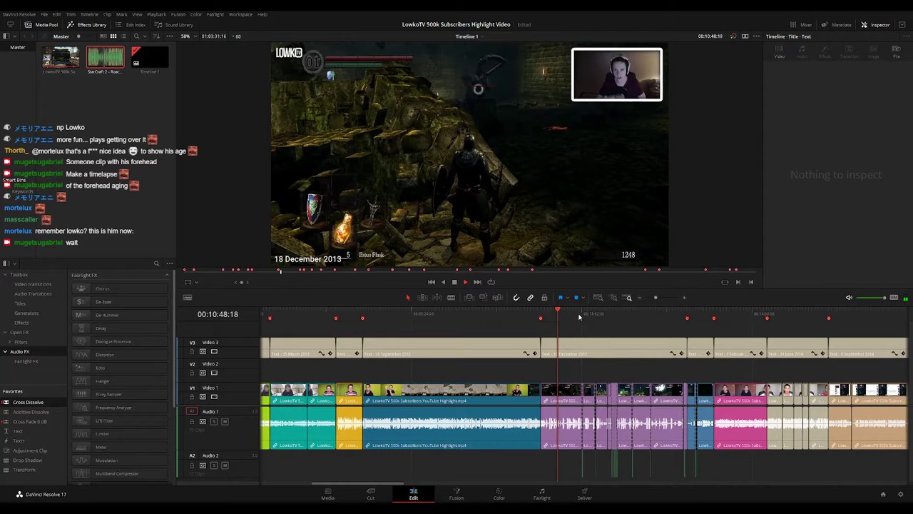
Spot-check the segments in order from 23 December 2013 through 7 February, 21 June and 6 September to 8 September 2014
left_click(697, 314)
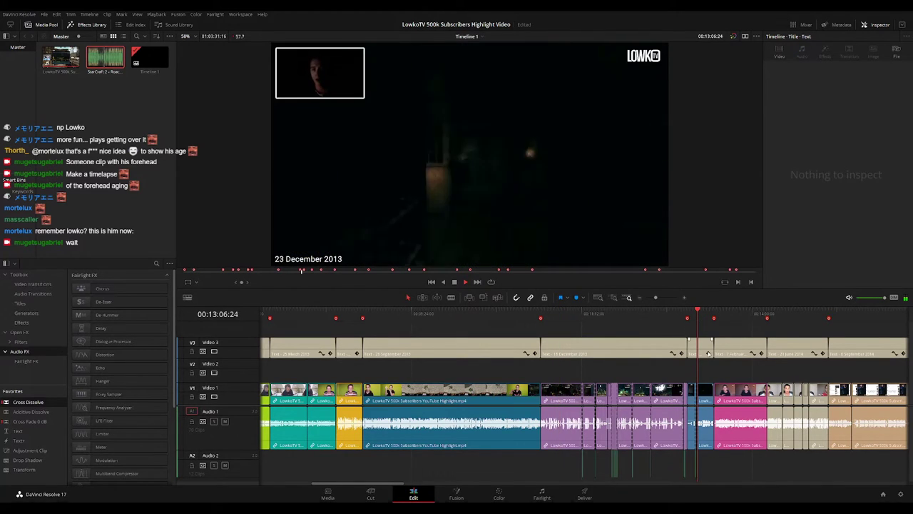
left_click(728, 314)
left_click_drag(756, 379, 502, 349)
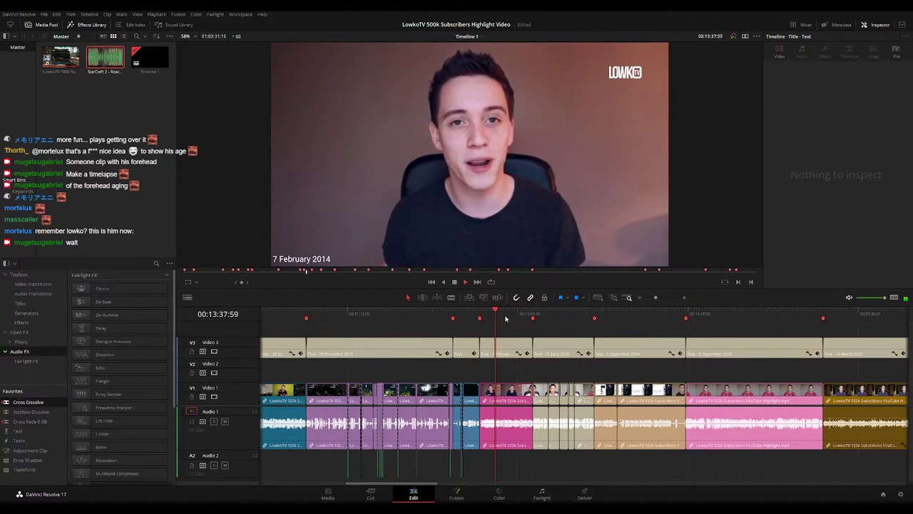
left_click(550, 312)
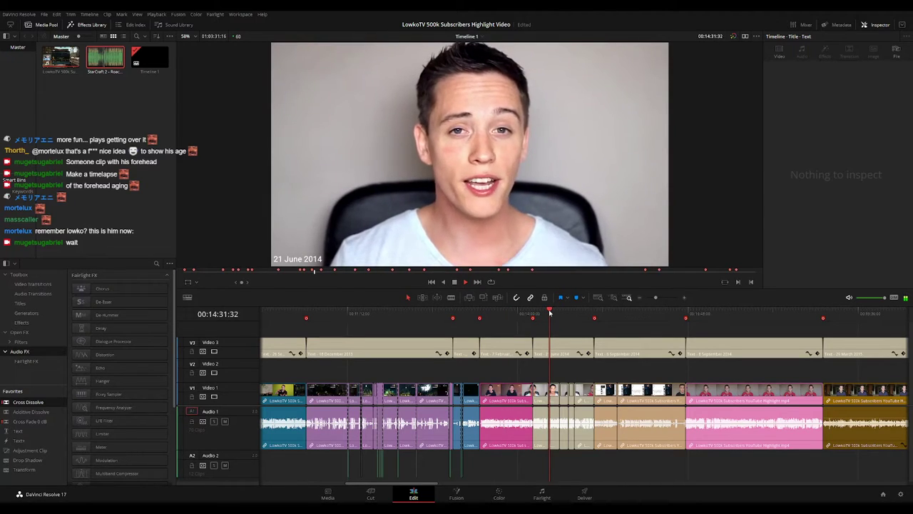
left_click(604, 314)
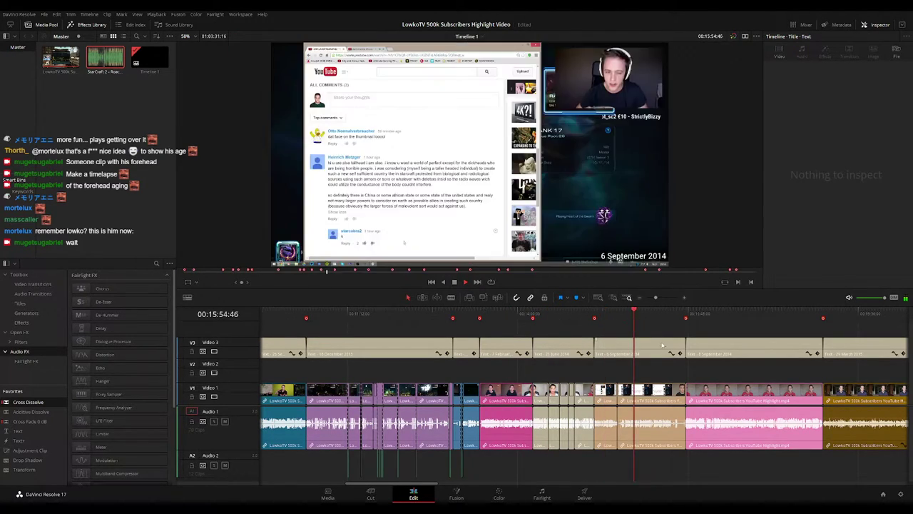
scroll(592, 318, "right", 3)
left_click(551, 314)
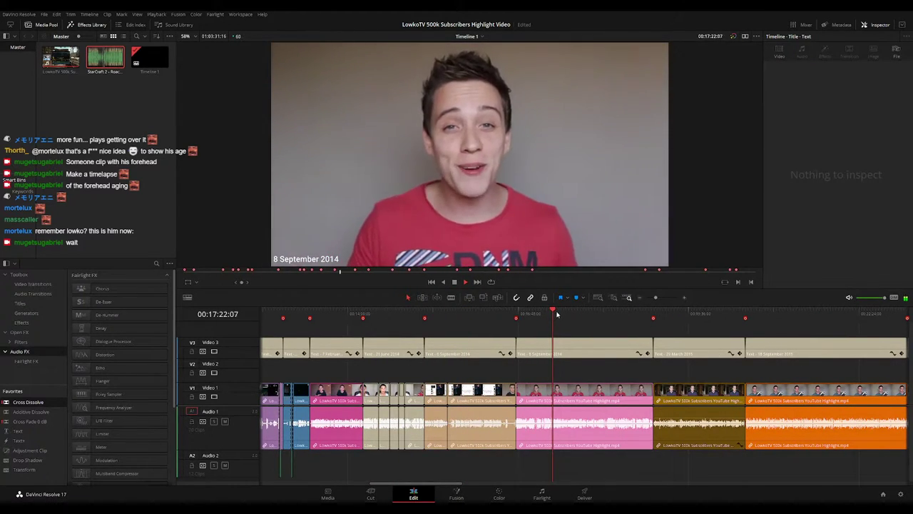
left_click(559, 313)
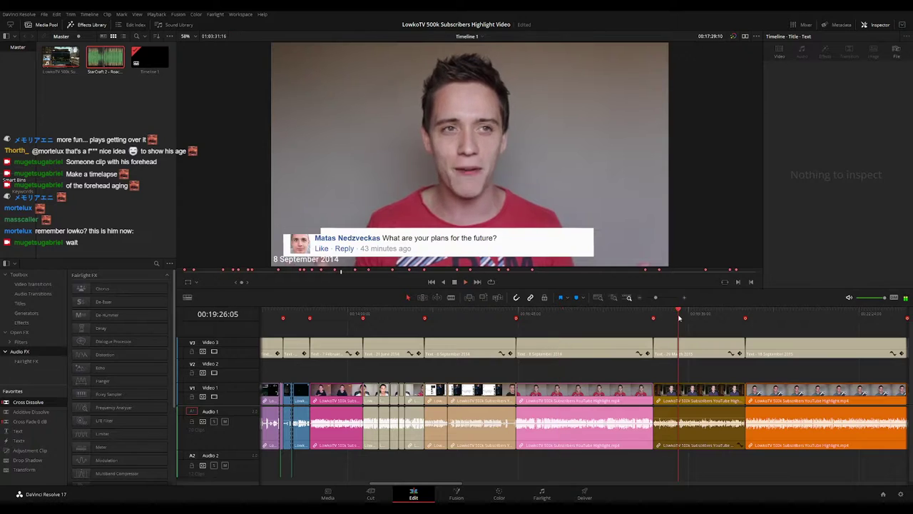
Spot-check the 2015 segments in order, from 29 March through September and 5 November to 17 November 2015
scroll(522, 359, "right", 3)
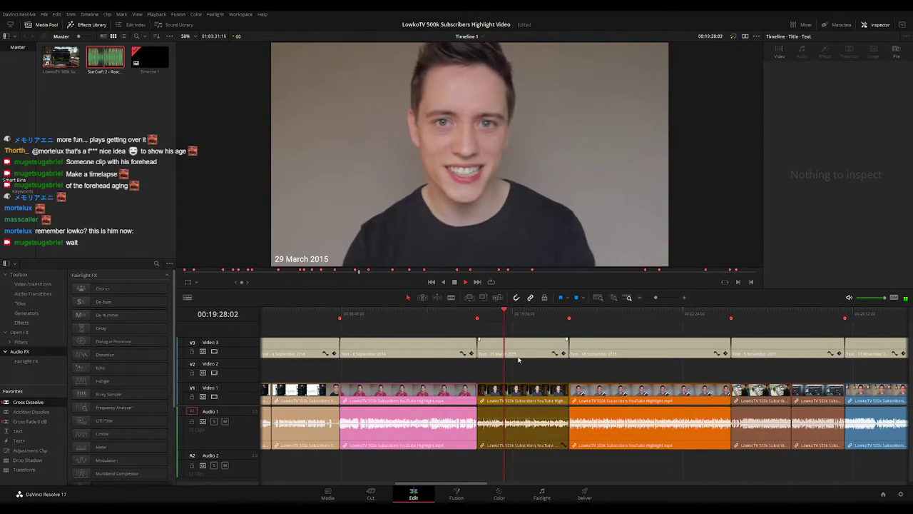
left_click(599, 317)
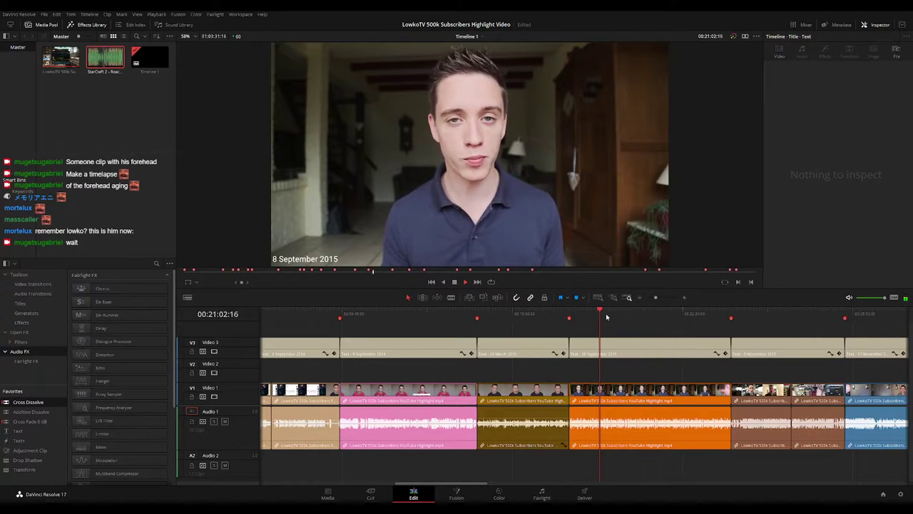
left_click_drag(609, 317, 615, 316)
left_click(752, 317)
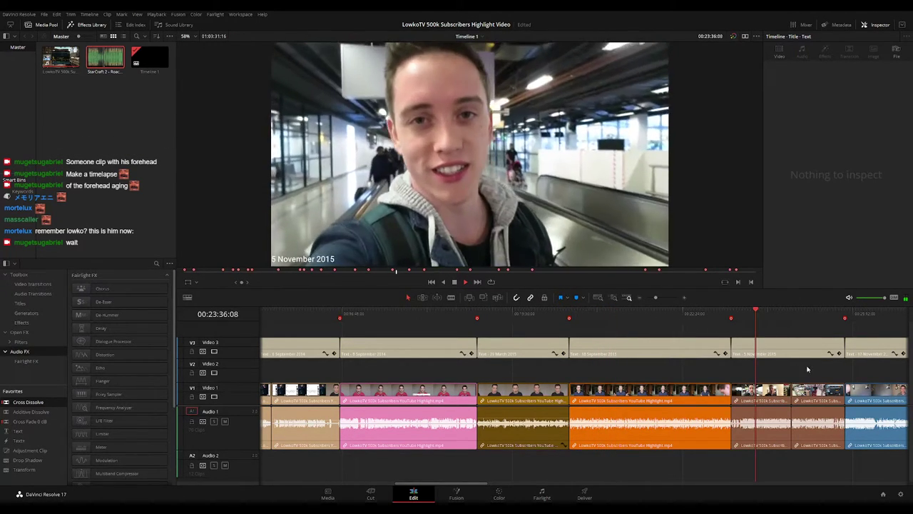
scroll(678, 328, "right", 4)
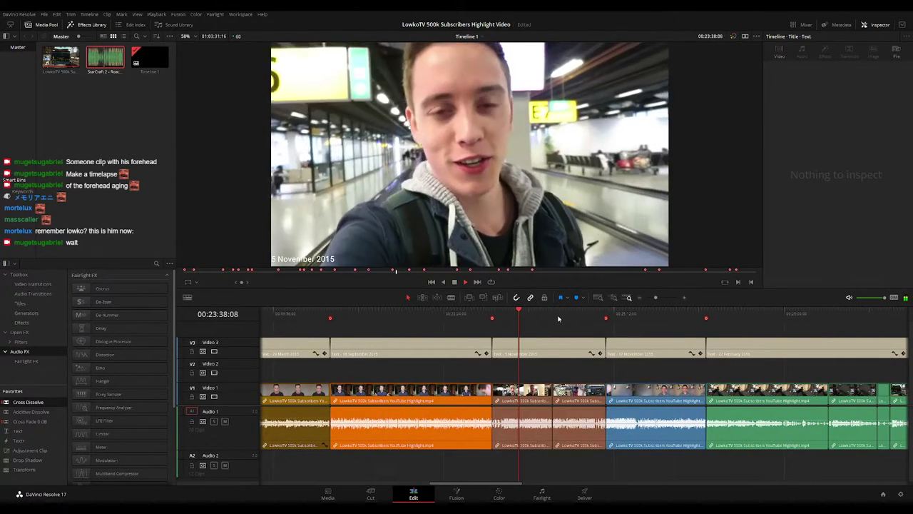
left_click(569, 316)
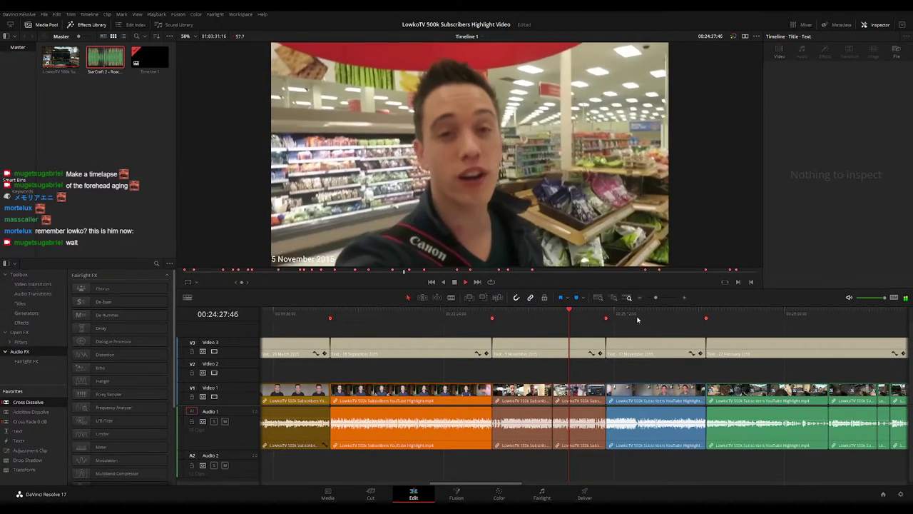
left_click(634, 316)
scroll(635, 316, "right", 3)
left_click(497, 316)
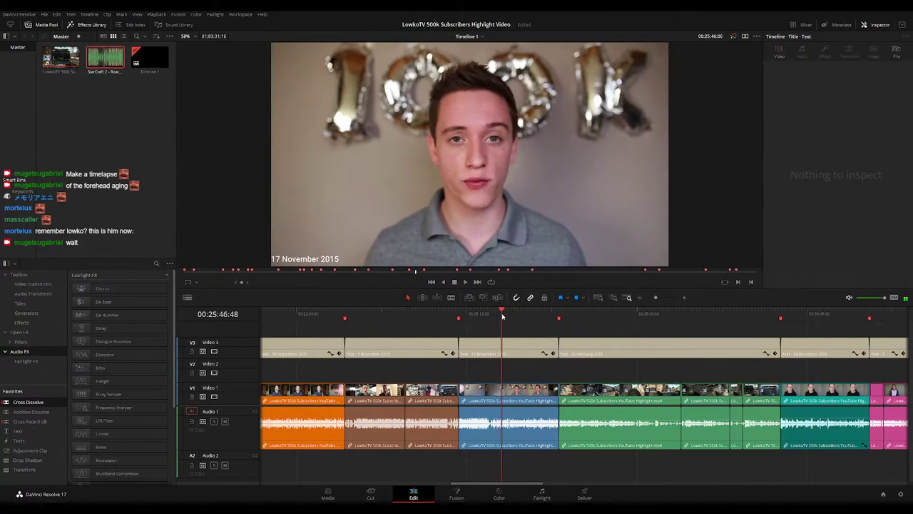
Spot-check the segments from 22 February 2016 through 24 December 2016 and 18 February 2017 to 1 July 2017
left_click(597, 318)
scroll(597, 318, "right", 4)
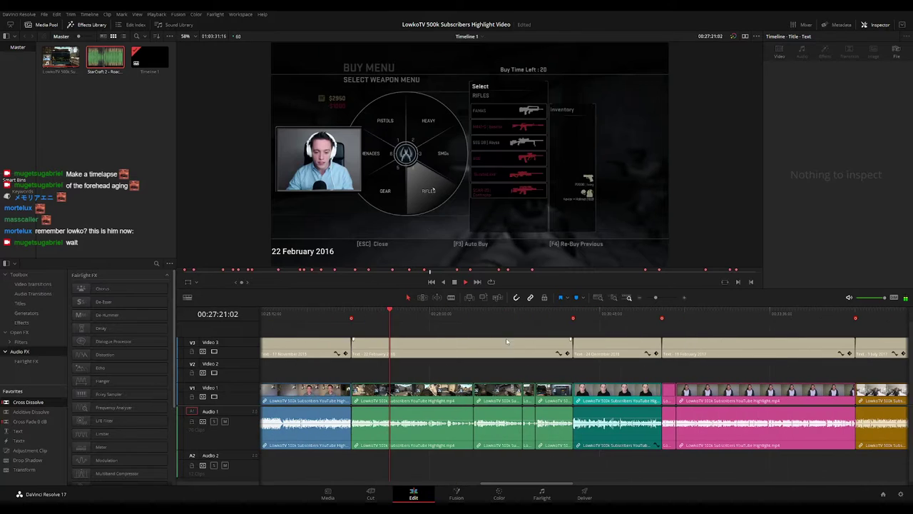
left_click(595, 316)
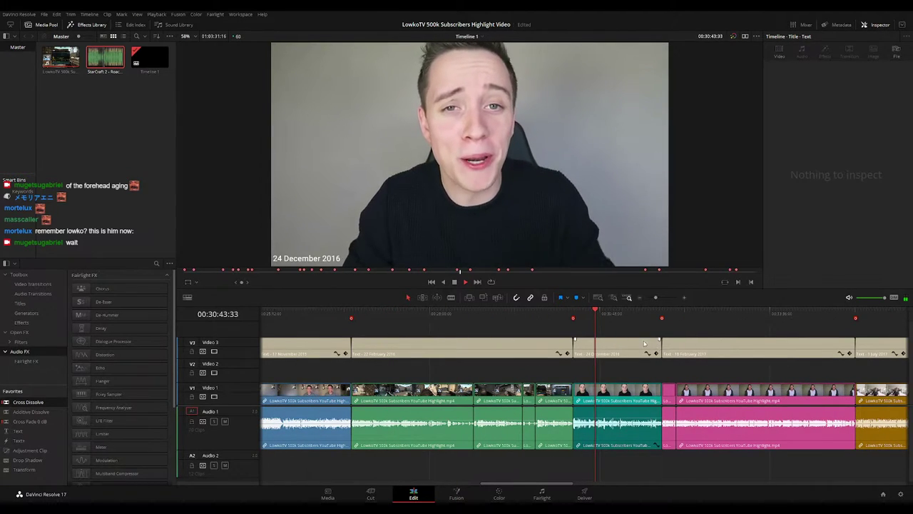
scroll(534, 323, "right", 2)
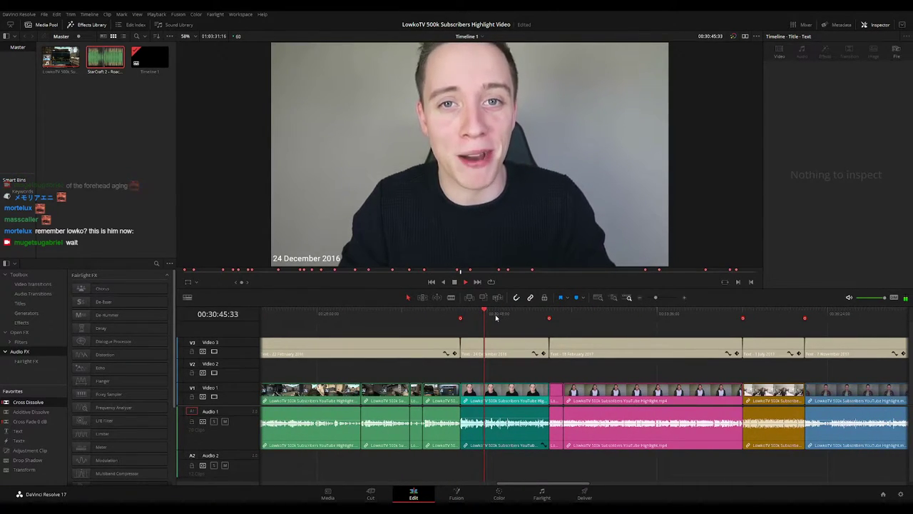
left_click(604, 317)
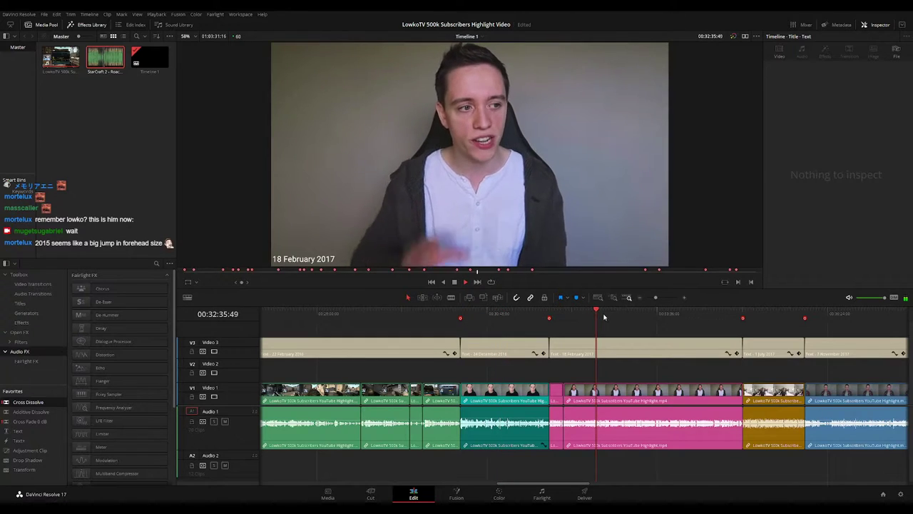
scroll(578, 321, "right", 1)
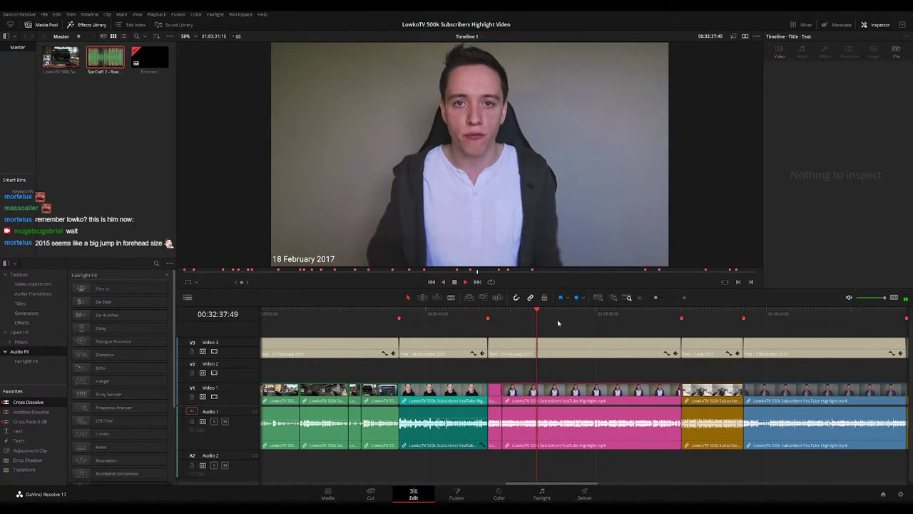
left_click_drag(558, 323, 658, 315)
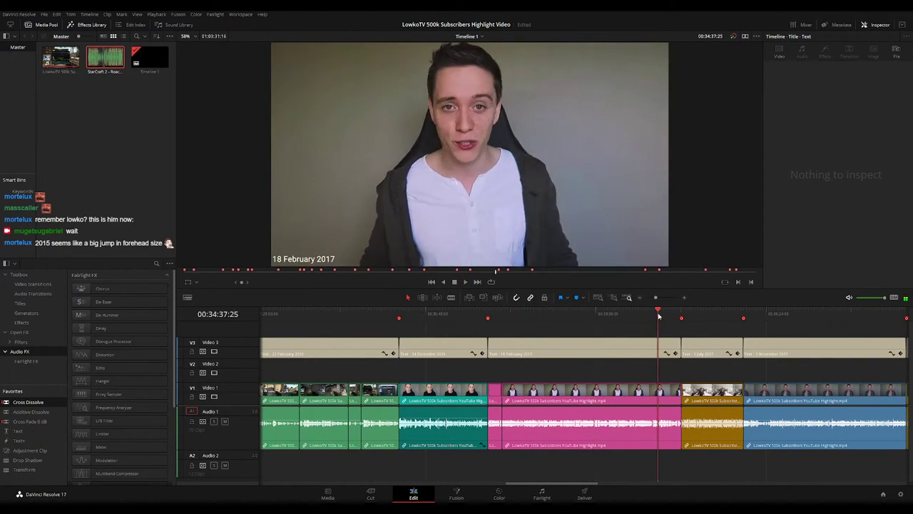
left_click(701, 317)
scroll(702, 369, "right", 2)
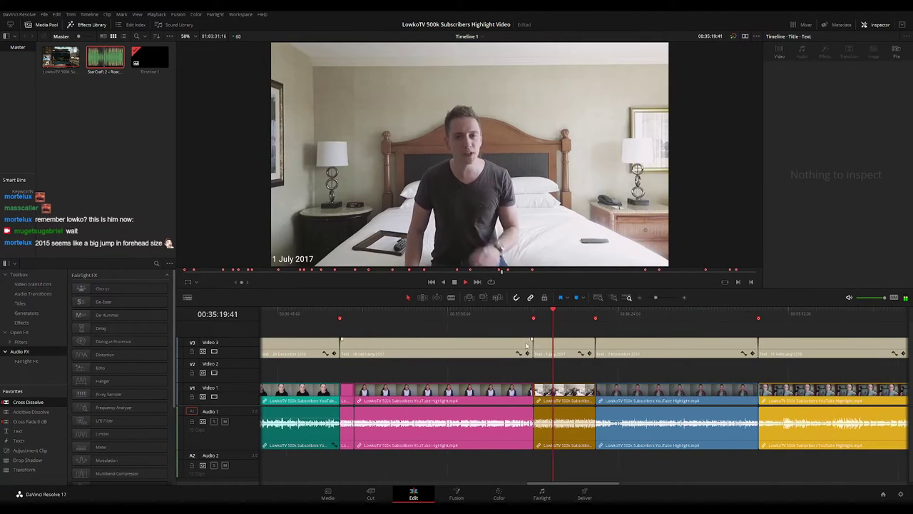
Return to the cut at about 32:03 in the 18 February 2017 clip and play on to about 32:35
left_click_drag(465, 318, 354, 315)
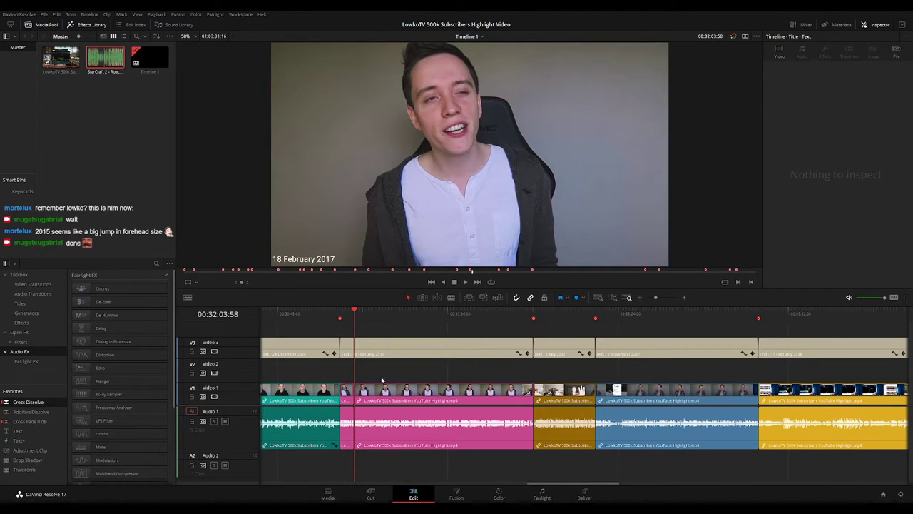
scroll(511, 373, "down", 3)
scroll(606, 382, "up", 10)
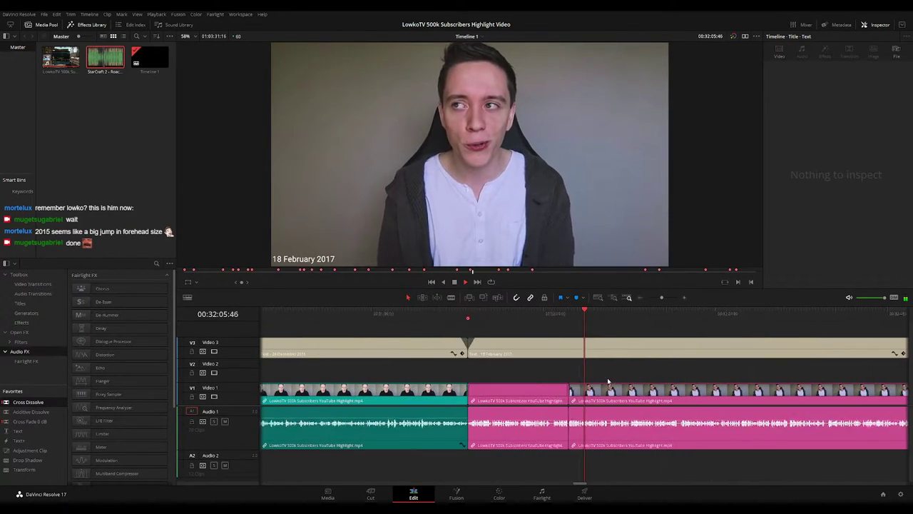
scroll(618, 375, "right", 3)
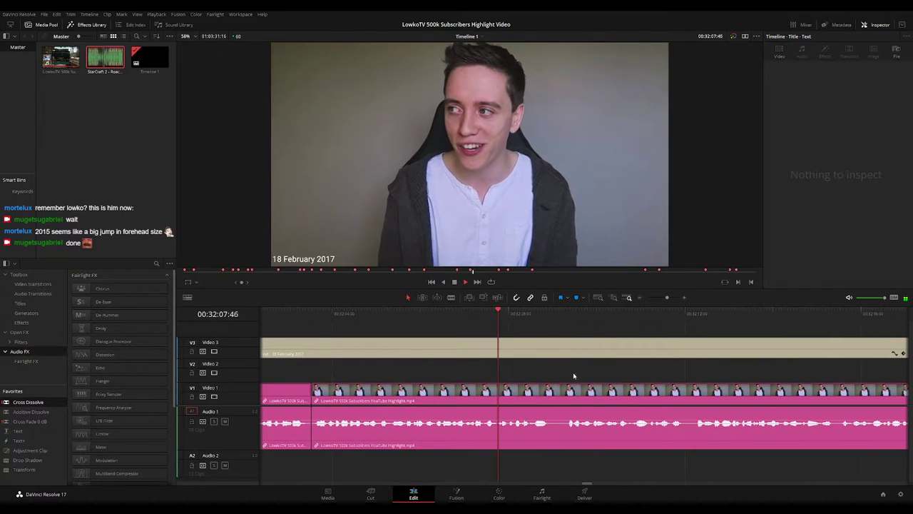
scroll(557, 373, "right", 2)
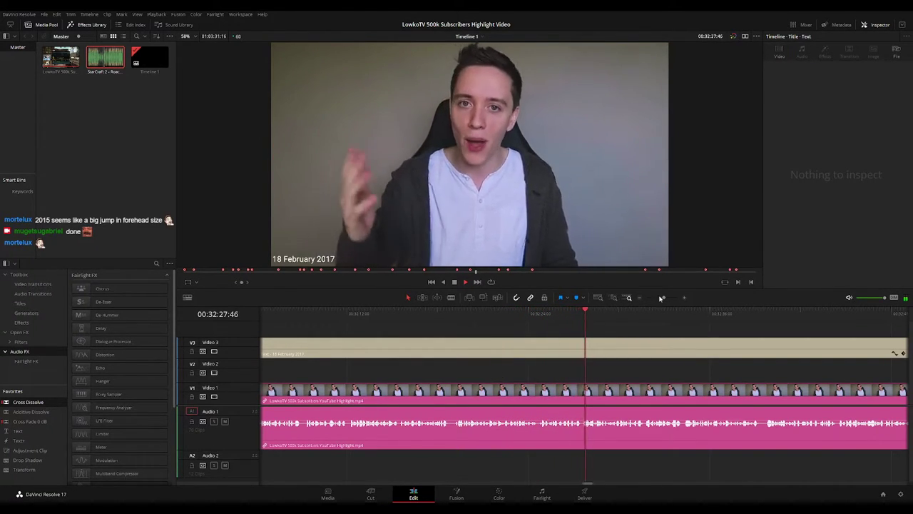
mouse_move(663, 297)
left_mouse_down()
mouse_move(649, 297)
mouse_move(662, 297)
left_mouse_up()
left_click_drag(688, 385, 516, 361)
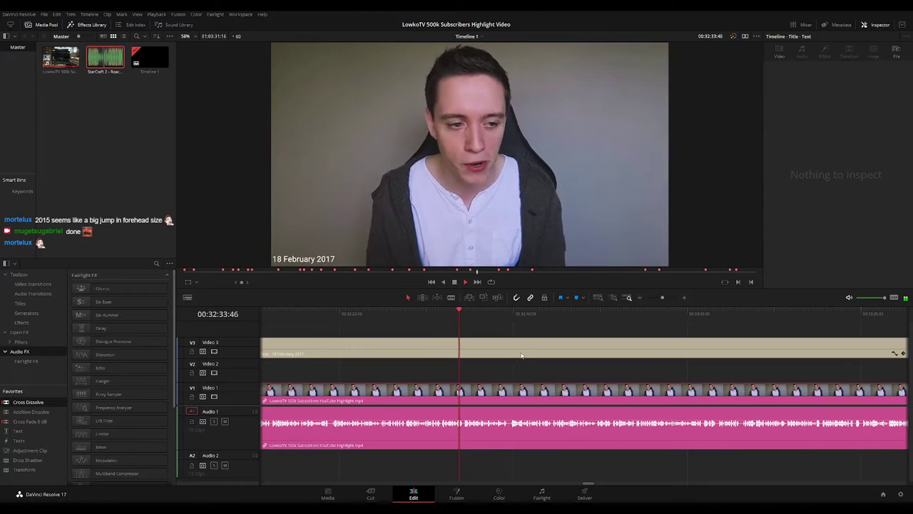
scroll(499, 367, "right", 2)
scroll(444, 387, "up", 3)
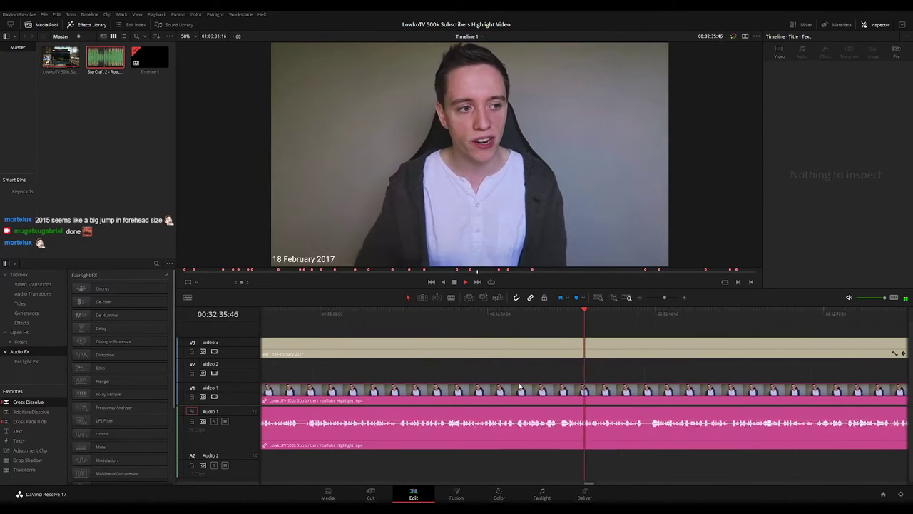
Cut out the short pause at about 32:34 in the 18 February 2017 clip, closing the gap, and play across the cut
left_click(399, 316)
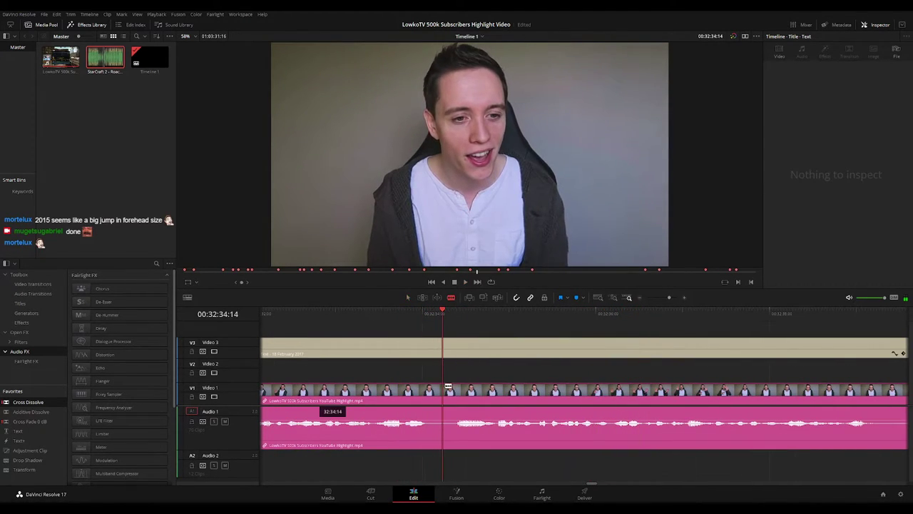
left_click(448, 386)
left_click(496, 386)
key("a")
left_click(492, 385)
key("BackSpace")
left_click_drag(519, 391, 466, 393)
key("space")
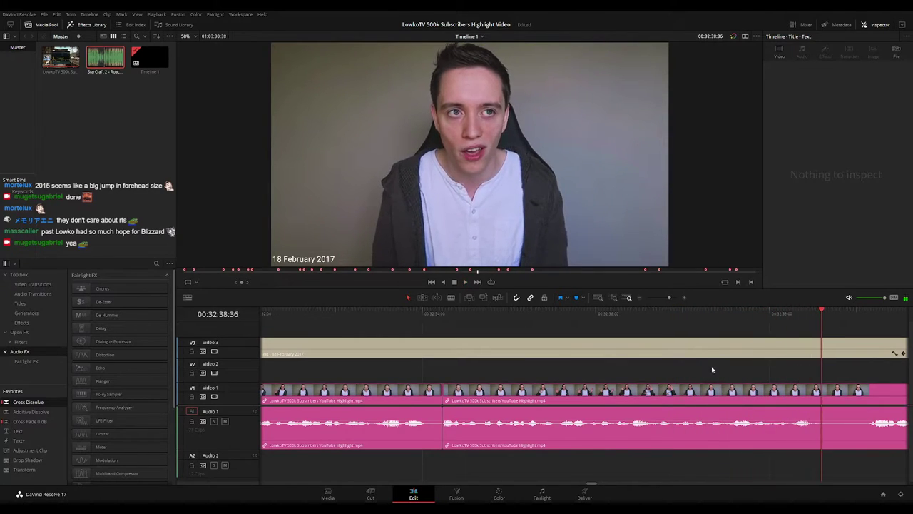
Play the 18 February 2017 clip onward to about 32:52, listening for further pauses
left_click_drag(669, 299, 662, 298)
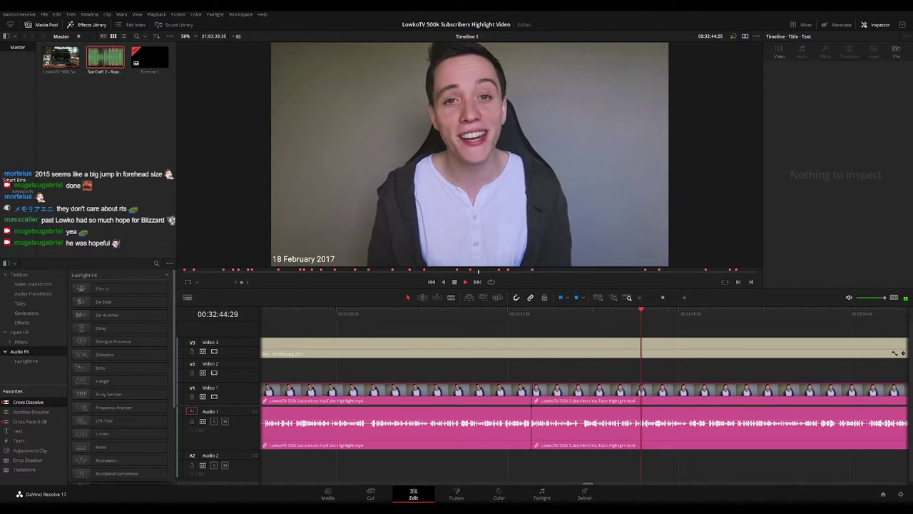
left_click_drag(714, 378, 550, 369)
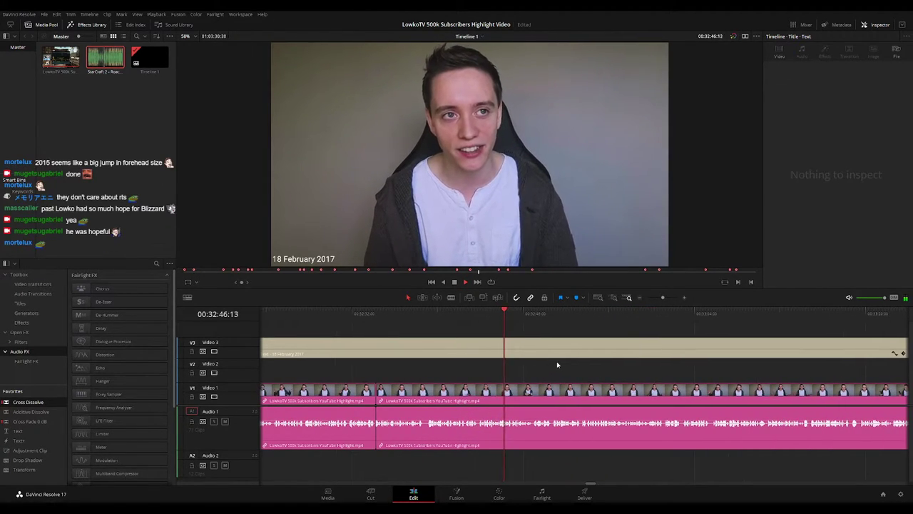
scroll(478, 367, "right", 2)
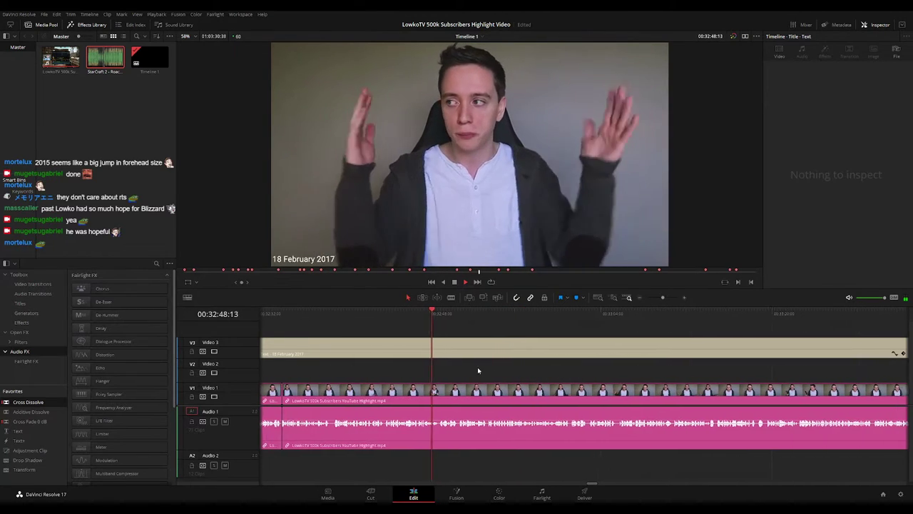
scroll(495, 373, "right", 1)
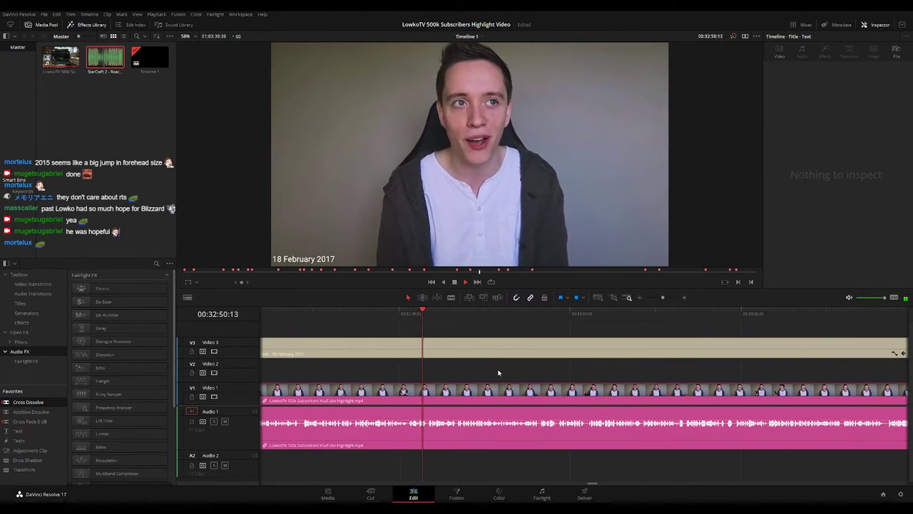
scroll(471, 383, "up", 1)
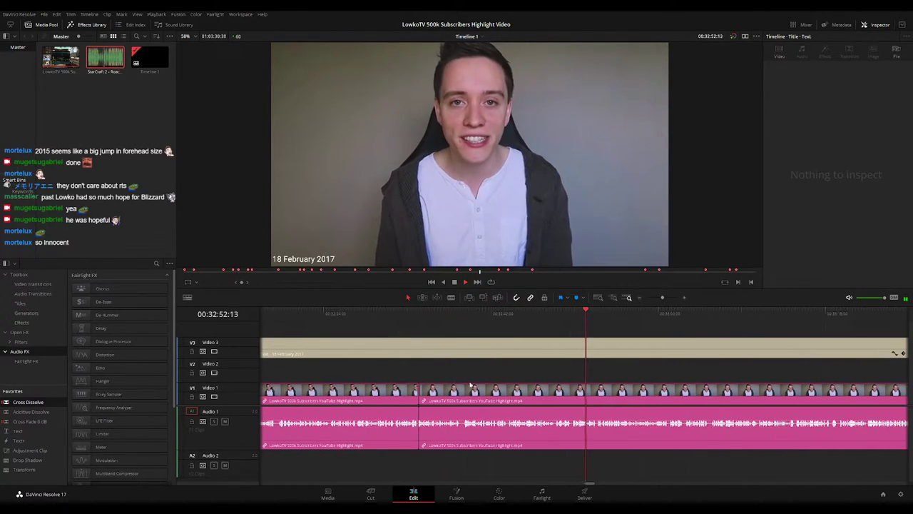
Cut out the short pause between about 32:50 and 32:51 in the 18 February 2017 clip, closing the gap, and resume playback
left_click(526, 314)
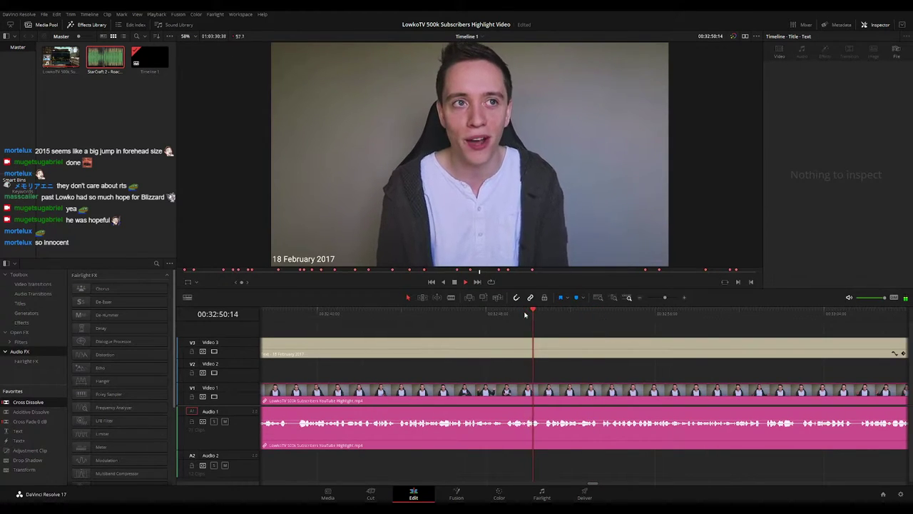
key("b")
left_click(546, 389)
left_click(551, 388)
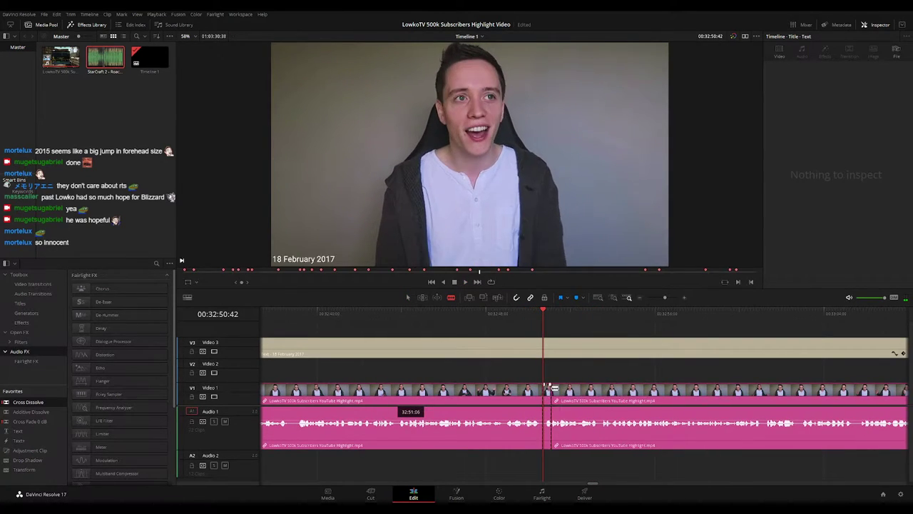
key("a")
left_click(548, 390)
key("Delete")
key("space")
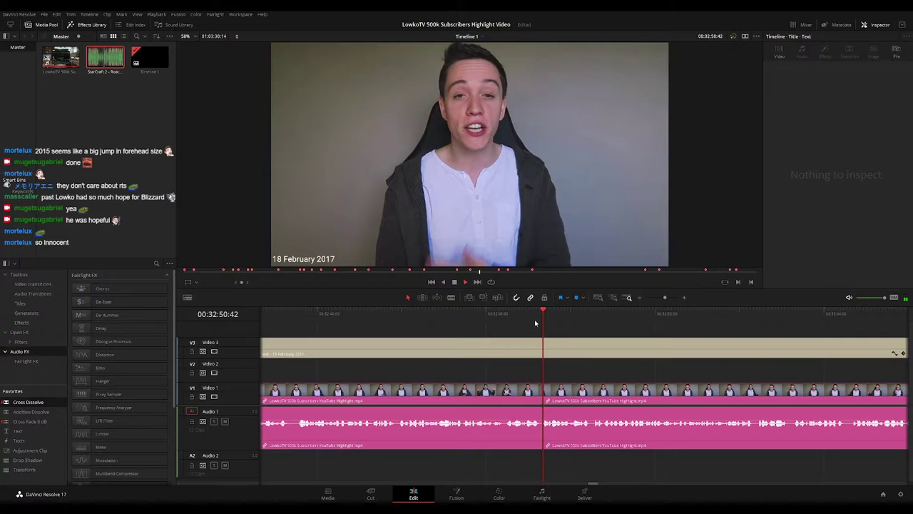
Play the 18 February 2017 clip on from the cut at about 32:50 to about 33:21, listening for pauses
scroll(615, 384, "right", 2)
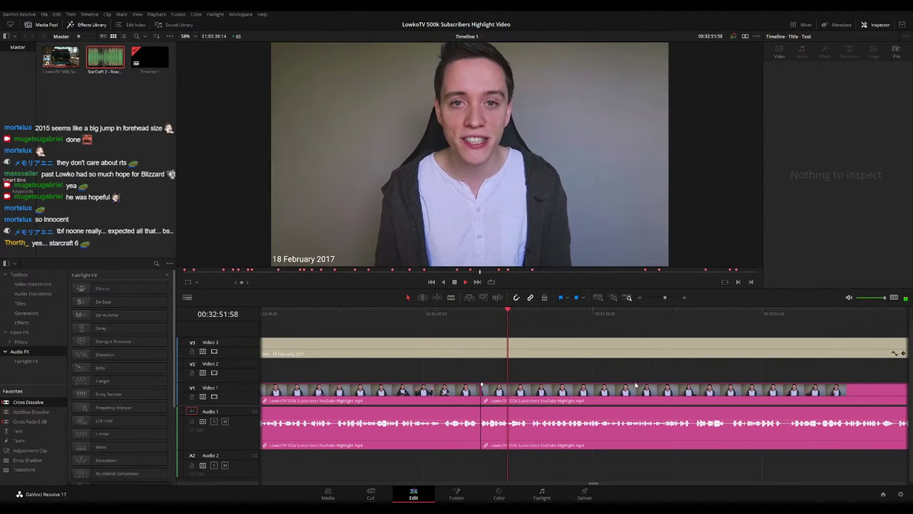
scroll(557, 369, "right", 3)
scroll(534, 369, "right", 3)
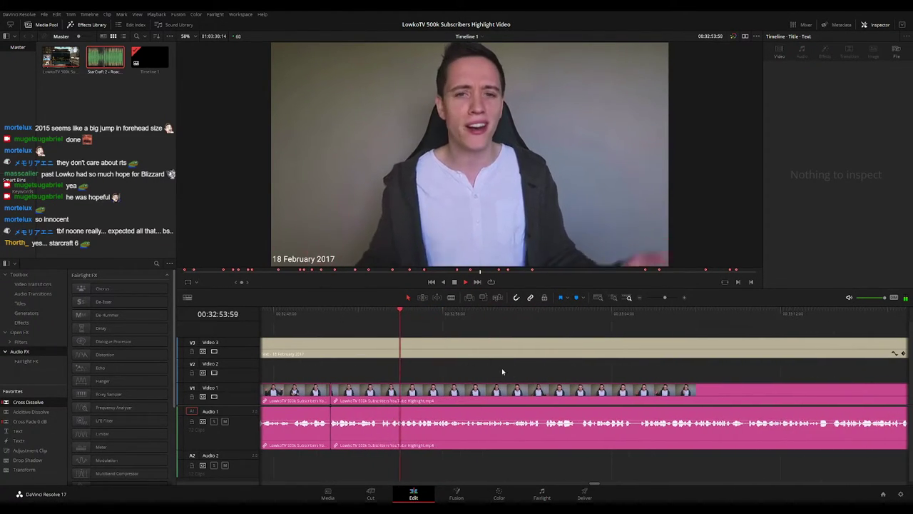
scroll(540, 373, "right", 1)
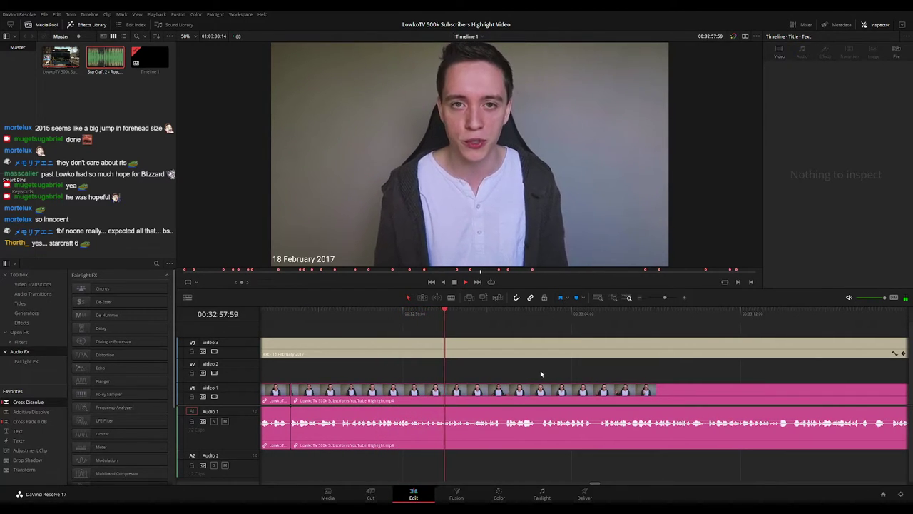
scroll(543, 374, "right", 2)
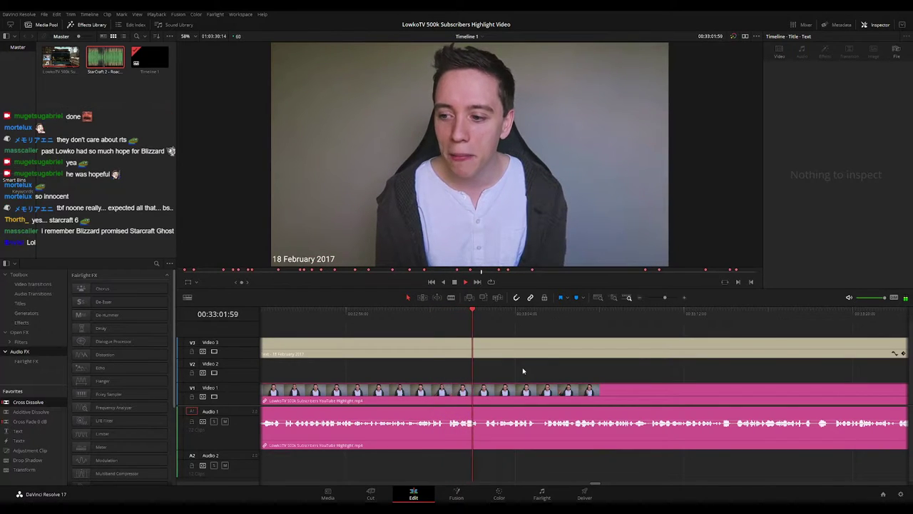
scroll(574, 377, "right", 3)
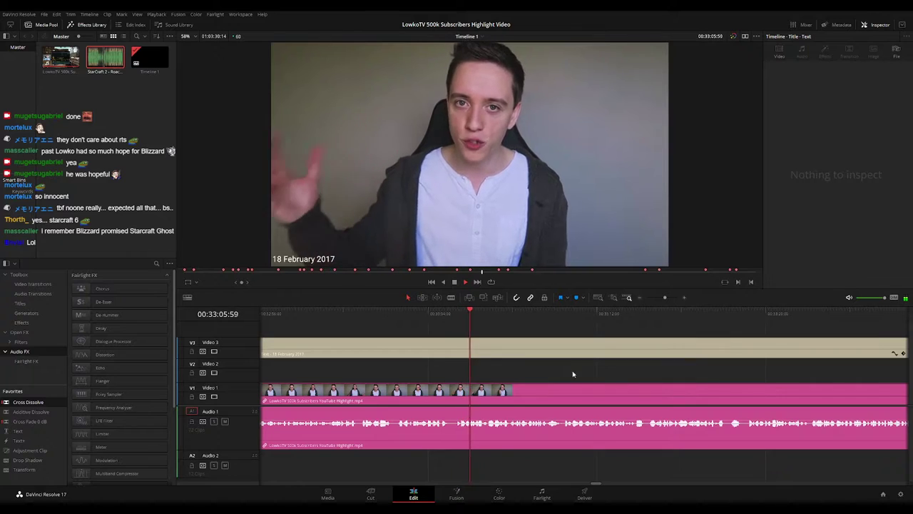
scroll(582, 370, "right", 2)
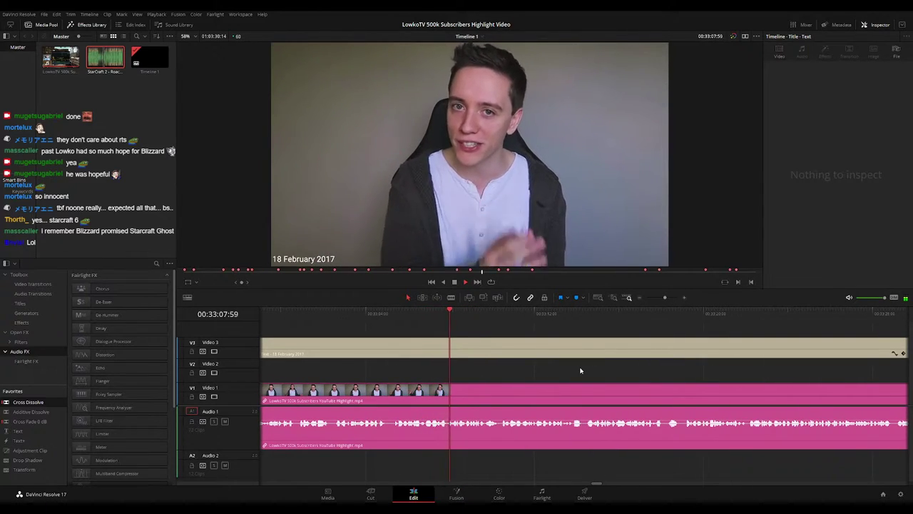
scroll(589, 372, "right", 3)
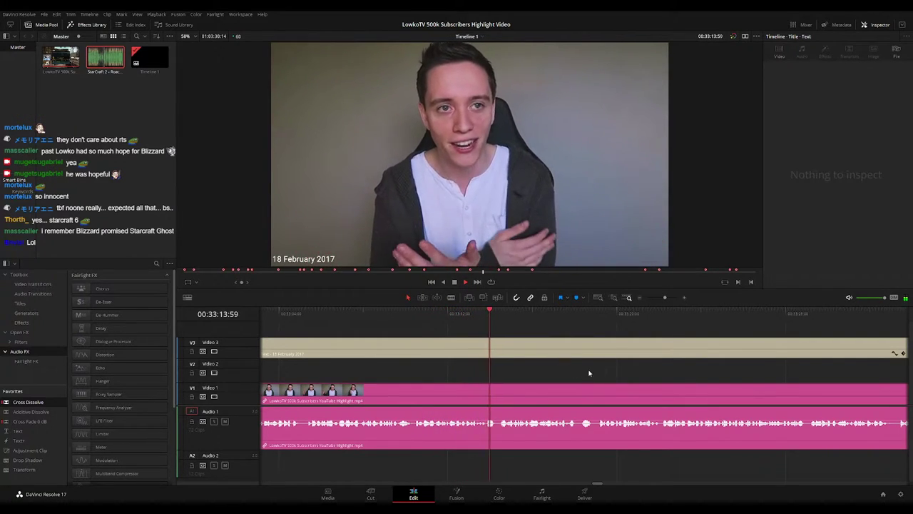
scroll(506, 359, "right", 3)
scroll(493, 364, "right", 1)
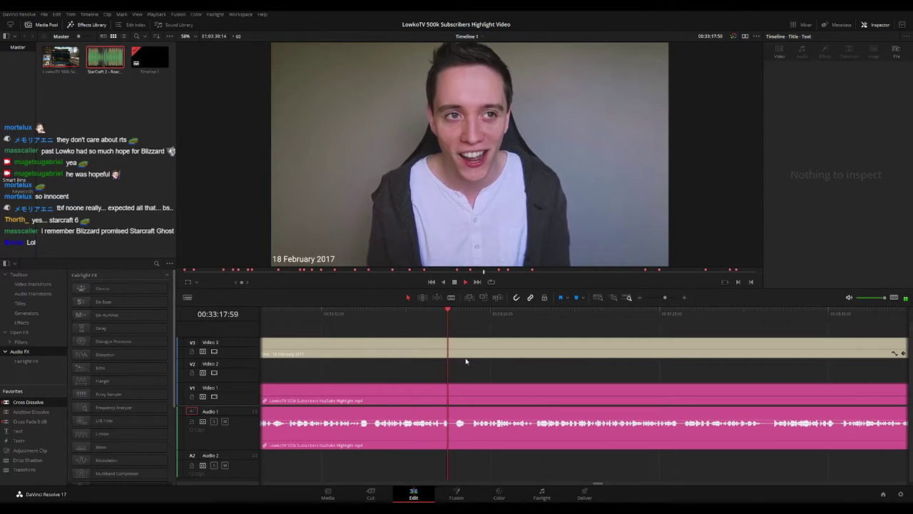
scroll(516, 373, "right", 3)
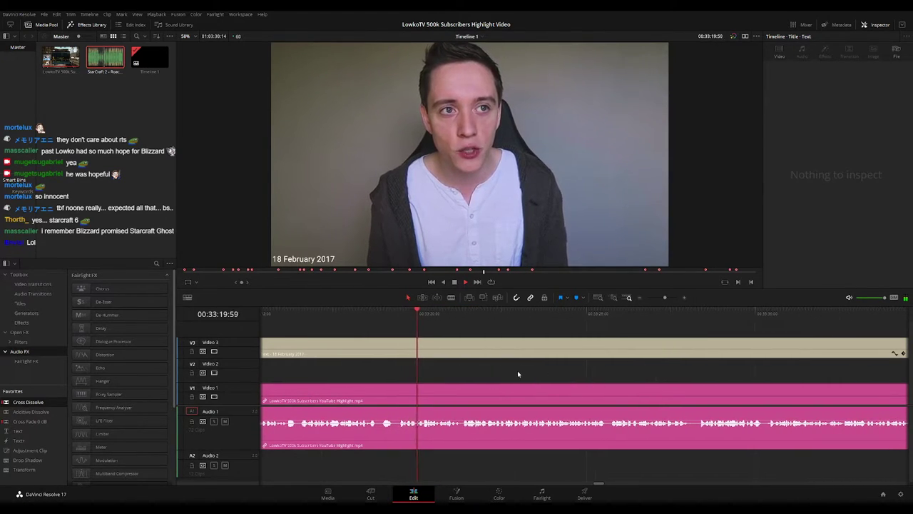
scroll(564, 375, "right", 1)
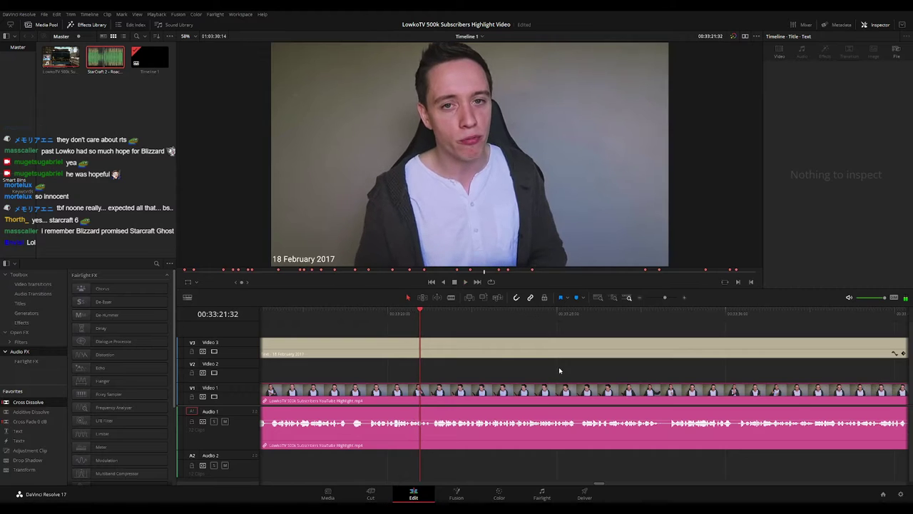
Continue reviewing the 18 February 2017 clip from about 33:21 to 34:00, checking the speech for pauses
scroll(571, 371, "right", 2)
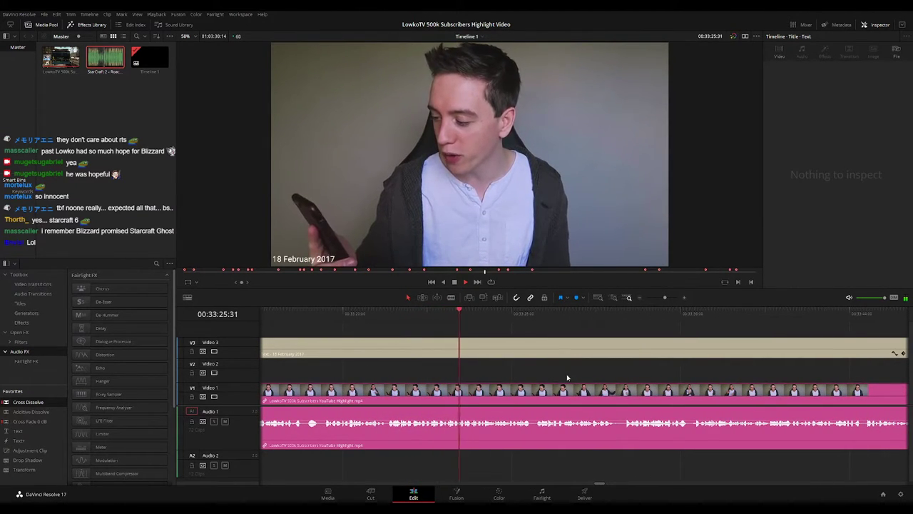
scroll(567, 369, "right", 3)
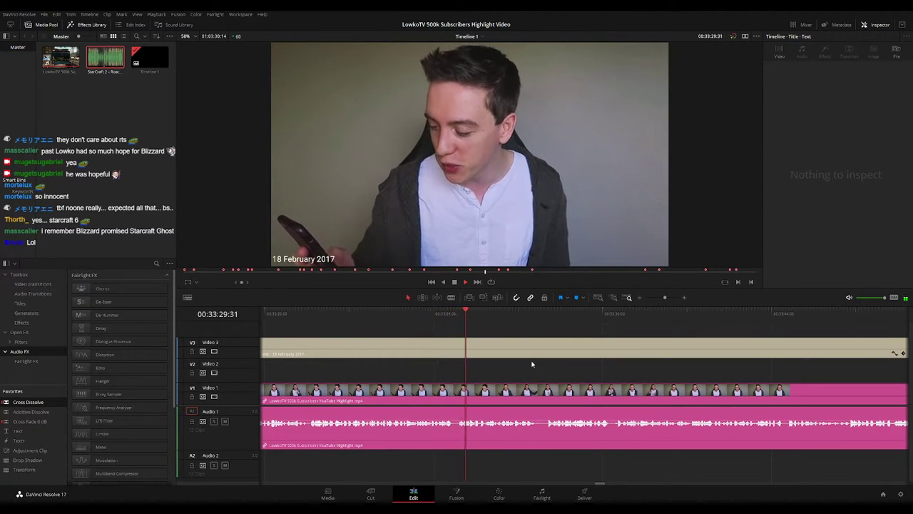
left_click_drag(625, 374, 543, 366)
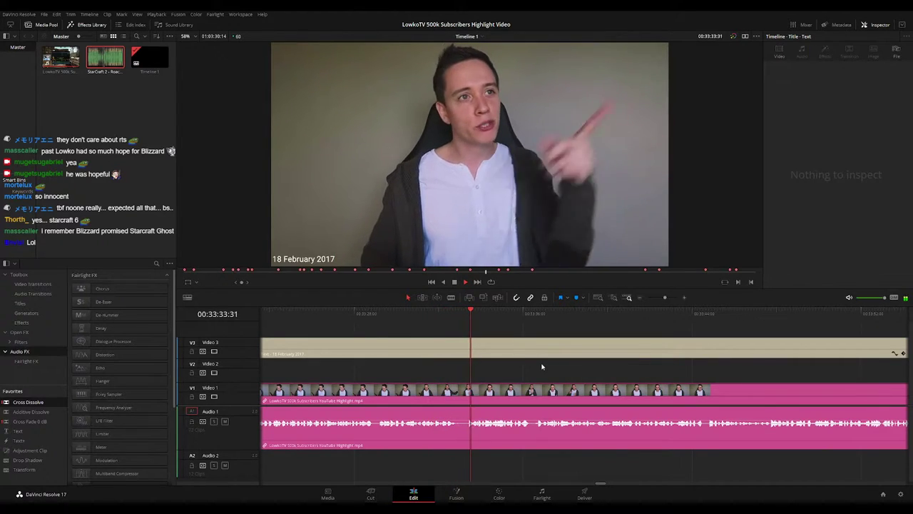
scroll(637, 386, "right", 4)
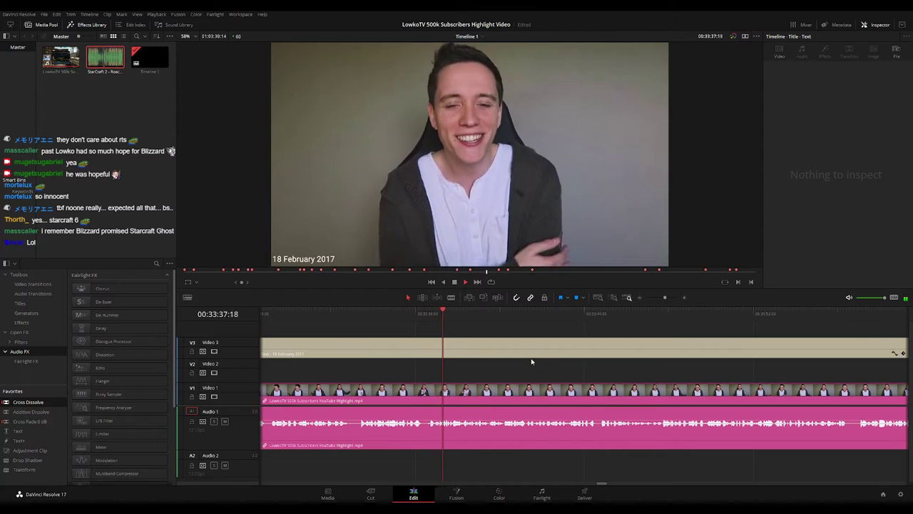
scroll(528, 373, "right", 3)
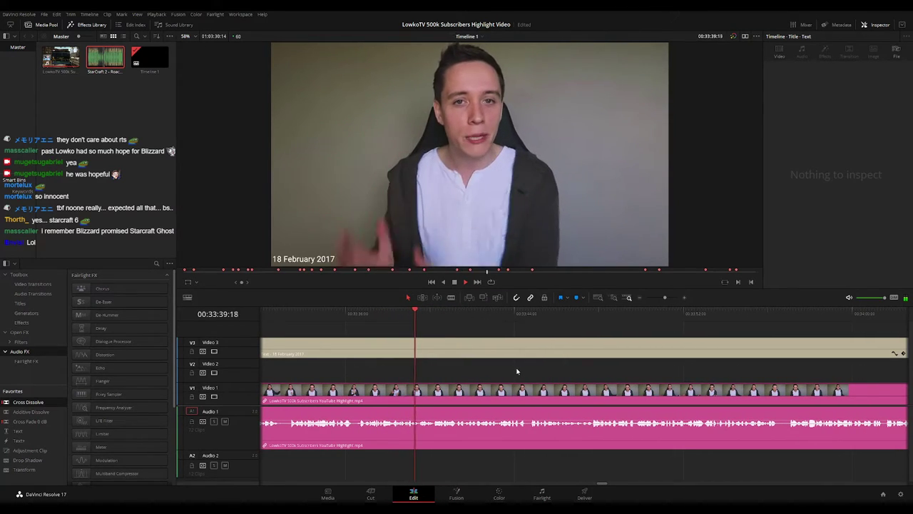
scroll(556, 376, "right", 2)
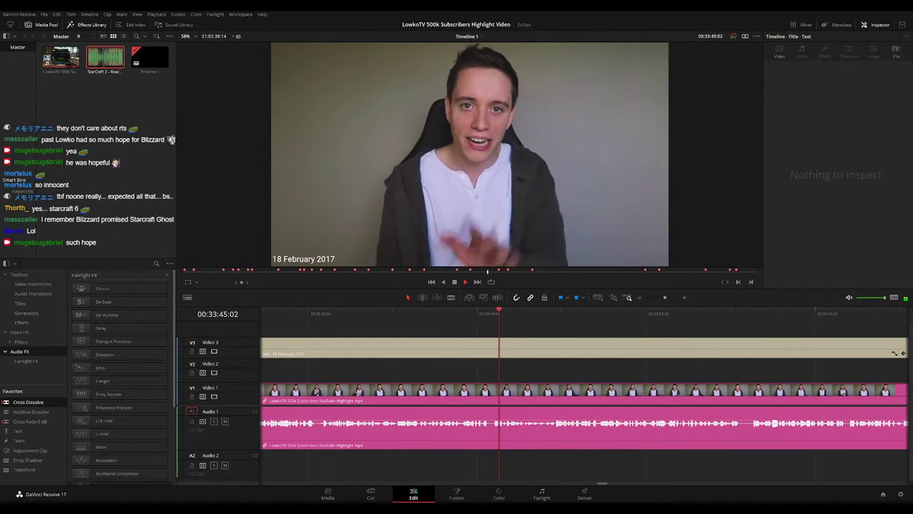
scroll(571, 374, "right", 6)
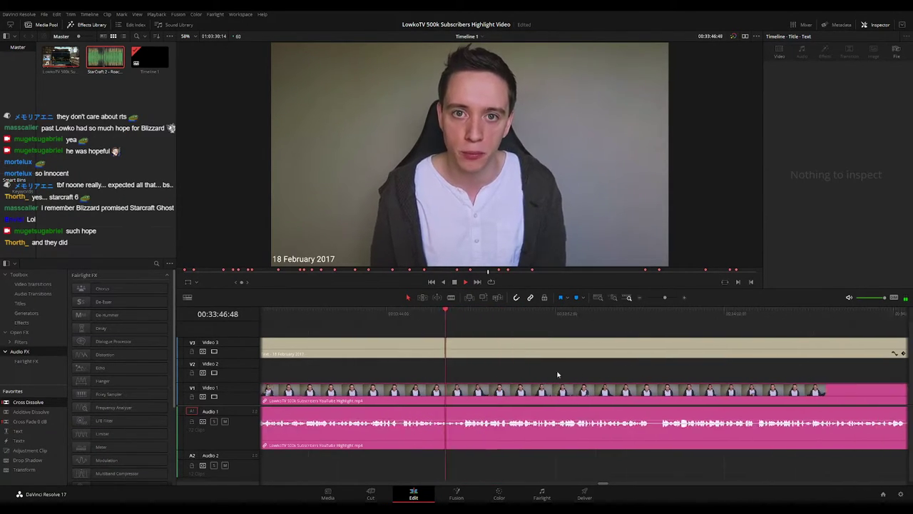
scroll(532, 372, "right", 3)
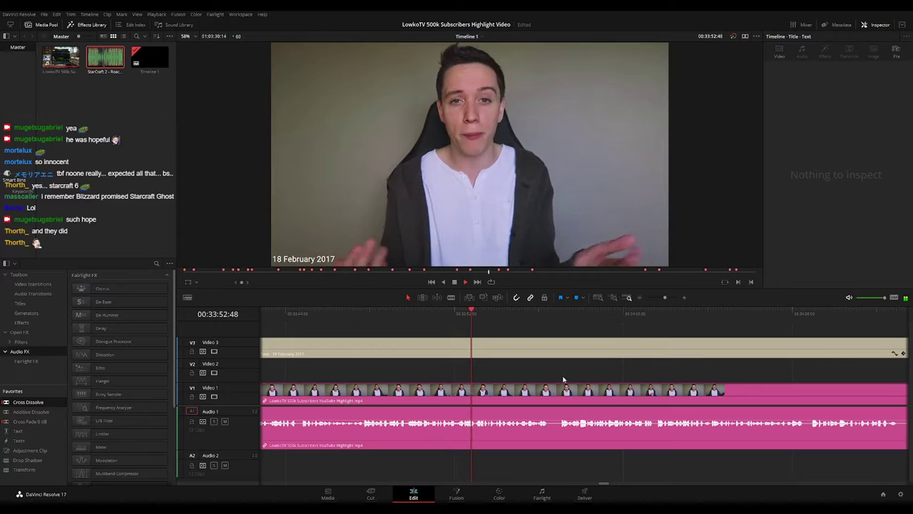
scroll(537, 373, "right", 3)
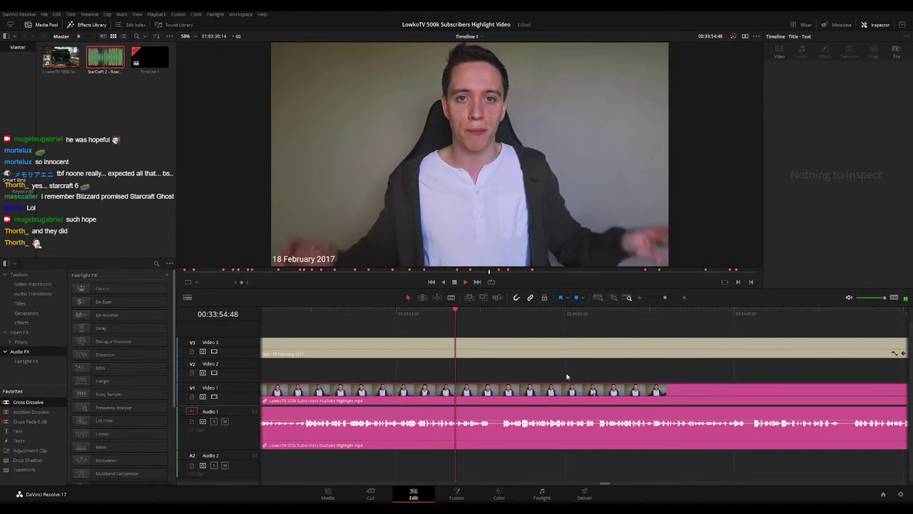
scroll(531, 369, "right", 2)
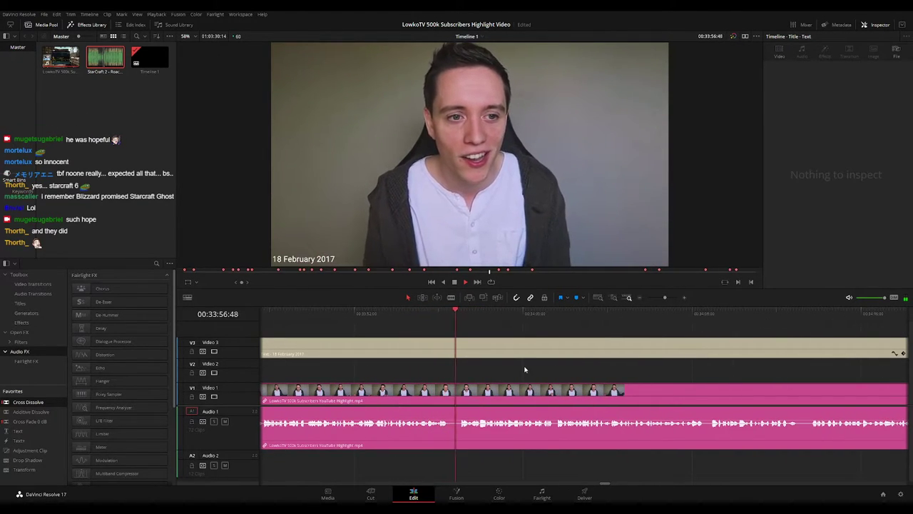
scroll(550, 371, "right", 4)
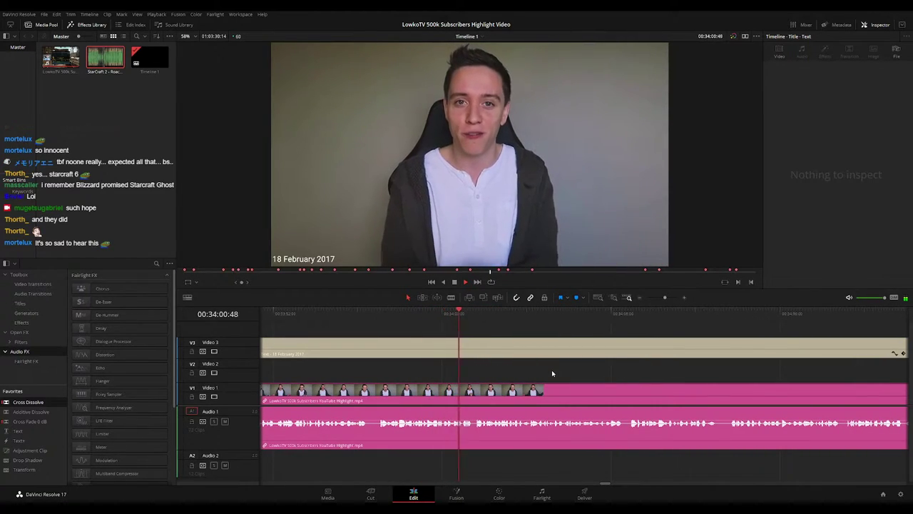
Play the 18 February 2017 clip from about 34:00 to 34:30, listening for a pause worth trimming
left_click_drag(663, 299, 665, 298)
scroll(713, 381, "right", 8)
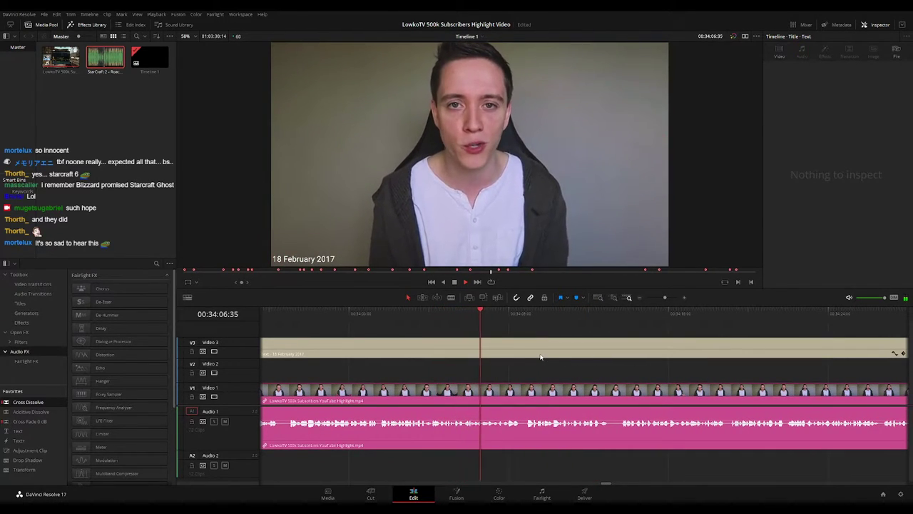
scroll(477, 357, "right", 6)
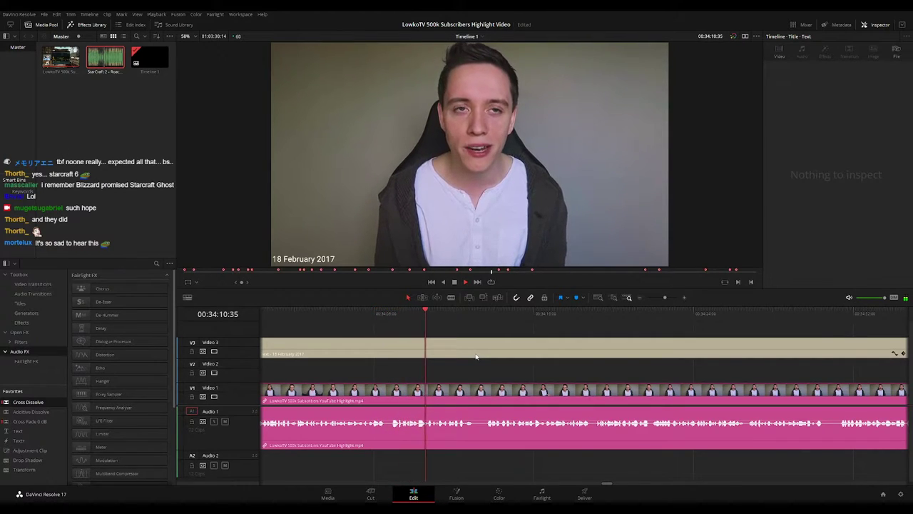
left_click_drag(632, 386, 544, 374)
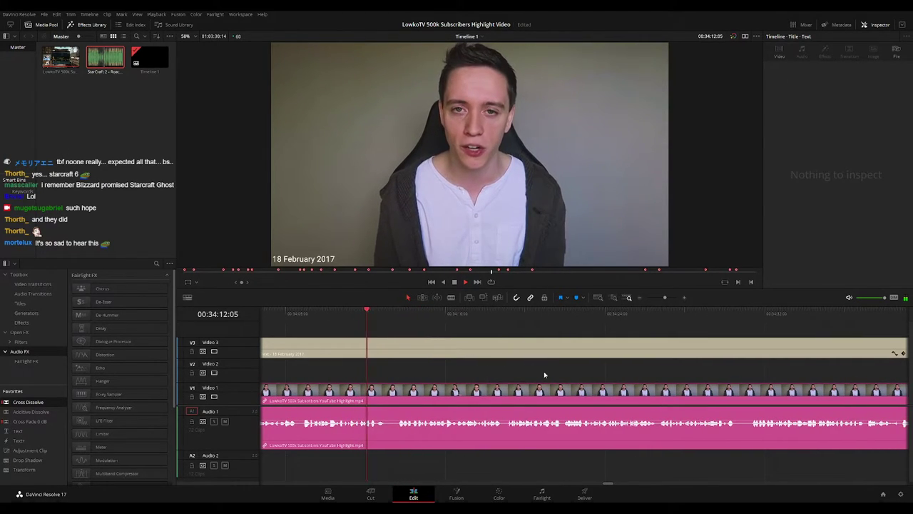
key("space")
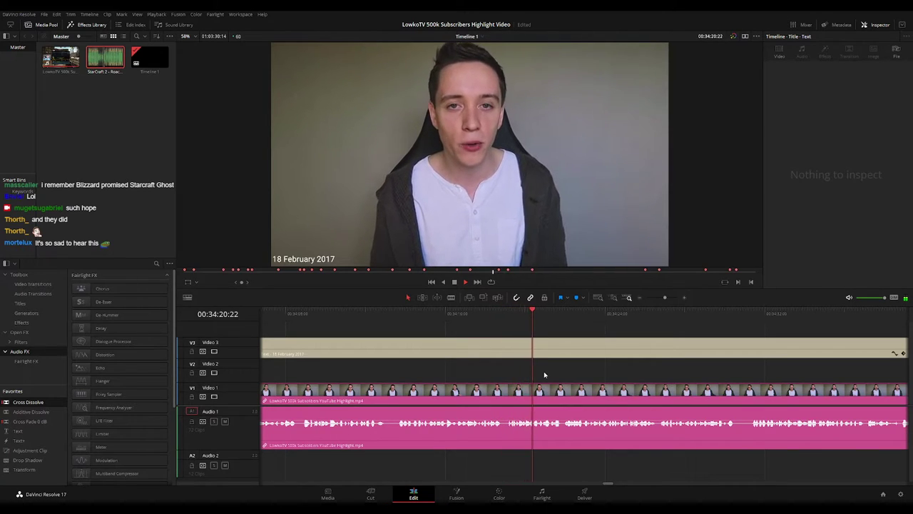
scroll(638, 378, "right", 3)
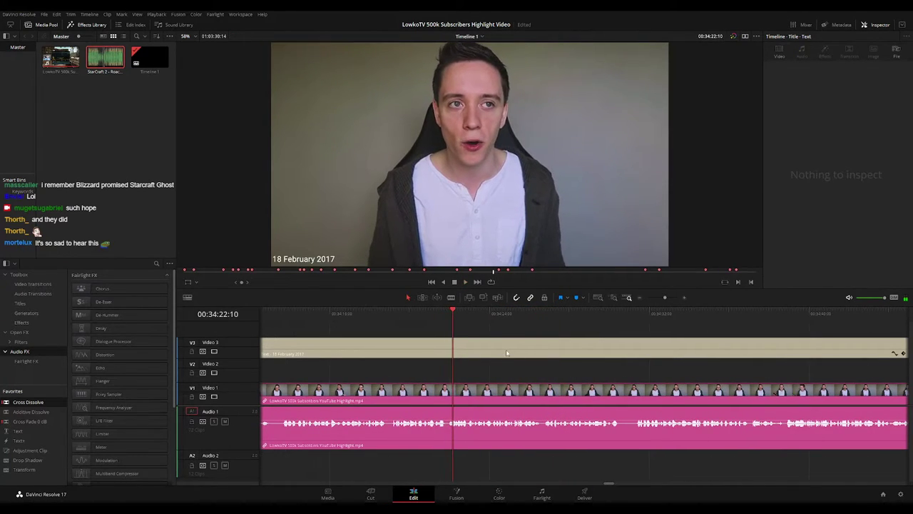
scroll(533, 363, "right", 1)
scroll(532, 369, "right", 1)
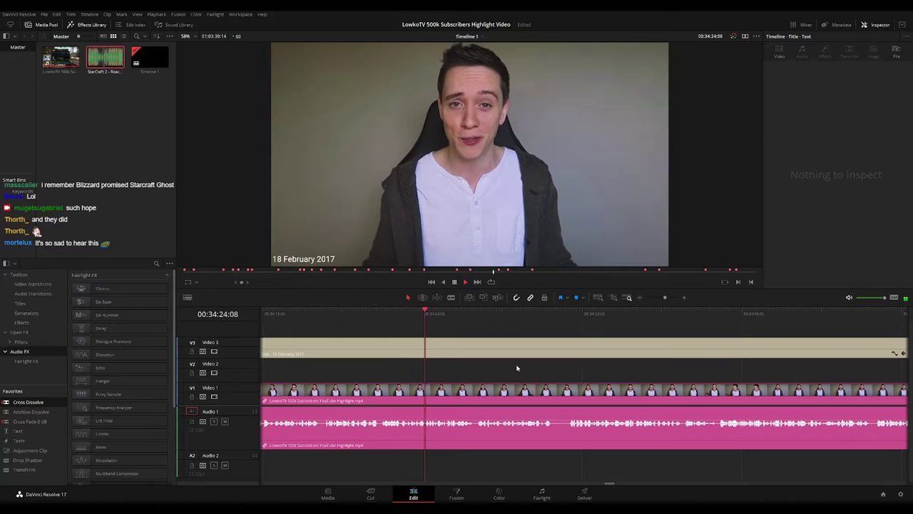
scroll(561, 382, "right", 4)
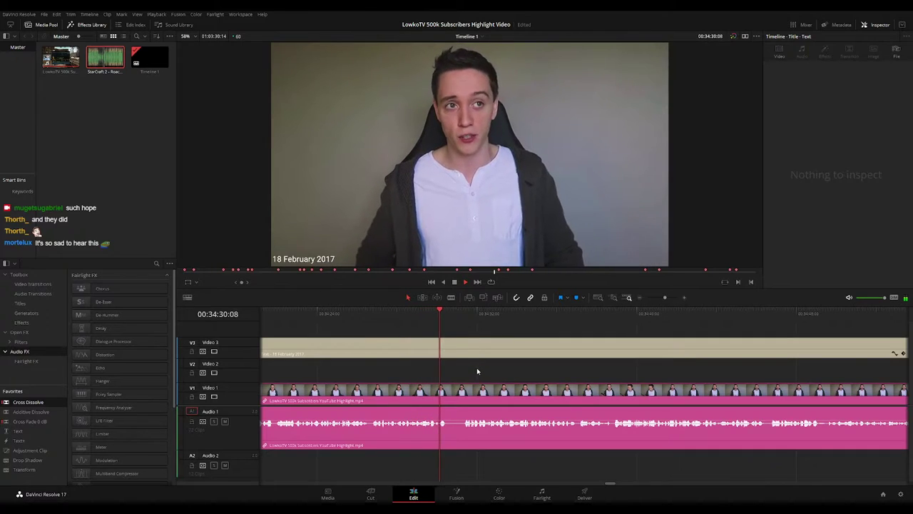
Cut out the short pause at about 34:30 in the 18 February 2017 clip, closing the gap
key("space")
key("b")
left_click(450, 397)
left_click(462, 397)
key("a")
left_click(458, 397)
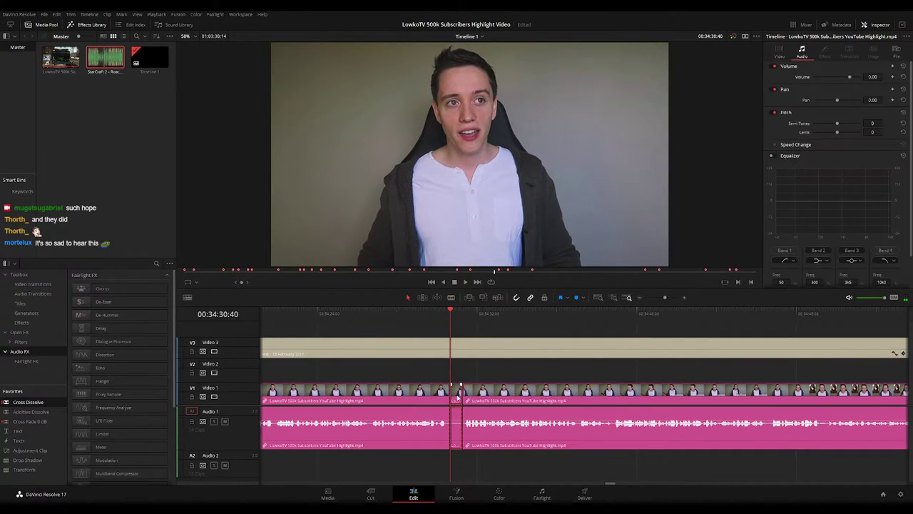
key("Delete")
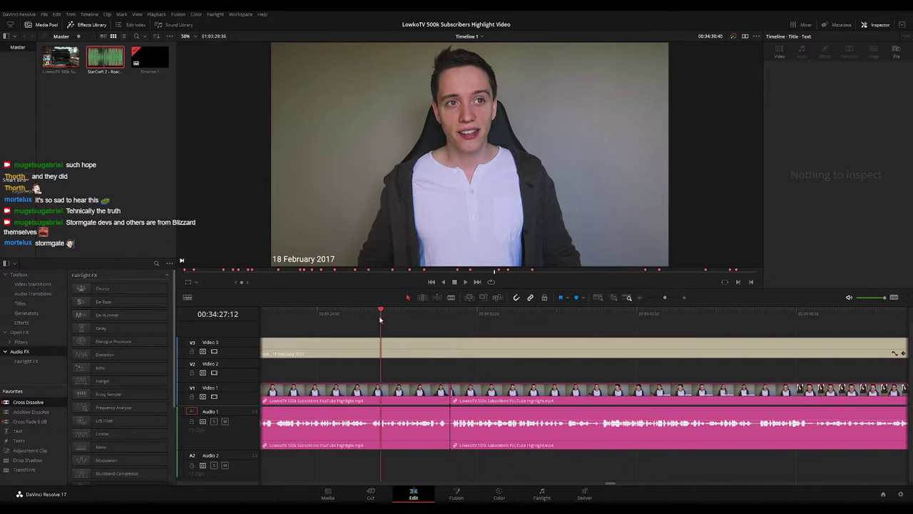
Play across the cut at about 34:30 from a few seconds before it and review the clip to about 34:54
left_click_drag(380, 318, 372, 317)
key("space")
scroll(499, 374, "right", 1)
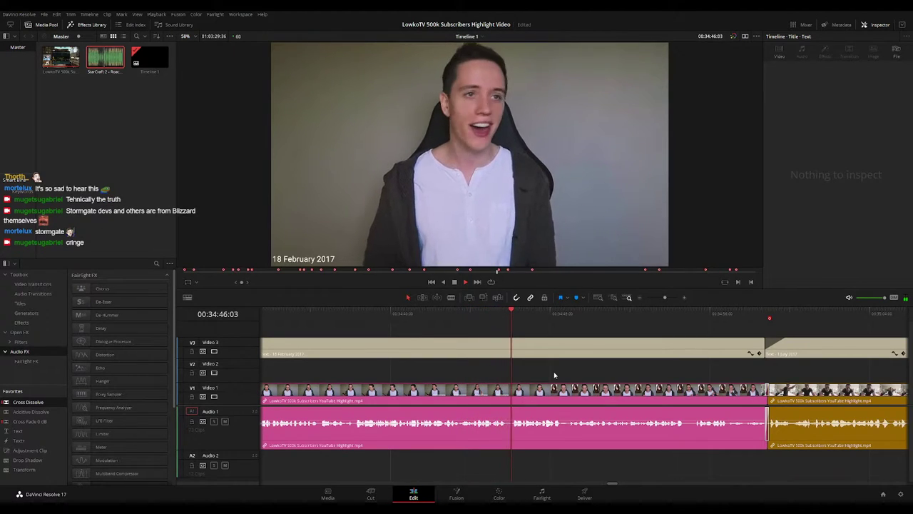
scroll(630, 376, "right", 3)
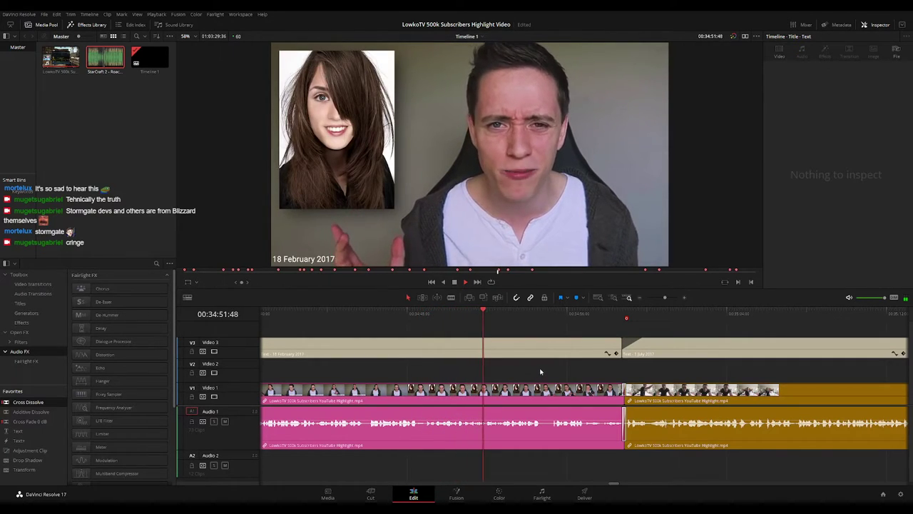
scroll(528, 374, "right", 2)
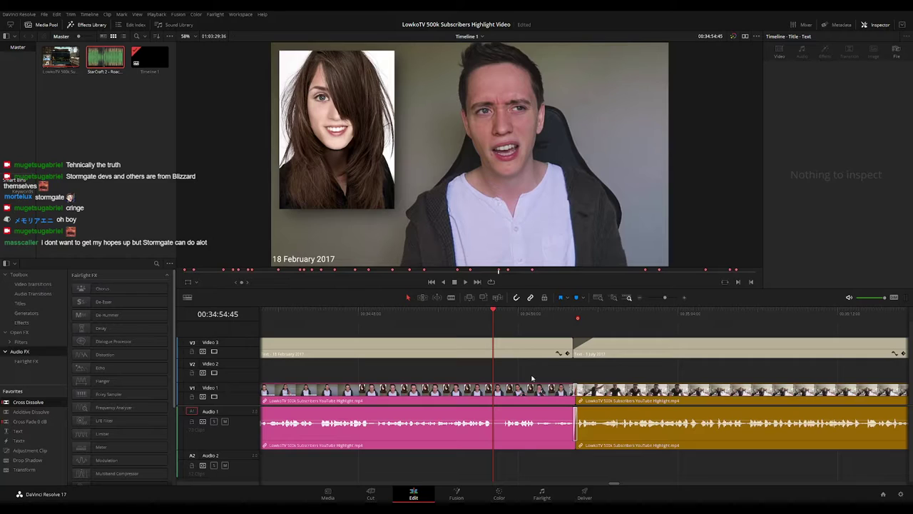
Add a fade-out of about 49 frames to the end of the 18 February 2017 date title on Video 3
scroll(561, 368, "right", 2)
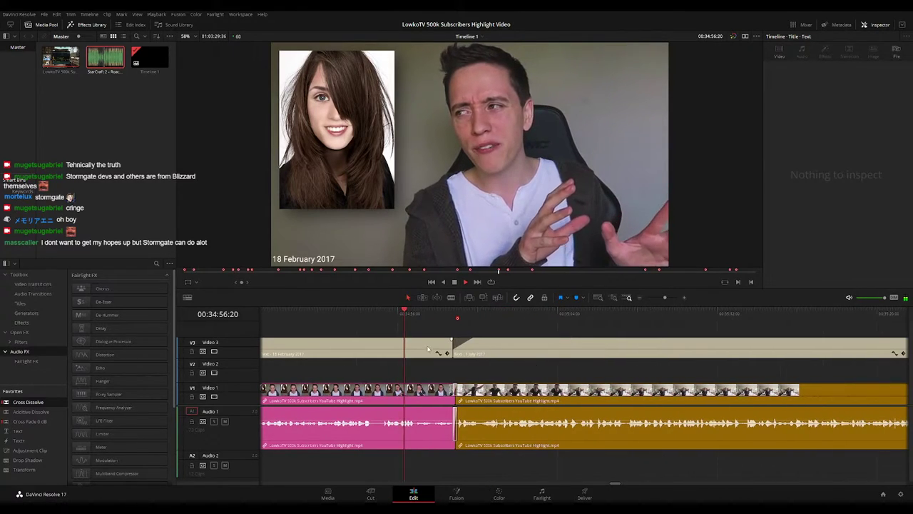
key("space")
left_click_drag(451, 341, 435, 340)
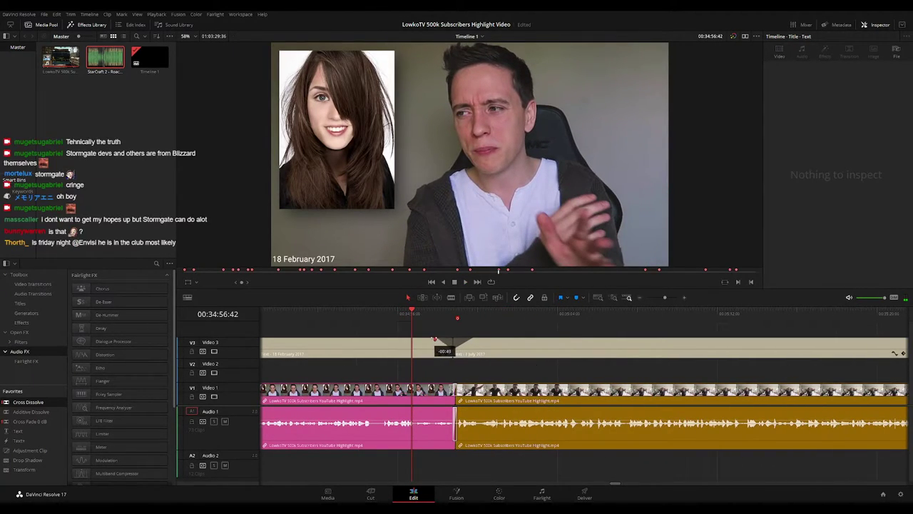
Play across the cut from the 18 February 2017 clip to the 1 July 2017 clip twice, checking the date title fades
key("space")
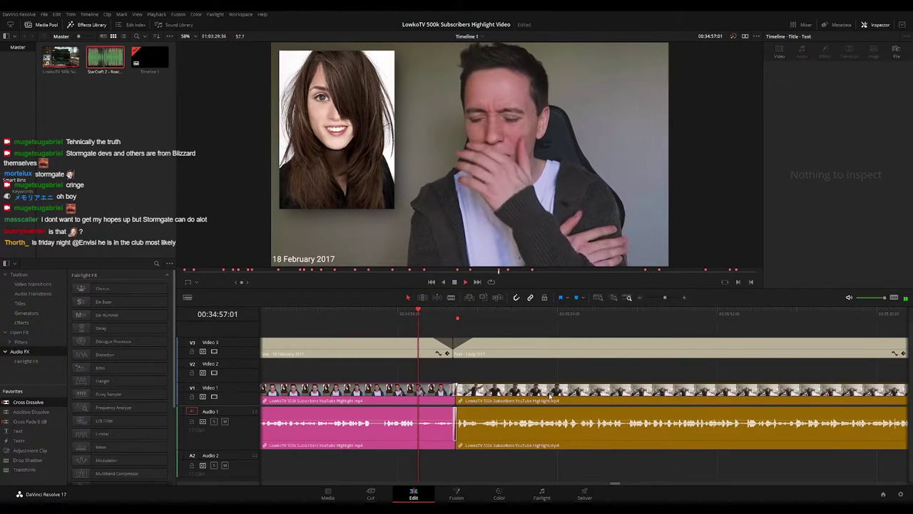
scroll(563, 377, "right", 1)
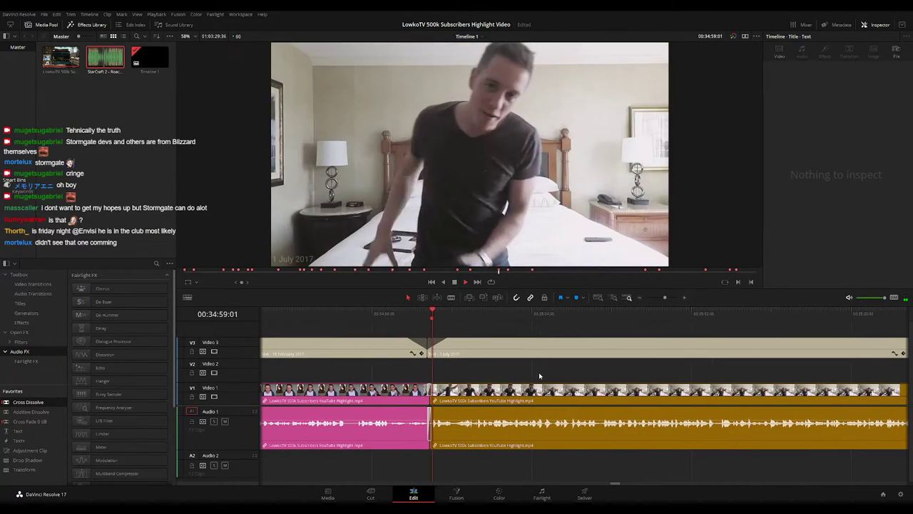
scroll(580, 371, "right", 2)
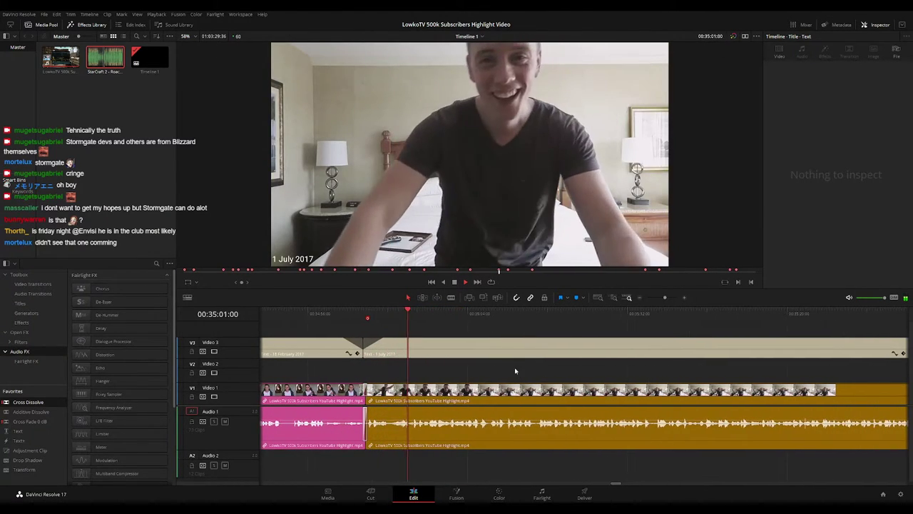
left_click(294, 314)
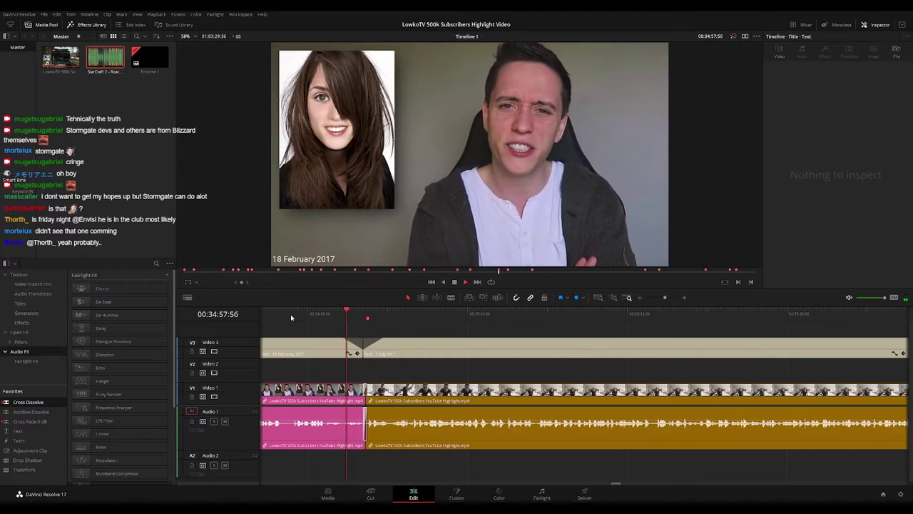
key("space")
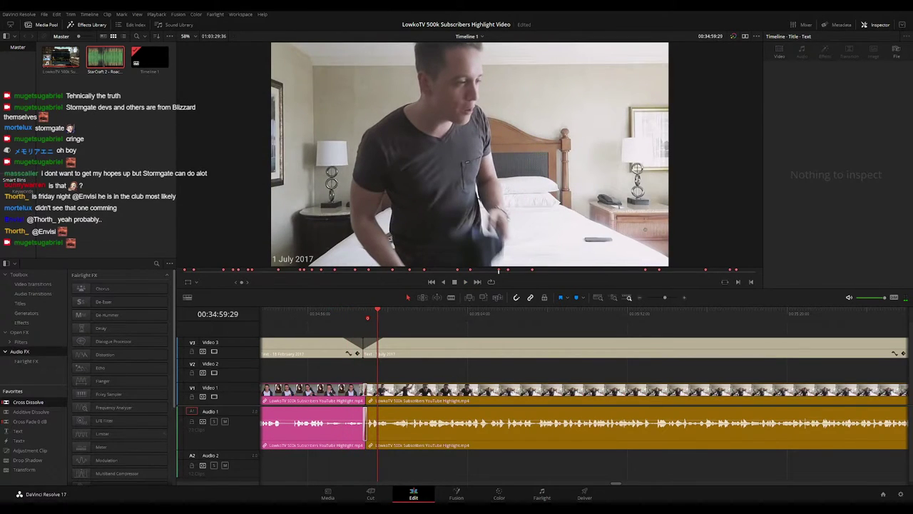
Play the 1 July 2017 clip from about 34:59 to 35:30, checking its picture and sound
key("space")
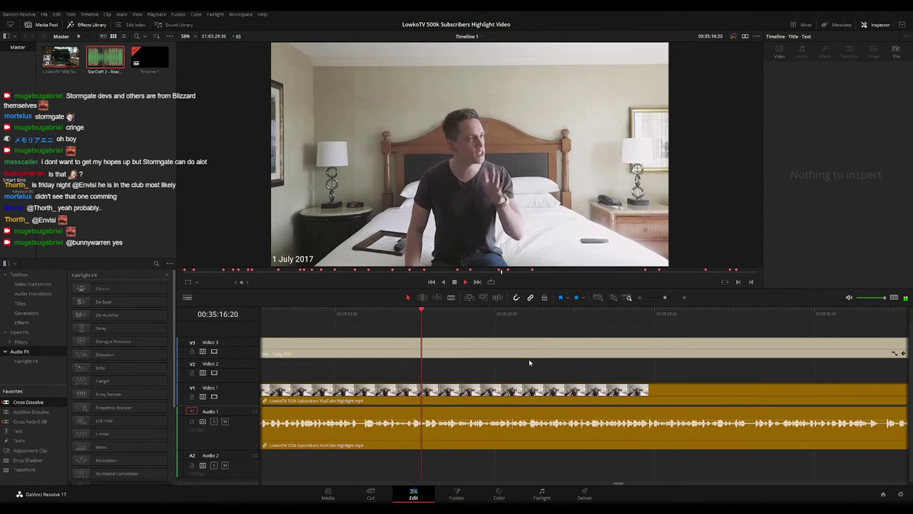
left_click_drag(665, 298, 662, 297)
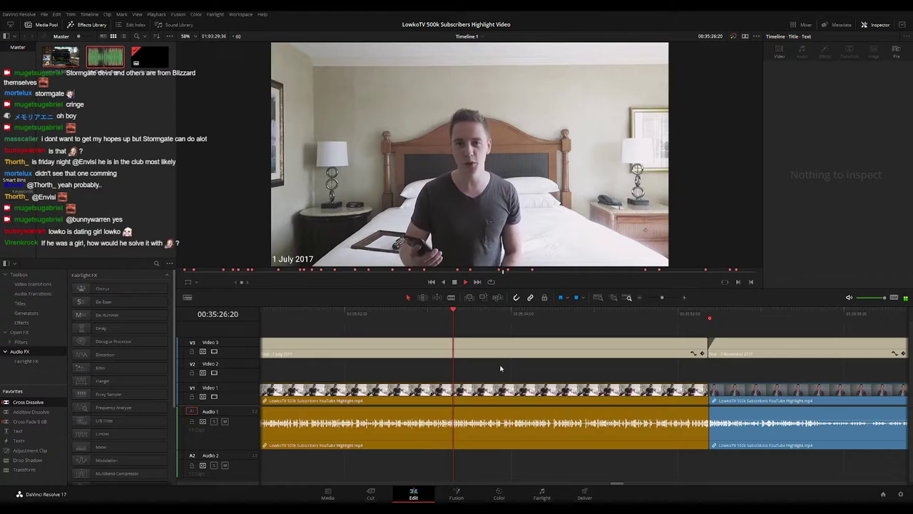
left_click_drag(661, 298, 663, 306)
scroll(610, 360, "right", 1)
scroll(610, 359, "right", 1)
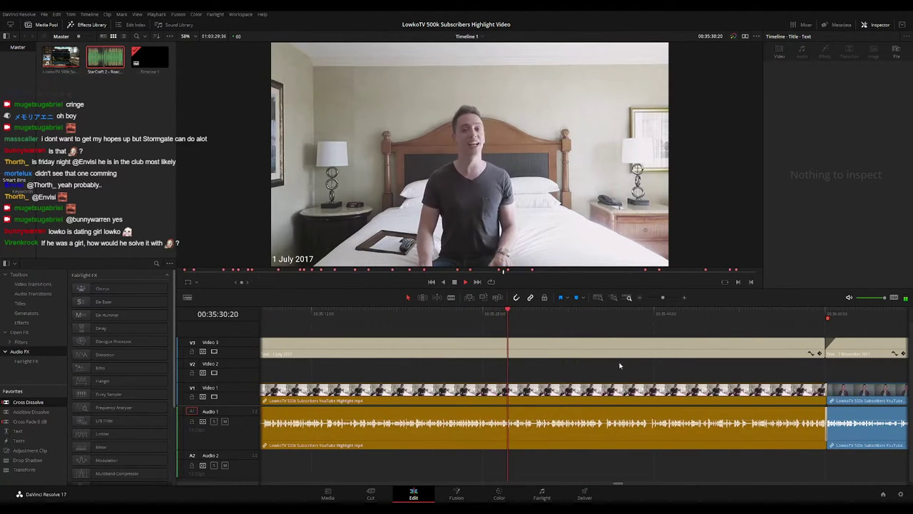
Review the rest of the 1 July 2017 clip and add a short fade-out to the end of its date title on Video 3
scroll(587, 360, "right", 2)
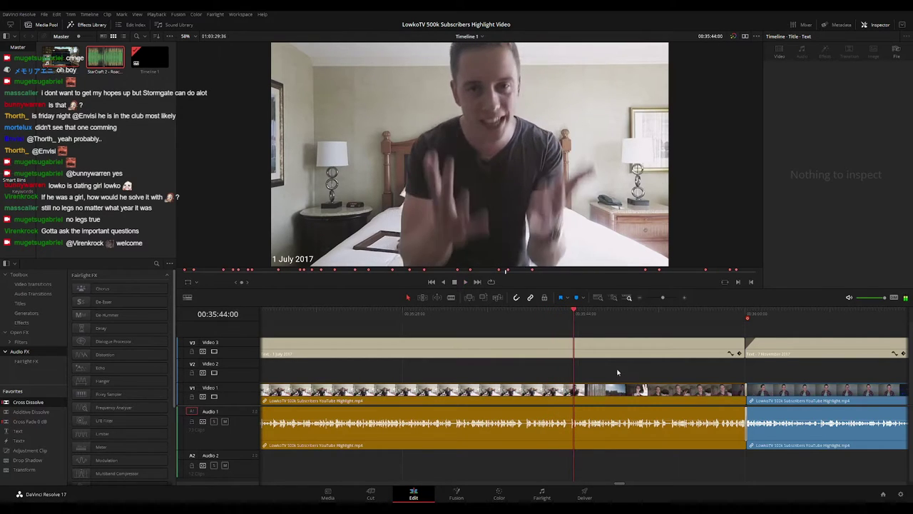
scroll(628, 365, "right", 2)
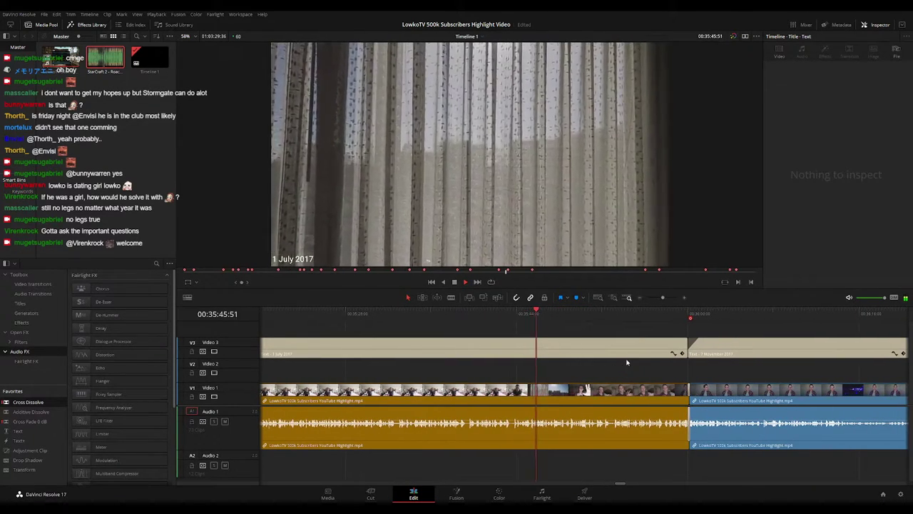
scroll(604, 367, "right", 2)
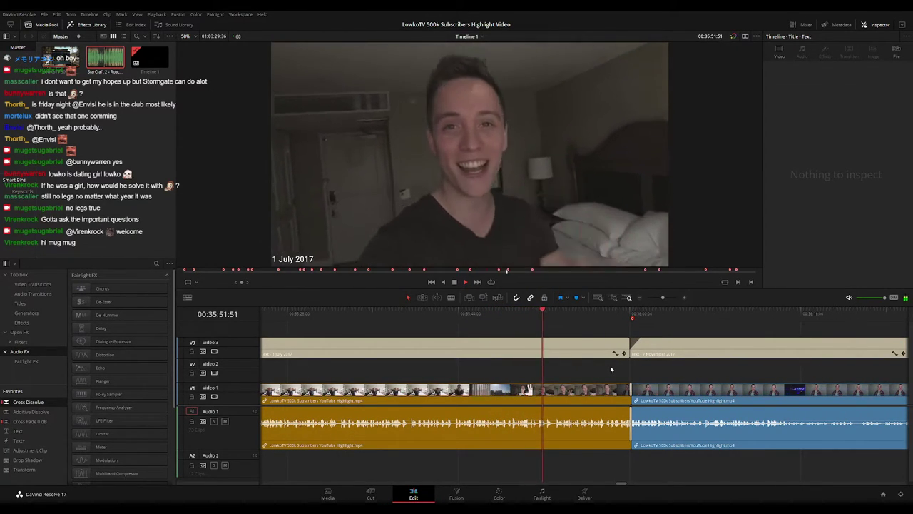
scroll(612, 366, "right", 3)
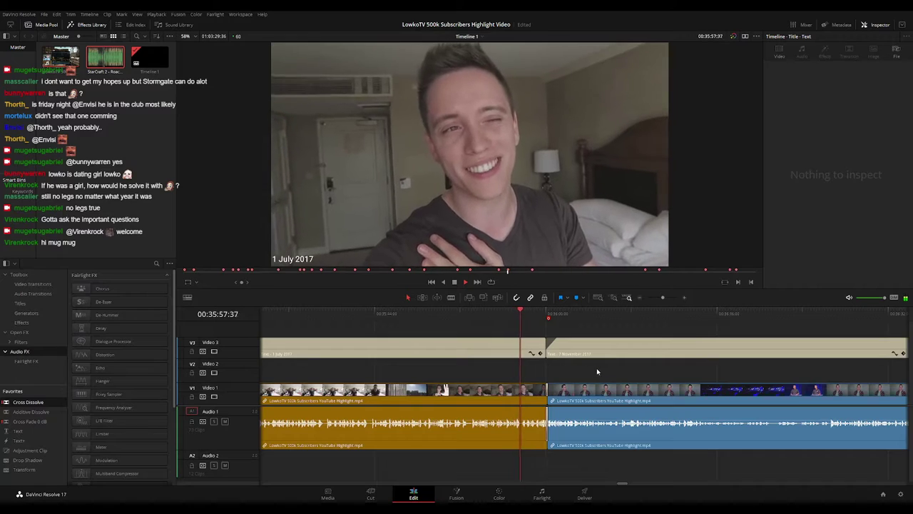
scroll(500, 340, "right", 2)
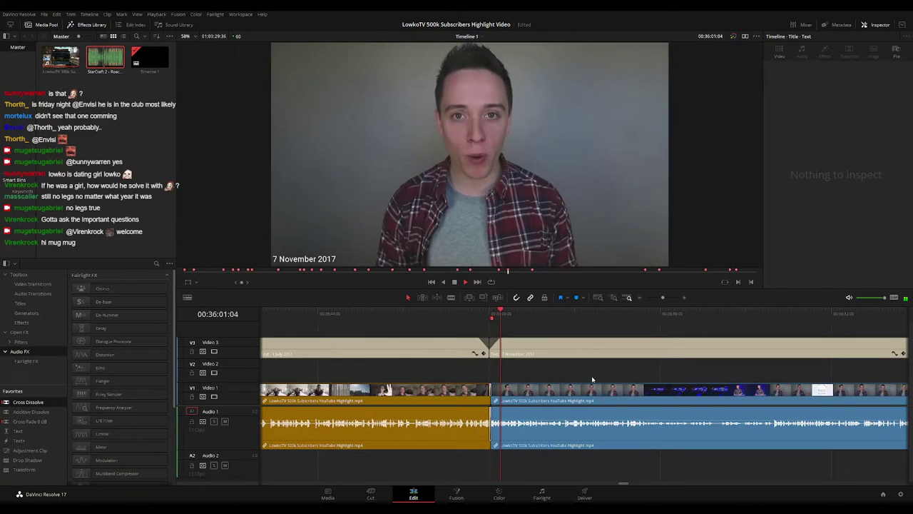
Play the opening of the 7 November 2017 clip from about 36:01 to the stage footage at about 36:17
scroll(581, 373, "right", 2)
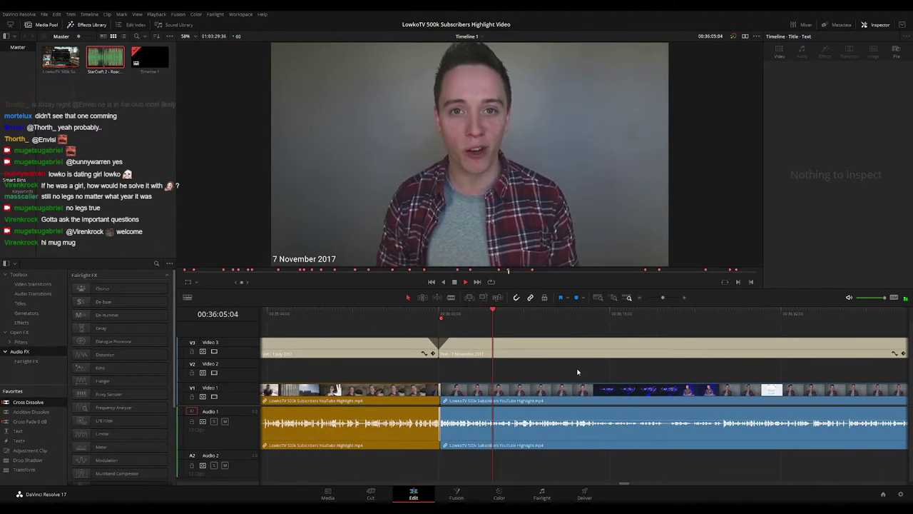
scroll(612, 376, "right", 4)
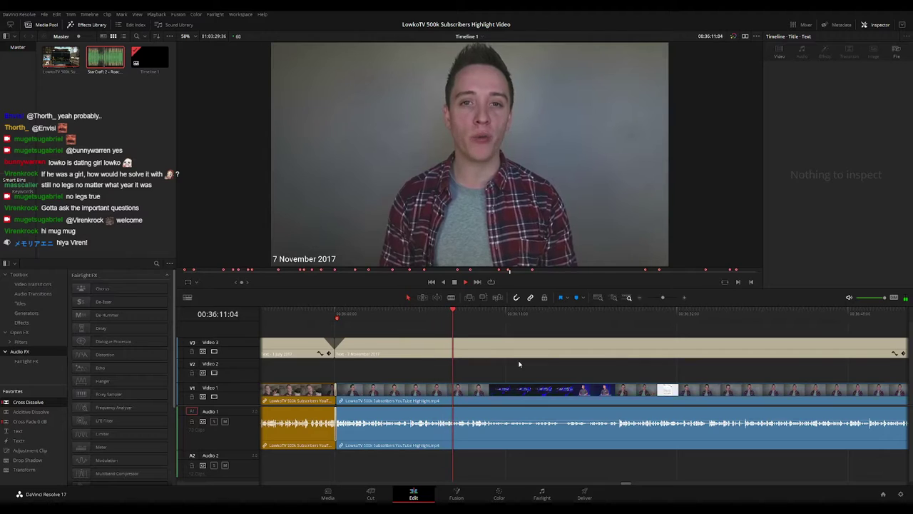
scroll(531, 368, "right", 2)
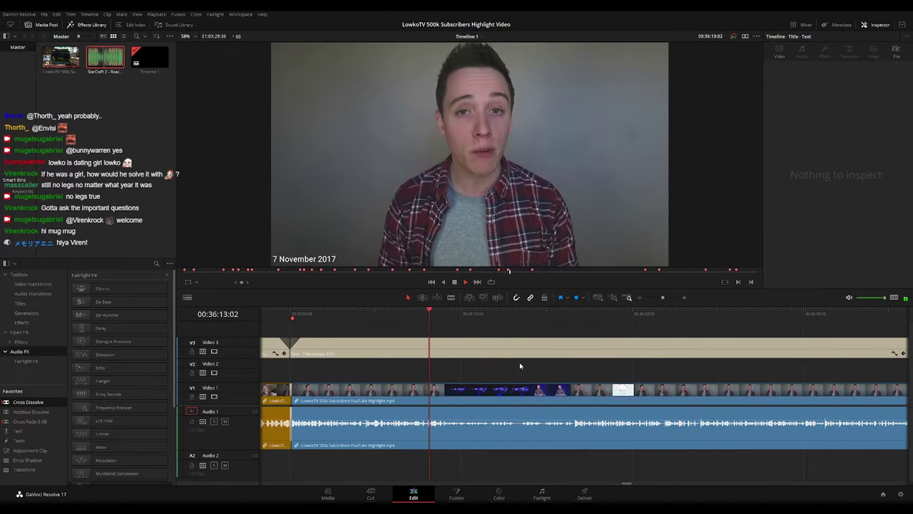
scroll(498, 370, "right", 2)
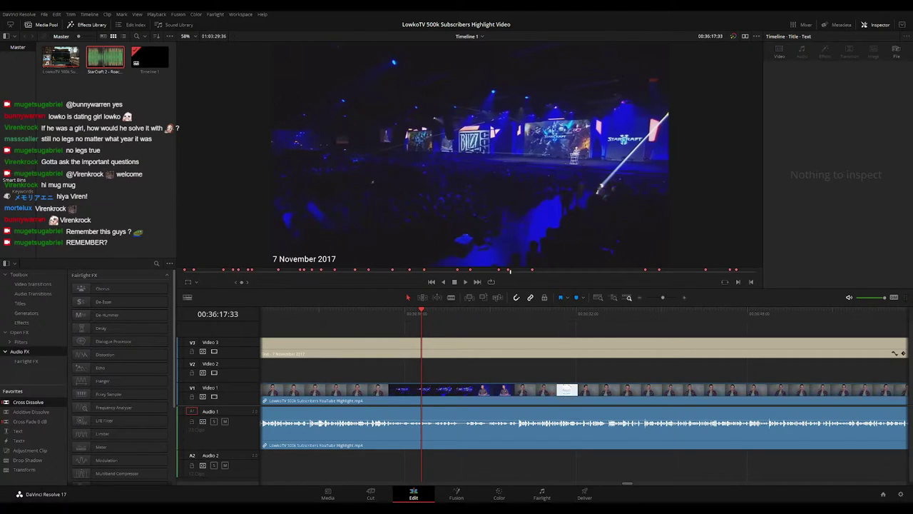
Replay the 7 November 2017 clip from just before the stage footage and review it up to about 37:02
left_click_drag(421, 314, 387, 318)
key("space")
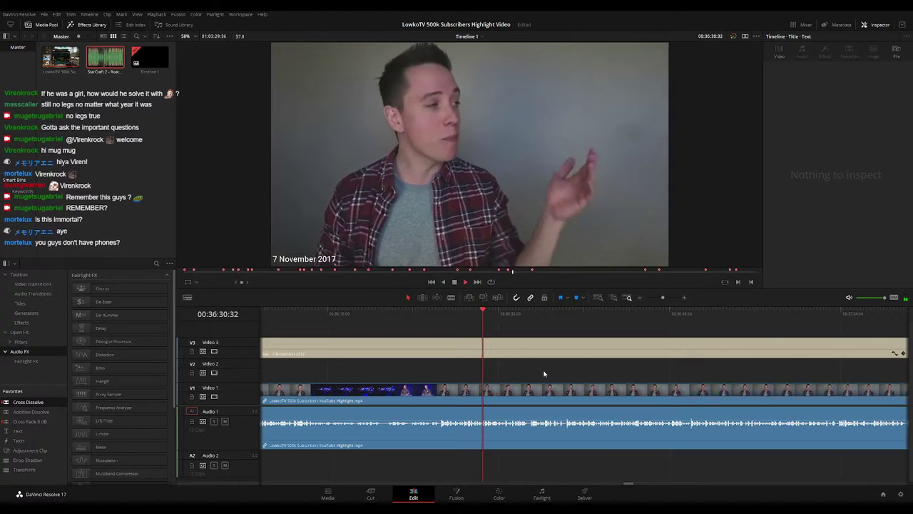
left_click_drag(578, 374, 511, 368)
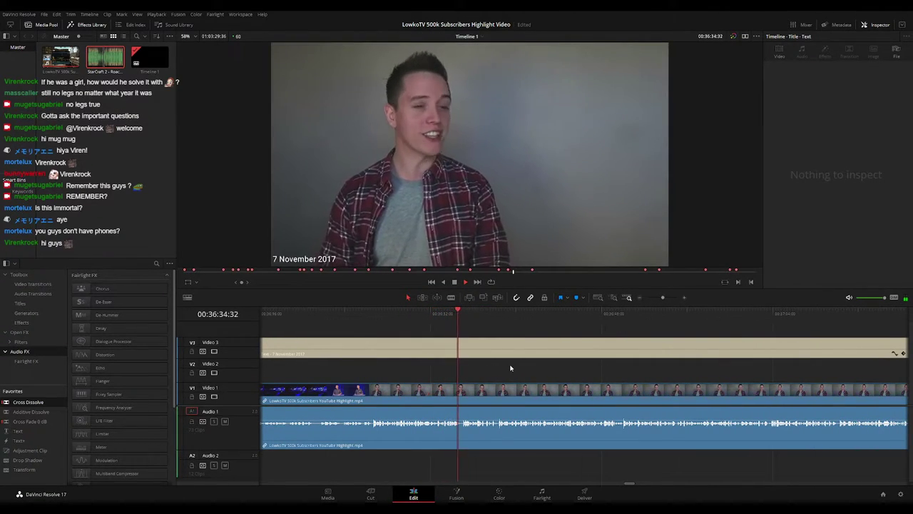
left_click_drag(541, 369, 514, 372)
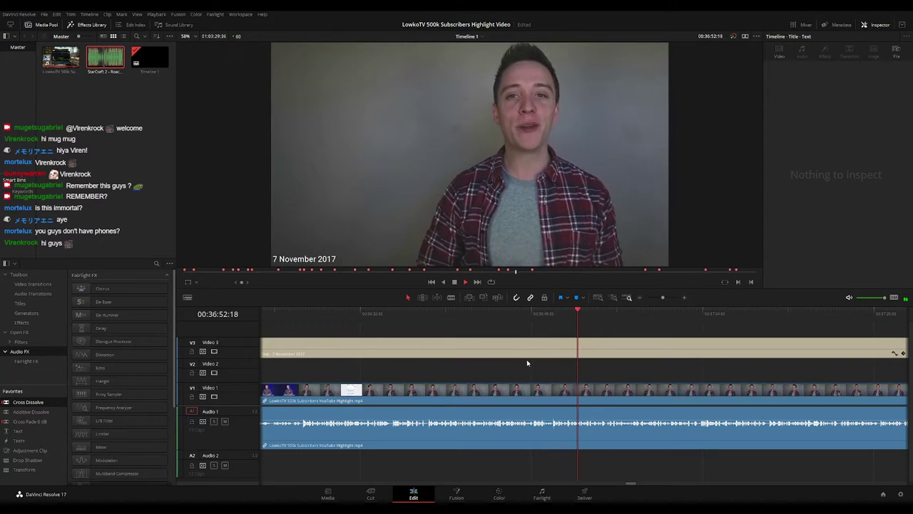
left_click_drag(676, 367, 518, 357)
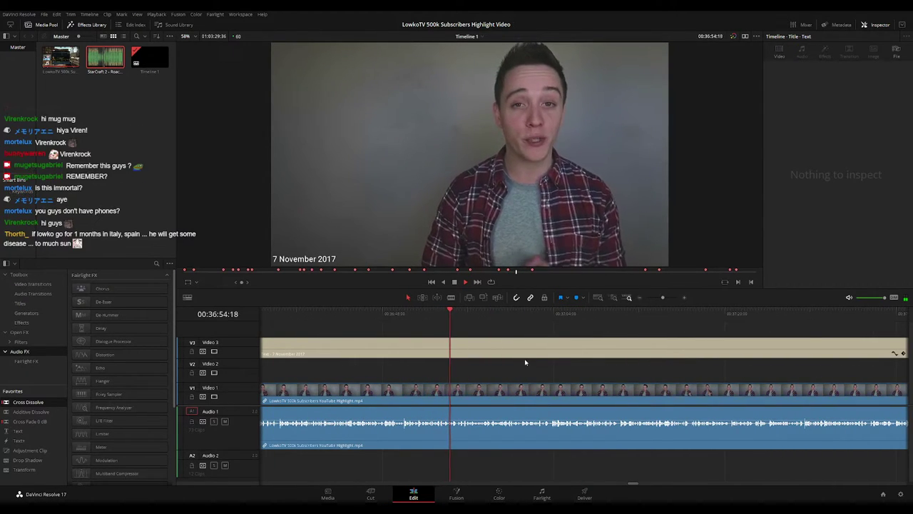
scroll(526, 362, "right", 1)
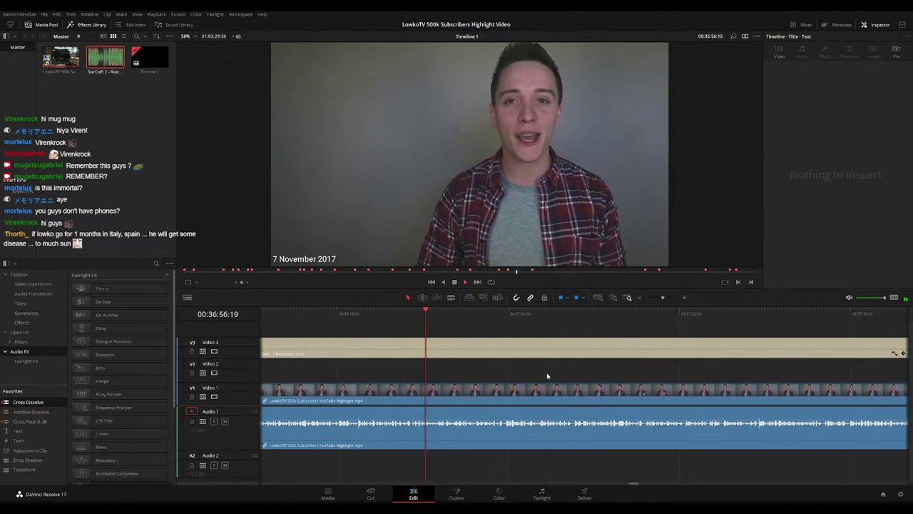
scroll(510, 372, "right", 1)
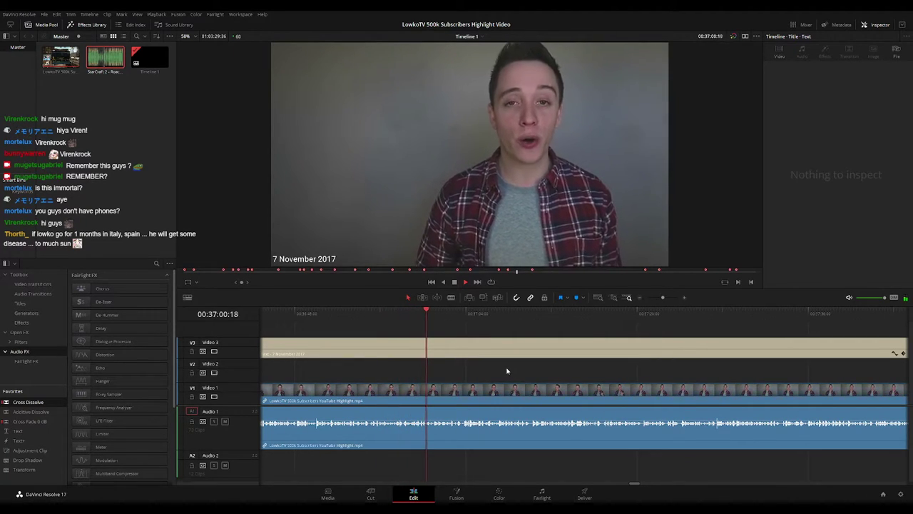
scroll(501, 366, "right", 1)
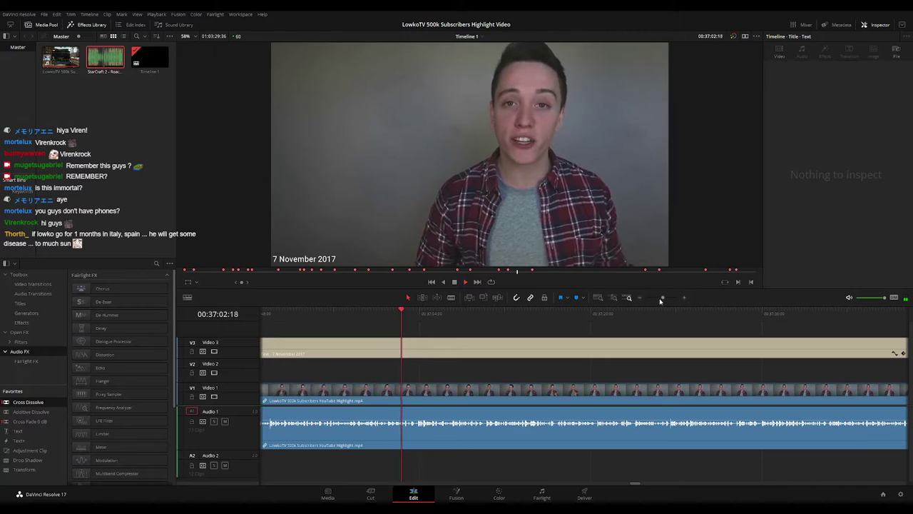
Continue reviewing the 7 November 2017 clip from about 37:02 to 37:33, following its audio waveform for pauses
mouse_move(663, 300)
left_mouse_down()
mouse_move(644, 300)
mouse_move(663, 303)
left_mouse_up()
scroll(596, 374, "right", 3)
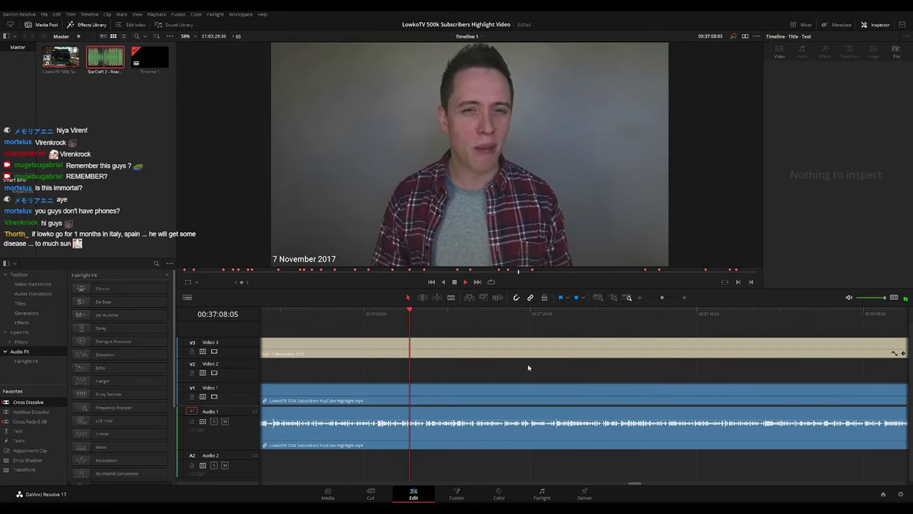
key("space")
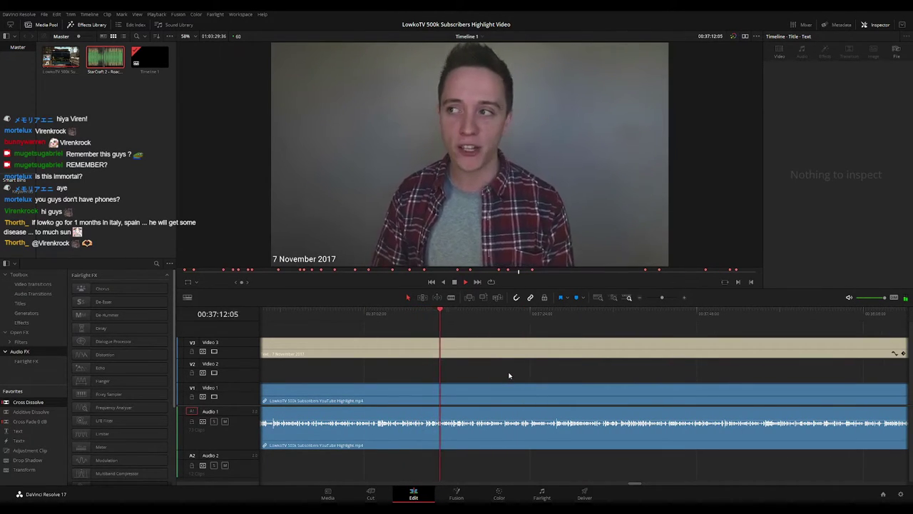
scroll(509, 375, "right", 2)
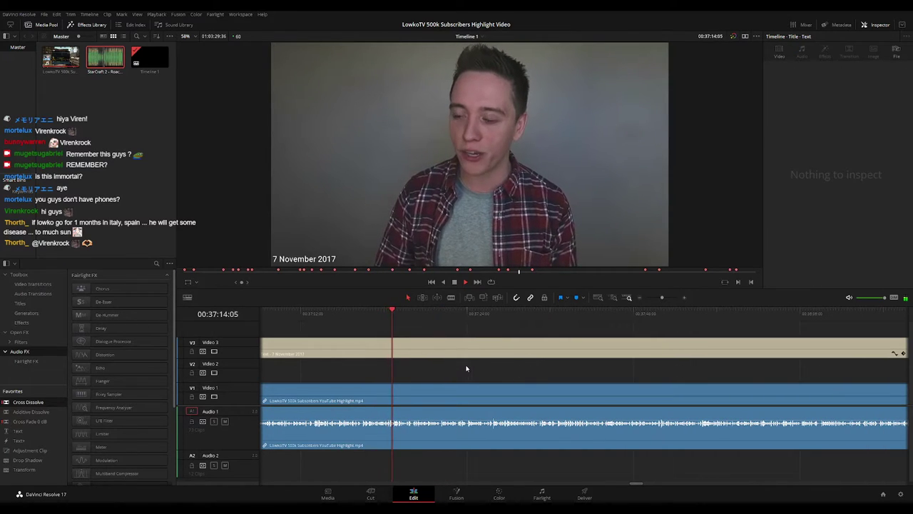
left_click_drag(657, 303, 664, 302)
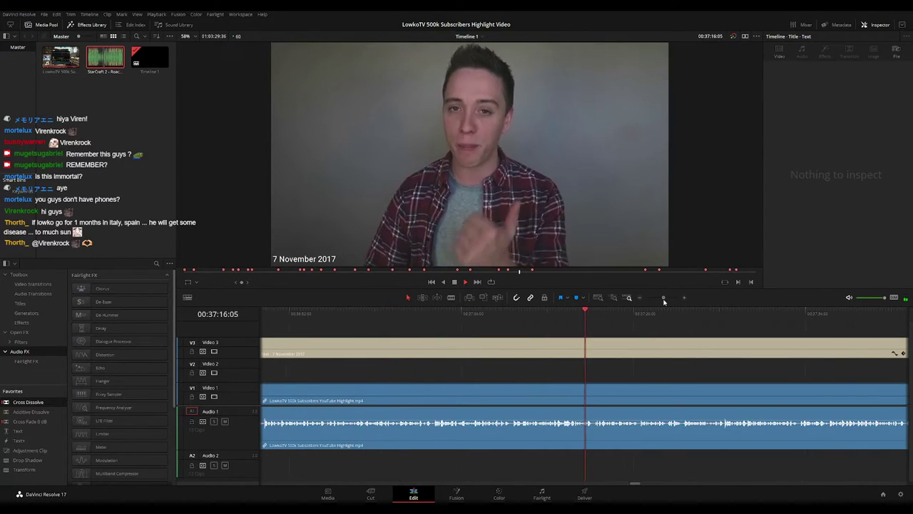
scroll(571, 378, "right", 3)
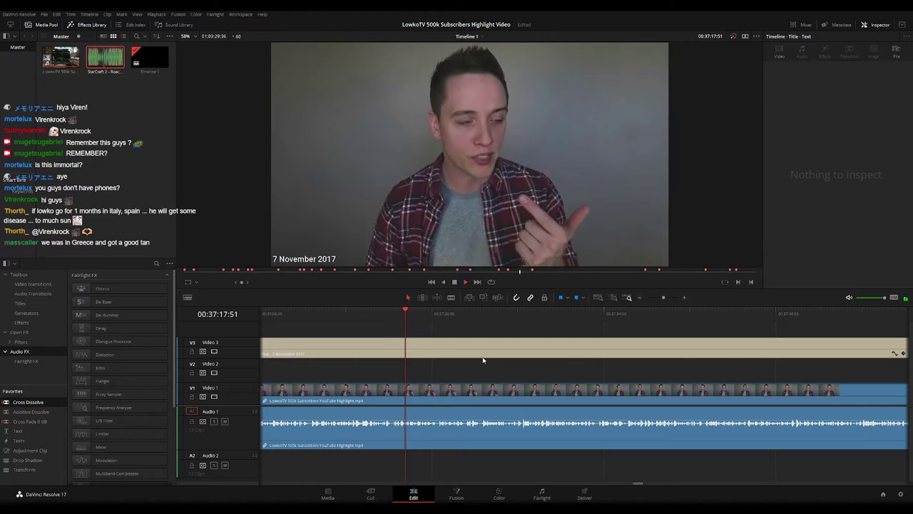
scroll(458, 359, "right", 2)
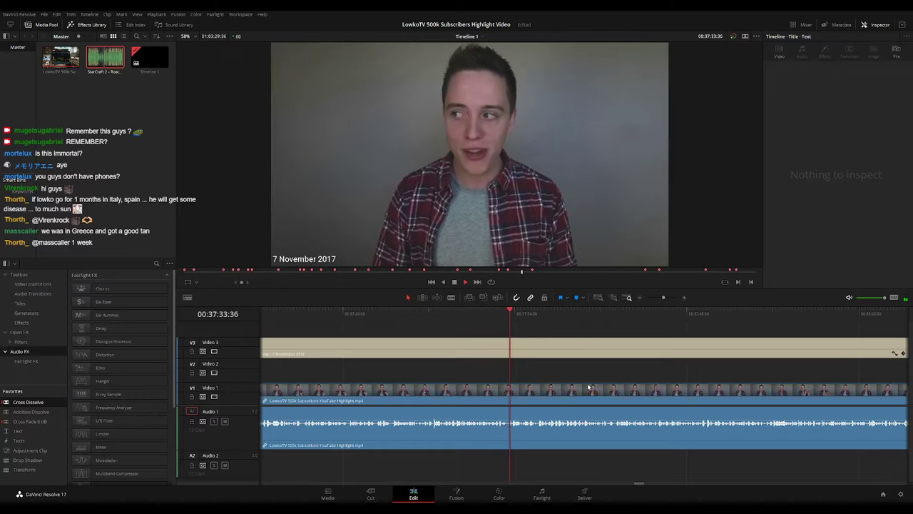
Review the 7 November 2017 clip from about 37:33 to 37:55, inspecting the waveform more closely near the end of that range
left_click_drag(560, 380, 449, 369)
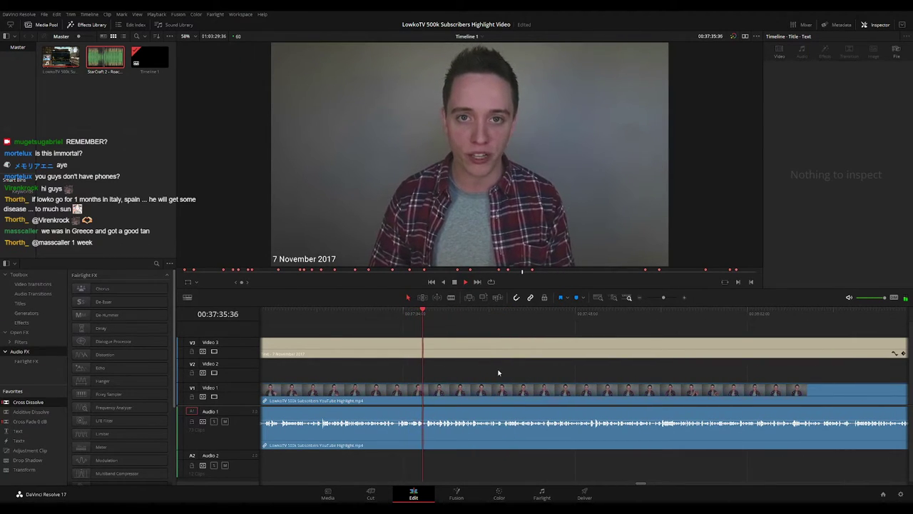
left_click_drag(536, 371, 468, 366)
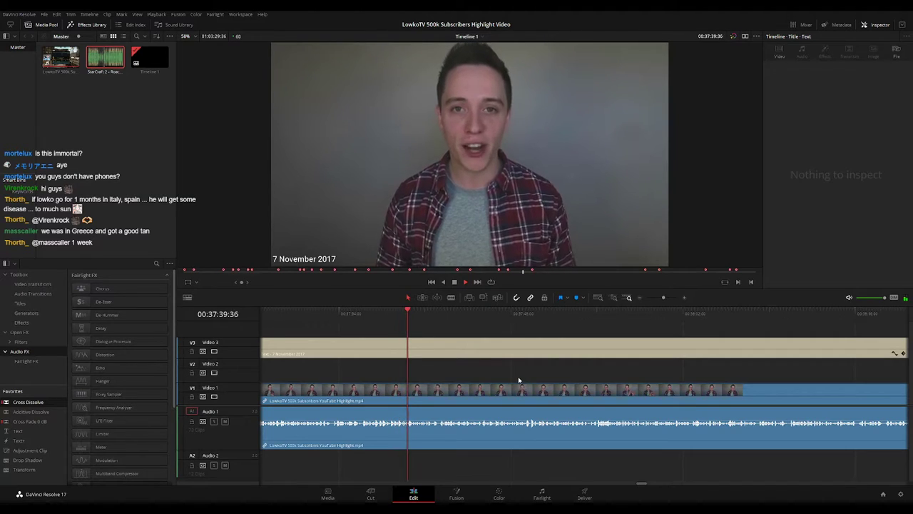
scroll(519, 380, "right", 2)
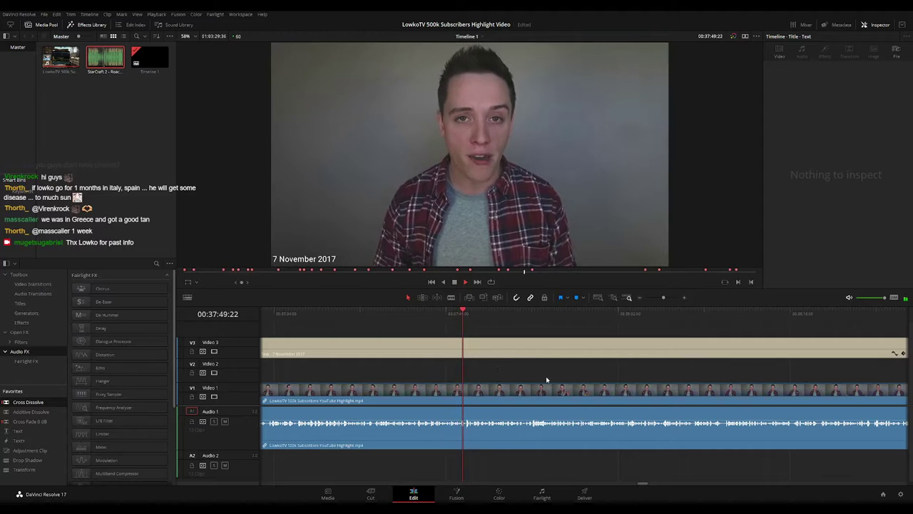
left_click_drag(569, 376, 442, 368)
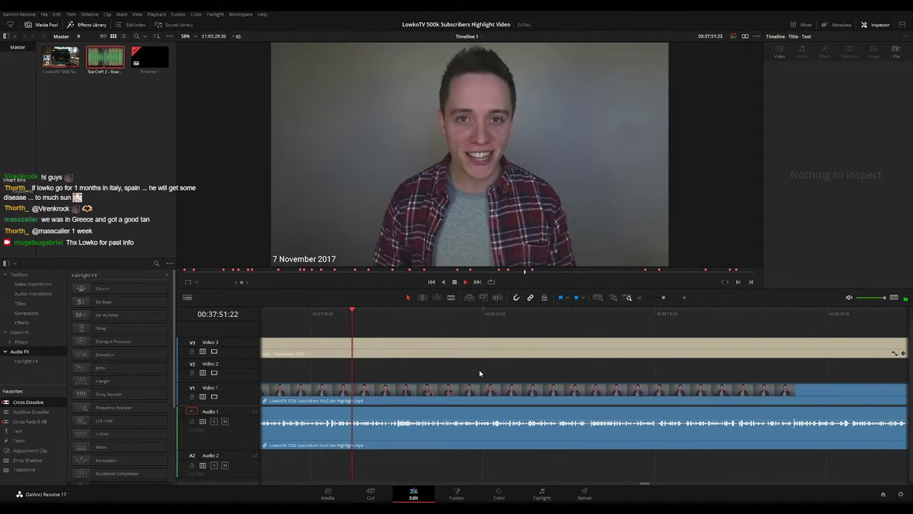
left_click_drag(663, 297, 666, 297)
left_click_drag(749, 374, 520, 361)
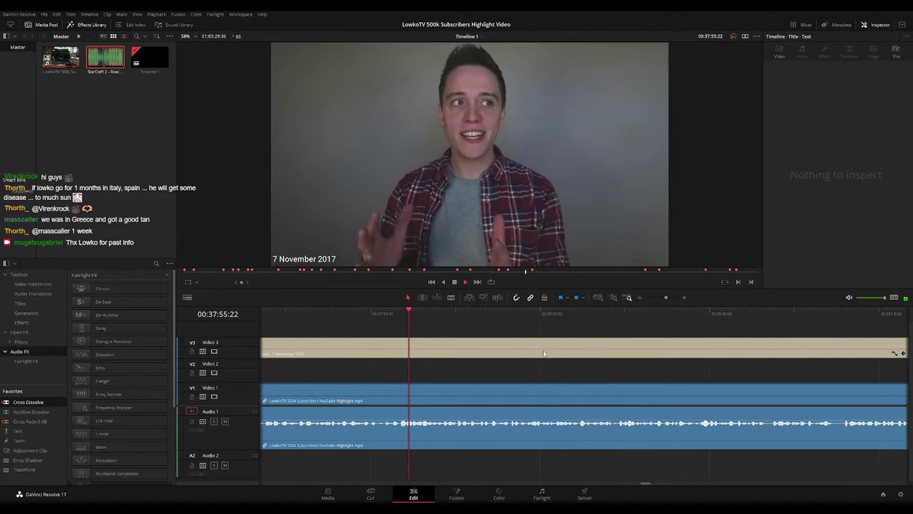
Continue reviewing the 7 November 2017 clip from about 37:55 and pause playback at about 38:22
left_click_drag(638, 369, 575, 362)
left_click_drag(666, 298, 664, 299)
scroll(521, 354, "right", 2)
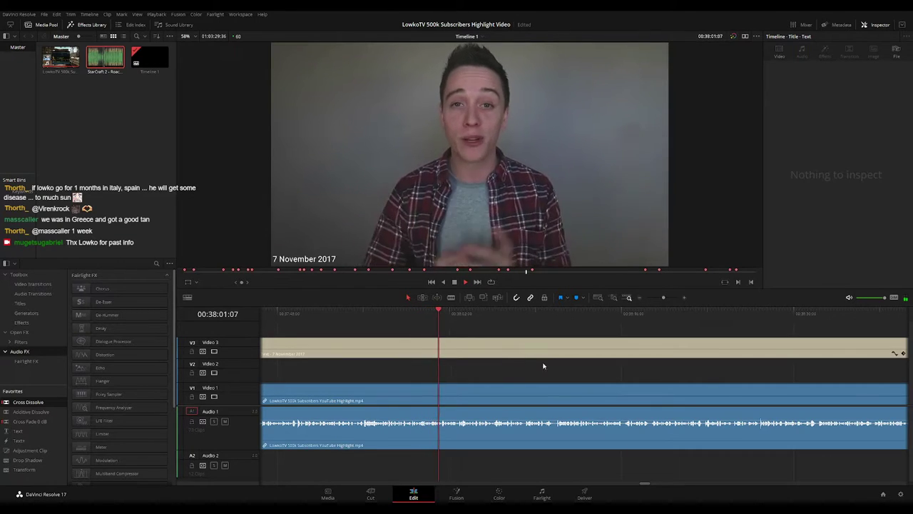
scroll(546, 369, "right", 1)
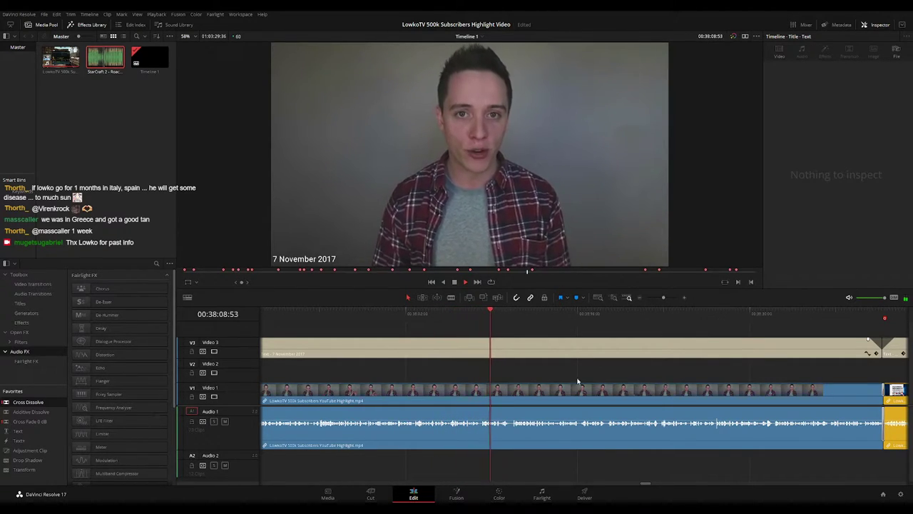
scroll(577, 379, "right", 1)
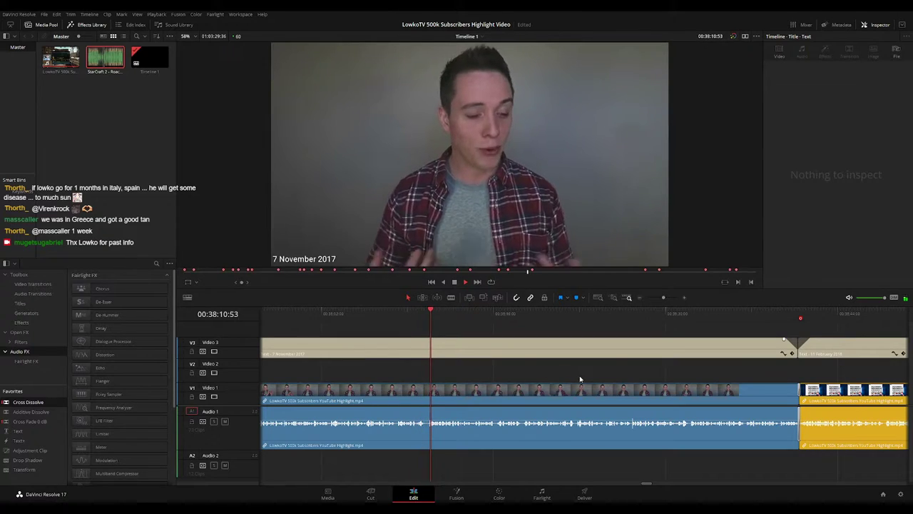
scroll(571, 375, "right", 1)
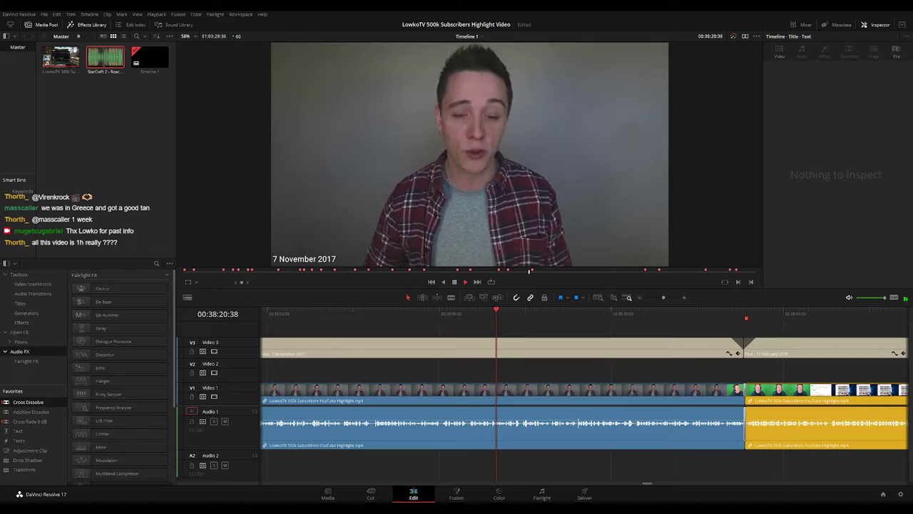
key("space")
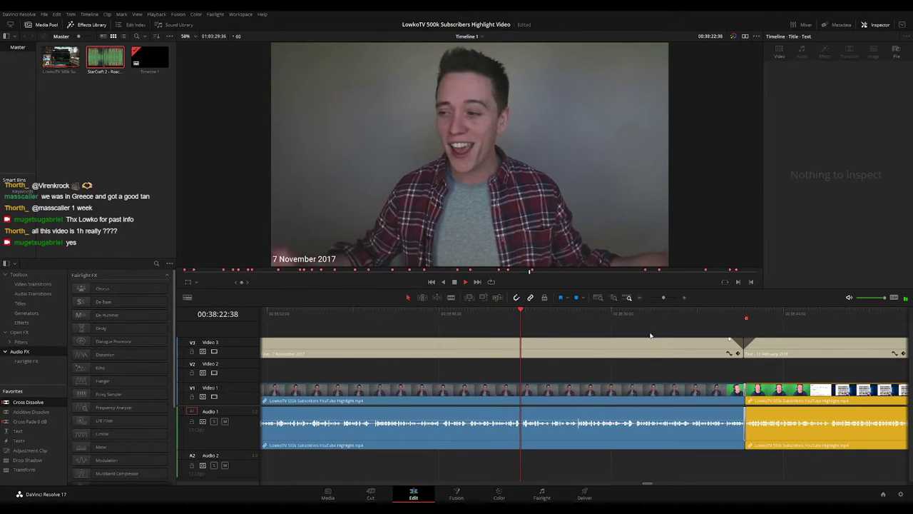
Survey the whole timeline, check the frame at its end, and return the playhead to the 7 November 2017 clip at about 37:57
left_click_drag(664, 298, 646, 299)
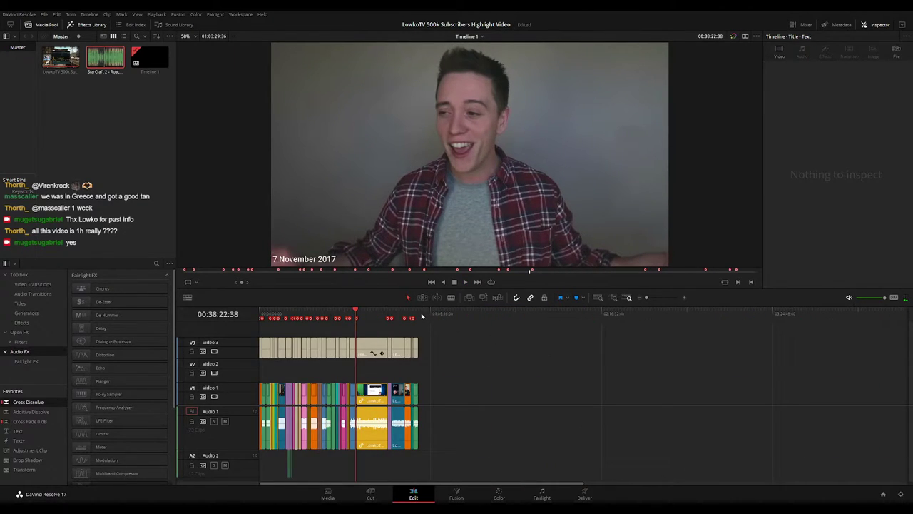
left_click(422, 316)
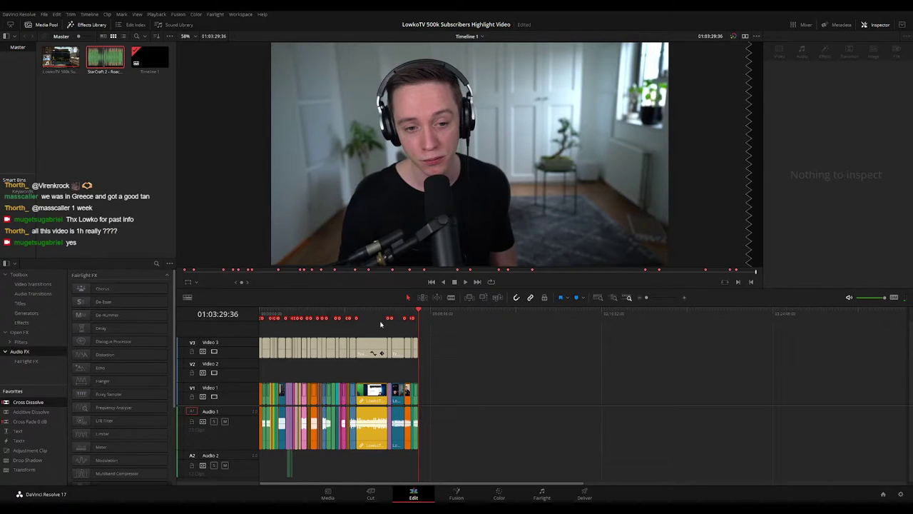
left_click(652, 298)
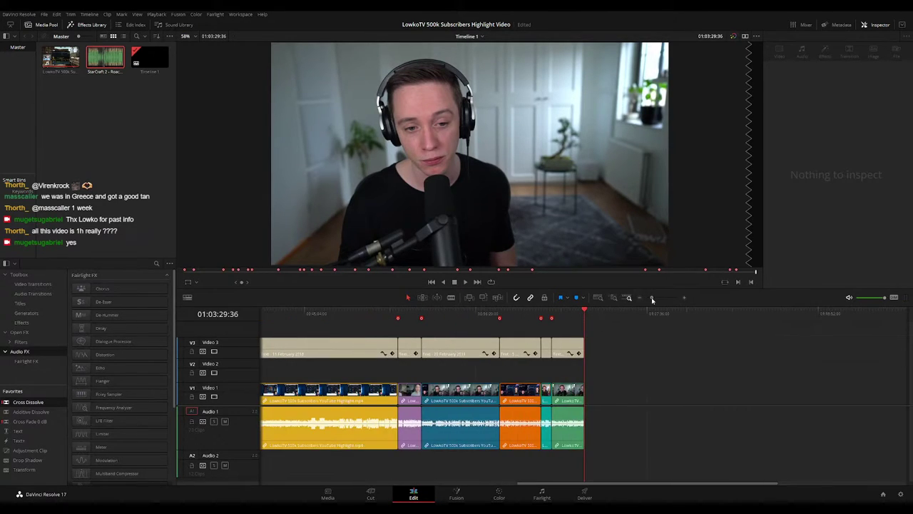
scroll(480, 369, "left", 4)
left_click_drag(469, 312, 493, 312)
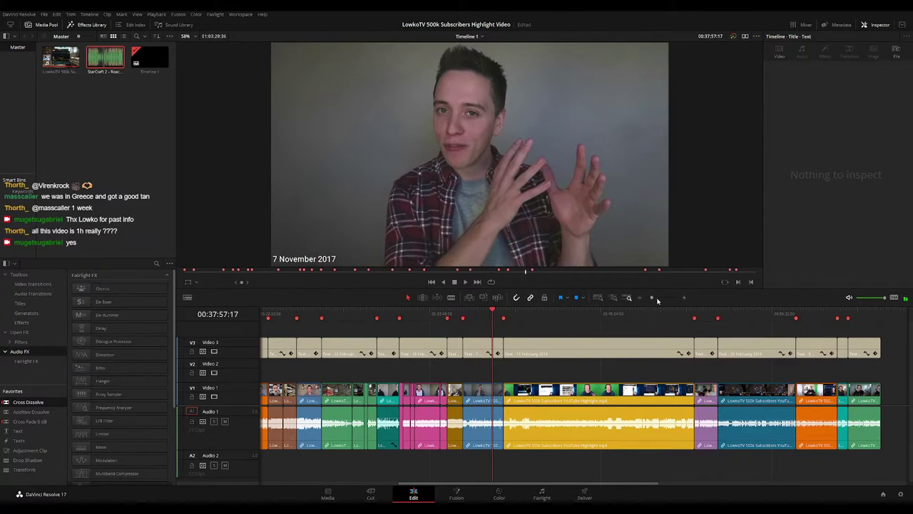
Play the end of the 7 November 2017 clip from about 38:16 across the cut to the 11 February 2018 clip at about 38:44
left_click_drag(658, 301, 665, 300)
left_click(715, 321)
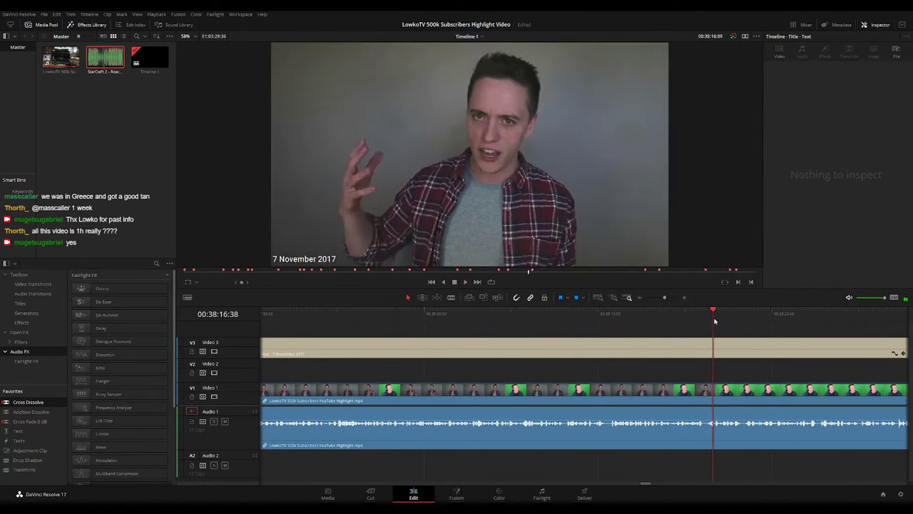
key("space")
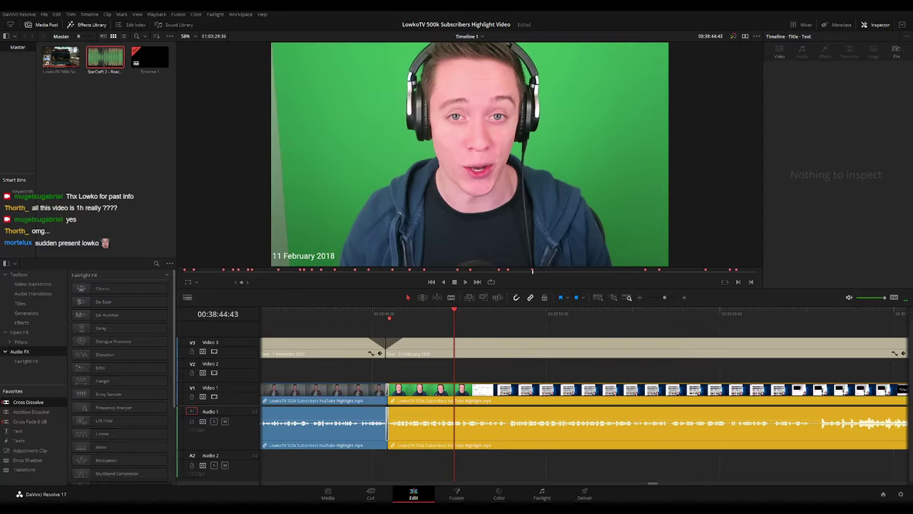
Review the opening of the 11 February 2018 clip from about 38:44 to 39:02, following its audio waveform
key("space")
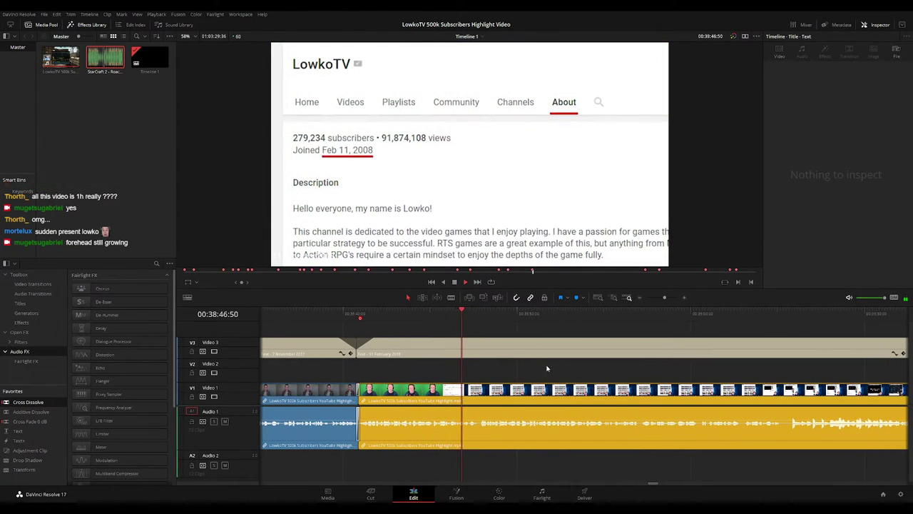
key("space")
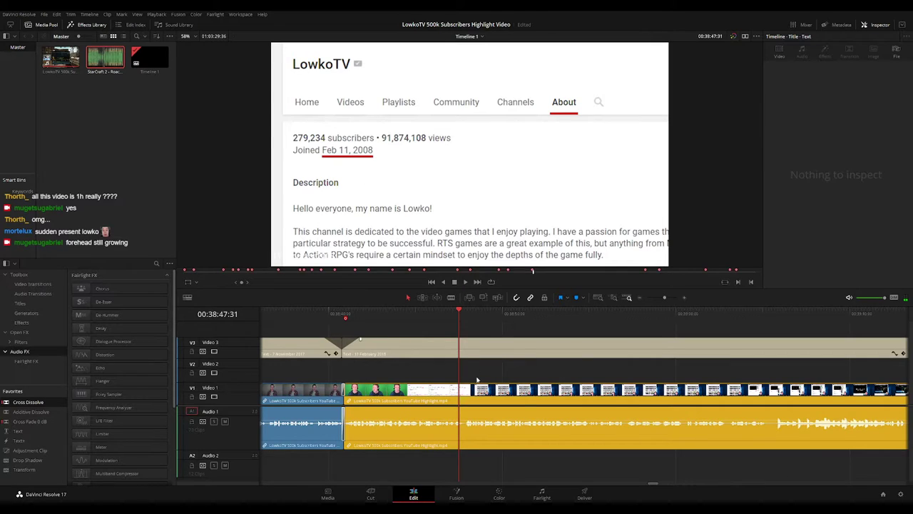
scroll(483, 363, "right", 1)
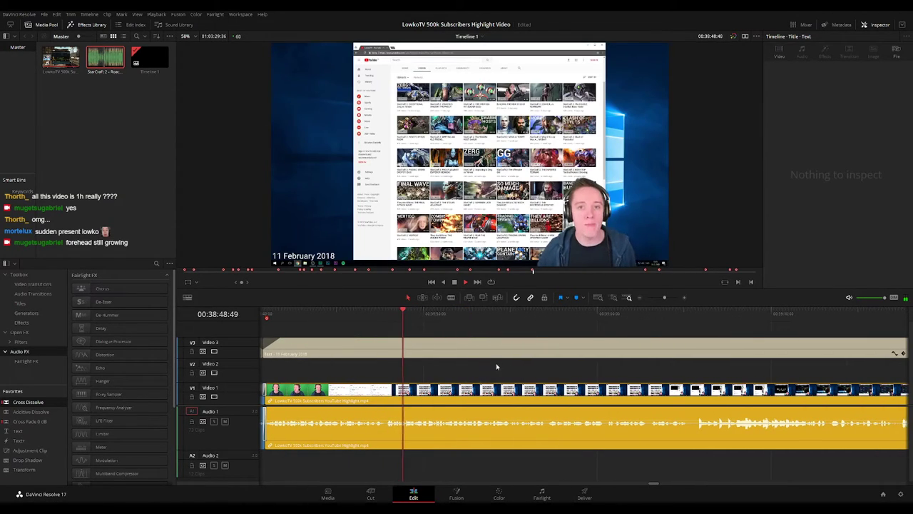
scroll(545, 370, "right", 1)
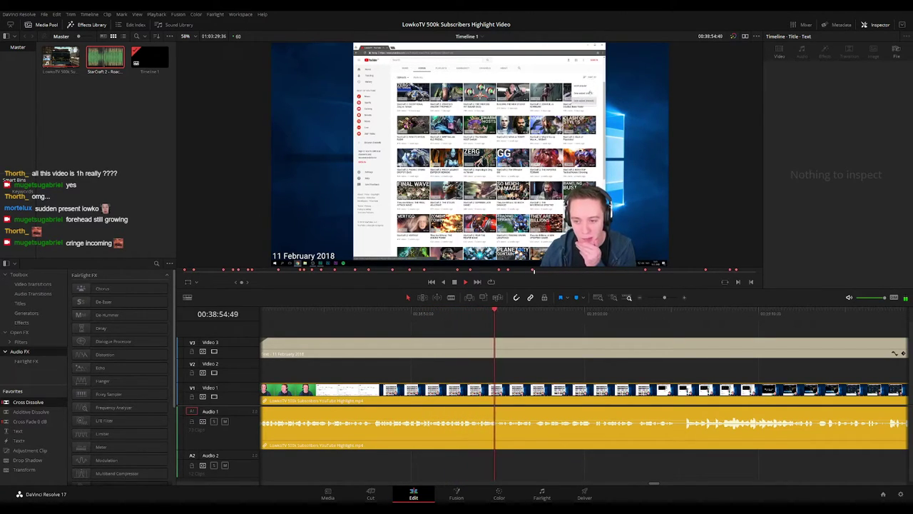
scroll(573, 365, "right", 5)
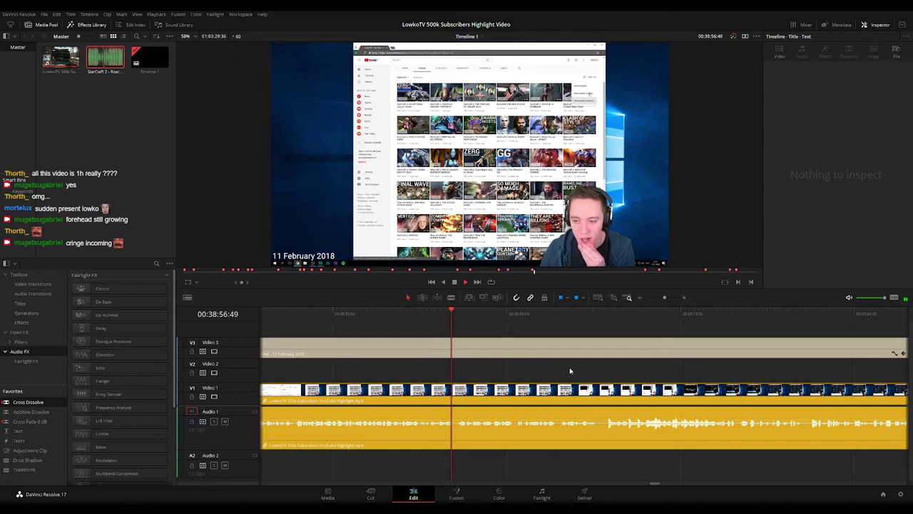
scroll(585, 380, "right", 2)
scroll(571, 371, "right", 1)
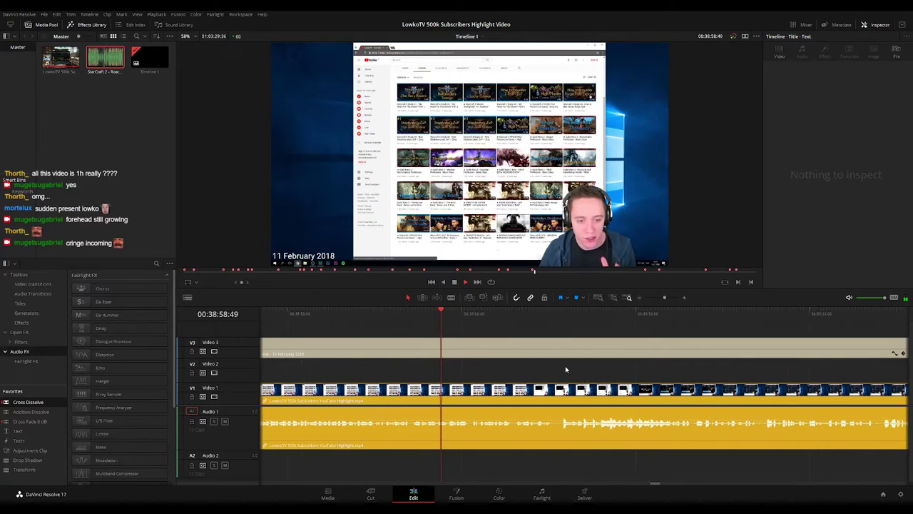
scroll(550, 369, "right", 3)
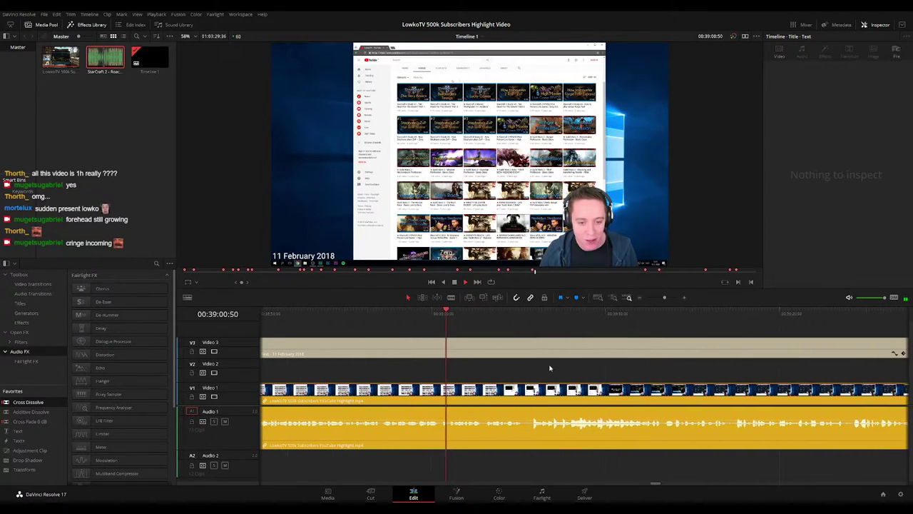
scroll(560, 371, "right", 1)
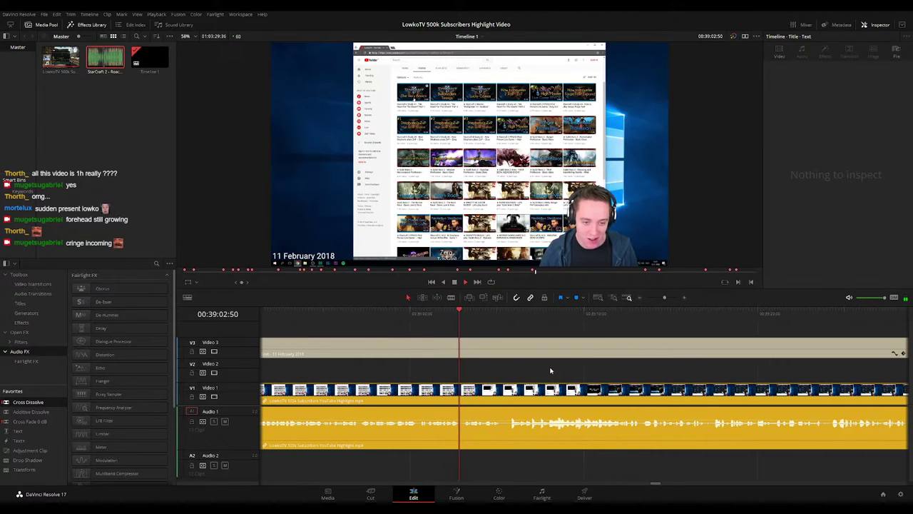
Continue reviewing the 11 February 2018 clip through the Zerg guide video from about 39:02 to 39:28
scroll(551, 368, "right", 2)
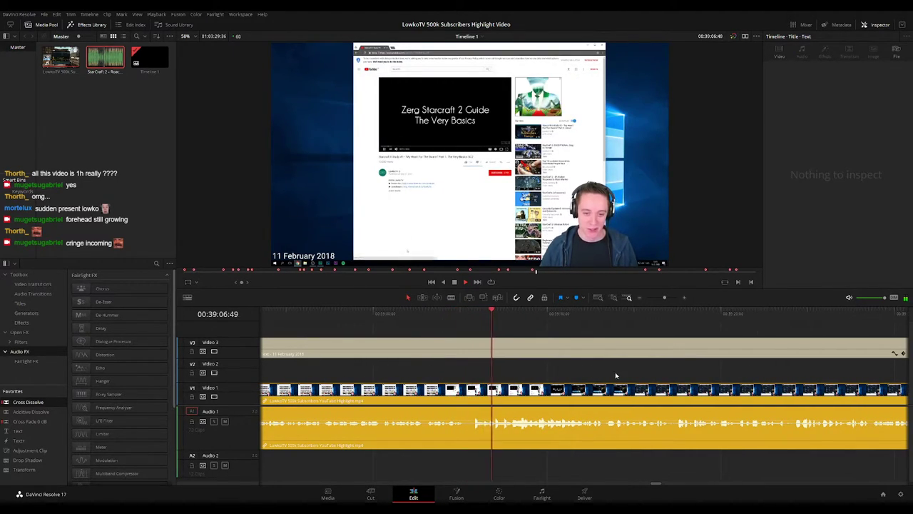
scroll(615, 372, "right", 3)
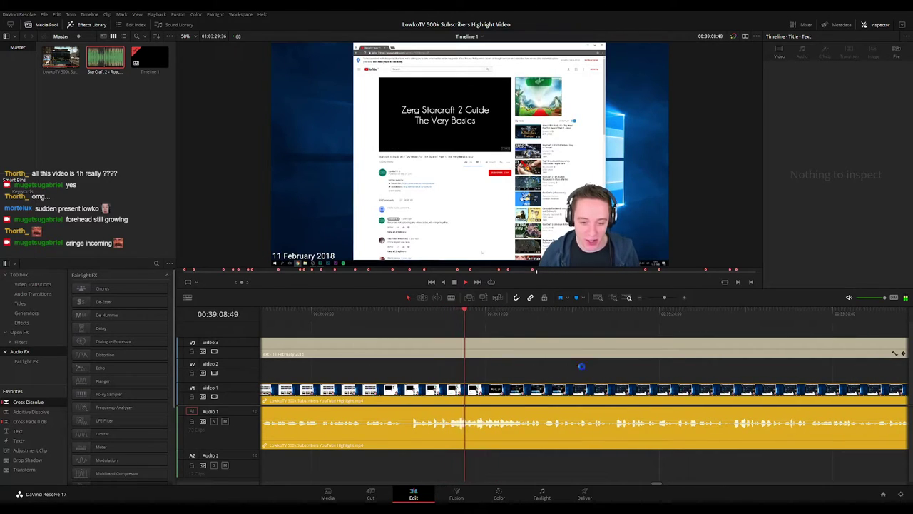
scroll(552, 366, "right", 2)
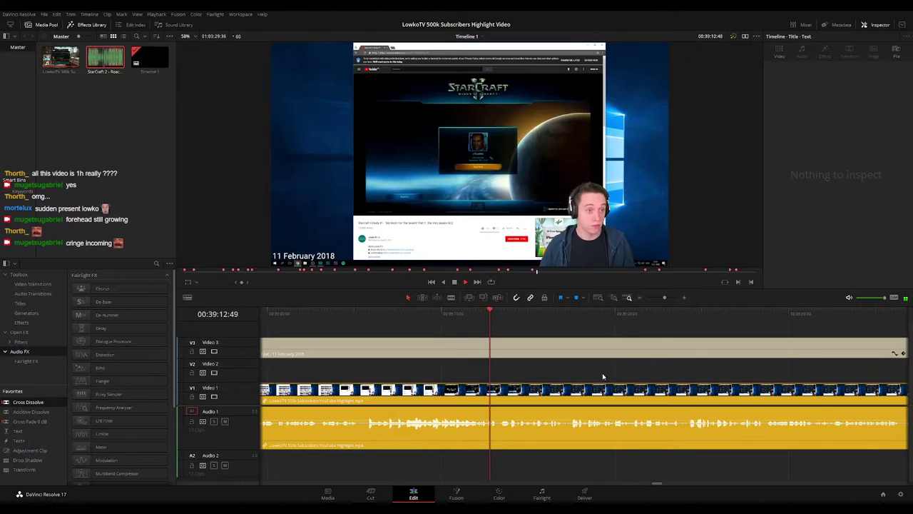
scroll(536, 367, "right", 4)
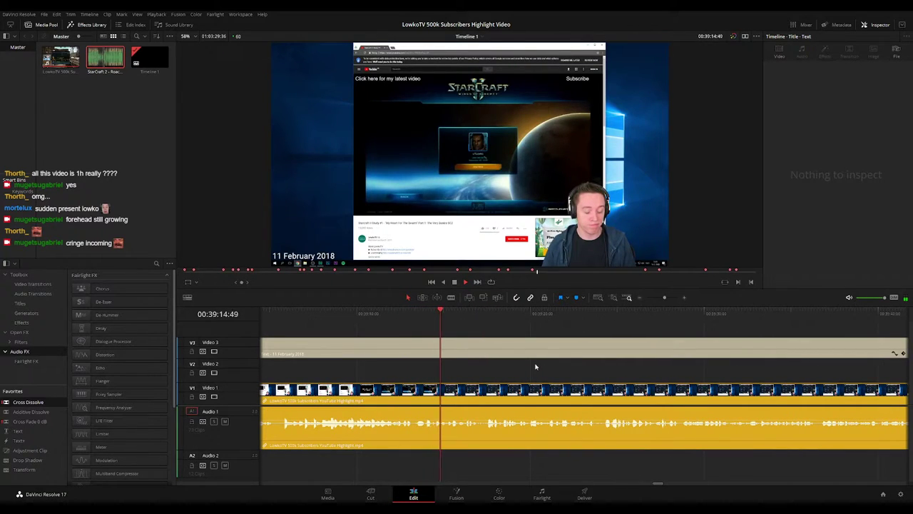
scroll(521, 362, "right", 3)
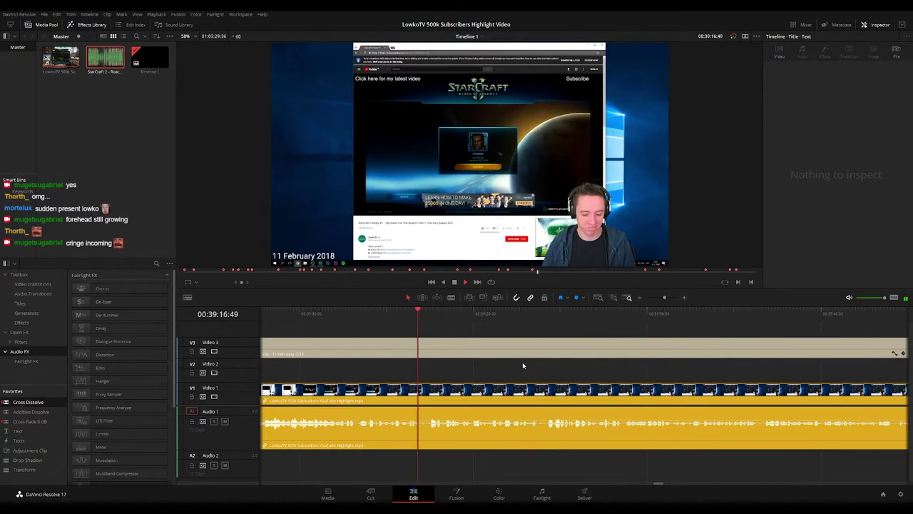
scroll(541, 366, "right", 2)
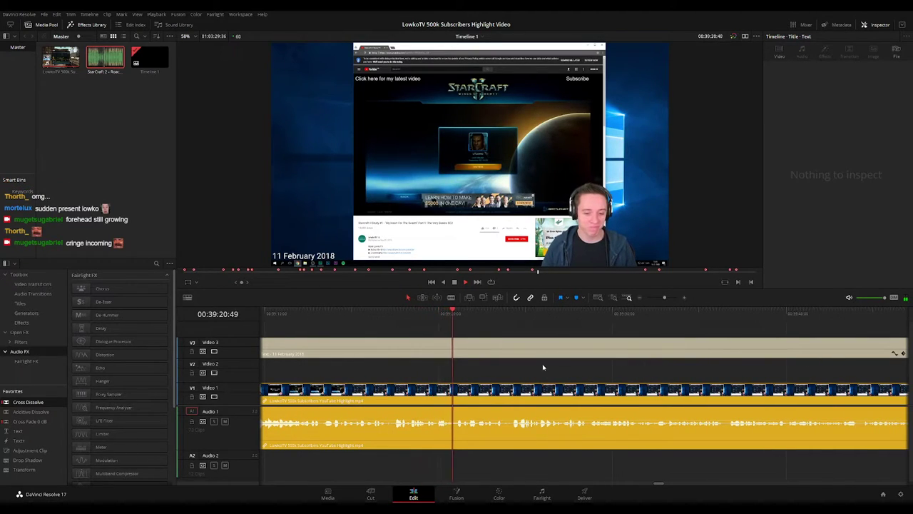
scroll(541, 369, "right", 2)
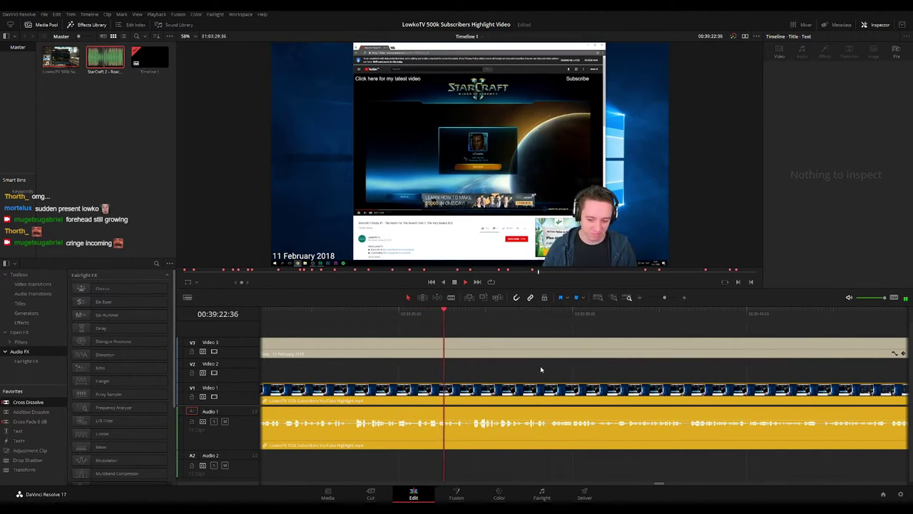
scroll(539, 368, "right", 2)
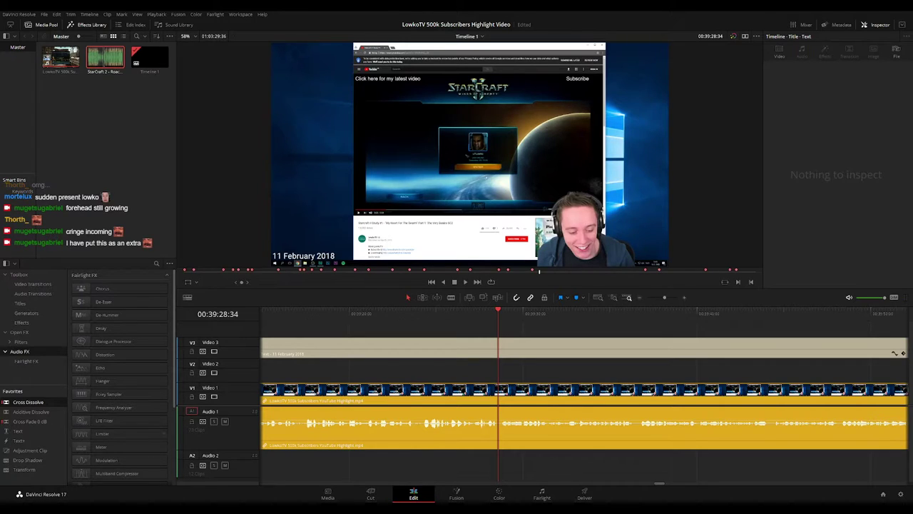
Play the 11 February 2018 clip from about 39:28 to 39:44 with slightly more of the waveform in view
key("space")
scroll(528, 381, "right", 2)
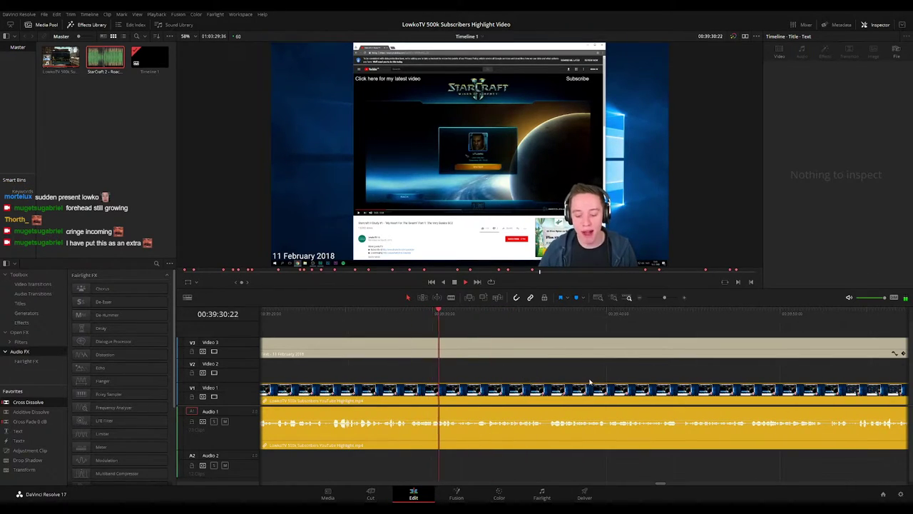
scroll(518, 380, "right", 1)
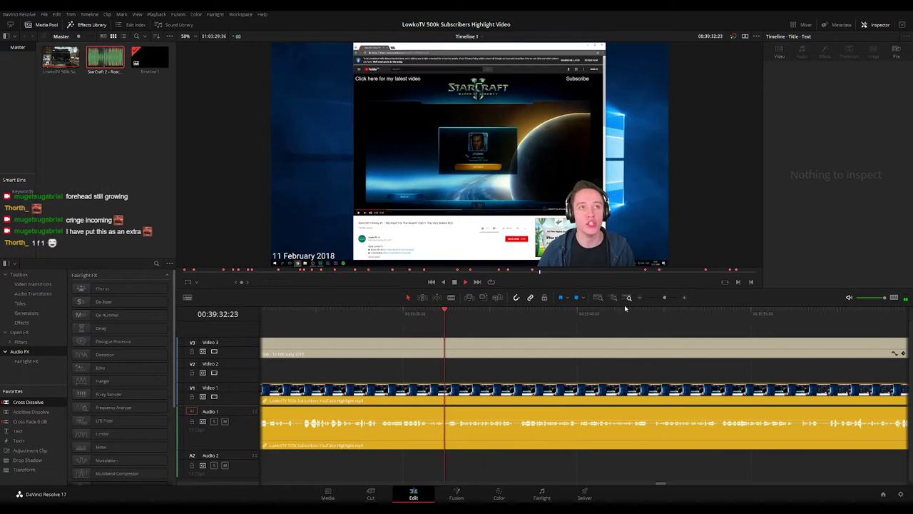
mouse_move(664, 296)
left_mouse_down()
mouse_move(651, 298)
mouse_move(663, 299)
left_mouse_up()
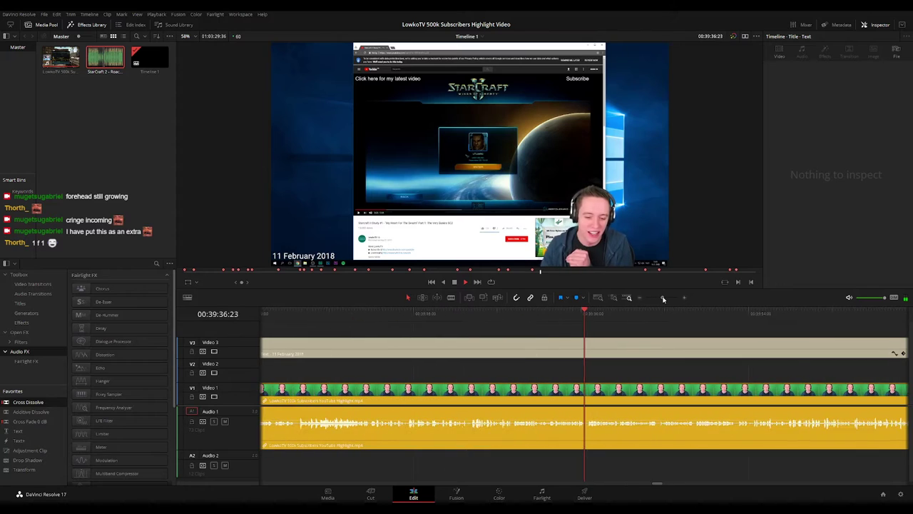
scroll(580, 363, "right", 2)
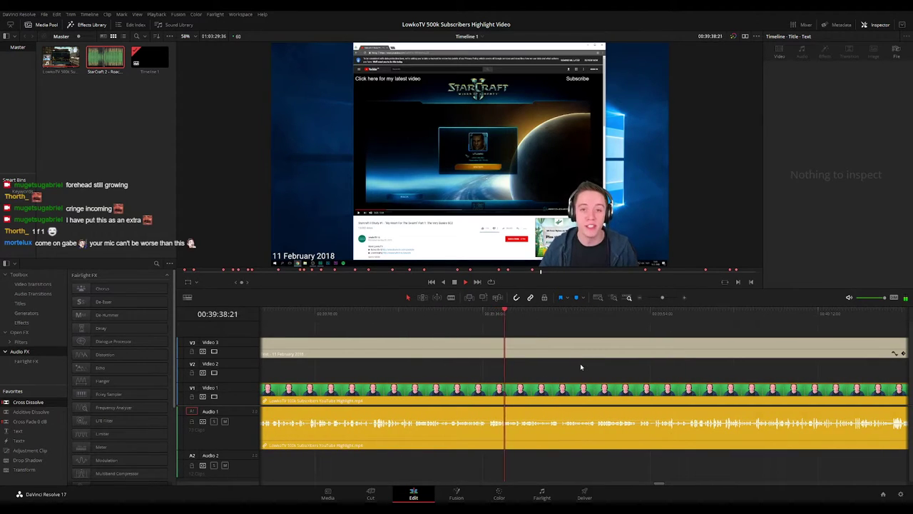
scroll(537, 362, "right", 1)
scroll(536, 362, "right", 1)
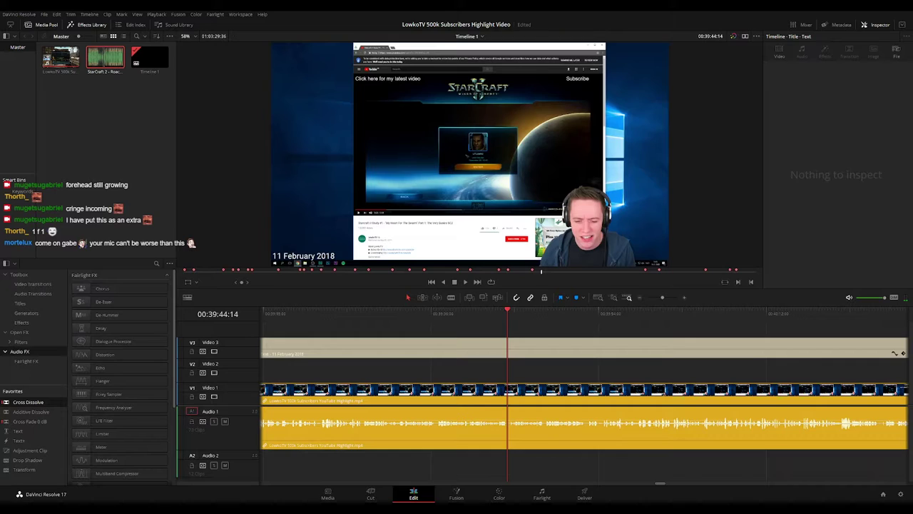
Resume the 11 February 2018 clip at about 39:44 and review it up to about 40:10, including the game options footage
key("space")
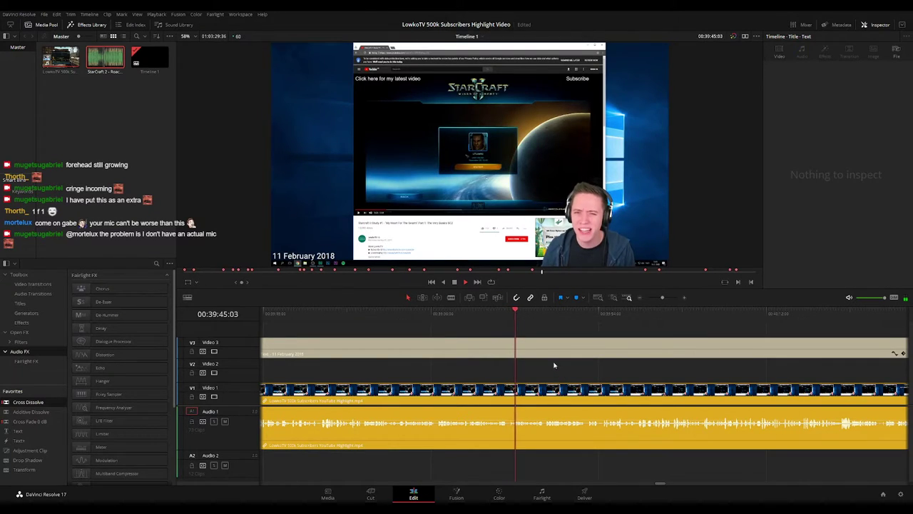
scroll(555, 373, "right", 3)
scroll(504, 372, "right", 5)
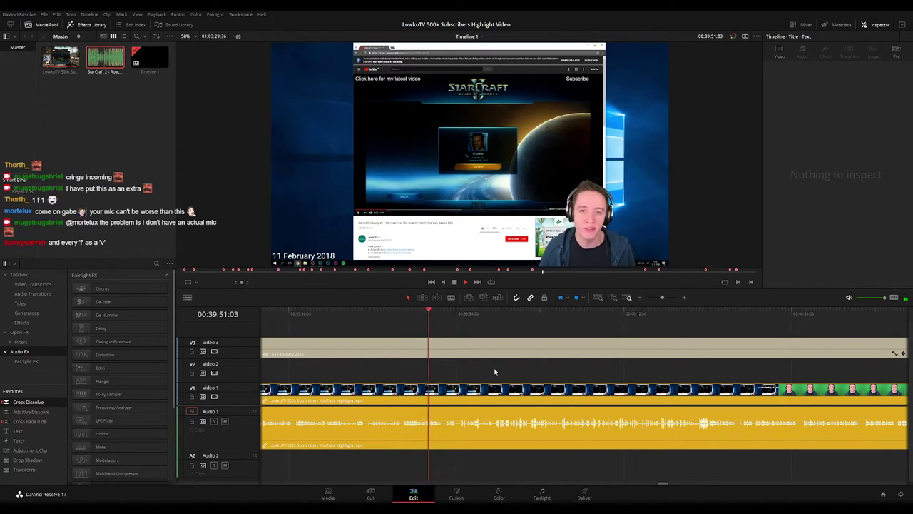
key("space")
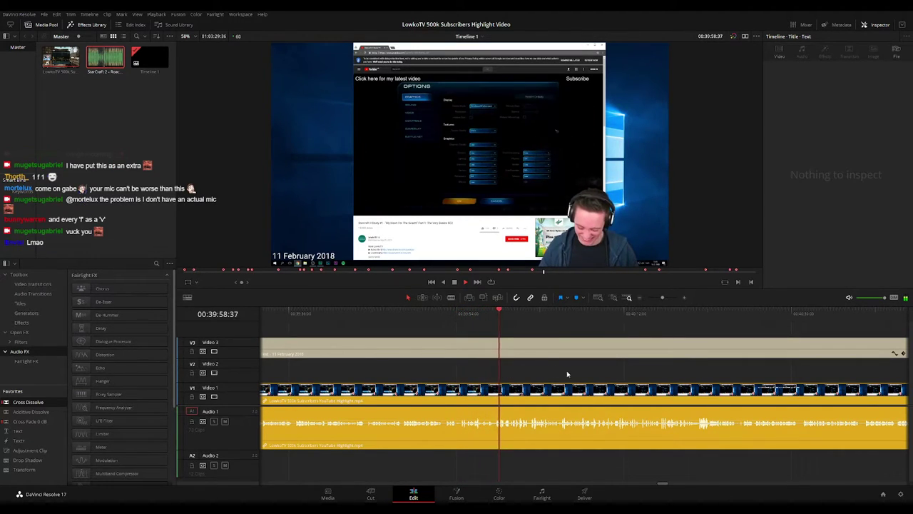
left_click_drag(571, 371, 515, 363)
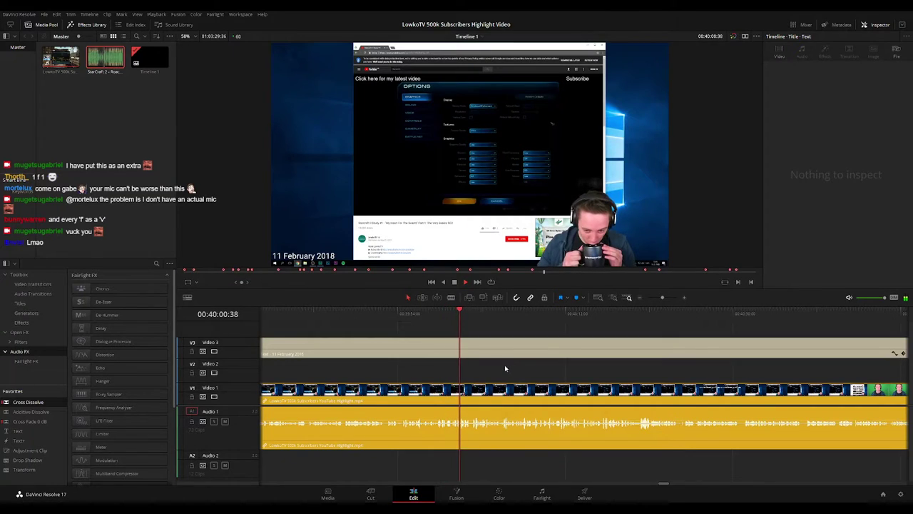
scroll(507, 386, "right", 3)
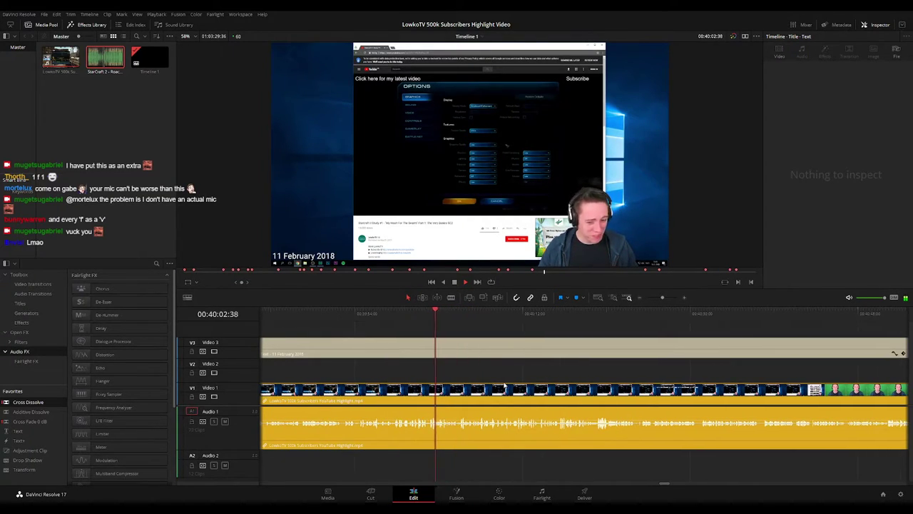
scroll(506, 373, "right", 2)
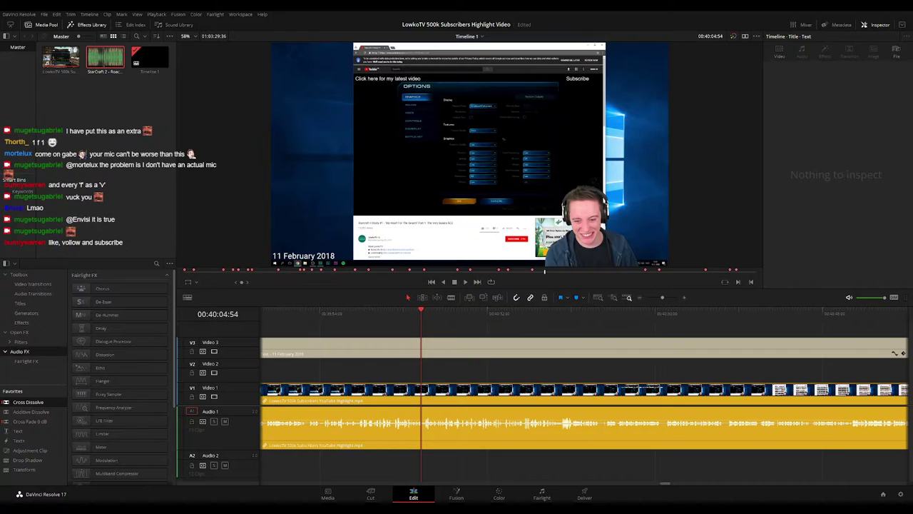
scroll(492, 382, "right", 2)
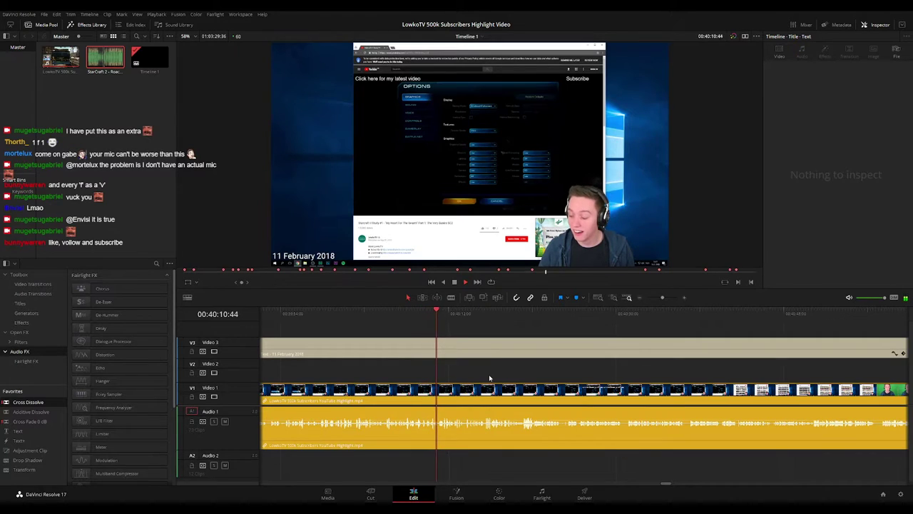
Cut out the roughly half-second quiet section around 00:40:24 from the Video 1 clip and its linked audio, closing the gap
scroll(512, 378, "right", 2)
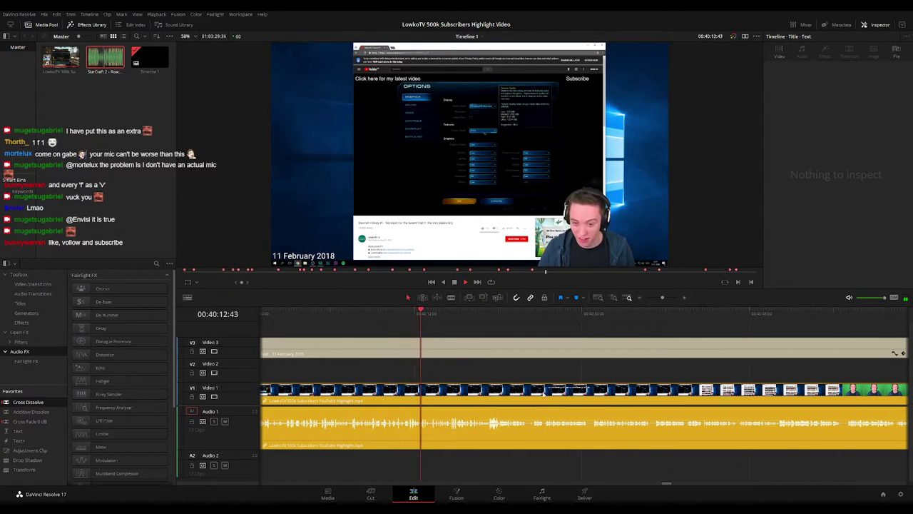
scroll(493, 367, "right", 3)
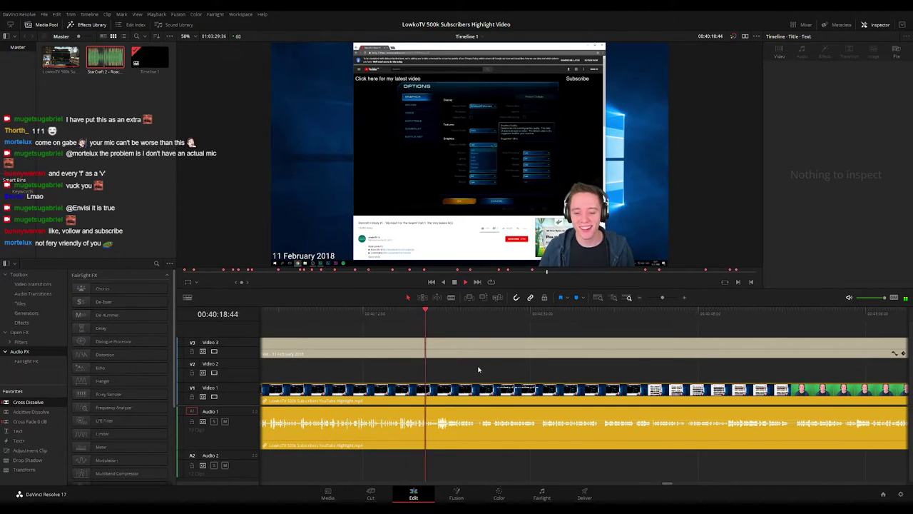
scroll(450, 371, "right", 4)
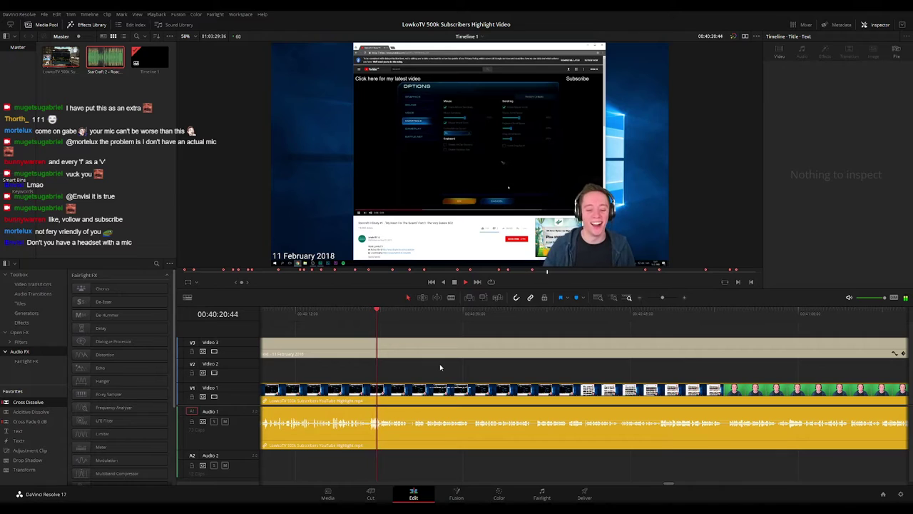
scroll(426, 381, "up", 3)
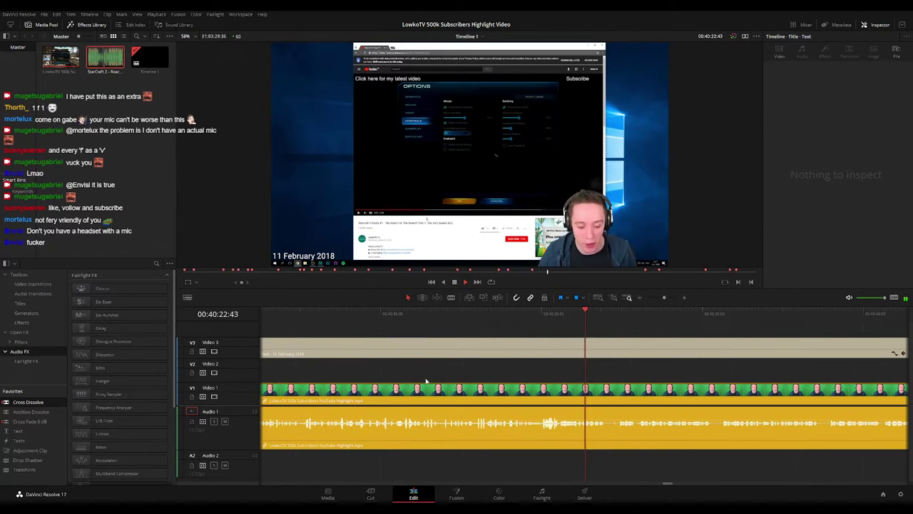
scroll(498, 366, "right", 4)
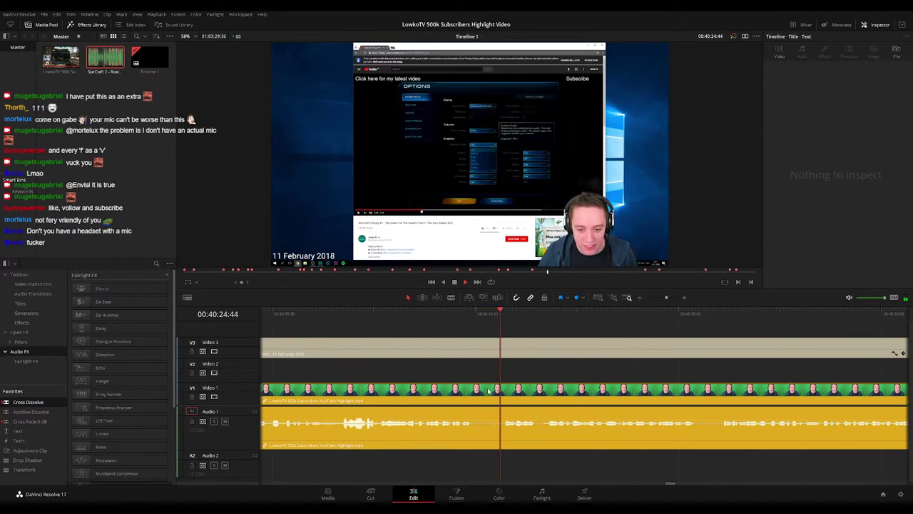
key("b")
left_click(480, 389)
left_click(499, 389)
key("a")
left_click(489, 386)
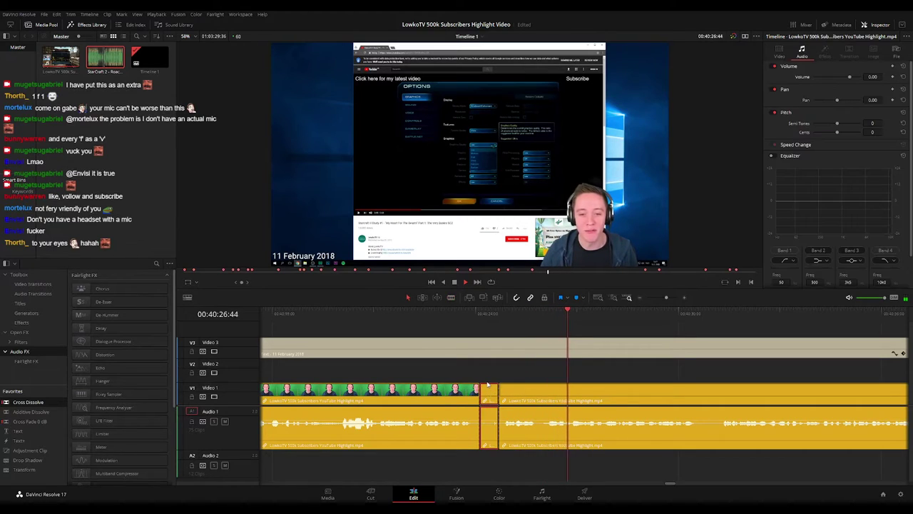
key("Delete")
Review the footage playing from about 00:40:27 to 00:41:06, following the audio waveform for pauses to trim
scroll(642, 364, "right", 3)
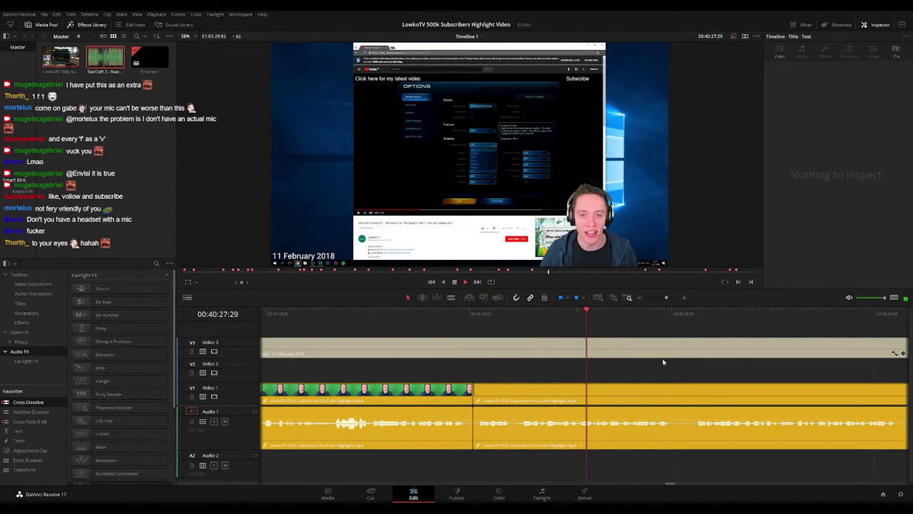
scroll(605, 367, "right", 3)
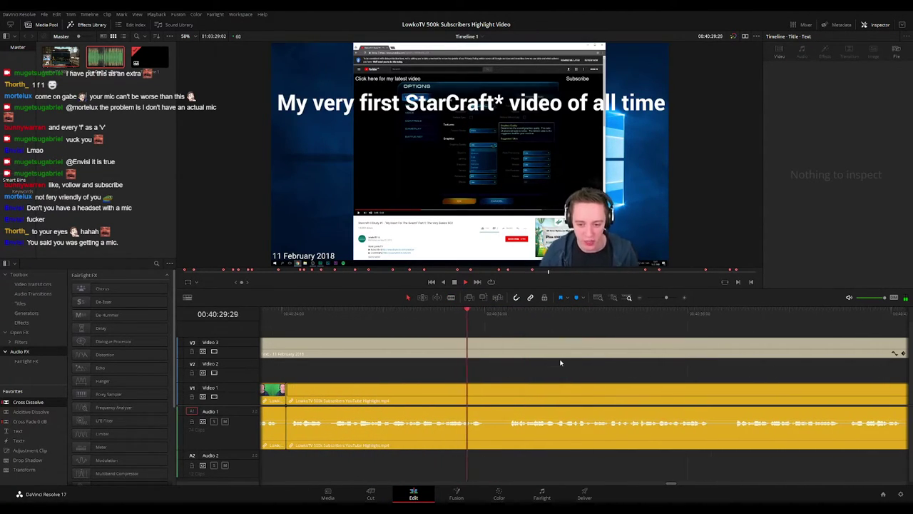
scroll(600, 368, "right", 1)
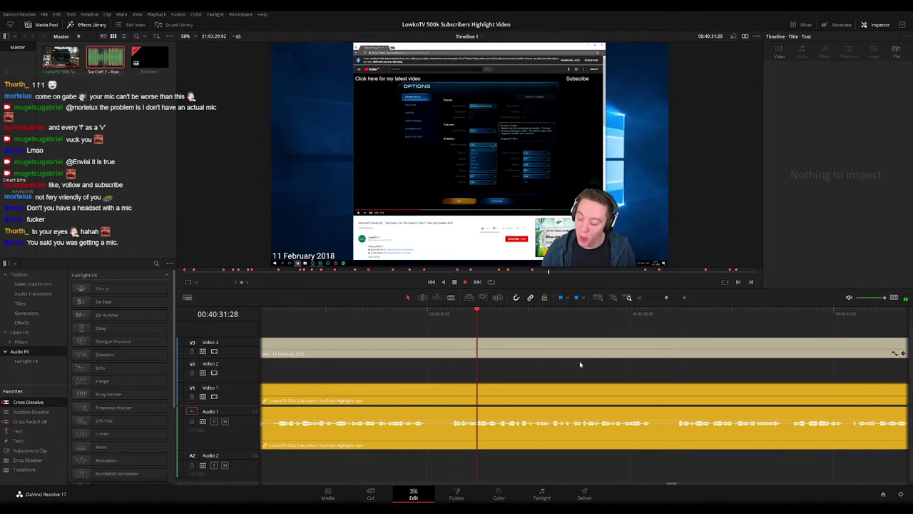
scroll(640, 381, "right", 3)
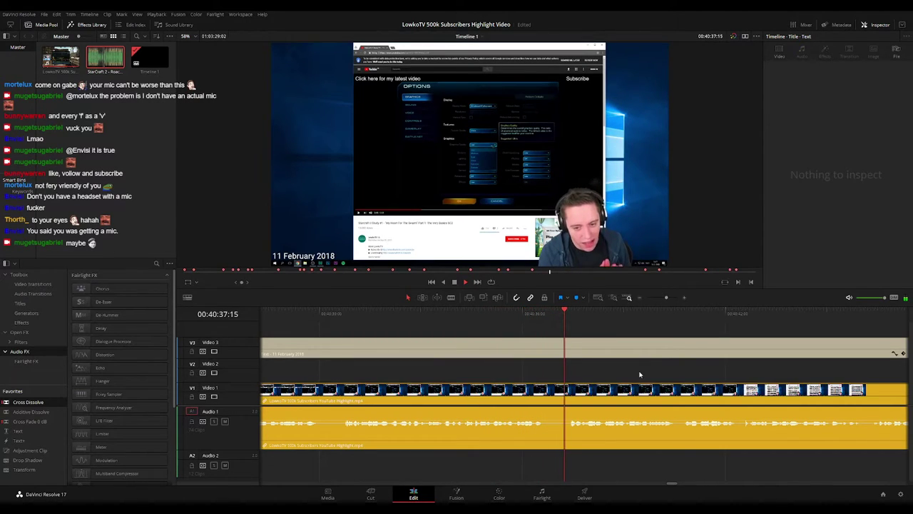
scroll(585, 370, "right", 4)
scroll(584, 367, "right", 2)
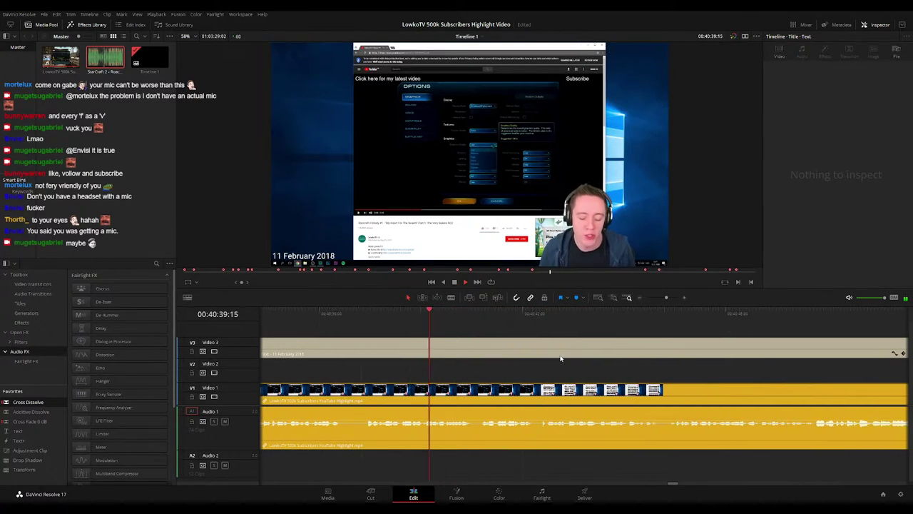
scroll(581, 365, "right", 3)
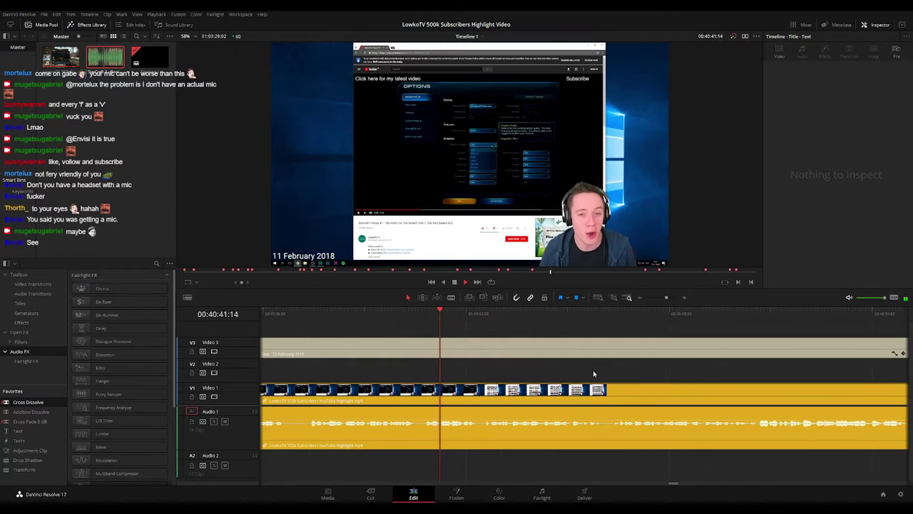
scroll(583, 373, "right", 2)
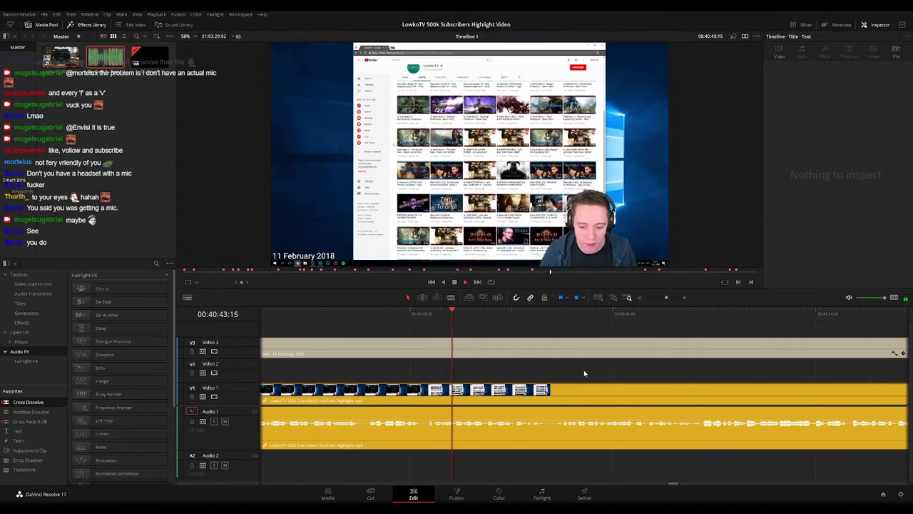
scroll(606, 373, "right", 2)
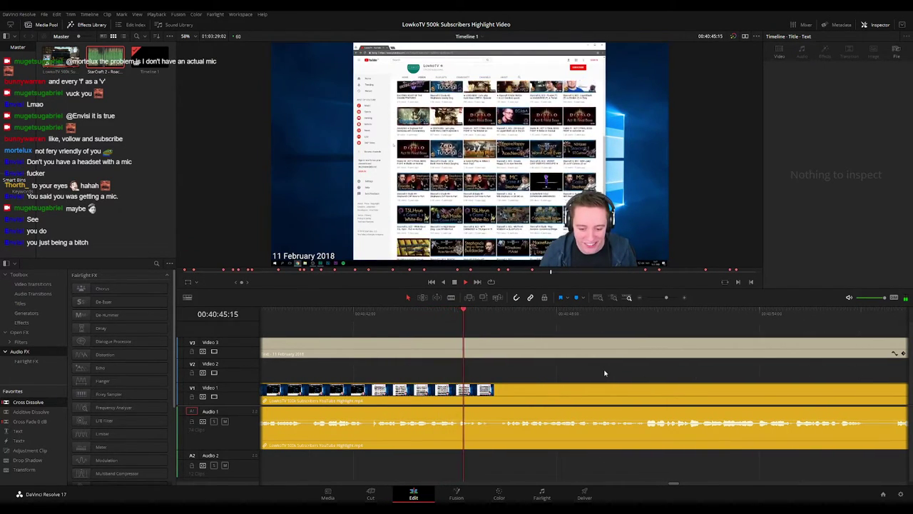
scroll(605, 373, "right", 2)
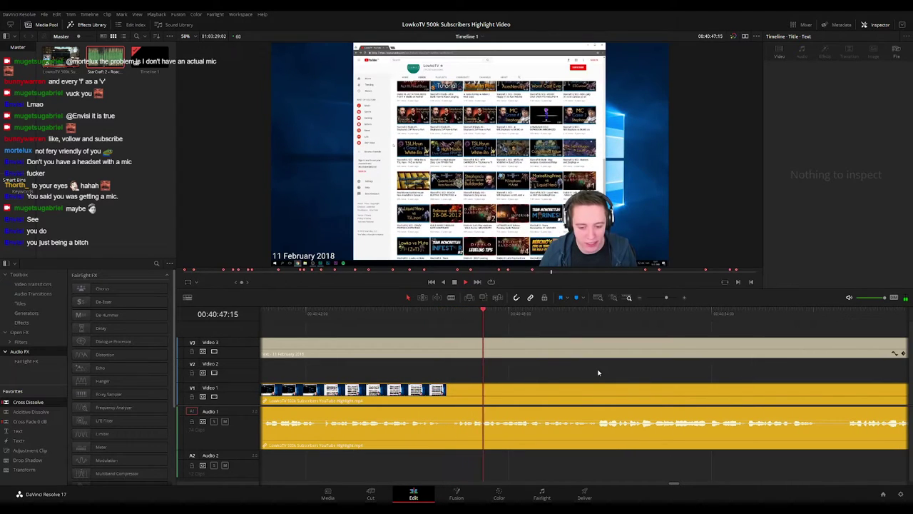
scroll(587, 371, "right", 2)
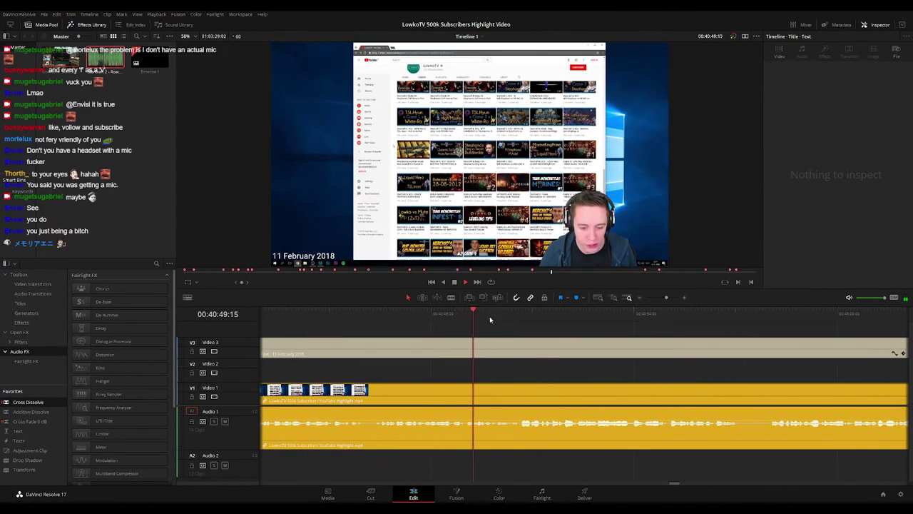
scroll(562, 378, "right", 3)
scroll(561, 378, "right", 1)
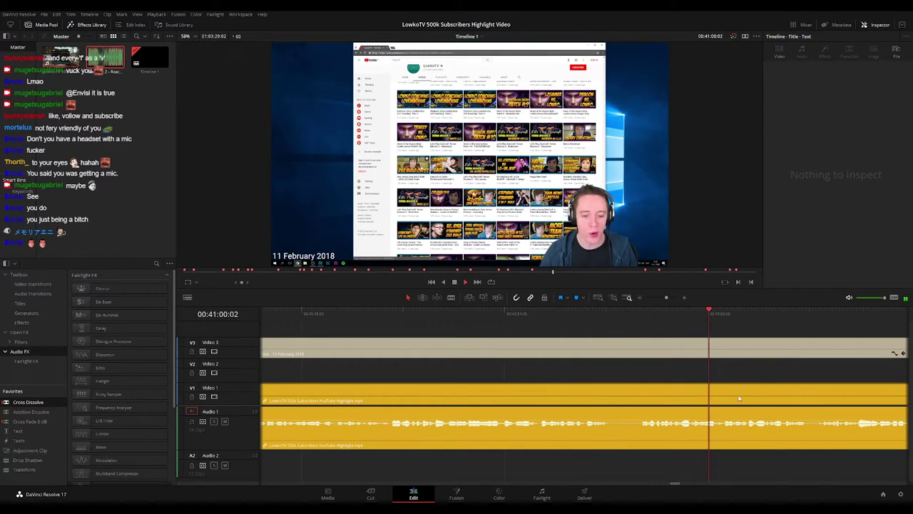
scroll(535, 367, "right", 3)
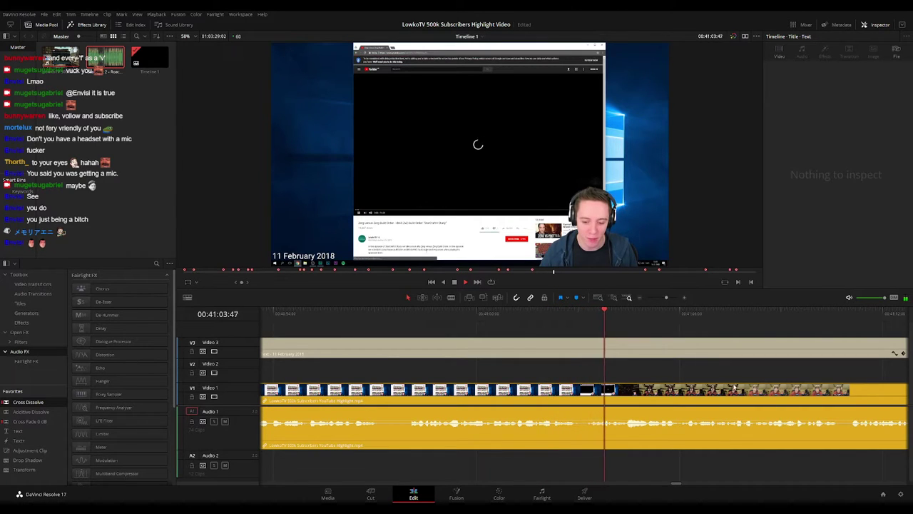
scroll(550, 362, "right", 3)
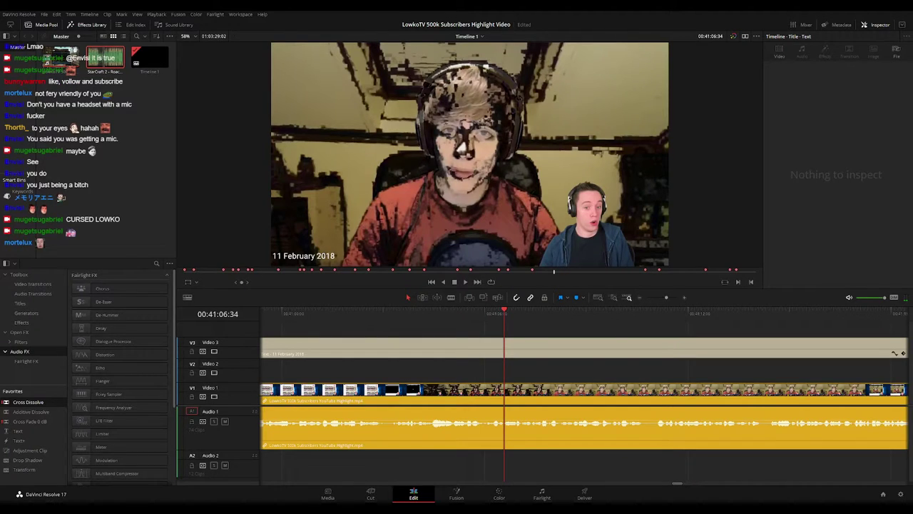
Replay the footage from about 00:41:02 and check the picture and speech through to about 00:41:35
left_click(379, 315)
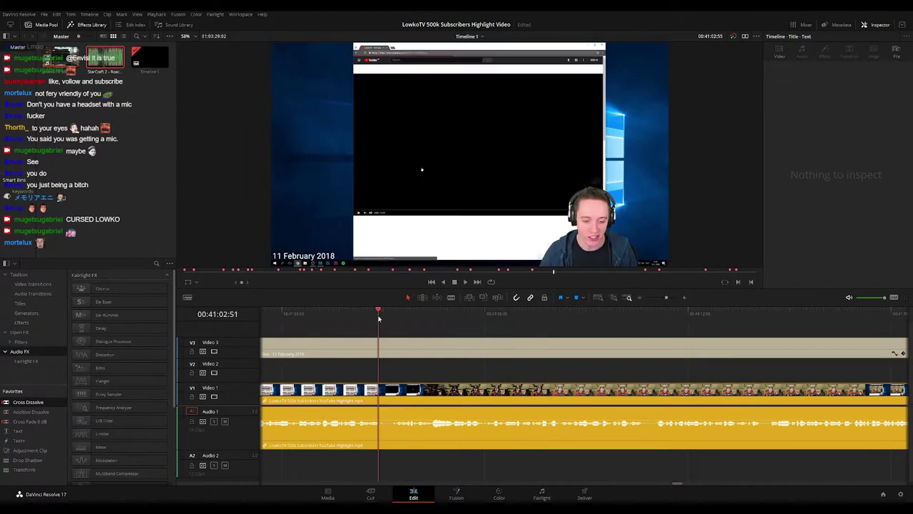
left_click(359, 315)
key("space")
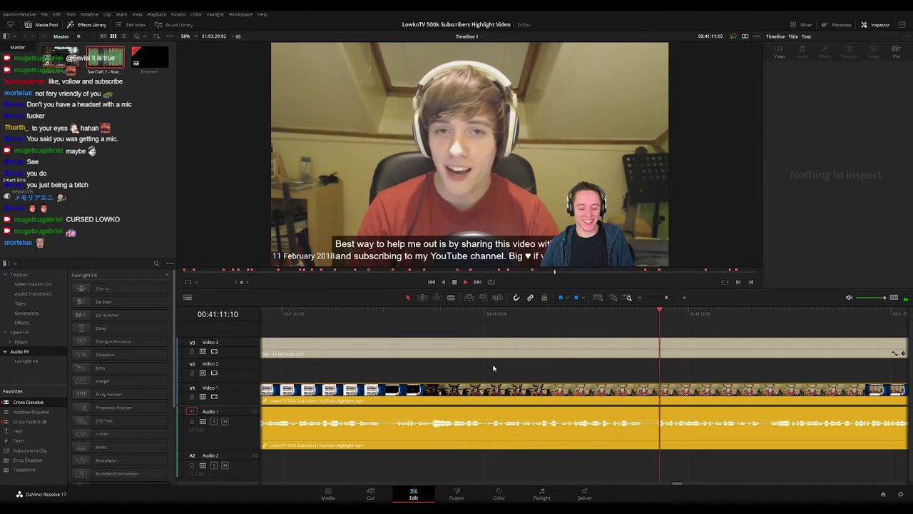
left_click_drag(718, 377, 404, 354)
left_click_drag(612, 375, 556, 370)
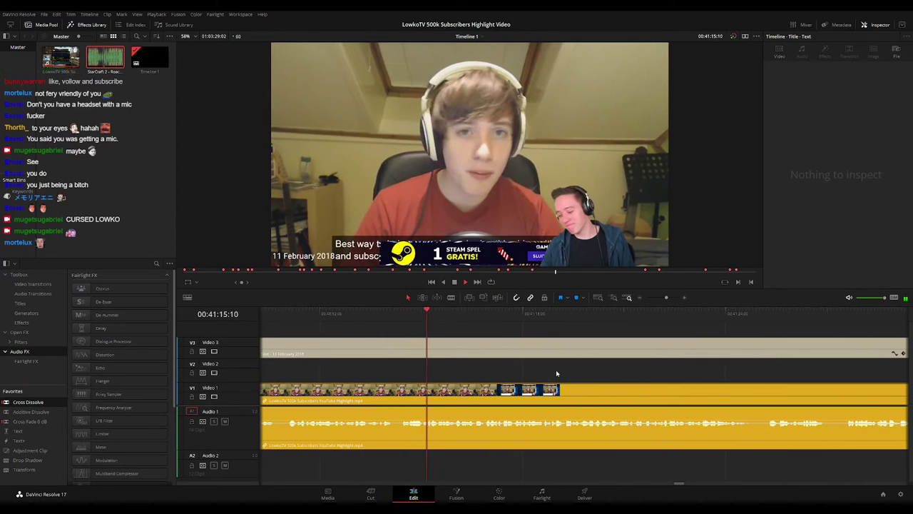
scroll(515, 366, "right", 5)
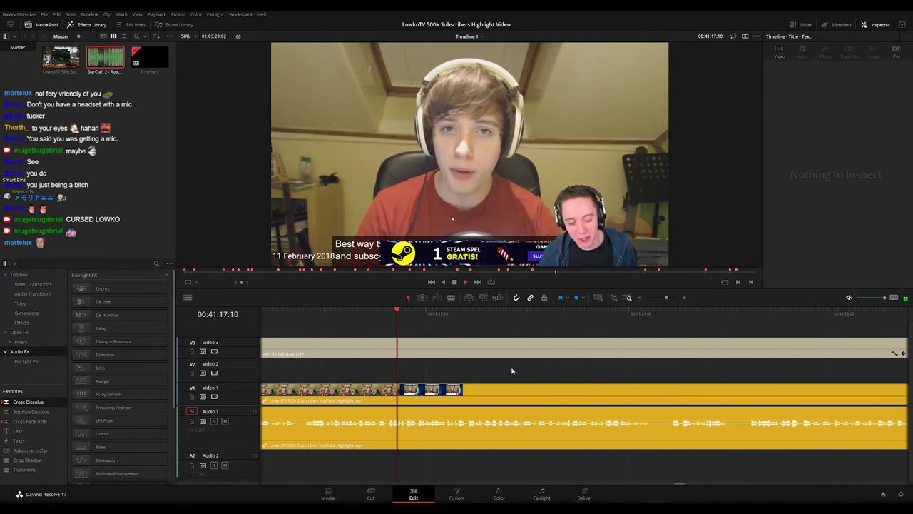
scroll(561, 372, "right", 3)
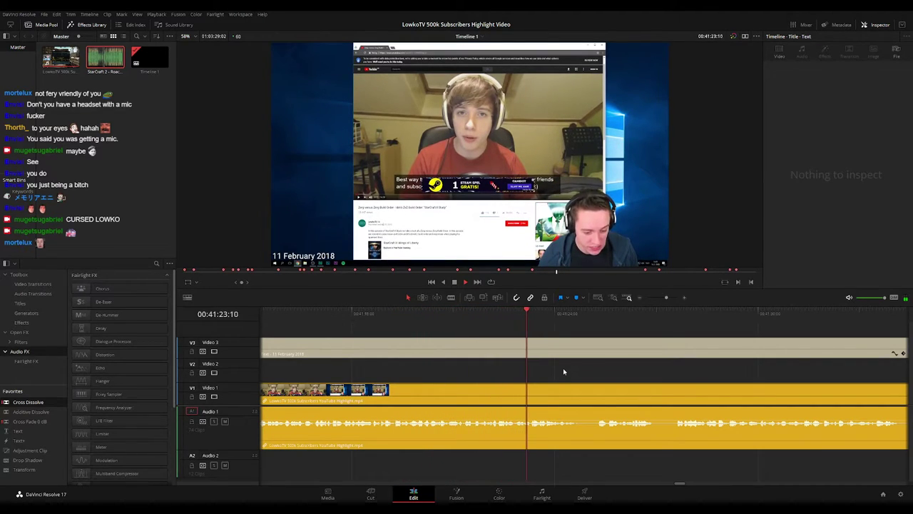
scroll(545, 373, "right", 5)
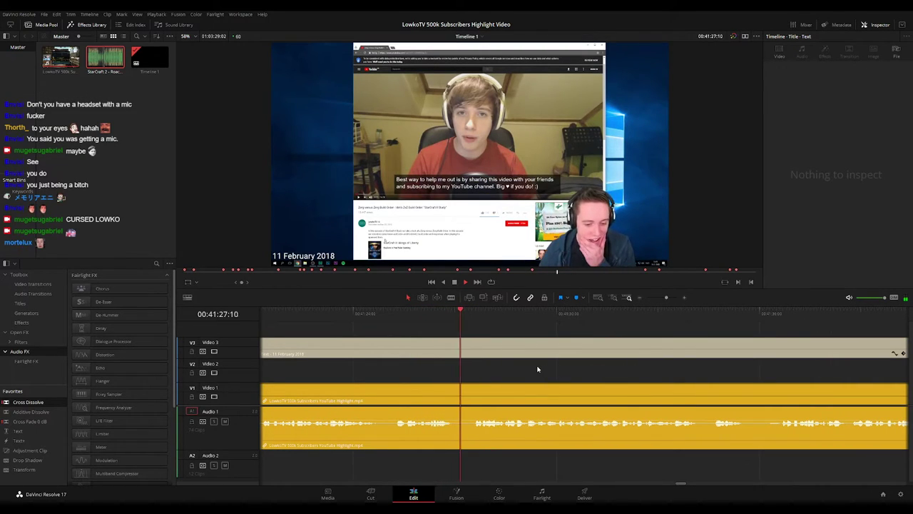
scroll(607, 370, "right", 3)
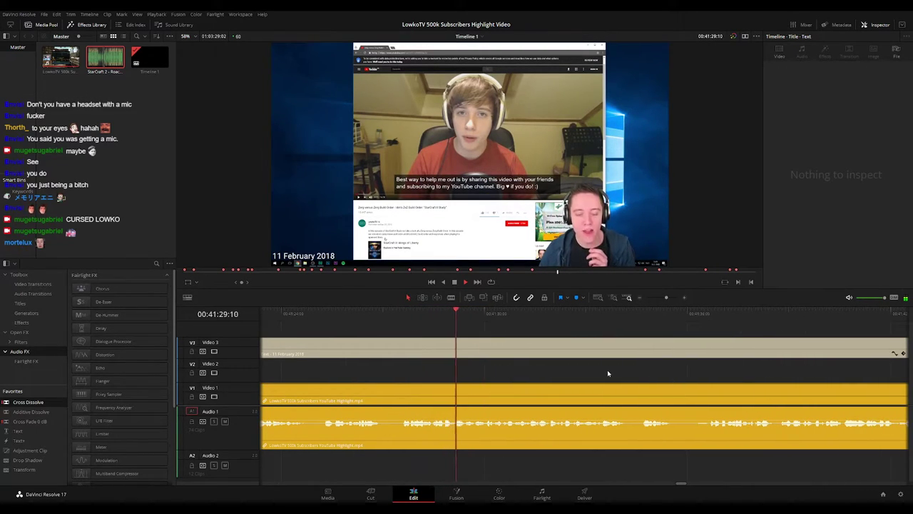
scroll(553, 370, "right", 4)
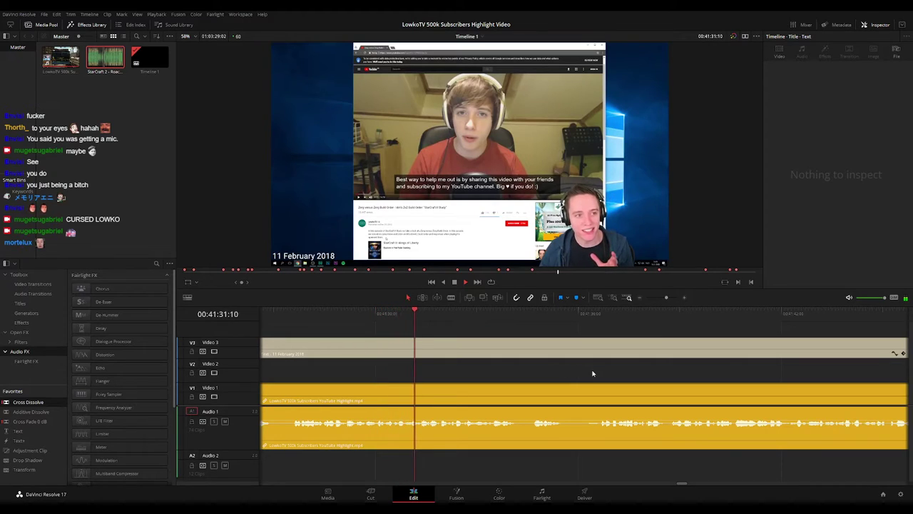
scroll(556, 371, "right", 1)
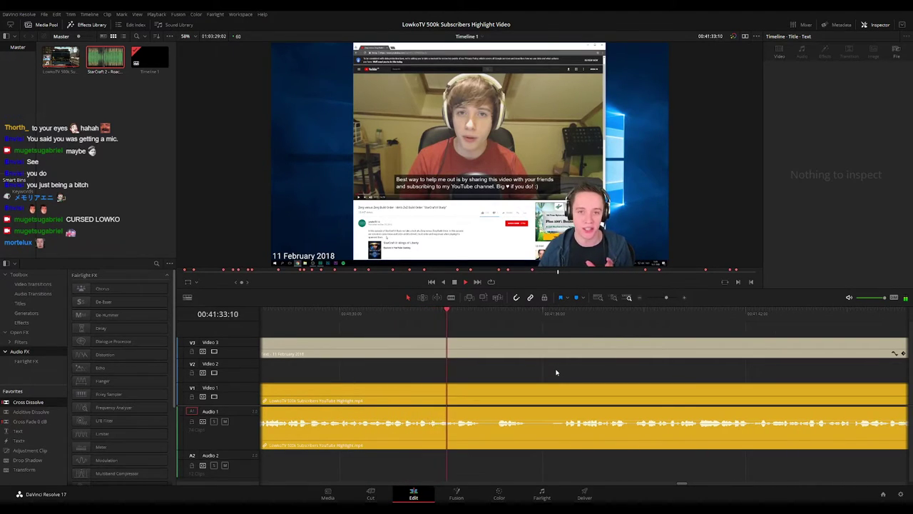
scroll(556, 371, "right", 1)
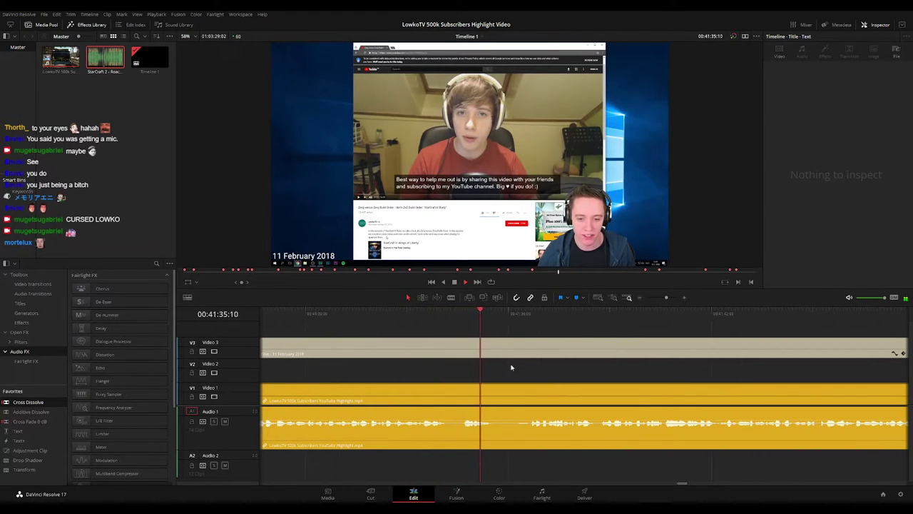
Split the Video 1 clip and its audio at about 00:41:34 and 00:41:36, and ripple-delete the piece between
key("space")
key("b")
left_click(451, 394)
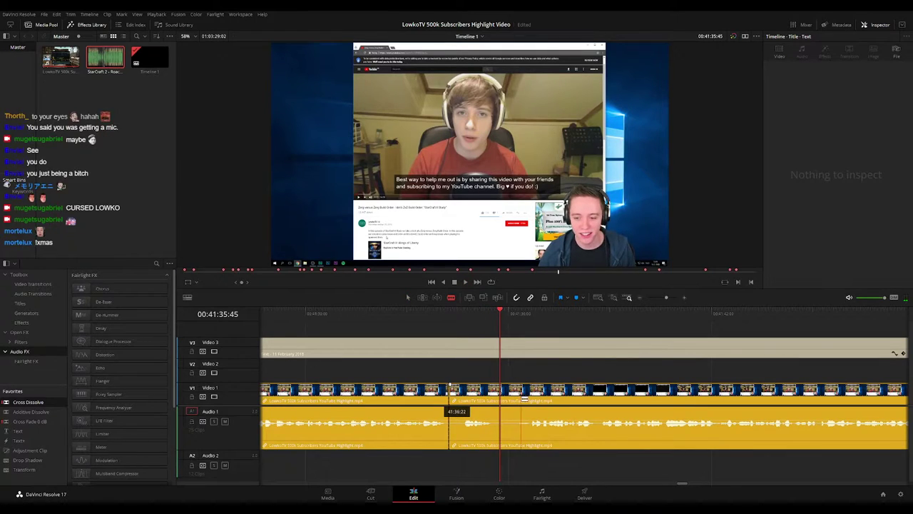
left_click(531, 398)
key("a")
left_click(507, 401)
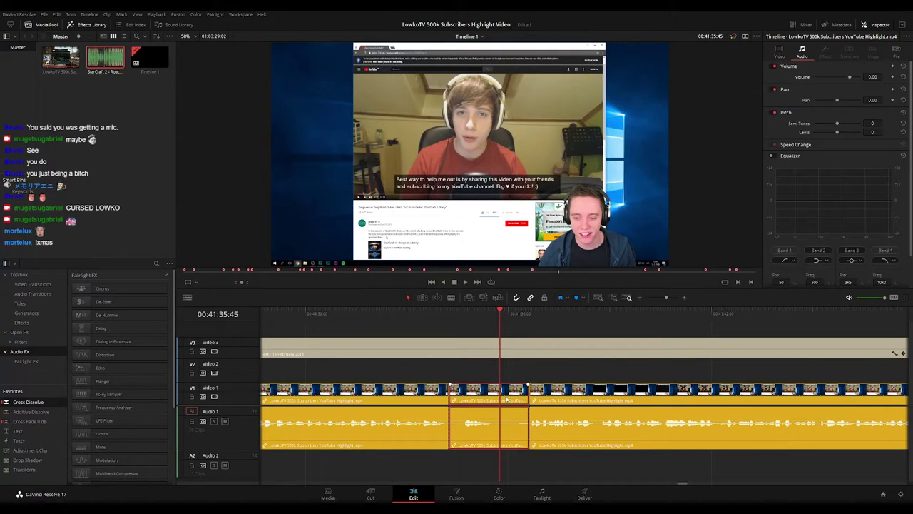
key("Delete")
Play across the new cut at about 00:41:34 and review the following footage up to about 00:41:46
left_click(428, 312)
key("space")
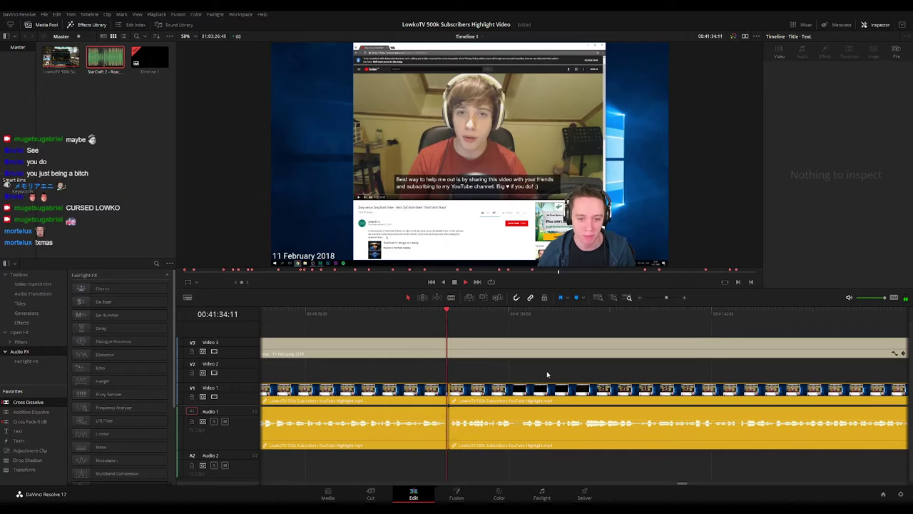
left_click_drag(643, 376, 568, 364)
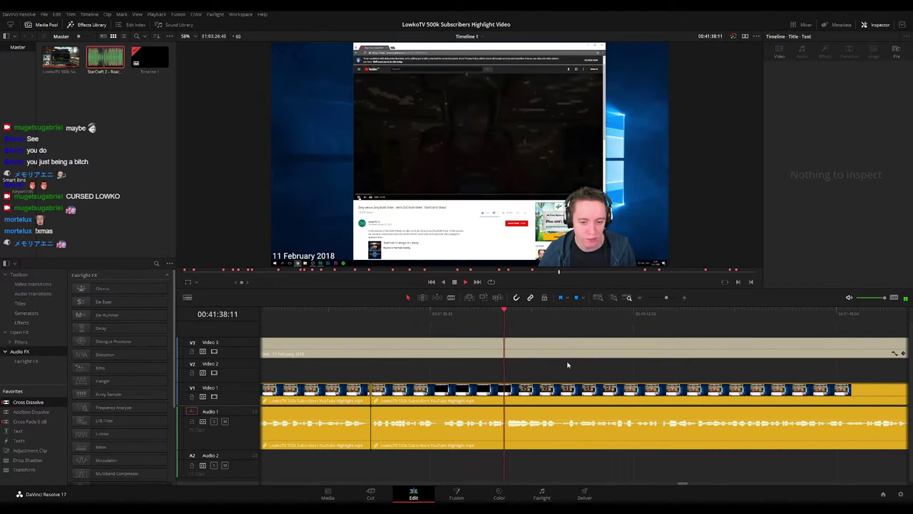
scroll(571, 369, "right", 3)
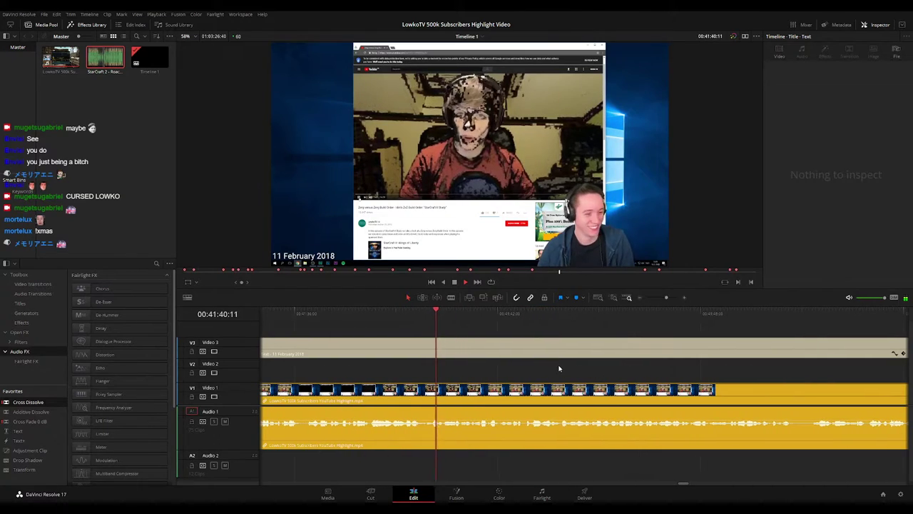
scroll(606, 363, "right", 2)
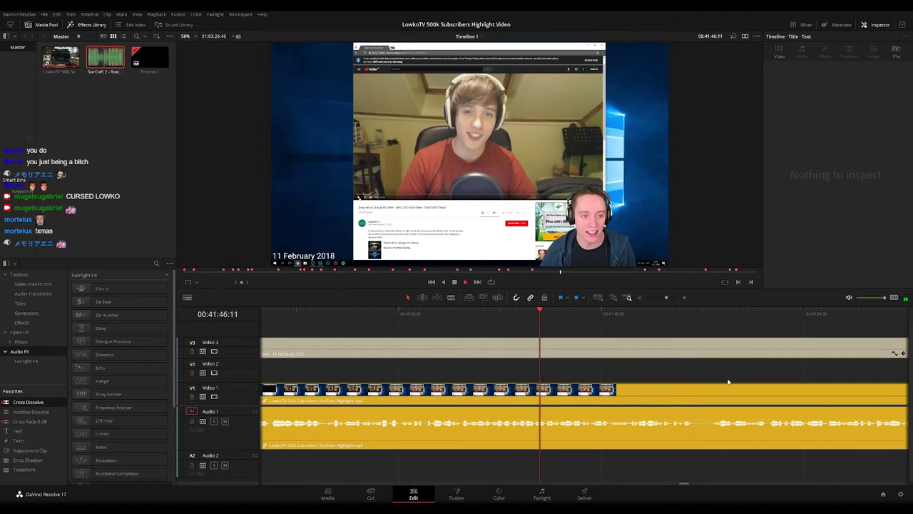
Place an Adjustment Clip on Video 2 at 00:41:54:02, where the channel's About page appears, and set its zoom to 2.510
scroll(618, 367, "right", 2)
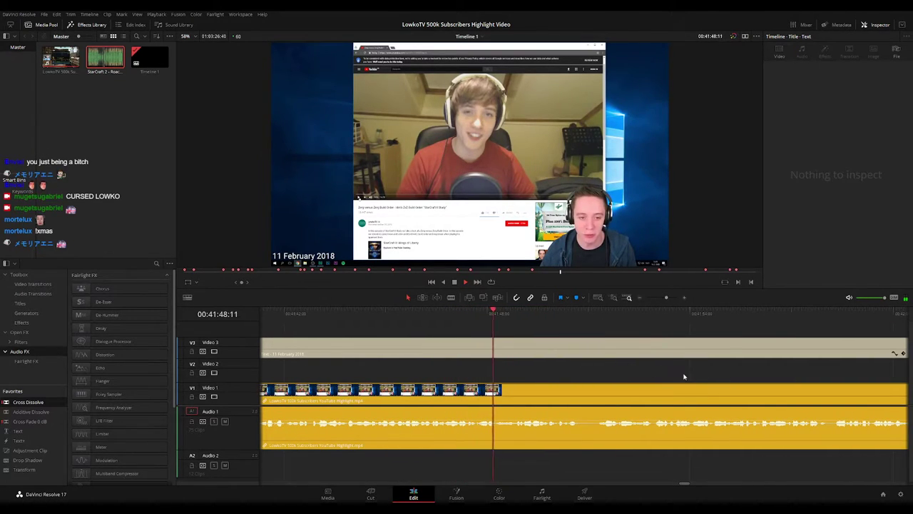
mouse_move(668, 297)
left_mouse_down()
mouse_move(646, 298)
mouse_move(663, 299)
left_mouse_up()
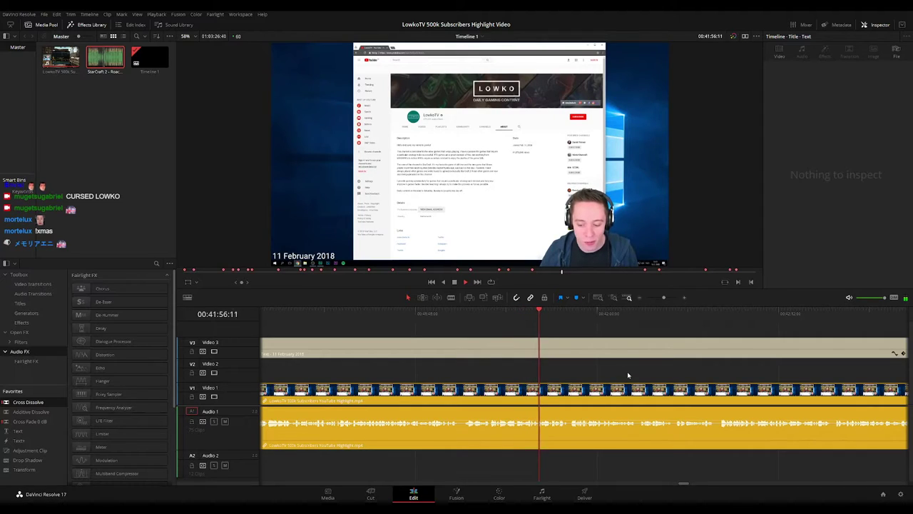
left_click_drag(472, 317, 465, 321)
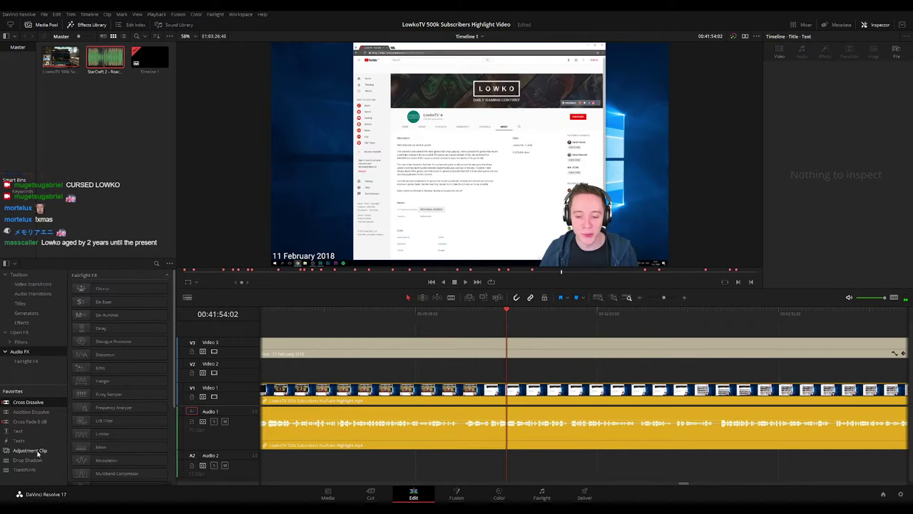
left_click_drag(38, 451, 523, 387)
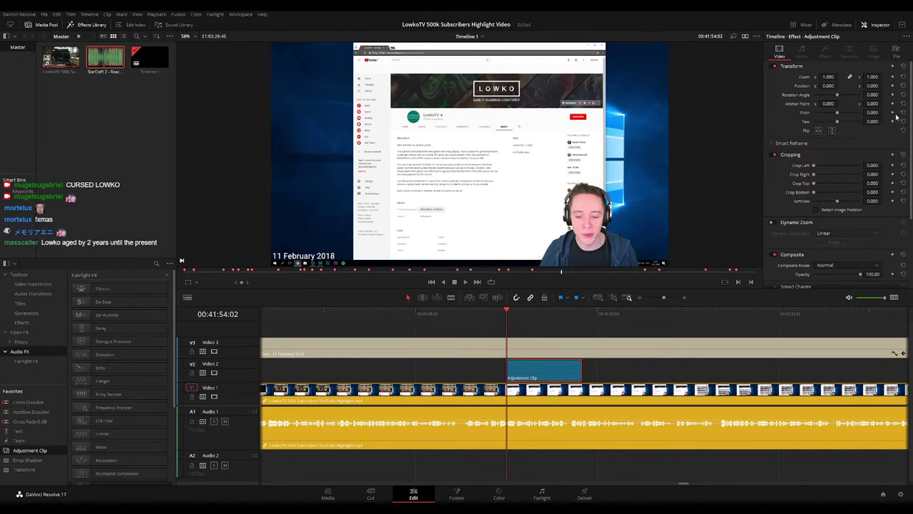
mouse_move(829, 77)
left_mouse_down()
mouse_move(841, 77)
mouse_move(825, 77)
left_mouse_up()
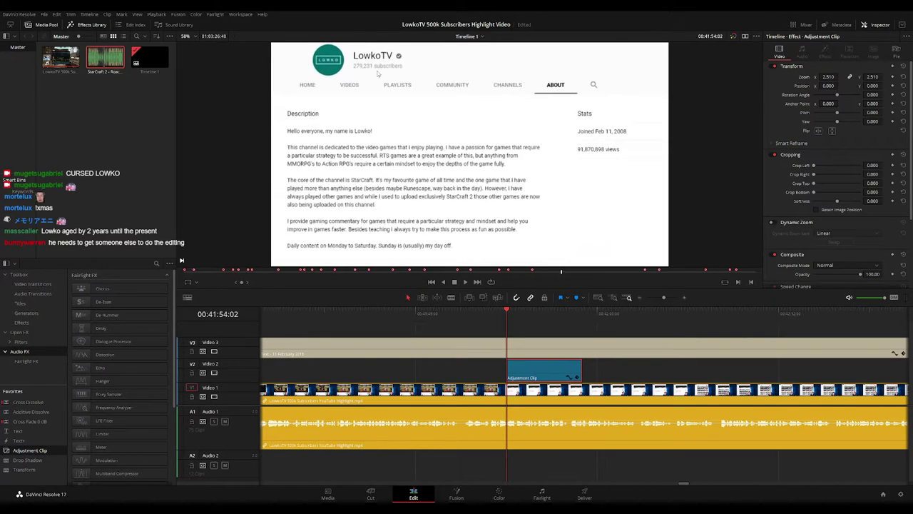
Split the Video 1 clip and its audio at 00:42:07:48 and ripple-delete the pause of under a second that follows
key("space")
left_click(646, 371)
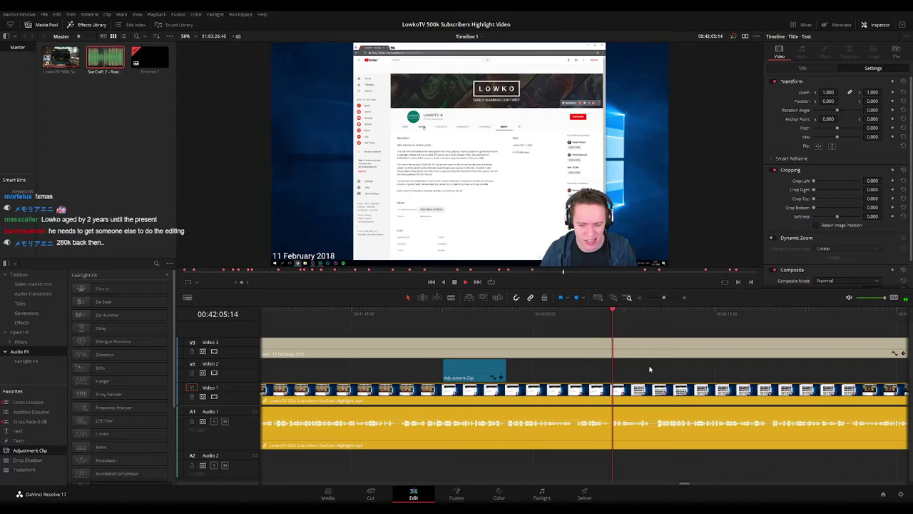
left_click_drag(730, 372, 630, 362)
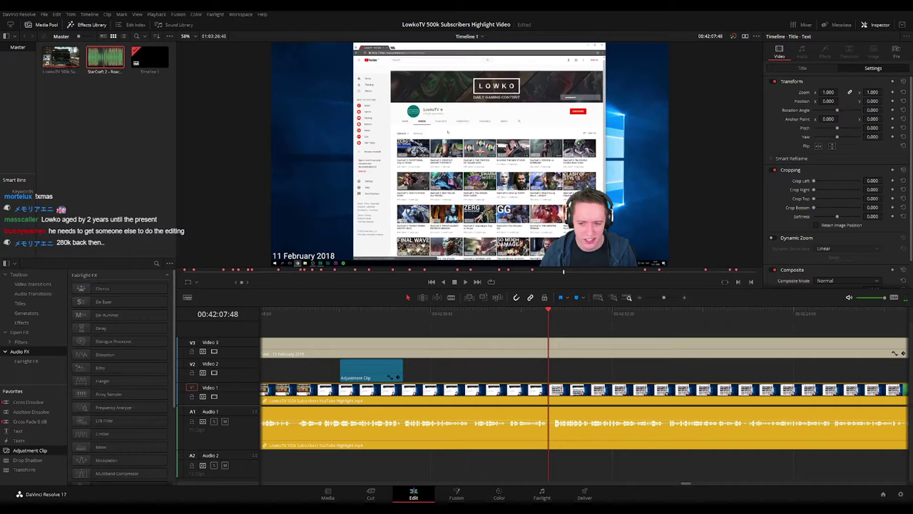
key("space")
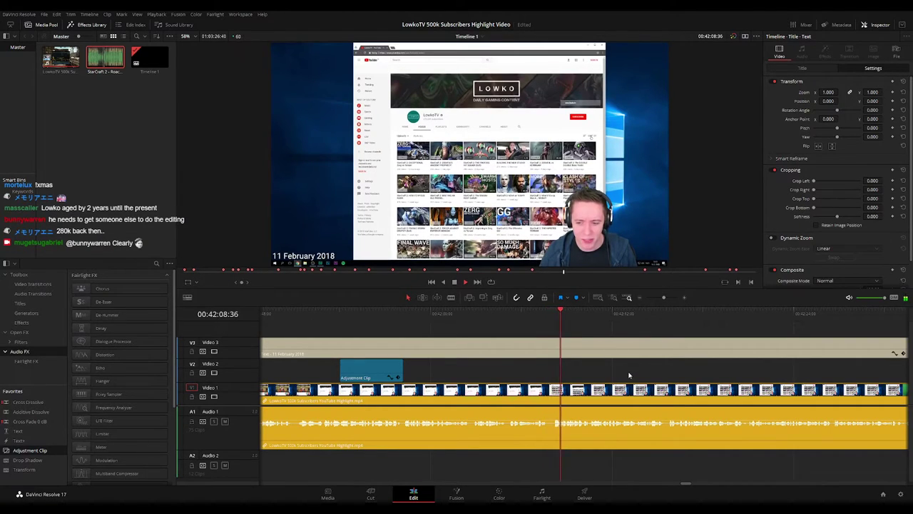
key("space")
key("b")
left_click(548, 391)
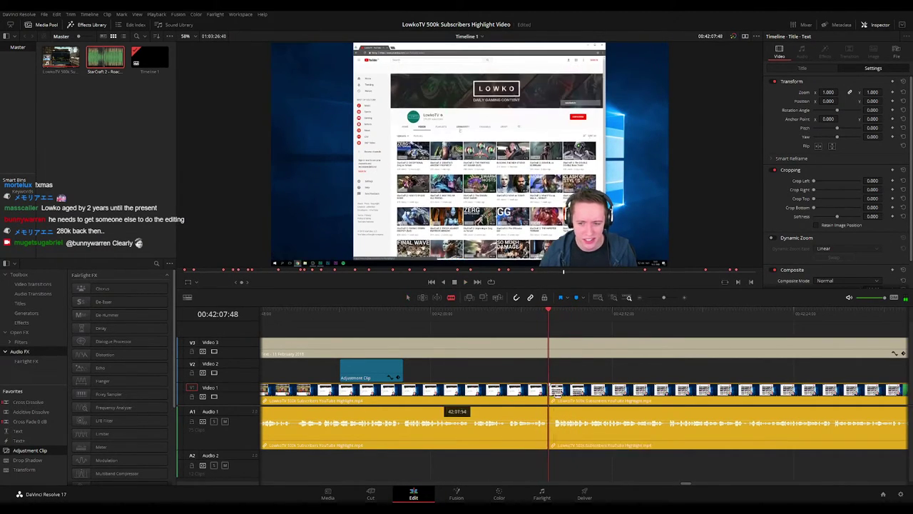
key("a")
left_click(556, 399)
key("Delete")
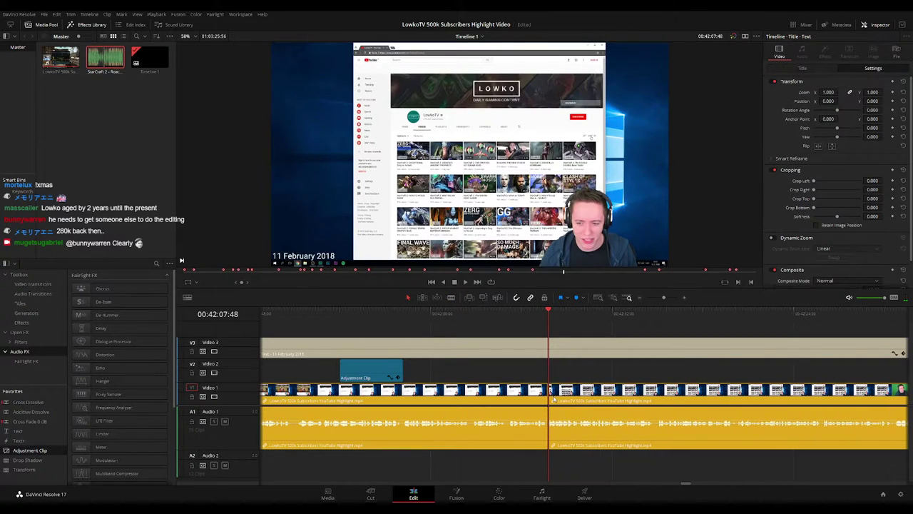
Trim about three more frames from the start of the clip right after the 00:42:07:48 cut and close the gap
key("space")
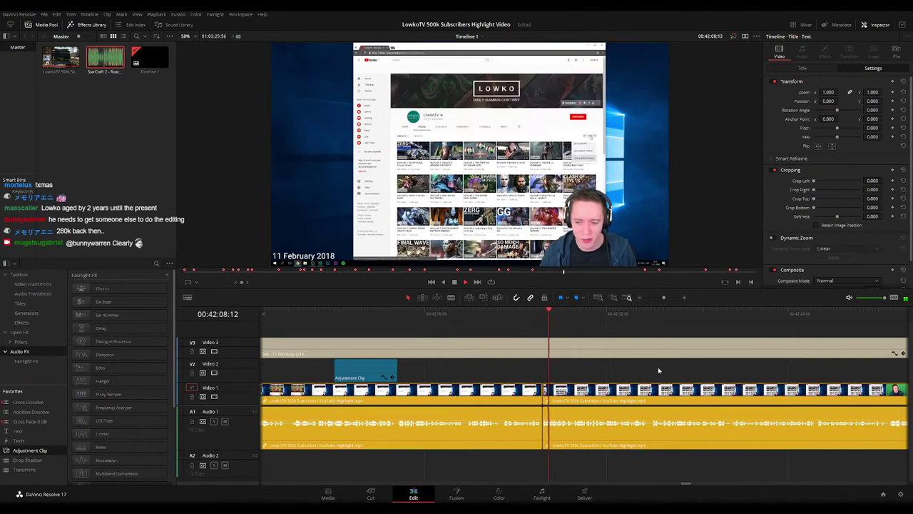
key("ctrl+=")
key("ctrl+=")
key("ctrl+=")
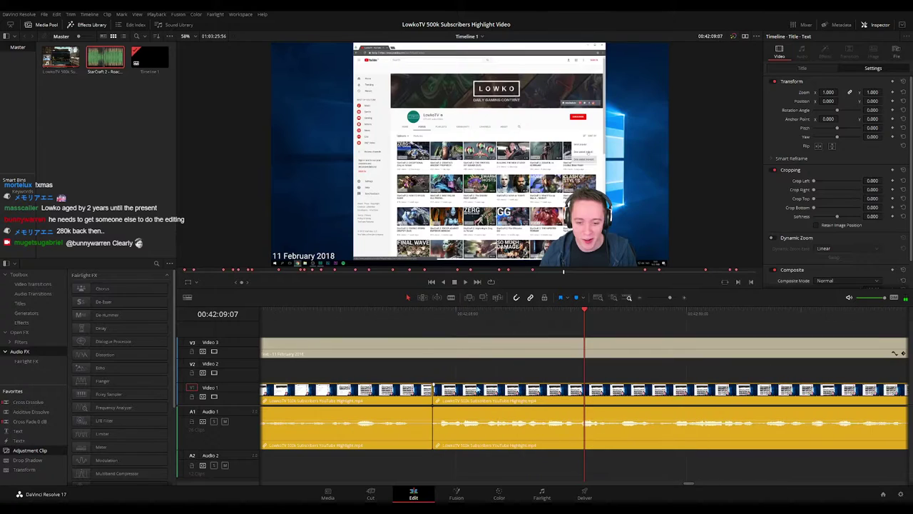
key("b")
left_click(440, 400)
key("a")
left_click(436, 396)
key("Delete")
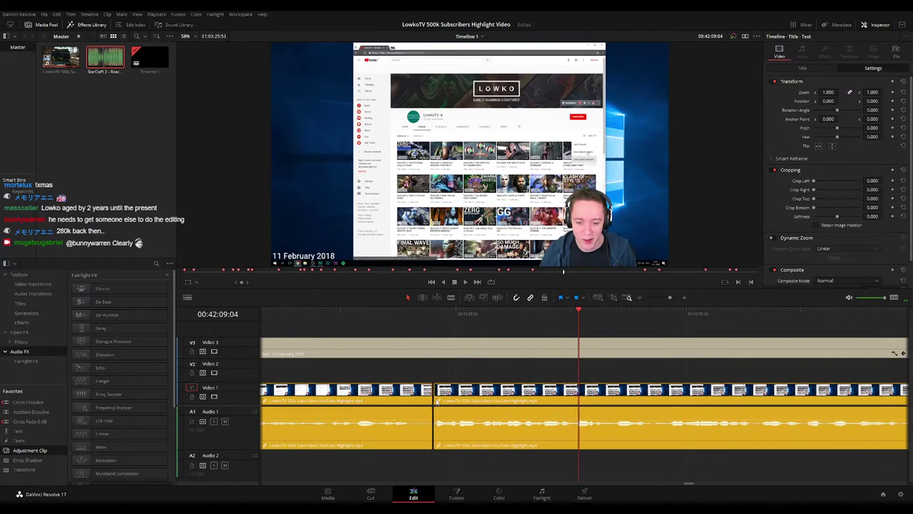
Play from the refined cut at about 00:42:08 and review the footage and waveform up to about 00:42:36
key("space")
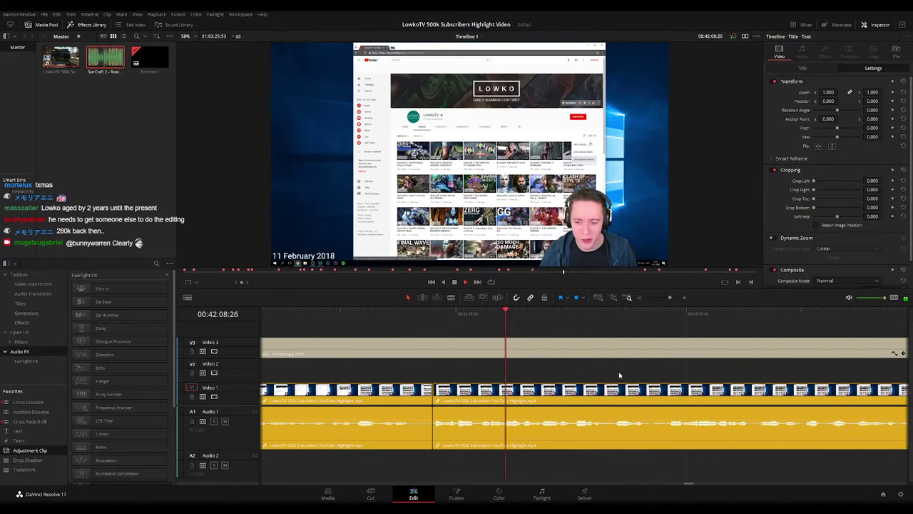
scroll(660, 376, "right", 1)
left_click_drag(670, 297, 663, 299)
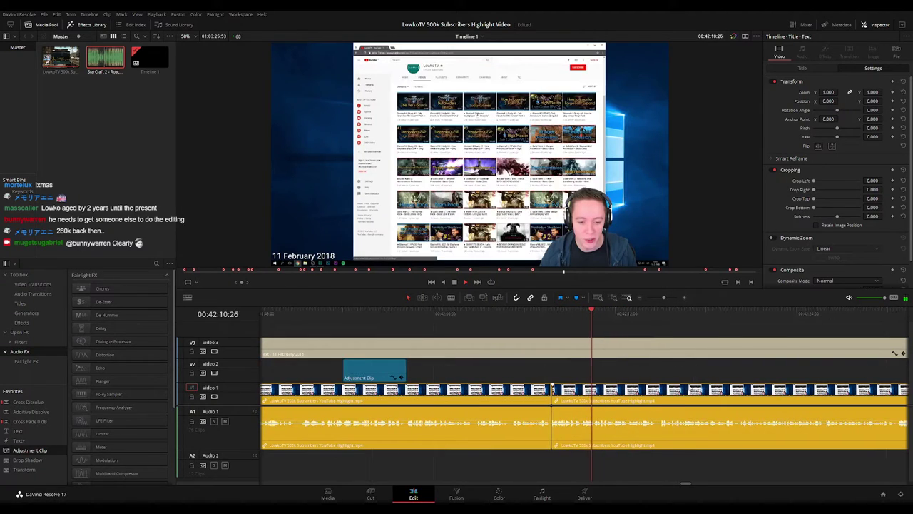
scroll(604, 369, "right", 3)
scroll(576, 367, "right", 2)
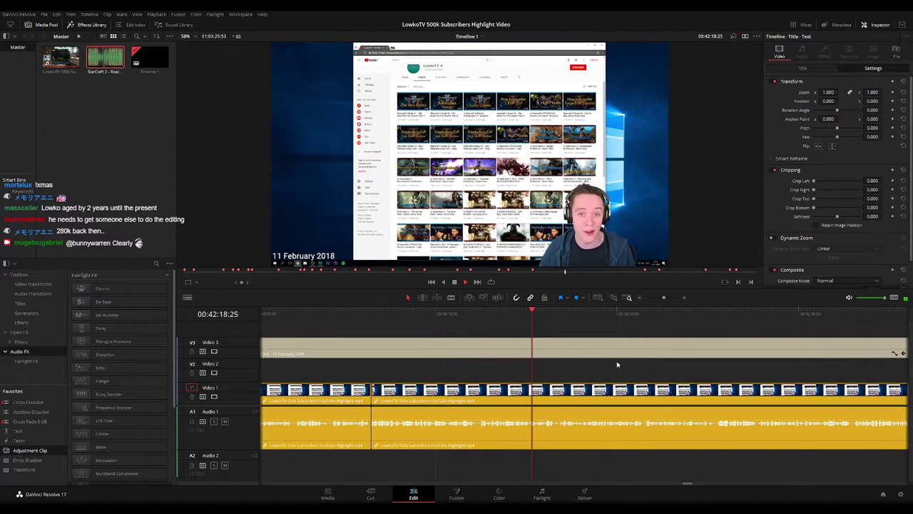
scroll(605, 362, "right", 2)
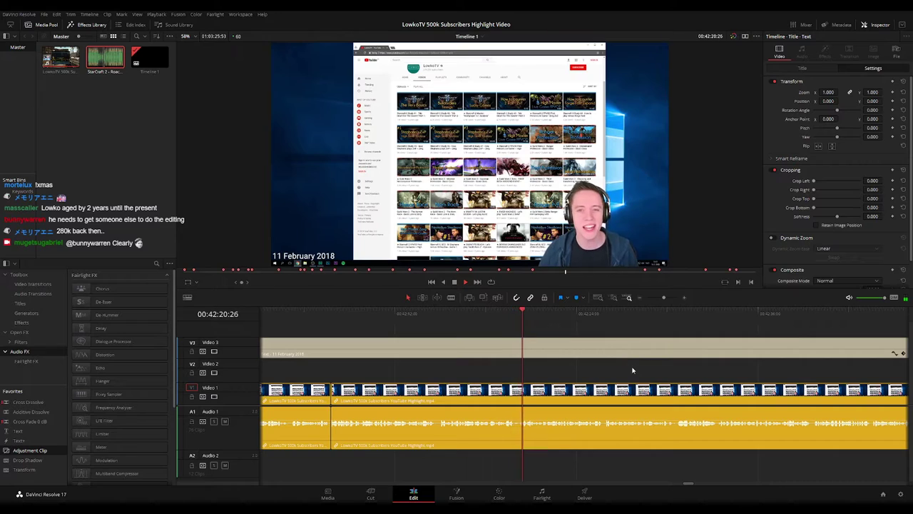
scroll(573, 363, "right", 3)
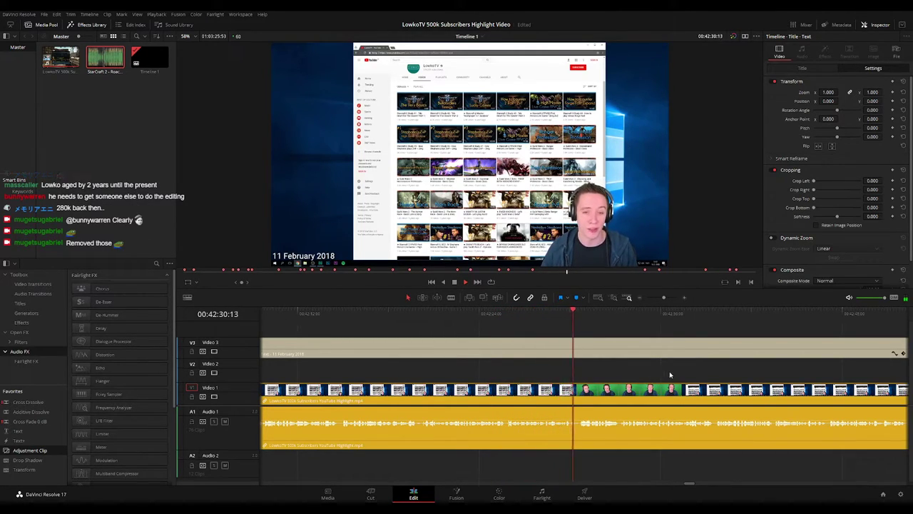
left_click_drag(668, 374, 602, 362)
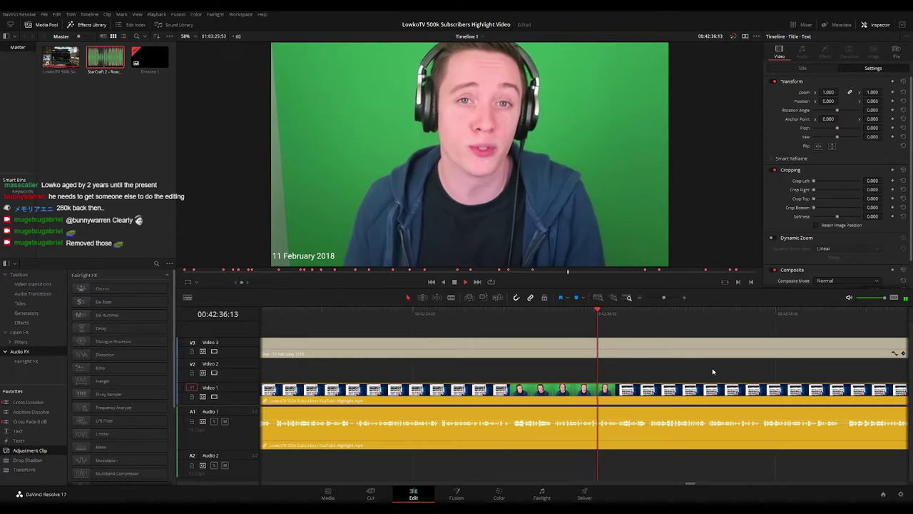
Review the green-screen footage from about 00:42:36 to 00:43:07, checking the speech and waveform for pauses
scroll(578, 354, "right", 4)
scroll(602, 371, "right", 2)
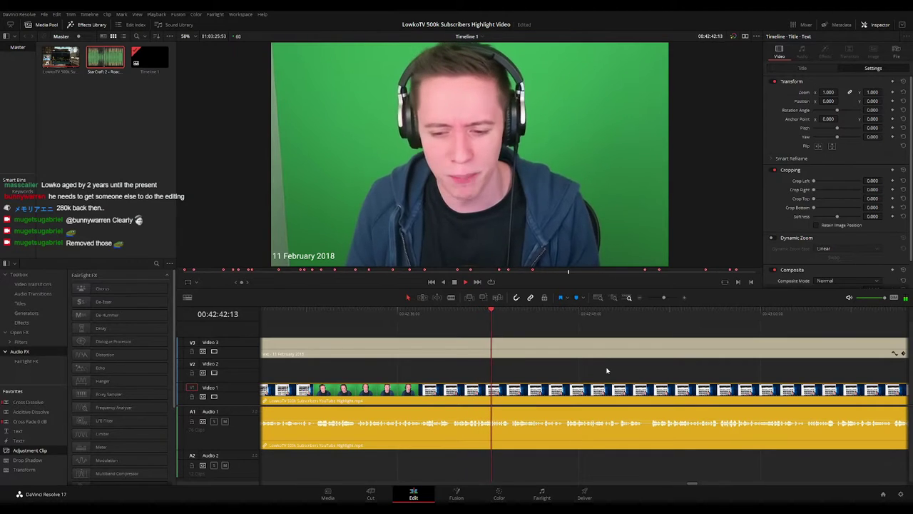
scroll(629, 370, "right", 2)
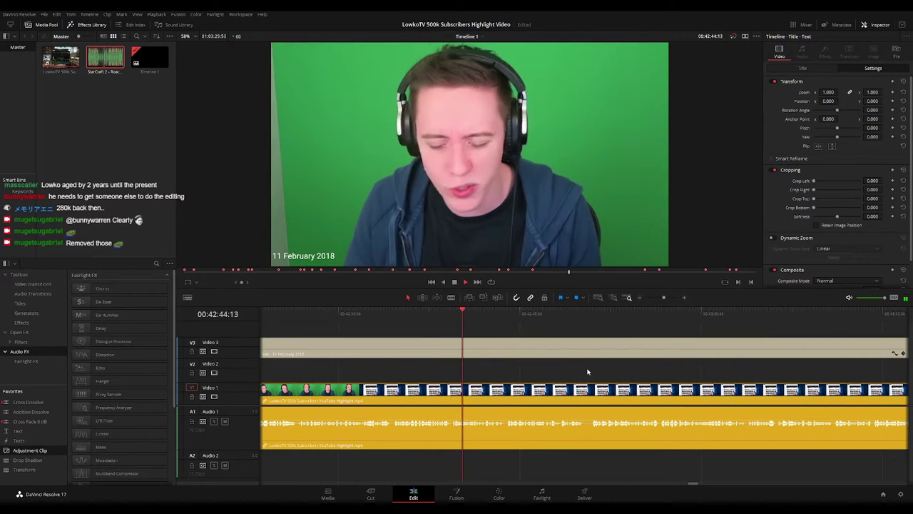
scroll(596, 374, "right", 1)
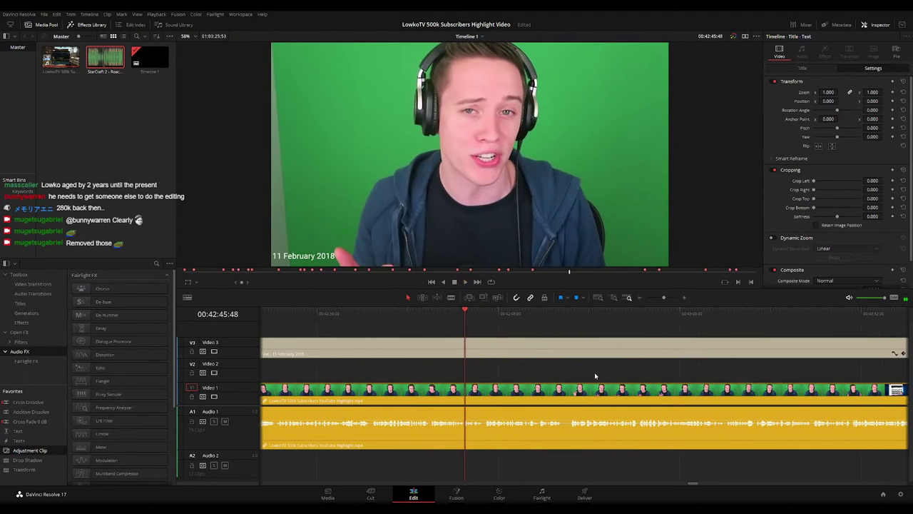
scroll(606, 374, "right", 2)
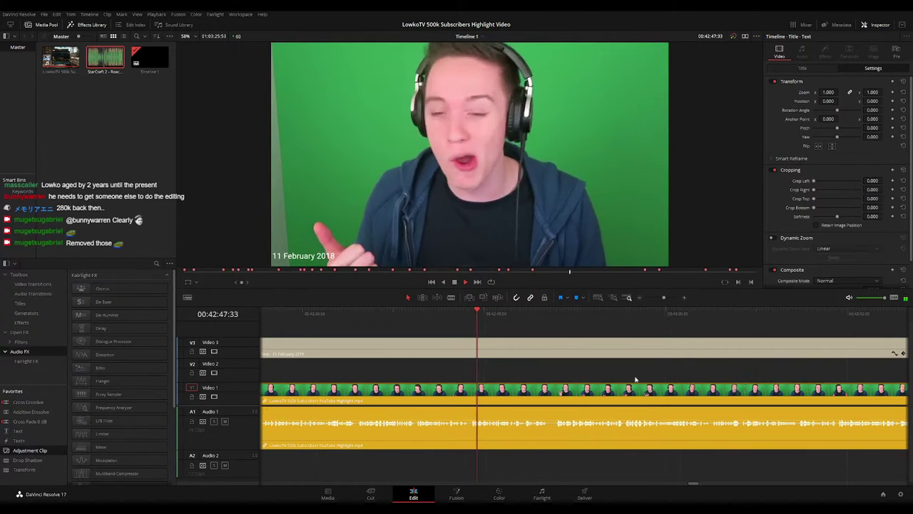
scroll(608, 373, "right", 1)
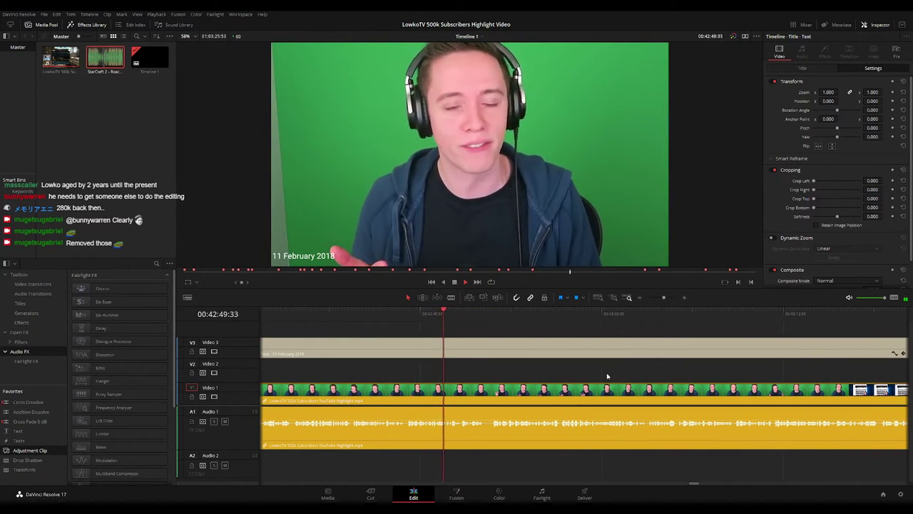
scroll(620, 378, "right", 2)
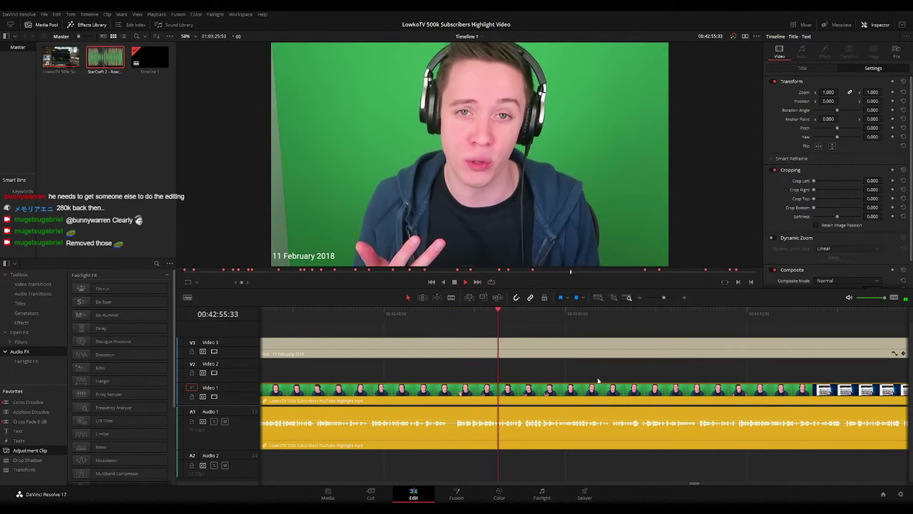
scroll(613, 375, "right", 3)
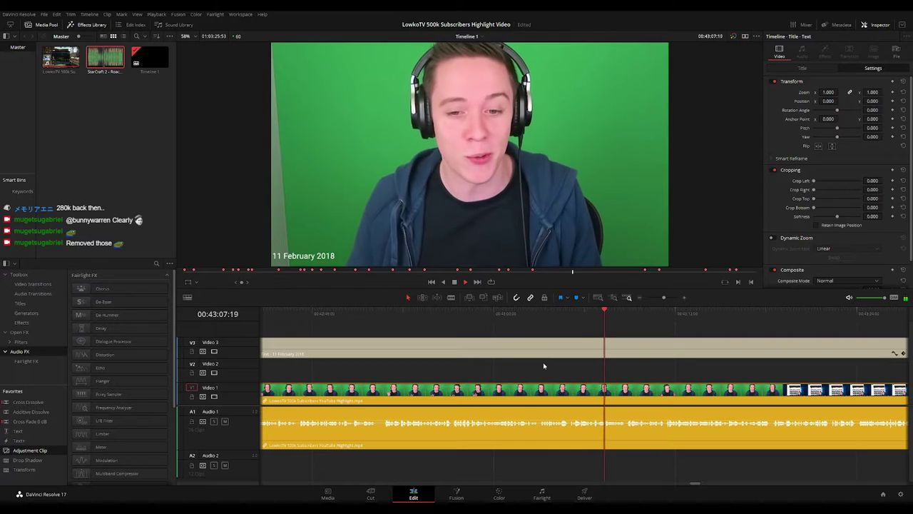
Continue reviewing the green-screen talk from about 00:43:07 and stop playback at 00:44:29:31
left_click_drag(646, 369, 512, 363)
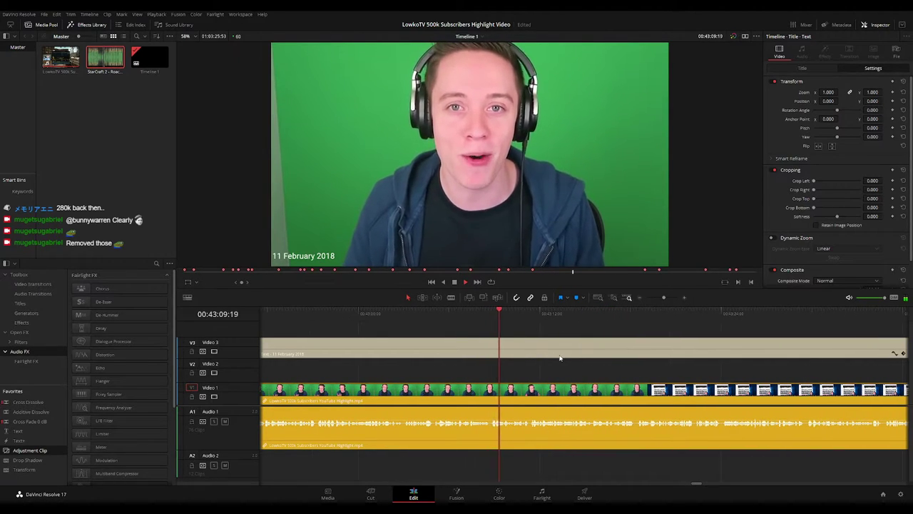
mouse_move(665, 298)
left_mouse_down()
mouse_move(654, 297)
mouse_move(663, 297)
left_mouse_up()
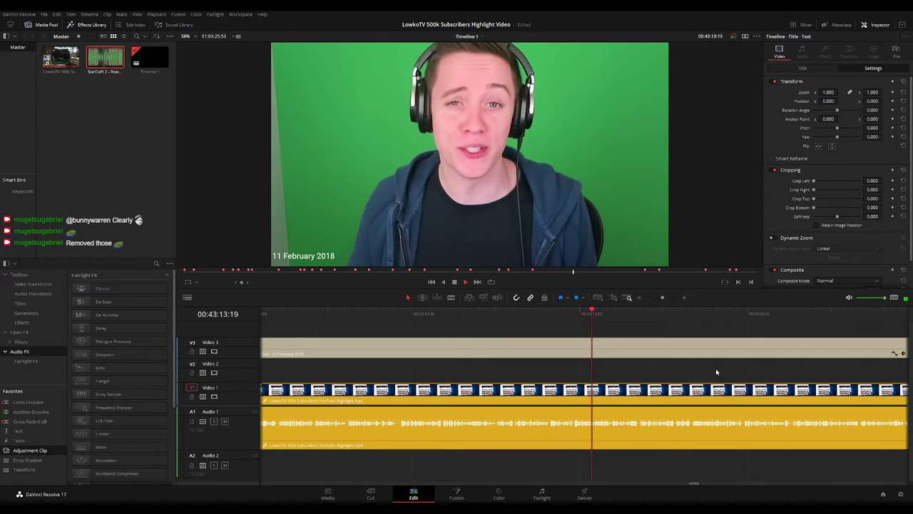
left_click_drag(716, 368, 598, 357)
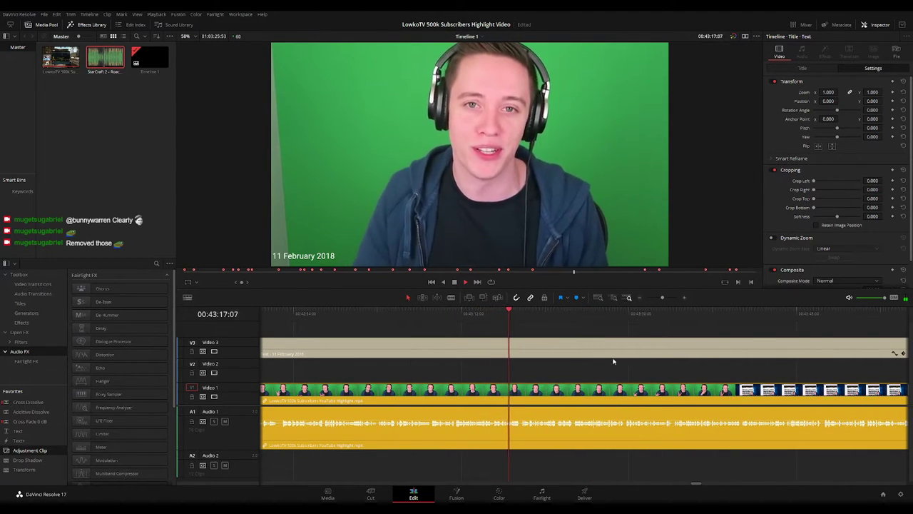
scroll(544, 361, "right", 2)
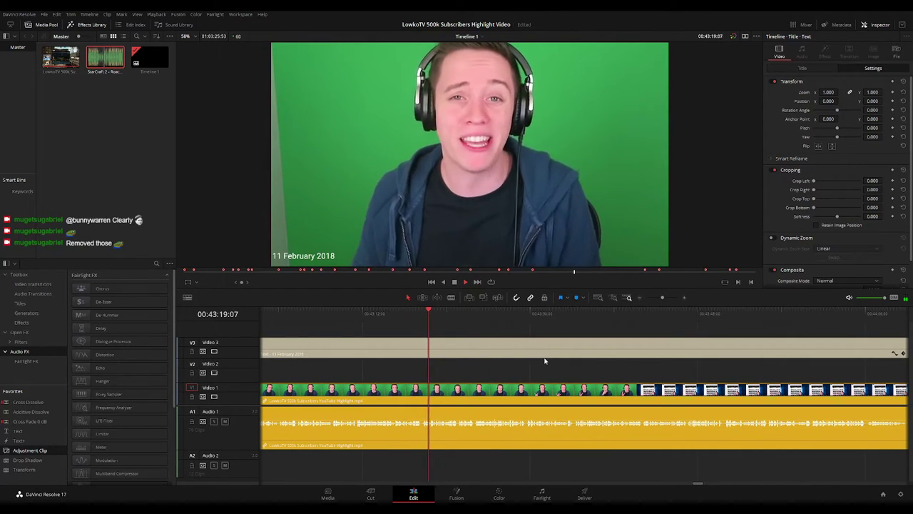
scroll(526, 373, "right", 1)
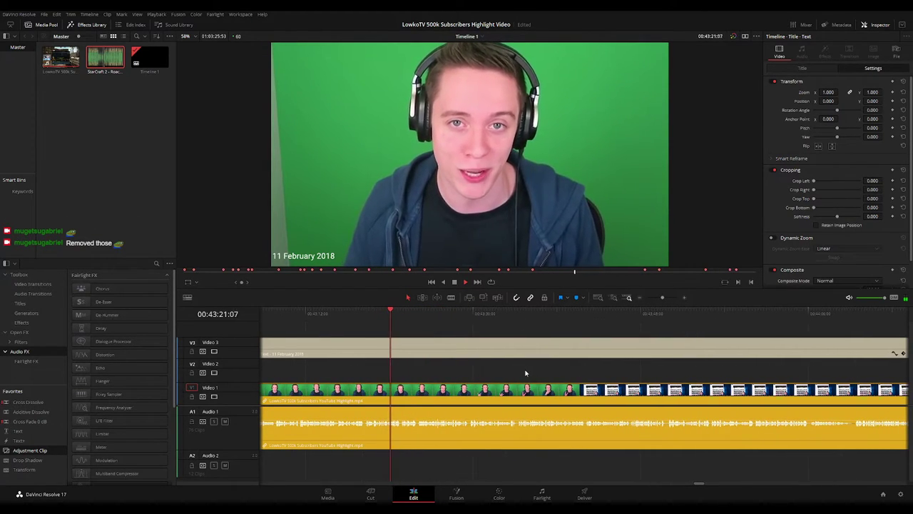
scroll(528, 373, "right", 1)
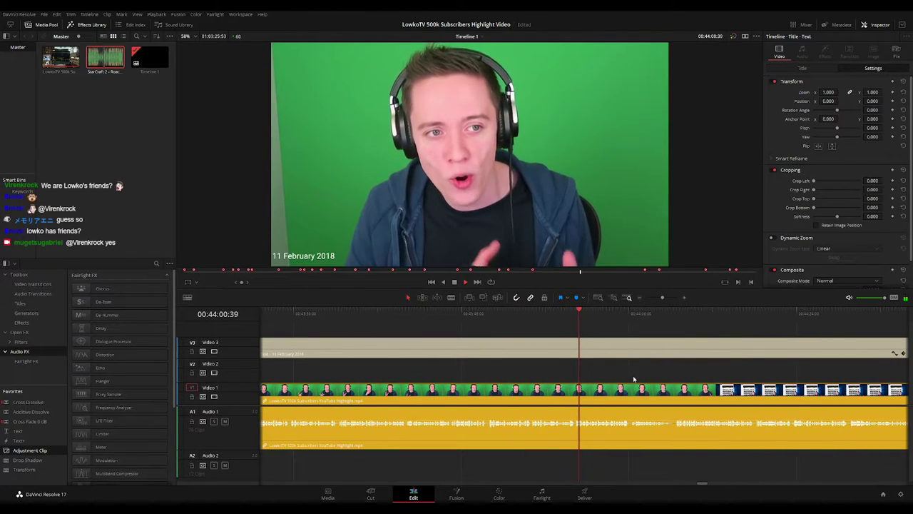
left_click_drag(662, 298, 662, 297)
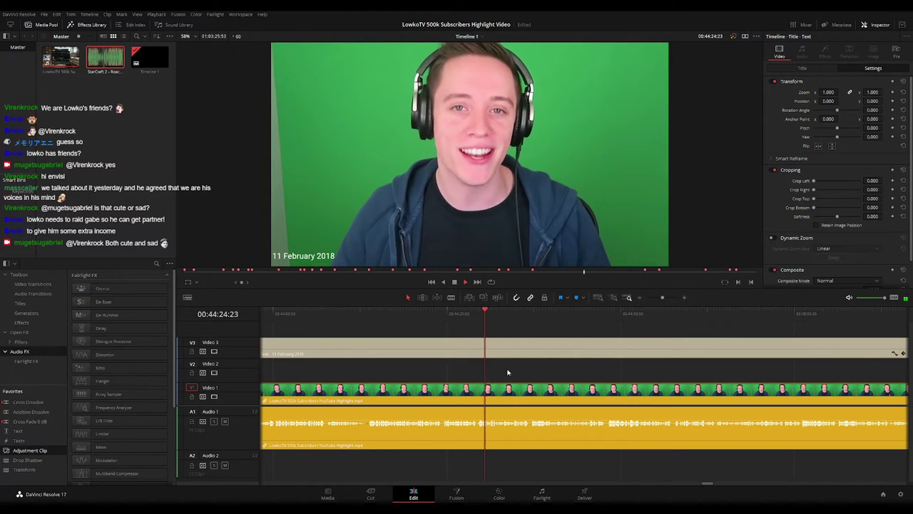
scroll(511, 372, "down", 1)
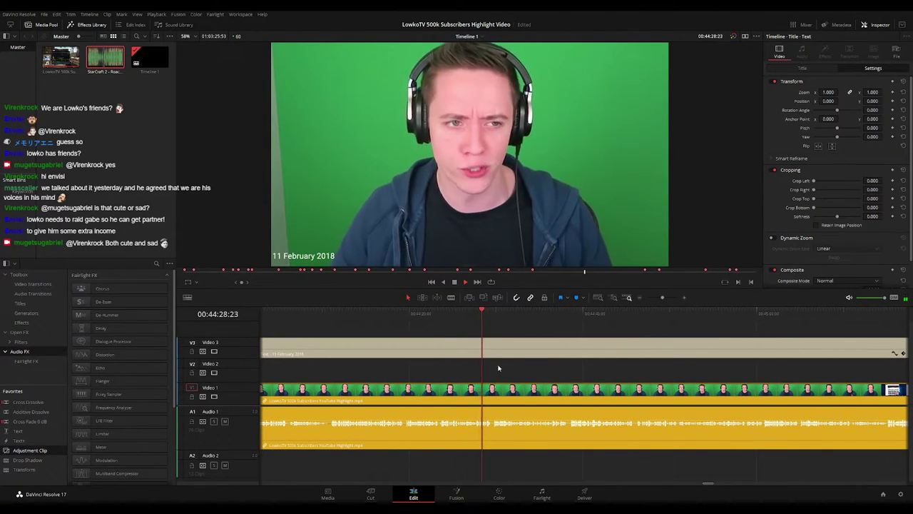
key("space")
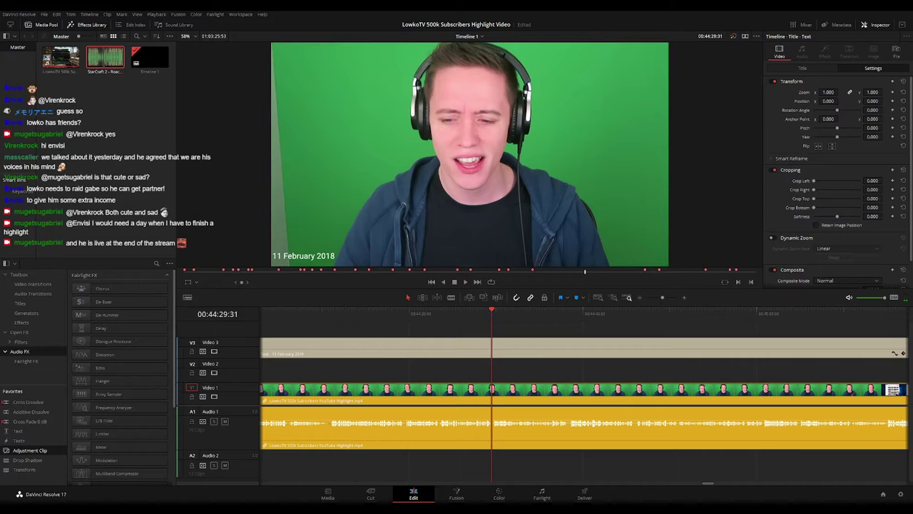
Continue reviewing the green-screen talk from 00:44:29:31 to about 00:44:54, listening for pauses
scroll(530, 362, "right", 1)
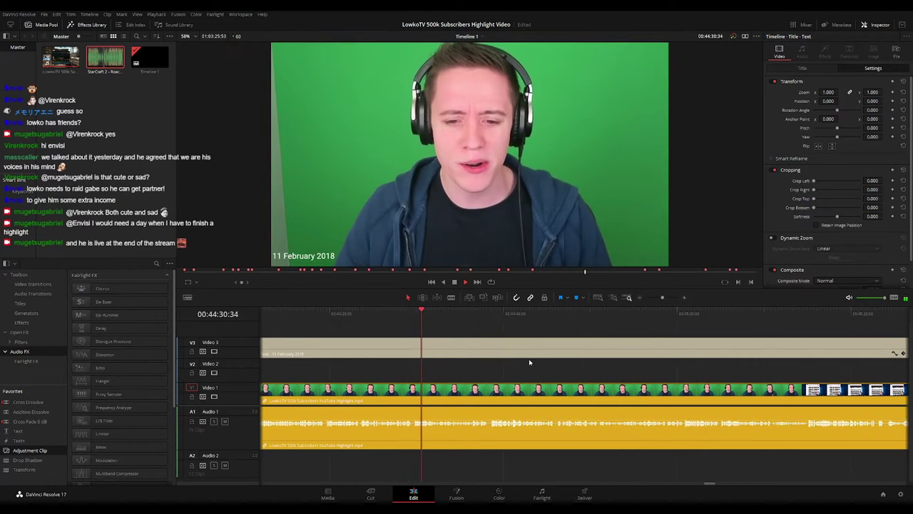
scroll(521, 364, "right", 1)
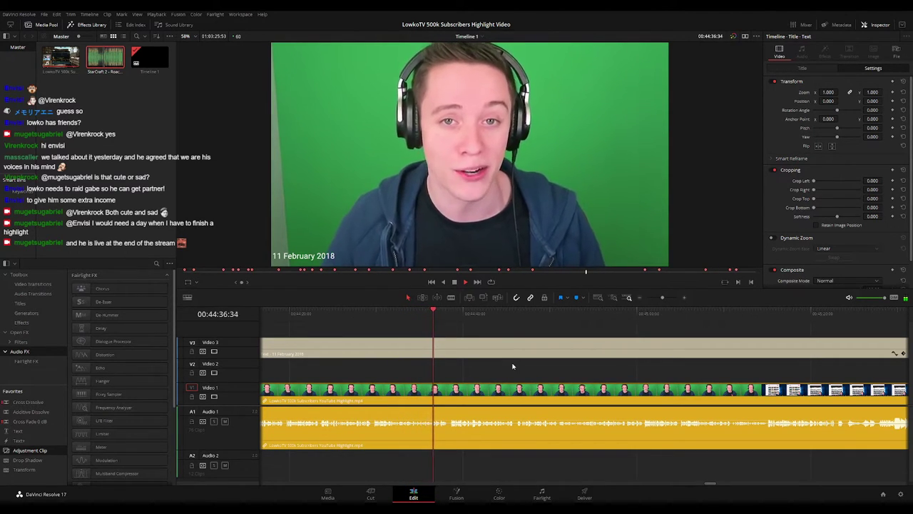
scroll(459, 364, "right", 2)
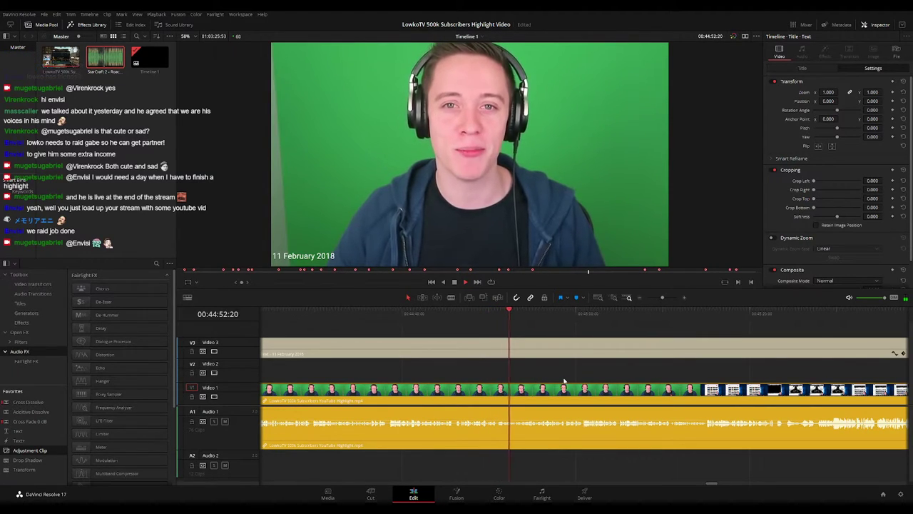
left_click_drag(596, 380, 502, 369)
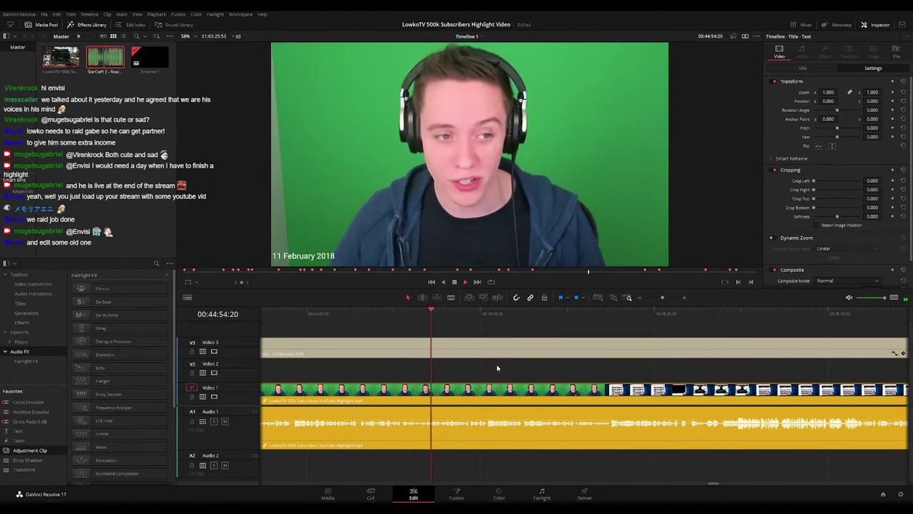
Check the end of the green-screen talk near 00:45:14, and replay the speech from about 00:44:40
left_click_drag(463, 315, 661, 321)
left_click(607, 311)
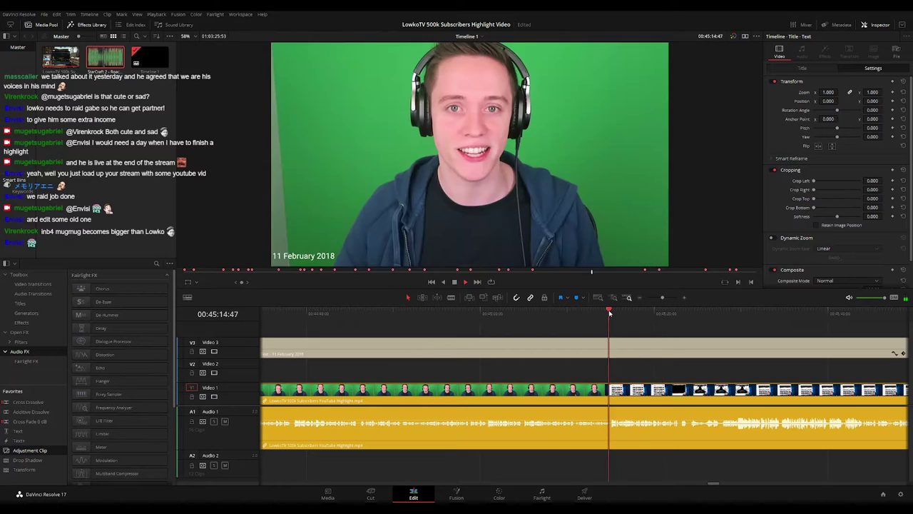
scroll(566, 371, "left", 2)
key("space")
left_click(398, 314)
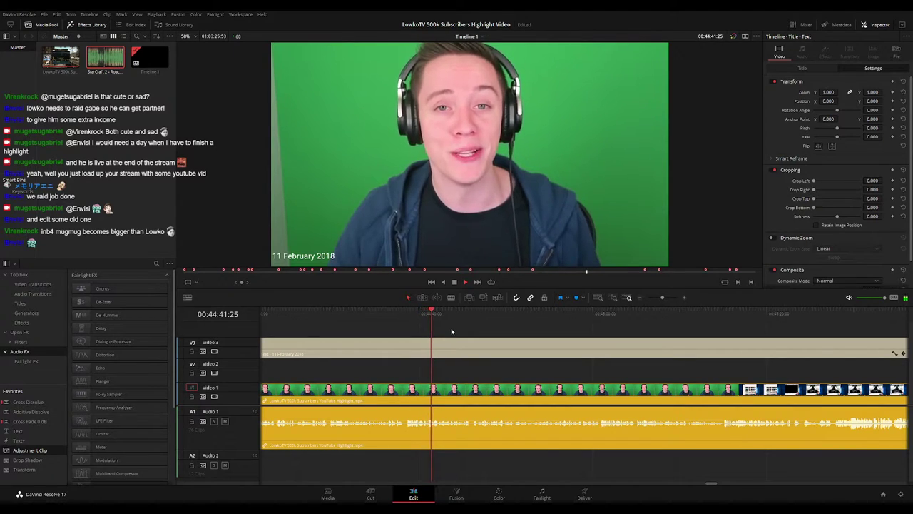
scroll(478, 374, "left", 1)
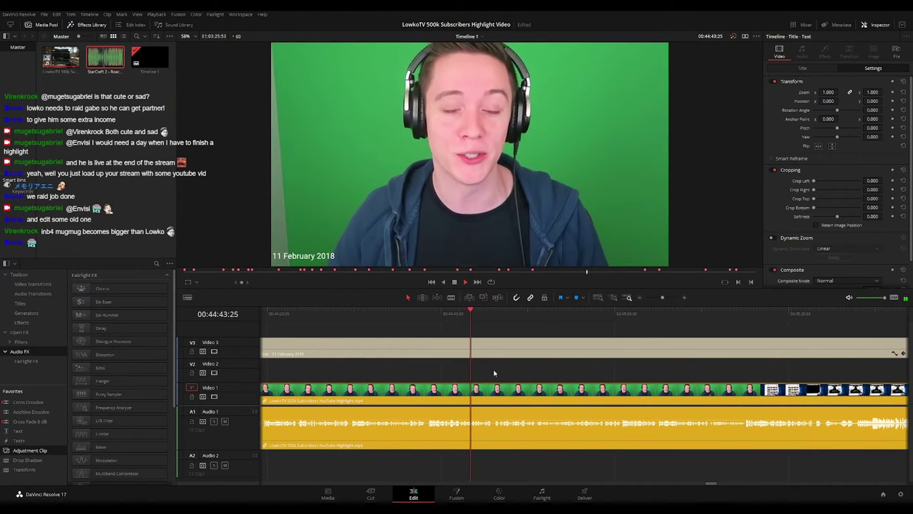
Skip ahead to the Skyrim Dawnguard screen footage, review it for pauses and stop playback at 00:45:40:04
left_click(496, 313)
left_click_drag(496, 313, 726, 314)
left_click(749, 315)
scroll(501, 361, "right", 5)
left_click_drag(501, 360, 424, 379)
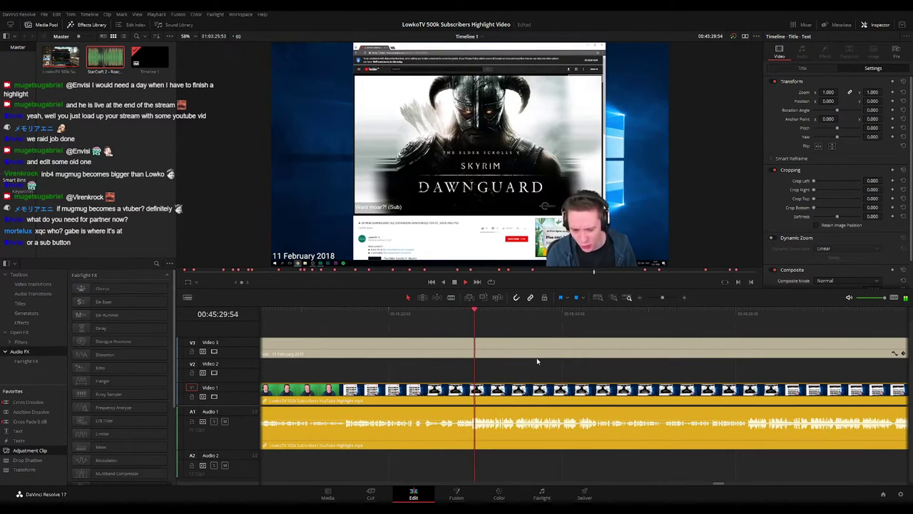
left_click(467, 311)
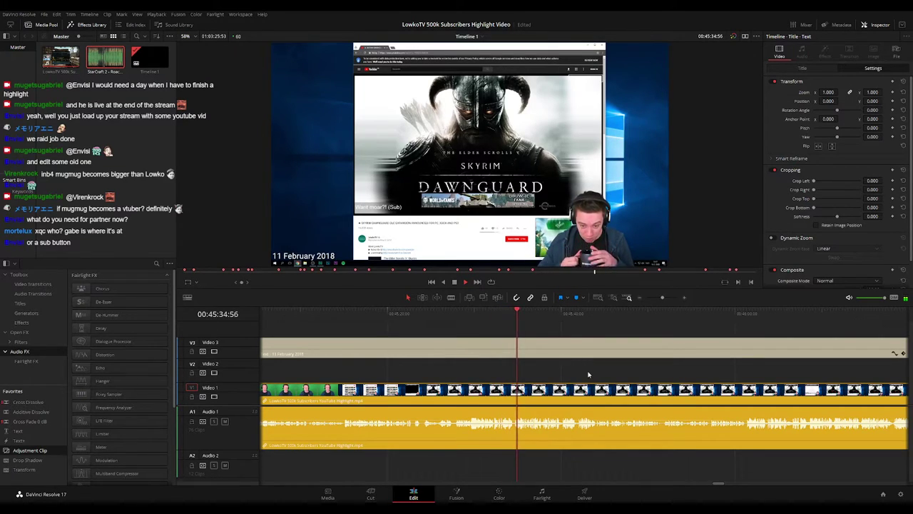
left_click_drag(579, 368, 468, 360)
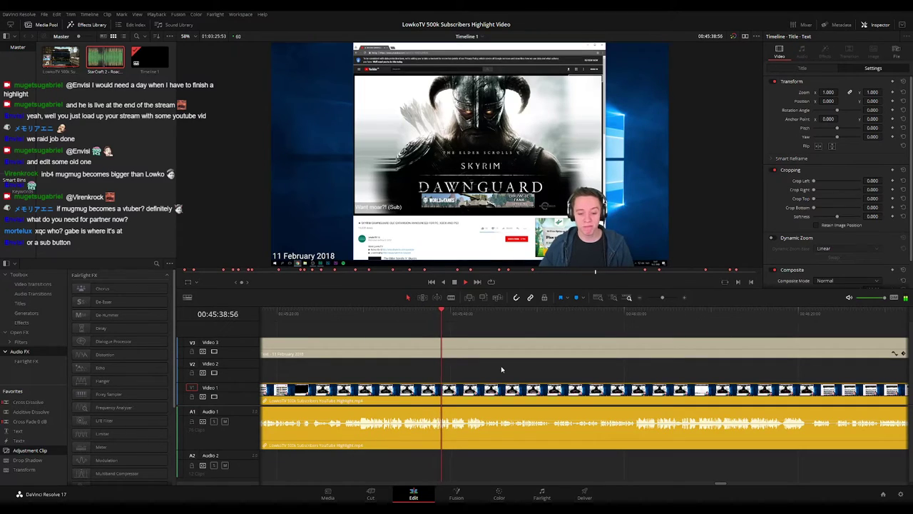
key("space")
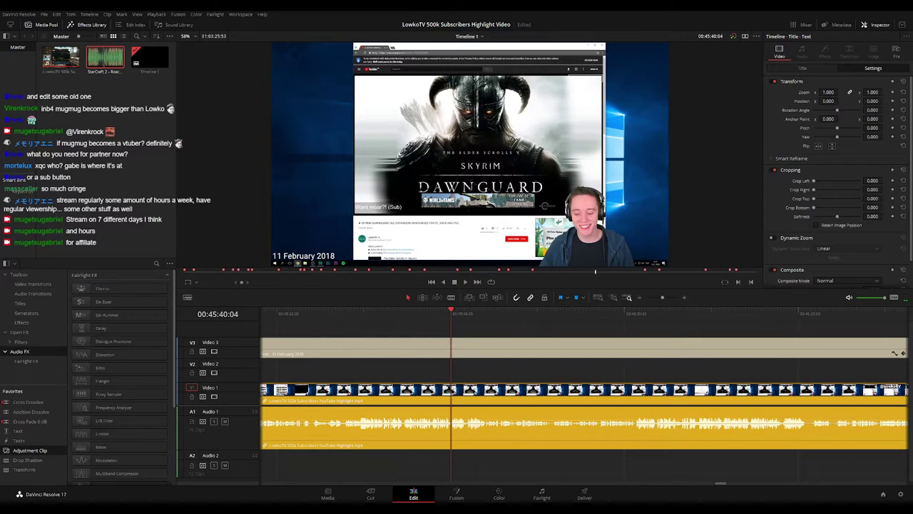
Play on, replay from about 00:45:42 and review the Dawnguard commentary up to about 00:46:23
key("space")
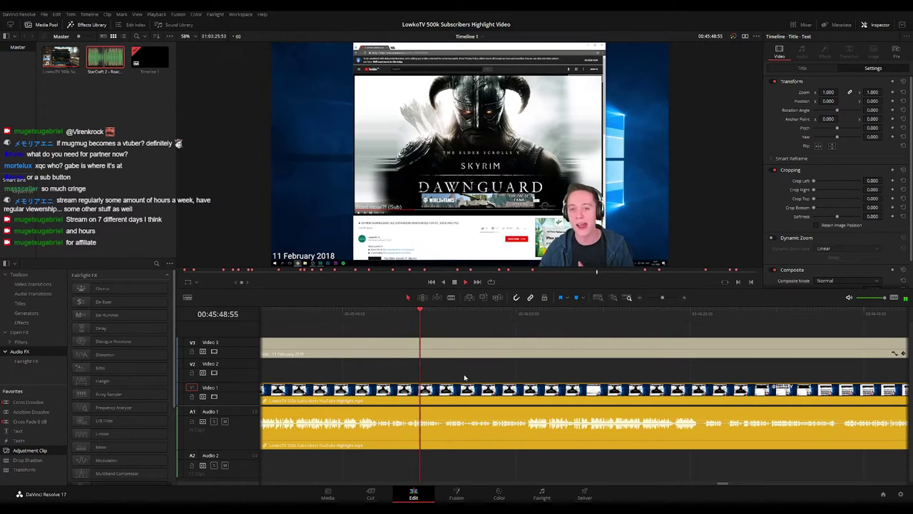
left_click_drag(386, 314, 364, 314)
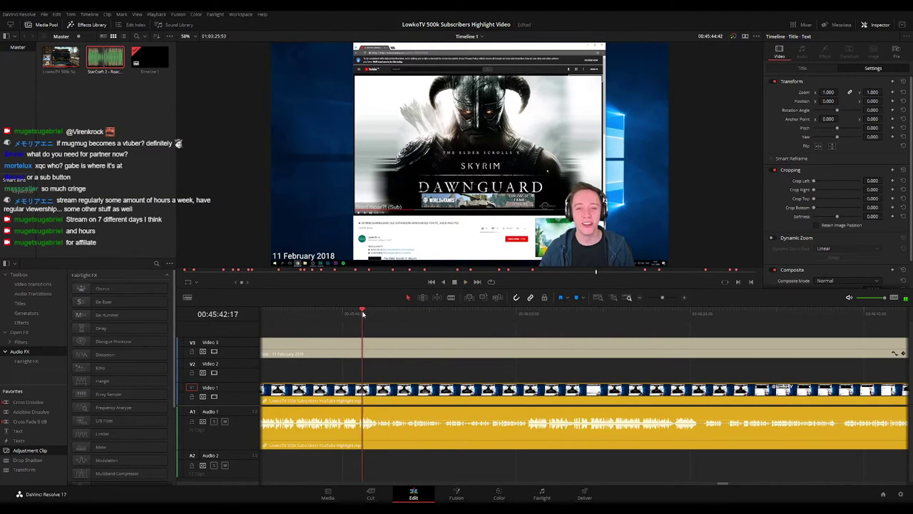
key("space")
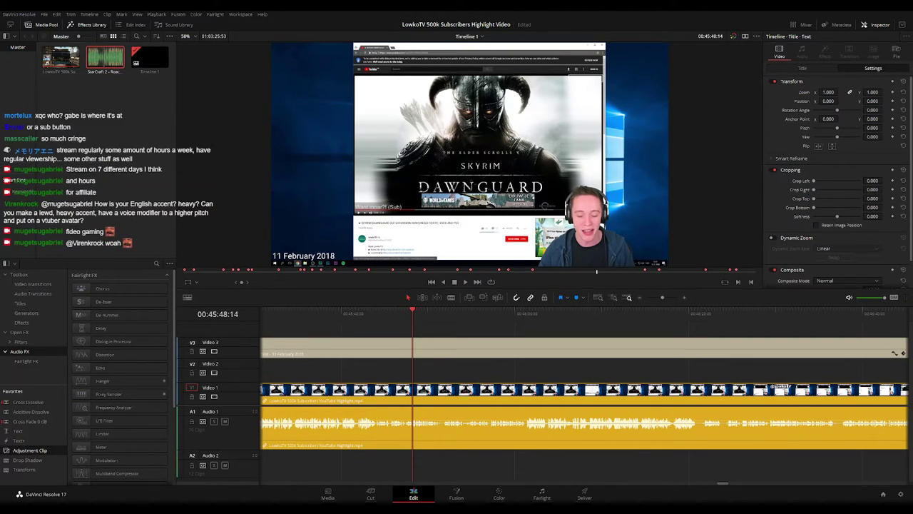
key("space")
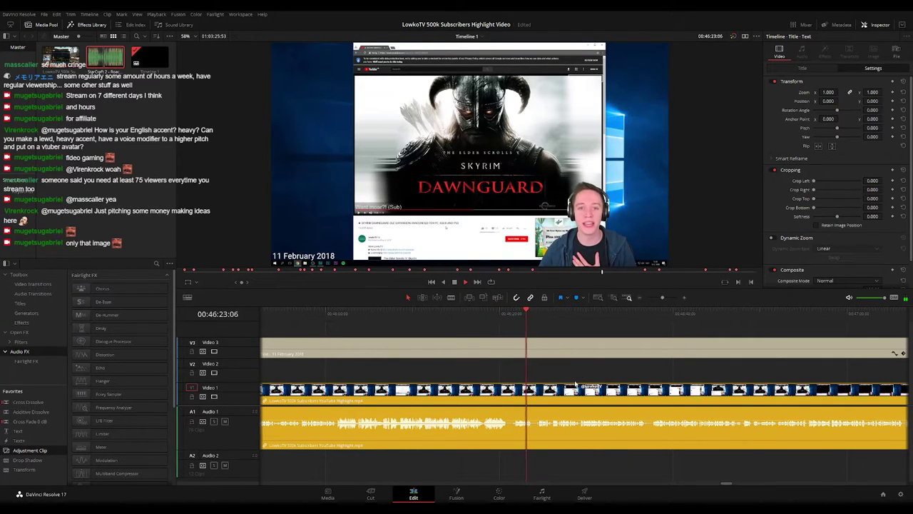
Split the clip on both sides of the silent gap at about 00:46:24 and ripple-delete the piece between
scroll(567, 411, "up", 3)
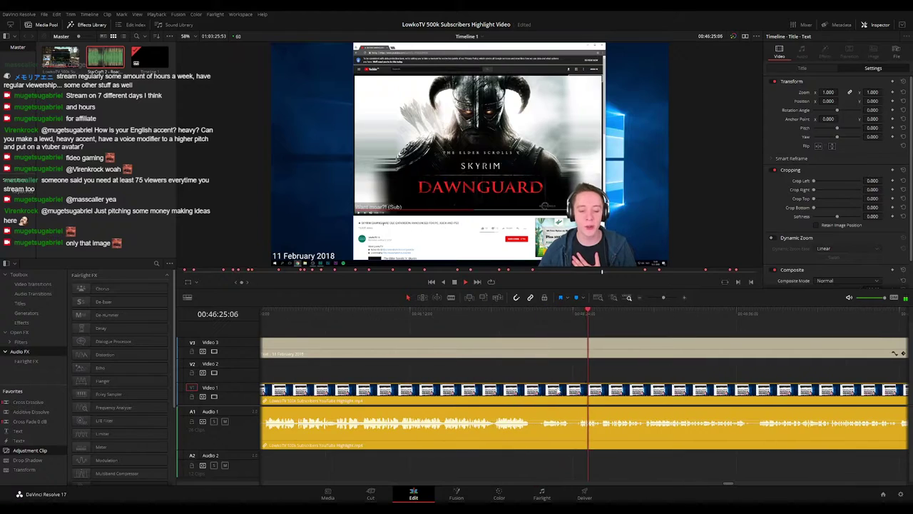
key("b")
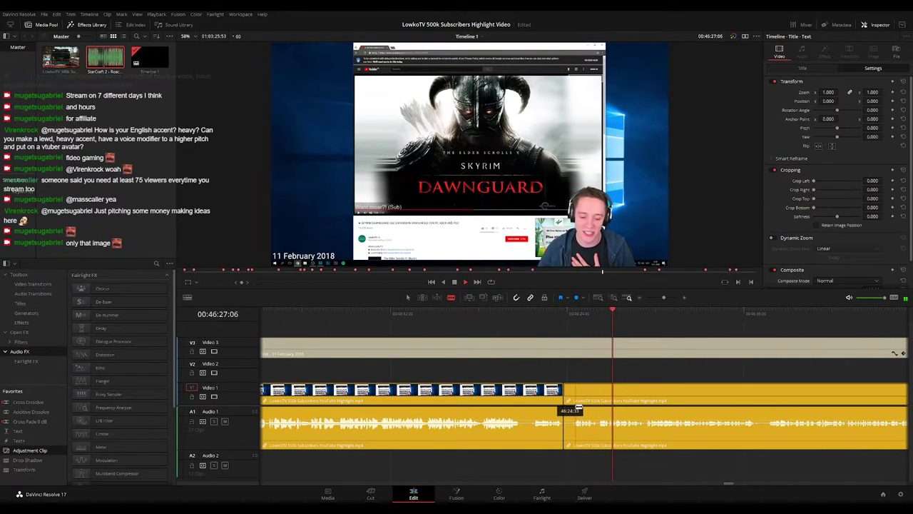
left_click(565, 412)
left_click(577, 403)
key("a")
left_click(574, 401)
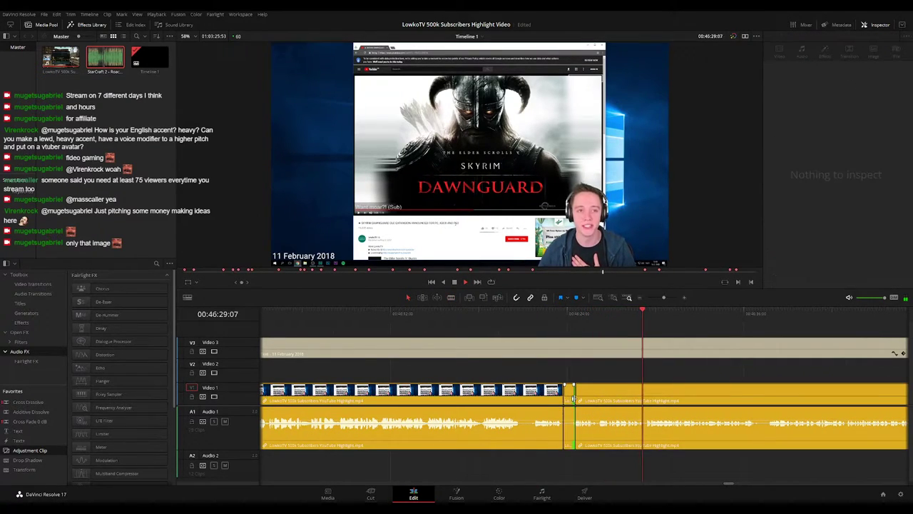
left_click(569, 399)
key("BackSpace")
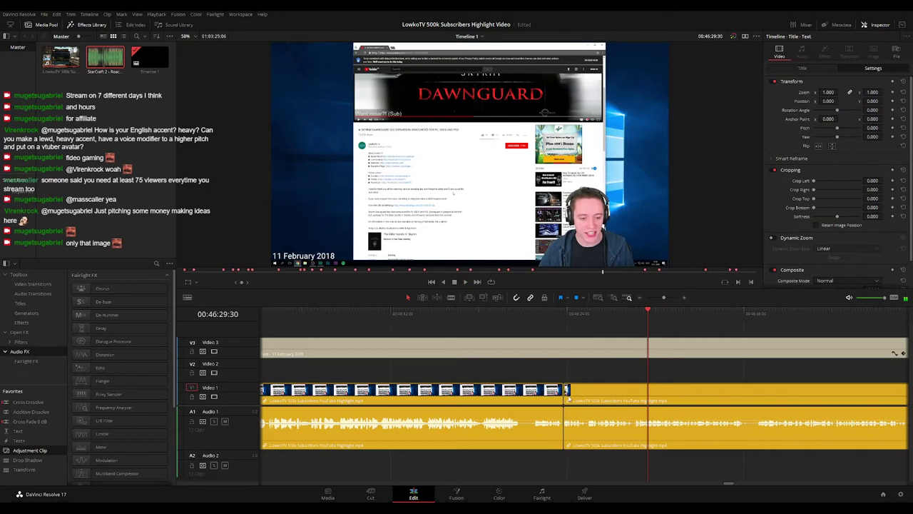
Replay across the new cut, and cut out the short pause at about 00:46:28, closing the gap
left_click(560, 320)
key("space")
left_click(550, 321)
left_click_drag(632, 371, 536, 358)
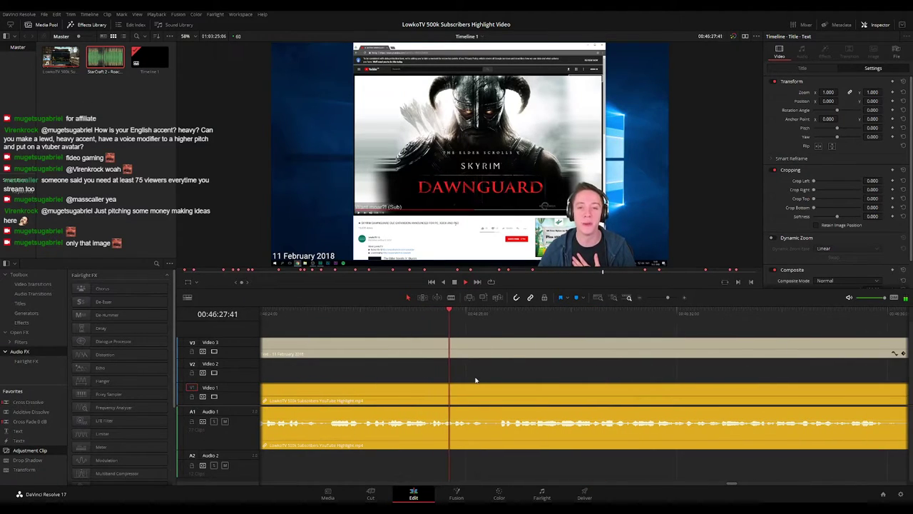
key("b")
left_click(491, 396)
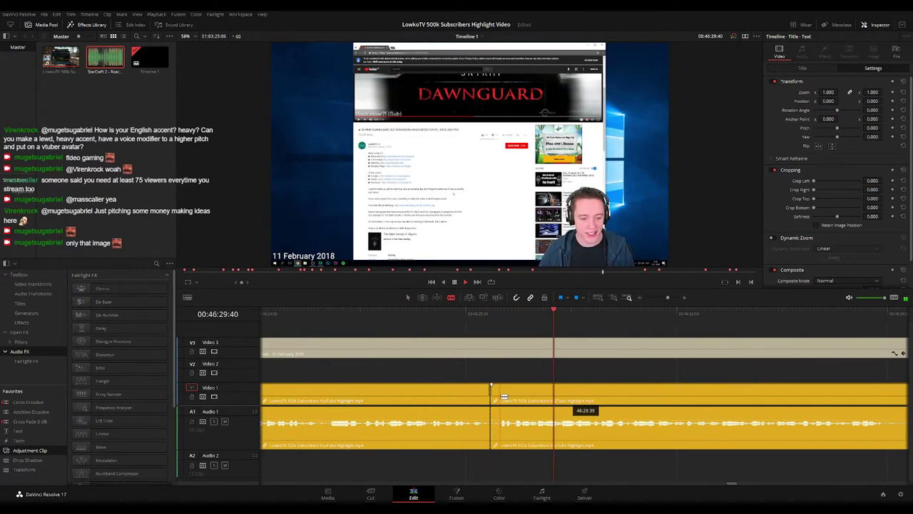
key("a")
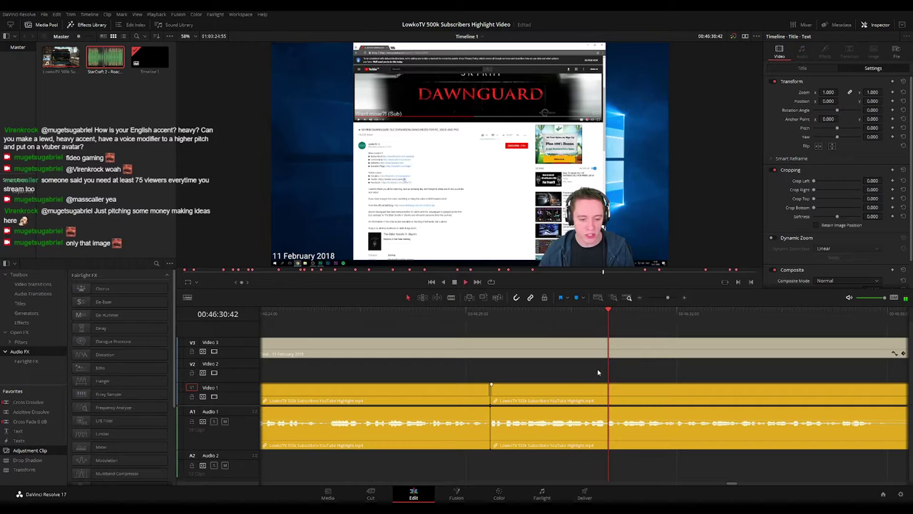
Review the channel page and StarCraft footage from about 00:46:30 to 00:47:29, checking the waveform for pauses
left_click_drag(668, 298, 661, 298)
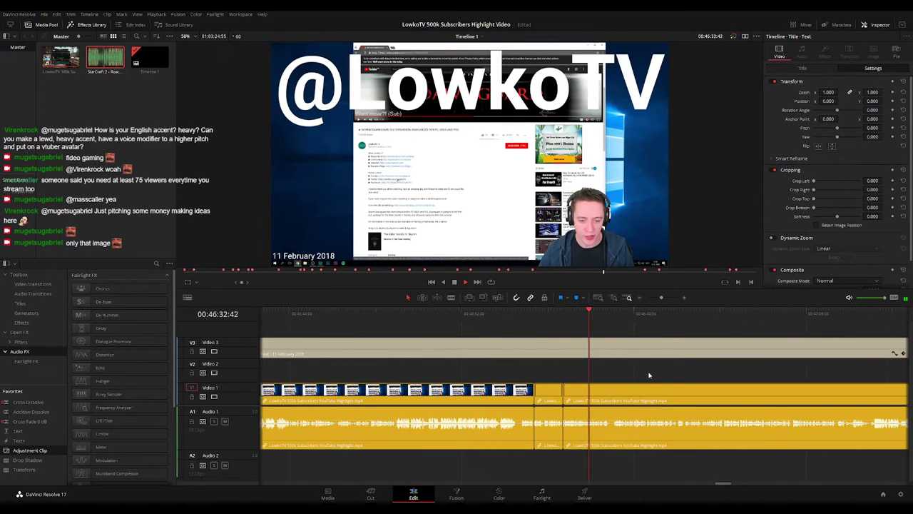
left_click_drag(671, 376, 554, 367)
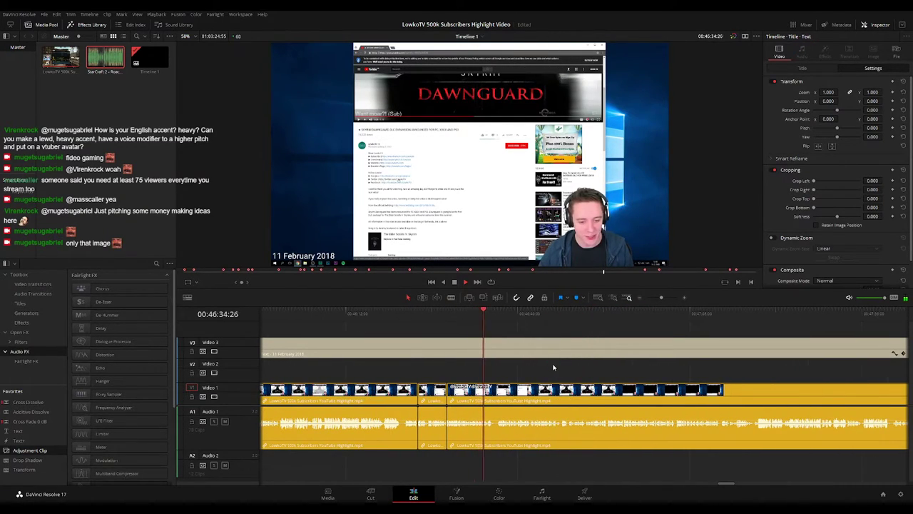
scroll(519, 368, "right", 1)
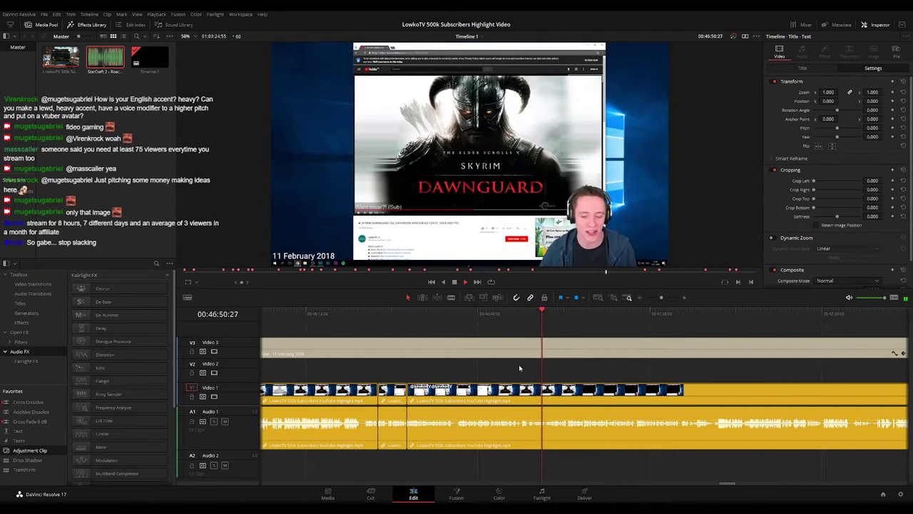
left_click_drag(594, 369, 483, 371)
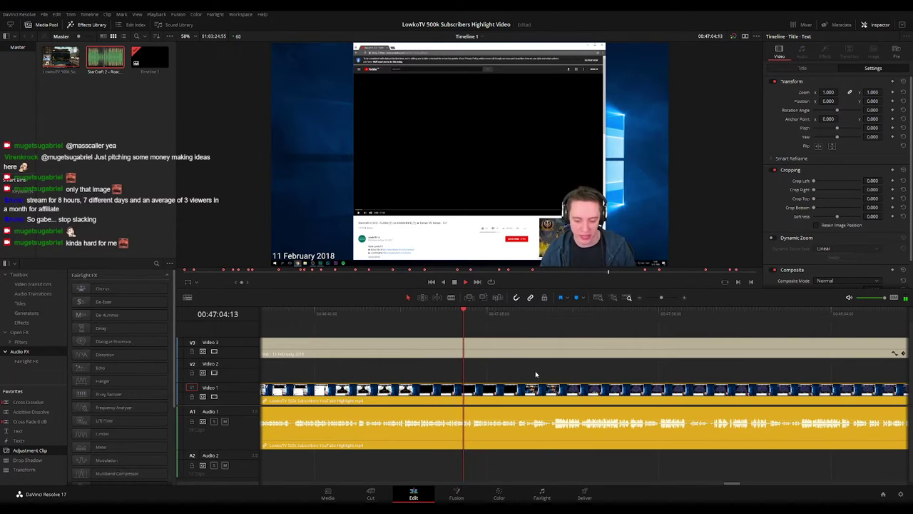
left_click_drag(536, 373, 498, 368)
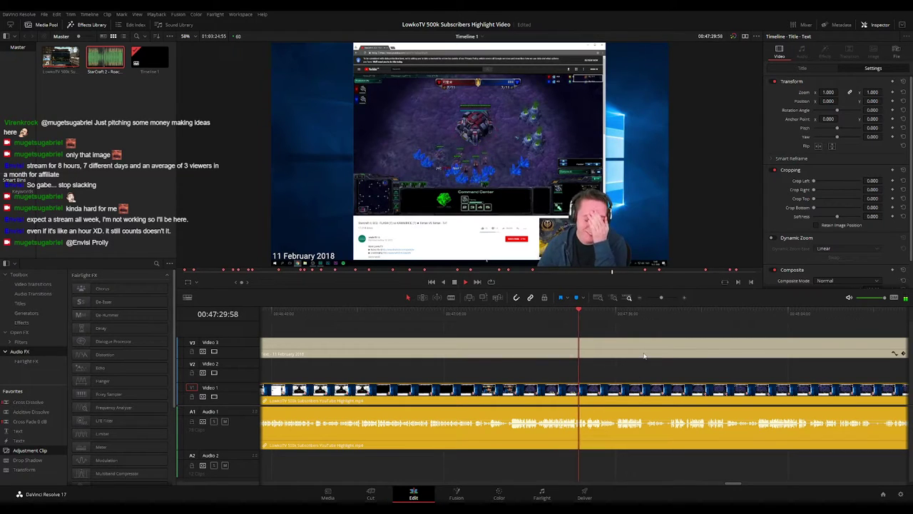
Review the StarCraft video commentary from about 00:47:30 and stop playback at 00:48:08:26
scroll(635, 370, "up", 2)
left_click_drag(668, 370, 528, 368)
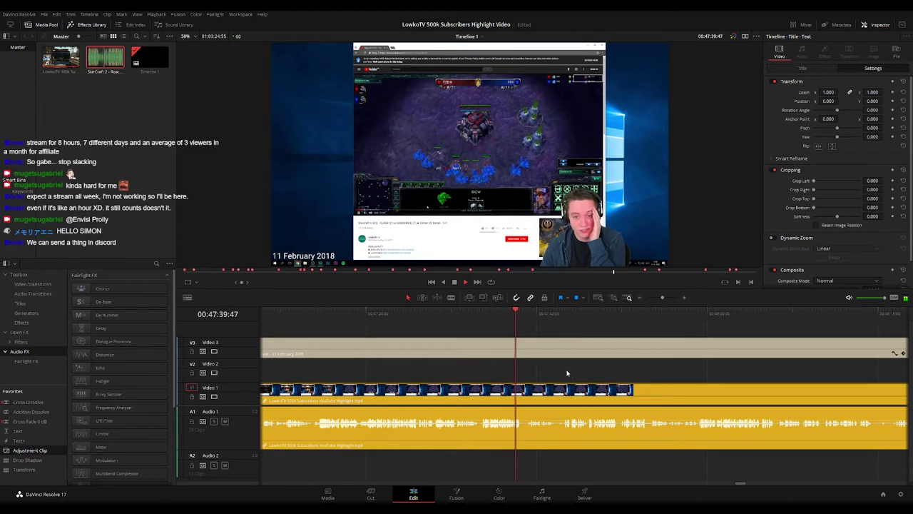
scroll(553, 368, "right", 2)
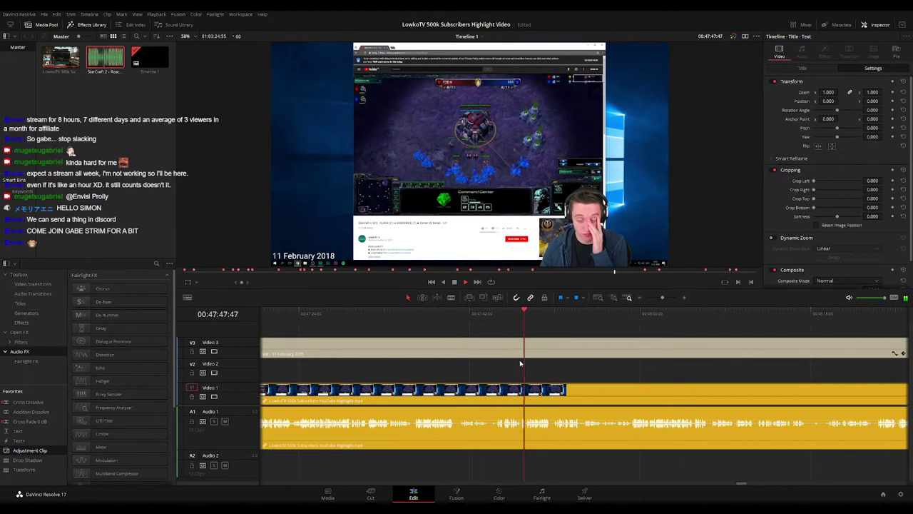
left_click_drag(543, 360, 490, 352)
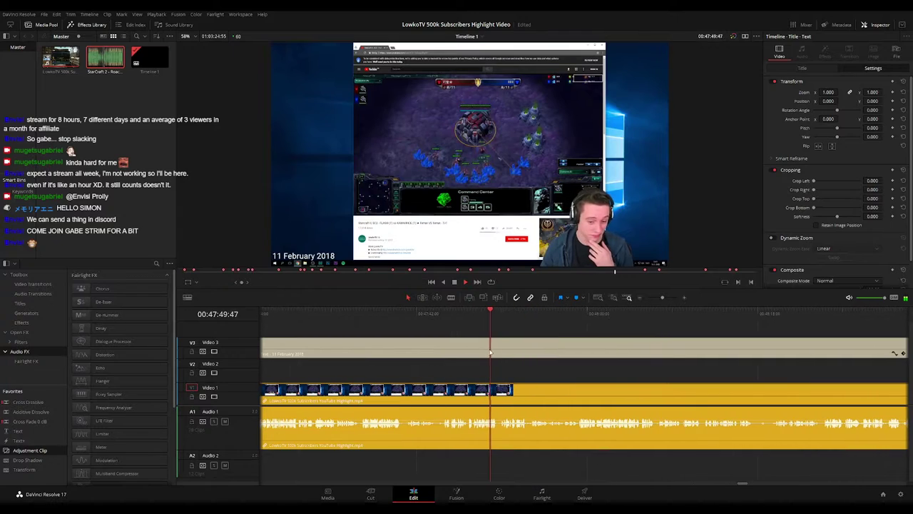
left_click_drag(576, 367, 535, 359)
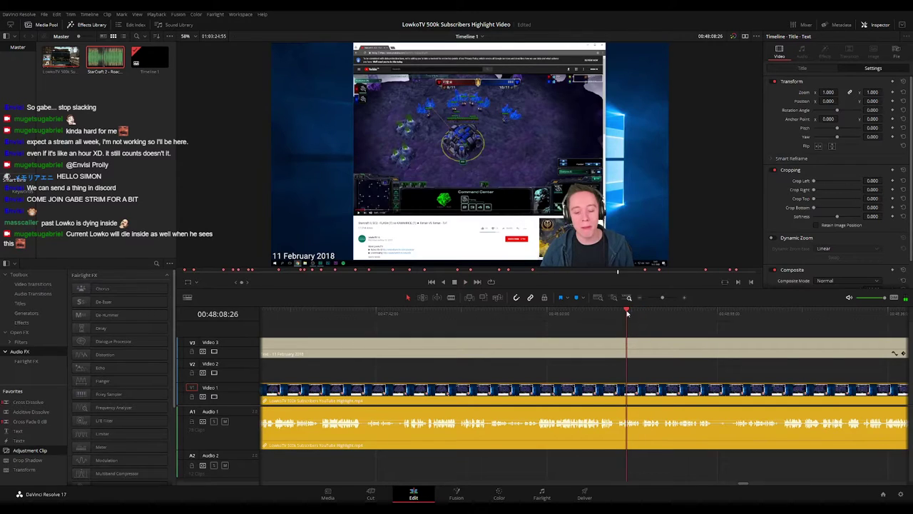
Cut out the short noise at about 00:48:10 in the StarCraft commentary, close the gap and resume playback
key("space")
left_click(635, 384)
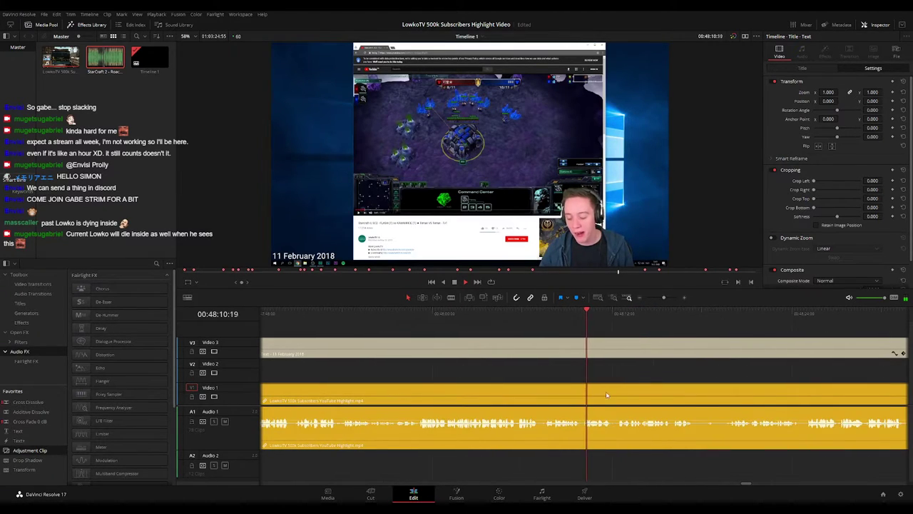
key("ctrl+minus")
left_click_drag(658, 298, 670, 298)
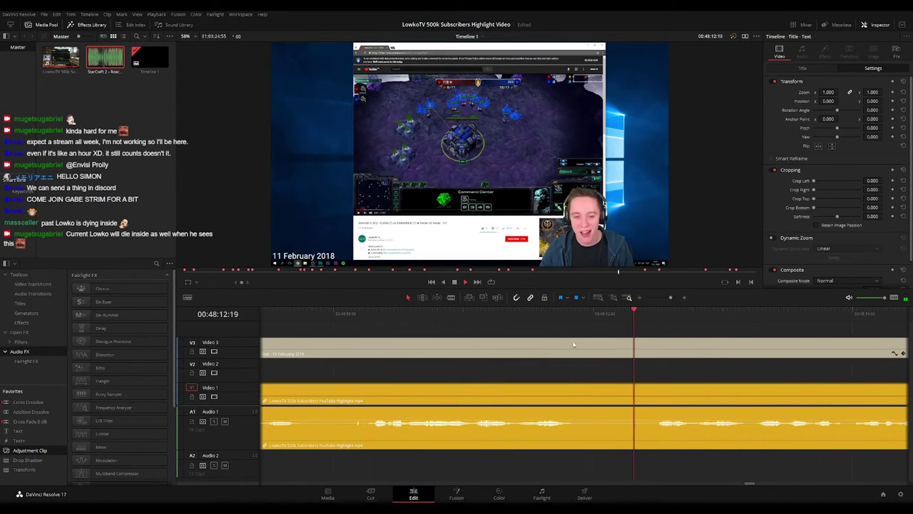
key("space")
key("b")
left_click(354, 398)
left_click(368, 398)
key("a")
left_click(359, 395)
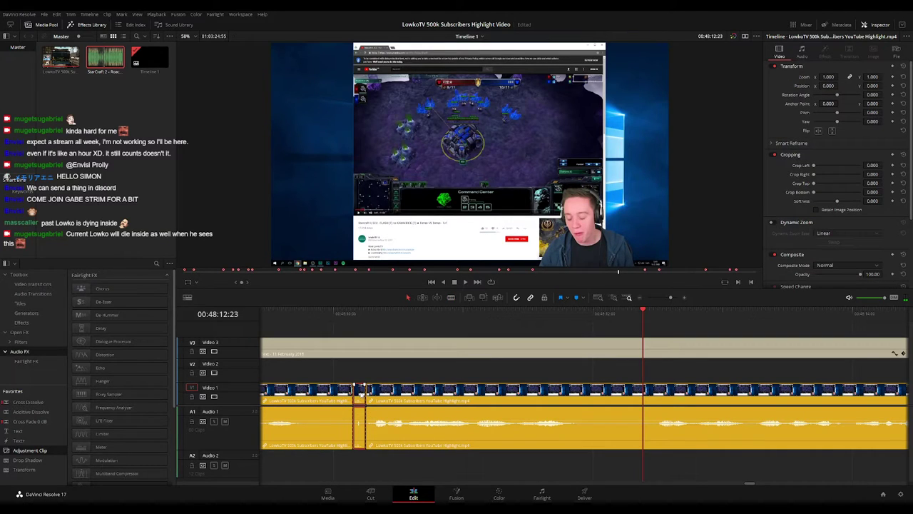
key("Delete")
key("space")
left_click(659, 298)
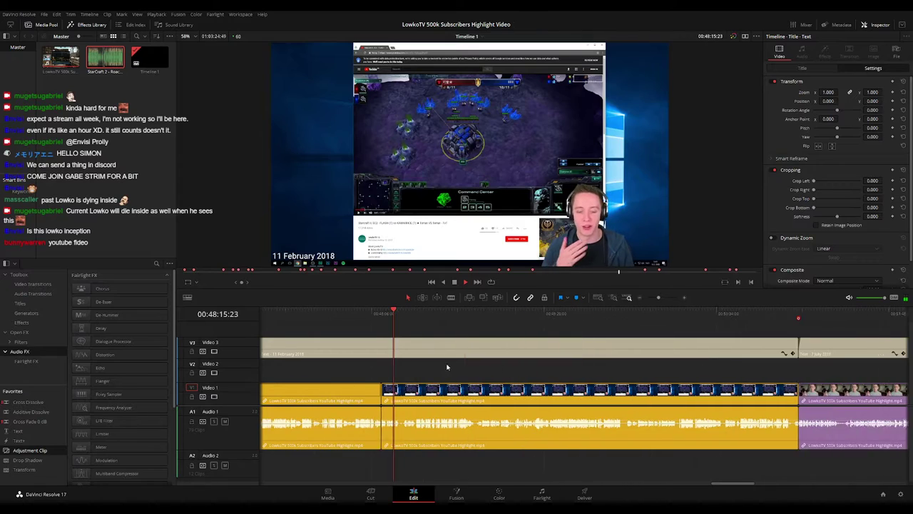
Replay the StarCraft commentary from about 00:48:17 and listen up to 00:48:27:02, checking the waveform for pauses
left_click_drag(658, 298, 664, 298)
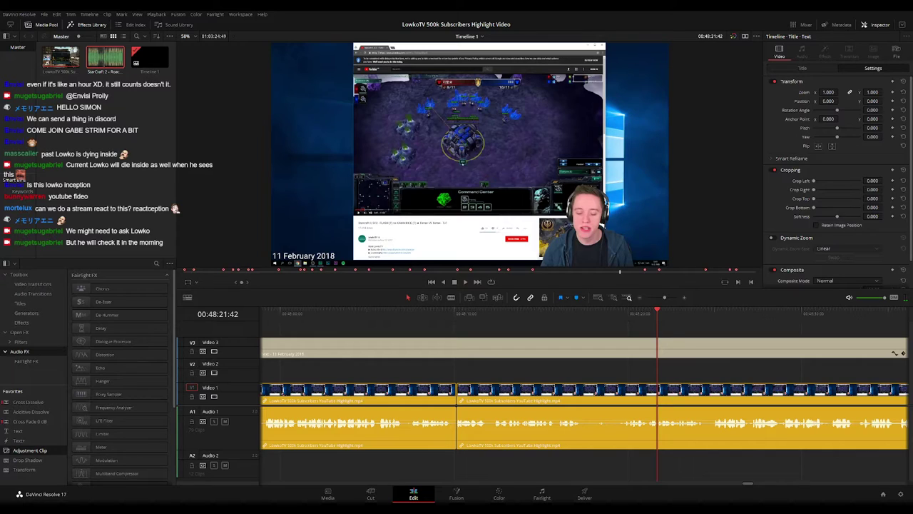
left_click(587, 314)
key("space")
left_click_drag(686, 372, 600, 368)
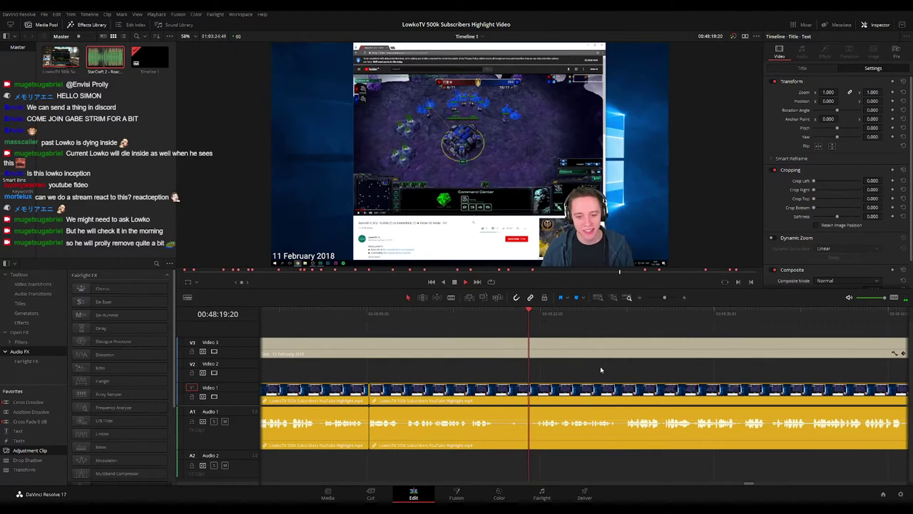
scroll(621, 378, "right", 2)
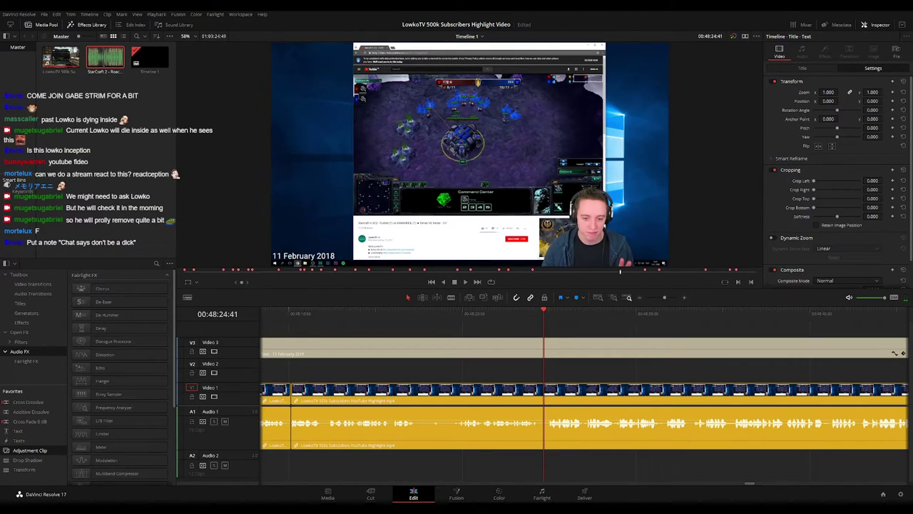
key("space")
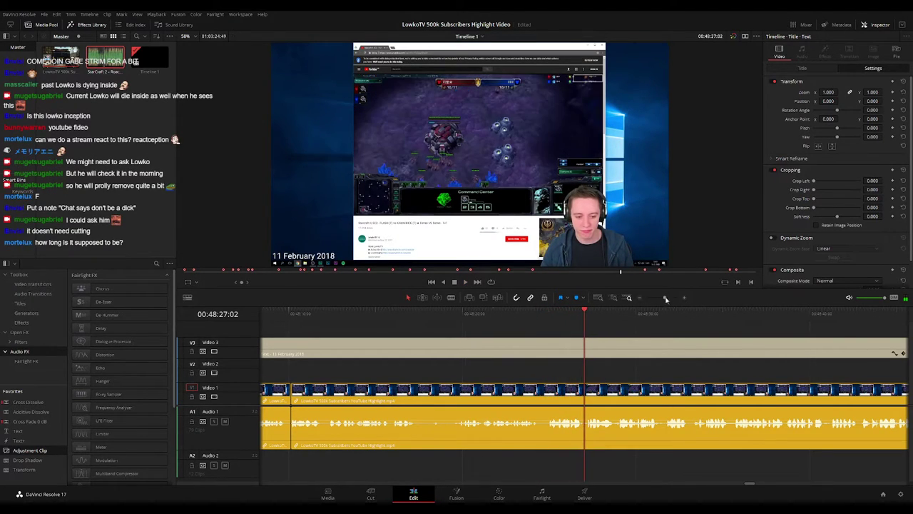
Check the overall length at the end of the timeline and return to the cut at about 00:48:10
left_click_drag(664, 297, 650, 297)
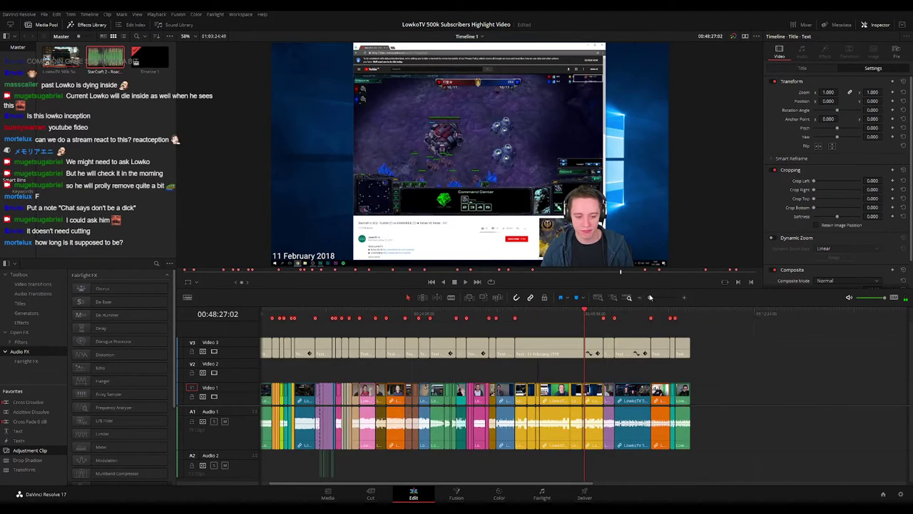
left_click(691, 314)
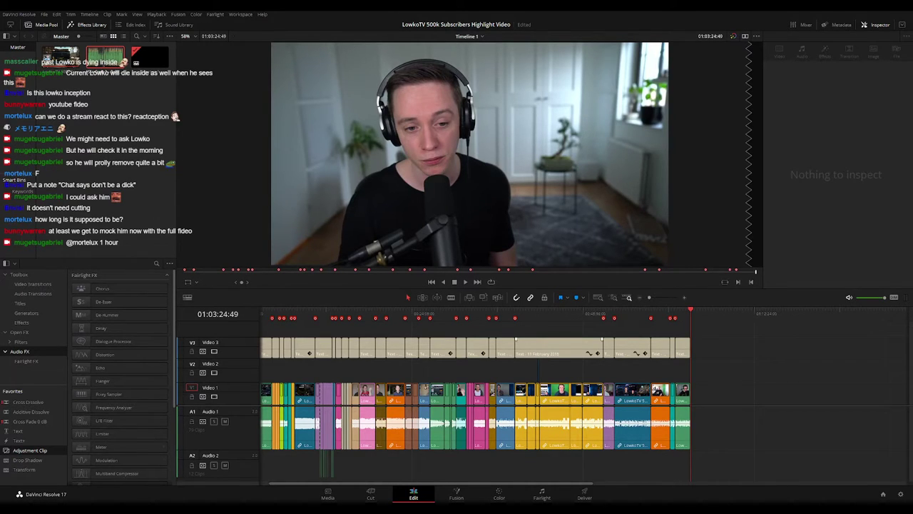
left_click(581, 318)
left_click_drag(654, 299, 663, 298)
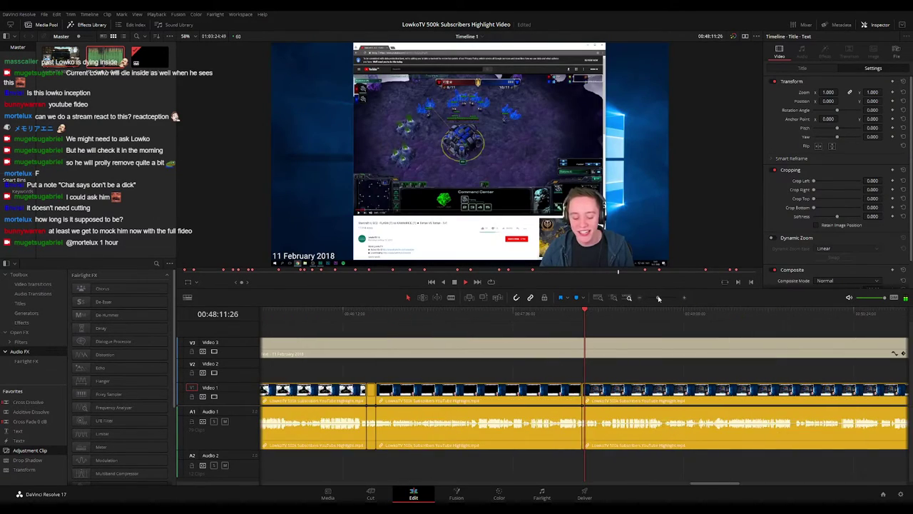
Replay the StarCraft commentary from about 00:48:11 to 00:48:28, following the playhead along the waveform
scroll(678, 378, "right", 3)
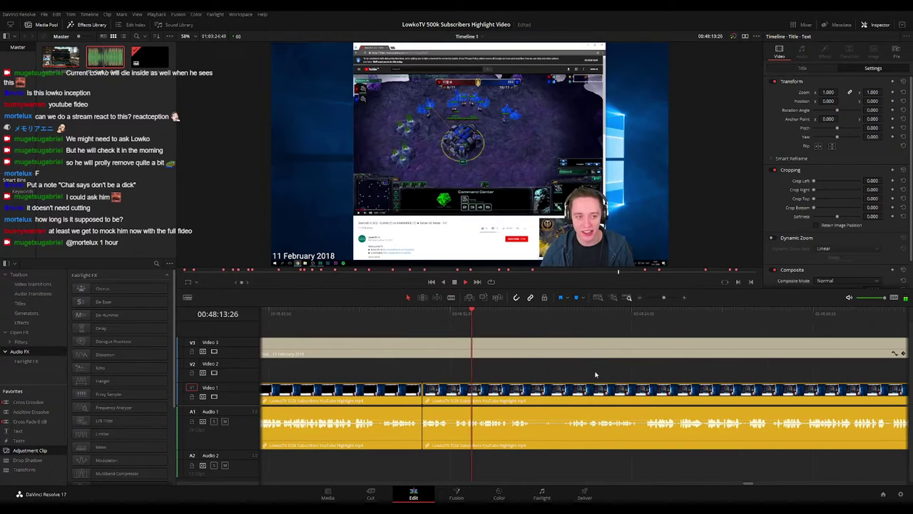
scroll(563, 371, "right", 2)
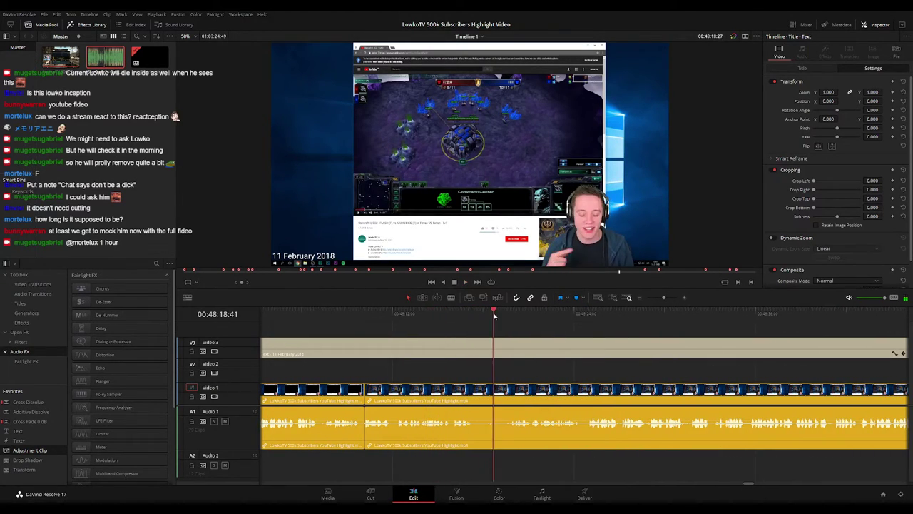
scroll(487, 364, "right", 3)
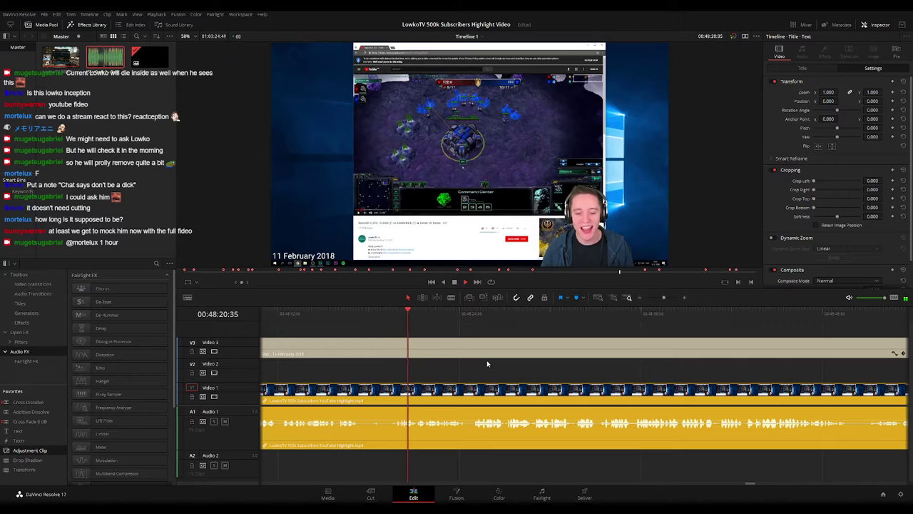
scroll(485, 370, "right", 2)
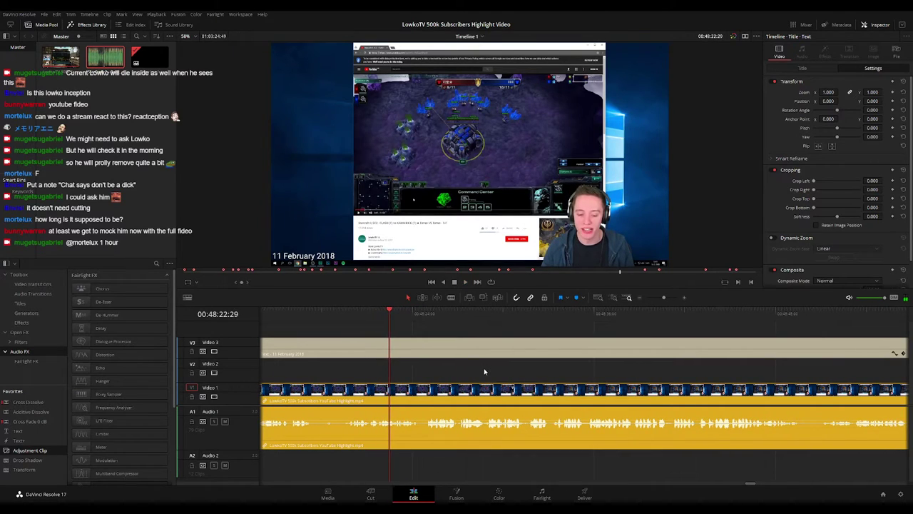
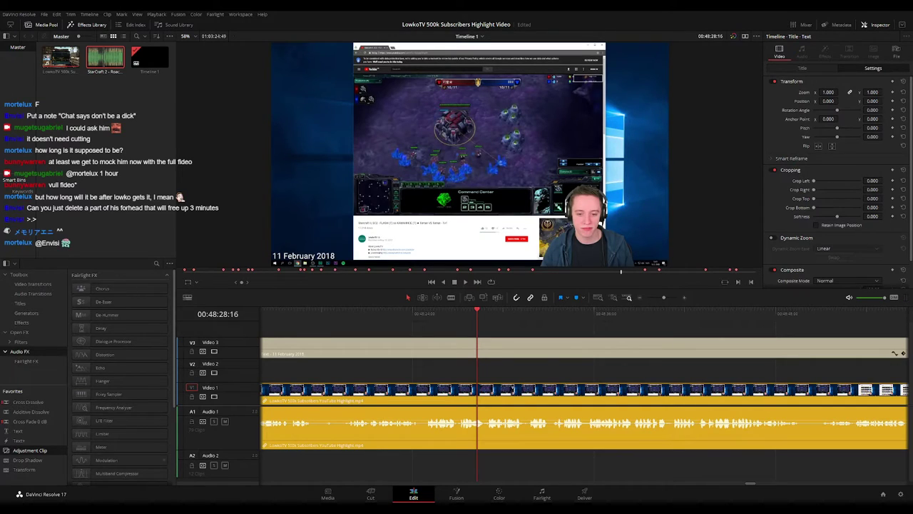
Review the StarCraft commentary and channel video list from 00:48:28 to about 00:49:02, looking for pauses to cut
key("space")
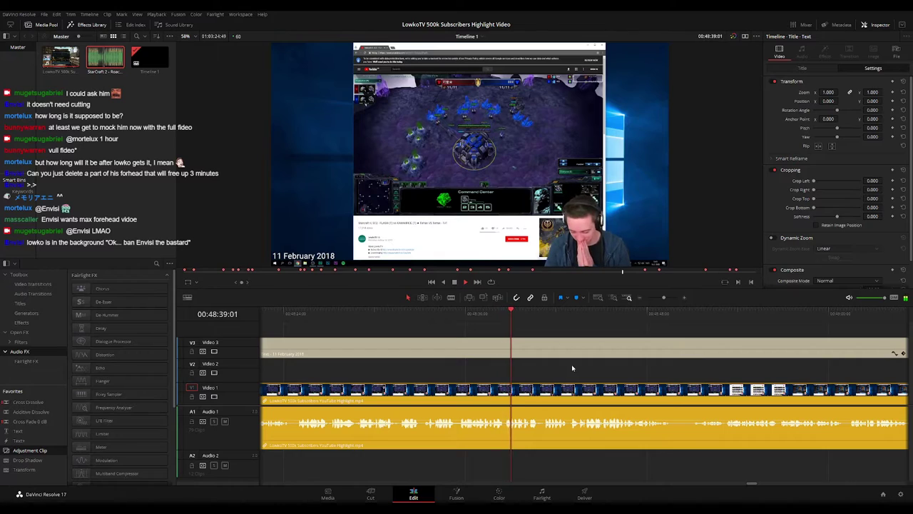
left_click_drag(605, 370, 531, 363)
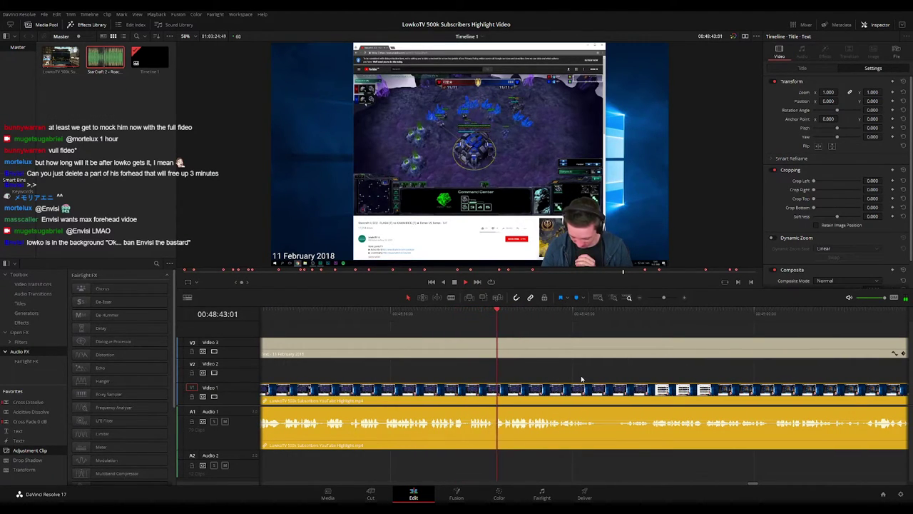
scroll(581, 371, "right", 2)
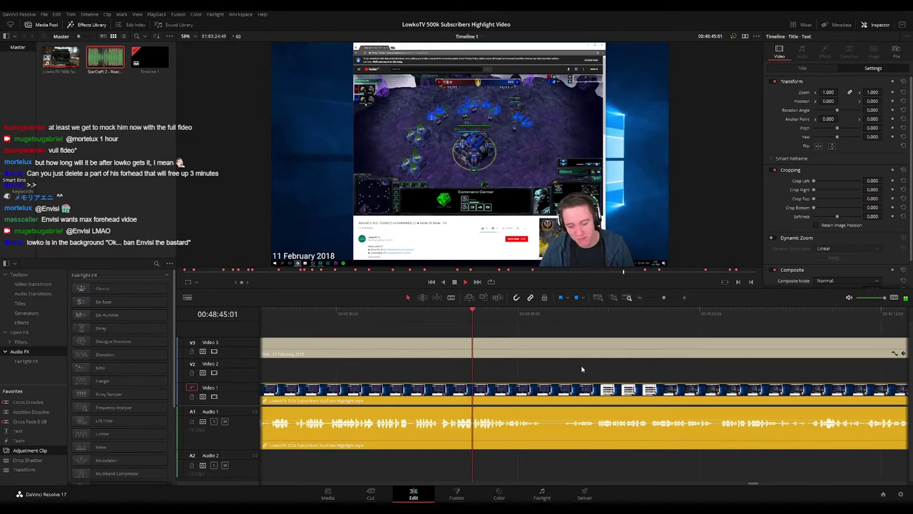
scroll(588, 368, "right", 1)
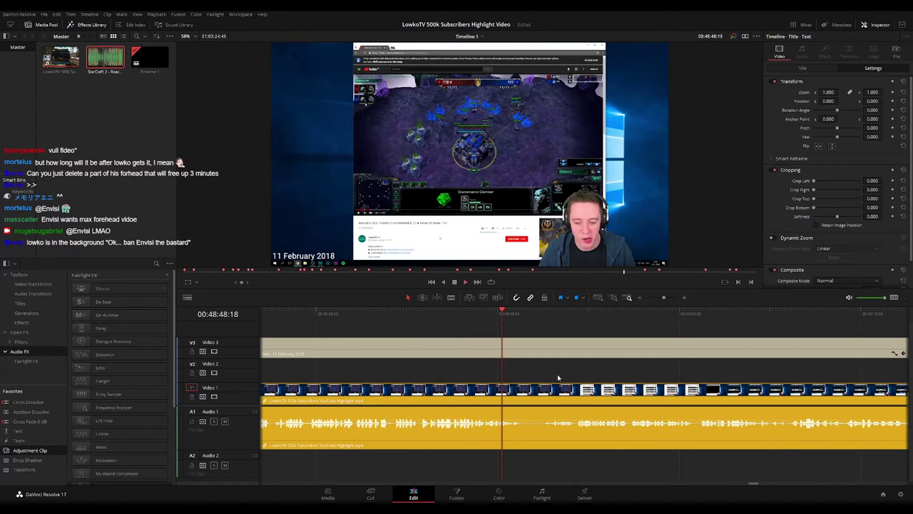
scroll(571, 371, "right", 2)
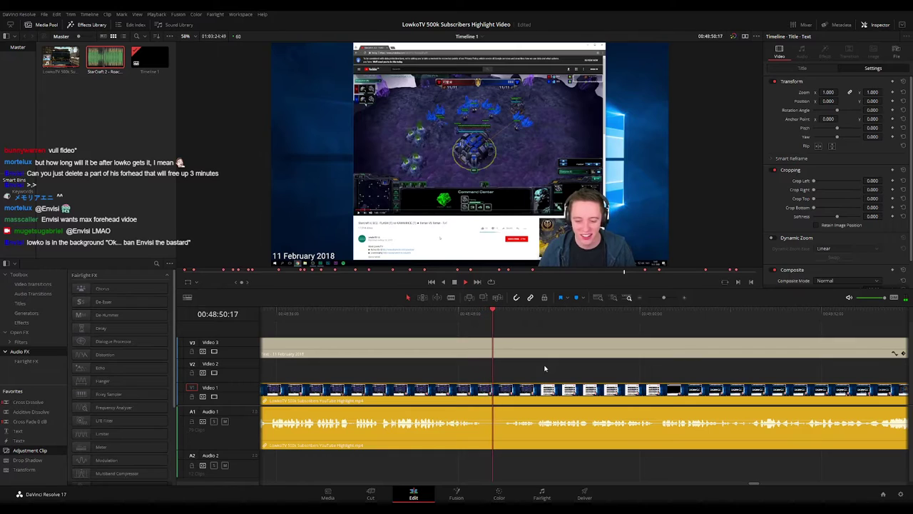
scroll(525, 363, "right", 3)
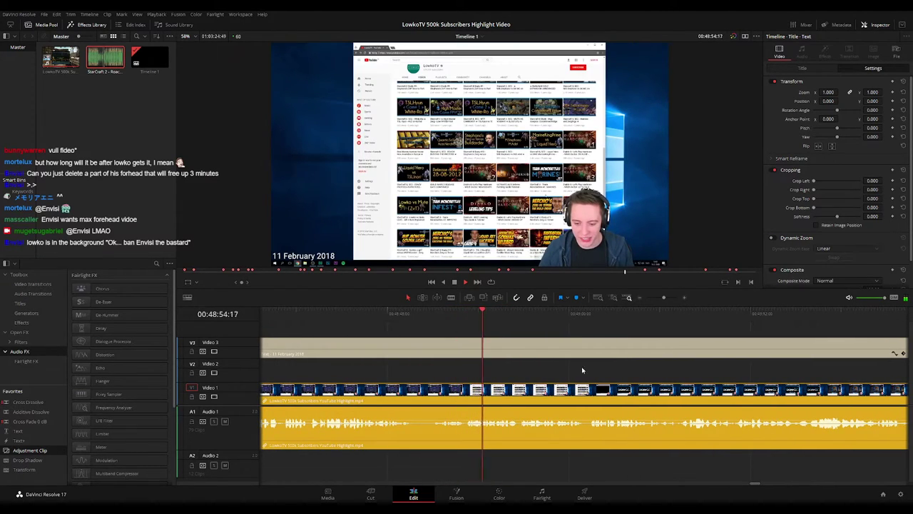
scroll(564, 371, "right", 2)
scroll(563, 374, "right", 2)
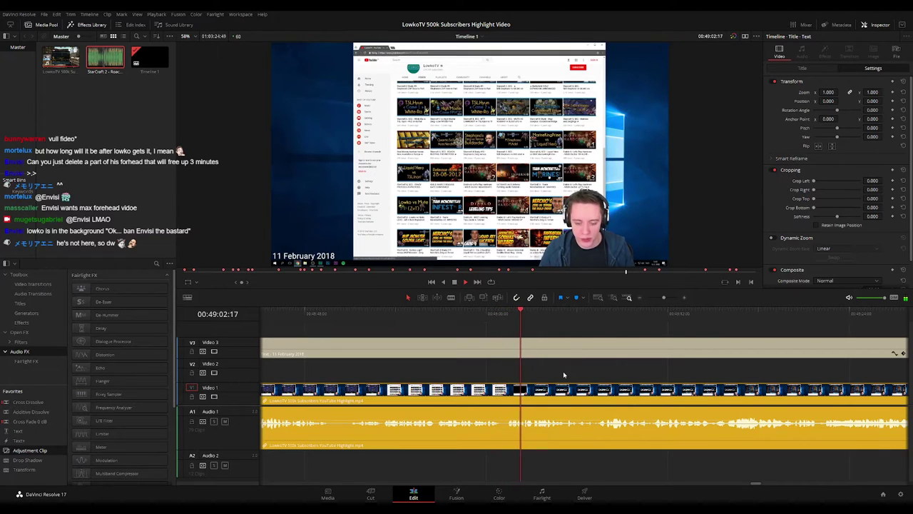
Review the opening of the Team Monobattles video from about 00:49:02 to 00:49:26
left_click_drag(689, 373, 571, 361)
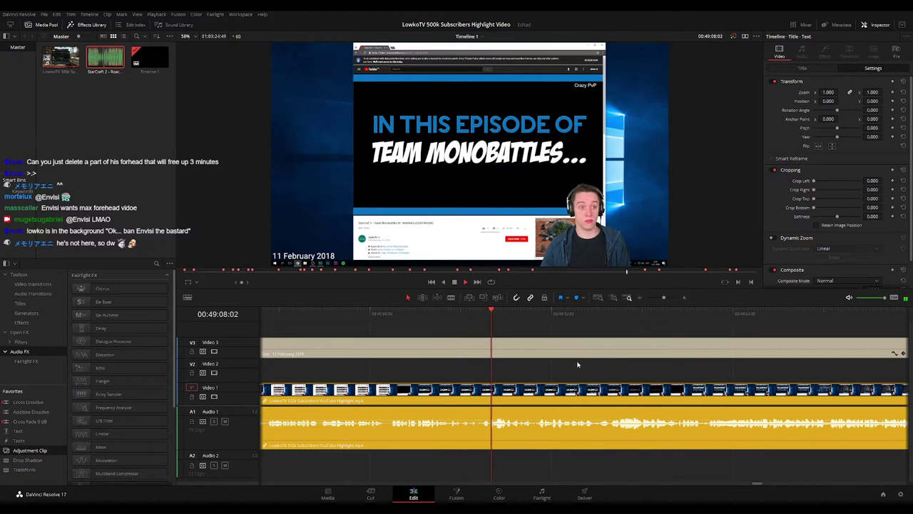
mouse_move(665, 298)
left_mouse_down()
mouse_move(651, 295)
mouse_move(662, 295)
left_mouse_up()
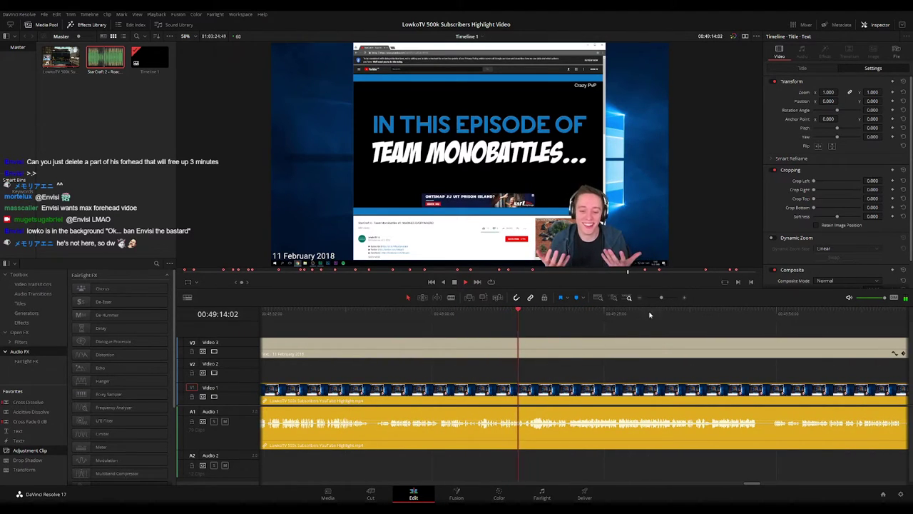
left_click_drag(661, 297, 663, 298)
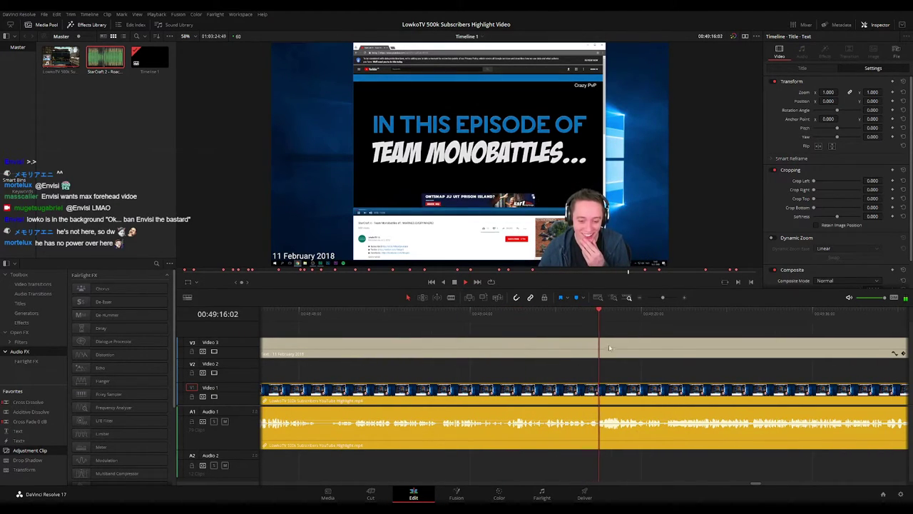
scroll(620, 368, "right", 3)
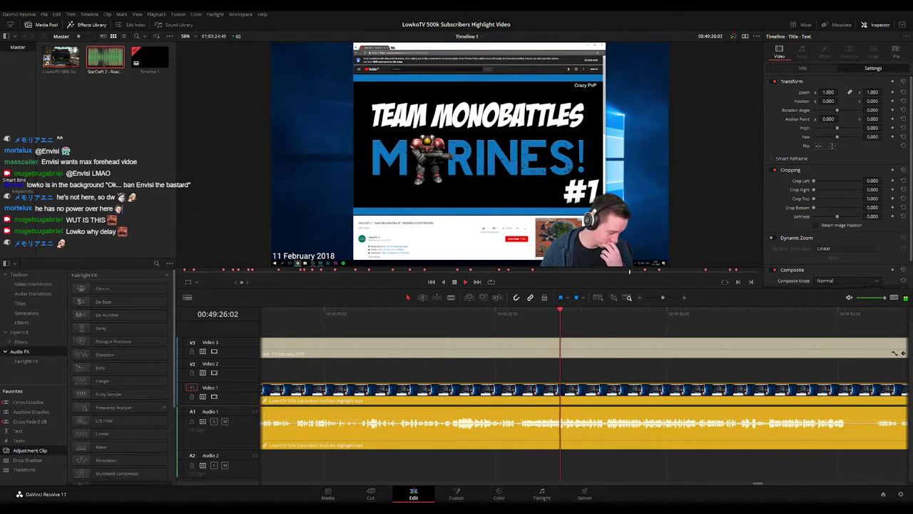
Add an adjustment clip on Video 2 at 00:49:23:49 with zoom 1.640, position X -350 and position Y 337
left_click(489, 314)
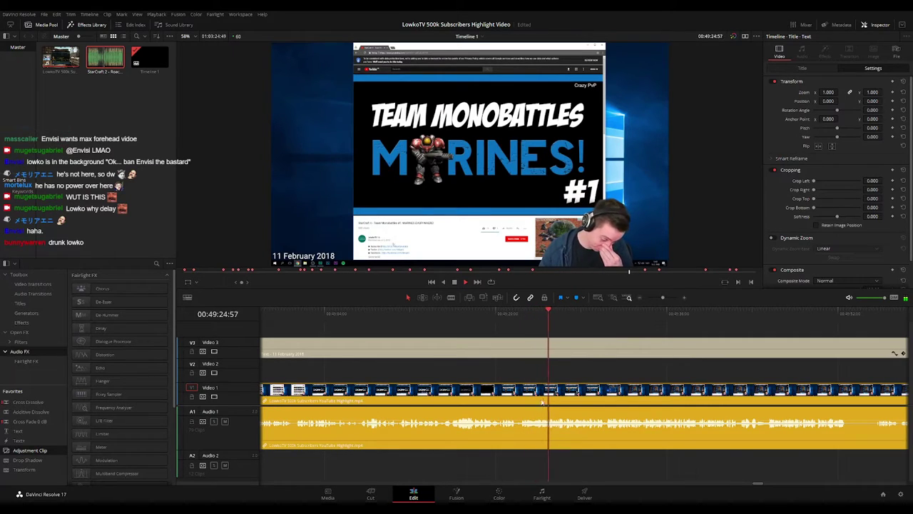
left_click_drag(549, 326, 537, 318)
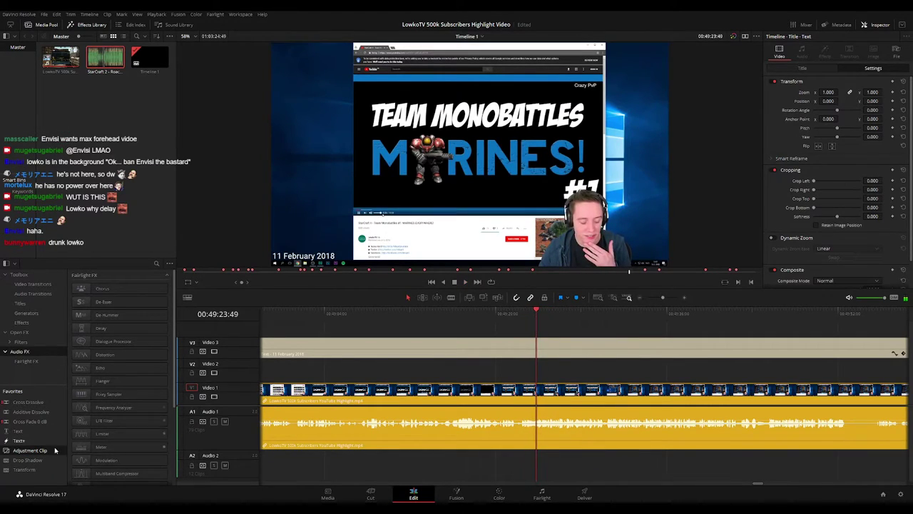
left_click_drag(39, 452, 556, 369)
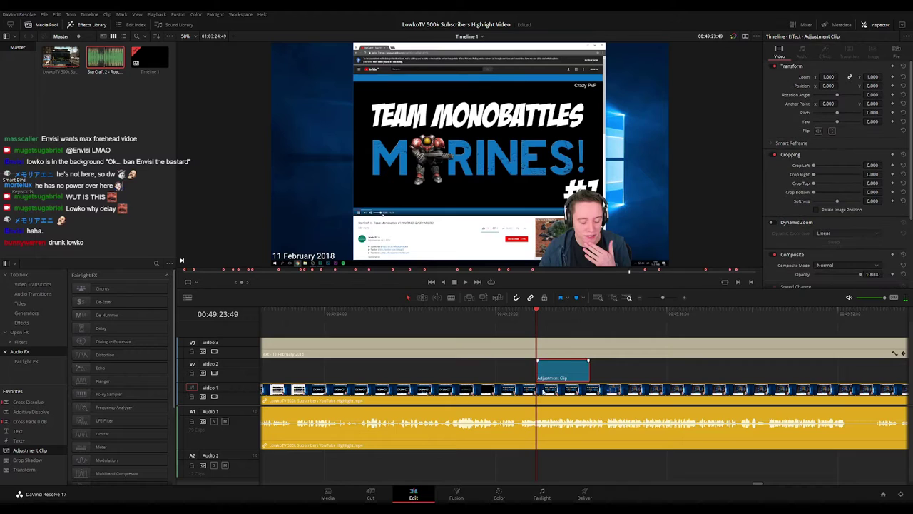
left_click_drag(830, 77, 875, 85)
Play back the new zoom-in on the streamer from about 00:49:21 to just past the adjustment clip's end
left_click(516, 323)
key("space")
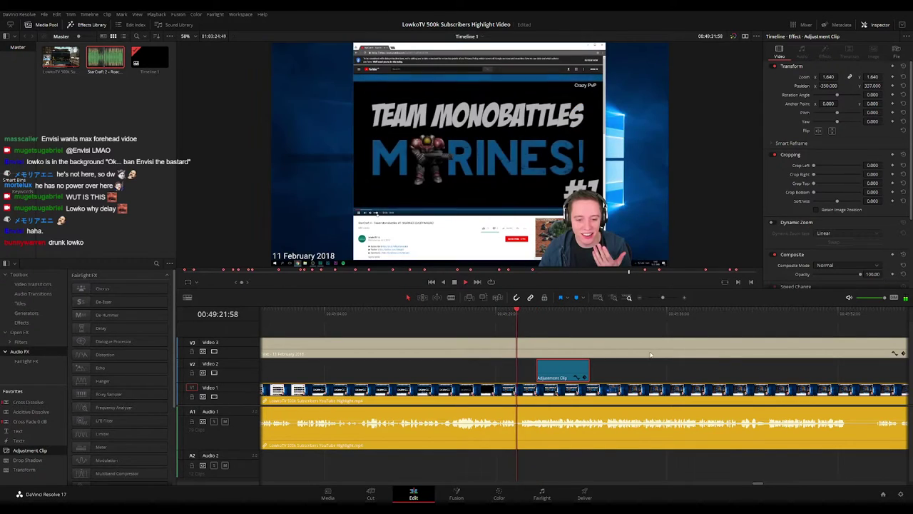
left_click(649, 368)
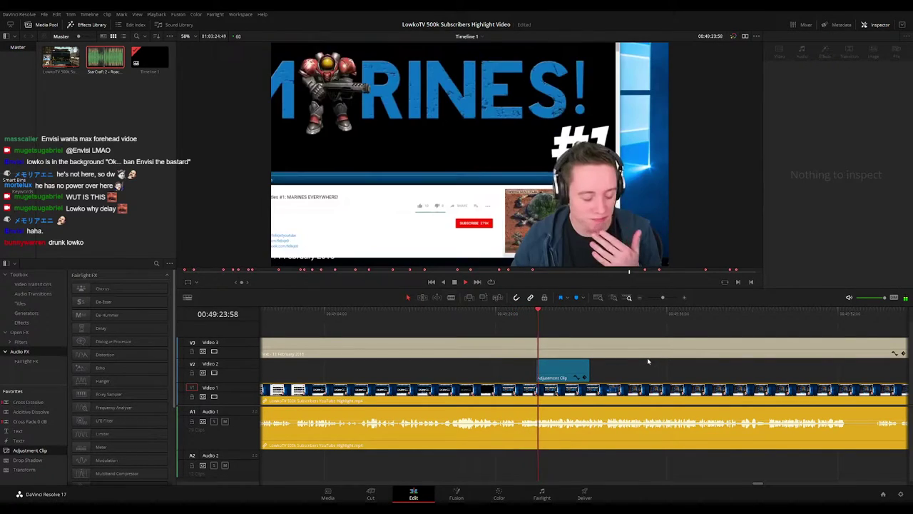
left_click_drag(636, 365, 554, 362)
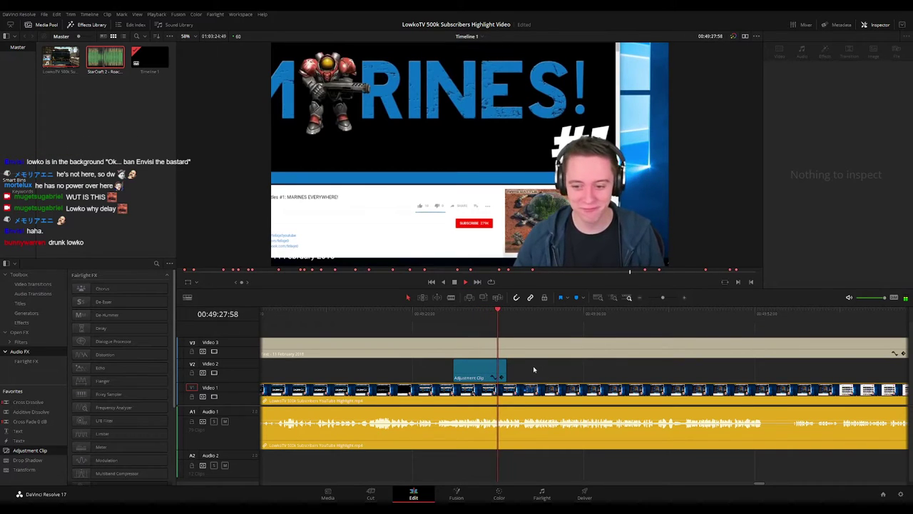
scroll(585, 373, "right", 1)
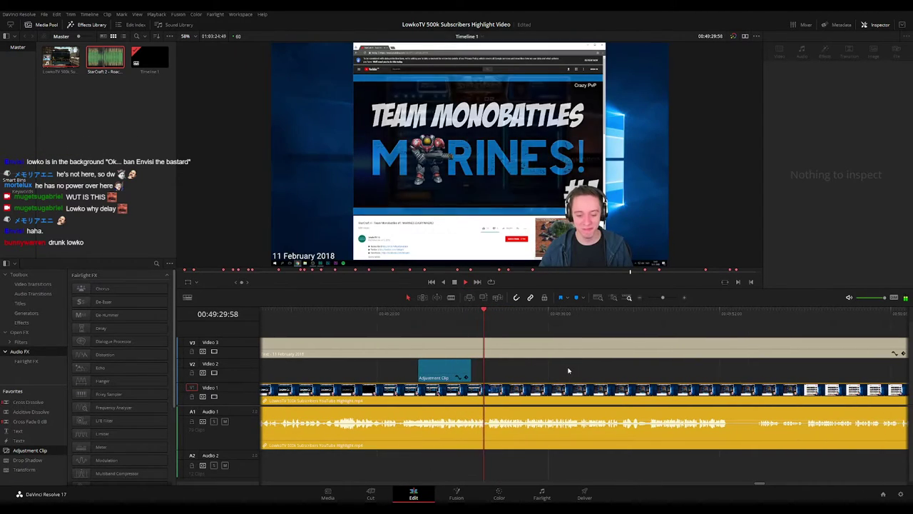
Review the Team Monobattles loading screen reaction from about 00:49:30 to 00:49:49, checking the waveform for pauses
scroll(556, 376, "right", 2)
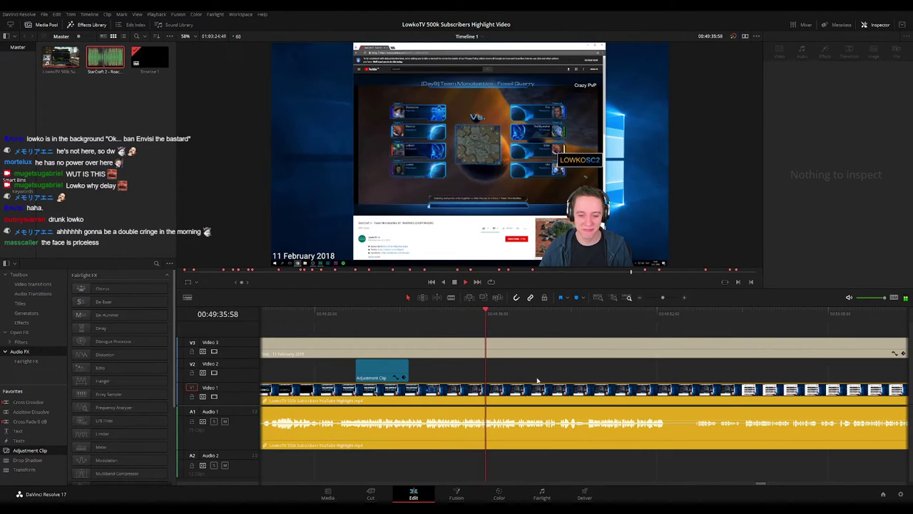
scroll(536, 367, "right", 2)
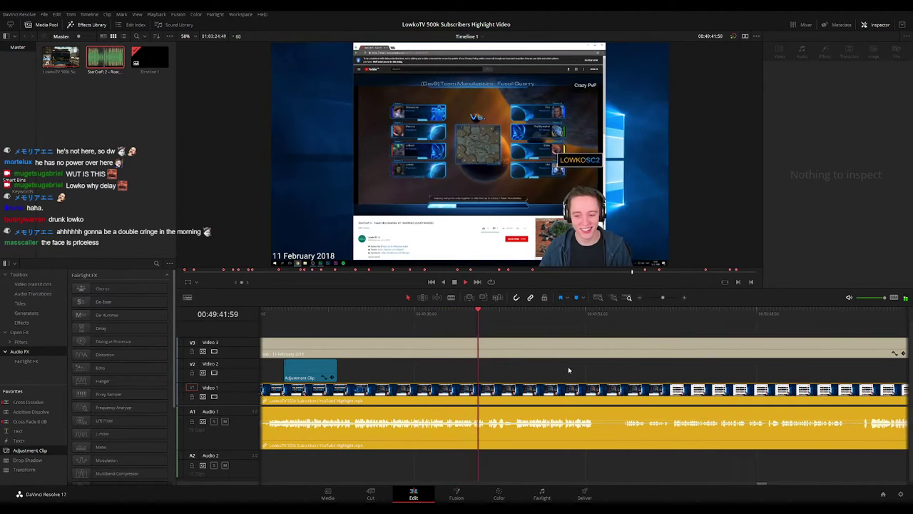
scroll(568, 368, "right", 1)
key("space")
key("space")
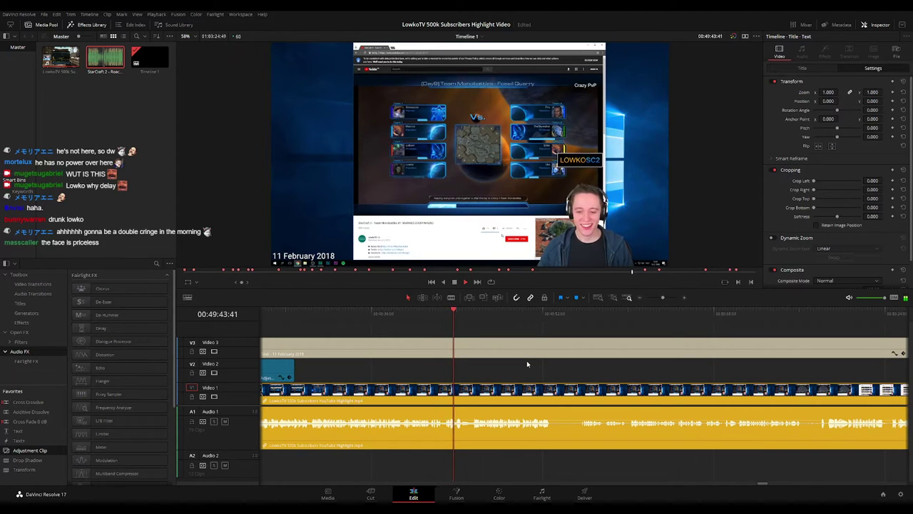
left_click_drag(588, 372, 509, 362)
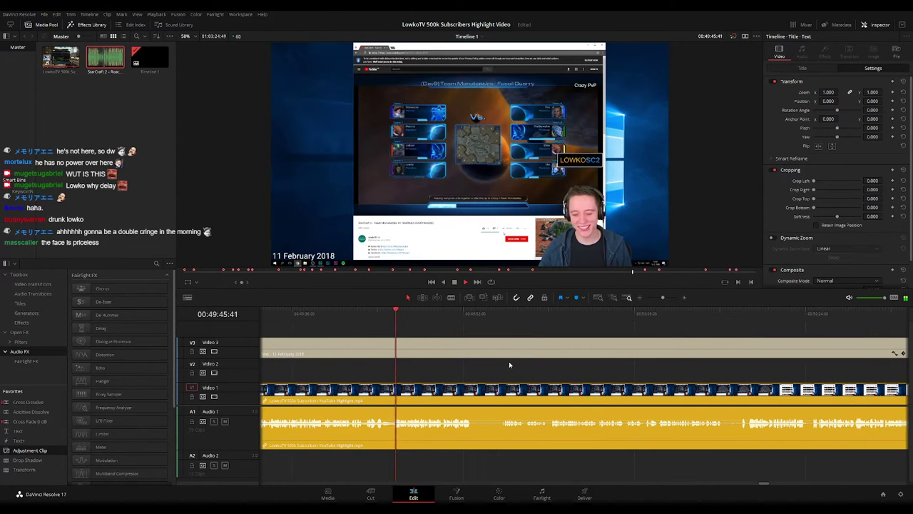
mouse_move(663, 298)
left_mouse_down()
mouse_move(653, 299)
mouse_move(664, 299)
left_mouse_up()
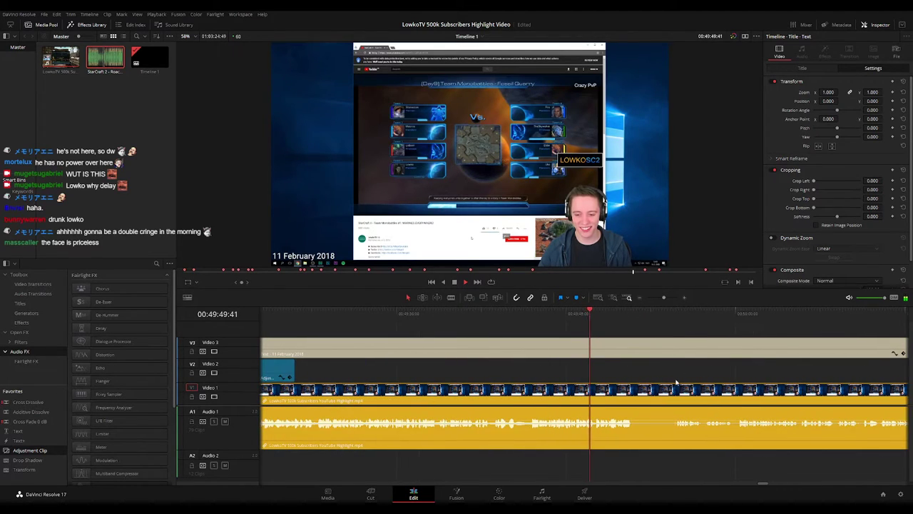
Cut out the silent pause of about 1.6 seconds starting at 00:49:54:13 on Video 1 and Audio 1, closing the gap
left_click_drag(642, 379, 520, 369)
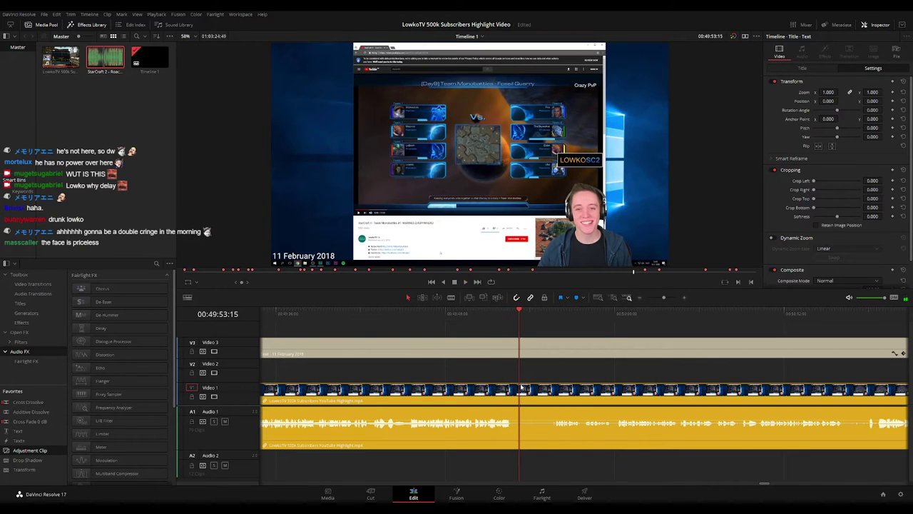
key("b")
left_click(521, 387)
key("space")
key("space")
key("ctrl+z")
left_click(534, 387)
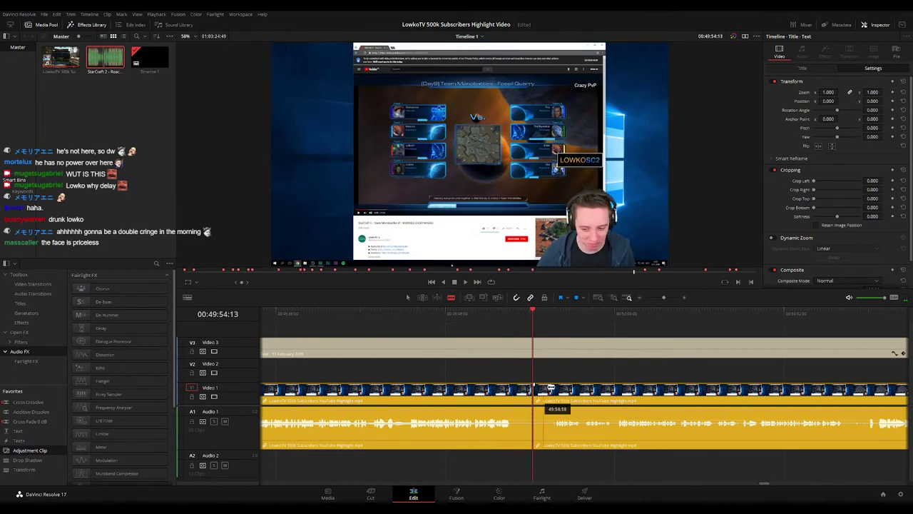
left_click(556, 389)
key("a")
left_click(544, 390)
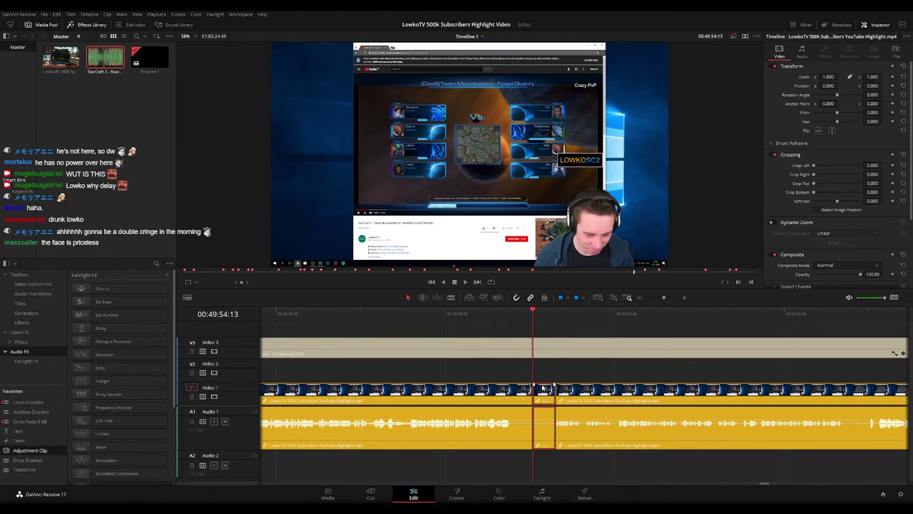
key("Delete")
Play back the new cut from about 00:49:53 to 00:50:02
key("space")
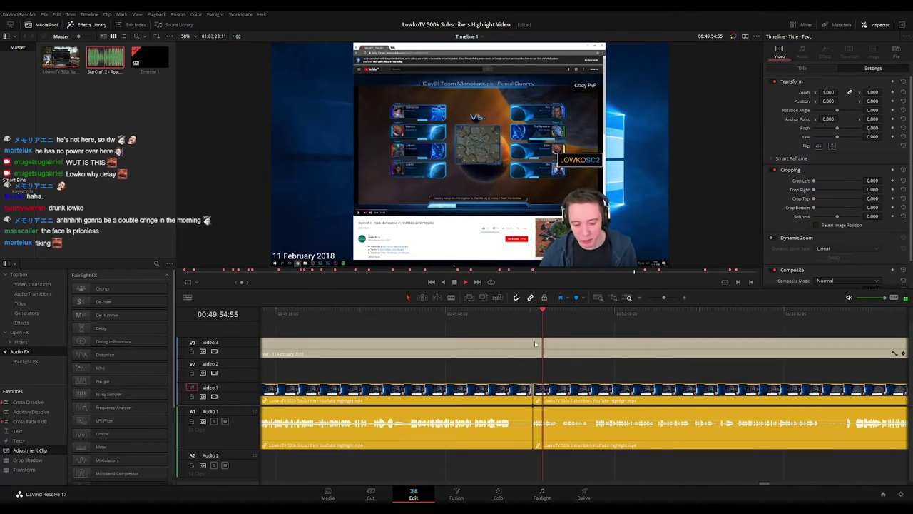
key("space")
scroll(593, 369, "right", 3)
key("space")
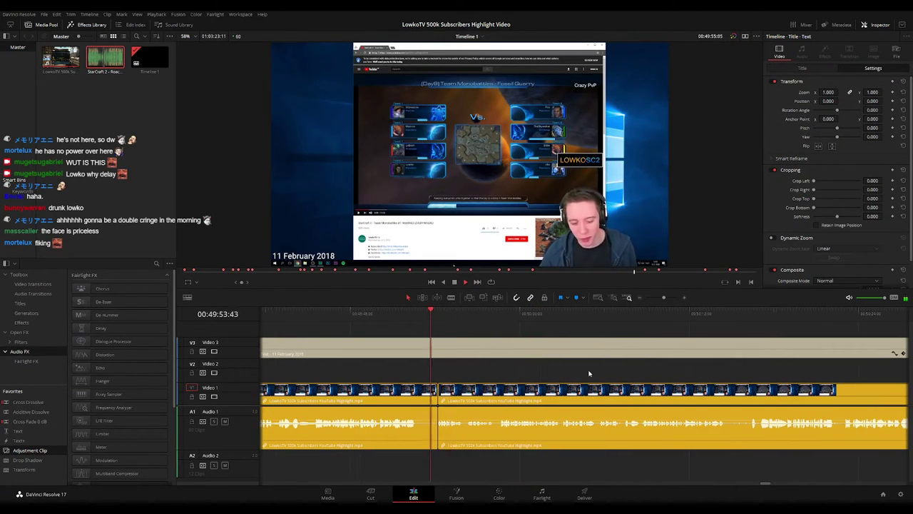
scroll(538, 372, "right", 2)
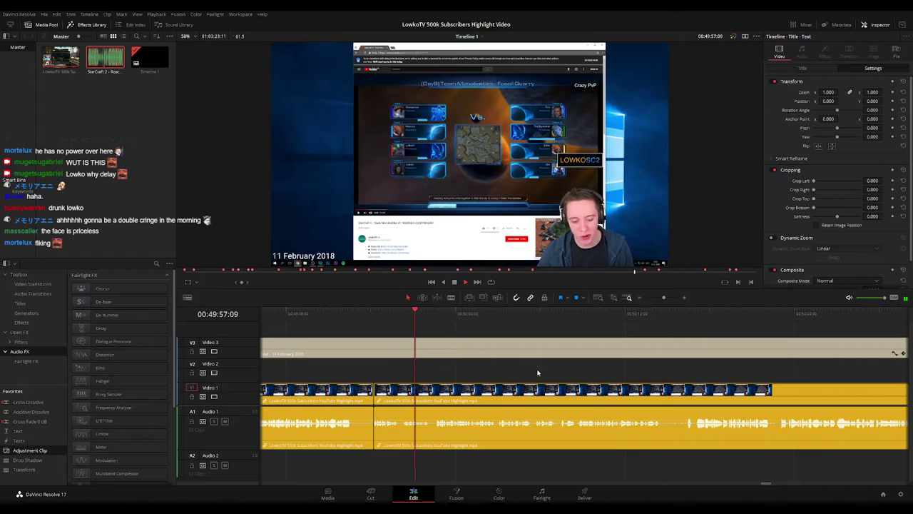
scroll(556, 378, "right", 1)
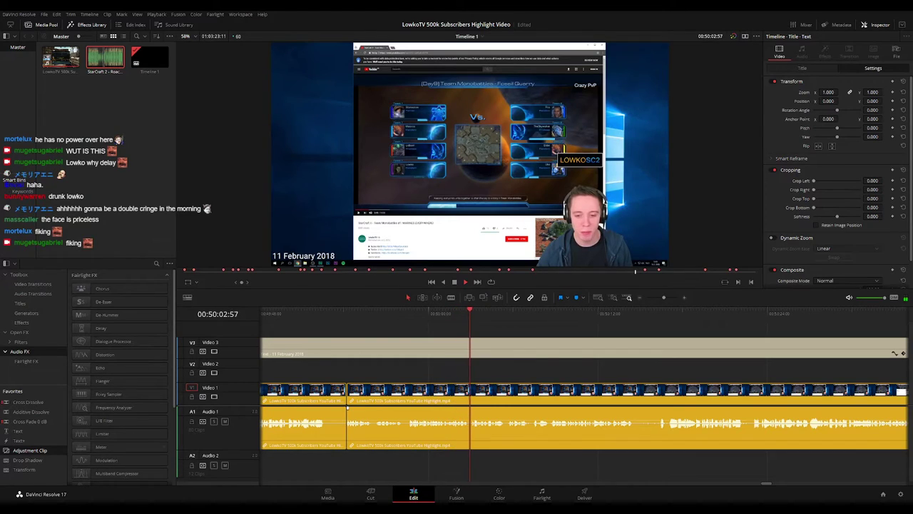
Replay the Team Monobattles loading screen section from about 00:49:40 across the cut to 00:50:16
left_click_drag(293, 314, 279, 314)
scroll(538, 373, "left", 8)
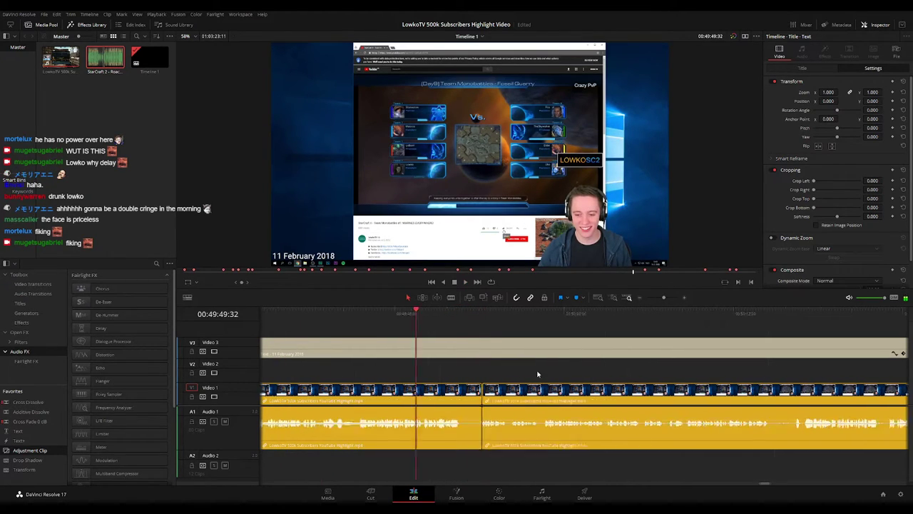
left_click_drag(438, 314, 368, 312)
key("space")
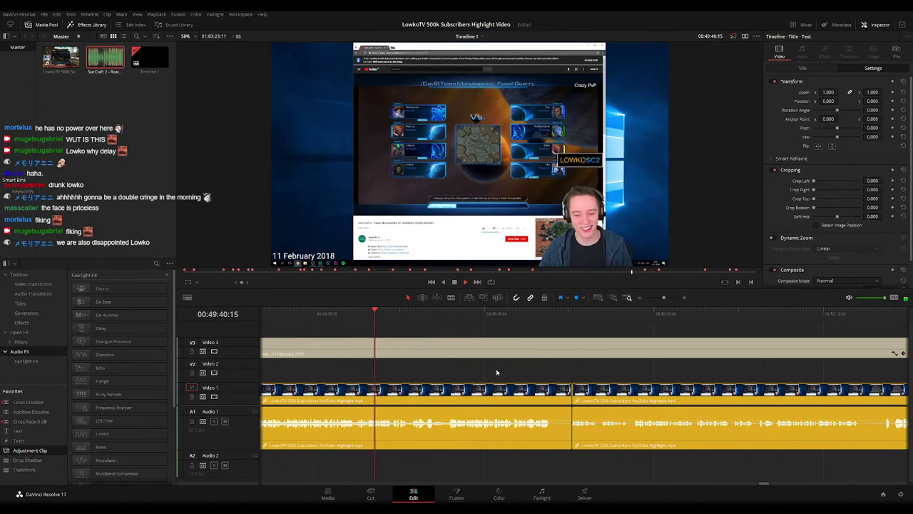
scroll(510, 369, "right", 1)
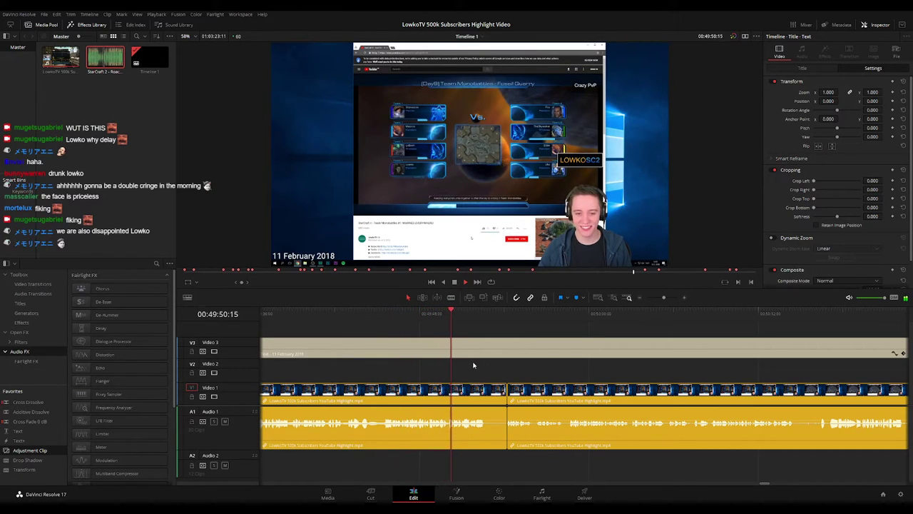
left_click(443, 321)
key("space")
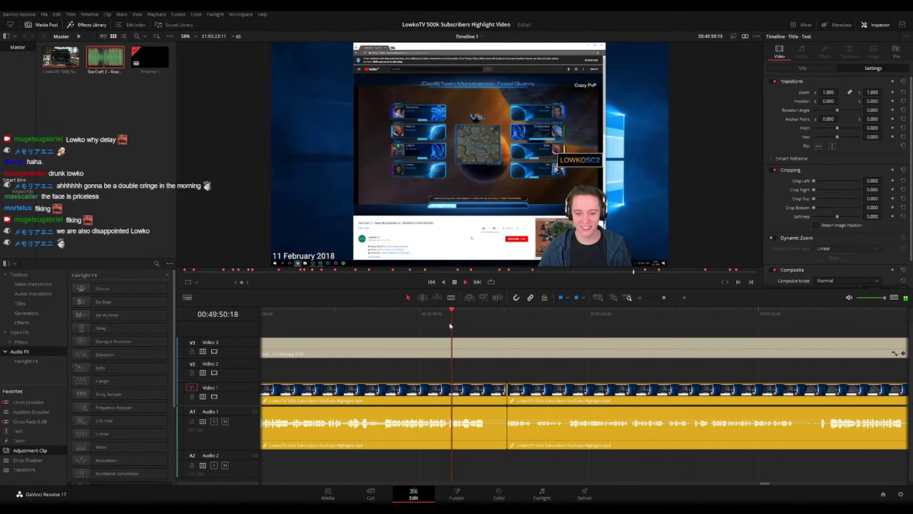
left_click_drag(624, 381, 541, 374)
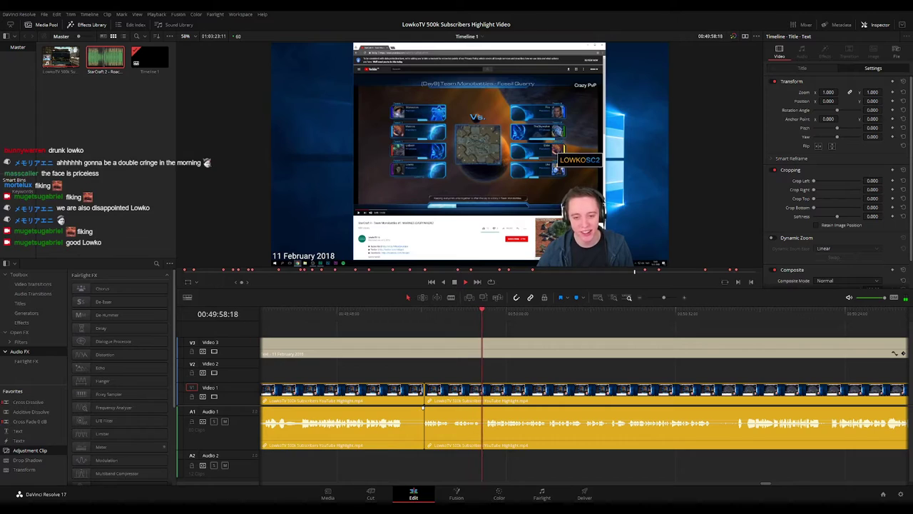
scroll(536, 366, "right", 2)
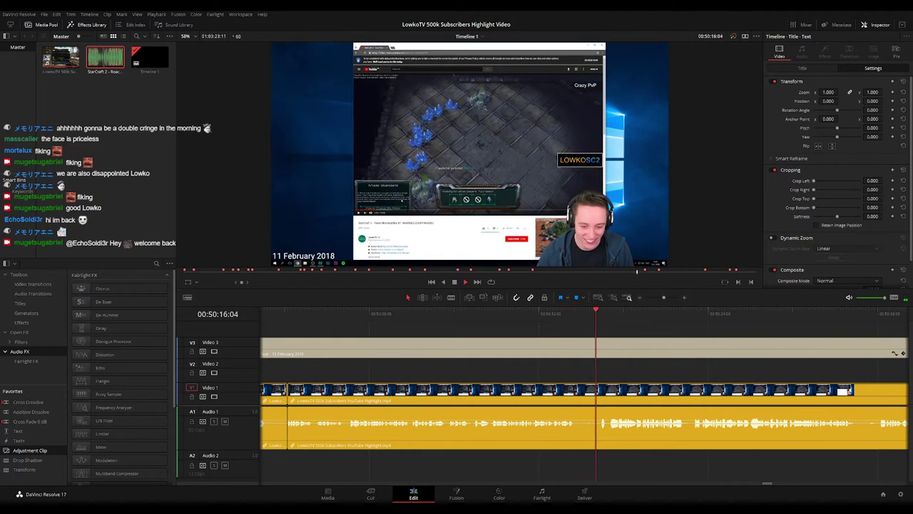
Listen repeatedly to the streamer's line just before the cut, around 00:49:49 to 00:49:51
left_click(289, 314)
scroll(434, 361, "left", 3)
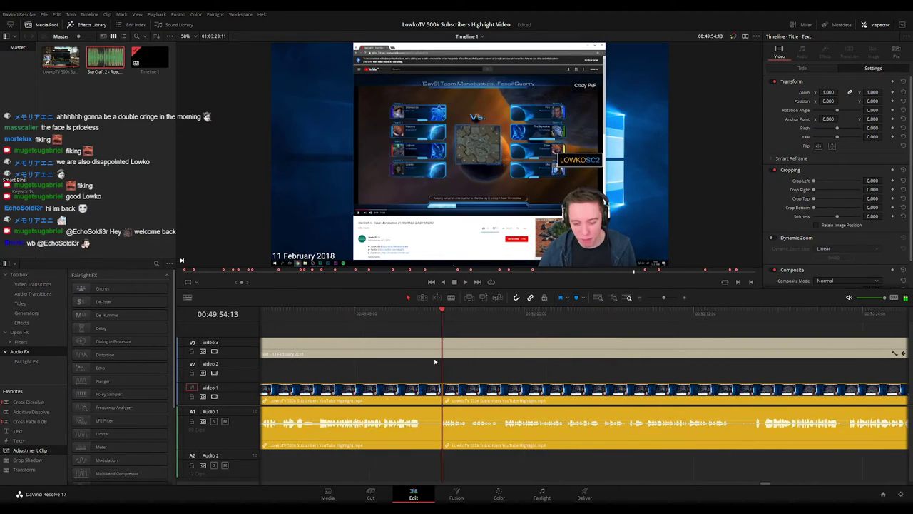
left_click(384, 319)
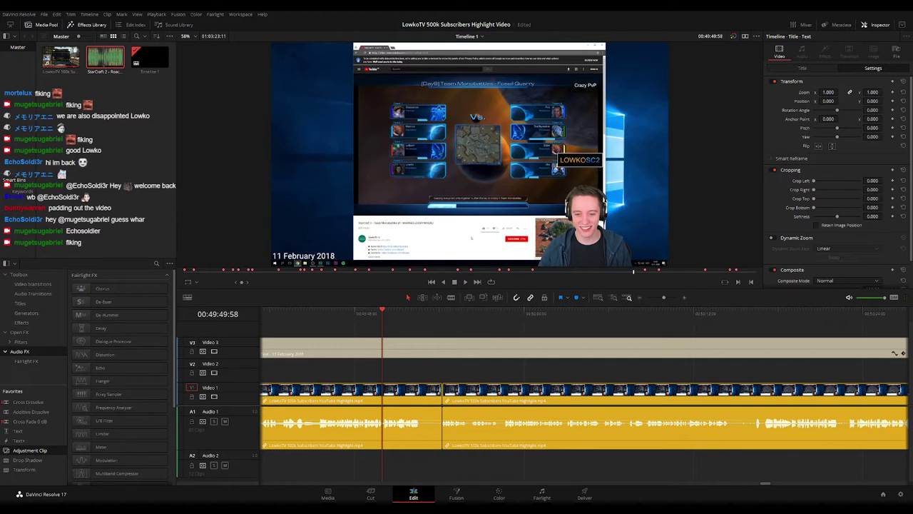
left_click(369, 319)
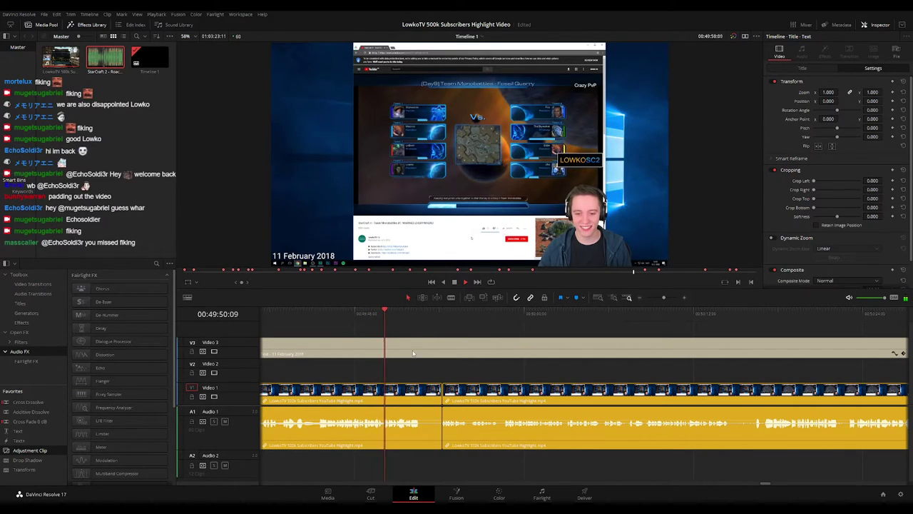
key("space")
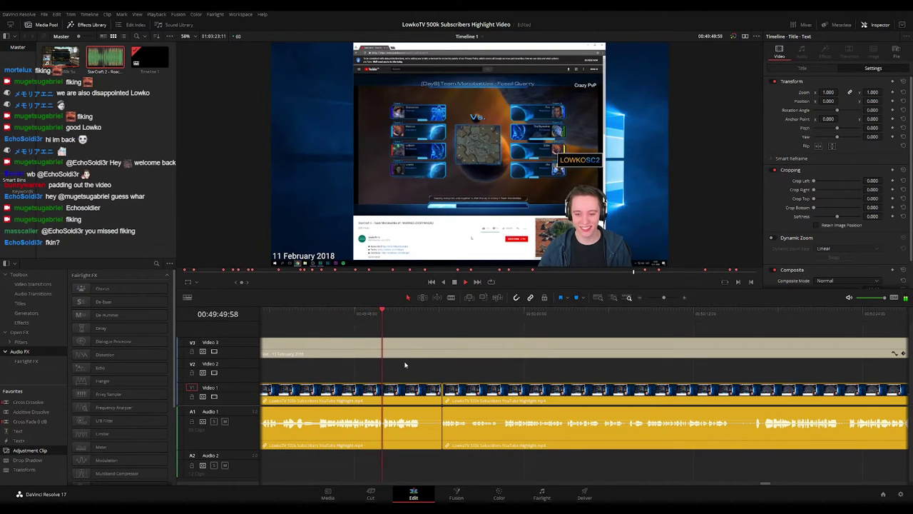
left_click(375, 314)
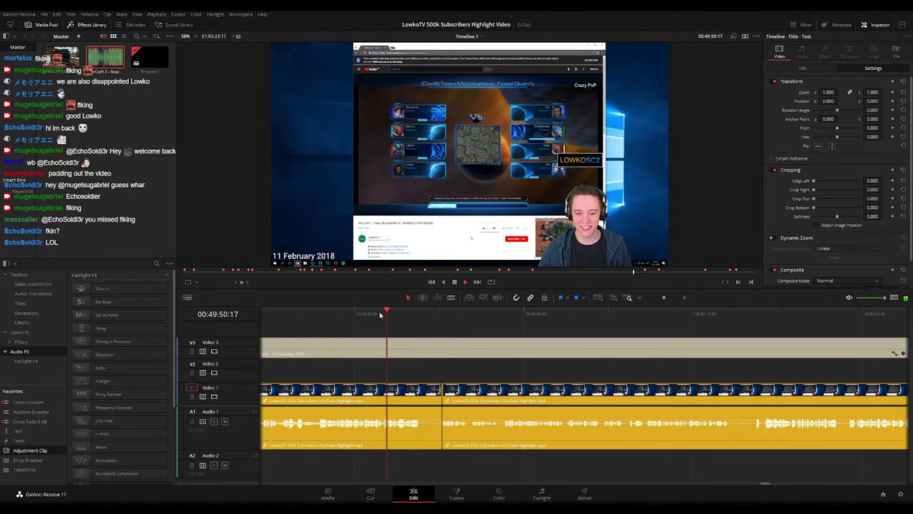
left_click(369, 314)
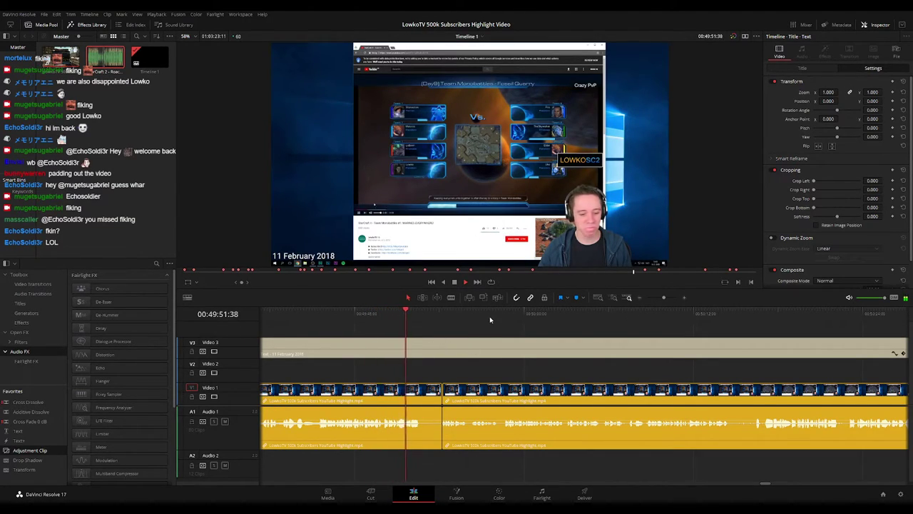
Cut out the pause of about 1.7 seconds between roughly 00:50:14:35 and 00:50:16:19 on Video 1 and Audio 1, closing the gap
left_click(605, 315)
left_click_drag(712, 377, 502, 373)
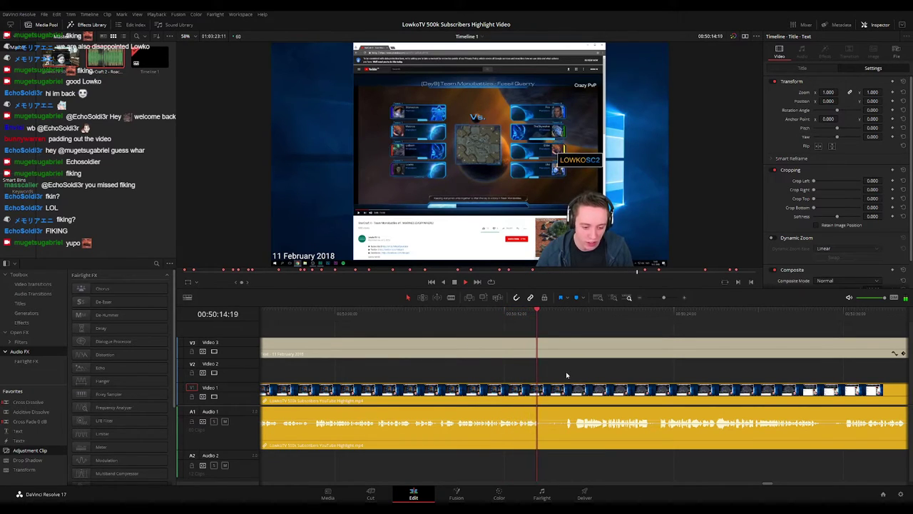
scroll(506, 377, "right", 1)
key("b")
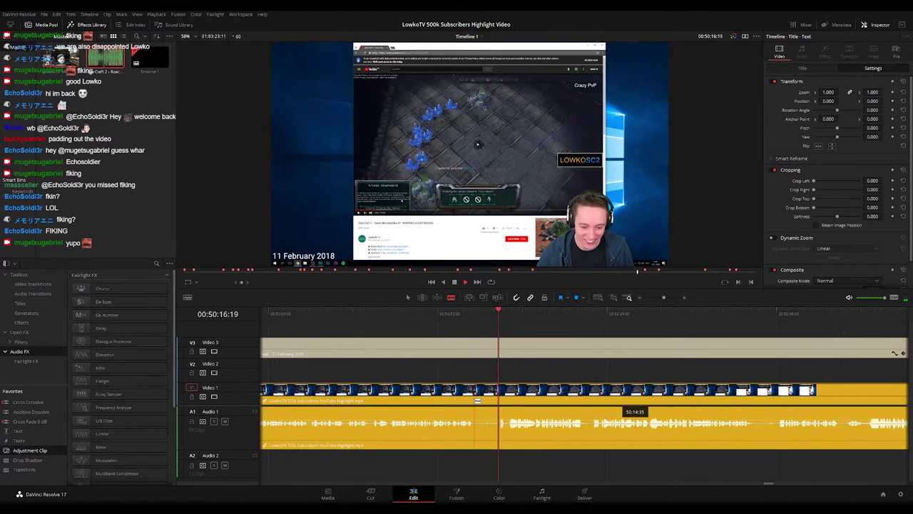
left_click(475, 400)
left_click(500, 397)
key("a")
left_click(485, 398)
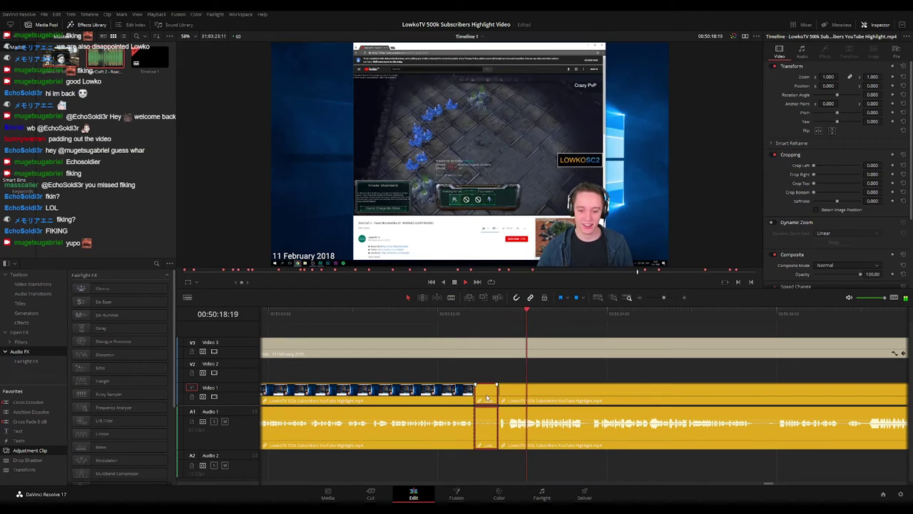
key("Delete")
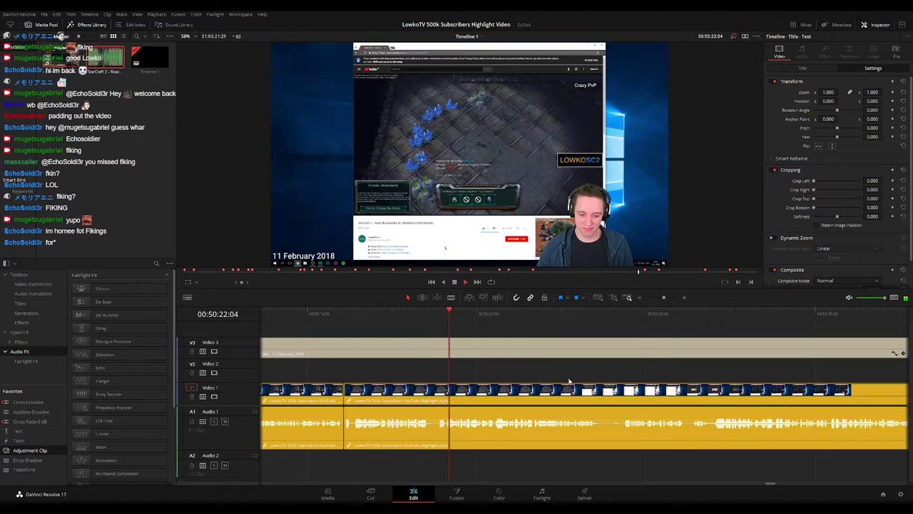
Cut out the pause of about 1.4 seconds up to 00:50:34:24, where the video's comments are being scrolled, closing the gap
left_click_drag(569, 381, 515, 375)
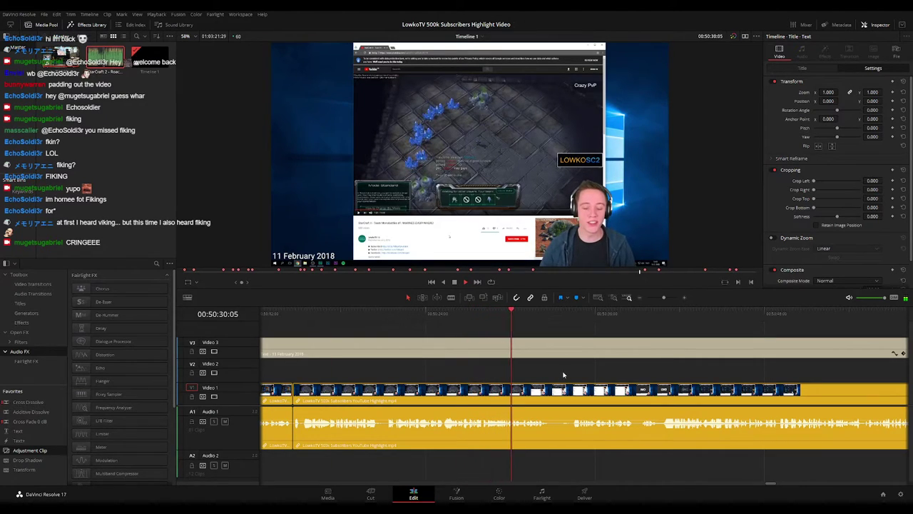
left_click_drag(562, 374, 467, 377)
scroll(463, 364, "right", 1)
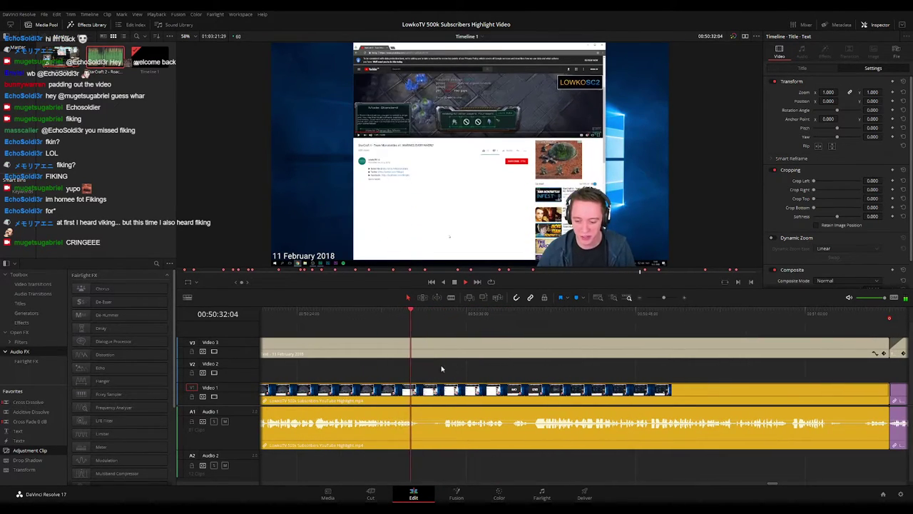
key("space")
key("b")
left_click(425, 395)
key("space")
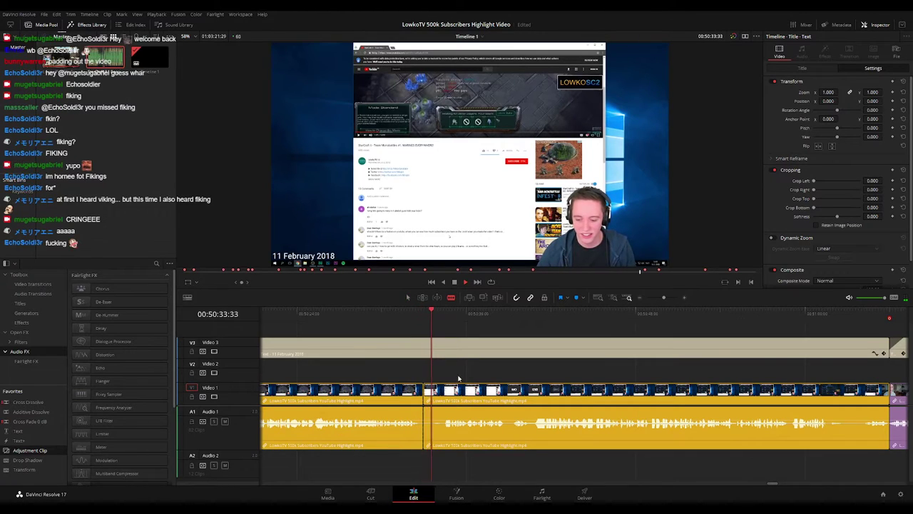
left_click(444, 400)
key("a")
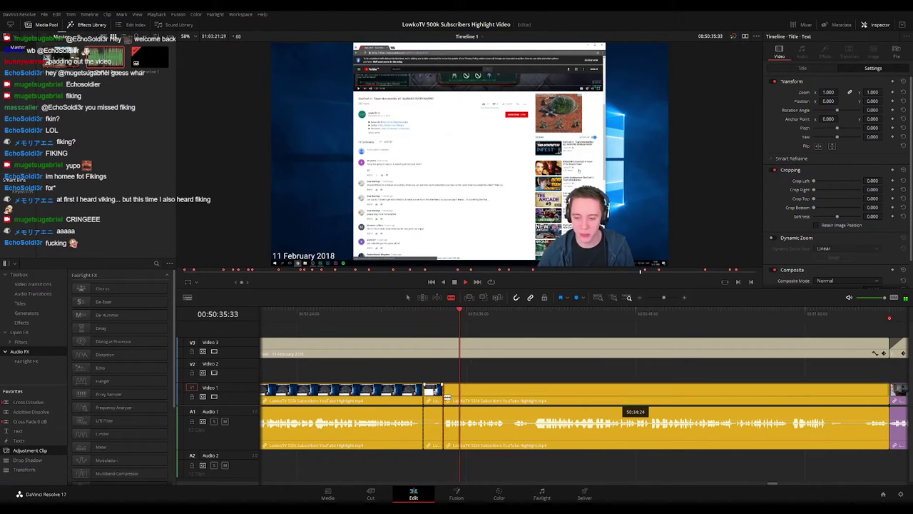
left_click(433, 396)
key("Delete")
left_click(434, 397)
key("Delete")
Play back the comment-scrolling cut from about 00:50:32 to 00:50:40
left_click(417, 316)
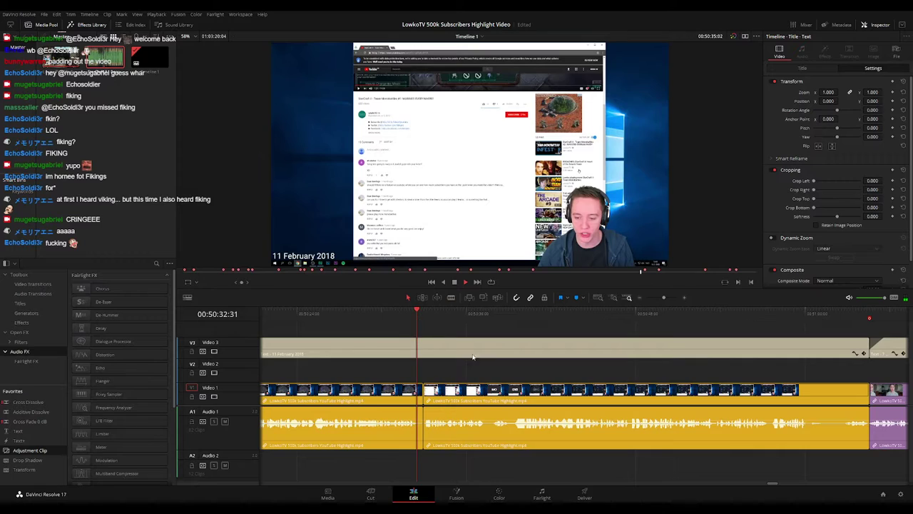
key("space")
scroll(559, 379, "right", 1)
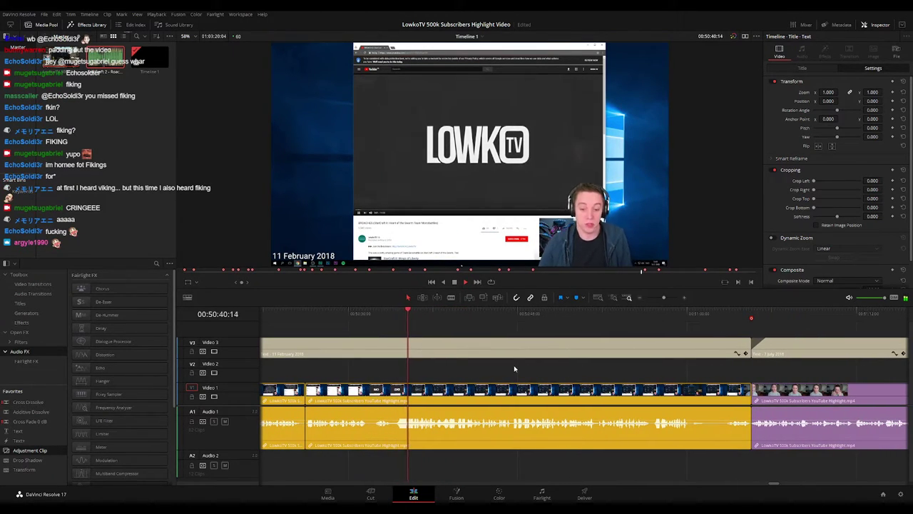
Place an adjustment clip on Video 2 starting at 00:50:39:22, over the Lowko TV logo intro
left_click(376, 316)
key("space")
left_click_drag(259, 384, 434, 385)
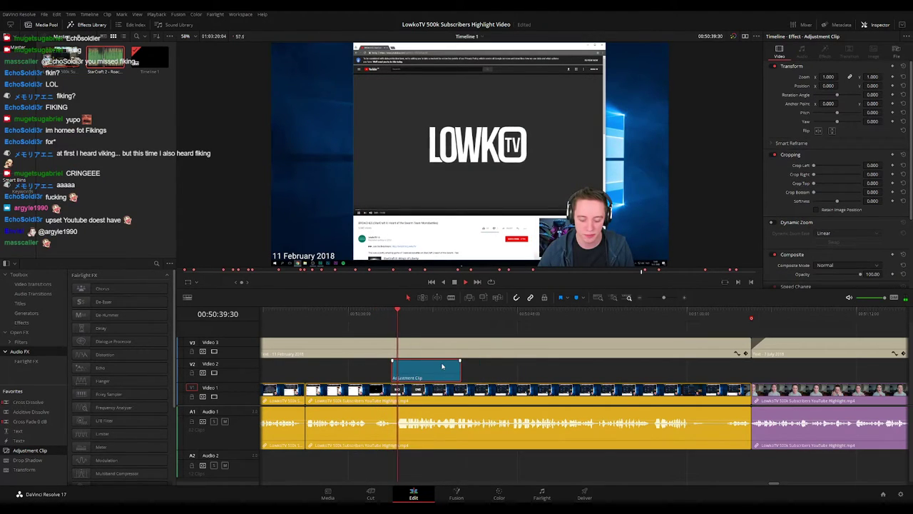
left_click(396, 318)
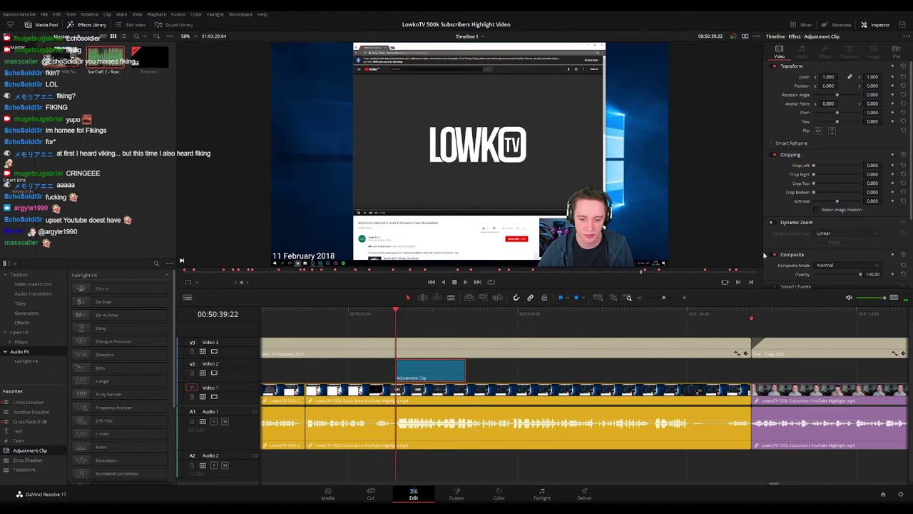
left_click(460, 377)
Animate a zoom-in from the adjustment clip's start, setting zoom 1.690, position X -573 and position Y 367 at 00:50:39:27
key("ctrl+=")
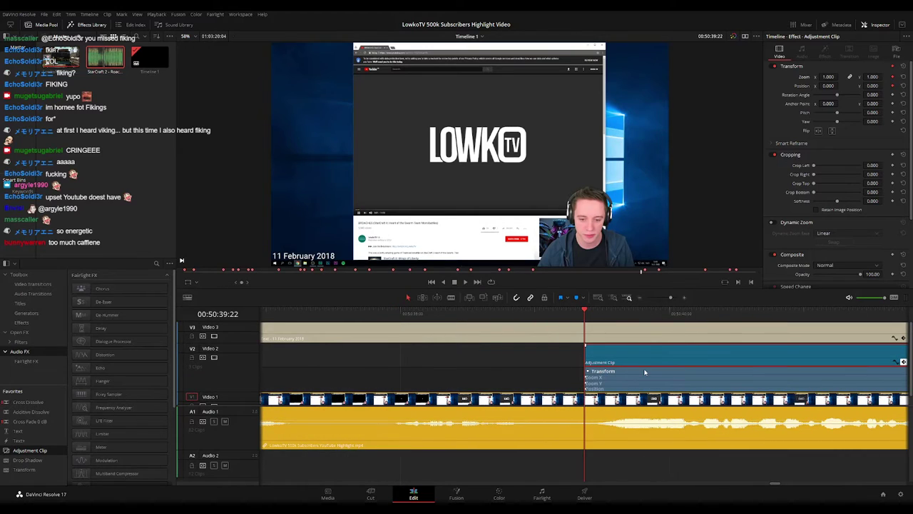
key("Right")
key("Right")
key("Right")
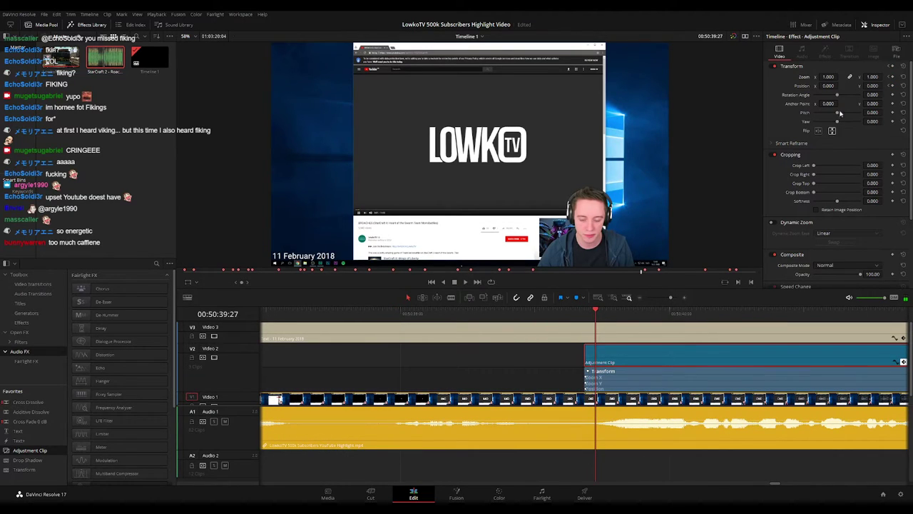
left_click_drag(829, 77, 836, 76)
left_click_drag(828, 86, 801, 86)
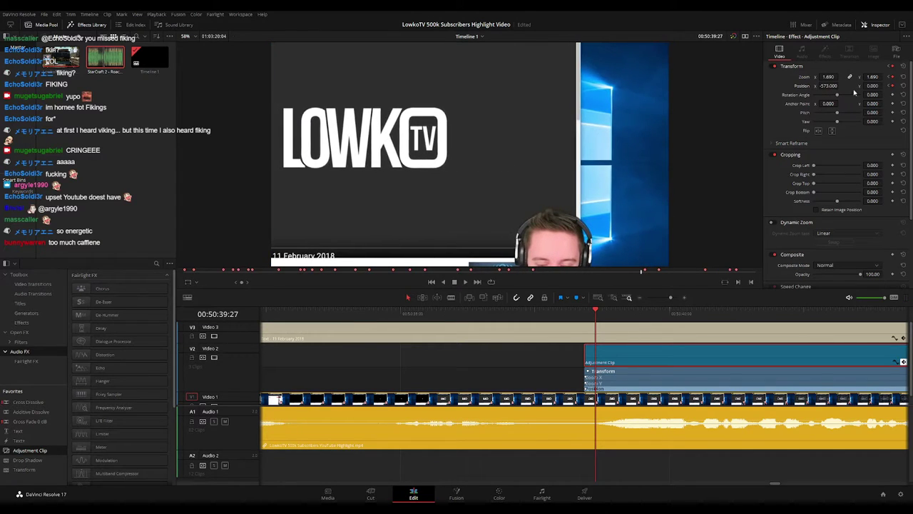
left_click_drag(872, 86, 886, 86)
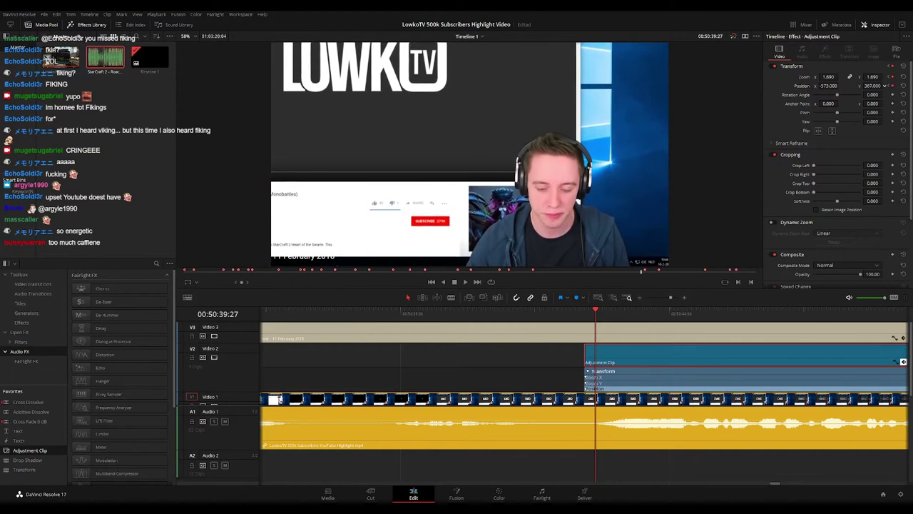
Slow the zoom-in by moving its end keyframes to about 9 frames after the adjustment clip's start
key("space")
left_click(584, 319)
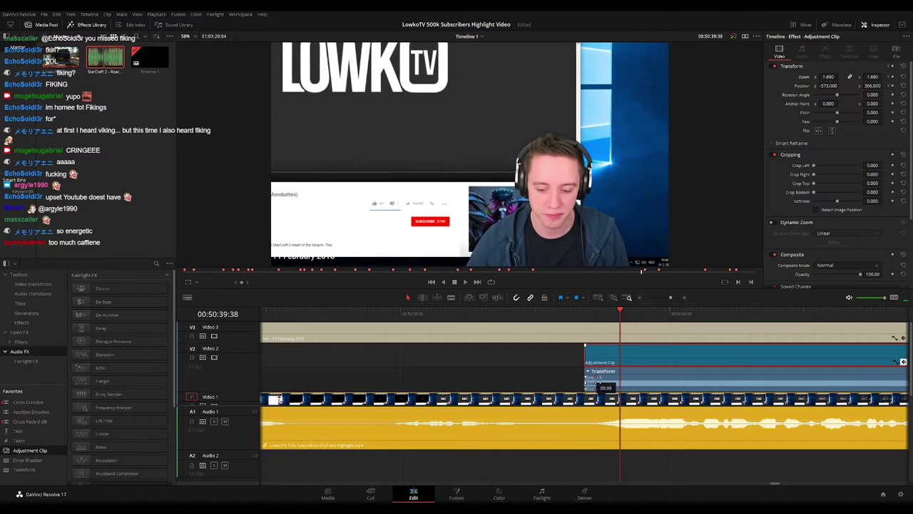
left_click_drag(605, 379, 604, 378)
left_click(584, 316)
key("space")
key("space")
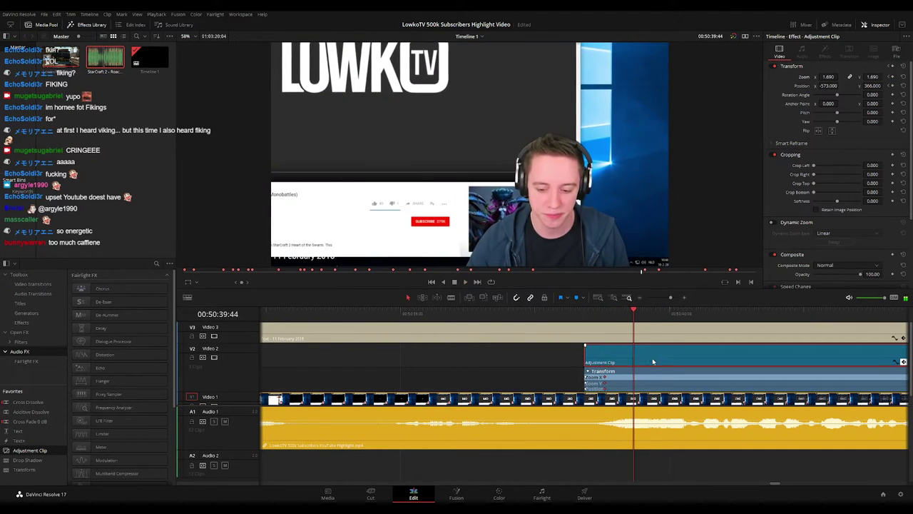
Shift the adjustment clip later so it starts at 00:50:39:44, and play back the zoom-in
left_click_drag(660, 357, 709, 357)
left_click(604, 319)
key("space")
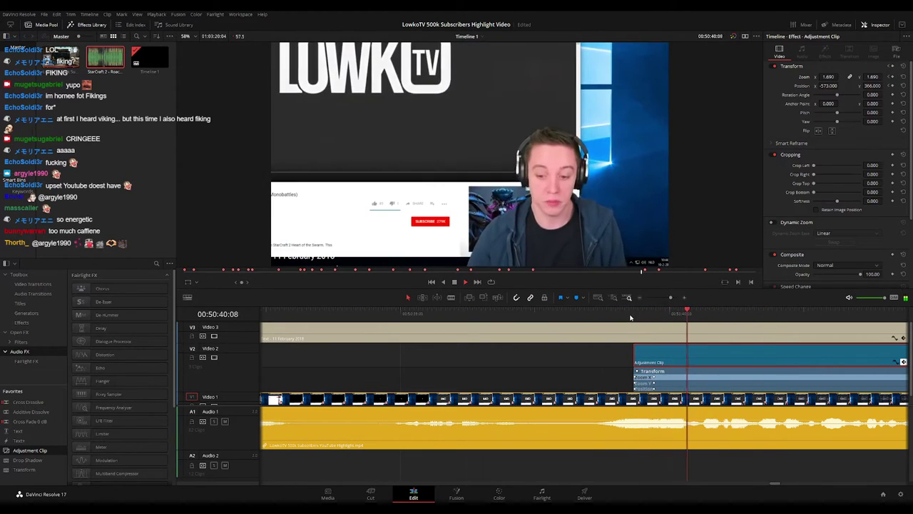
Collapse the adjustment clip's keyframe lanes, review the zoomed section and extend the clip's end to 00:50:47:35
left_click(523, 314)
mouse_move(669, 298)
left_mouse_down()
mouse_move(656, 298)
mouse_move(667, 299)
left_mouse_up()
scroll(818, 366, "right", 4)
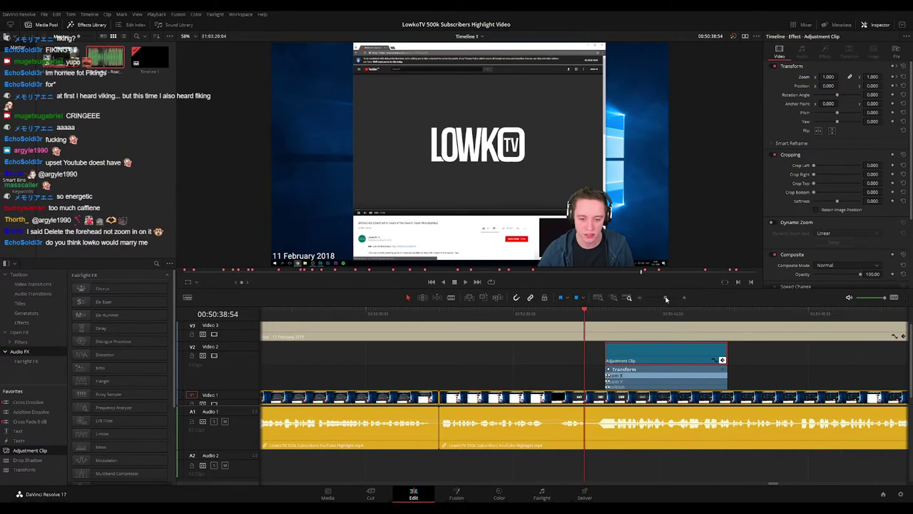
left_click(722, 360)
left_click(775, 373)
key("space")
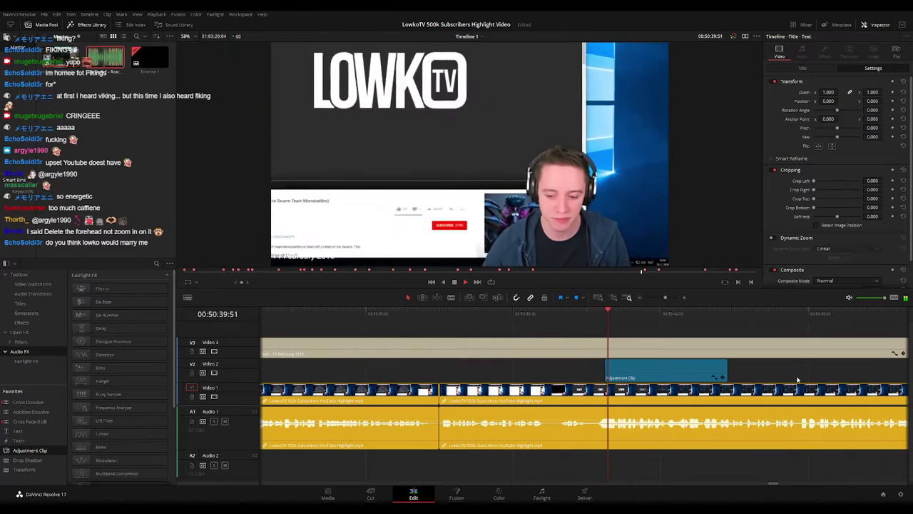
left_click_drag(801, 378, 730, 375)
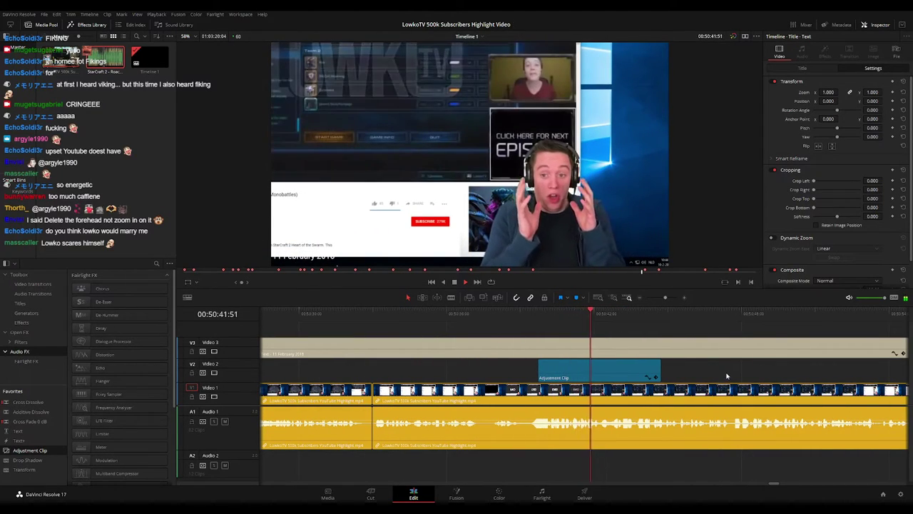
scroll(727, 376, "right", 3)
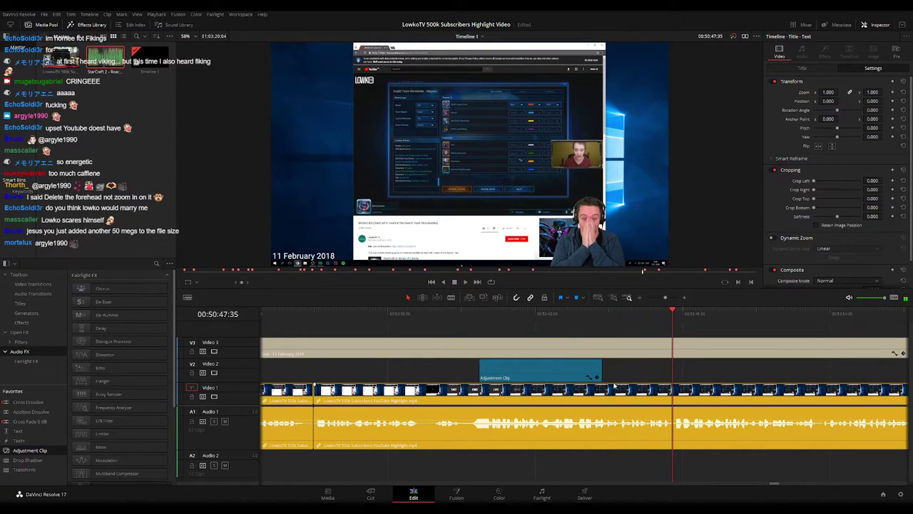
left_click_drag(602, 372, 673, 372)
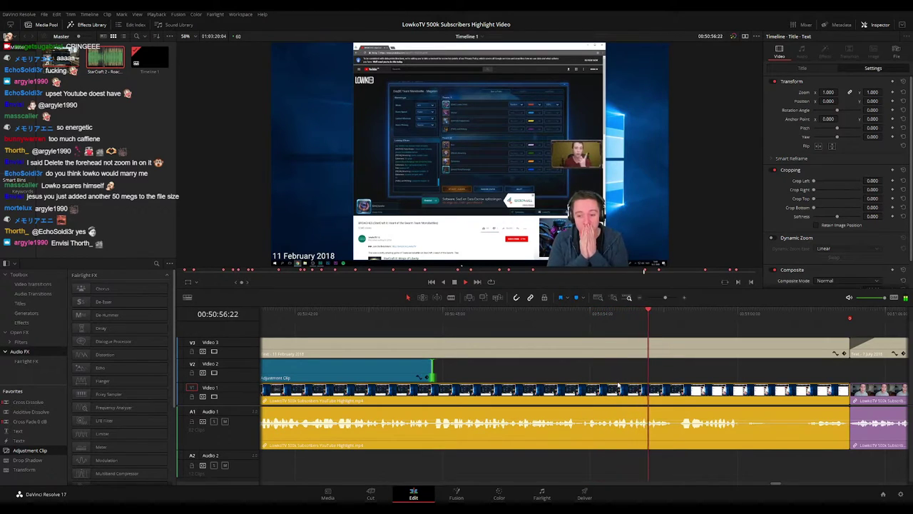
Play back the extended zoom from about 00:50:39 and the following 11 February 2018 footage up to about 00:50:57
key("space")
scroll(623, 385, "left", 3)
left_click_drag(449, 314, 427, 314)
key("space")
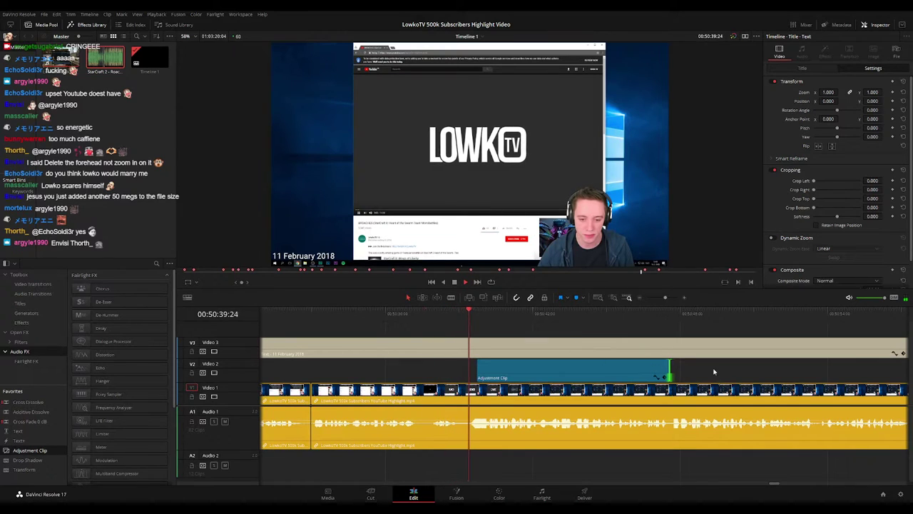
scroll(663, 366, "down", 5)
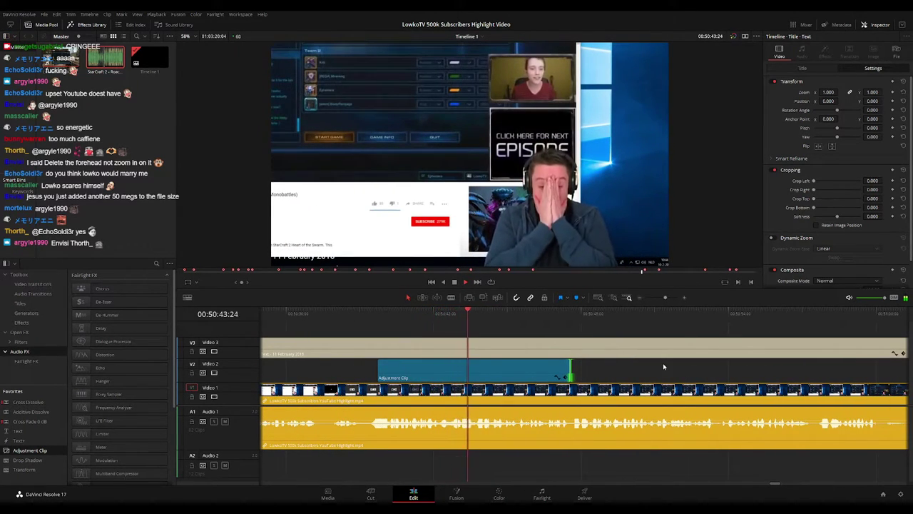
scroll(663, 367, "down", 3)
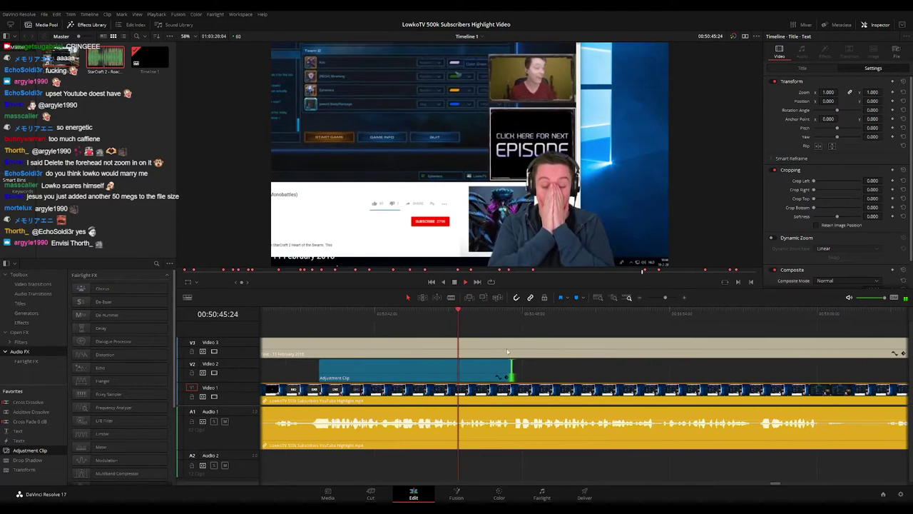
left_click(535, 314)
scroll(648, 368, "down", 6)
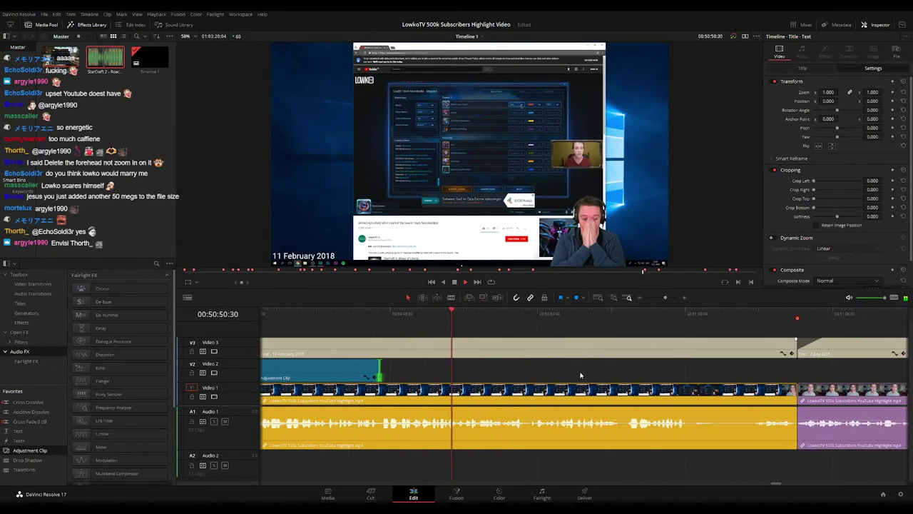
scroll(557, 371, "down", 2)
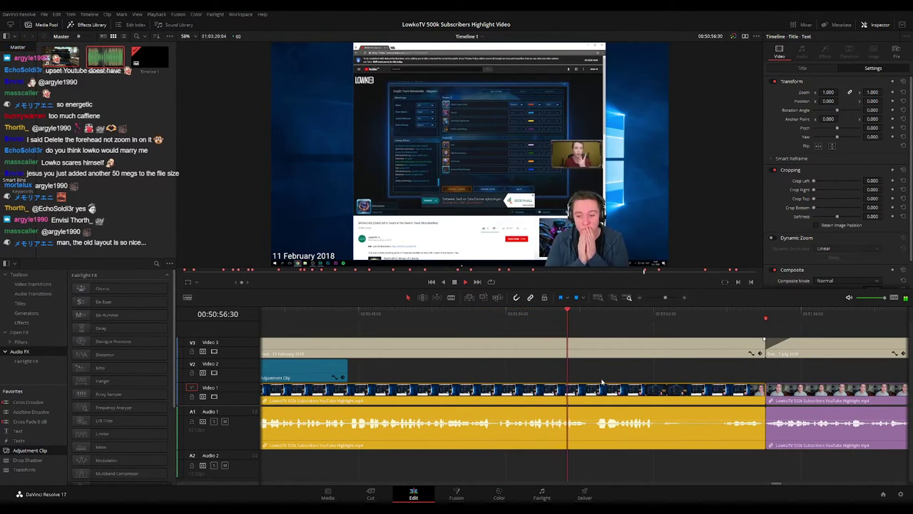
key("space")
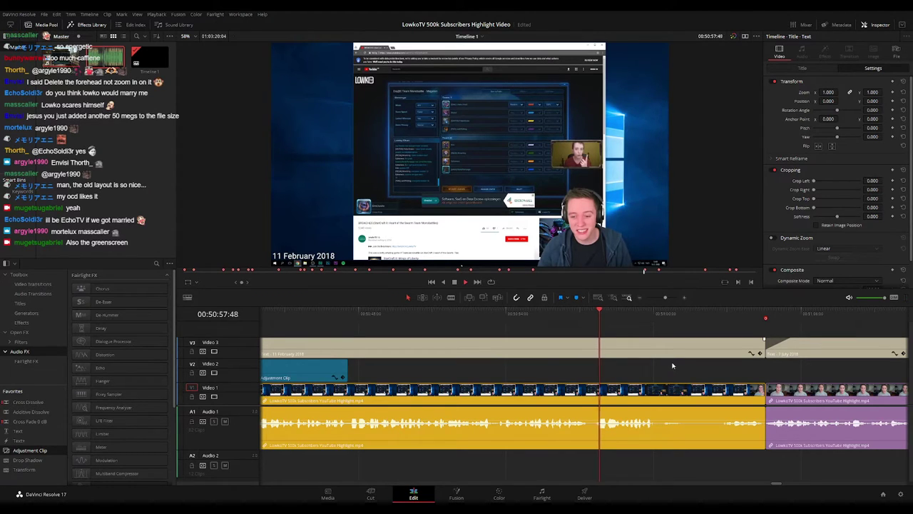
Add a fade-out of about 1 second to the end of the 11 February 2018 date title on Video 3
left_click_drag(724, 380, 564, 360)
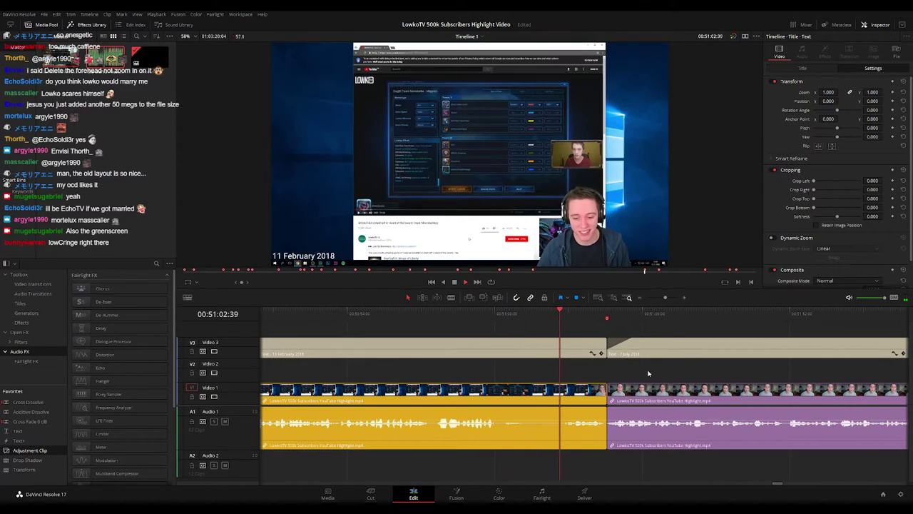
scroll(616, 368, "right", 2)
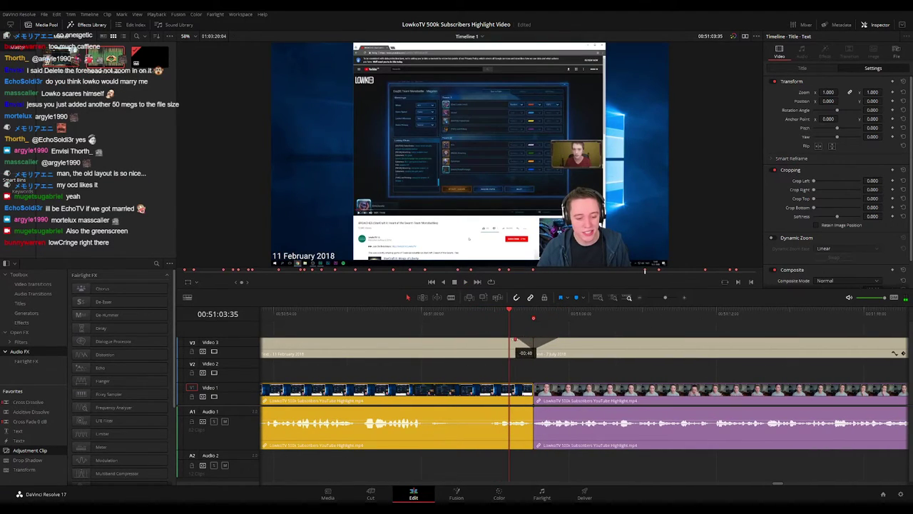
left_click(489, 327)
key("space")
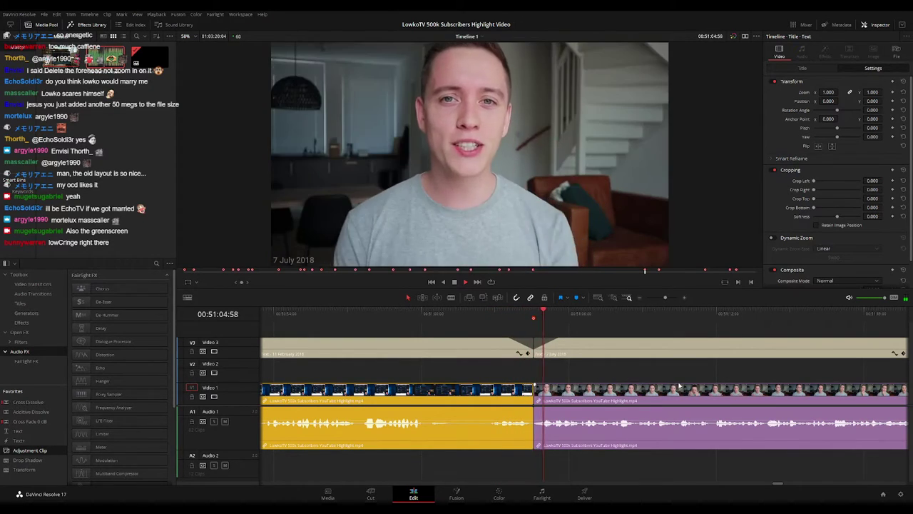
Add an audio fade-in of about 1 second to the start of the 7 July 2018 clip and play back the transition
scroll(546, 371, "right", 4)
key("space")
left_click_drag(406, 409, 408, 410)
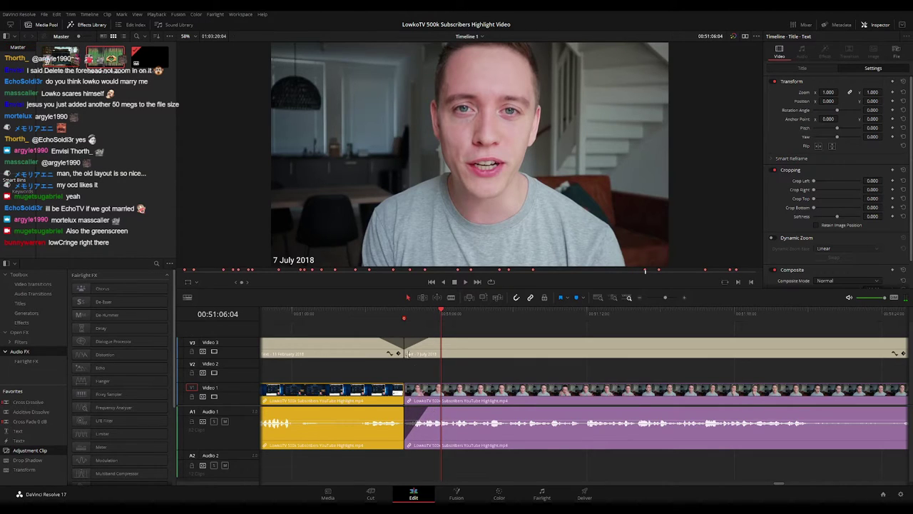
left_click(378, 318)
key("space")
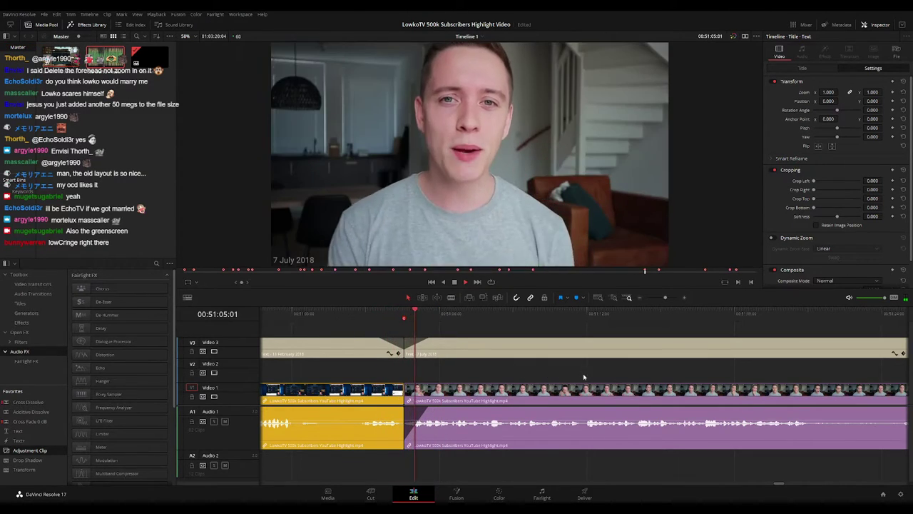
Review the 7 July 2018 clip from about 00:51:05 to 00:51:46, checking the talking and phone-reading footage for pauses
left_click_drag(630, 380, 553, 371)
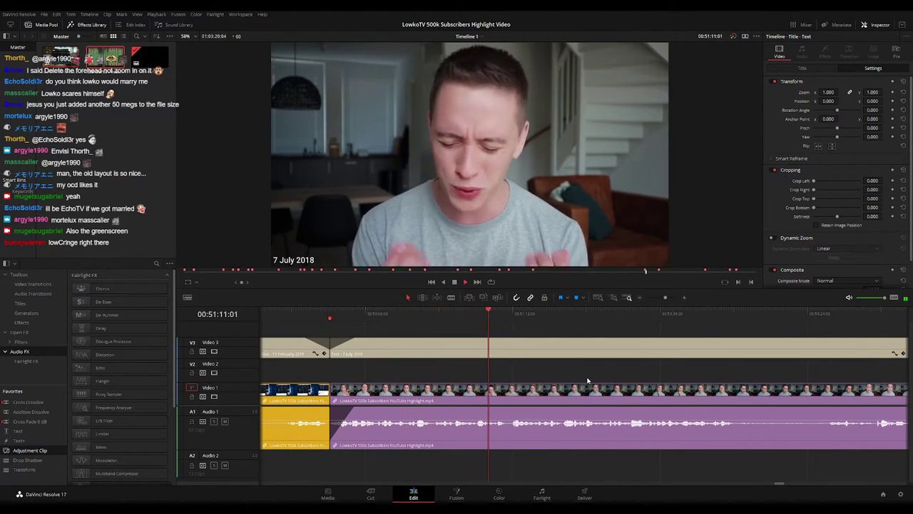
scroll(588, 376, "right", 3)
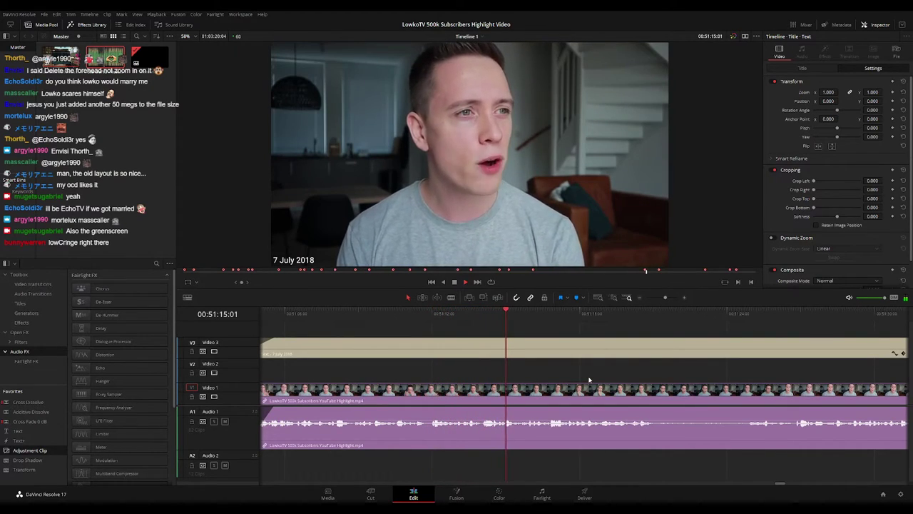
scroll(610, 378, "right", 2)
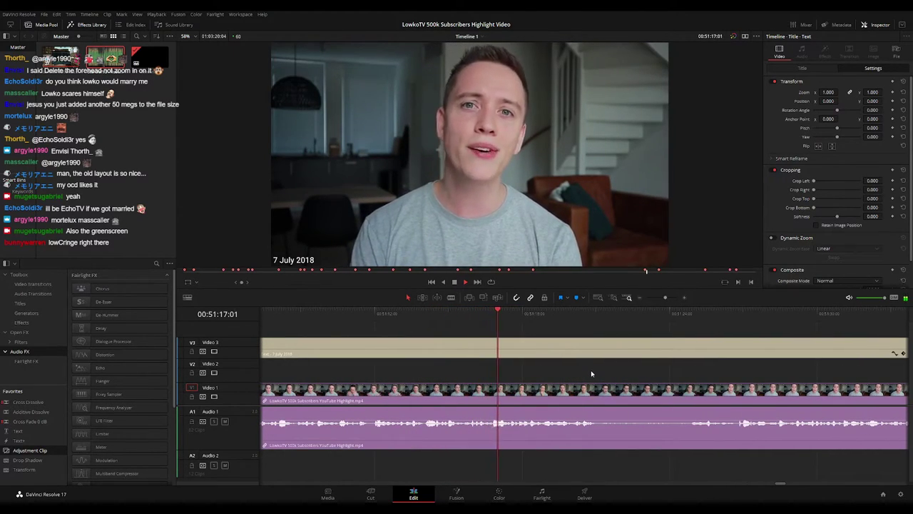
scroll(631, 380, "right", 2)
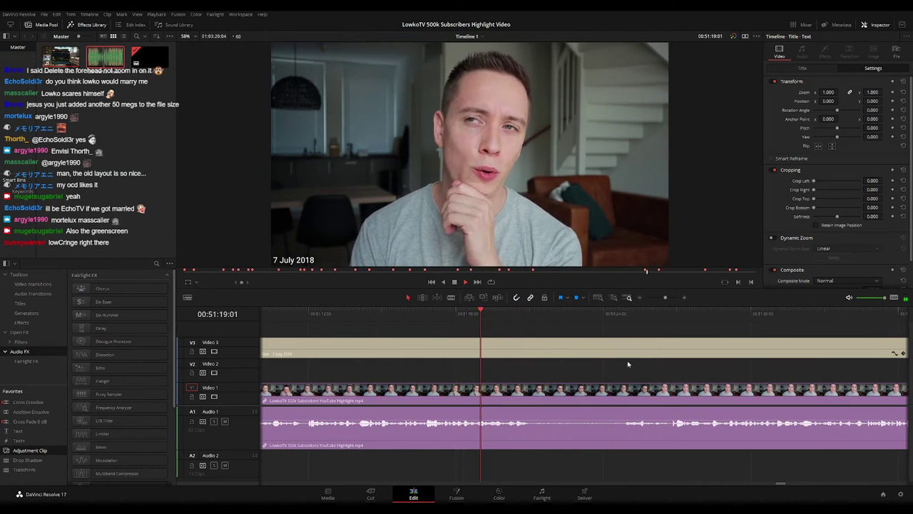
left_click_drag(666, 298, 664, 299)
scroll(563, 362, "right", 3)
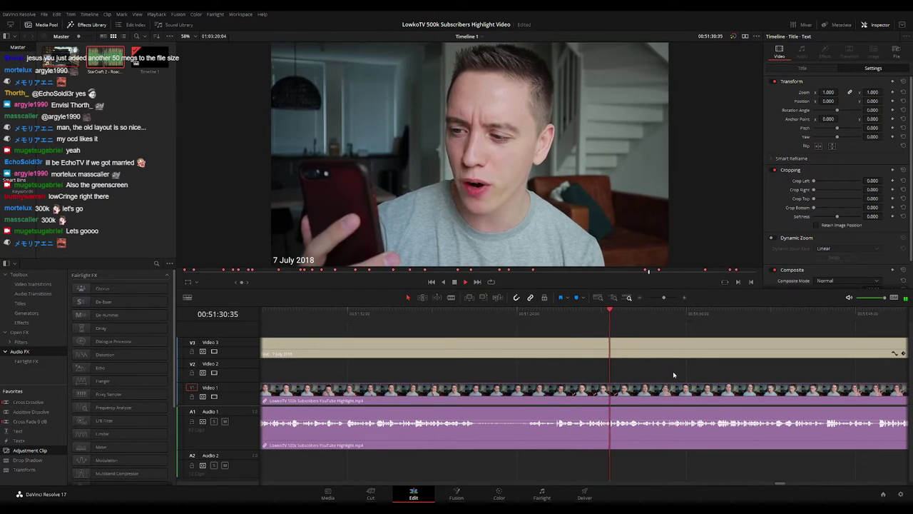
scroll(625, 371, "right", 2)
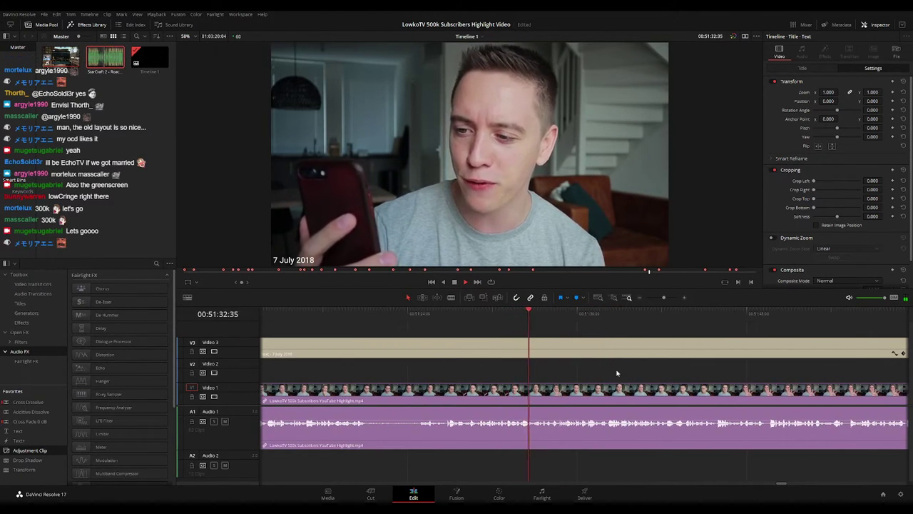
scroll(616, 373, "right", 2)
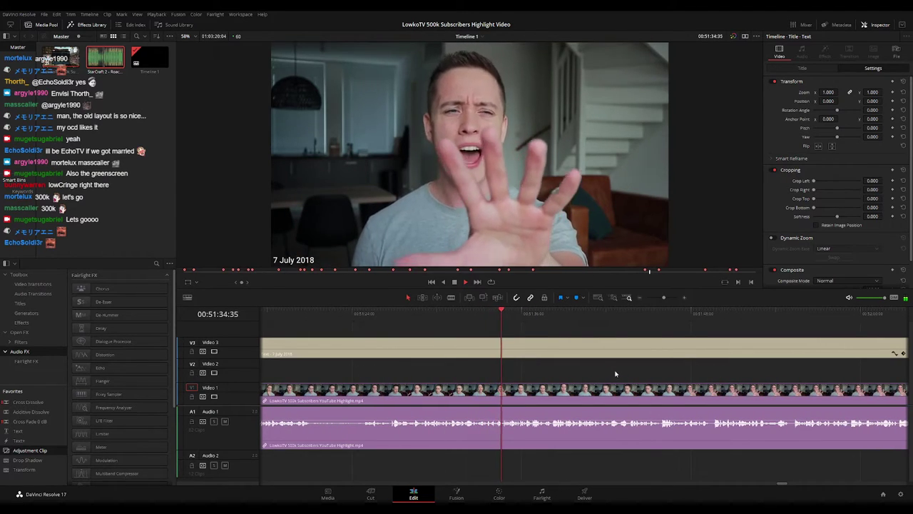
scroll(678, 379, "right", 3)
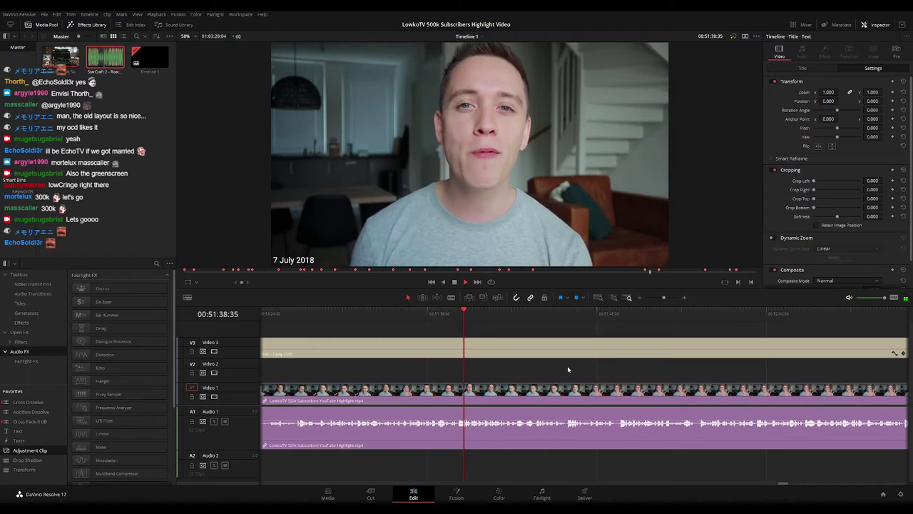
scroll(563, 370, "right", 2)
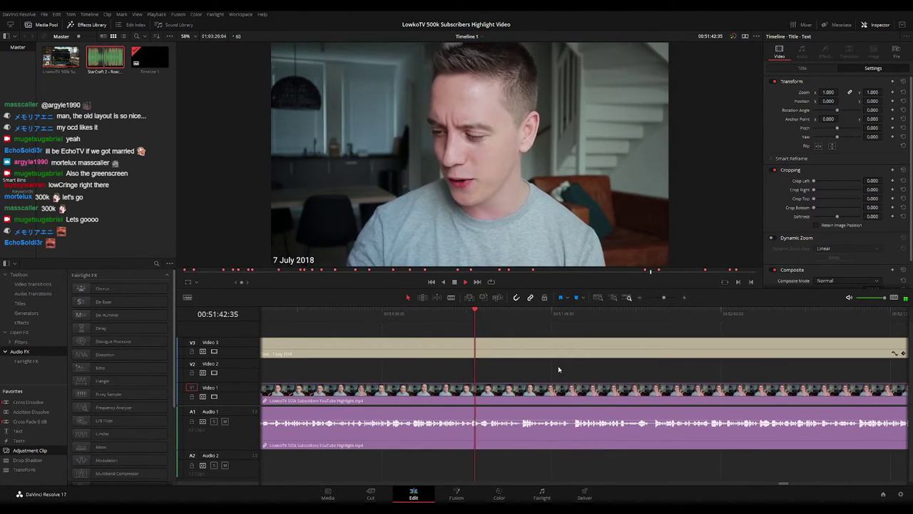
scroll(559, 369, "right", 2)
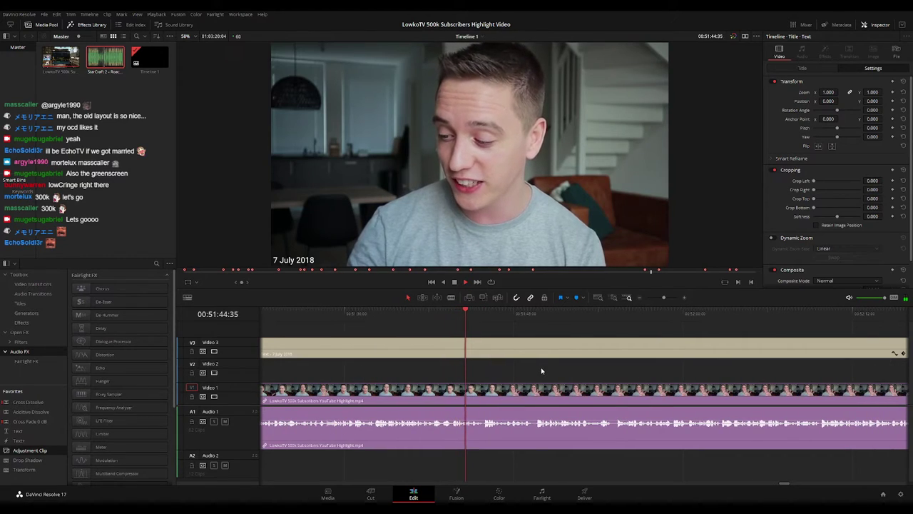
scroll(564, 373, "right", 2)
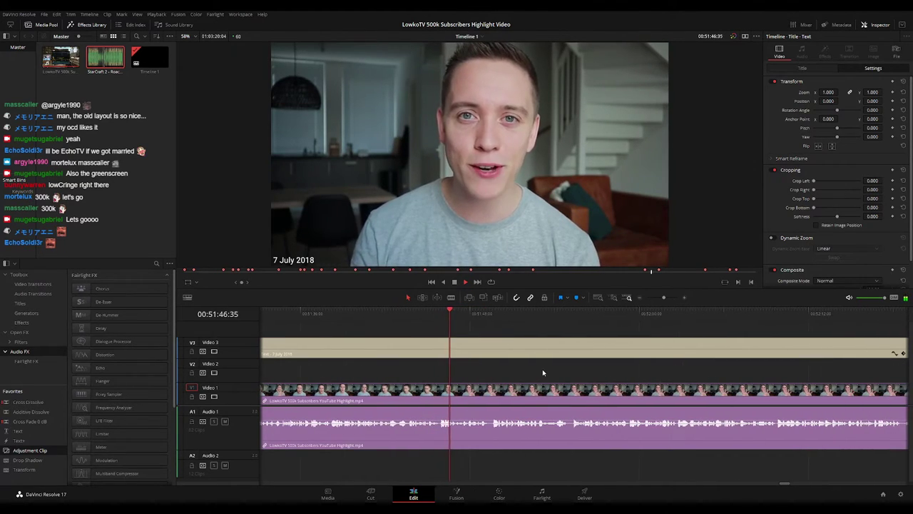
Review the rest of the 7 July 2018 clip to about 00:52:33, covering the 300,000 subscribers tweet and the play button
mouse_move(664, 298)
left_mouse_down()
mouse_move(652, 298)
mouse_move(662, 299)
left_mouse_up()
scroll(653, 370, "right", 5)
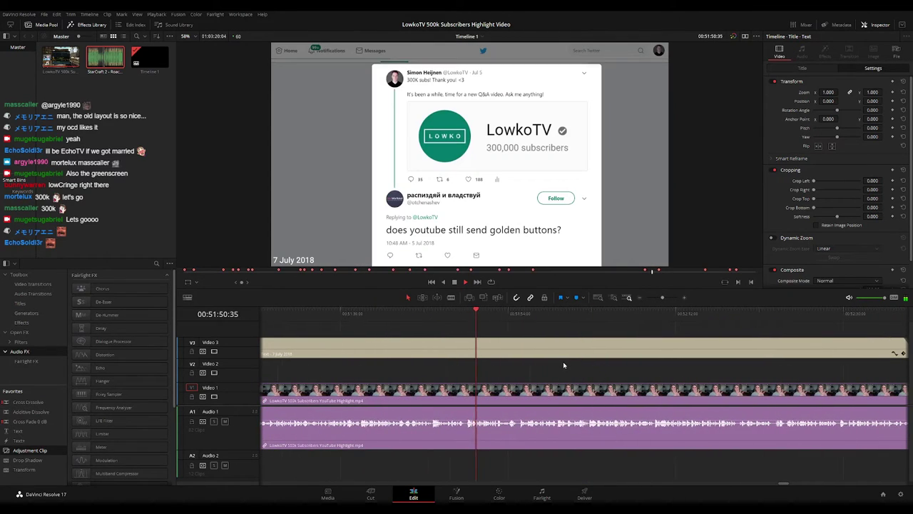
scroll(543, 373, "right", 2)
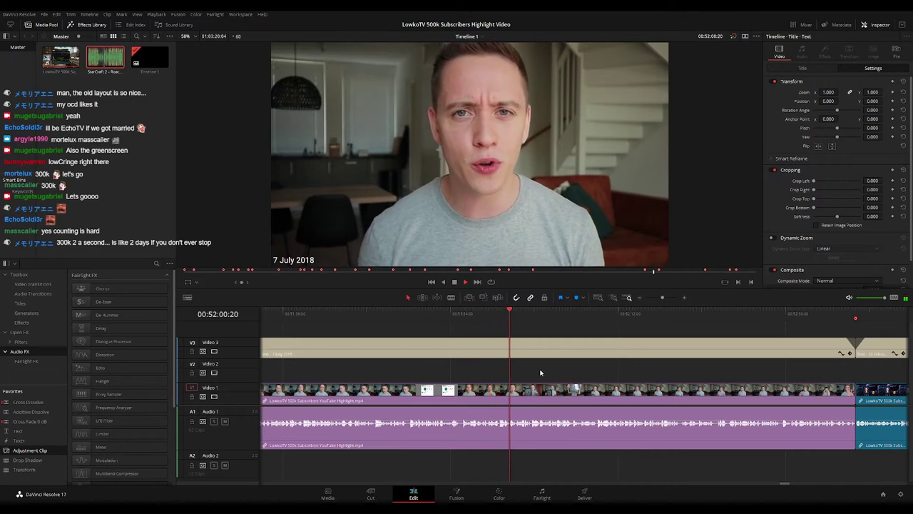
scroll(531, 368, "right", 2)
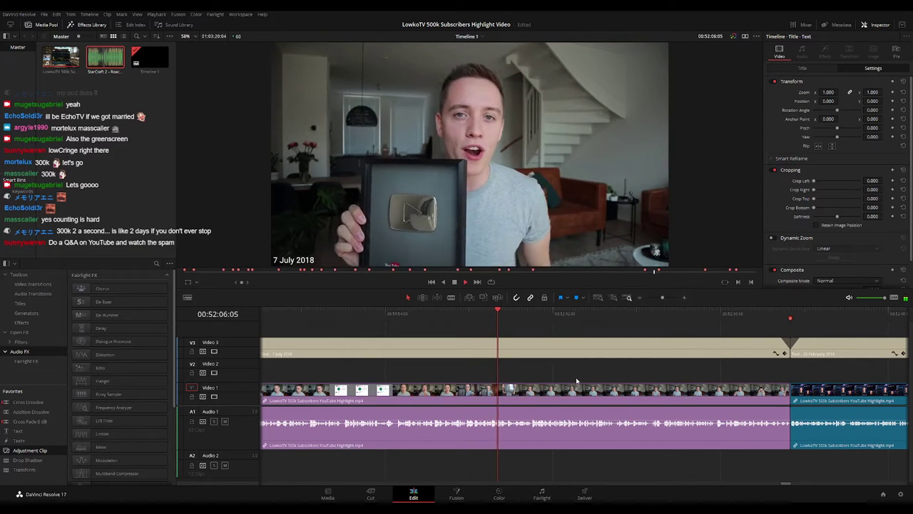
left_click_drag(608, 378, 518, 373)
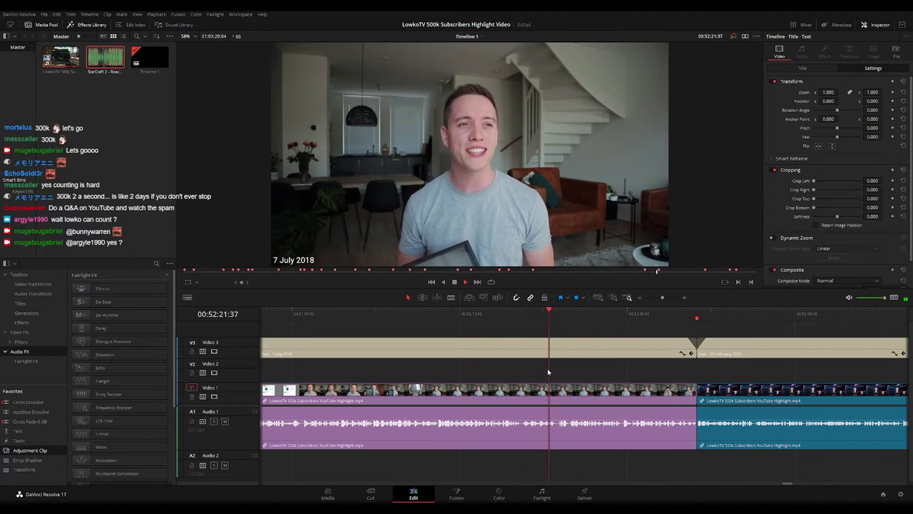
scroll(538, 371, "right", 3)
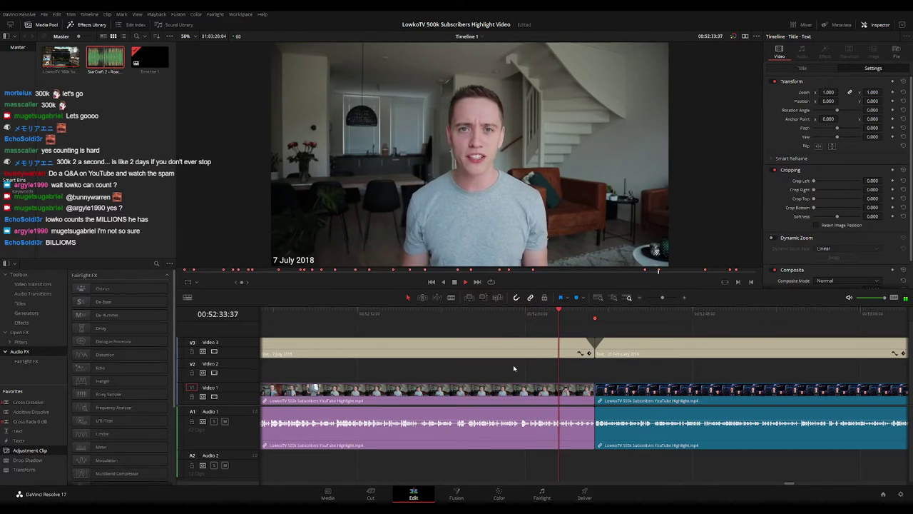
Play back the transition from the 7 July 2018 clip into the 20 February 2019 clip and review its opening
scroll(551, 377, "right", 1)
scroll(550, 373, "right", 2)
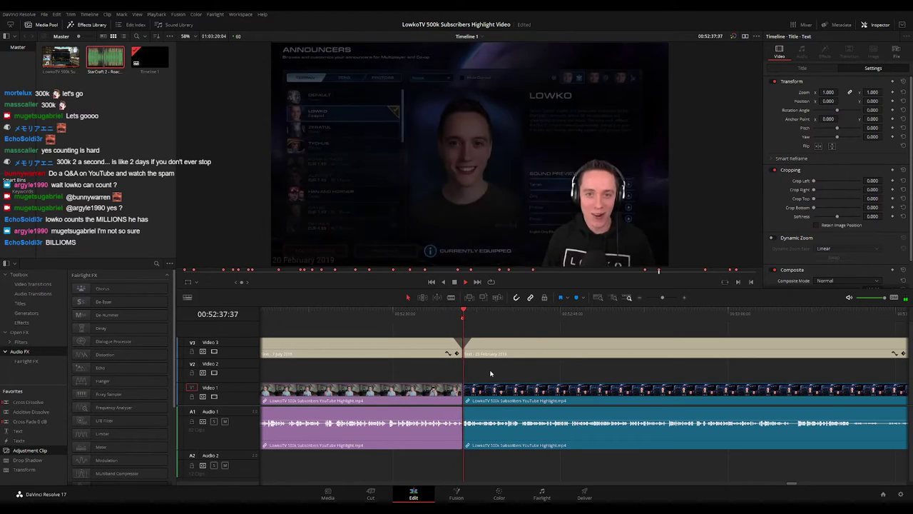
scroll(612, 388, "right", 1)
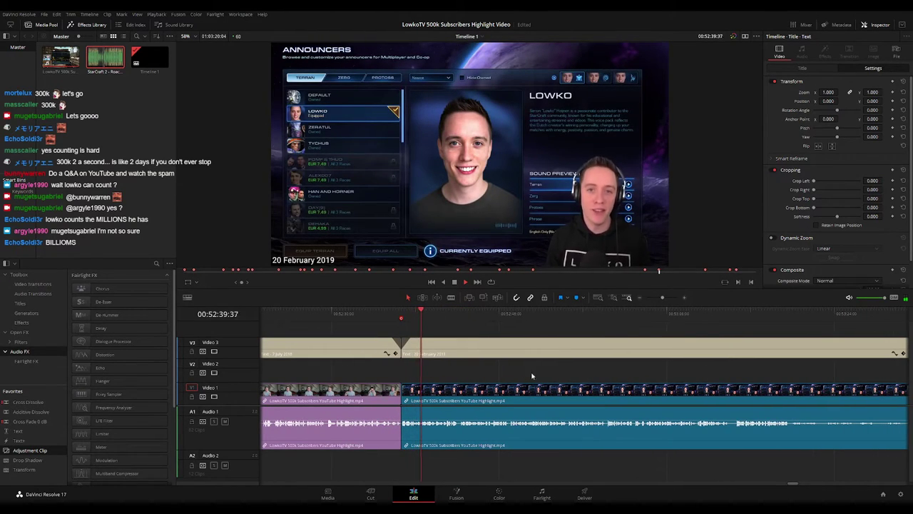
left_click(382, 317)
left_click(429, 316)
key("space")
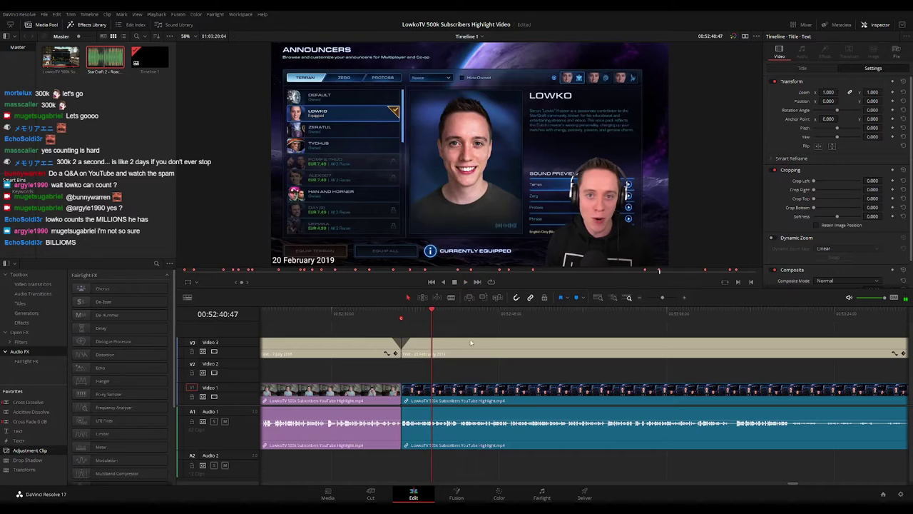
left_click(417, 316)
scroll(418, 385, "right", 1)
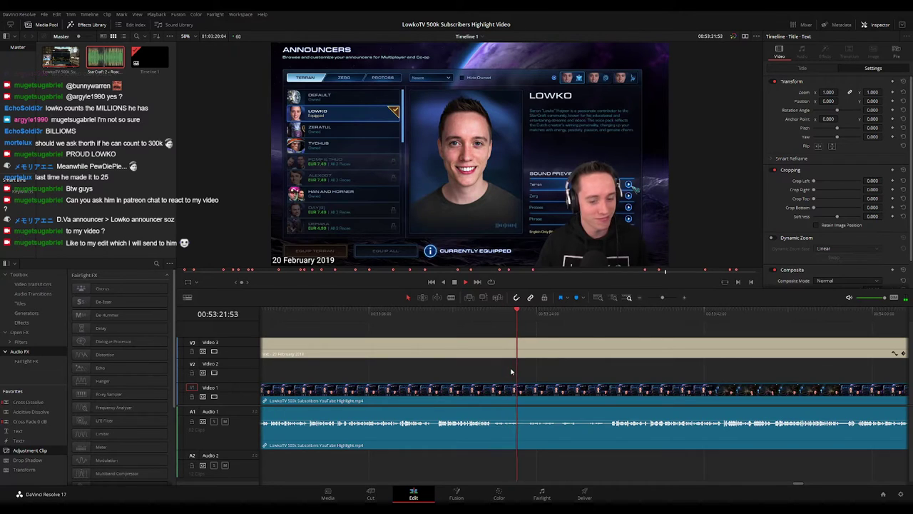
Review the 20 February 2019 clip from about 00:53:21 to 00:54:38, covering the announcer previews and the start of the match
left_click_drag(573, 382, 500, 371)
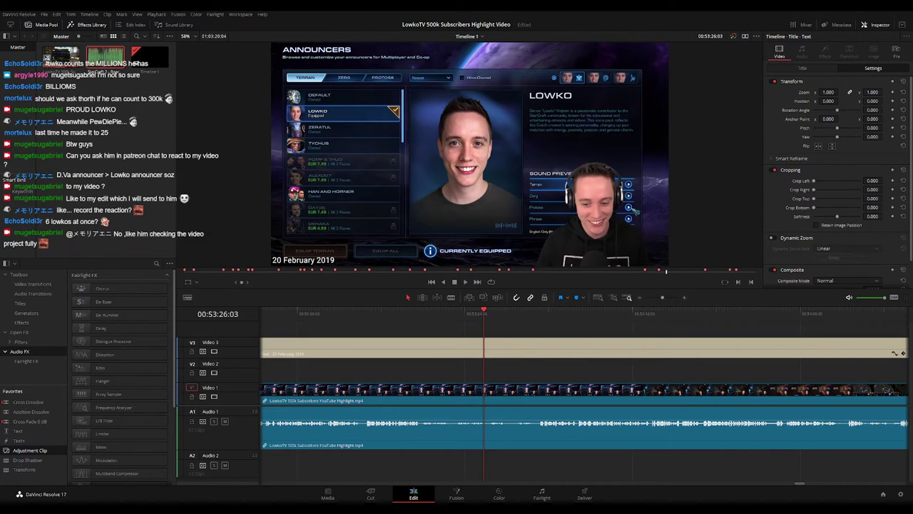
key("space")
left_click_drag(528, 375, 487, 372)
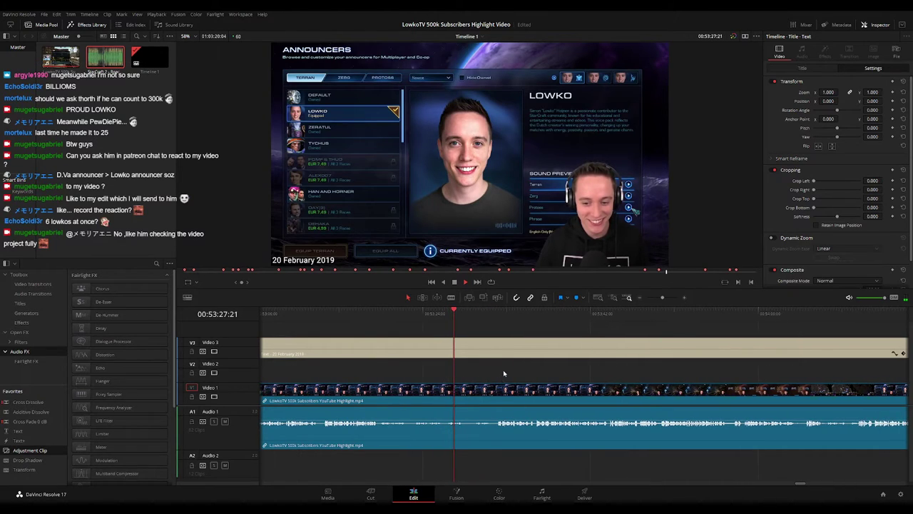
key("space")
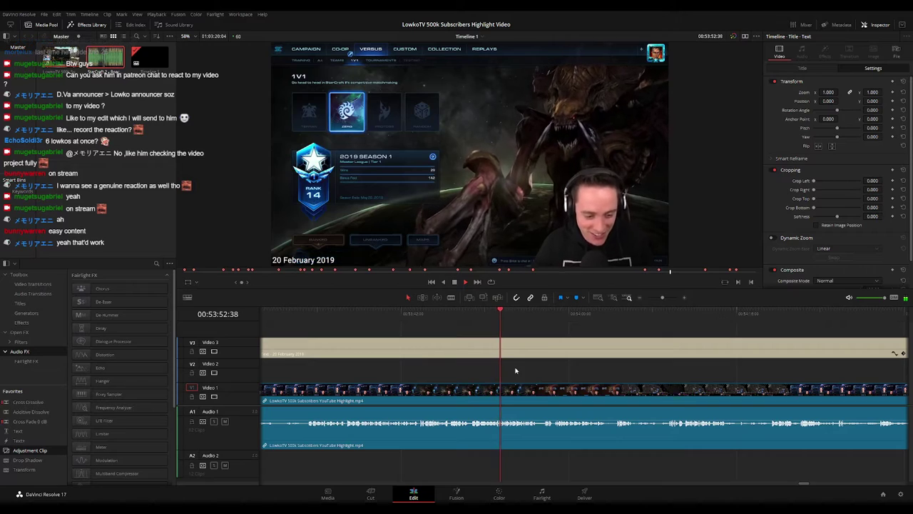
key("space")
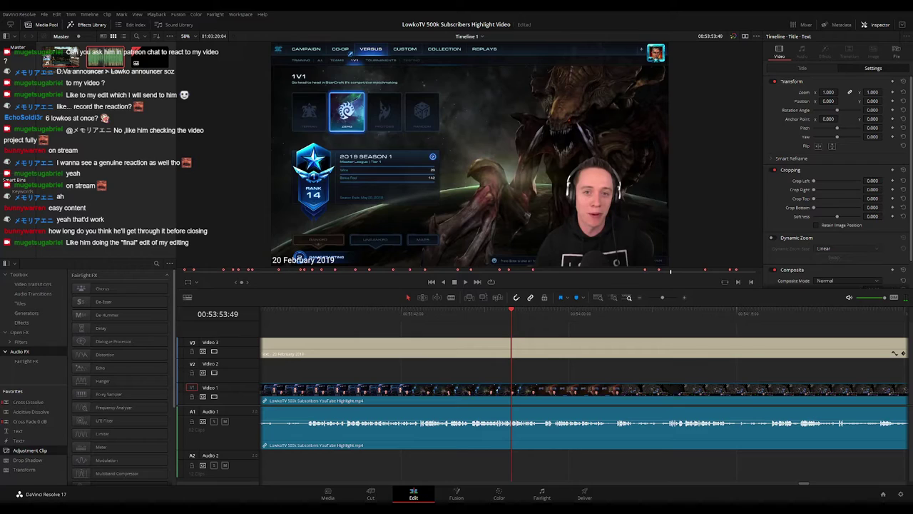
key("space")
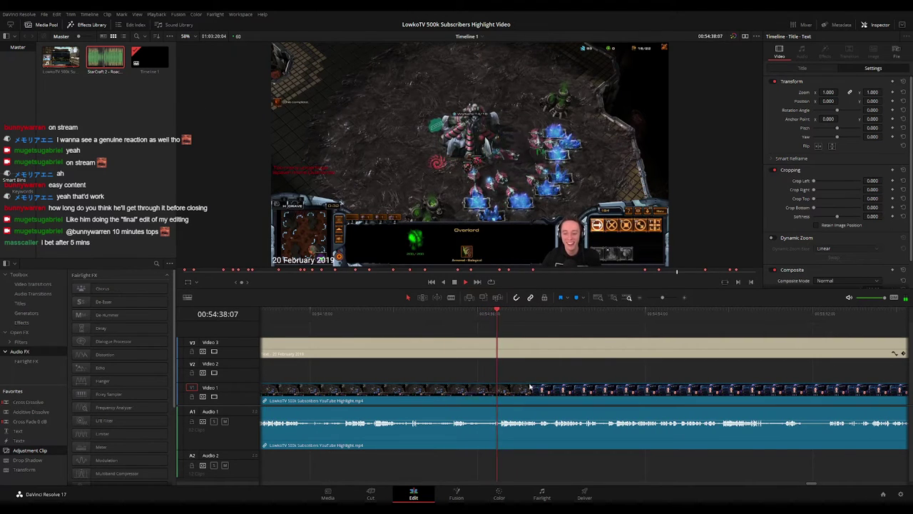
Try adjusting the audio volume of the 20 February 2019 clip and undo the change
left_click_drag(662, 298, 656, 299)
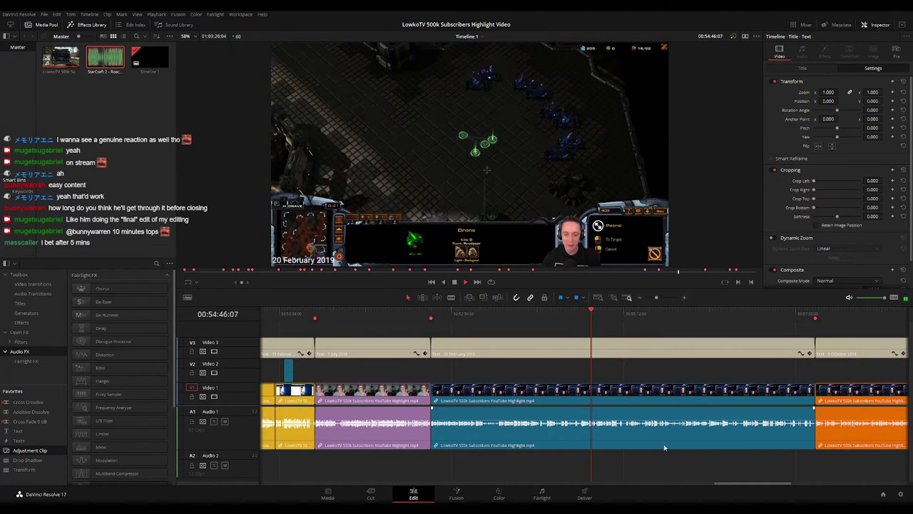
left_click(595, 438)
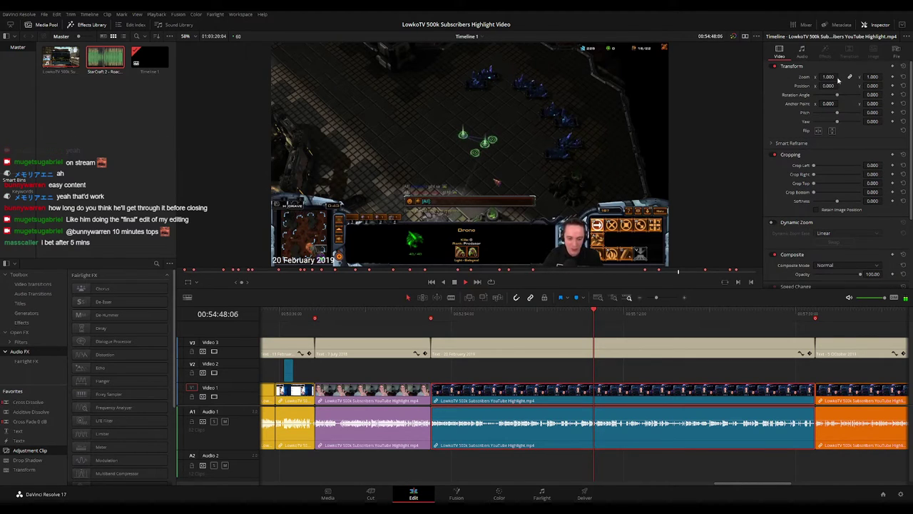
left_click(804, 53)
left_click_drag(868, 76, 875, 77)
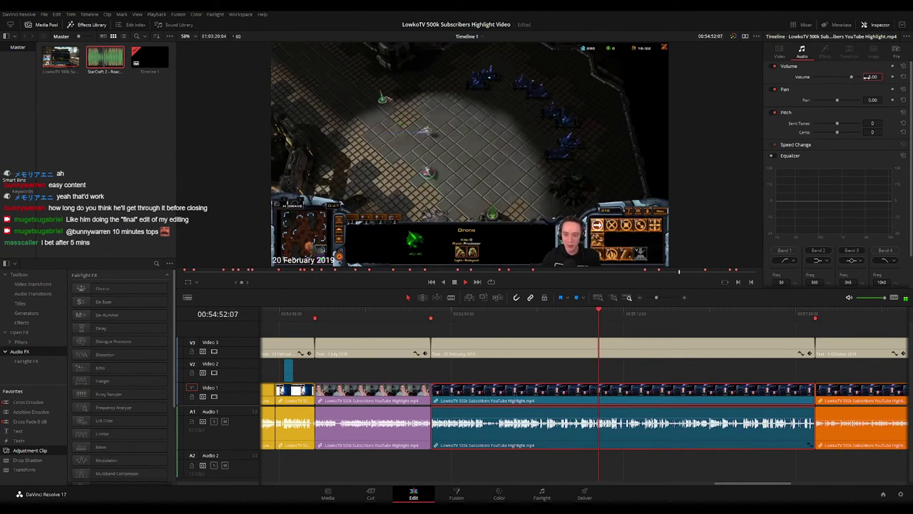
key("ctrl+z")
left_click(690, 368)
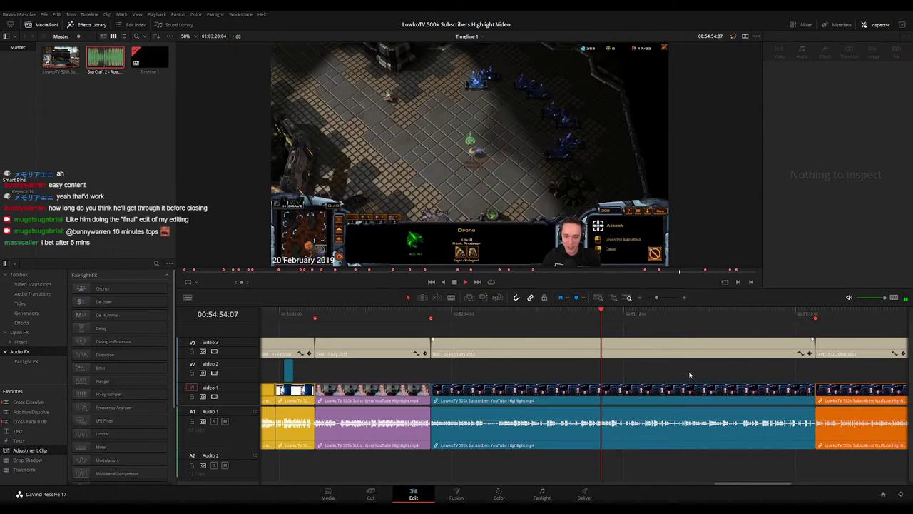
Review the 20 February 2019 gameplay from about 00:54:54 to 00:55:06, checking the waveform for pauses
scroll(636, 371, "right", 2)
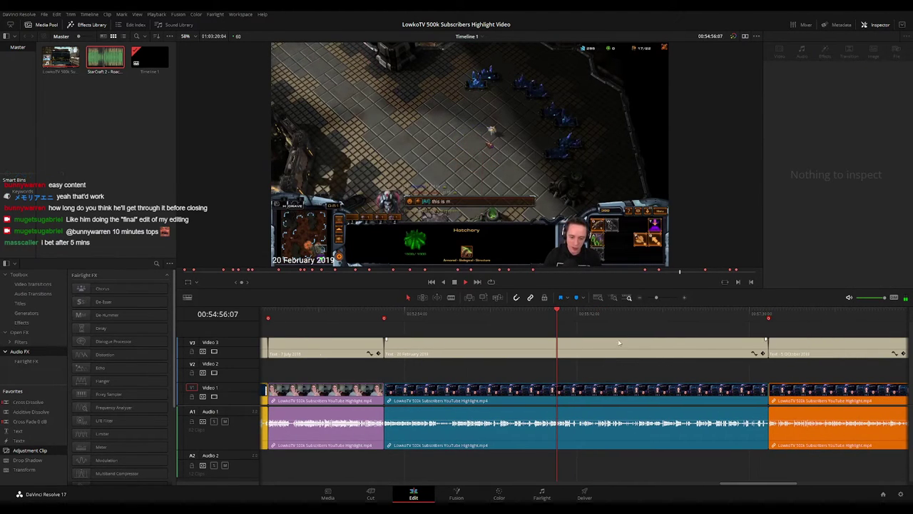
left_click_drag(656, 297, 660, 297)
scroll(540, 369, "right", 3)
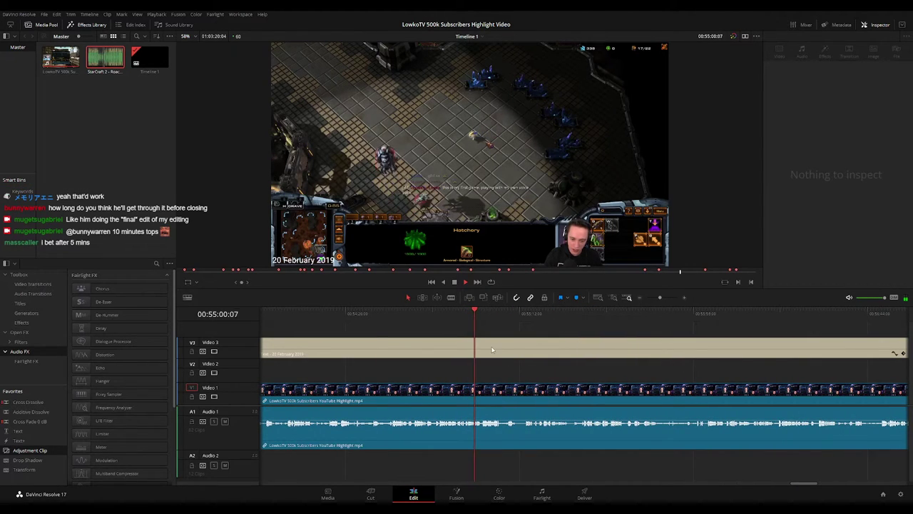
key("ctrl+minus")
scroll(643, 378, "up", 4)
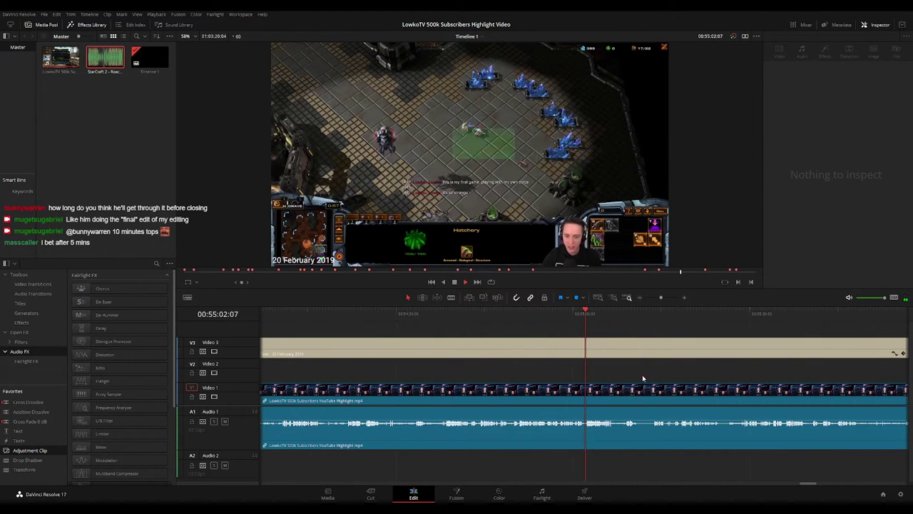
scroll(520, 364, "right", 3)
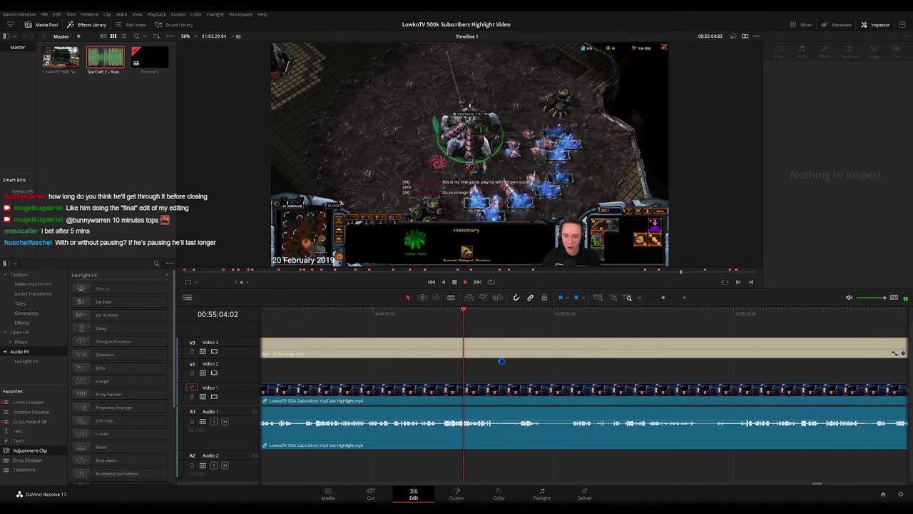
scroll(492, 369, "right", 3)
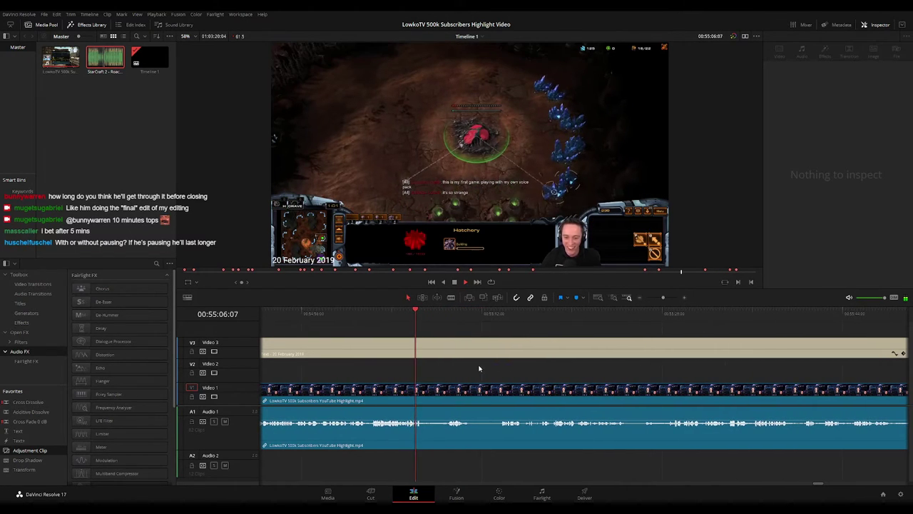
Cut a section of about 1 second starting at 00:55:07:16 from the 20 February 2019 clip and close the gap
key("space")
key("b")
left_click(433, 387)
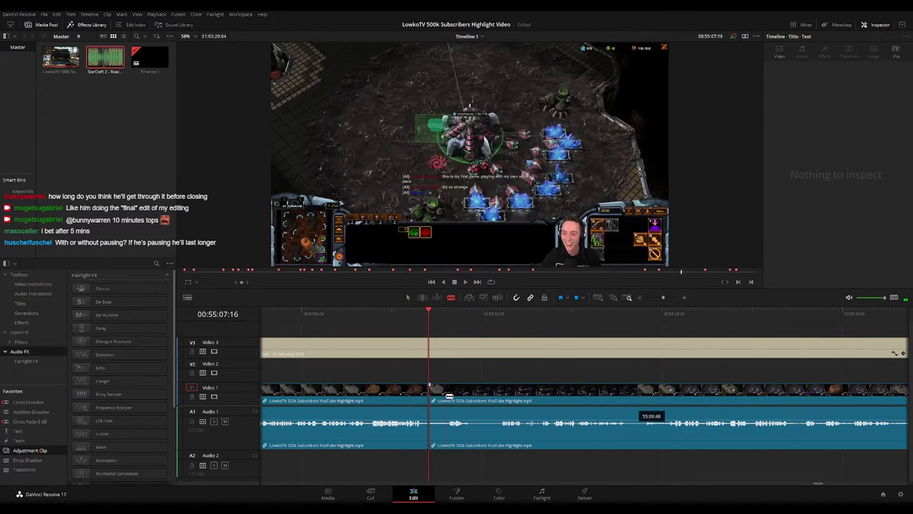
left_click(443, 396)
key("a")
left_click(433, 401)
key("Delete")
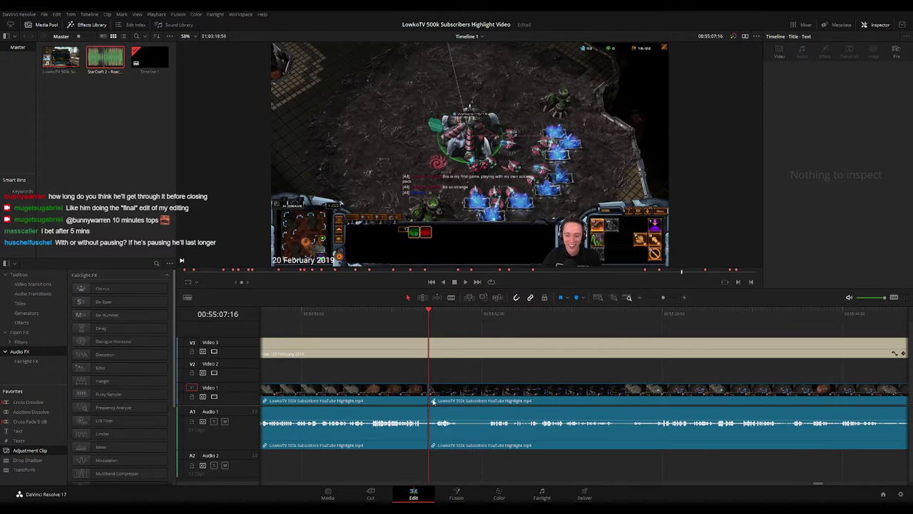
Add a Cross Fade 0 dB to the Audio 1 cut at 00:55:07:16 and play back the transition
key("space")
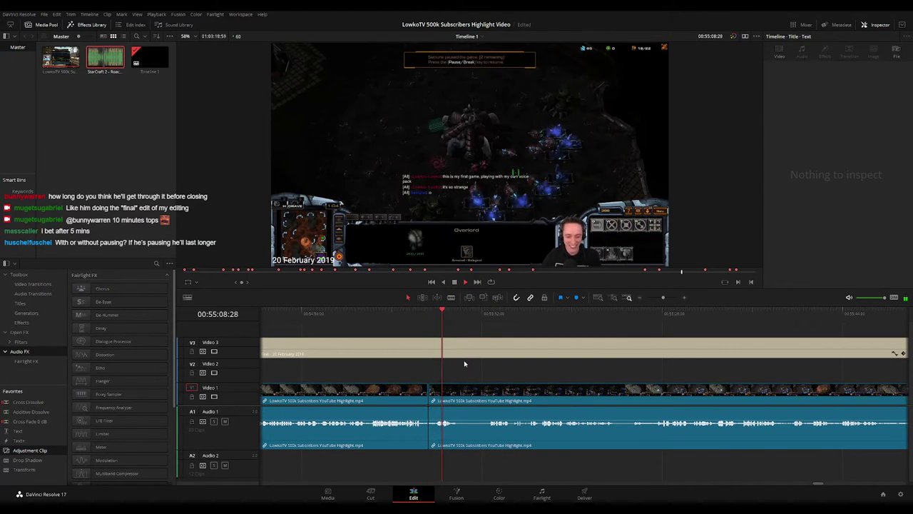
left_click_drag(36, 424, 413, 437)
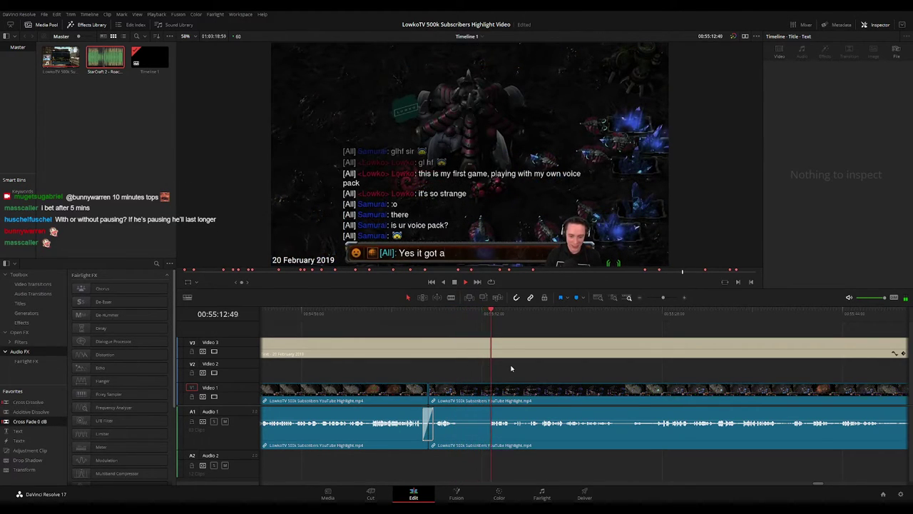
left_click(428, 314)
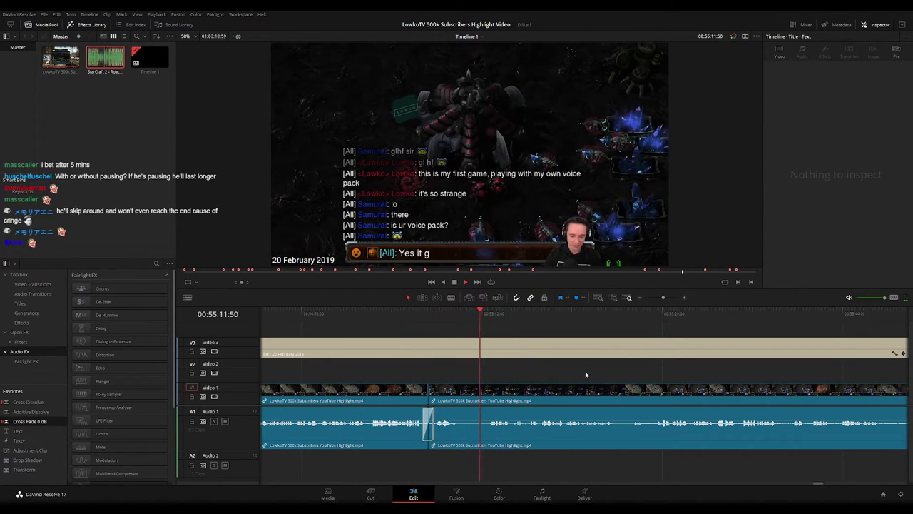
Review the 20 February 2019 gameplay from about 00:55:12 to 00:55:46 and inspect the text settings of its date title
left_click_drag(587, 369, 518, 362)
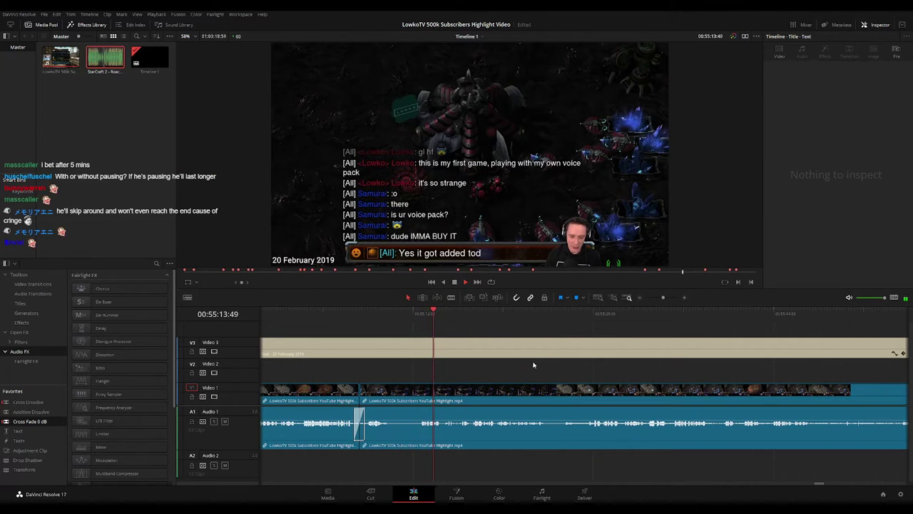
scroll(511, 369, "right", 2)
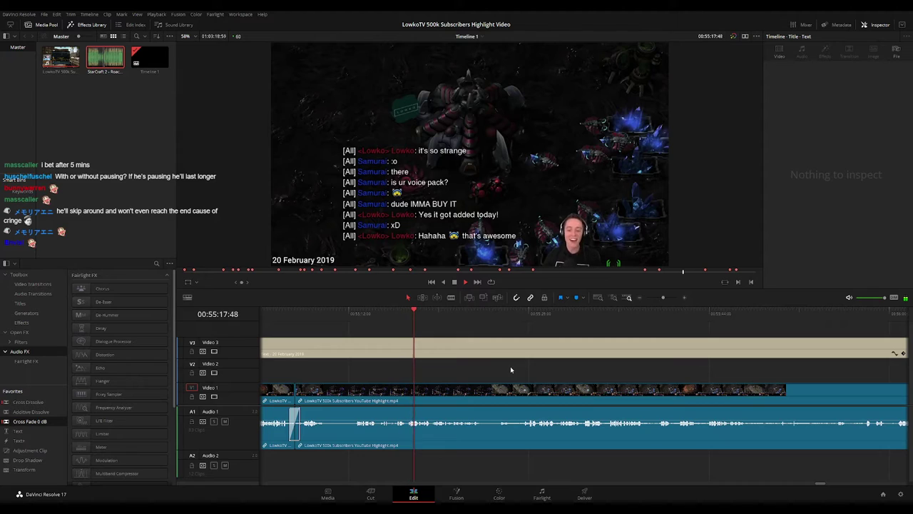
scroll(522, 376, "right", 1)
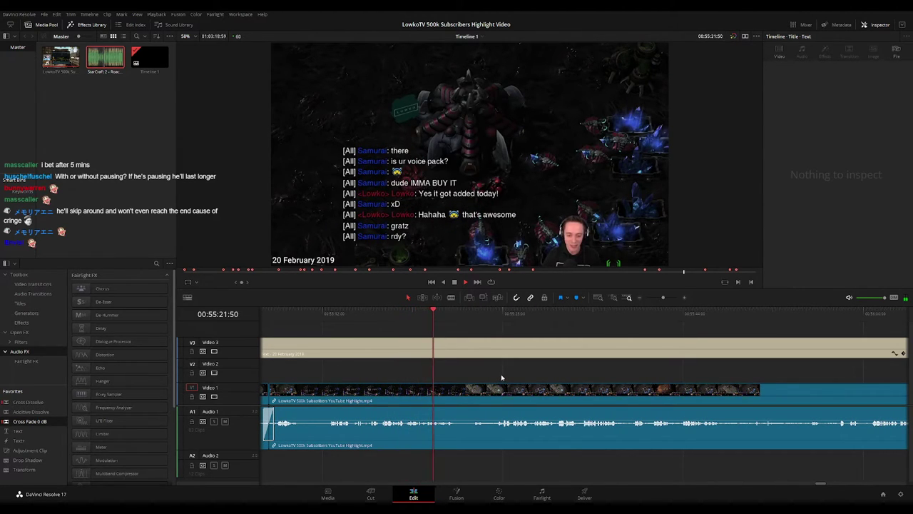
left_click(470, 321)
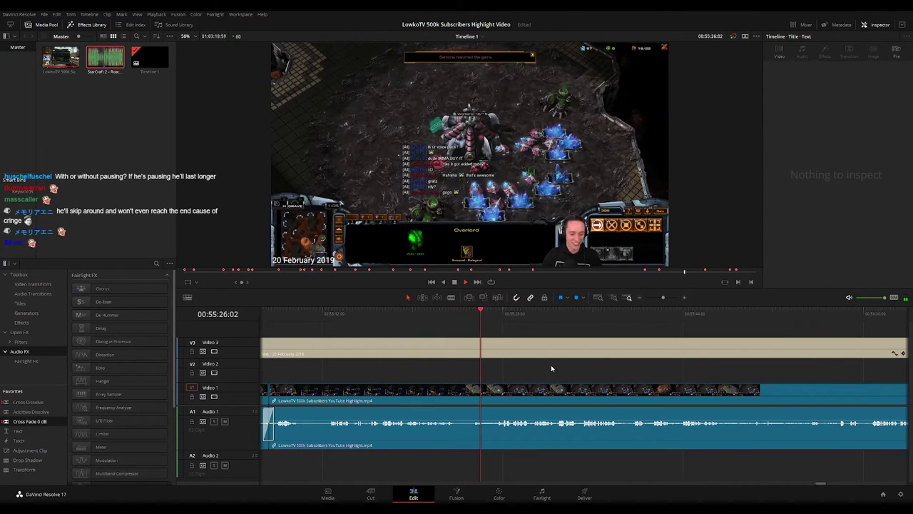
left_click_drag(583, 368, 508, 364)
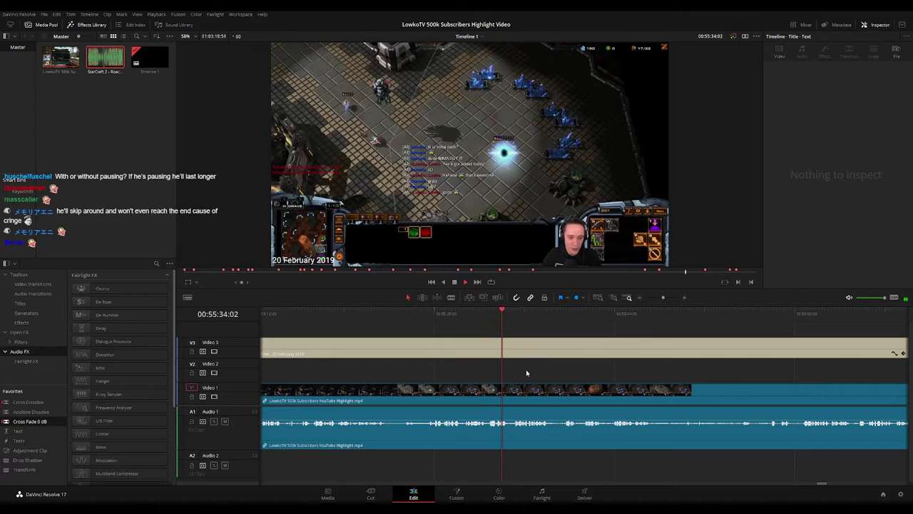
left_click(537, 348)
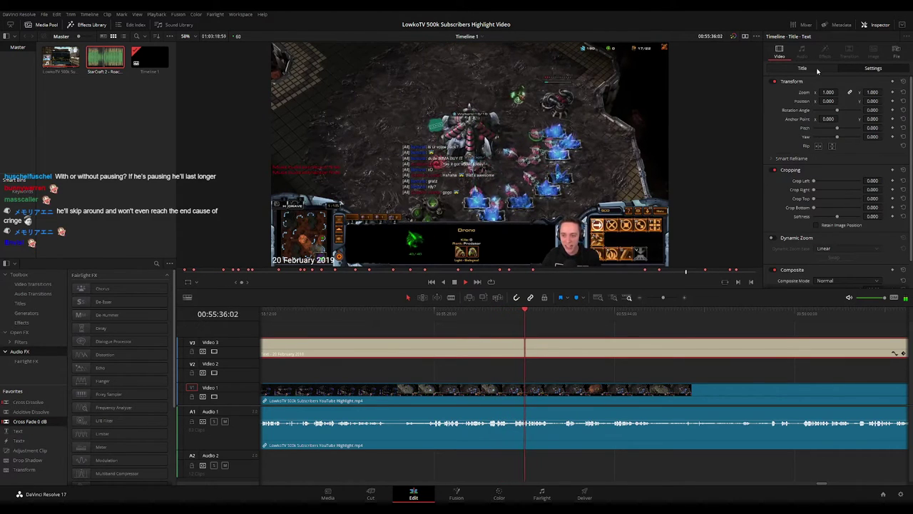
left_click(802, 68)
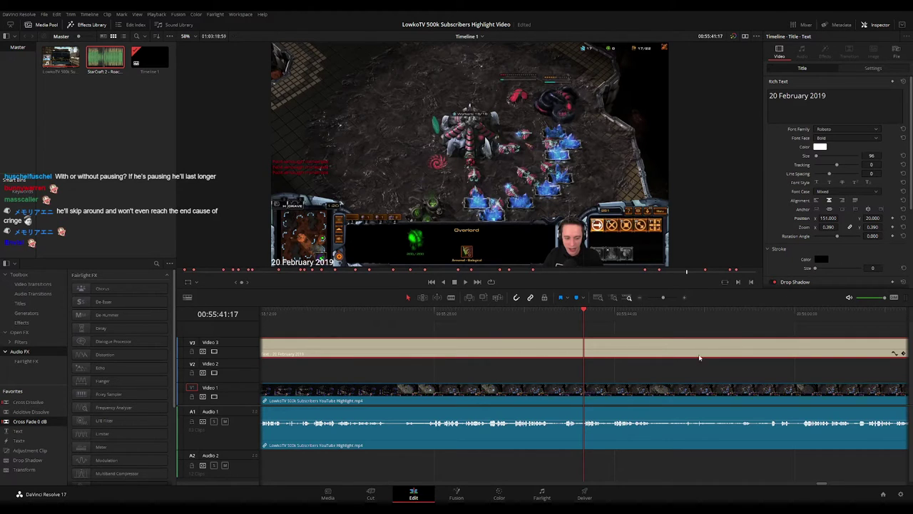
left_click(664, 377)
key("space")
left_click_drag(687, 378, 606, 377)
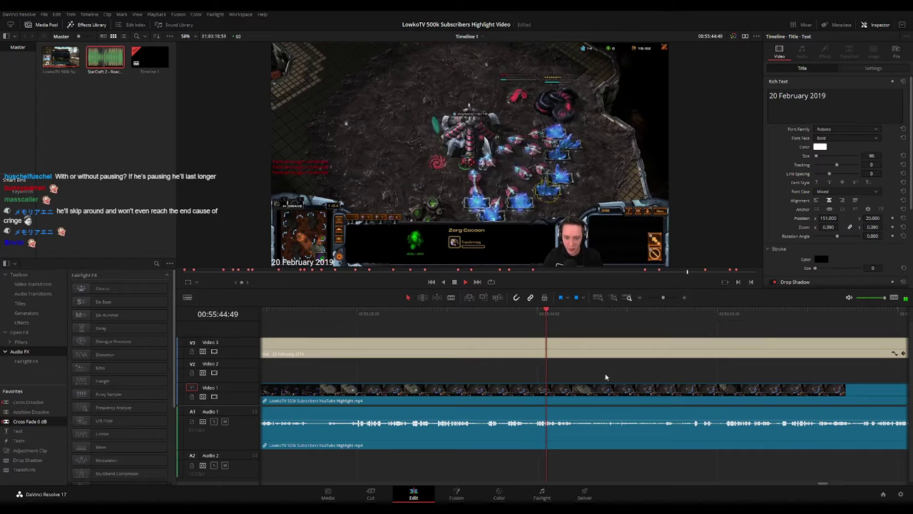
scroll(613, 382, "right", 2)
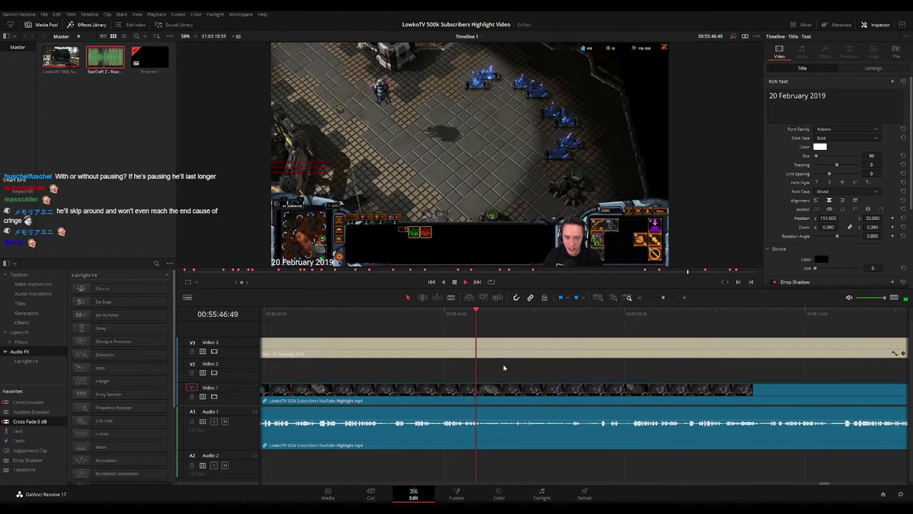
Cut the section from about 00:55:47 to 00:56:00 out of the 20 February 2019 clip and close the gap
key("b")
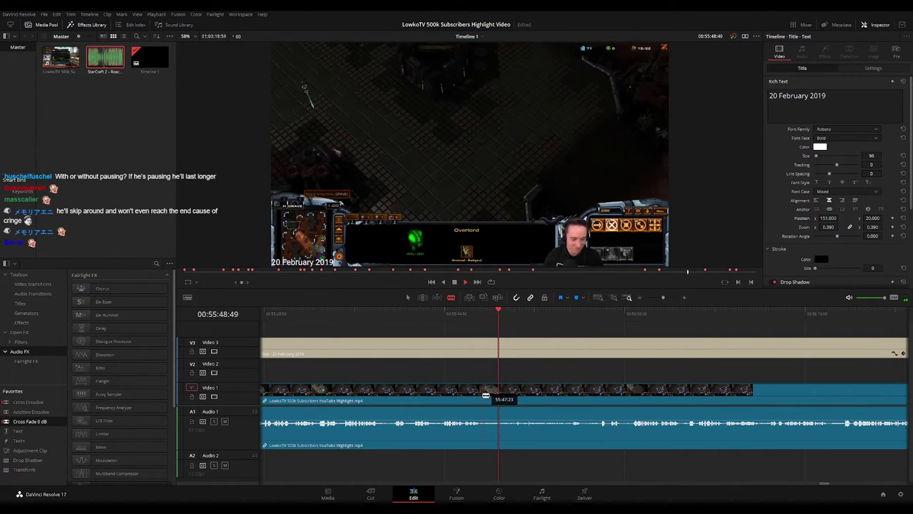
left_click(483, 393)
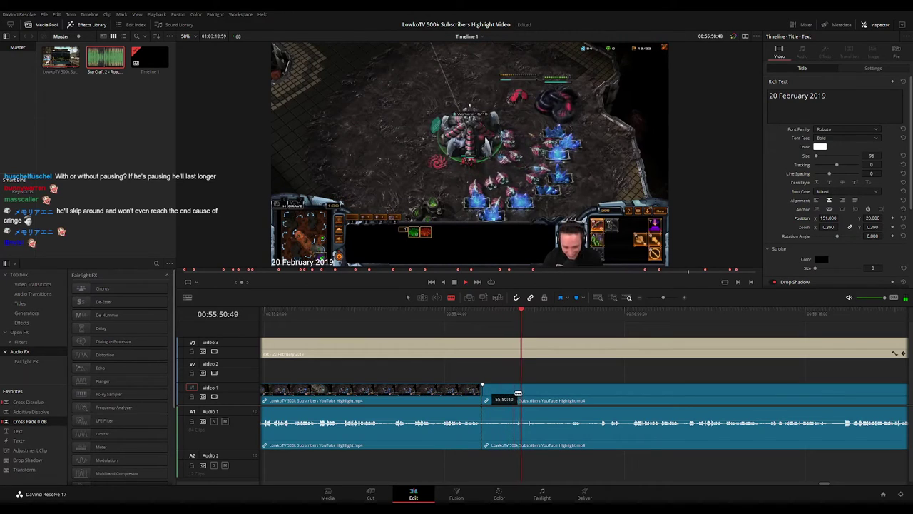
left_click(566, 323)
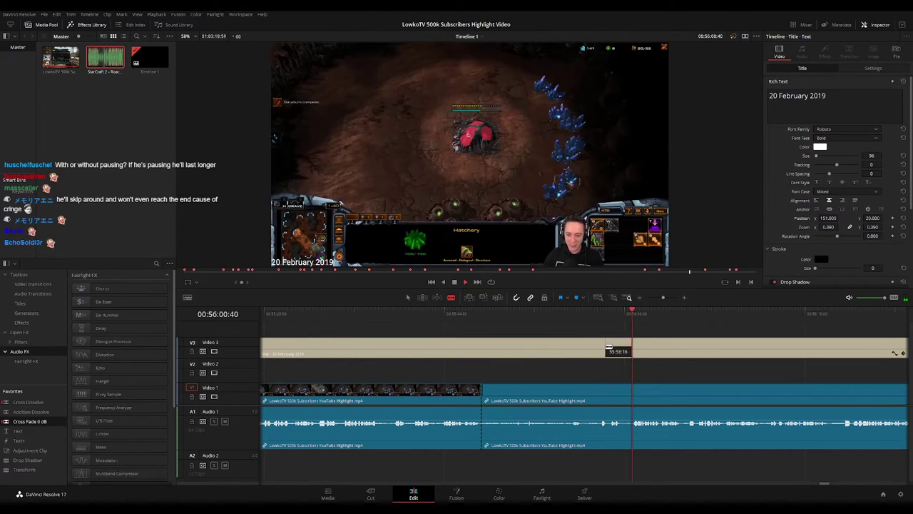
left_click(630, 391)
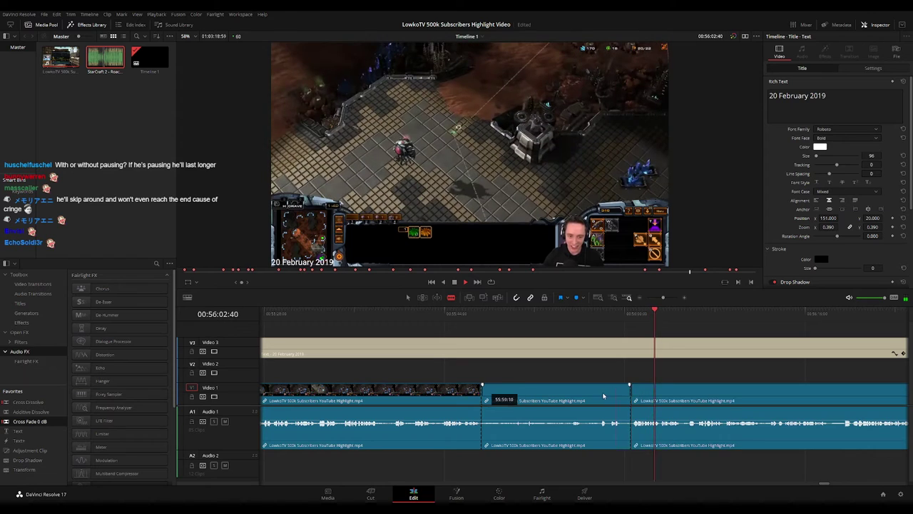
key("a")
left_click(600, 391)
key("BackSpace")
left_click(601, 394)
key("BackSpace")
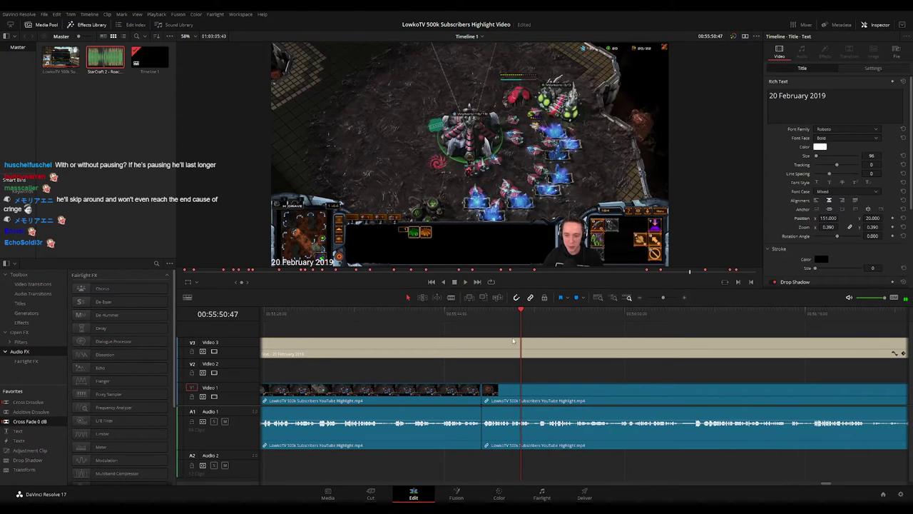
Add a Cross Fade 0 dB to the Audio 1 cut at about 00:55:47 and play back the transition
left_click(467, 313)
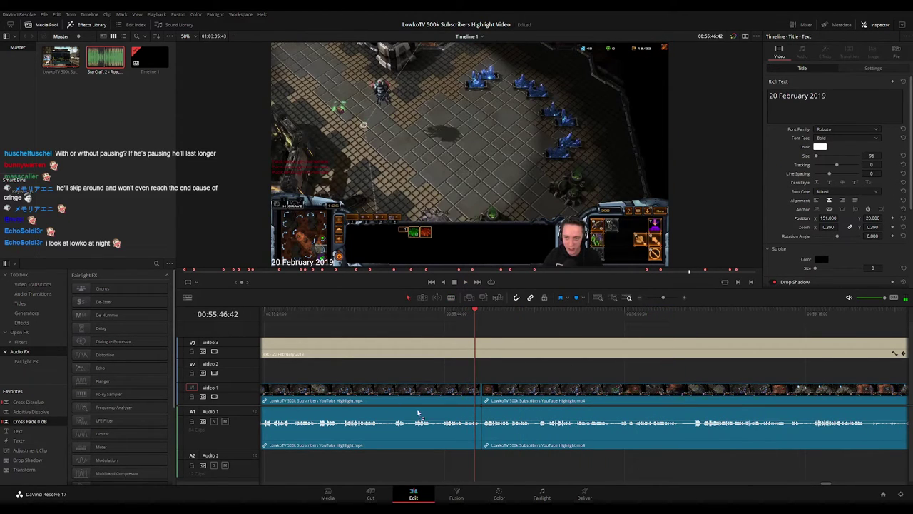
left_click_drag(479, 425, 481, 424)
key("space")
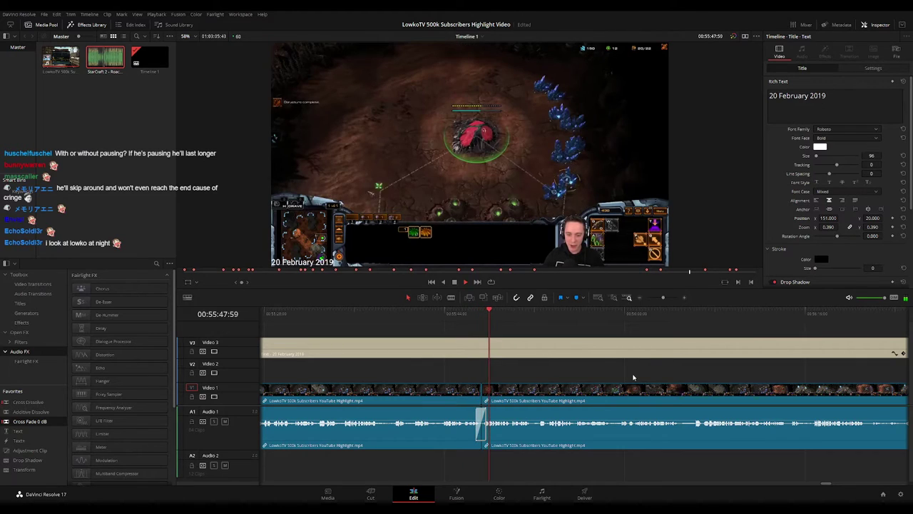
Review the 20 February 2019 gameplay from about 00:55:48 to 00:56:14, checking the waveform for pauses
scroll(566, 368, "right", 1)
scroll(566, 369, "right", 1)
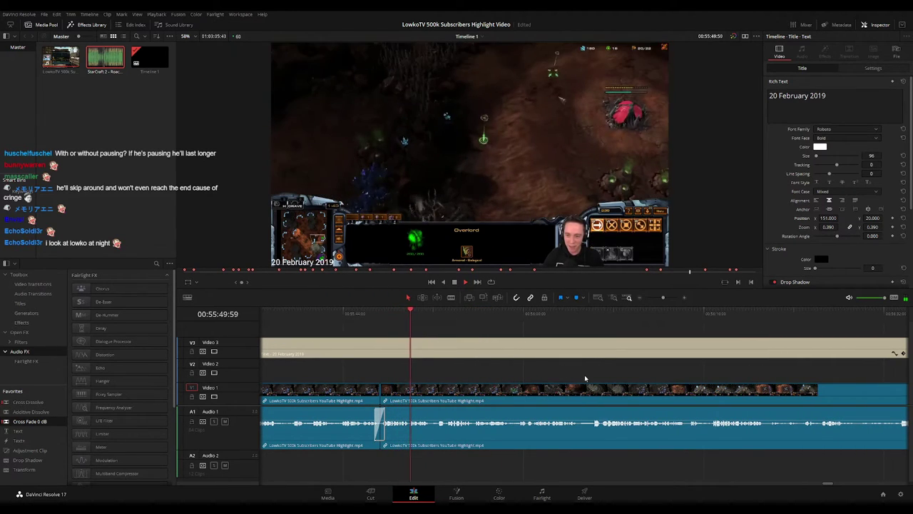
scroll(571, 378, "right", 3)
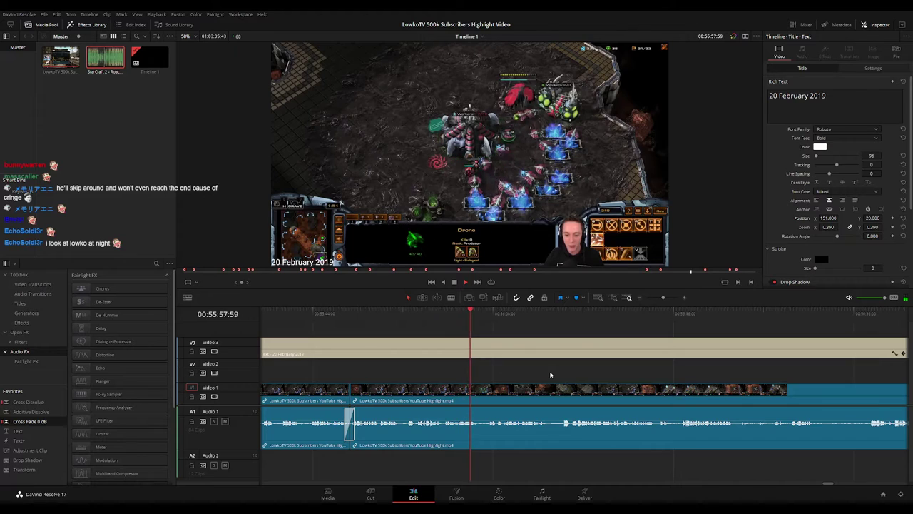
scroll(548, 374, "right", 2)
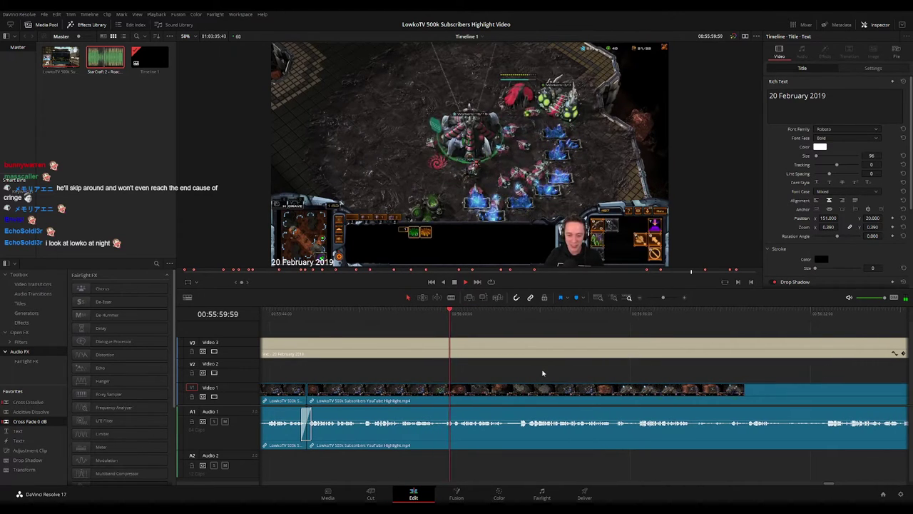
scroll(563, 376, "right", 1)
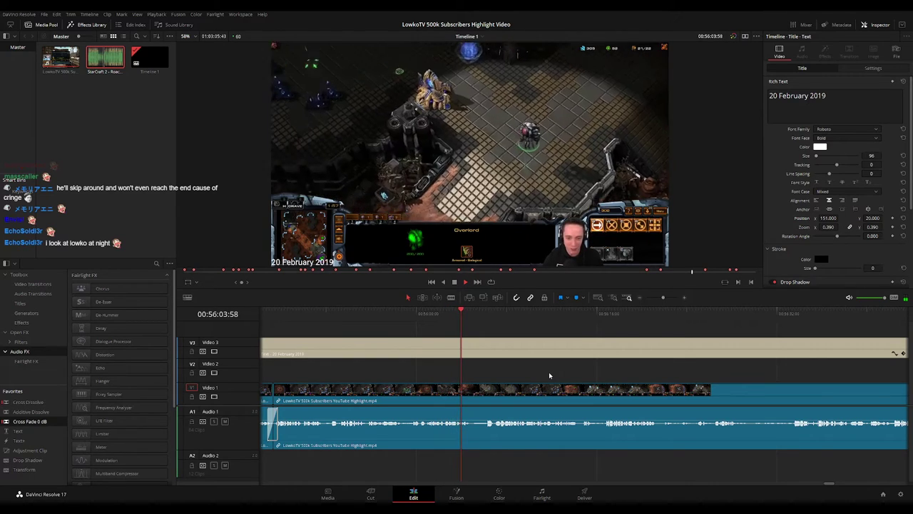
mouse_move(663, 298)
left_mouse_down()
mouse_move(652, 300)
mouse_move(664, 298)
left_mouse_up()
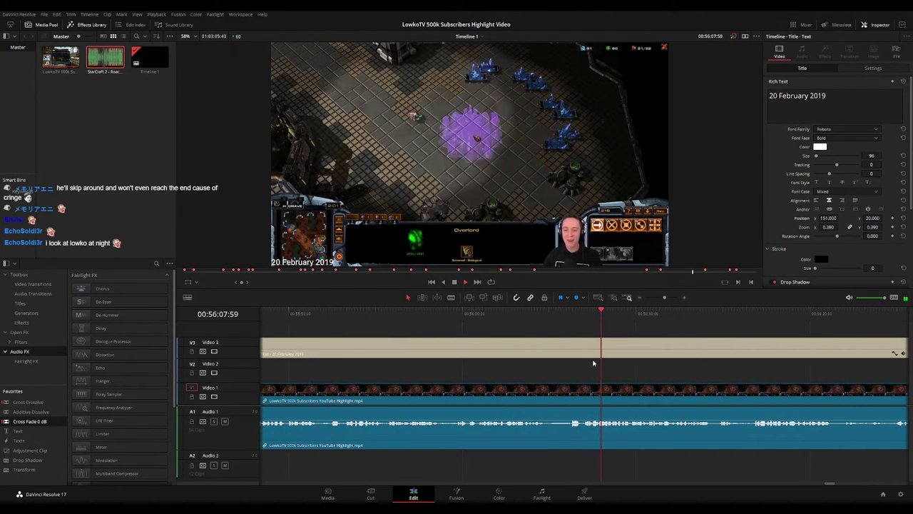
left_click_drag(701, 379, 579, 363)
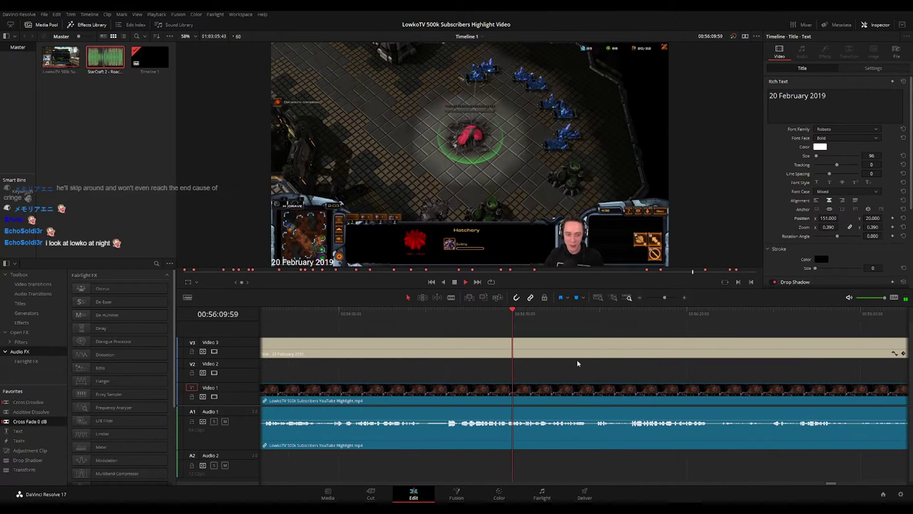
scroll(587, 363, "right", 1)
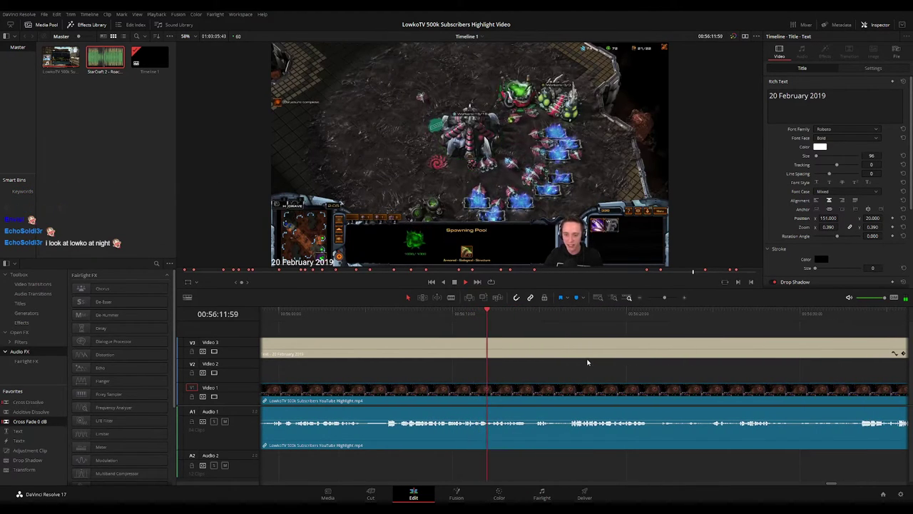
scroll(581, 369, "right", 1)
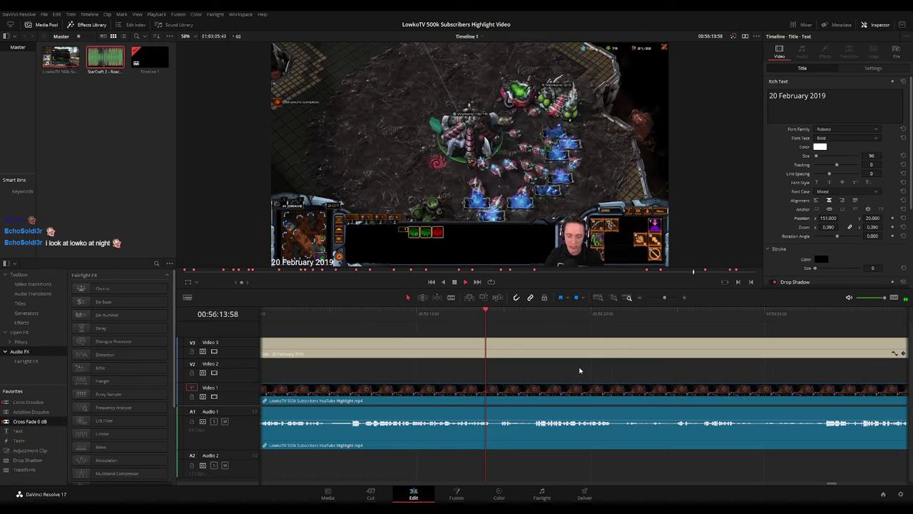
Cut a pause of about 1 second starting at 00:56:15:38 from the 20 February 2019 clip and close the gap
left_click(530, 319)
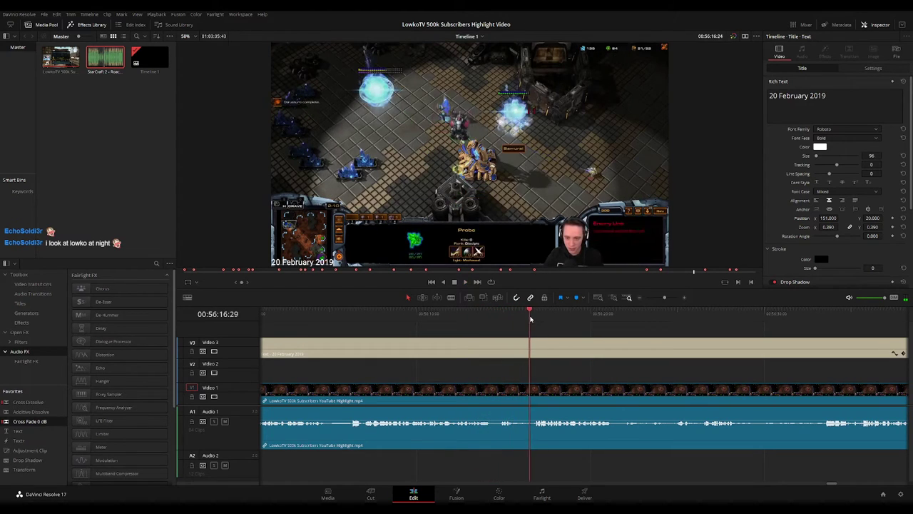
key("b")
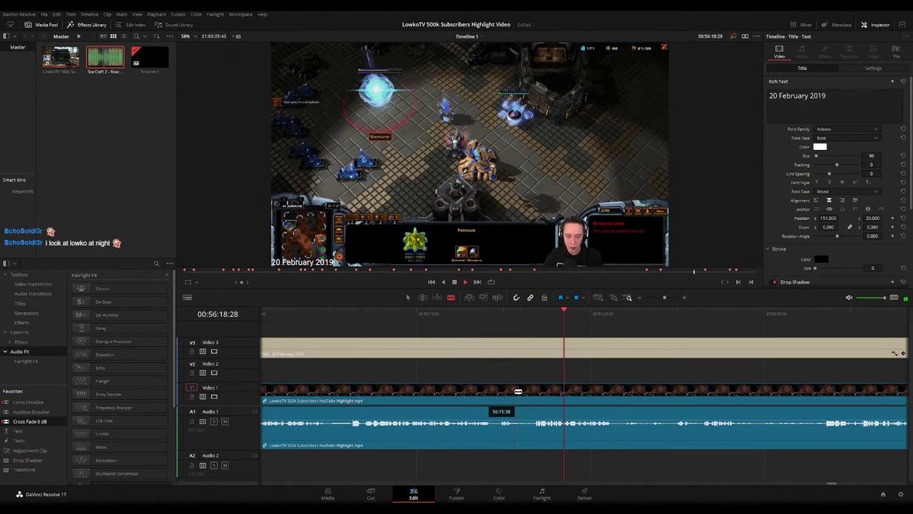
left_click(515, 391)
left_click(532, 389)
key("a")
left_click(526, 392)
key("Delete")
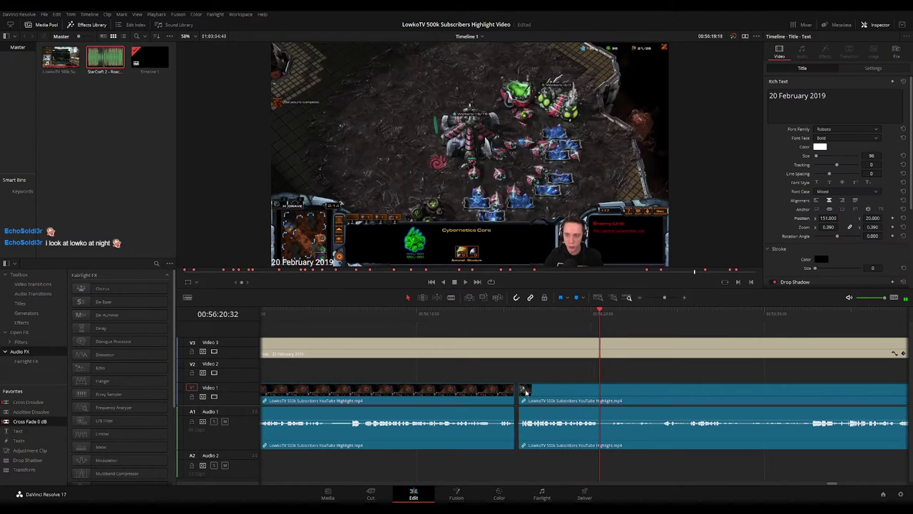
Add a Cross Fade 0 dB to the Audio 1 cut at 00:56:15:38 and continue playback past it
key("space")
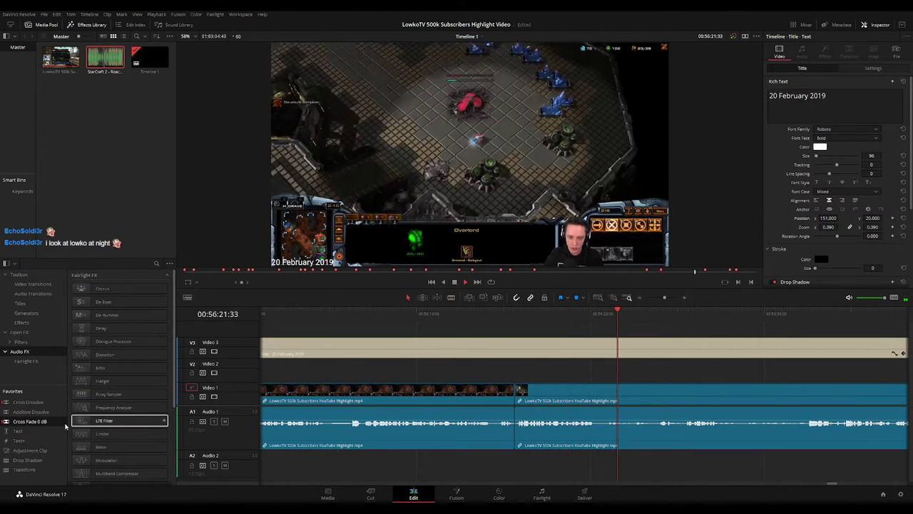
scroll(587, 359, "right", 3)
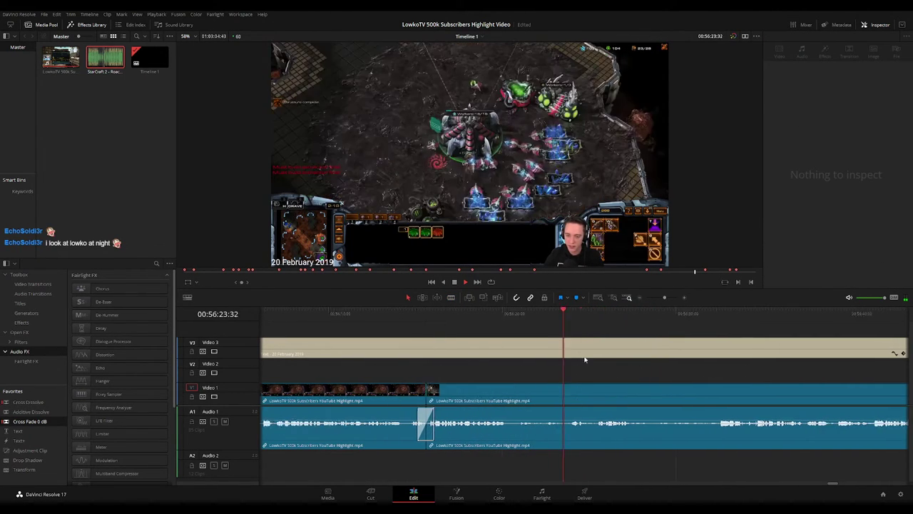
scroll(586, 358, "right", 3)
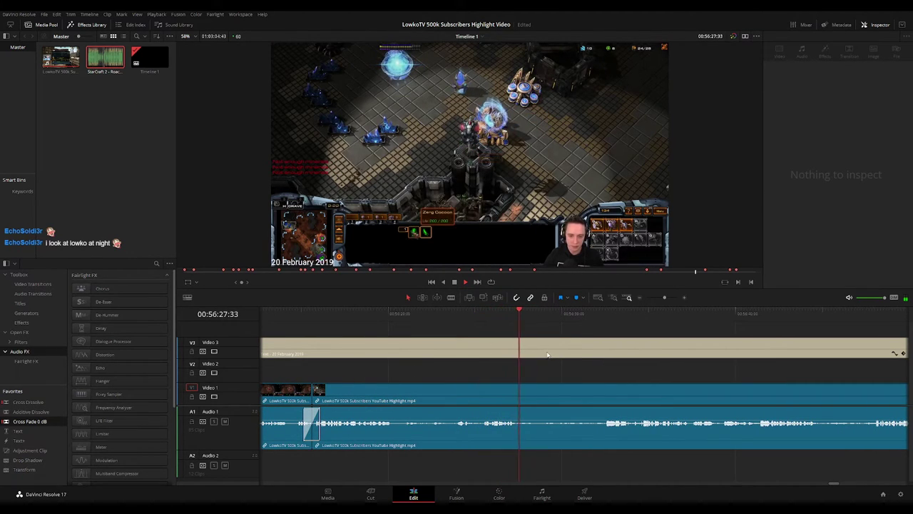
Review the 20 February 2019 gameplay from about 00:56:27 to 00:56:55 and inspect the transform settings of its date title
left_click(601, 340)
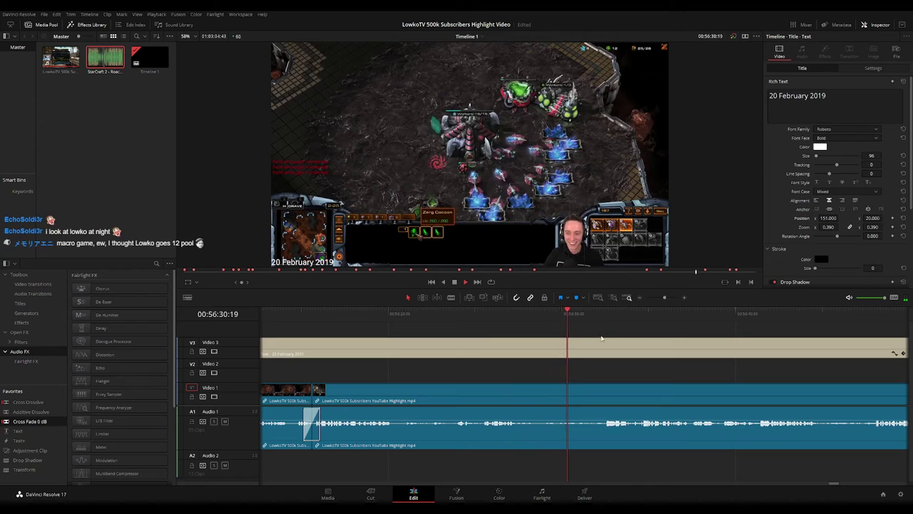
scroll(642, 362, "right", 5)
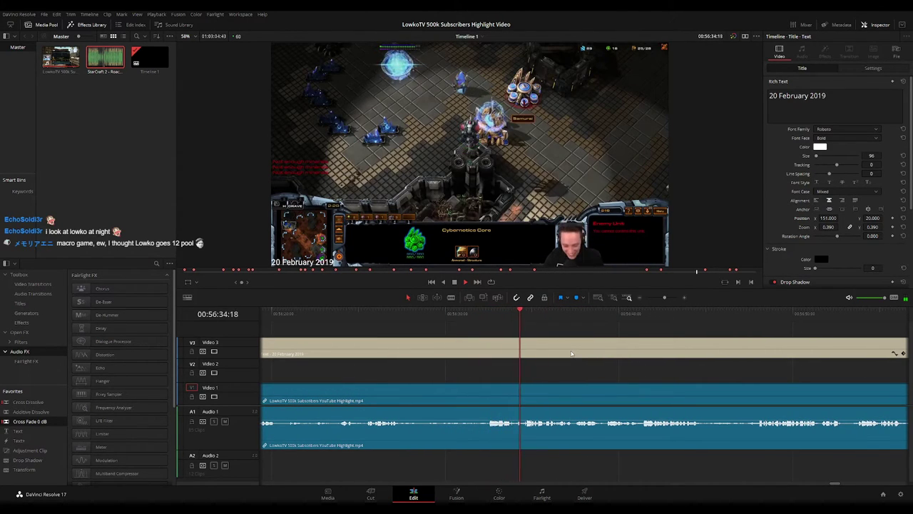
left_click(873, 68)
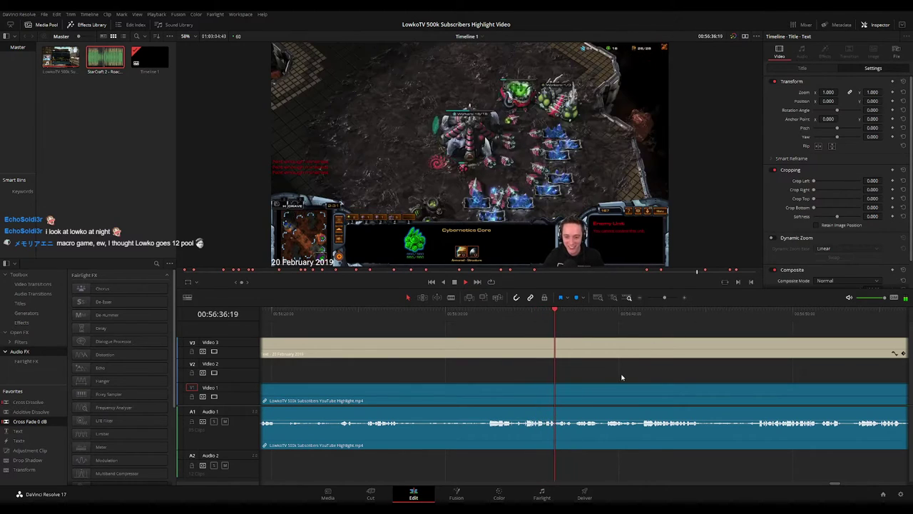
left_click_drag(654, 376, 591, 369)
scroll(591, 369, "right", 3)
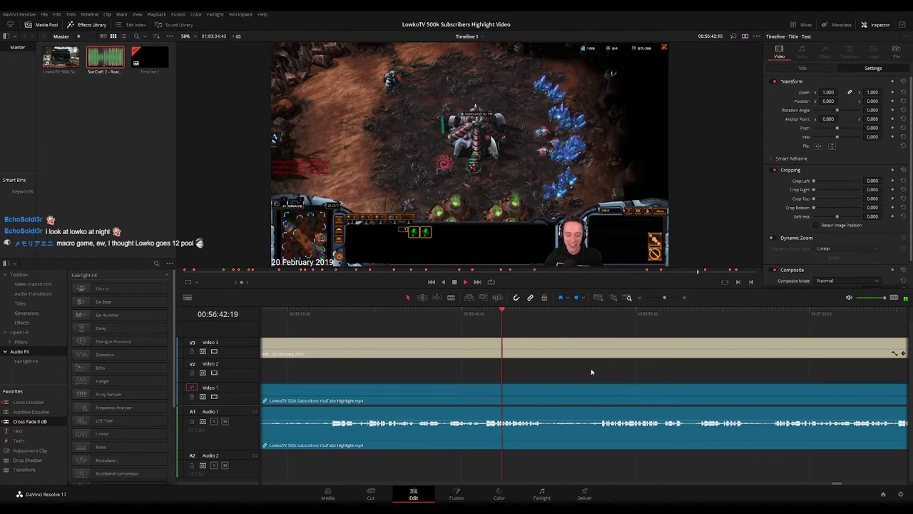
scroll(493, 347, "right", 3)
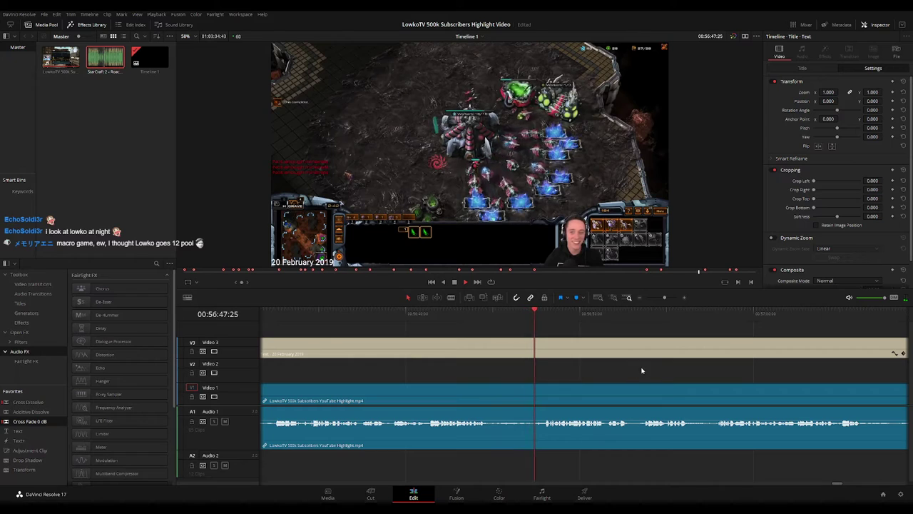
scroll(614, 374, "right", 5)
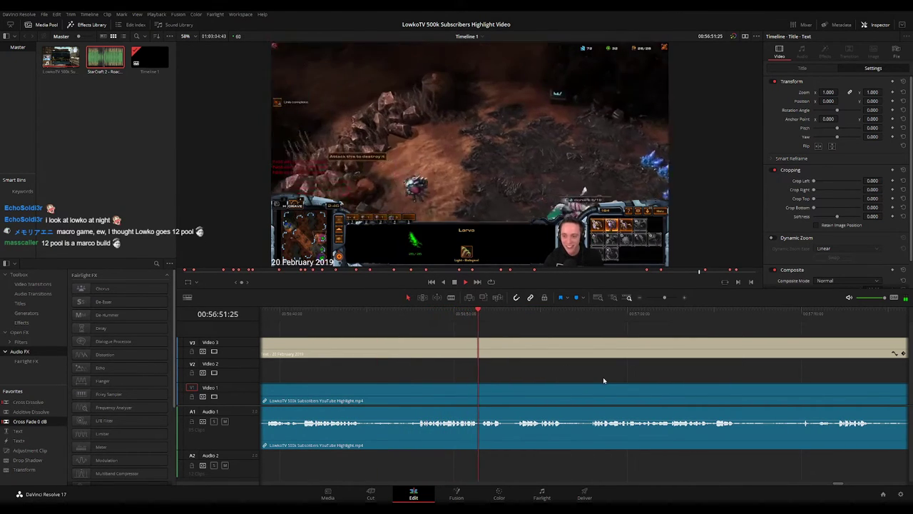
scroll(529, 370, "right", 4)
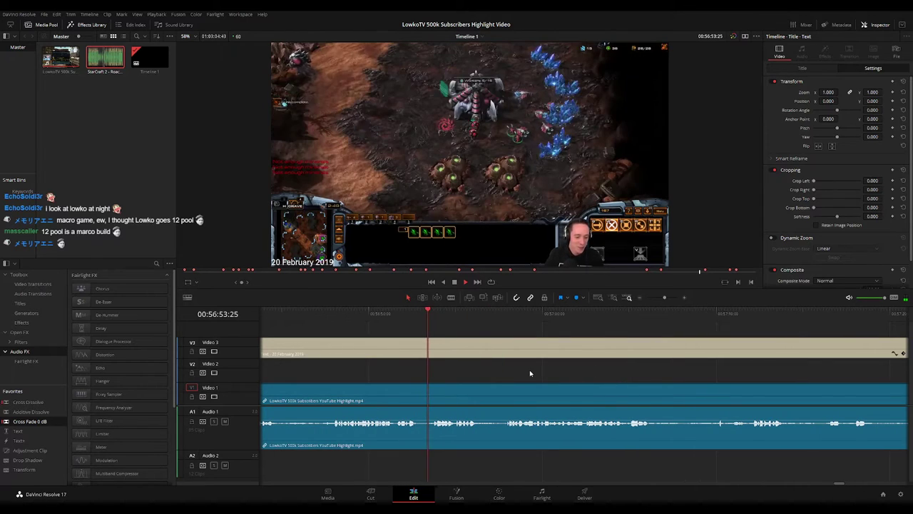
scroll(547, 375, "right", 5)
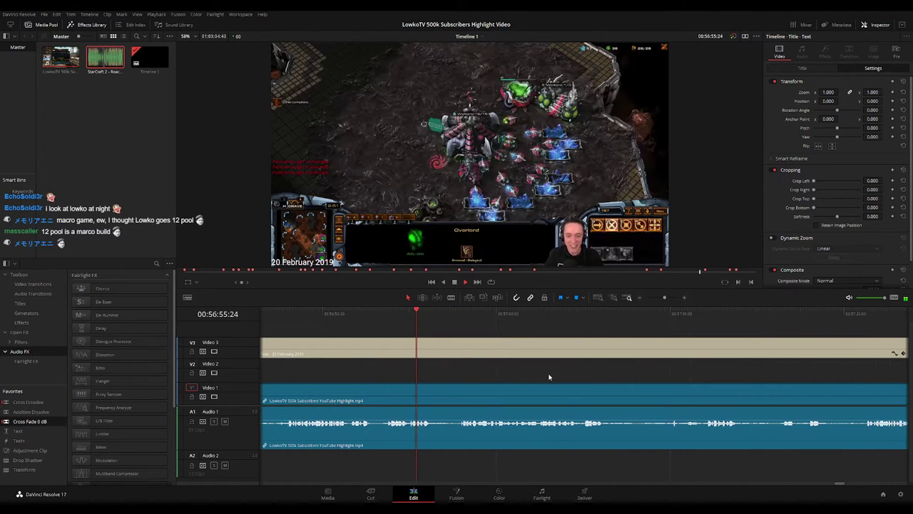
Review the end of the 20 February 2019 clip from about 00:56:57 to 00:57:18, replaying the part around 00:57:08
left_click(450, 314)
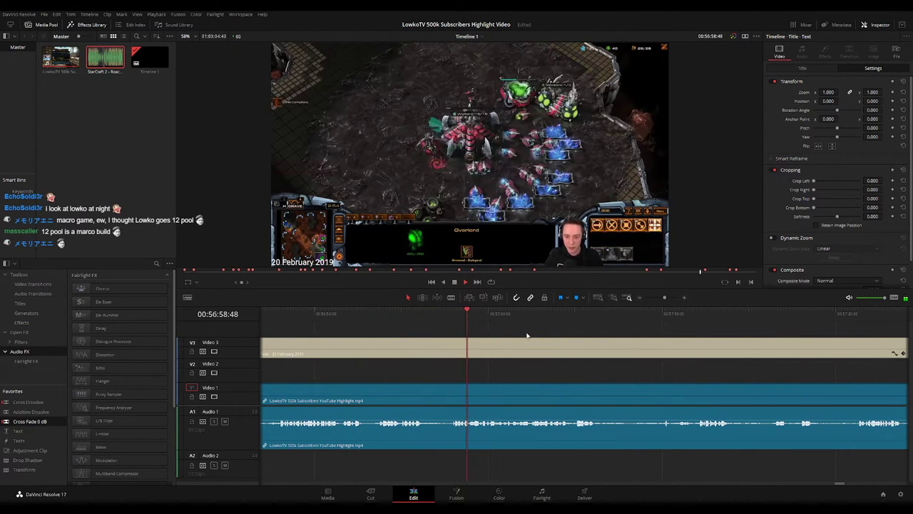
scroll(587, 373, "right", 3)
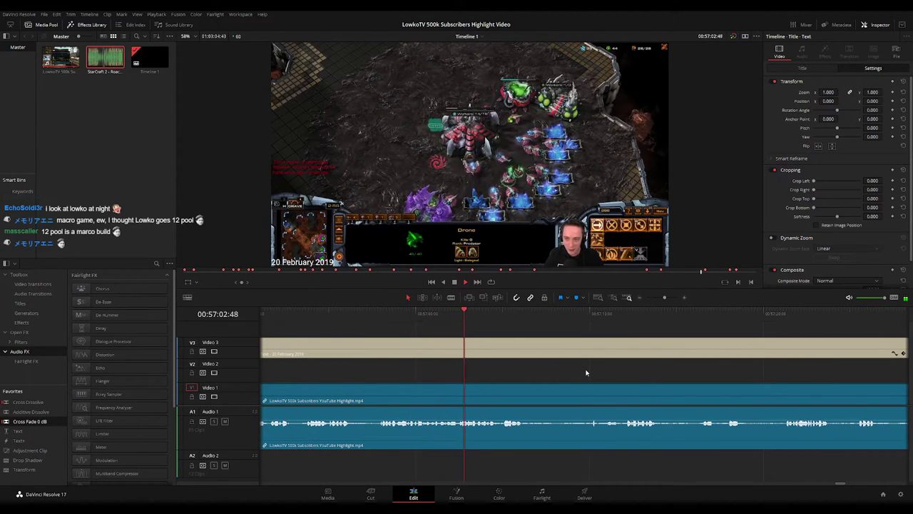
scroll(535, 367, "right", 4)
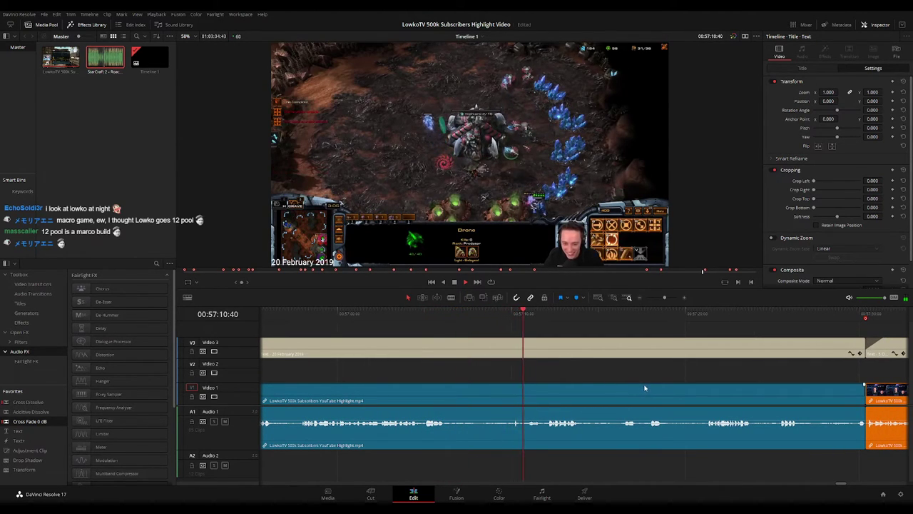
scroll(552, 369, "right", 5)
left_click_drag(377, 315, 368, 315)
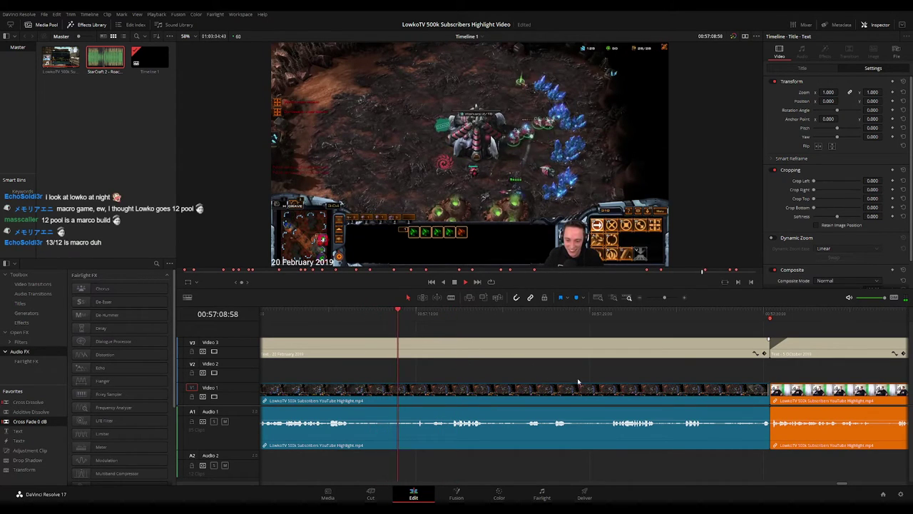
scroll(592, 372, "right", 2)
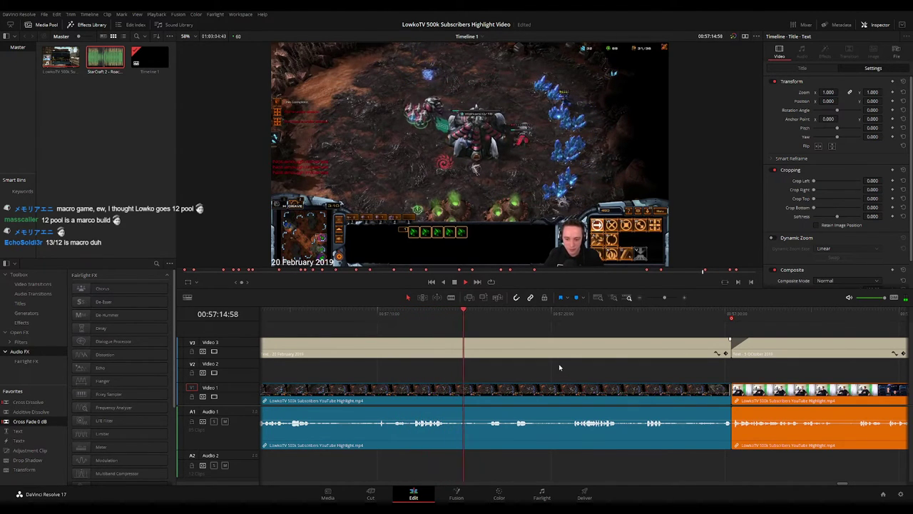
scroll(561, 369, "right", 2)
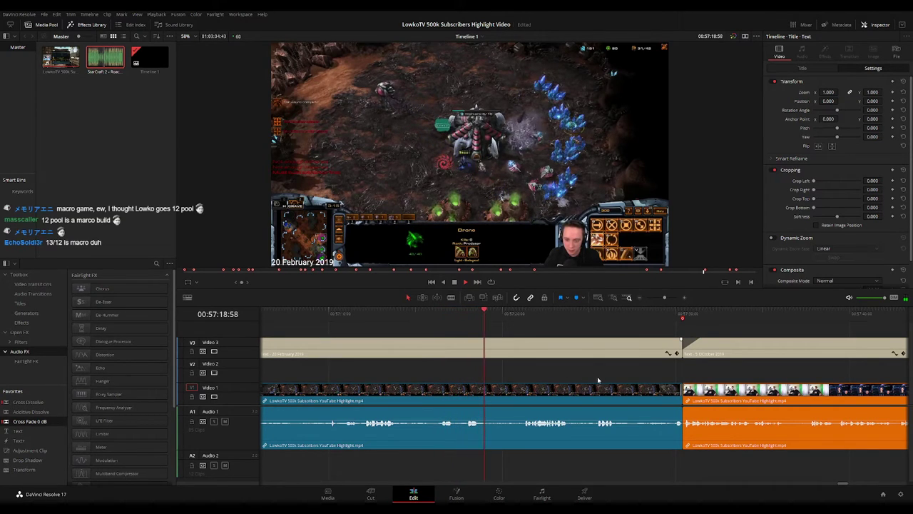
Fade out the end of the 20 February 2019 title, fade in the 5 October 2019 clip's audio over about 55 frames, and replay it
scroll(598, 382, "right", 2)
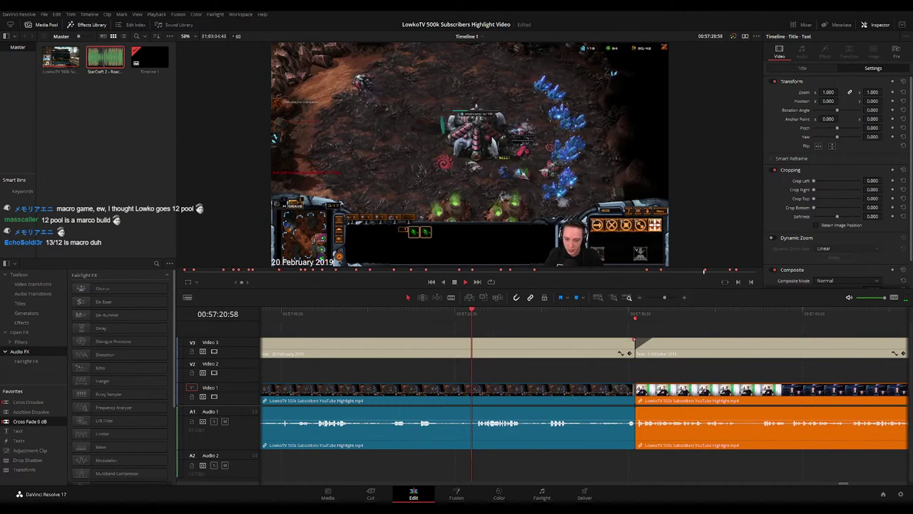
left_click_drag(619, 339, 616, 339)
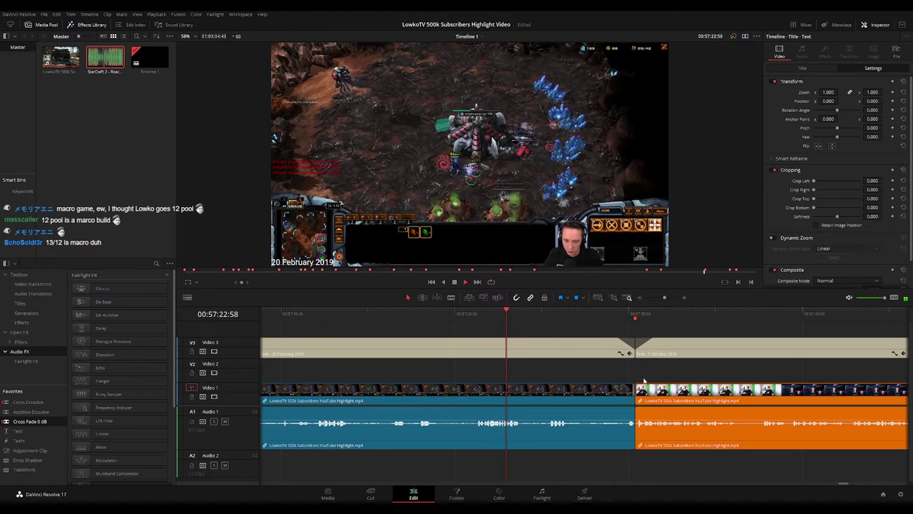
scroll(600, 369, "right", 3)
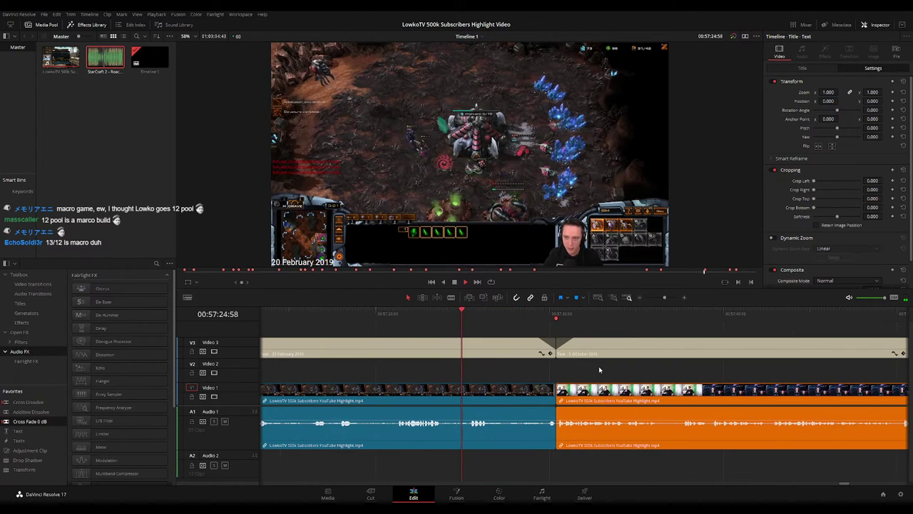
scroll(635, 378, "right", 3)
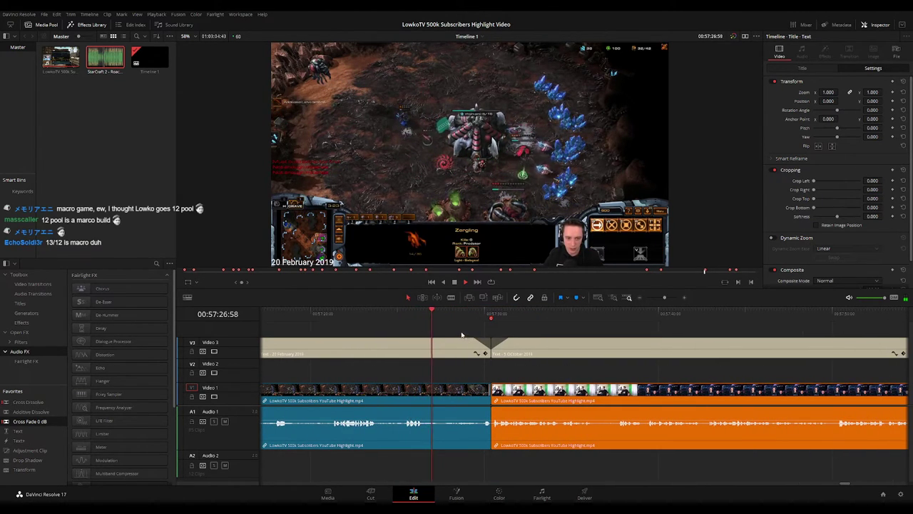
scroll(532, 378, "right", 3)
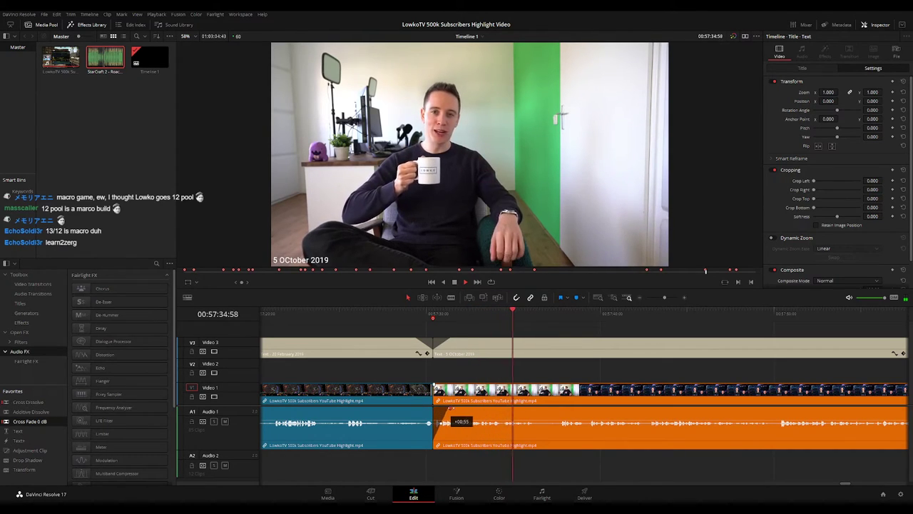
left_click(439, 312)
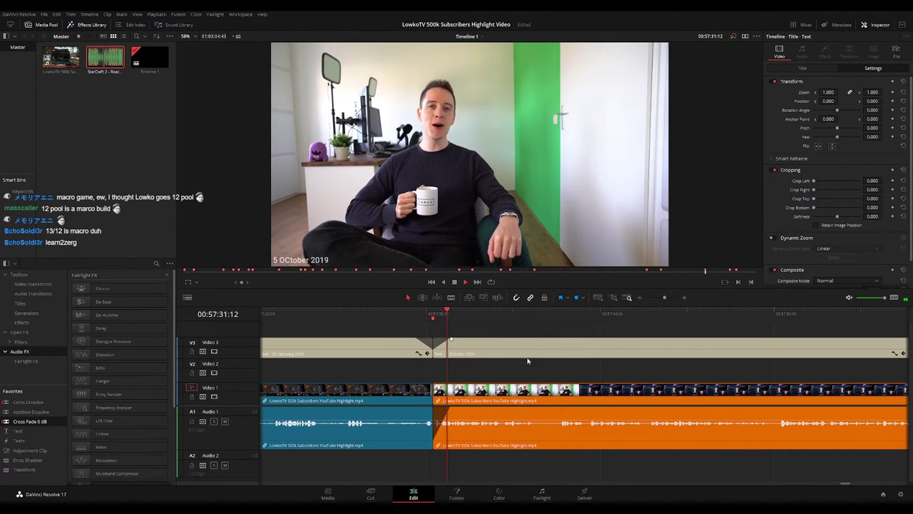
Review the 5 October 2019 clip from about 00:57:31 to 00:58:28 for pauses and audio level
left_click_drag(588, 383, 534, 372)
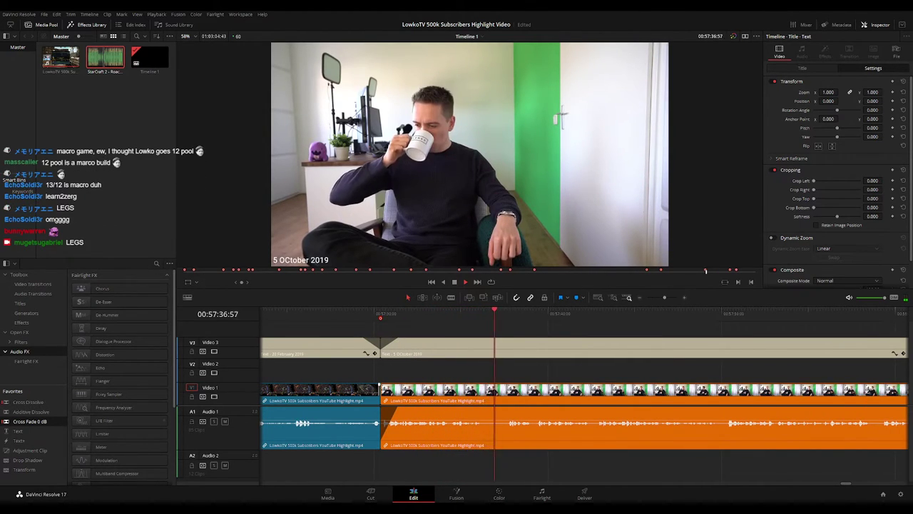
left_click_drag(543, 377, 485, 375)
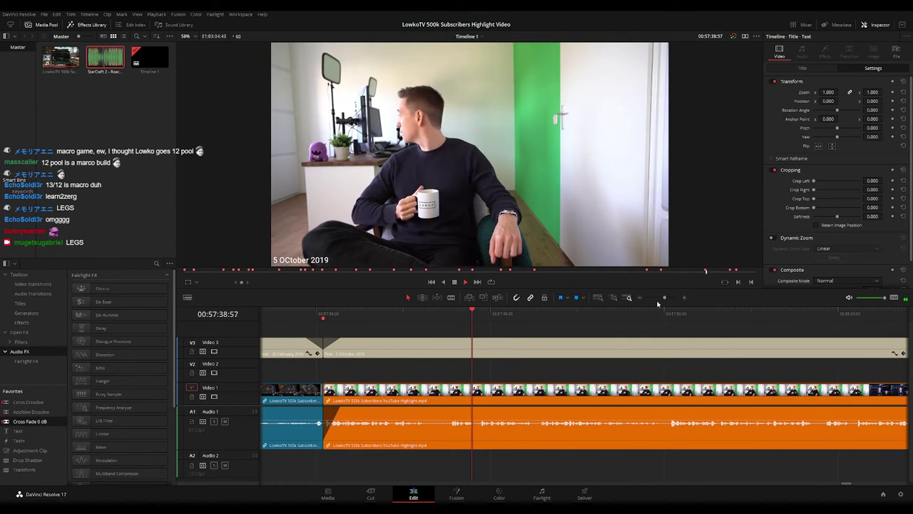
mouse_move(665, 297)
left_mouse_down()
mouse_move(653, 299)
mouse_move(665, 298)
left_mouse_up()
left_click_drag(689, 381, 550, 360)
key("space")
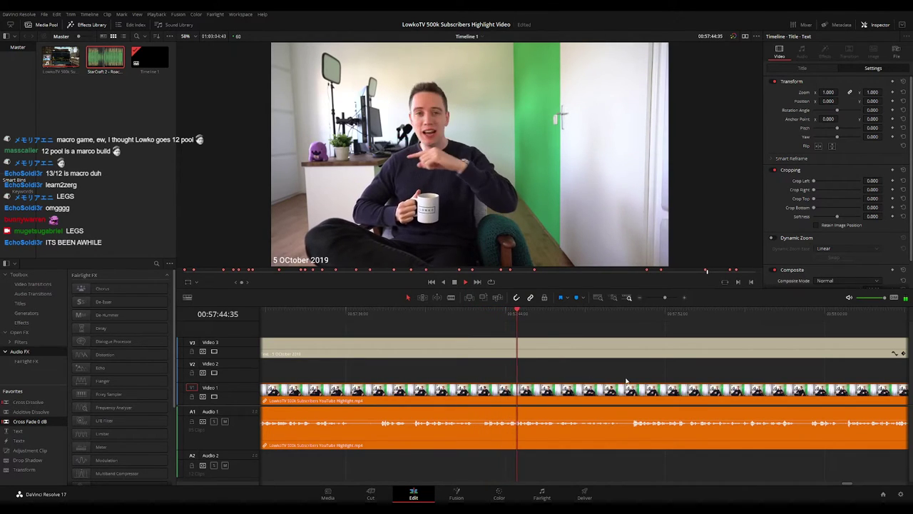
scroll(533, 362, "right", 2)
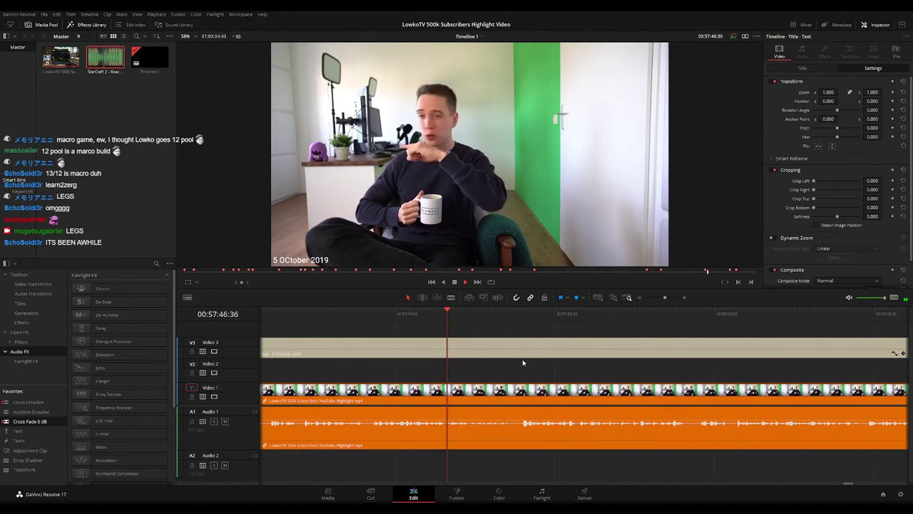
scroll(528, 373, "right", 1)
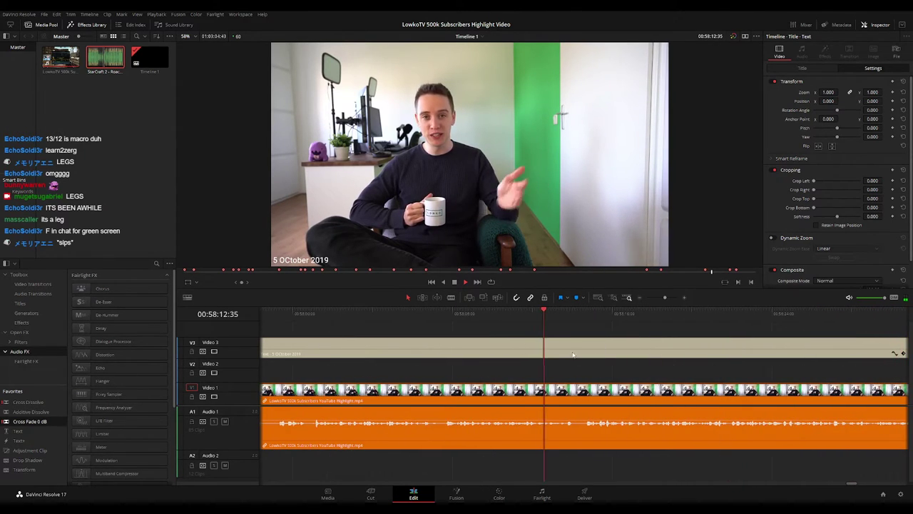
mouse_move(663, 300)
left_mouse_down()
mouse_move(653, 298)
mouse_move(664, 299)
left_mouse_up()
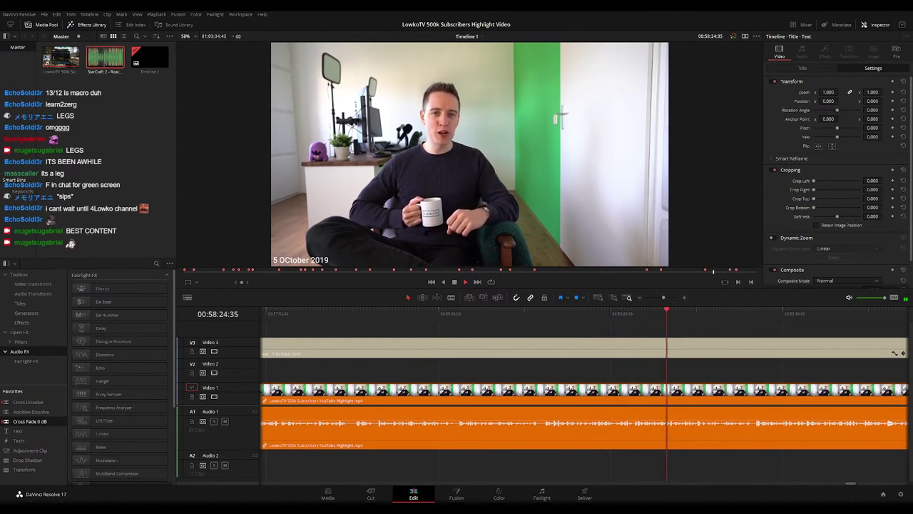
left_click_drag(775, 373, 528, 350)
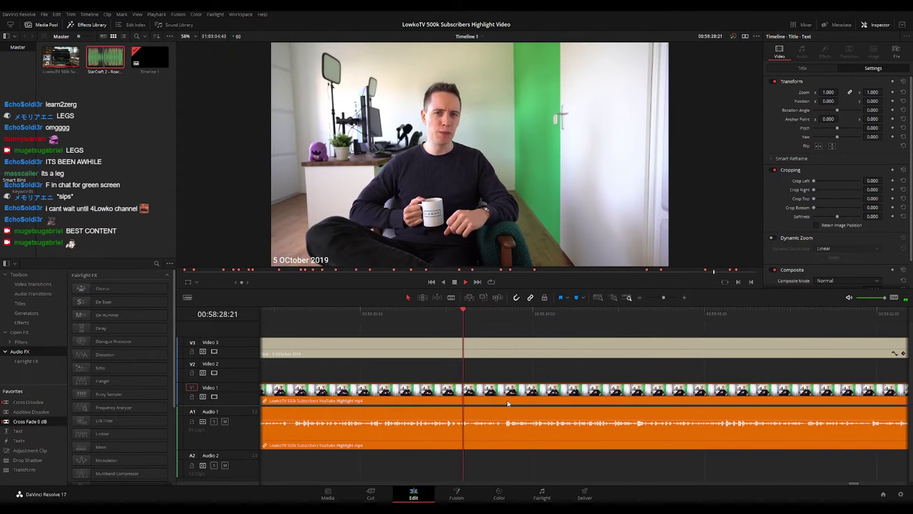
Raise the audio volume of the entire 5 October 2019 clip and return to its video properties
scroll(535, 403, "down", 5)
left_click(617, 434)
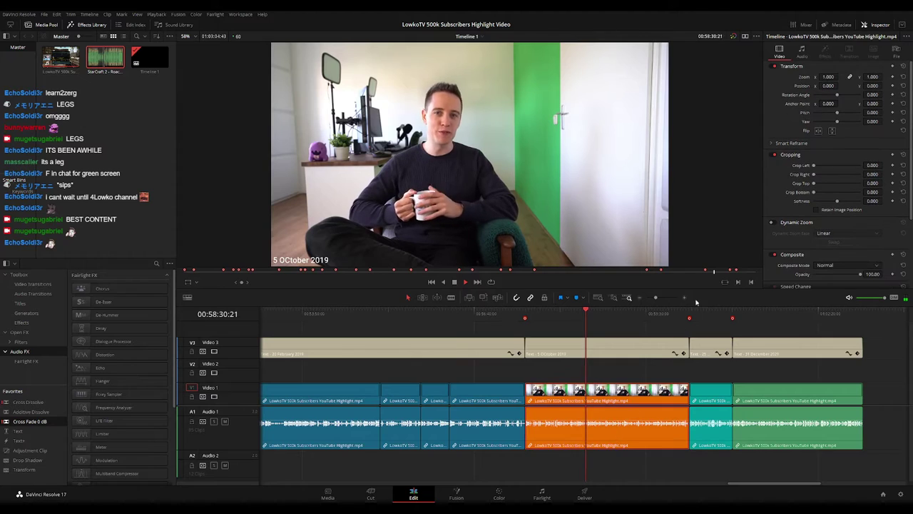
left_click(808, 53)
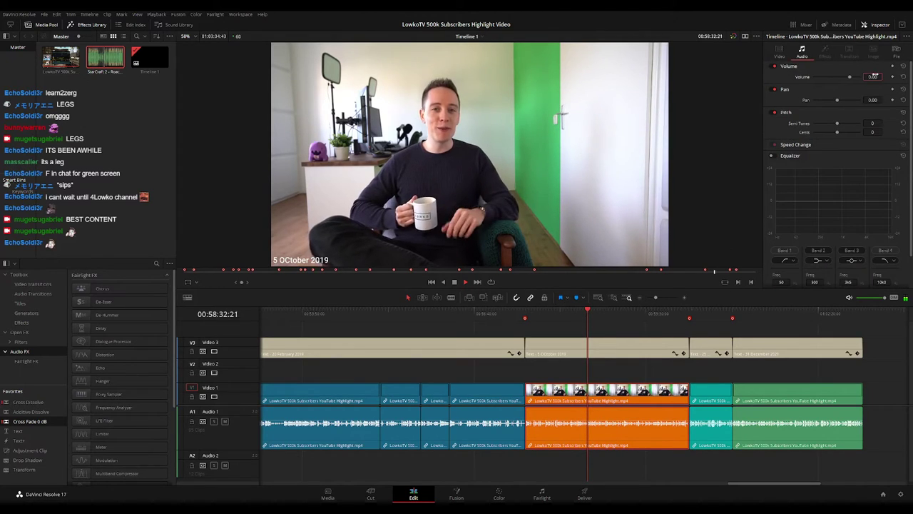
left_click(634, 367)
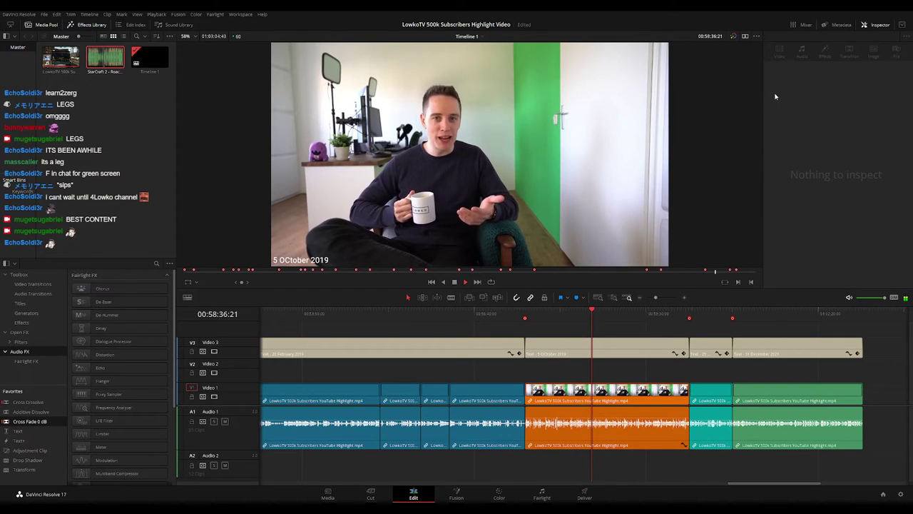
left_click(784, 54)
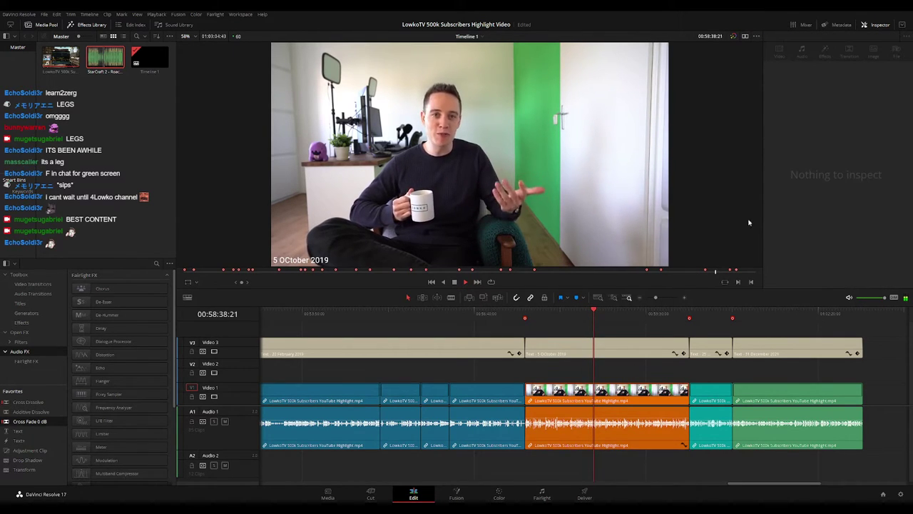
left_click(630, 396)
Review the rest of the 5 October 2019 clip from about 00:58:40 to its end near 01:00:12
scroll(630, 369, "up", 2)
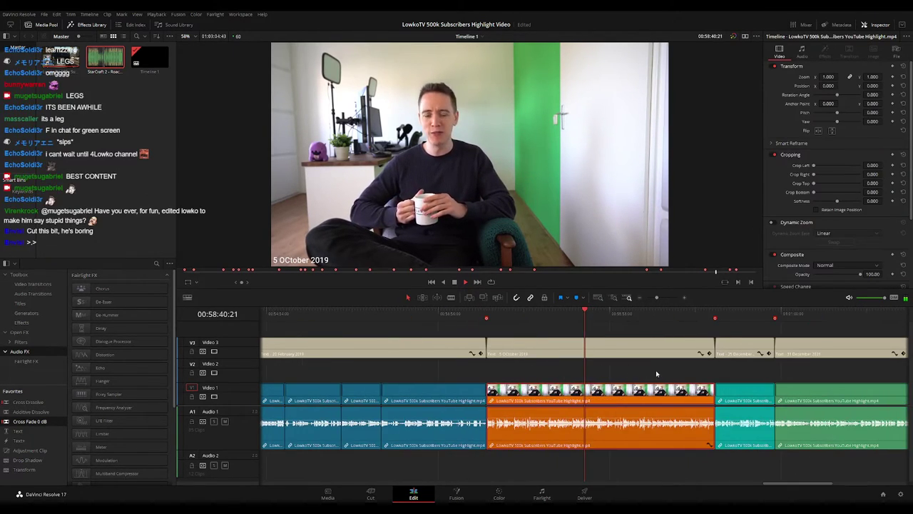
scroll(657, 374, "up", 3)
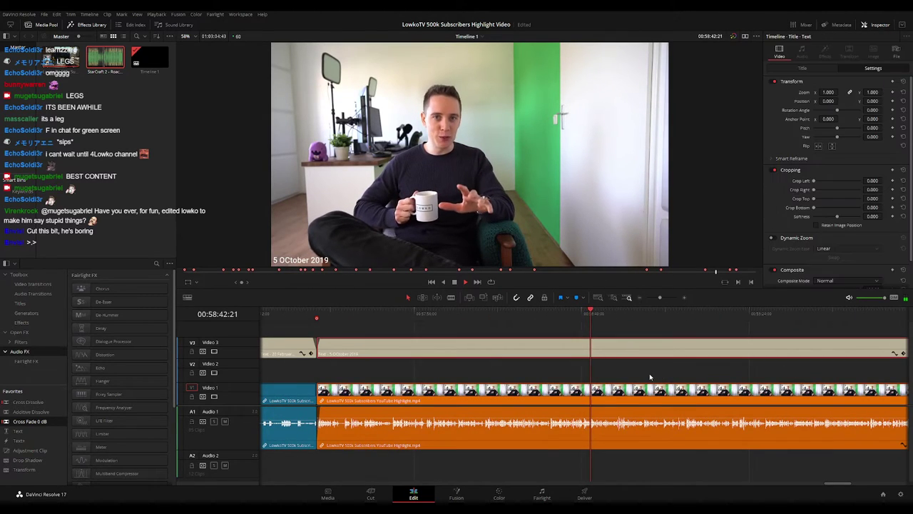
left_click_drag(649, 374, 571, 379)
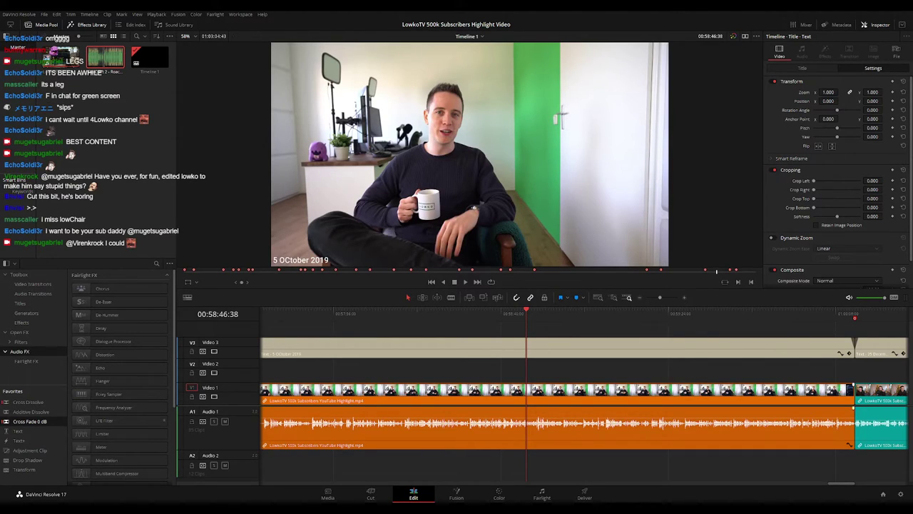
key("space")
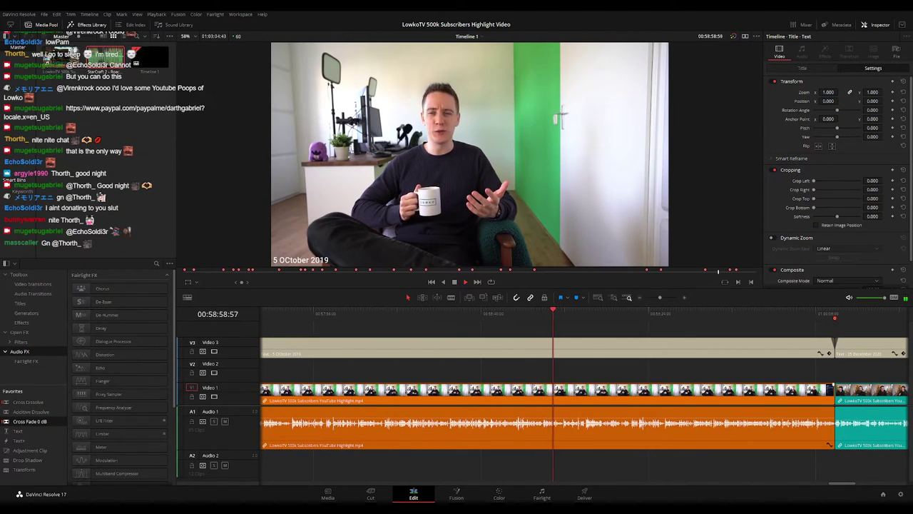
key("space")
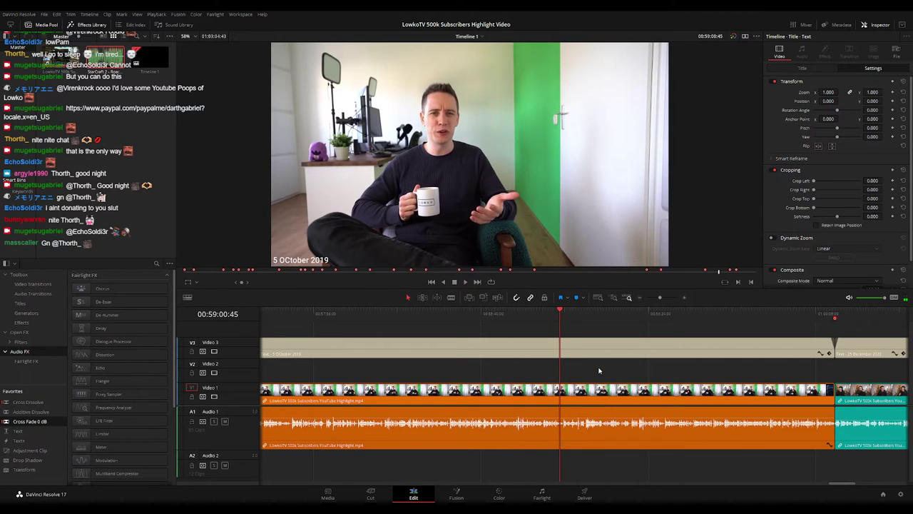
left_click_drag(661, 301, 665, 298)
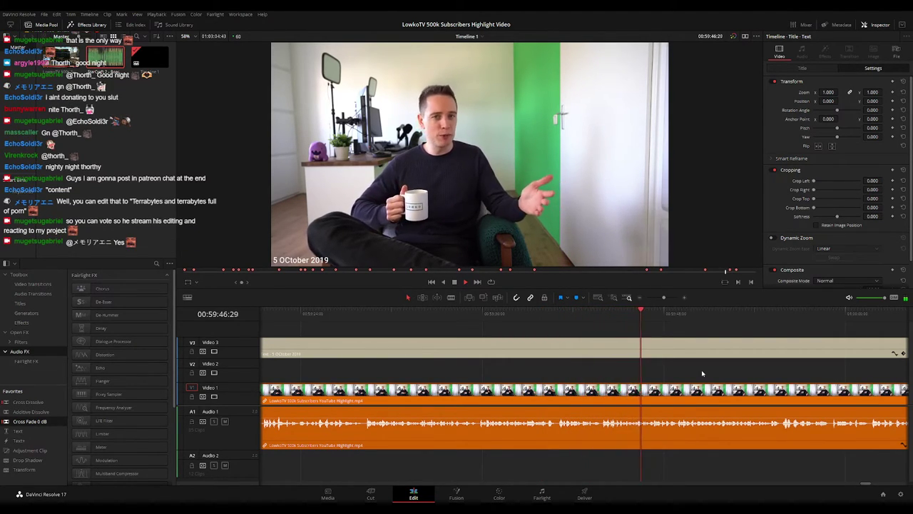
left_click_drag(736, 379, 570, 361)
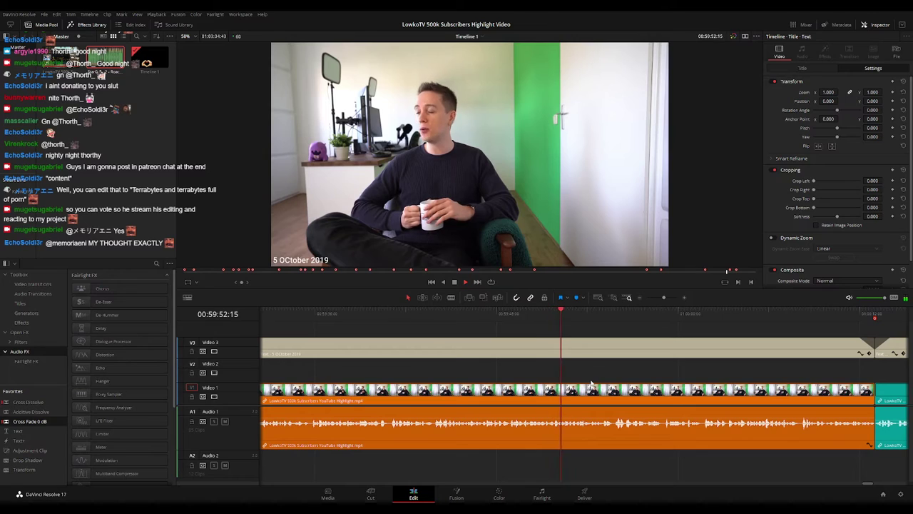
scroll(564, 371, "right", 2)
scroll(455, 363, "right", 1)
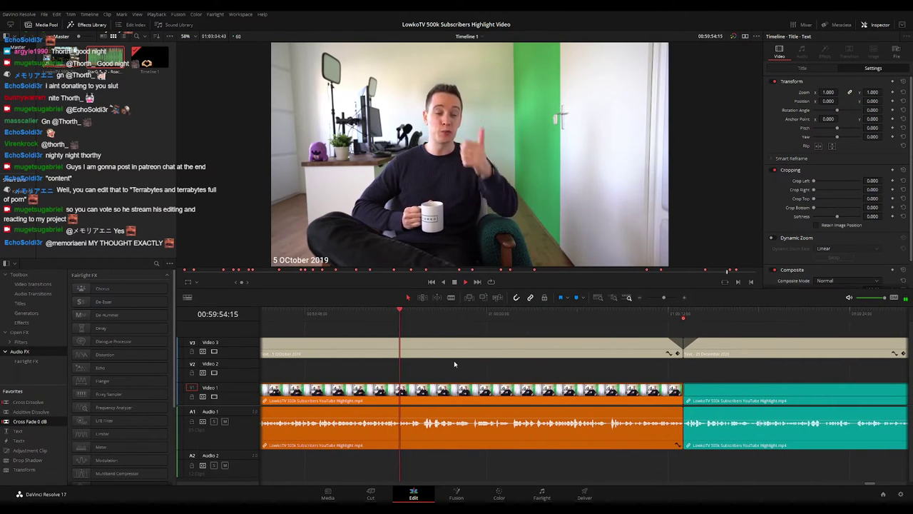
key("space")
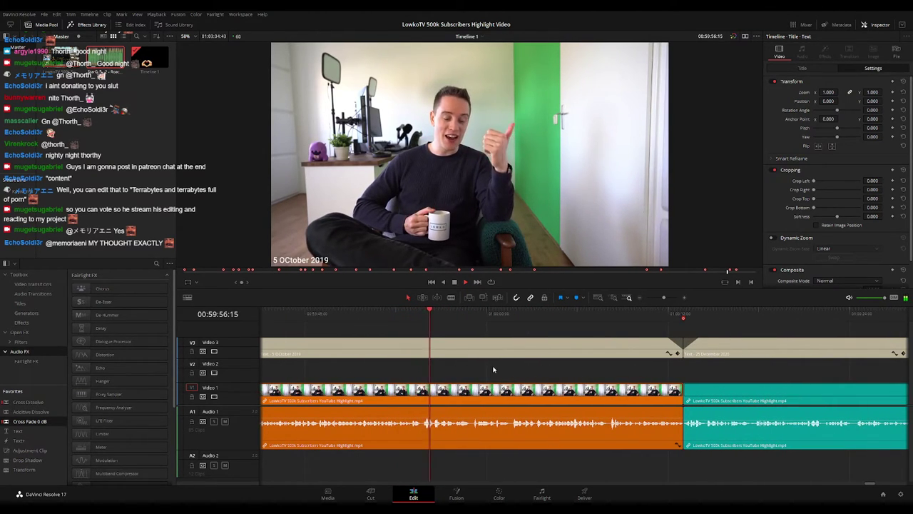
scroll(557, 378, "right", 1)
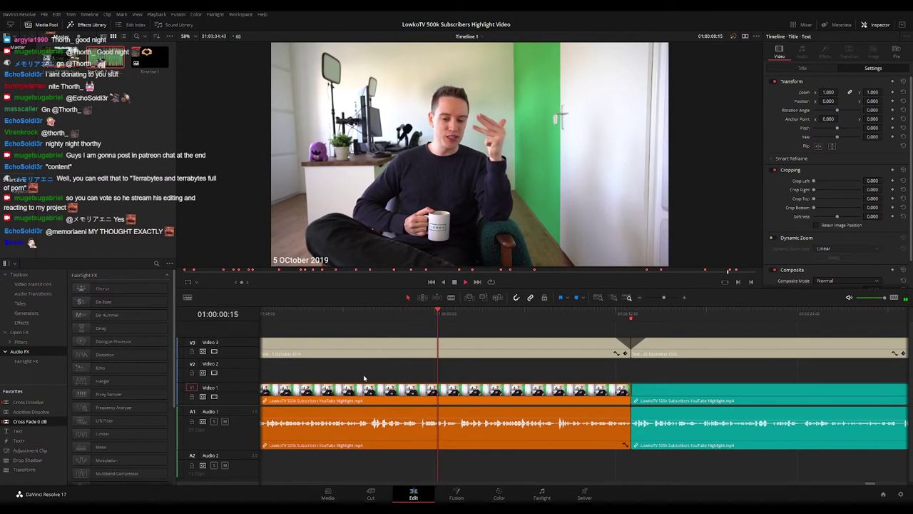
scroll(543, 367, "right", 1)
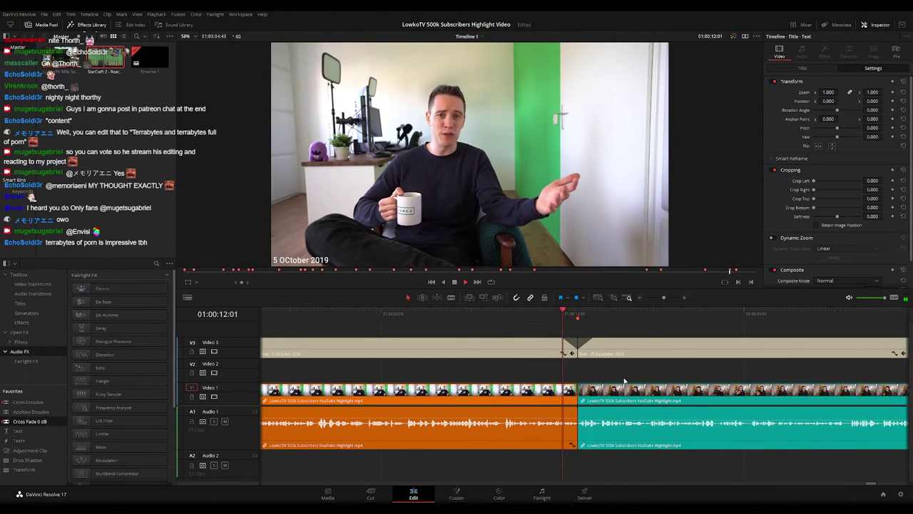
Fade in the 25 December 2020 clip's audio over about 01:02 and replay the transition into it
left_click_drag(623, 379, 504, 369)
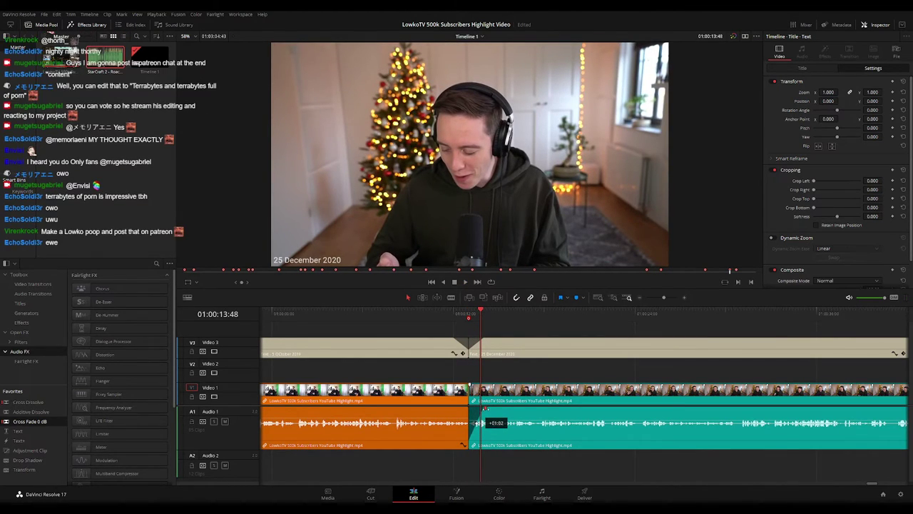
scroll(477, 407, "up", 3)
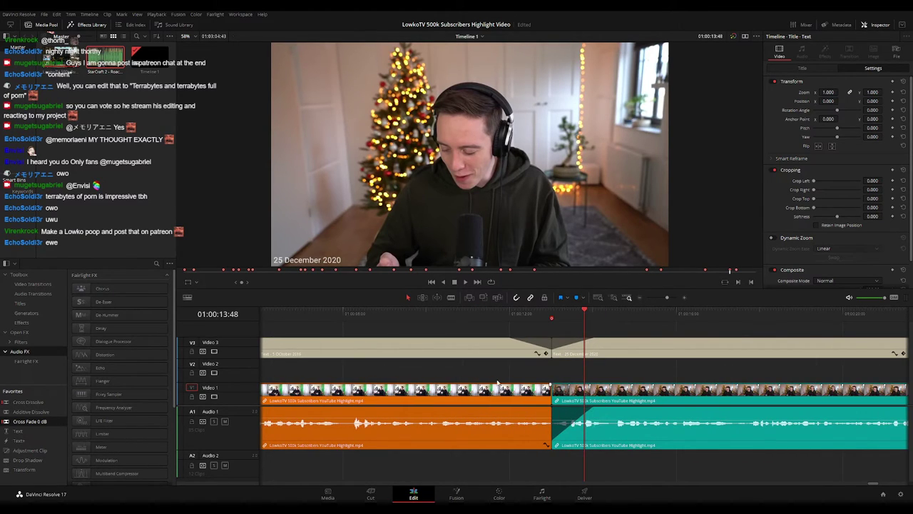
left_click(444, 316)
key("space")
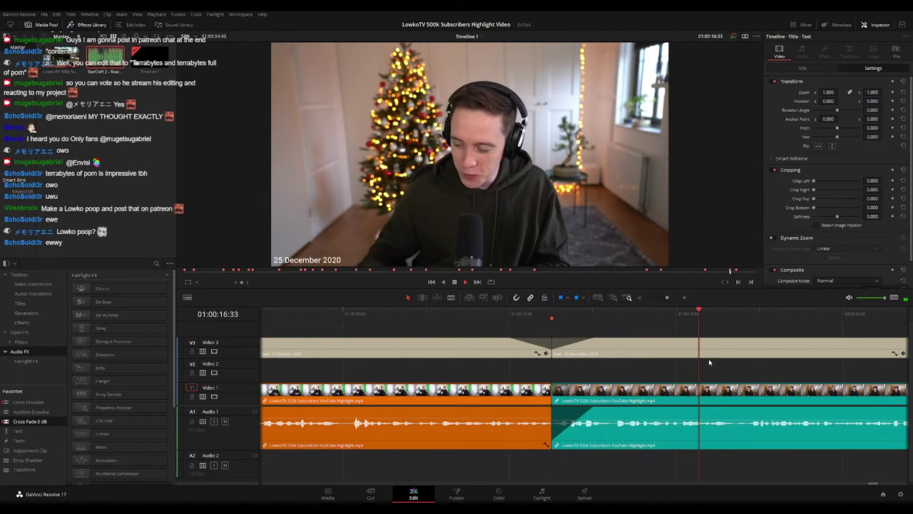
Review the 25 December 2020 clip from about 01:00:16 to 01:00:51 for pauses and audio level
left_click_drag(668, 298, 661, 306)
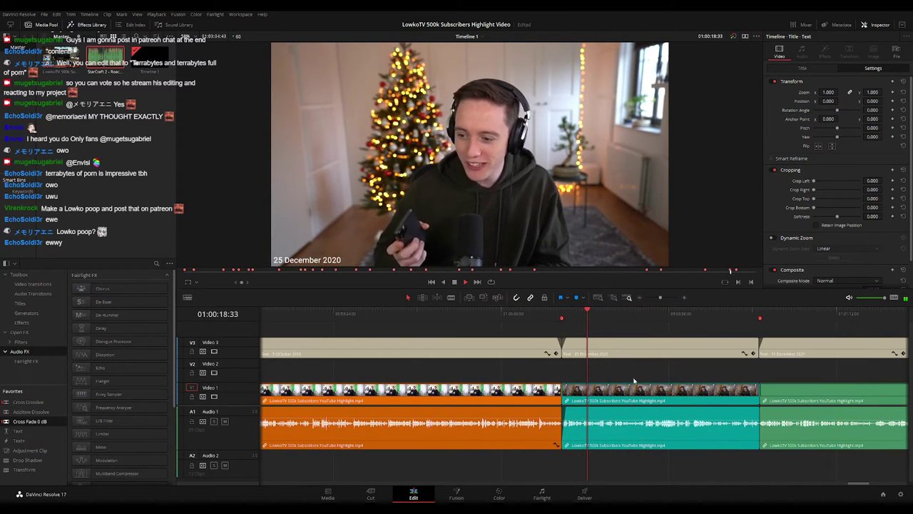
scroll(520, 364, "right", 2)
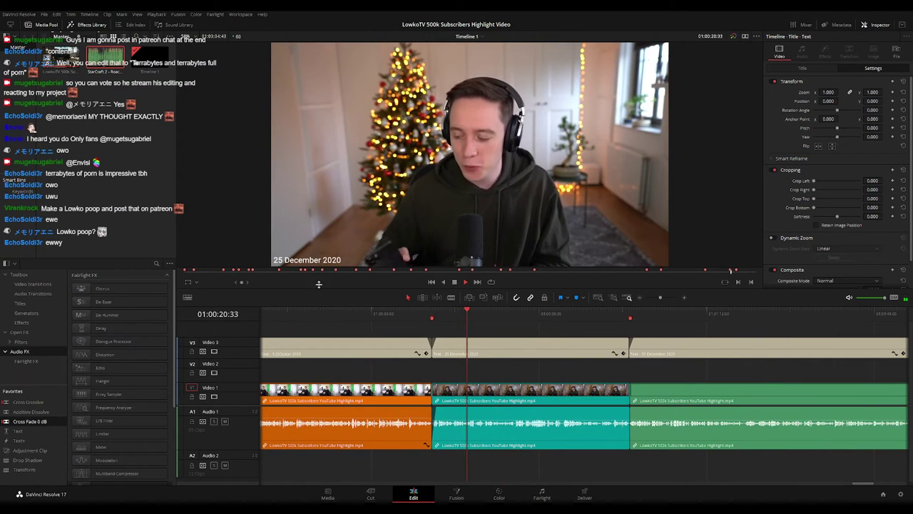
scroll(498, 370, "right", 2)
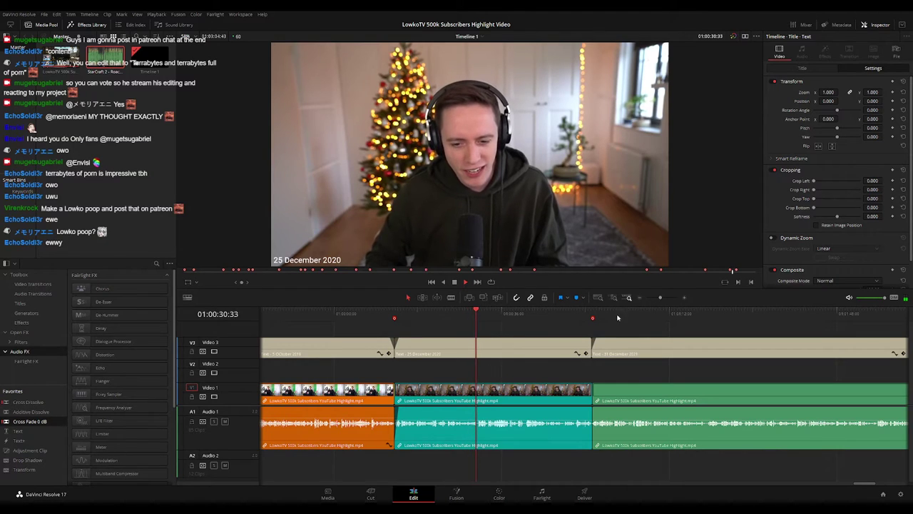
left_click_drag(661, 297, 664, 297)
left_click_drag(681, 374, 505, 375)
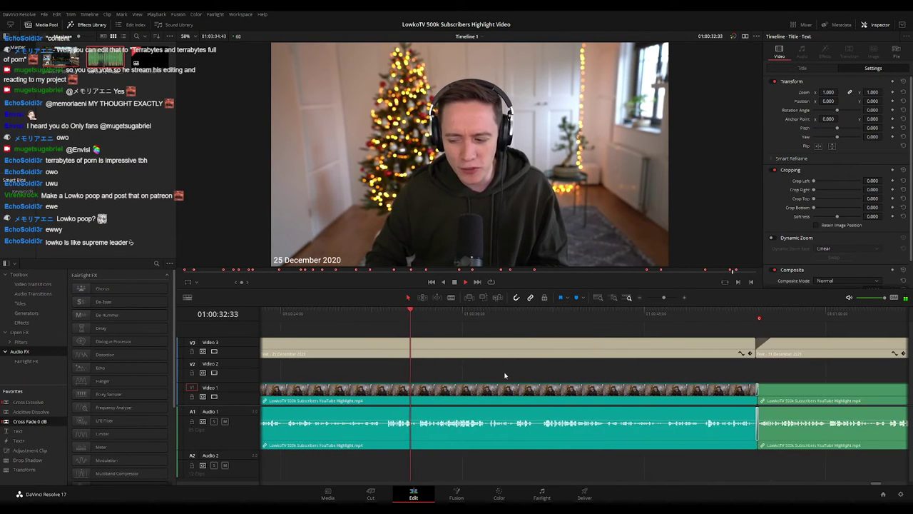
left_click_drag(562, 376, 513, 377)
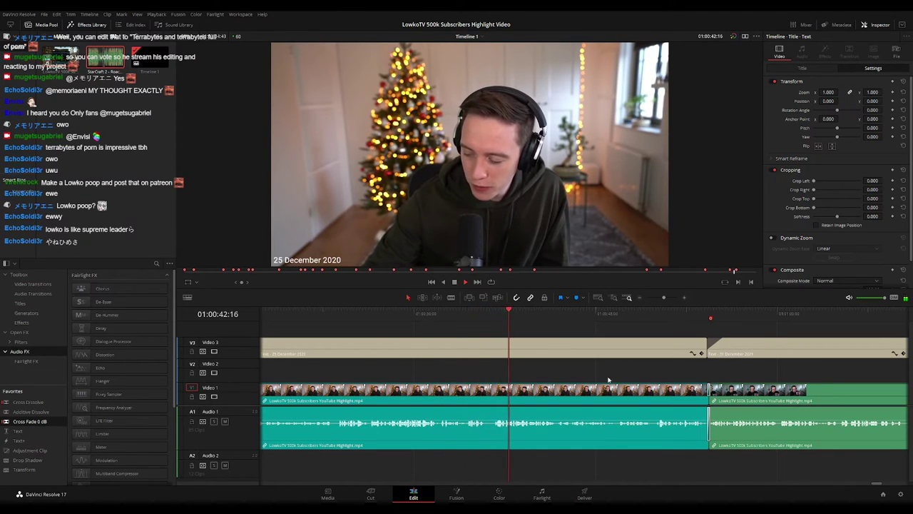
left_click_drag(617, 379, 519, 370)
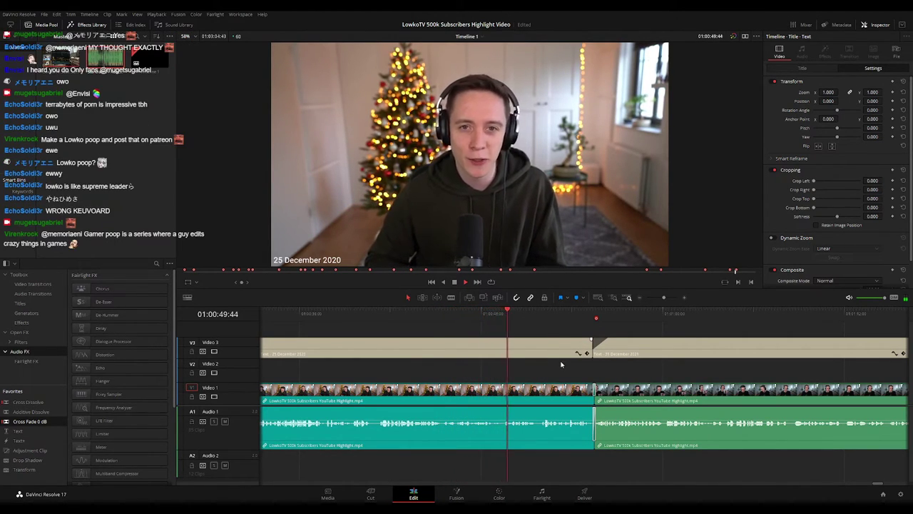
scroll(542, 360, "right", 6)
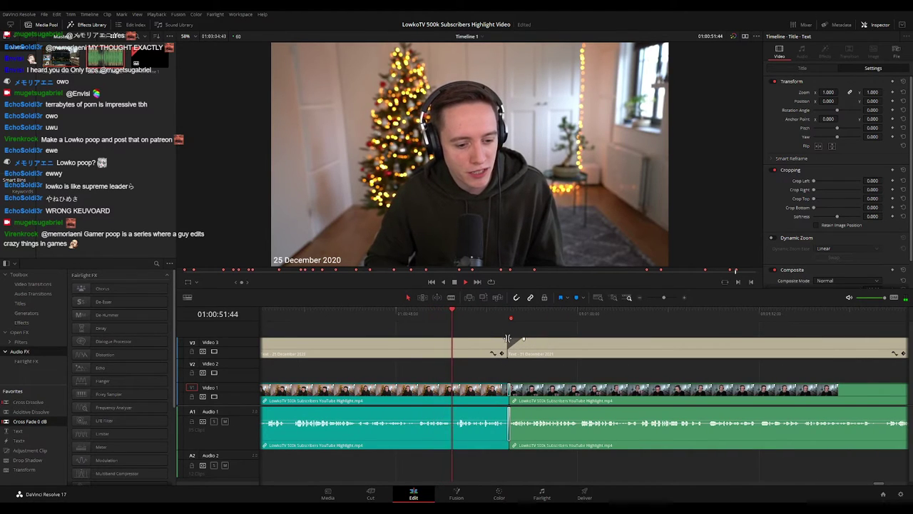
Add a short fade-out to the end of the 25 December 2020 title and replay the transition into the next clip
left_click_drag(506, 339, 493, 340)
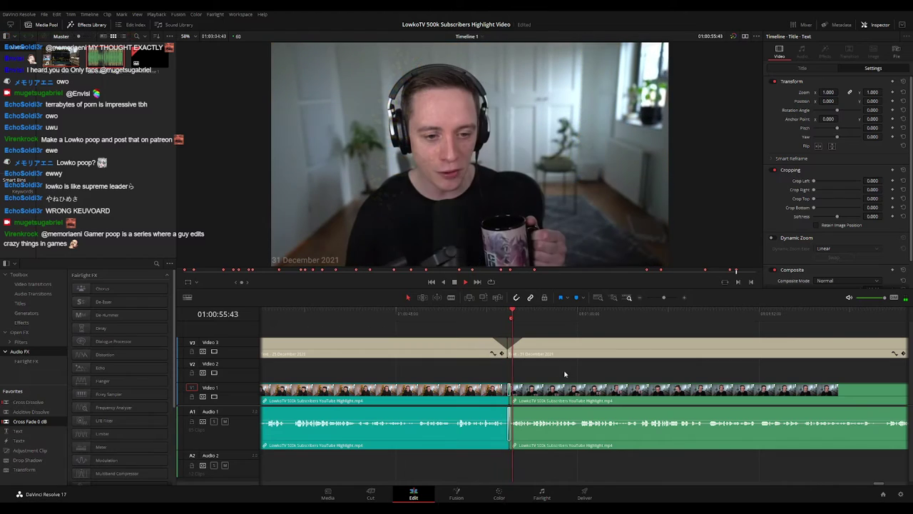
left_click(490, 317)
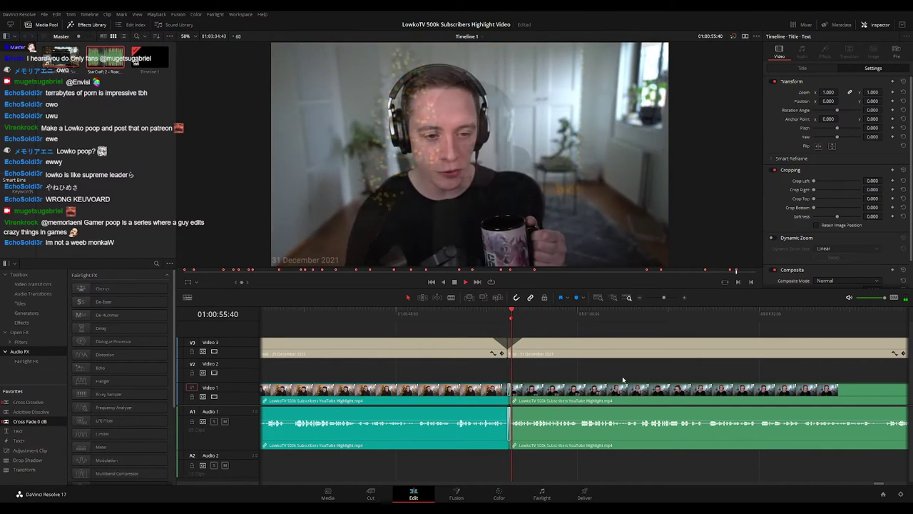
left_click_drag(623, 380, 542, 362)
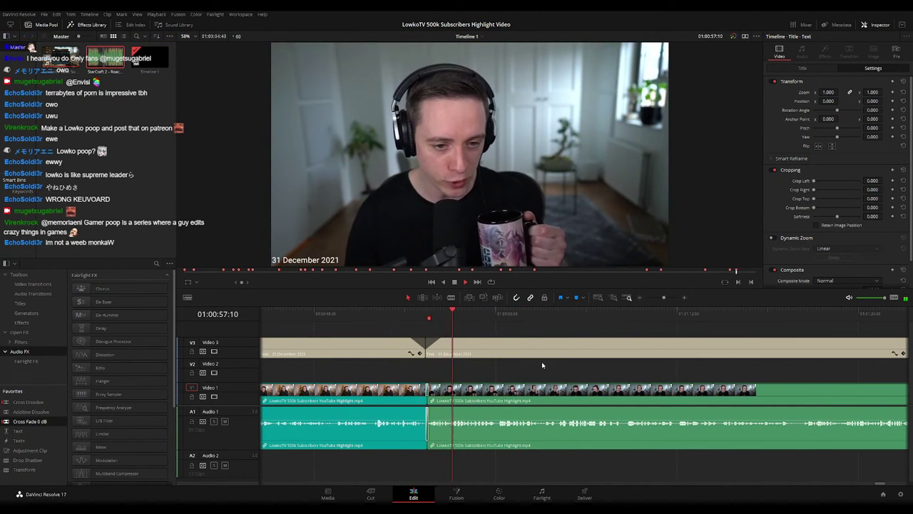
Review the 31 December 2021 clip from about 01:00:57 to 01:01:11 for pauses and audio level
scroll(561, 371, "right", 2)
scroll(549, 371, "right", 3)
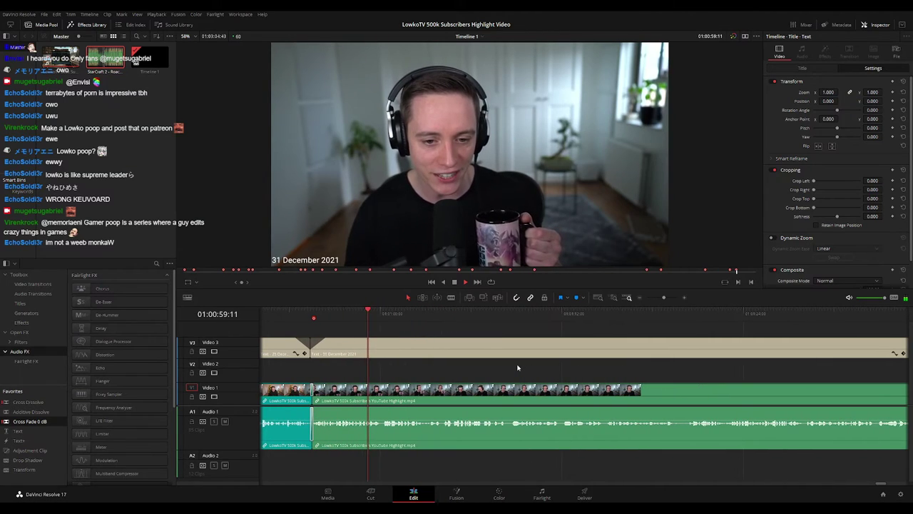
left_click_drag(663, 297, 657, 298)
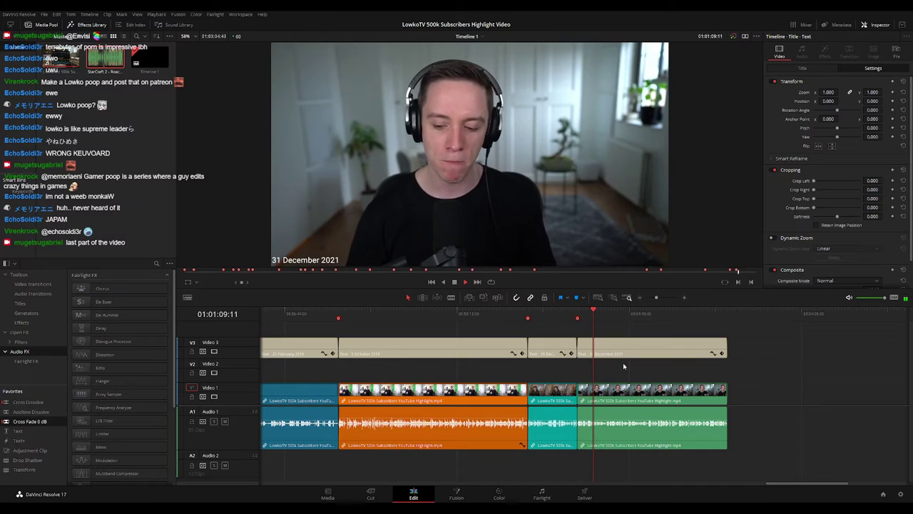
scroll(613, 380, "down", 2)
scroll(603, 387, "up", 4)
scroll(586, 396, "down", 2)
scroll(586, 396, "up", 2)
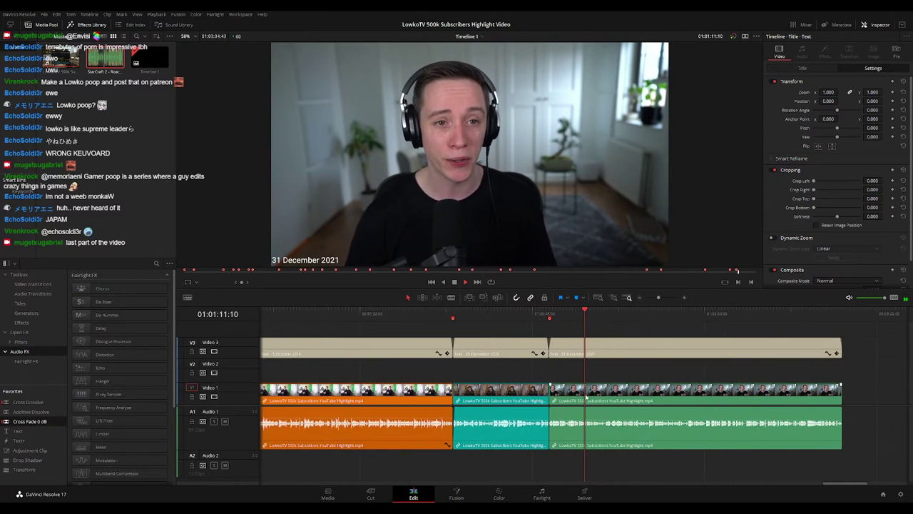
Cut out the segment from about 01:01:08 to 01:01:09 in the 31 December 2021 clip, close the gap, and replay the cut
left_click(667, 300)
left_click(371, 316)
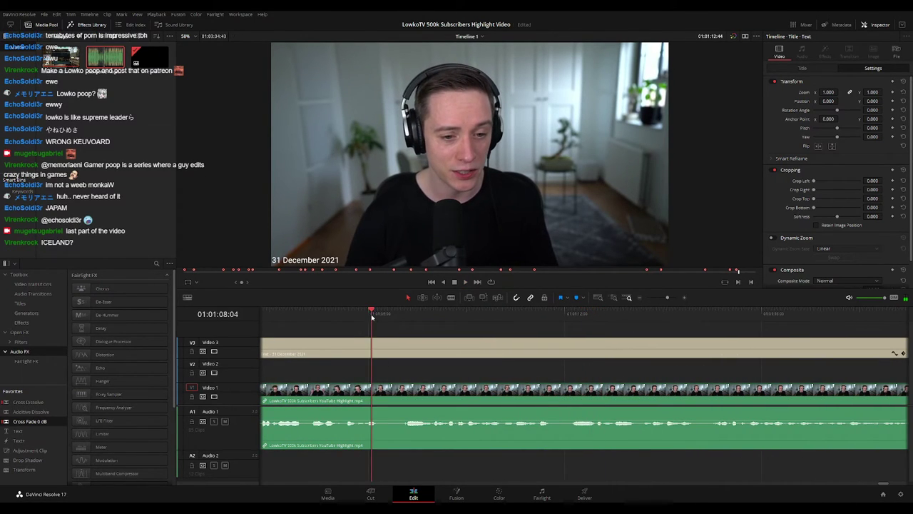
key("b")
left_click(383, 396)
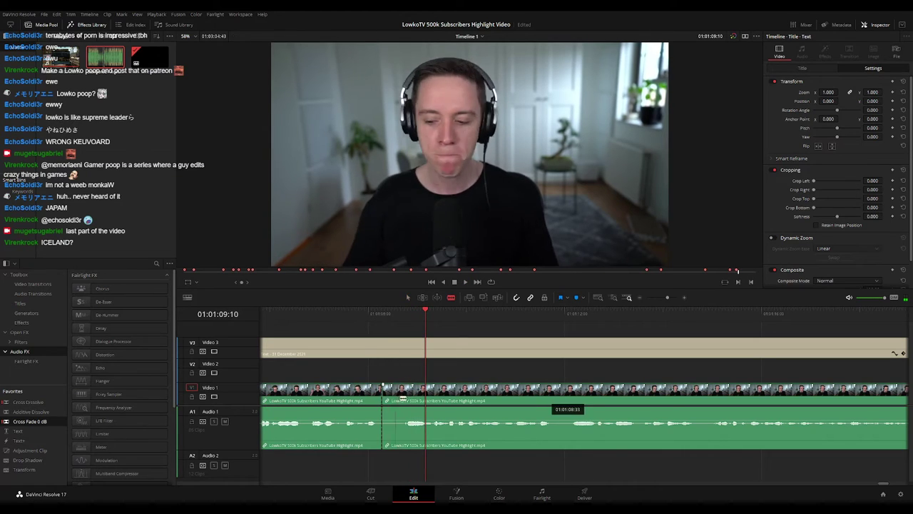
key("space")
left_click(435, 397)
key("a")
left_click(422, 398)
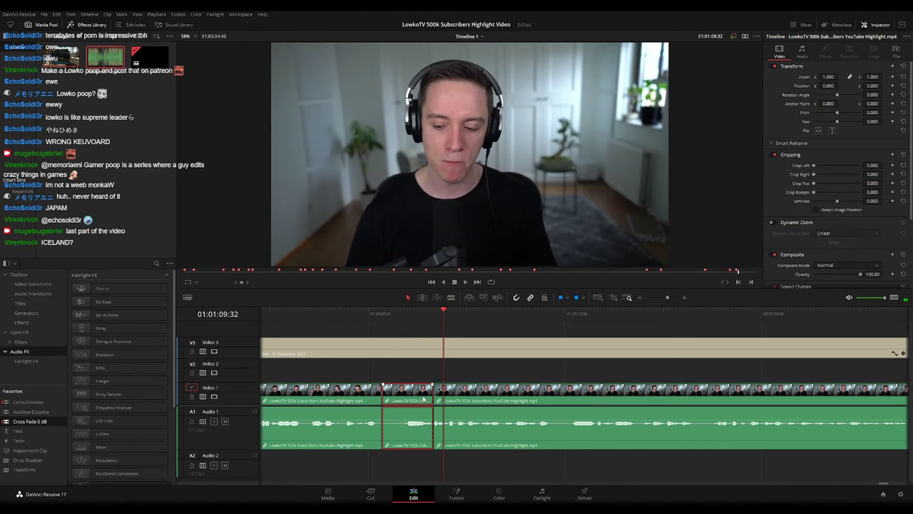
key("Delete")
left_click(395, 396)
key("Delete")
left_click(355, 318)
key("space")
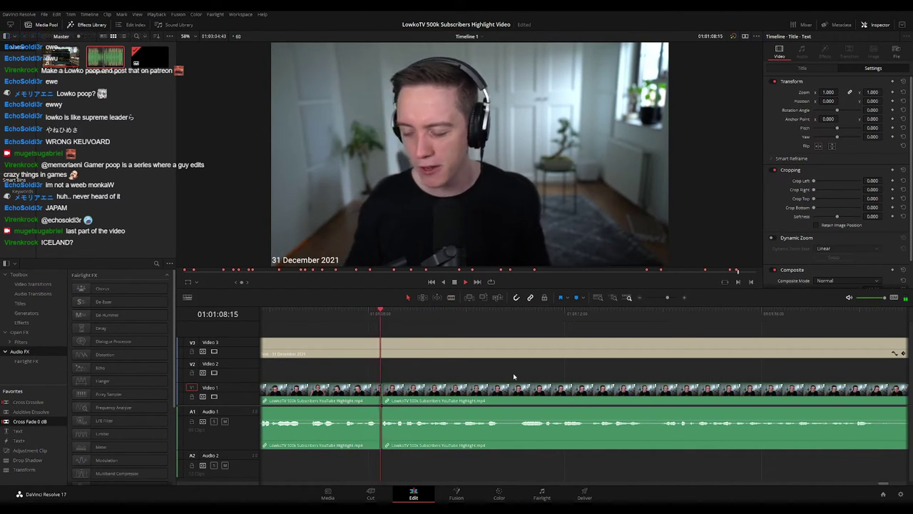
Review the 31 December 2021 clip from about 01:01:08 to 01:02:02 for pauses
left_click_drag(666, 299, 665, 302)
left_click_drag(674, 375, 535, 363)
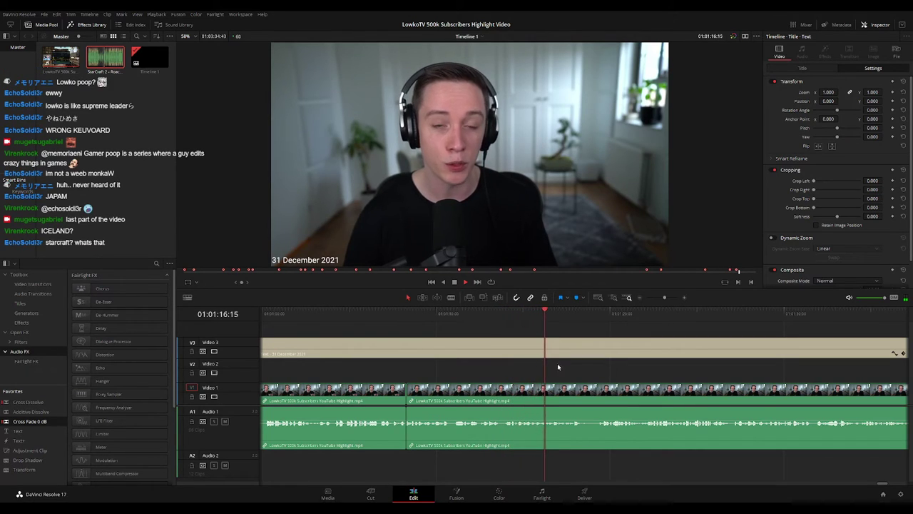
scroll(607, 380, "down", 3)
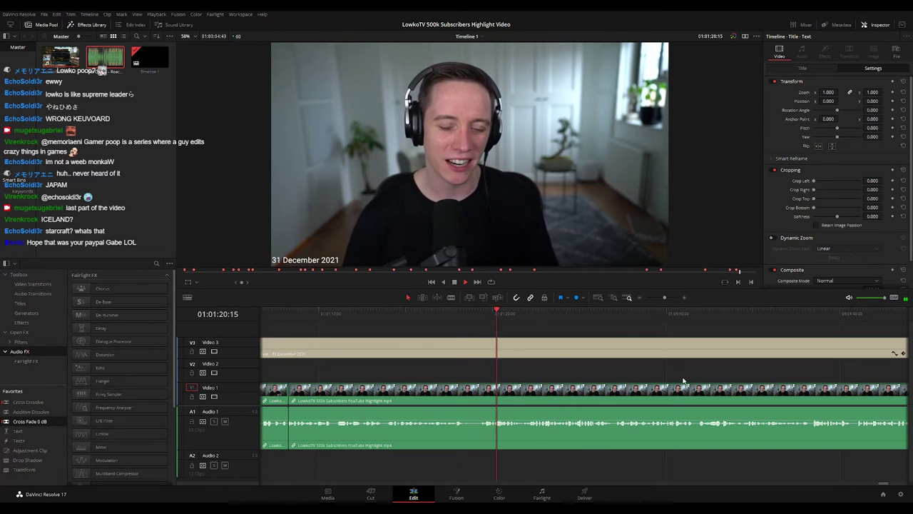
scroll(643, 378, "down", 3)
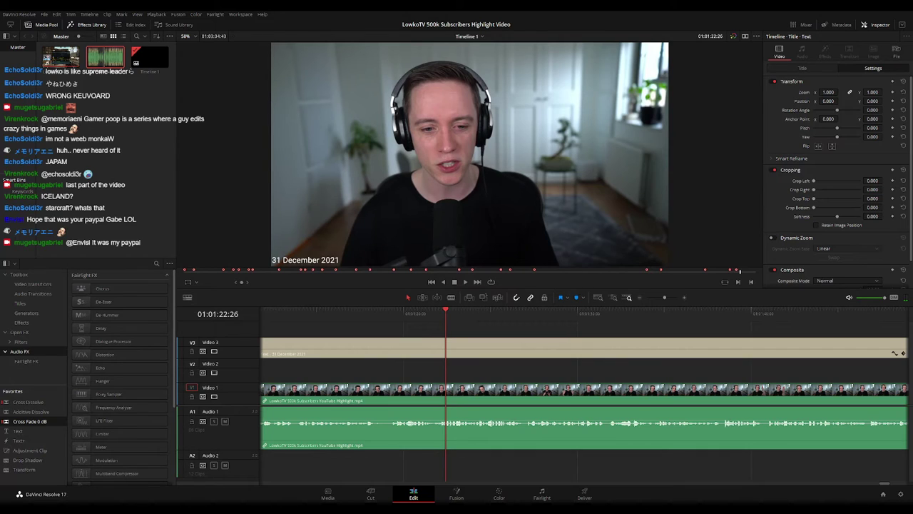
key("space")
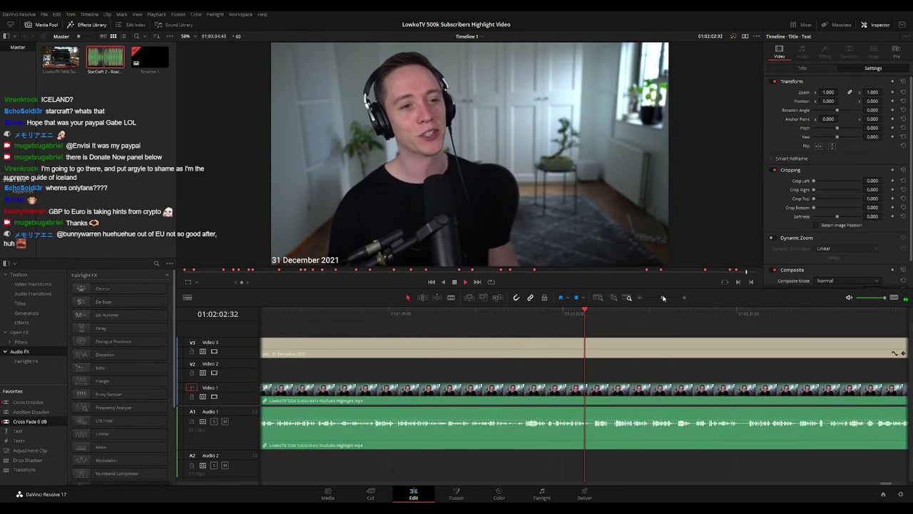
Cut out the short pause near 01:02:05 in the 31 December 2021 clip, close the gap, and replay the cut
left_click_drag(663, 297, 671, 297)
key("ctrl+b")
key("ctrl+b")
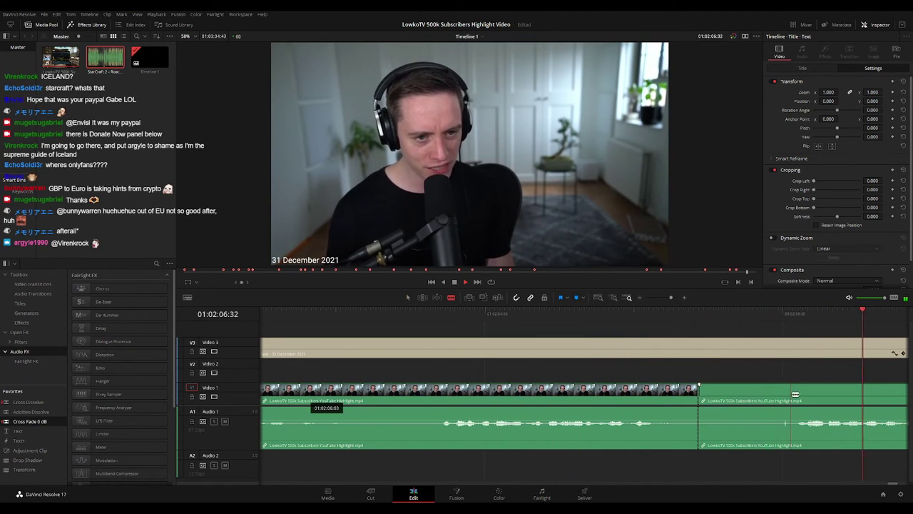
key("space")
left_click(407, 408)
key("Delete")
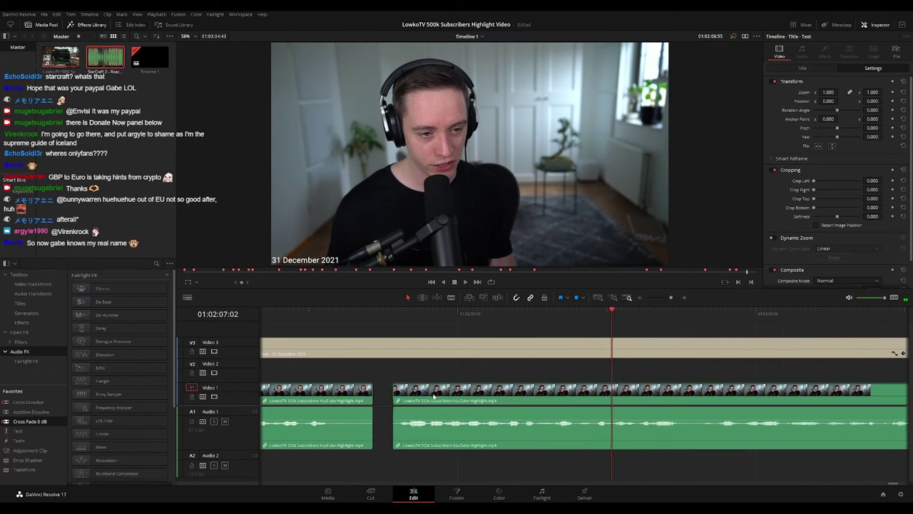
left_click(330, 321)
key("space")
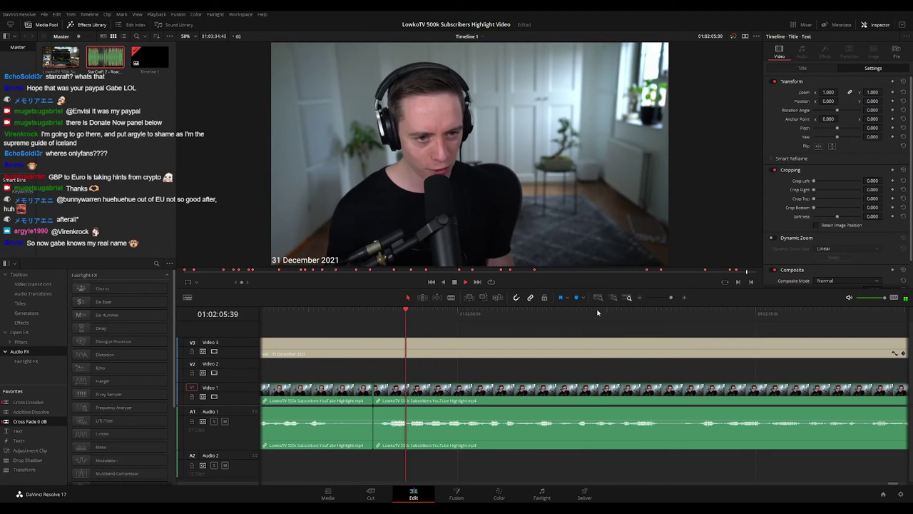
Replay the 31 December 2021 clip from about 01:02:13 and cut out the roughly one-second pause near 01:02:20
left_click_drag(671, 296, 665, 297)
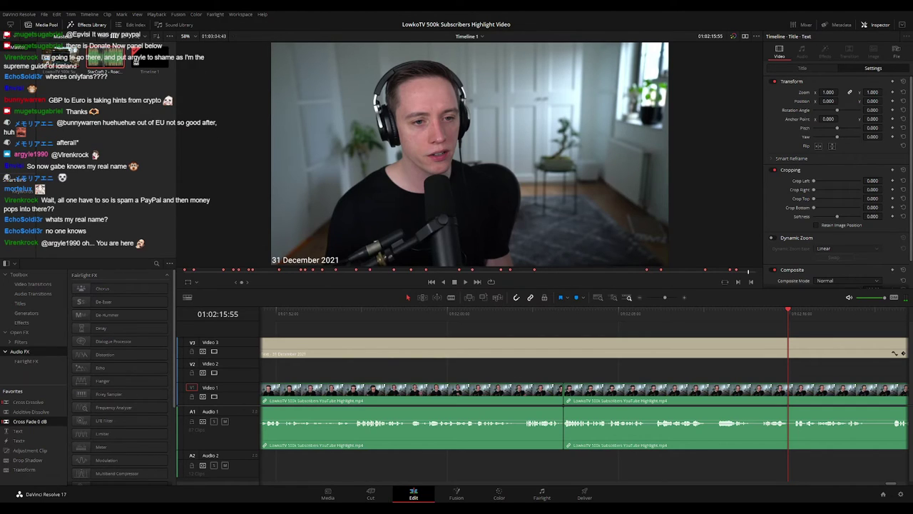
left_click(732, 316)
key("space")
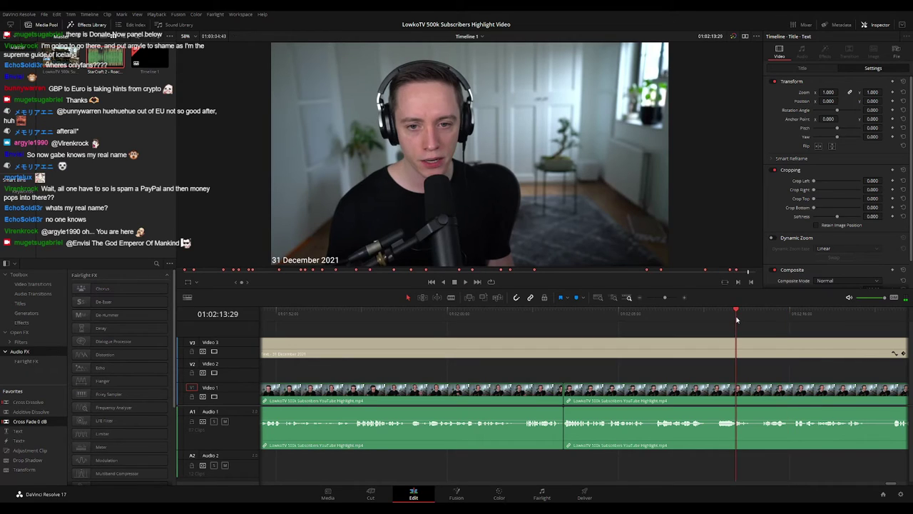
left_click_drag(798, 367, 588, 350)
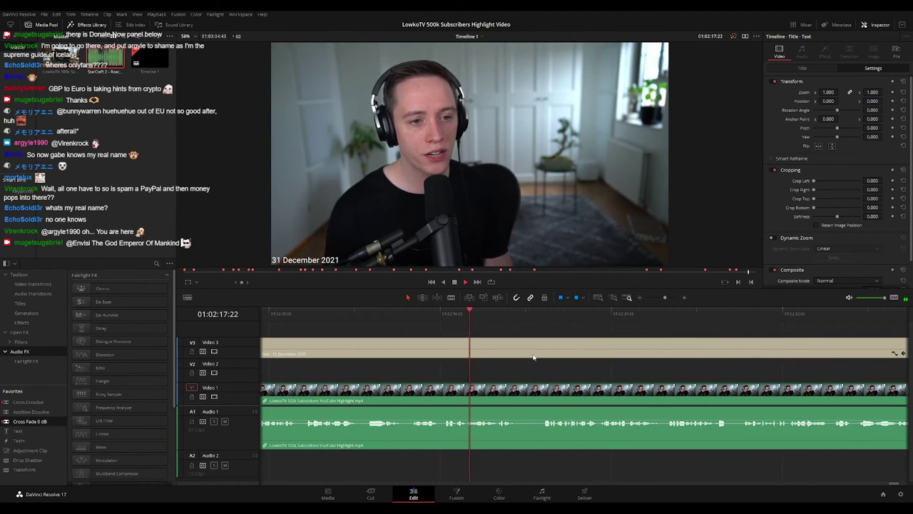
key("b")
left_click(520, 390)
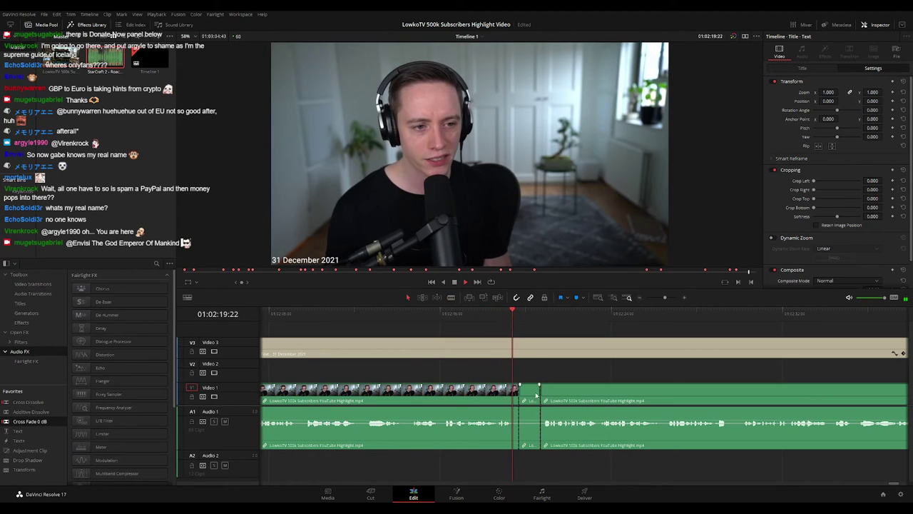
key("space")
key("a")
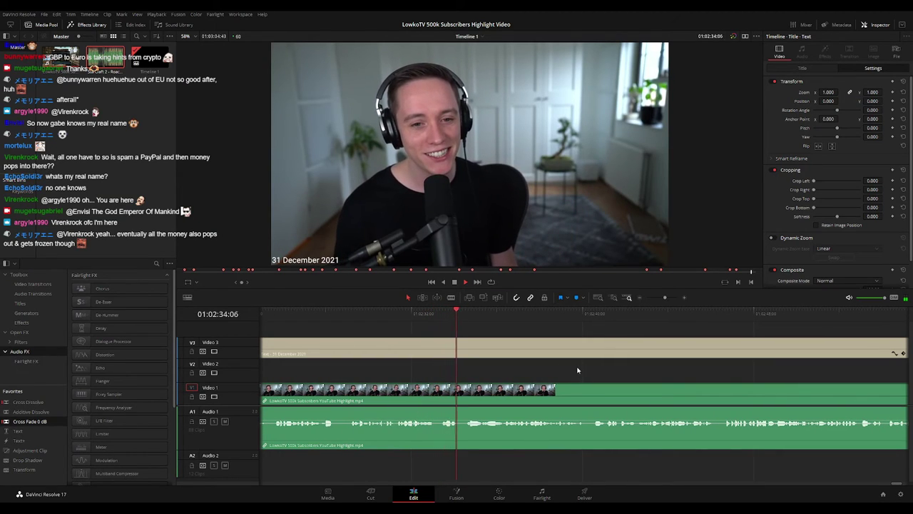
Cut out the roughly one-second segment at about 01:02:40 in the 31 December 2021 clip, close the gap, and replay the cut
mouse_move(666, 299)
left_mouse_down()
mouse_move(647, 299)
mouse_move(663, 298)
left_mouse_up()
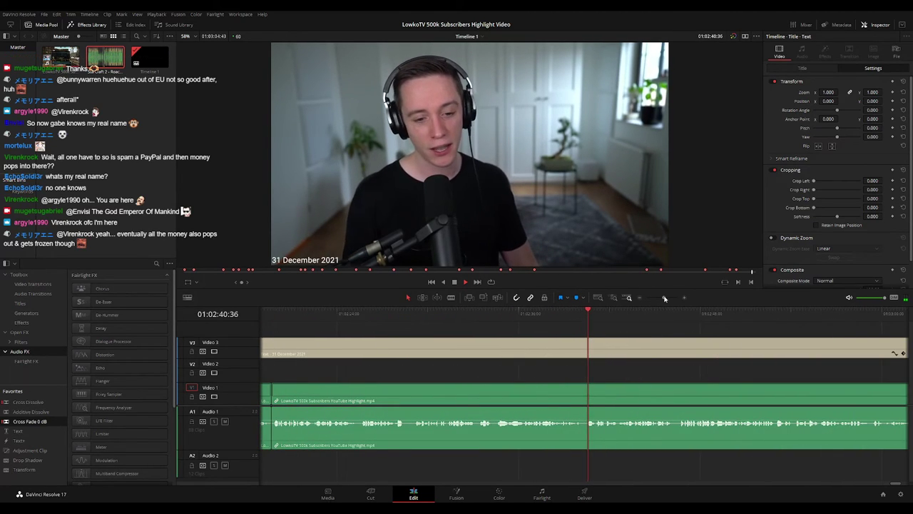
key("b")
left_click(582, 391)
left_click(597, 391)
key("a")
left_click(589, 393)
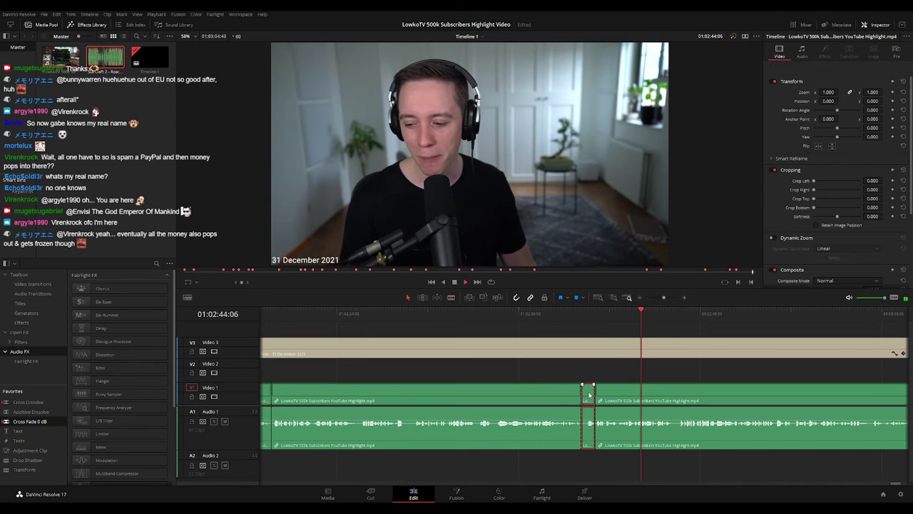
key("Delete")
left_click(574, 314)
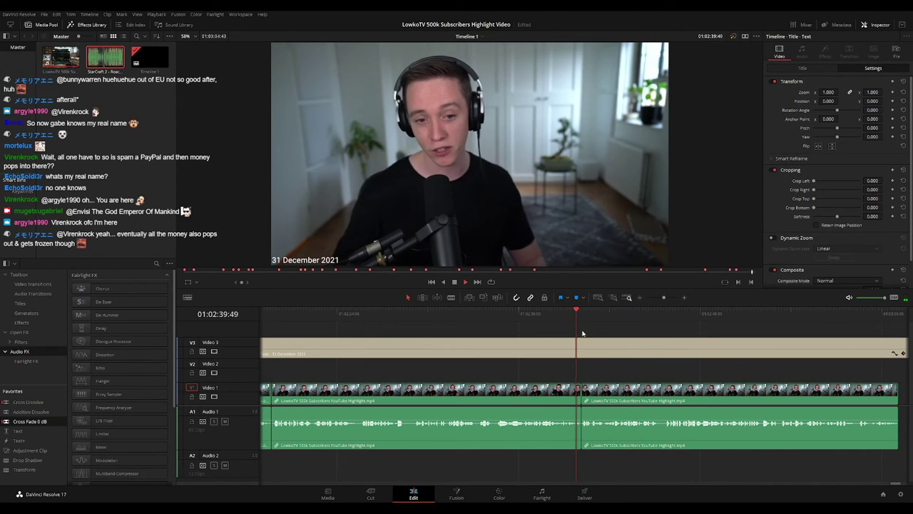
key("space")
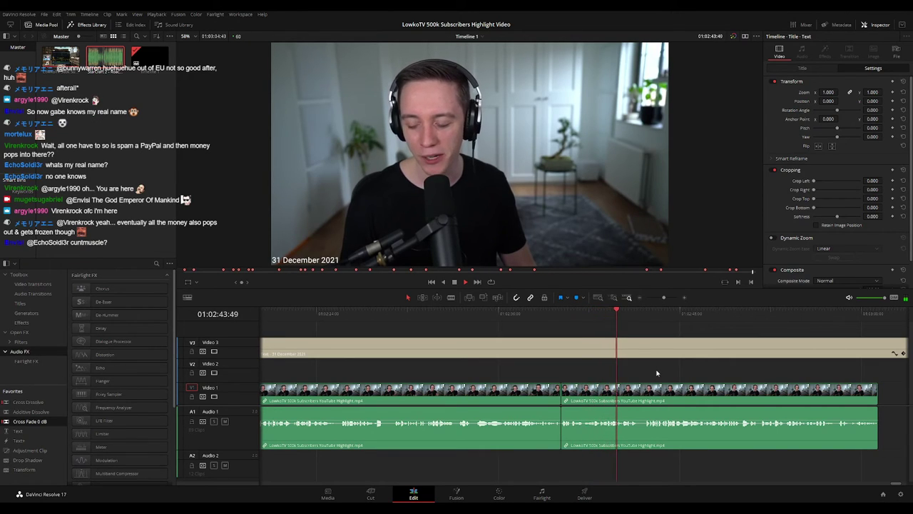
Trim the end of the 31 December 2021 title to match the end of the final video clip
left_click_drag(736, 369, 628, 369)
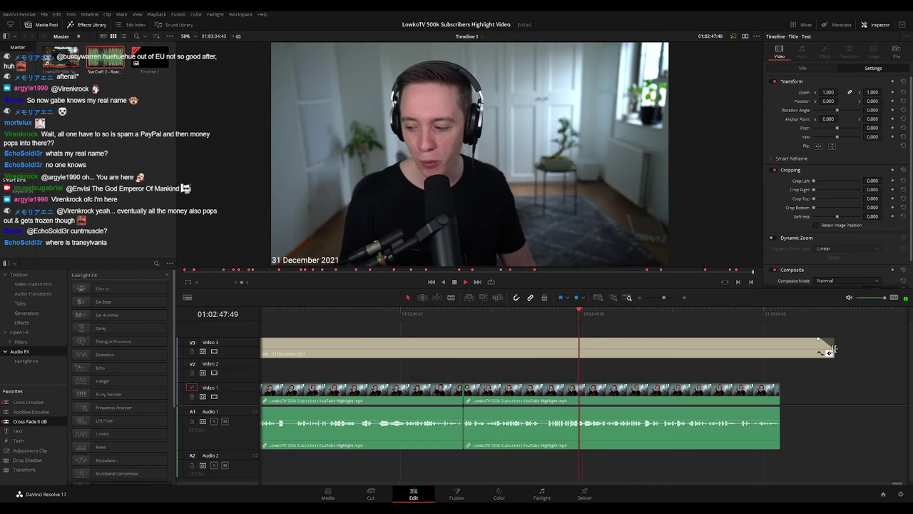
left_click_drag(828, 353, 789, 347)
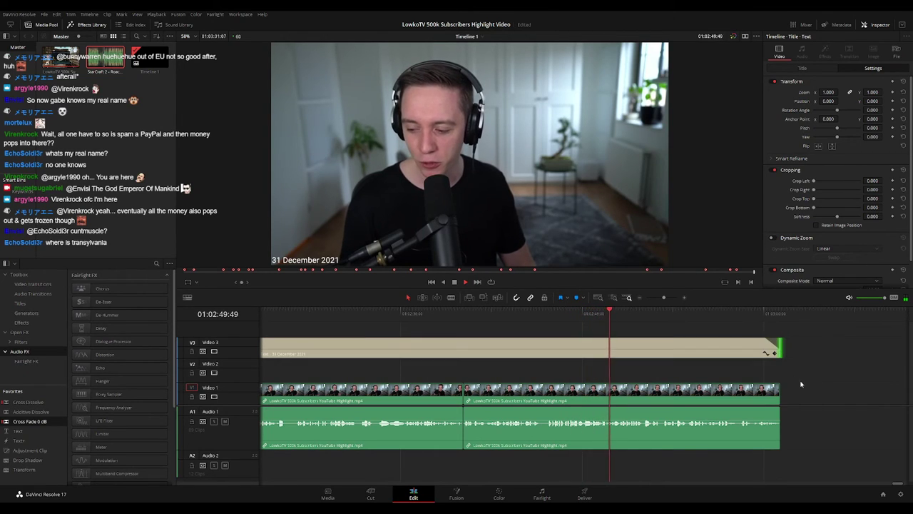
Cut out the roughly one-second pause near 01:02:52 in the 31 December 2021 clip and close the gap
scroll(705, 364, "right", 1)
scroll(705, 364, "right", 3)
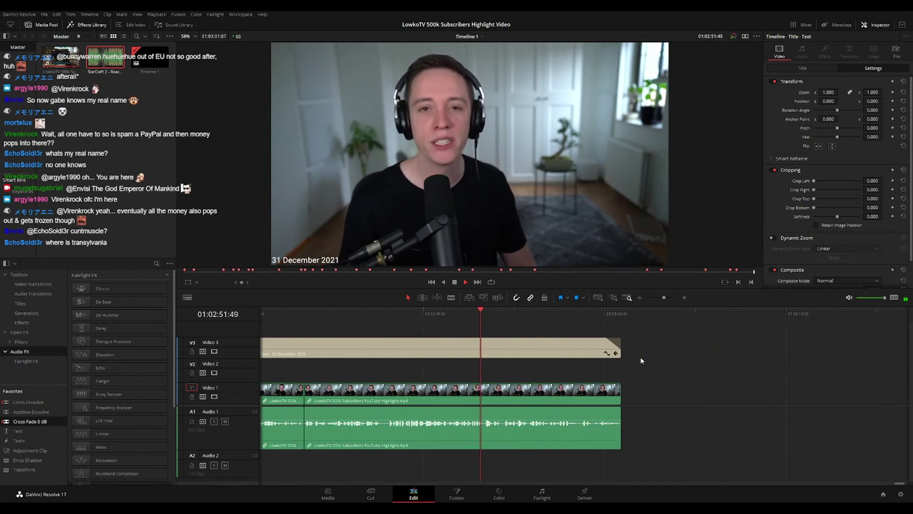
key("b")
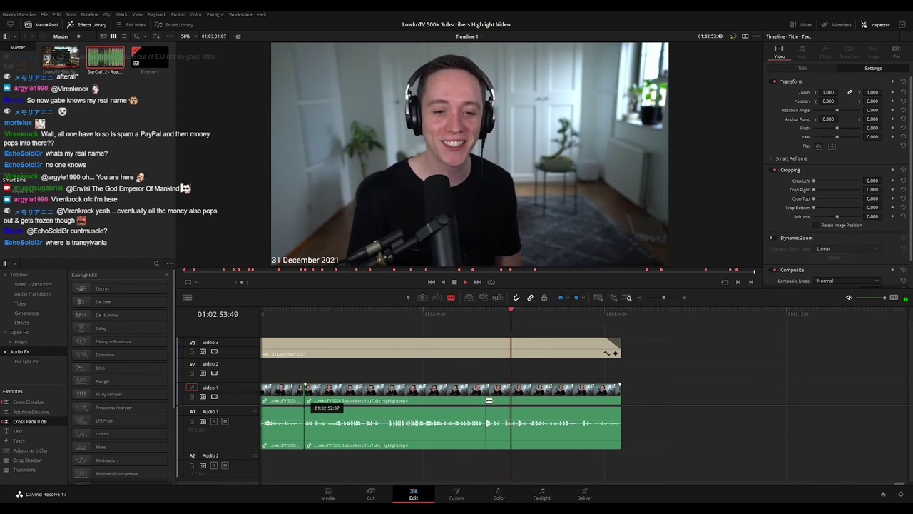
left_click(486, 400)
left_click(503, 400)
key("BackSpace")
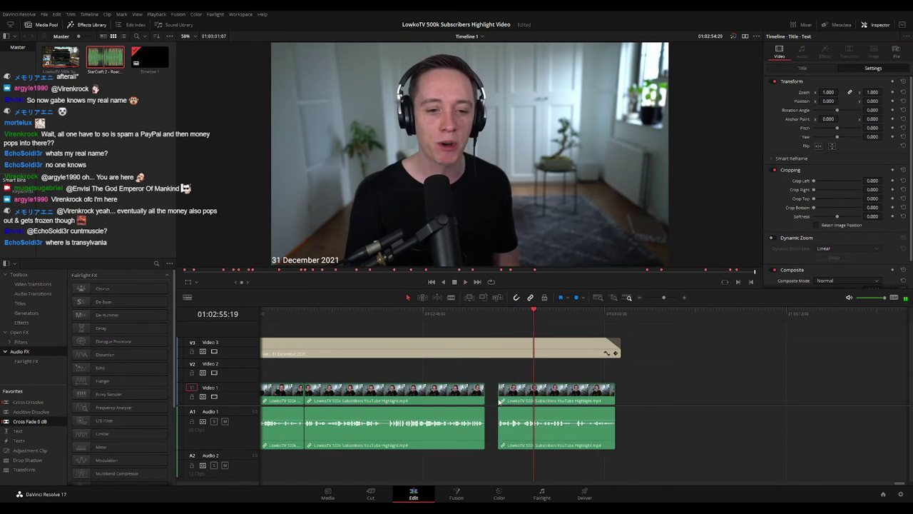
Trim the end of the 31 December 2021 title to match the shortened final video clip and save the project
left_click_drag(619, 349, 603, 350)
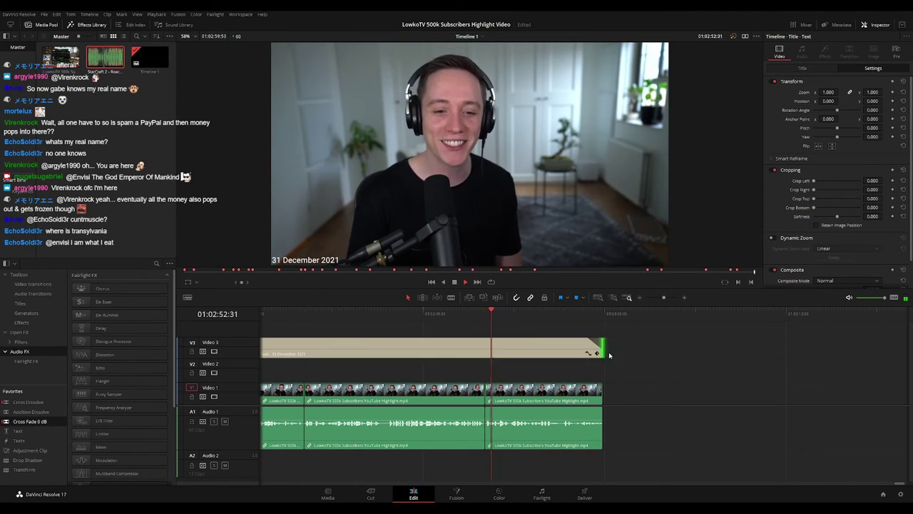
key("ctrl+s")
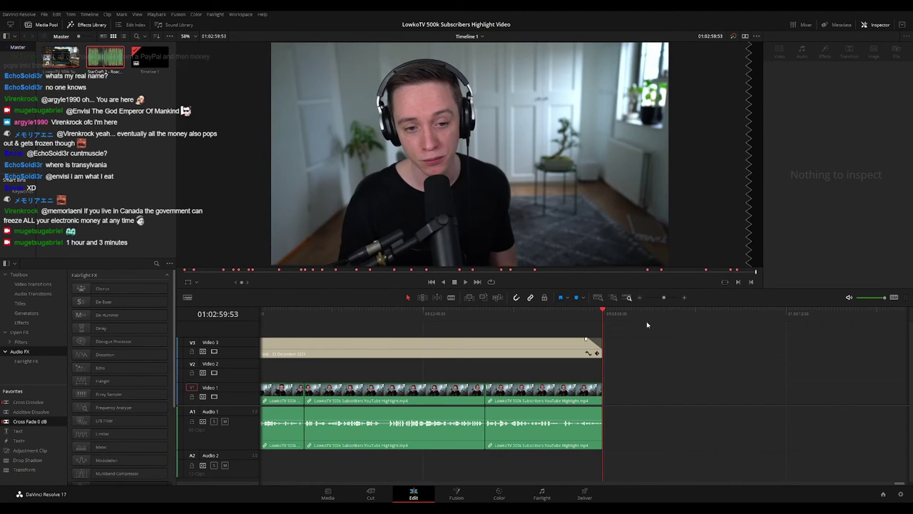
Look over the whole timeline from its start, preview the 1 January 2013 section, and return to the end of the final clip
left_click_drag(664, 298, 646, 297)
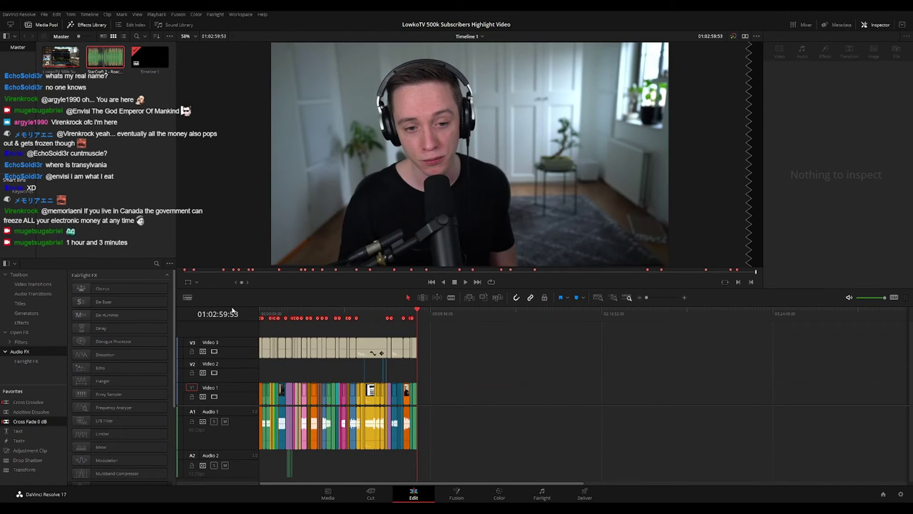
key("Home")
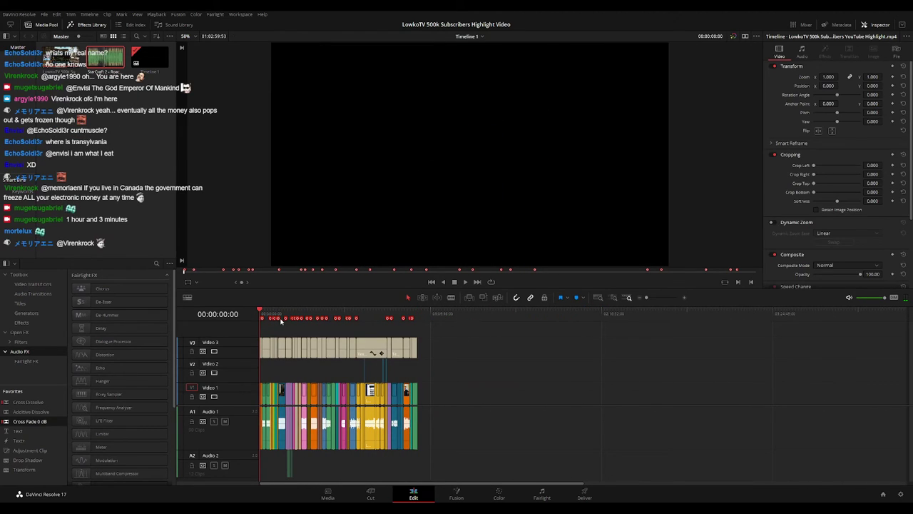
left_click_drag(646, 298, 660, 300)
left_click_drag(417, 314, 747, 317)
scroll(619, 319, "right", 3)
left_click_drag(660, 298, 656, 299)
left_click_drag(548, 316, 569, 319)
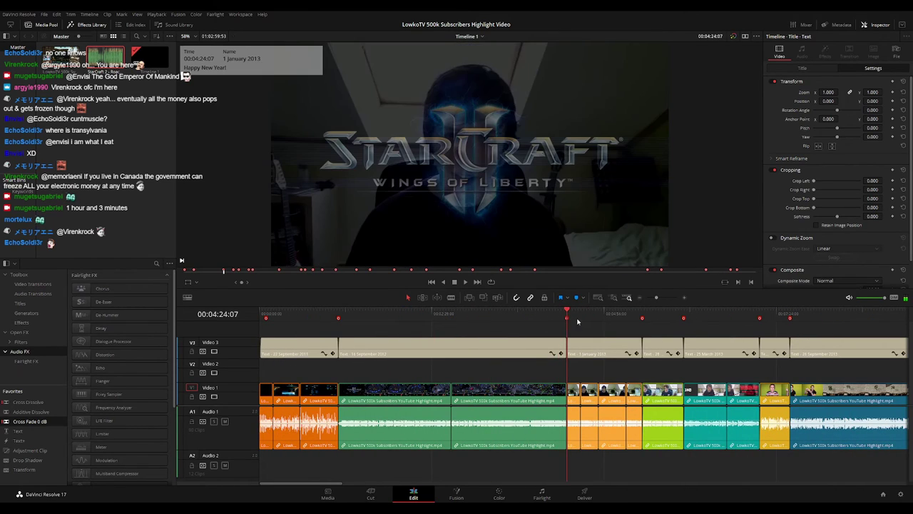
key("space")
left_click_drag(655, 297, 649, 298)
left_click(583, 327)
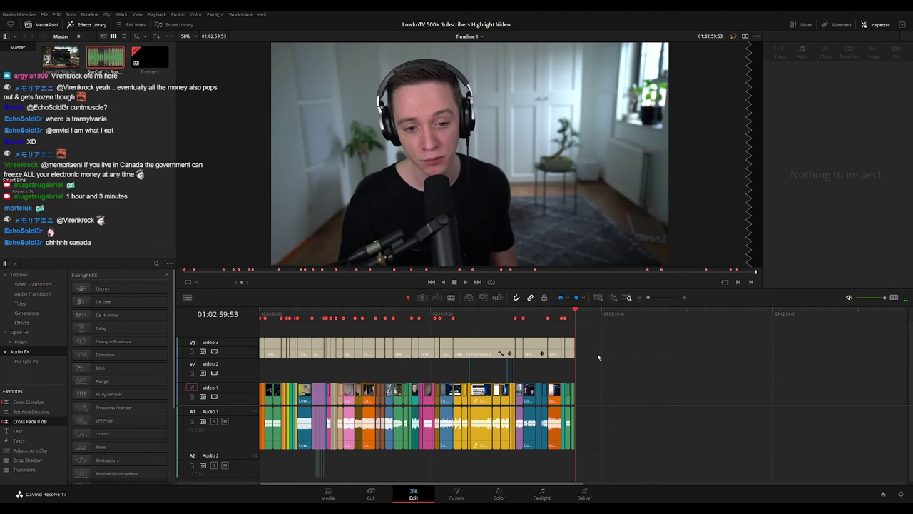